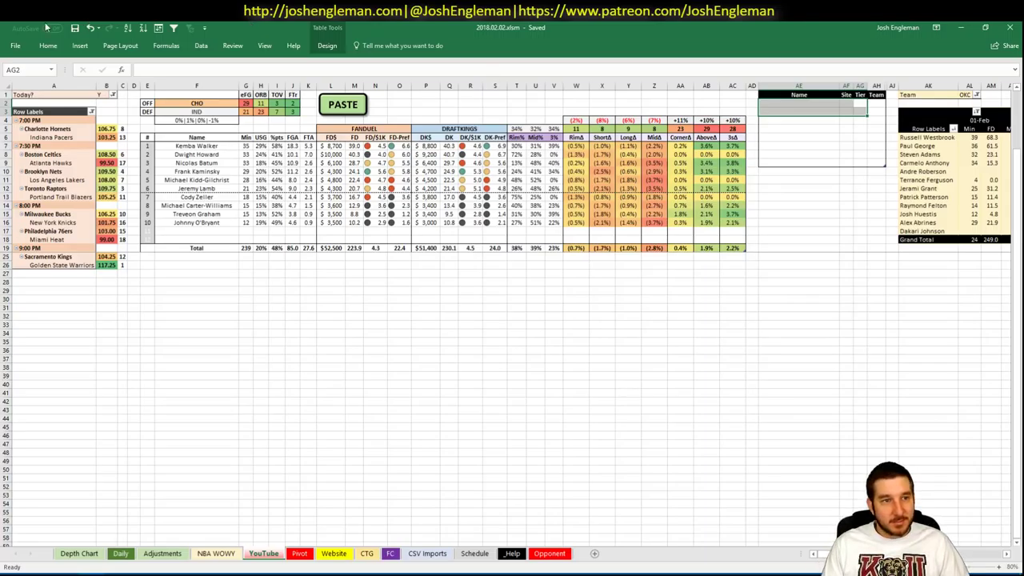
pyautogui.click(68, 128)
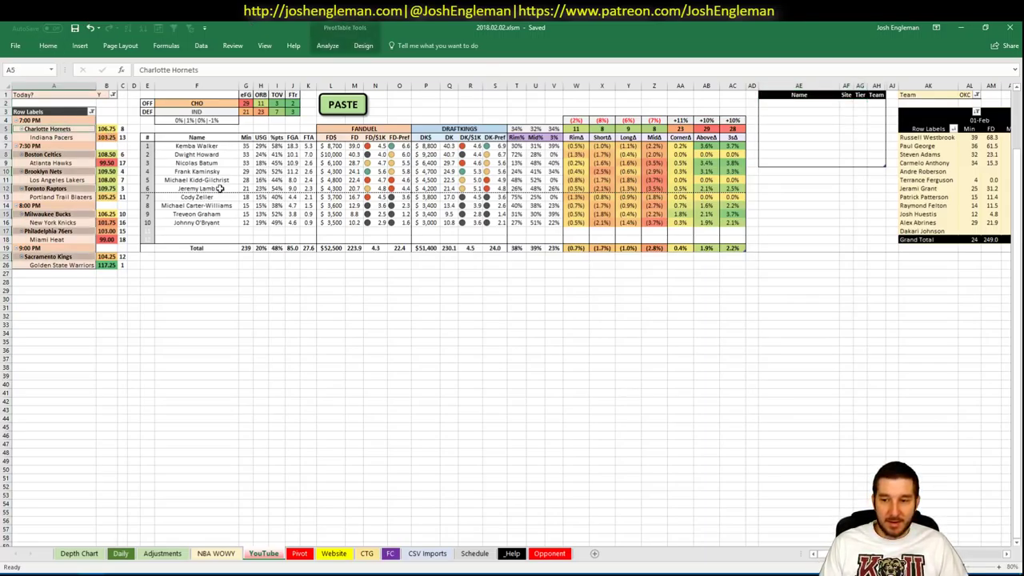
pyautogui.click(188, 297)
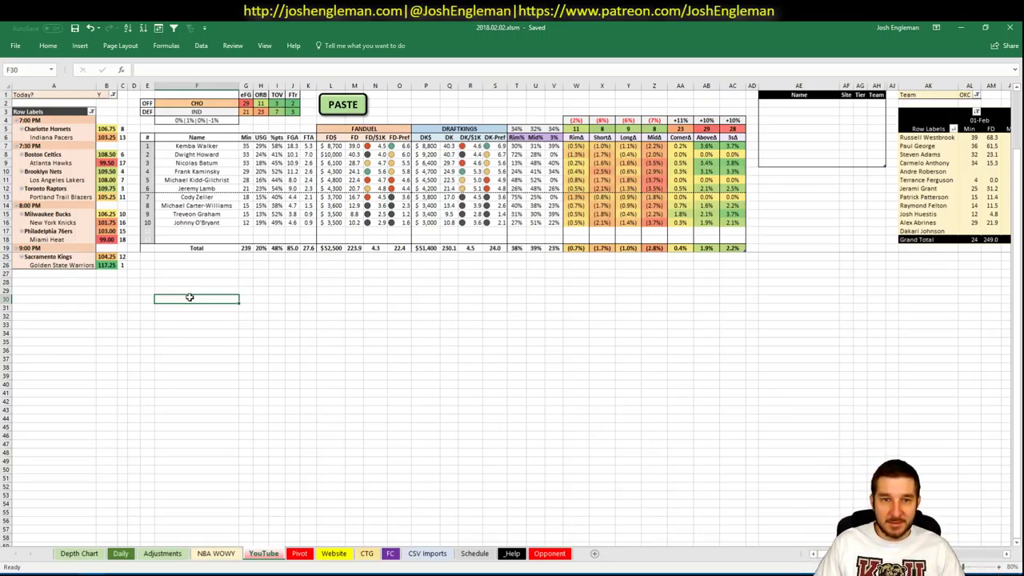
# - Switch to the FanDuel contest scoring page in the browser and examine Delon Wright's score breakdown in the entered lineup
pyautogui.click(53, 572)
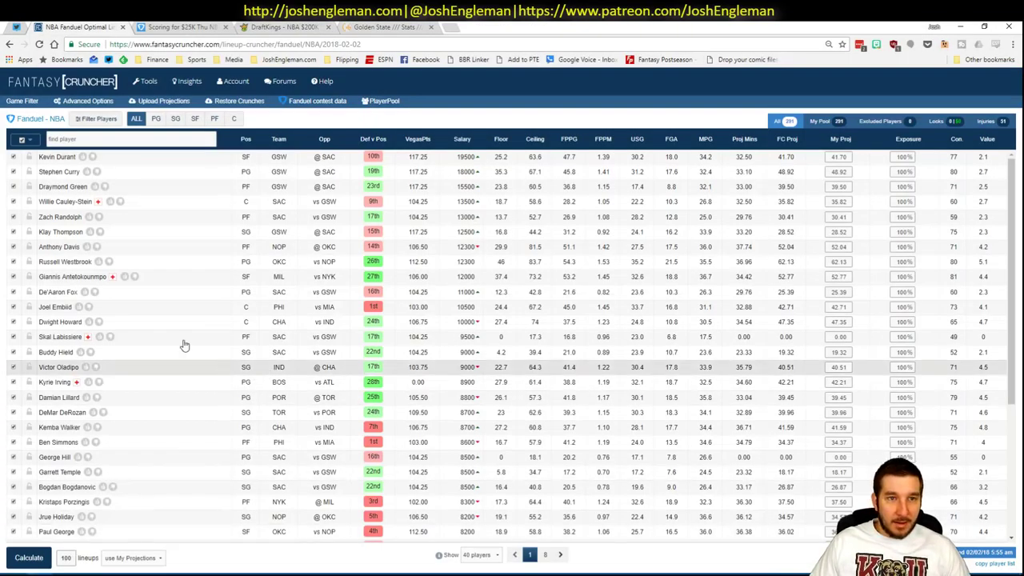
pyautogui.click(178, 27)
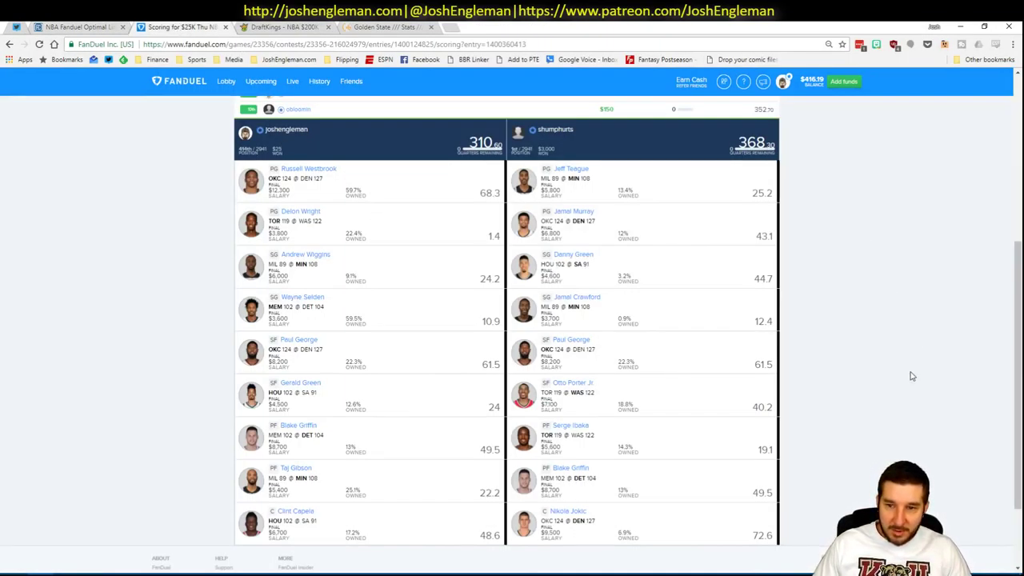
pyautogui.moveTo(1014, 409)
pyautogui.mouseDown()
pyautogui.moveTo(1018, 240)
pyautogui.moveTo(1013, 417)
pyautogui.moveTo(1013, 405)
pyautogui.mouseUp()
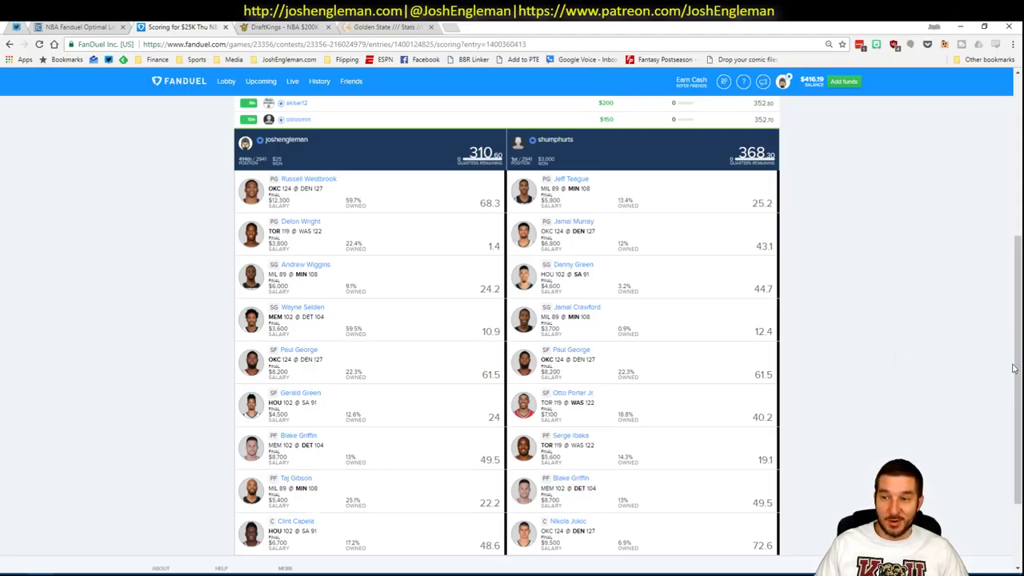
pyautogui.moveTo(1011, 369); pyautogui.dragTo(1014, 371)
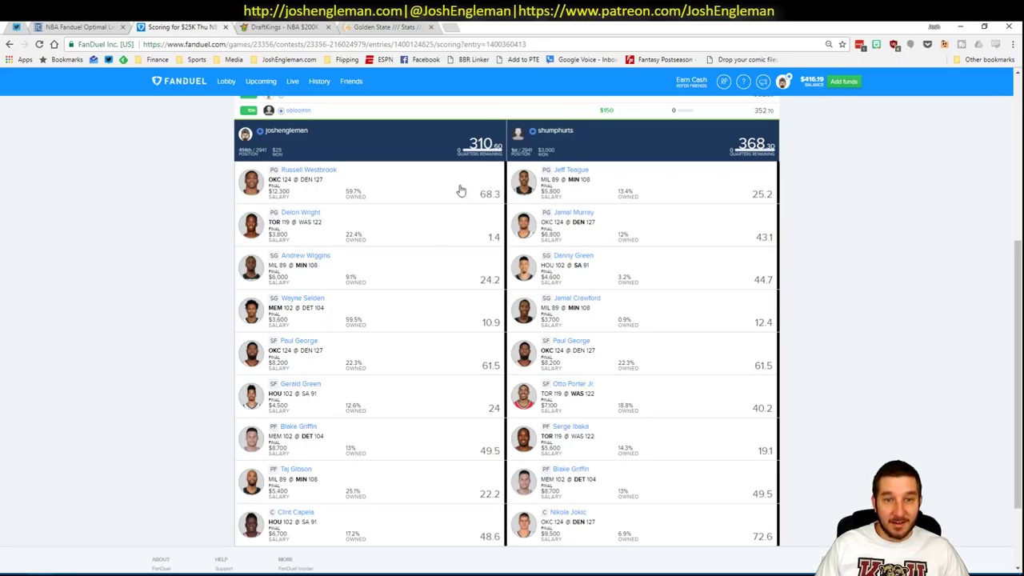
pyautogui.click(406, 224)
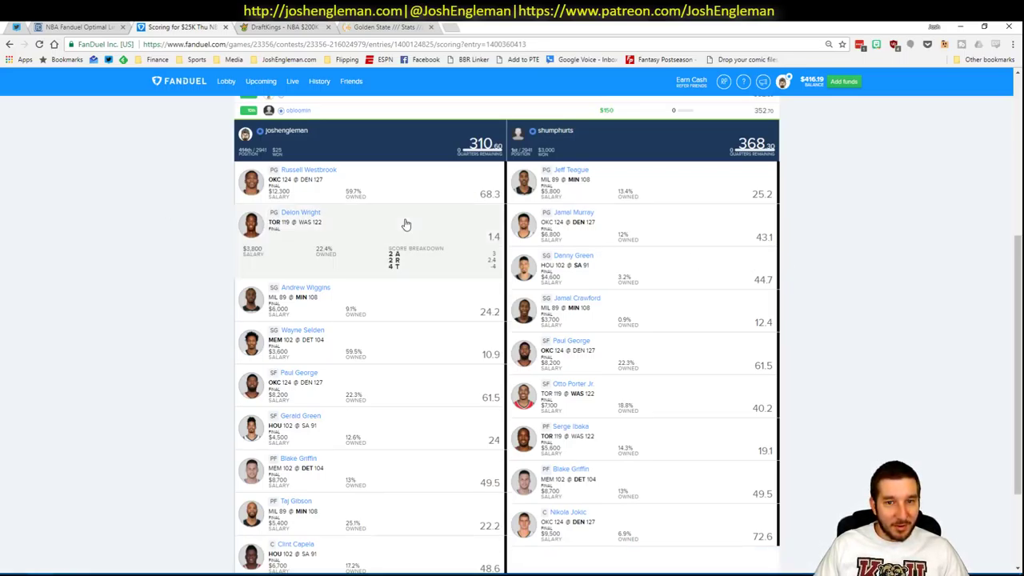
pyautogui.click(405, 224)
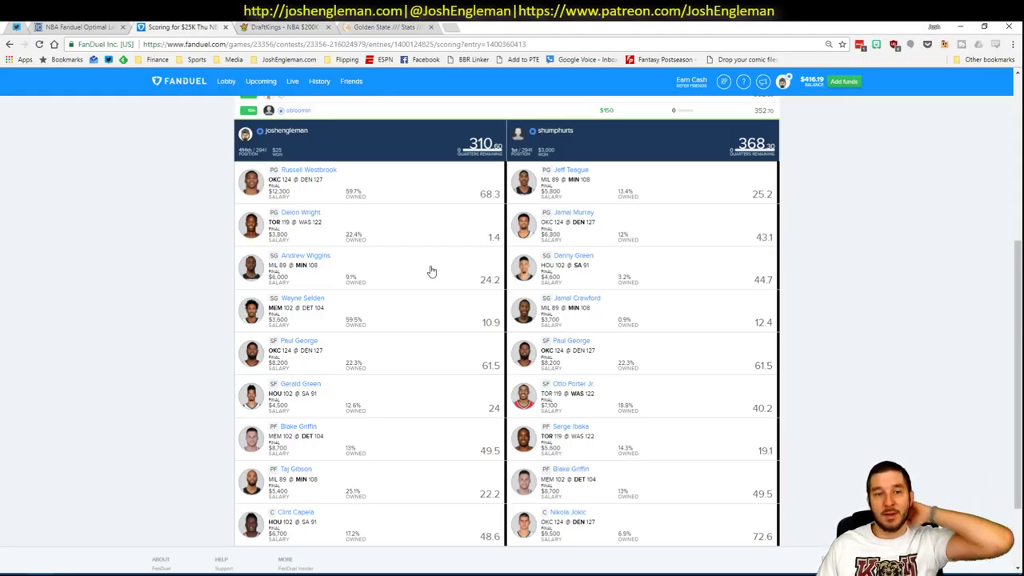
# - Examine the score breakdowns of Wayne Selden and Gerald Green in the entered lineup, collapsing each one again
pyautogui.click(428, 320)
pyautogui.click(428, 320)
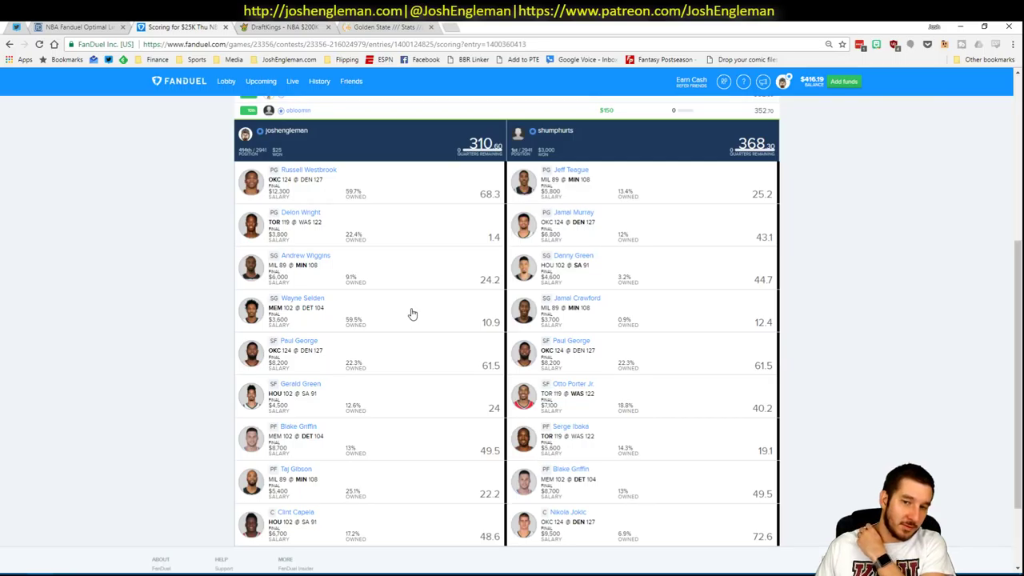
pyautogui.click(469, 314)
pyautogui.click(469, 313)
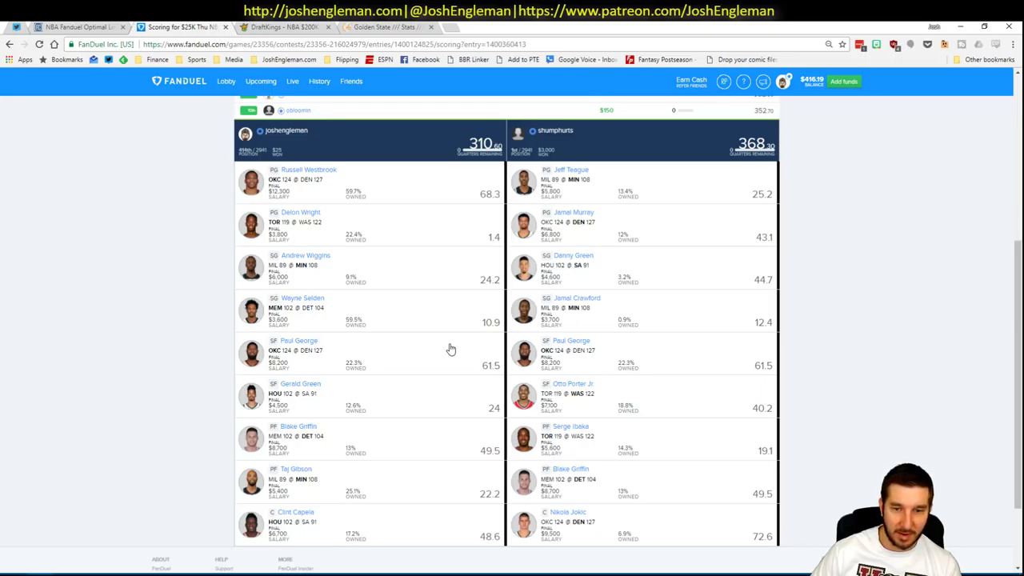
pyautogui.click(444, 393)
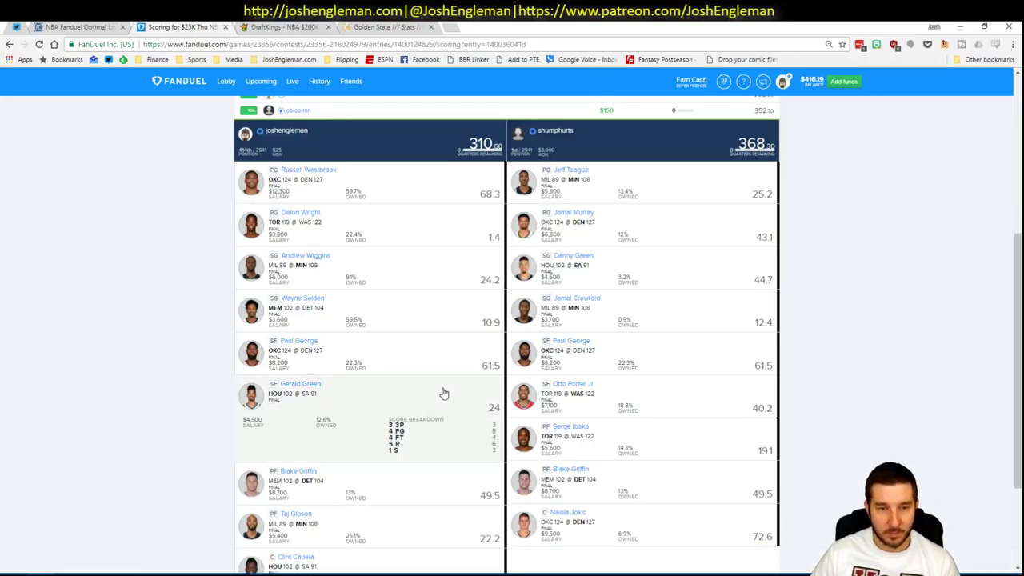
pyautogui.scroll(-2, 445, 400)
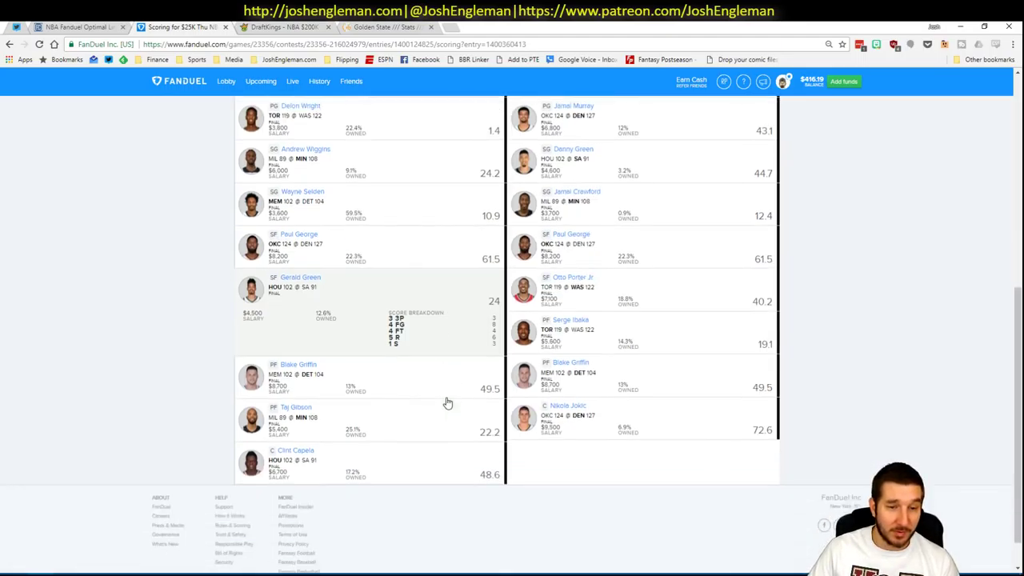
pyautogui.scroll(2, 448, 304)
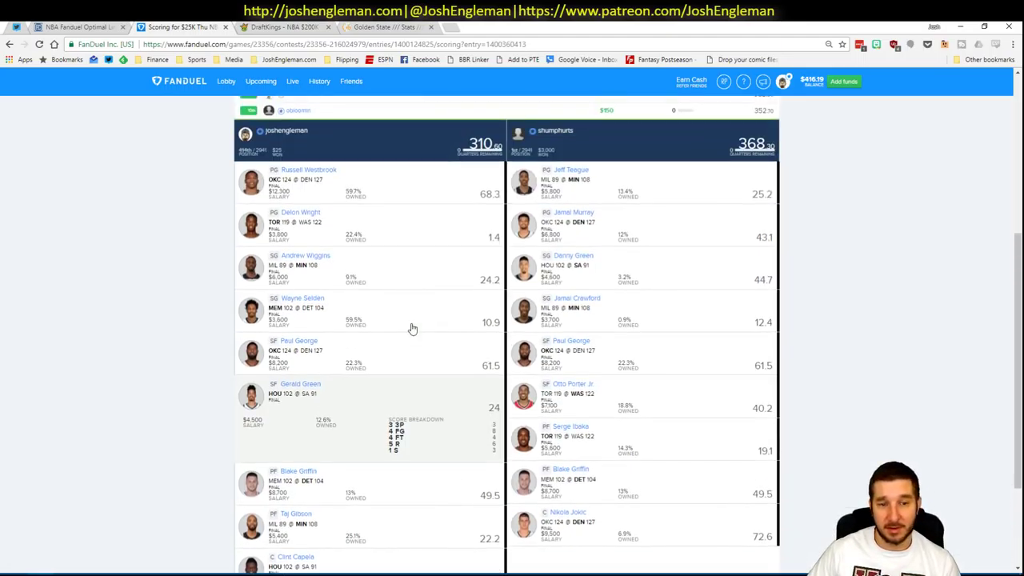
pyautogui.click(412, 386)
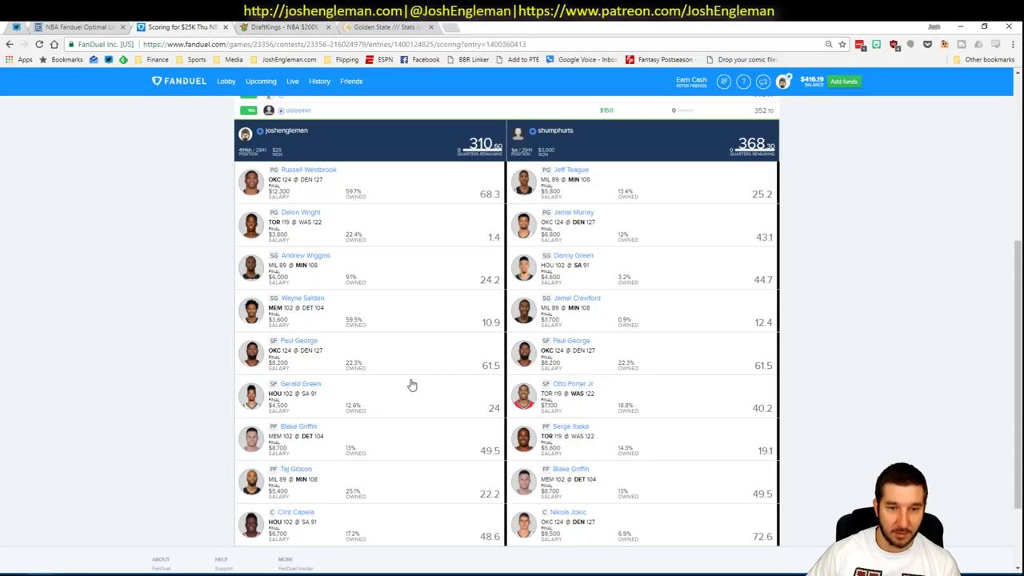
# - Examine Blake Griffin's score breakdown and compare the entered lineup with the winning lineup and the contest leaderboard
pyautogui.scroll(-1, 336, 357)
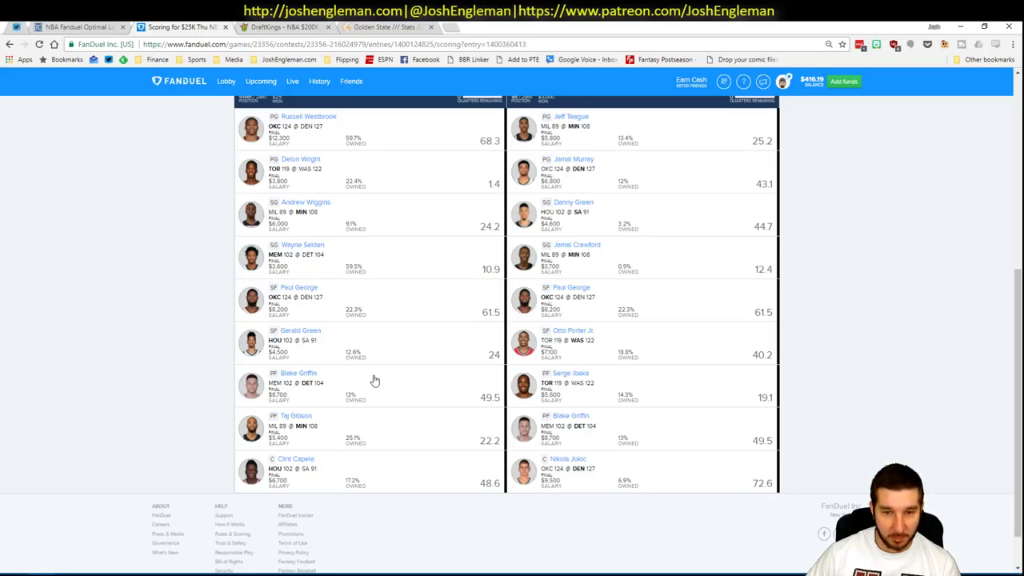
pyautogui.scroll(1, 1020, 400)
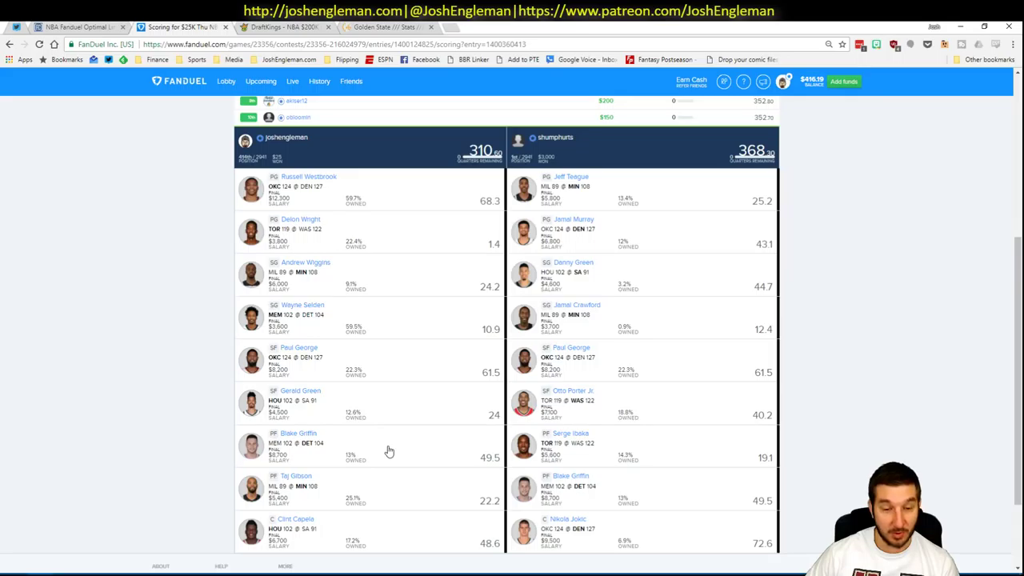
pyautogui.click(464, 441)
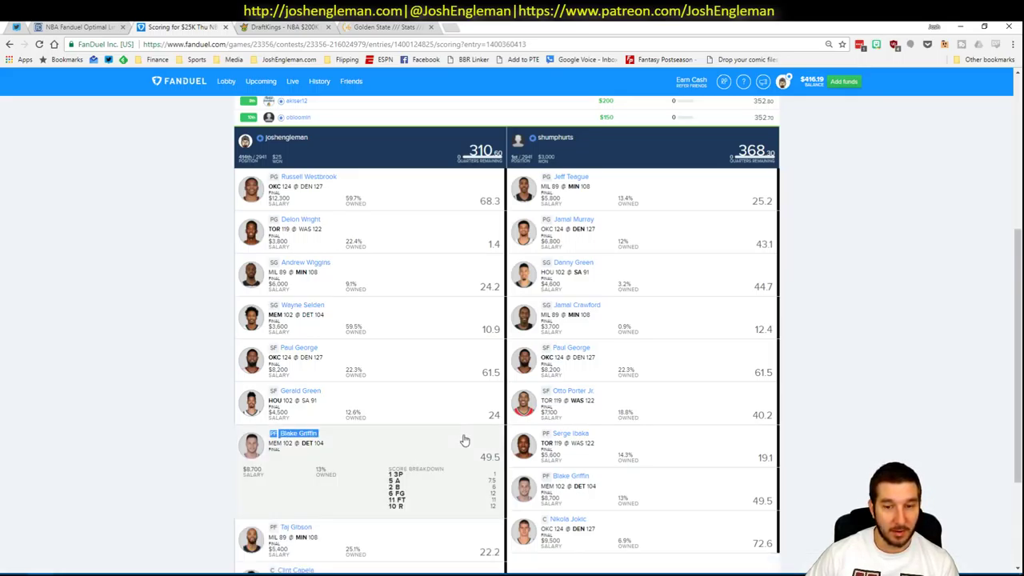
pyautogui.click(464, 439)
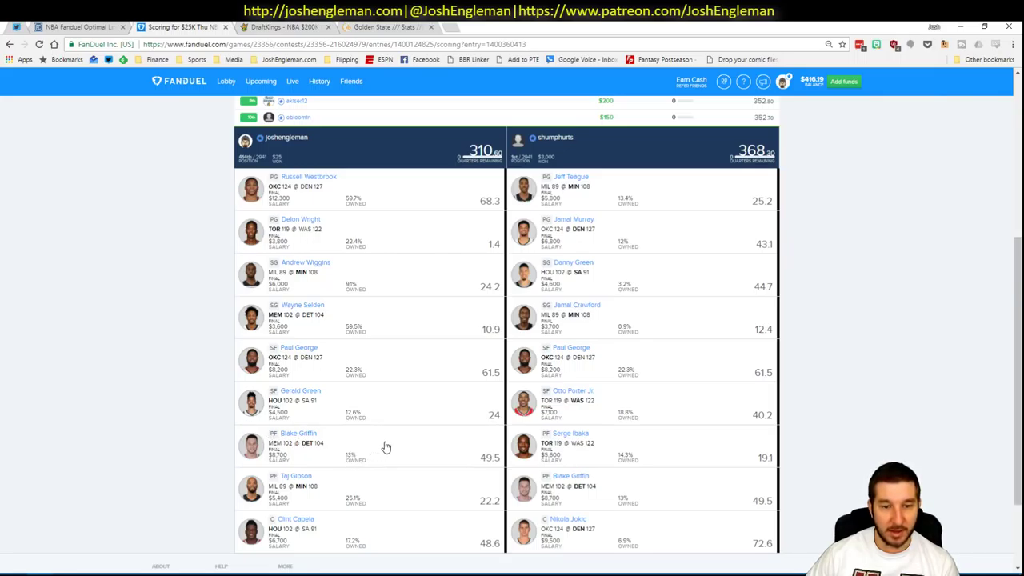
pyautogui.scroll(-1, 442, 439)
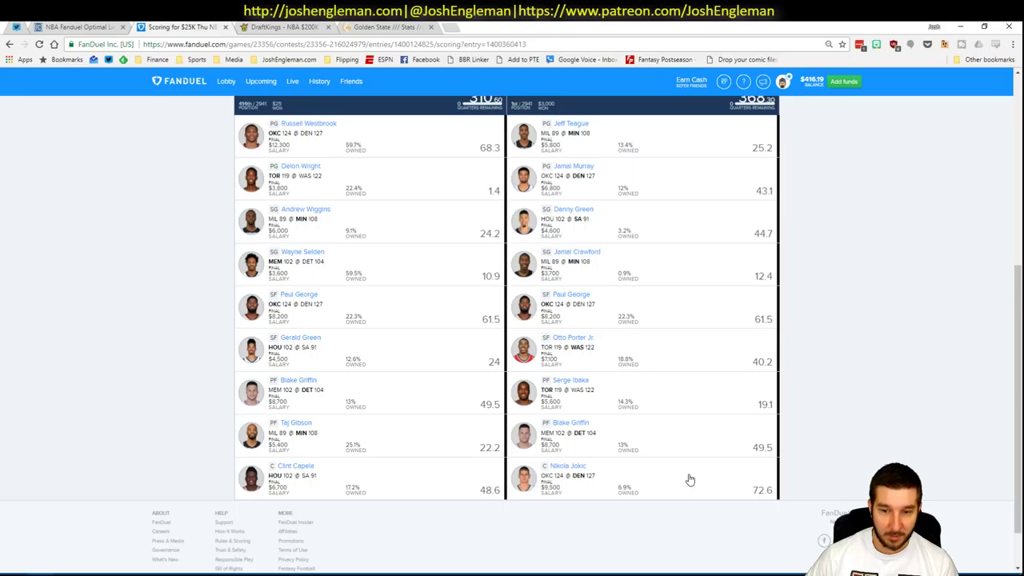
pyautogui.scroll(1, 776, 464)
pyautogui.scroll(-1, 781, 496)
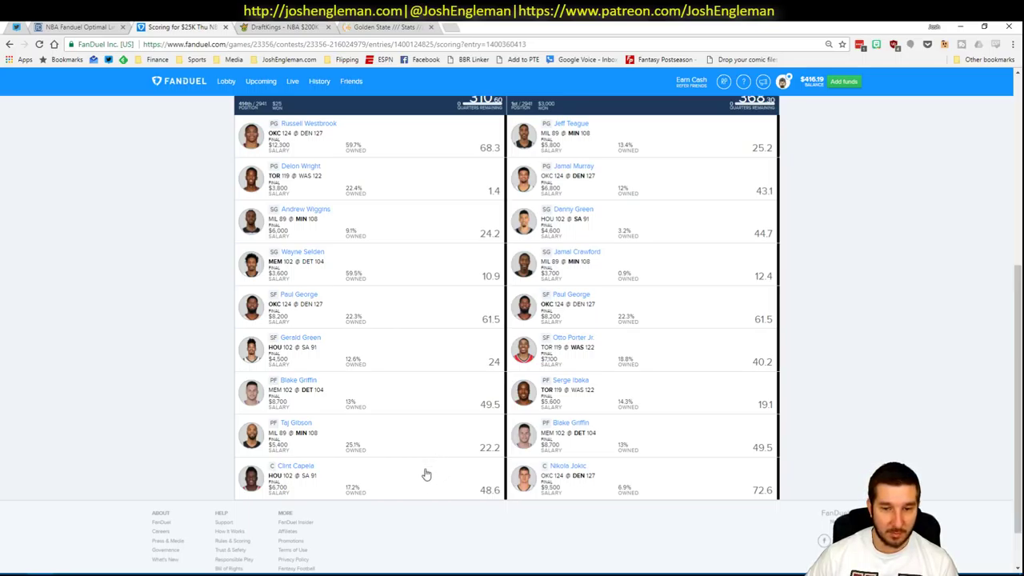
pyautogui.moveTo(1018, 364); pyautogui.dragTo(1021, 234)
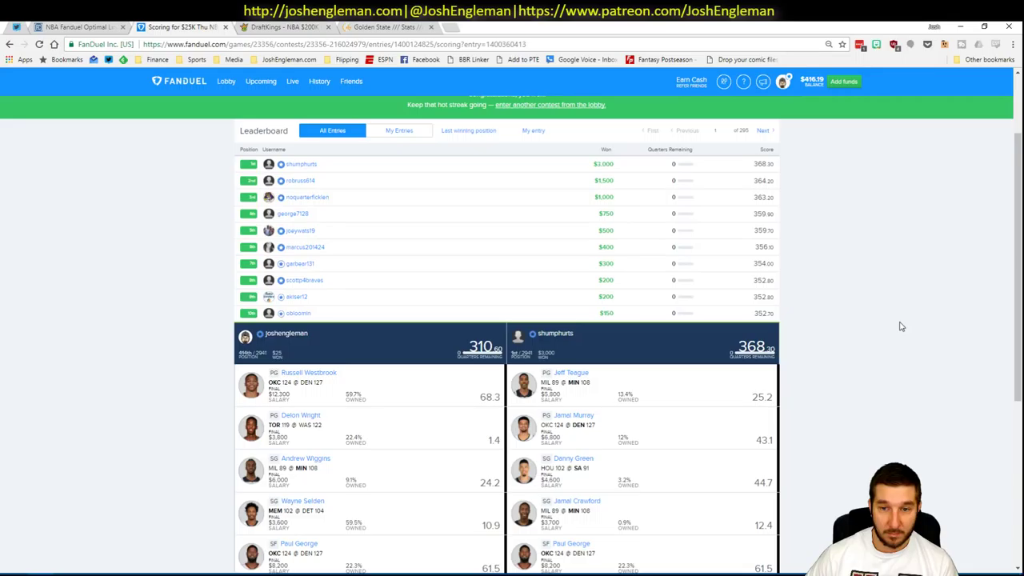
pyautogui.scroll(-2, 902, 326)
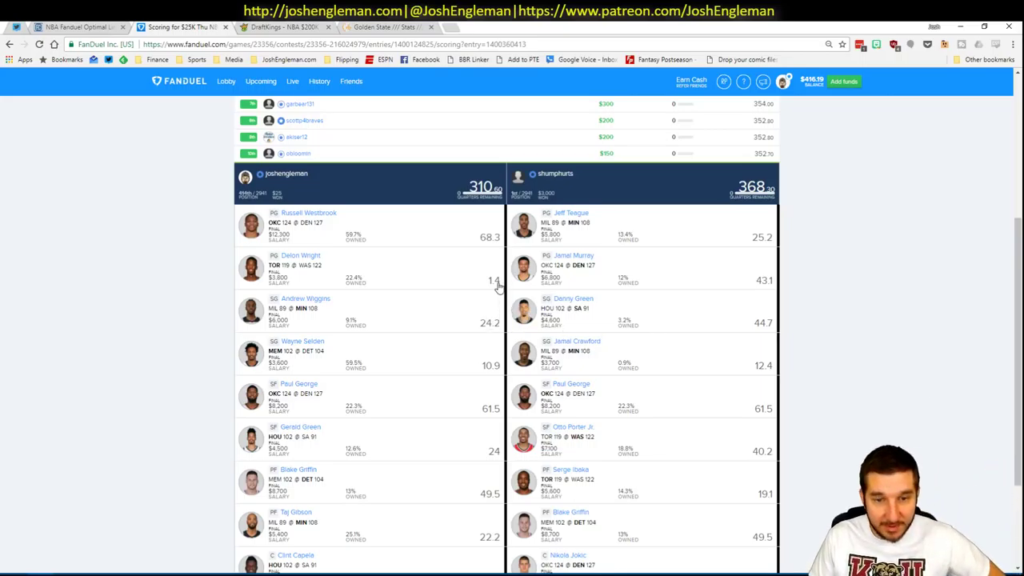
# - Switch to the Excel workbook and set the Team filter of the game-by-game pivot table to CHO
pyautogui.click(91, 574)
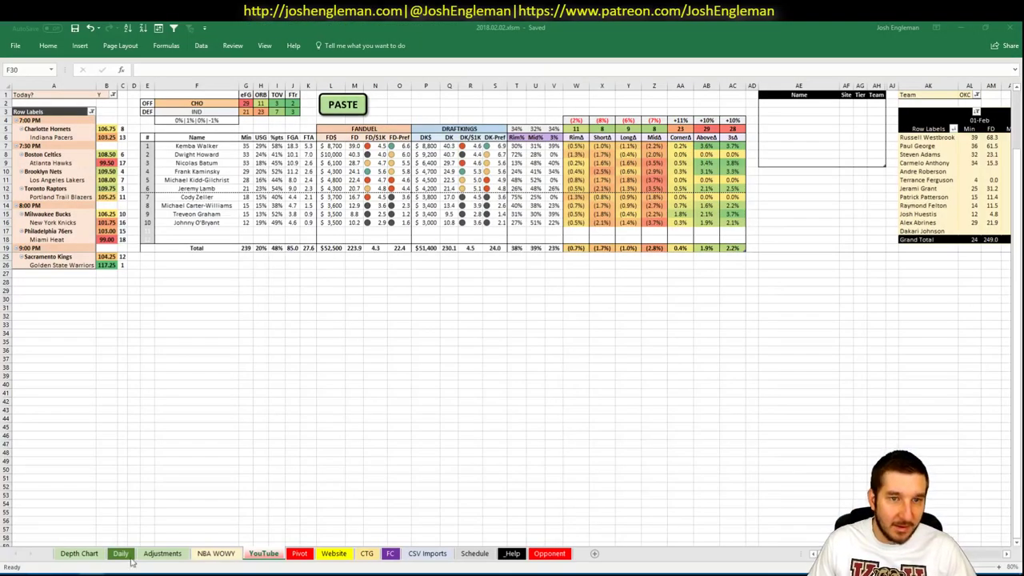
pyautogui.click(295, 366)
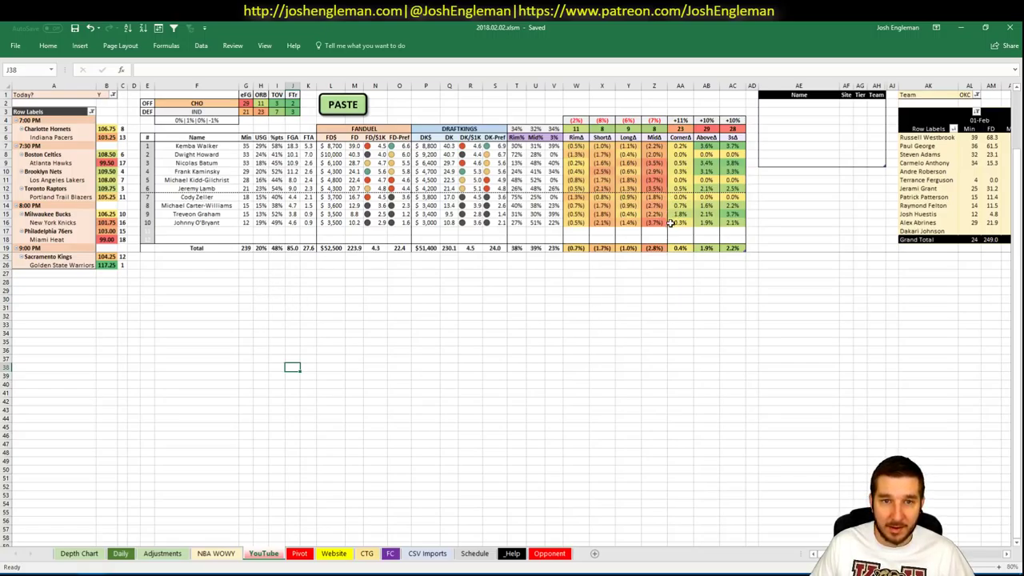
pyautogui.click(966, 95)
pyautogui.write('CHO')
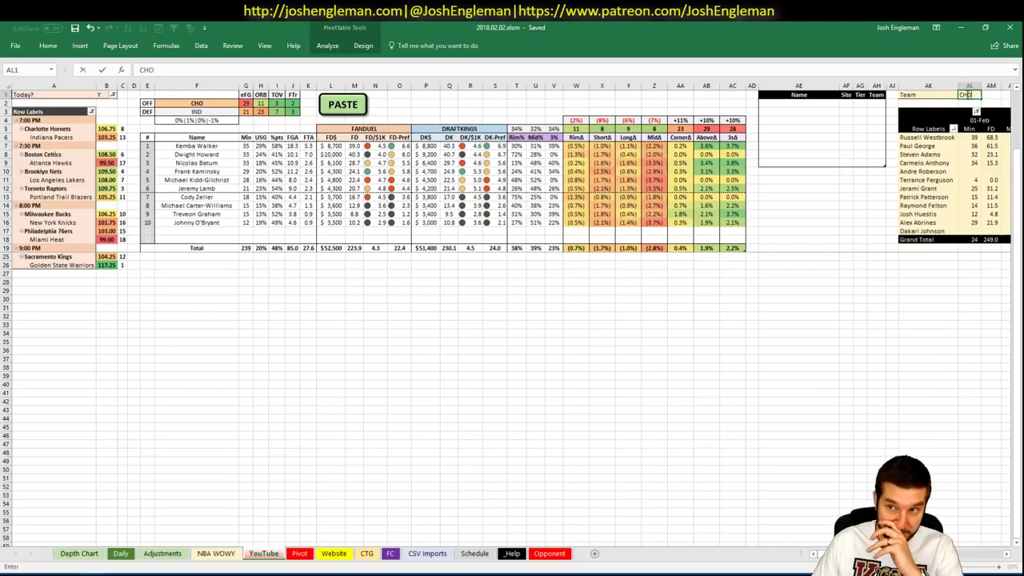
pyautogui.press('Return')
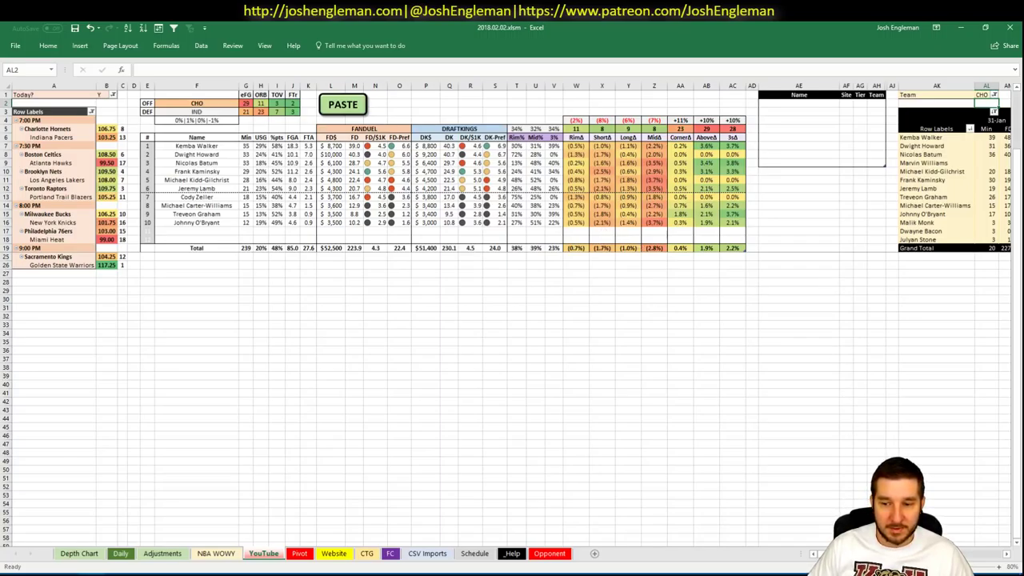
# - Filter the pivot table's game dates to those after or equal to 1/18/2018
pyautogui.hscroll(5, 715, 532)
pyautogui.hscroll(-5, 715, 532)
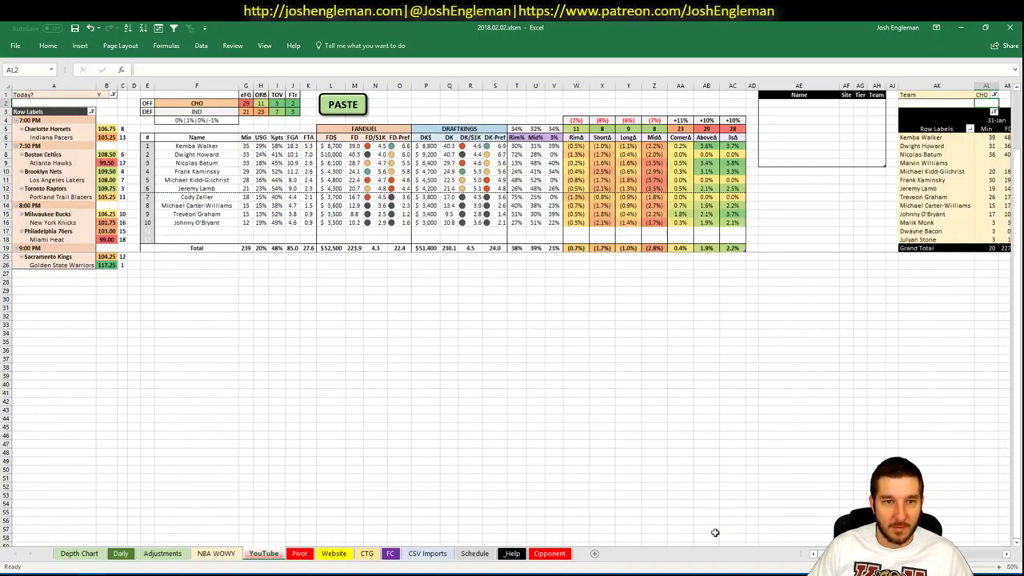
pyautogui.hscroll(5, 789, 533)
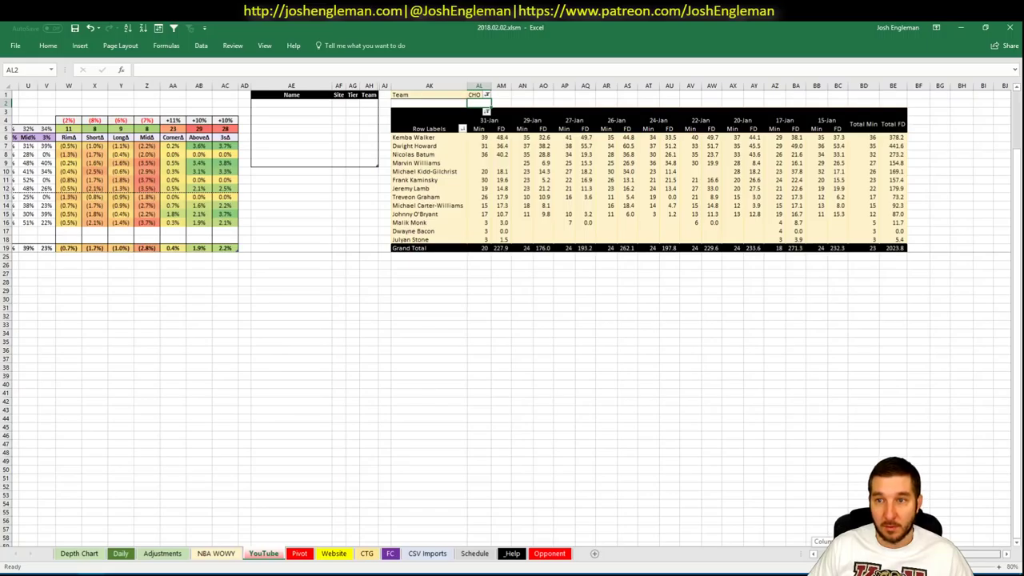
pyautogui.hscroll(-1, 661, 384)
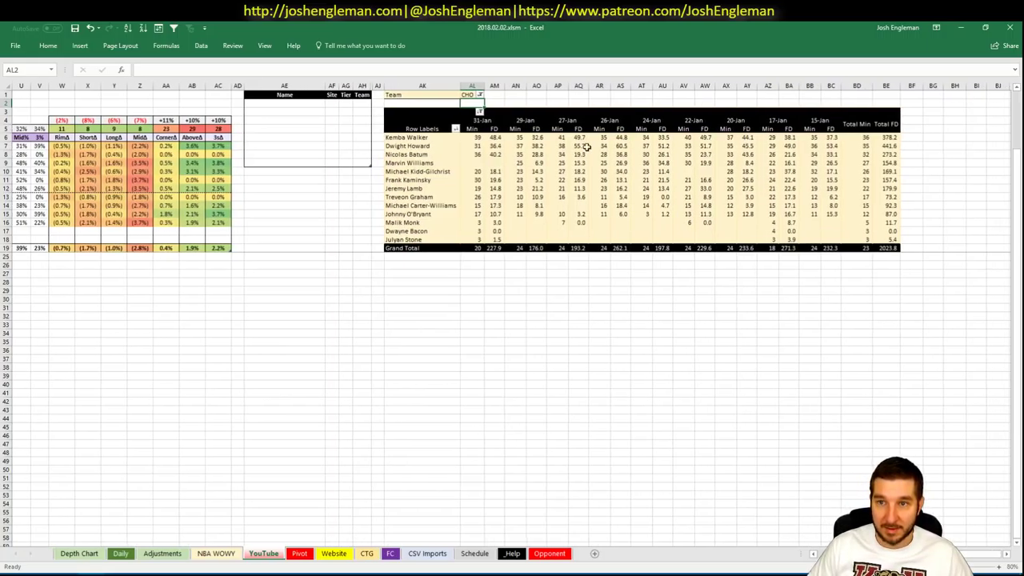
pyautogui.rightClick(485, 121)
pyautogui.moveTo(528, 180)
pyautogui.click(640, 236)
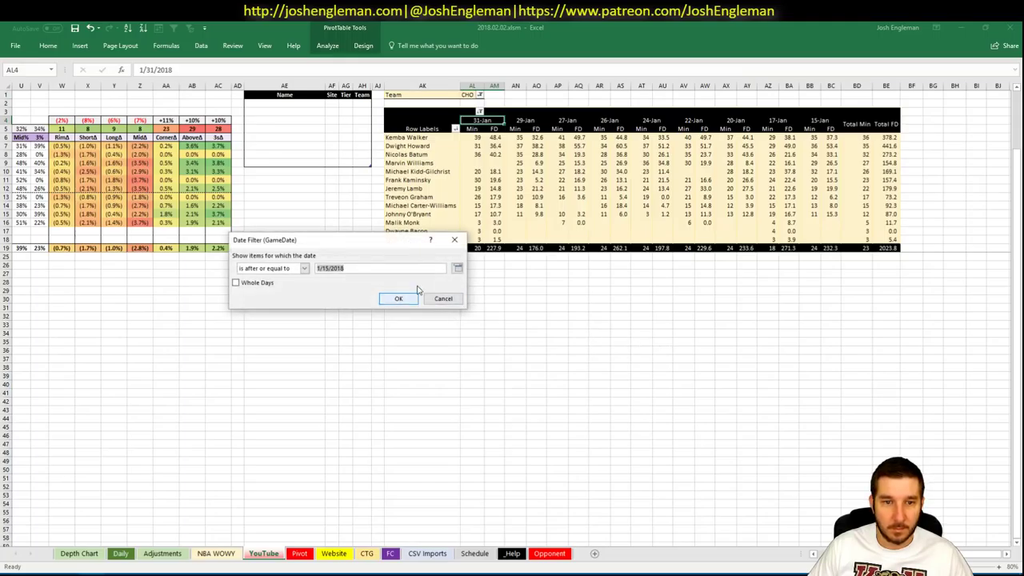
pyautogui.click(458, 268)
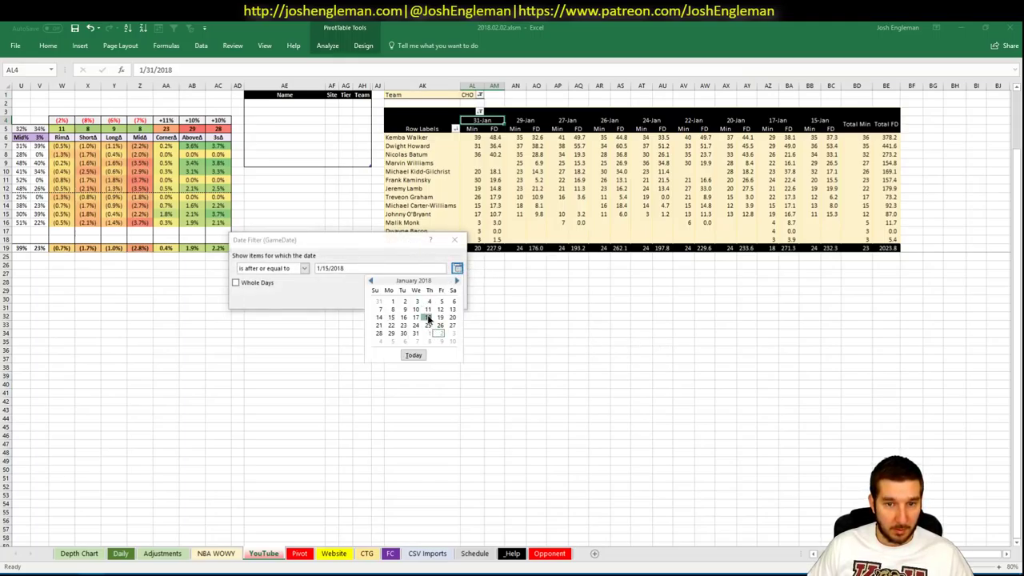
pyautogui.click(428, 318)
pyautogui.click(404, 299)
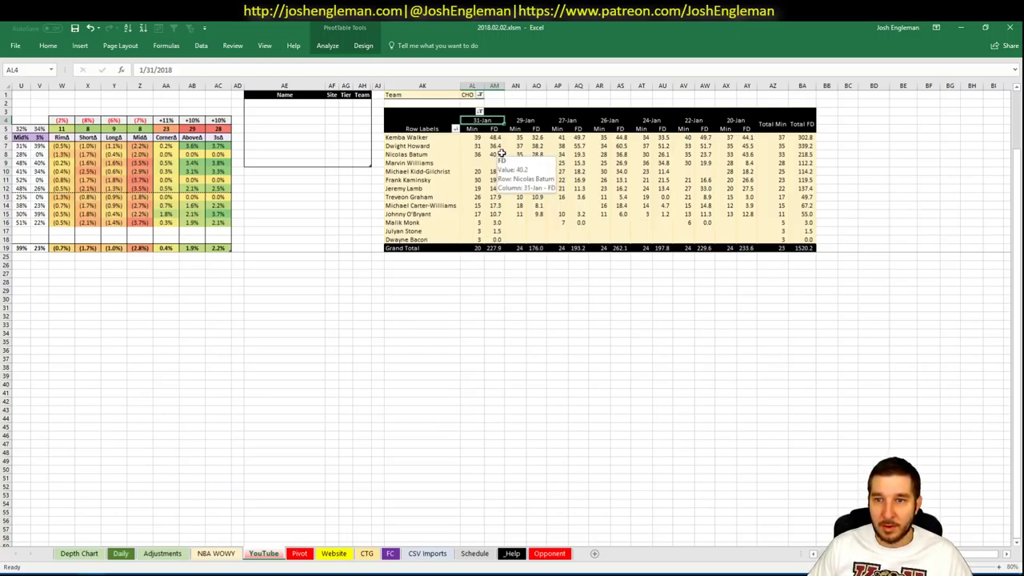
# - Add Kemba Walker to the picks list as a tier 4 player
pyautogui.hscroll(-10, 502, 154)
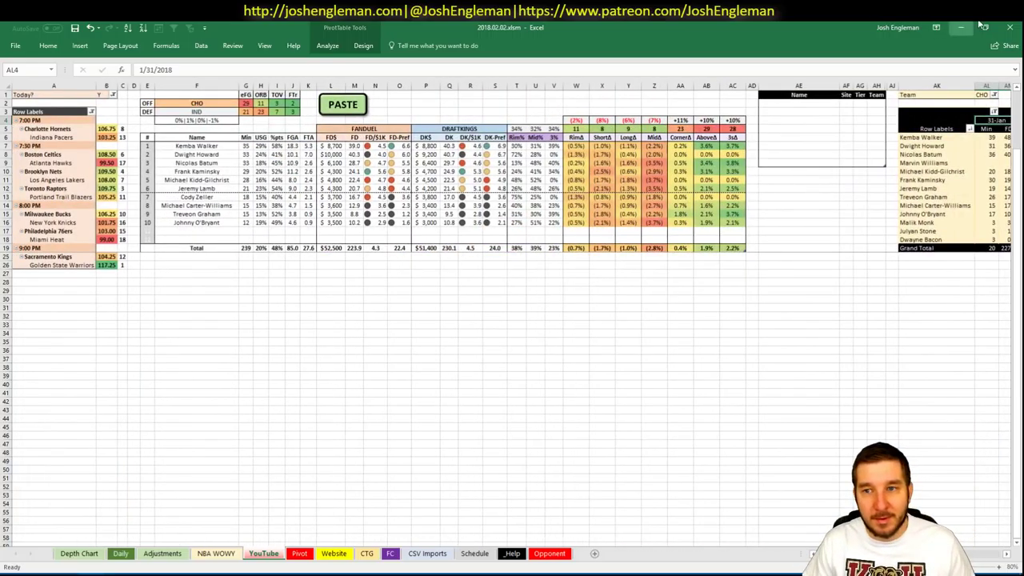
pyautogui.click(786, 104)
pyautogui.write('Kemba Walker')
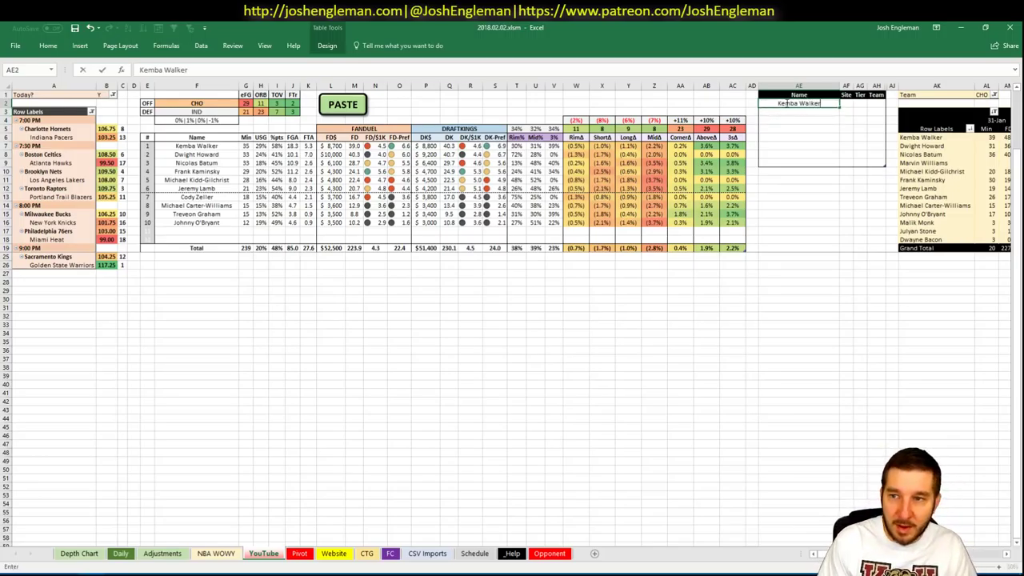
pyautogui.press('Tab')
pyautogui.press('Tab')
pyautogui.write('4')
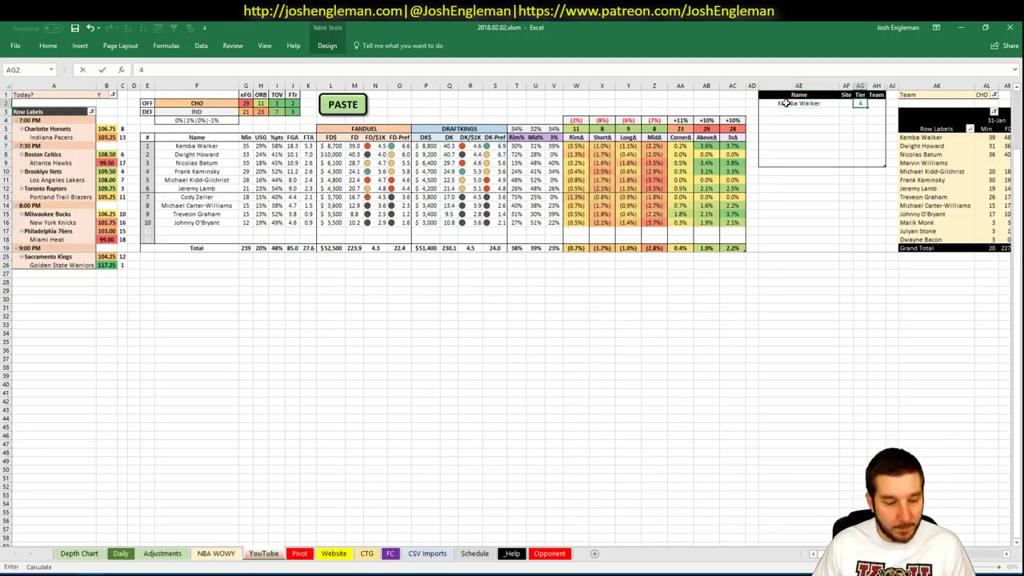
pyautogui.press('Return')
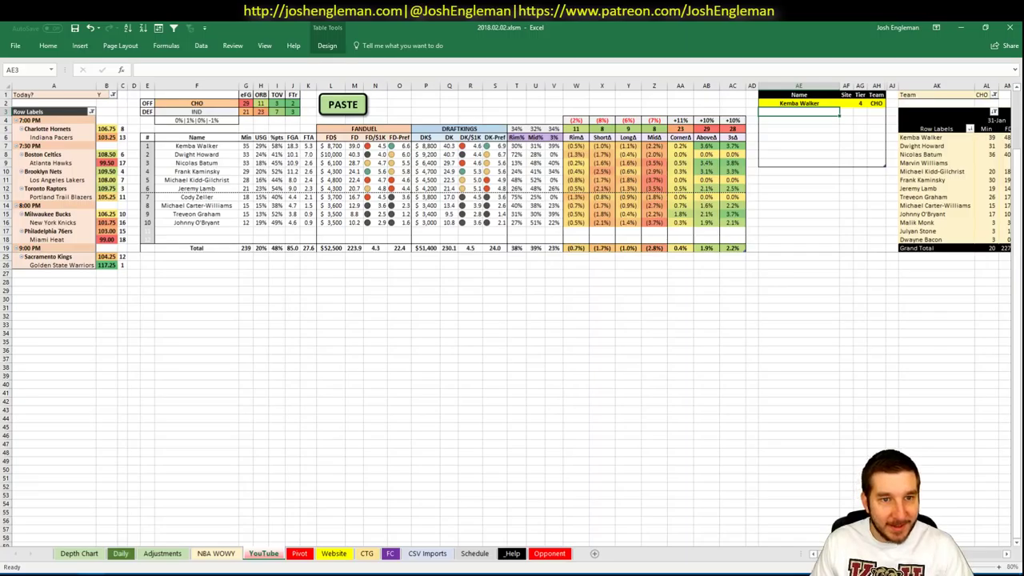
# - Check the CHO players' recent game log and add Dwight Howard to the picks list with tier 4
pyautogui.hscroll(7, 972, 552)
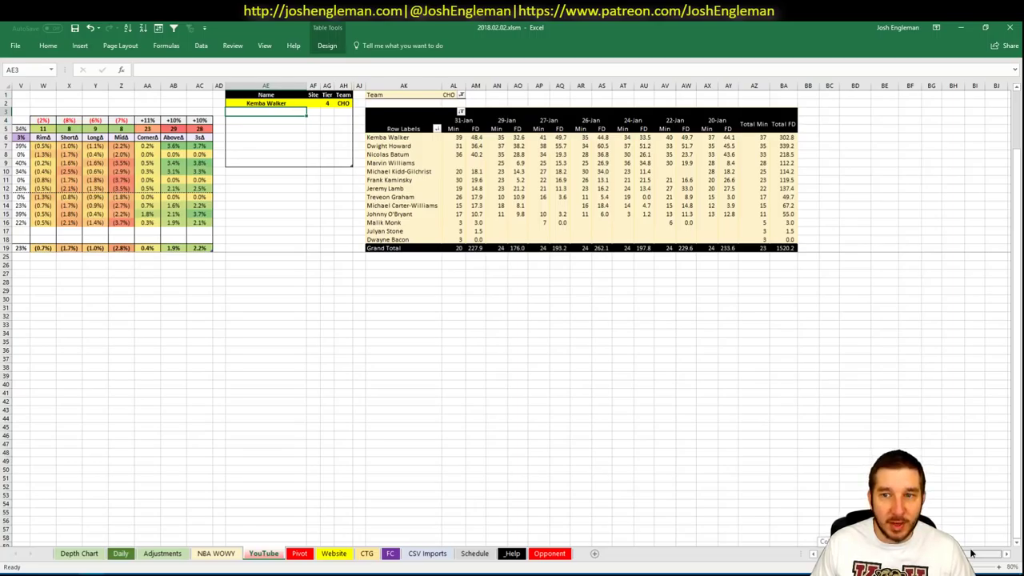
pyautogui.hscroll(-7, 973, 552)
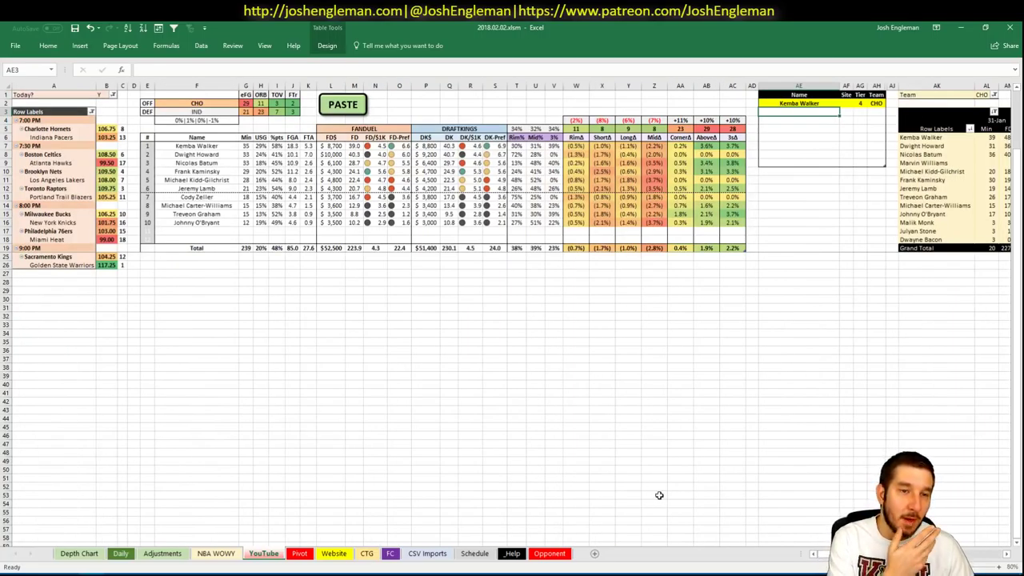
pyautogui.press('alt')
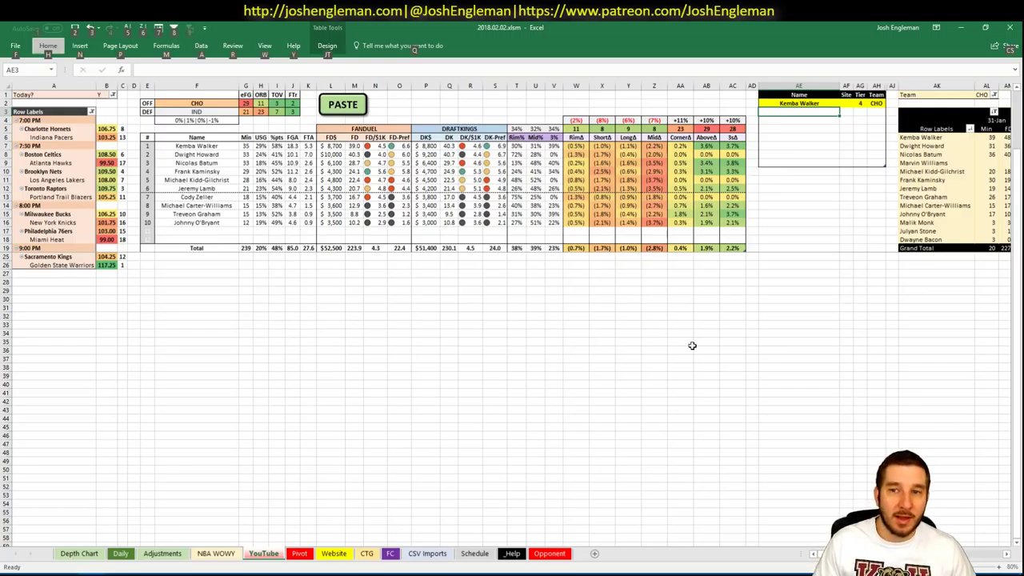
pyautogui.press('Escape')
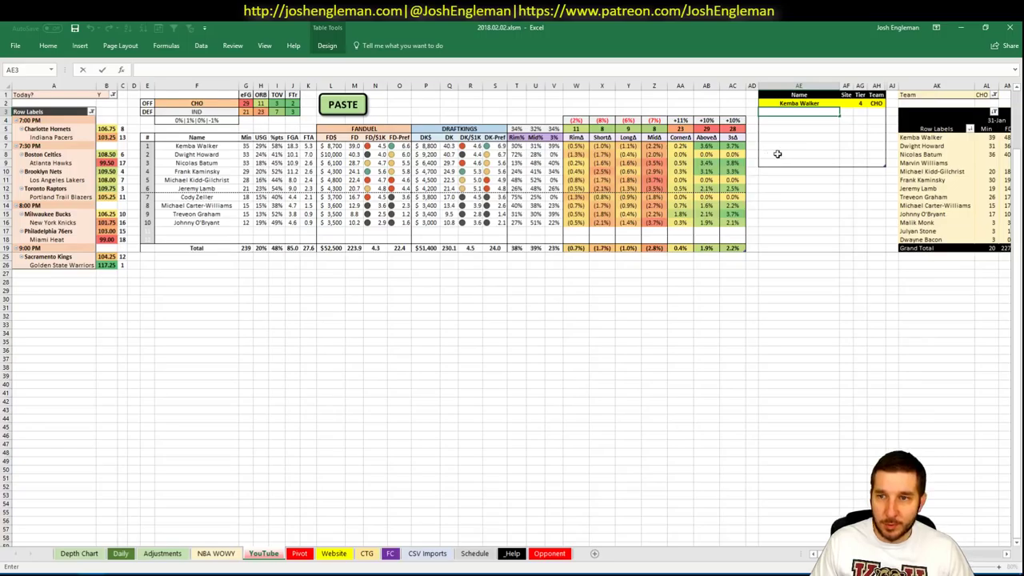
pyautogui.click(824, 112)
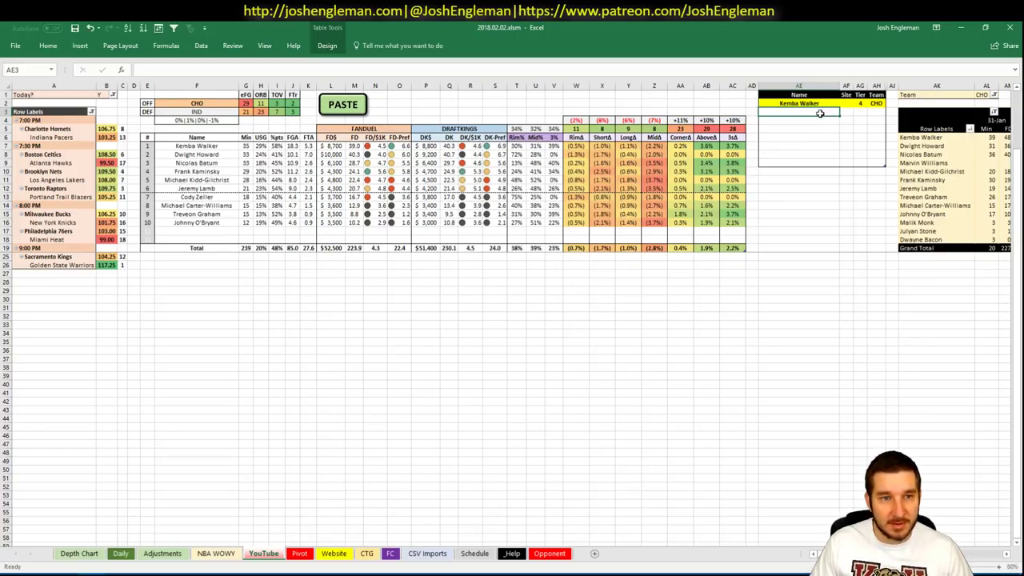
pyautogui.write('Dwight Howard')
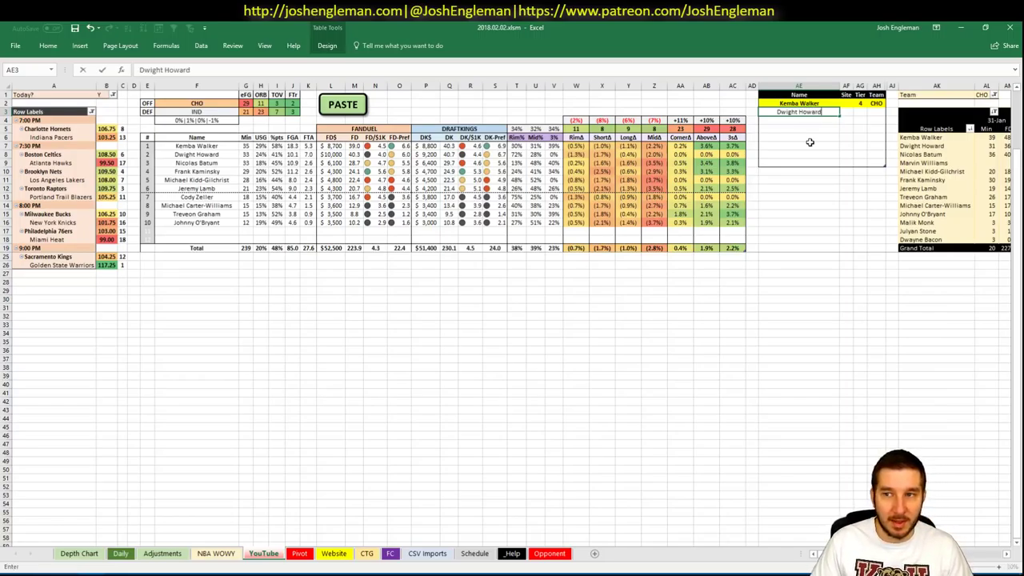
pyautogui.press('Tab')
pyautogui.press('Tab')
pyautogui.write('4')
pyautogui.press('Return')
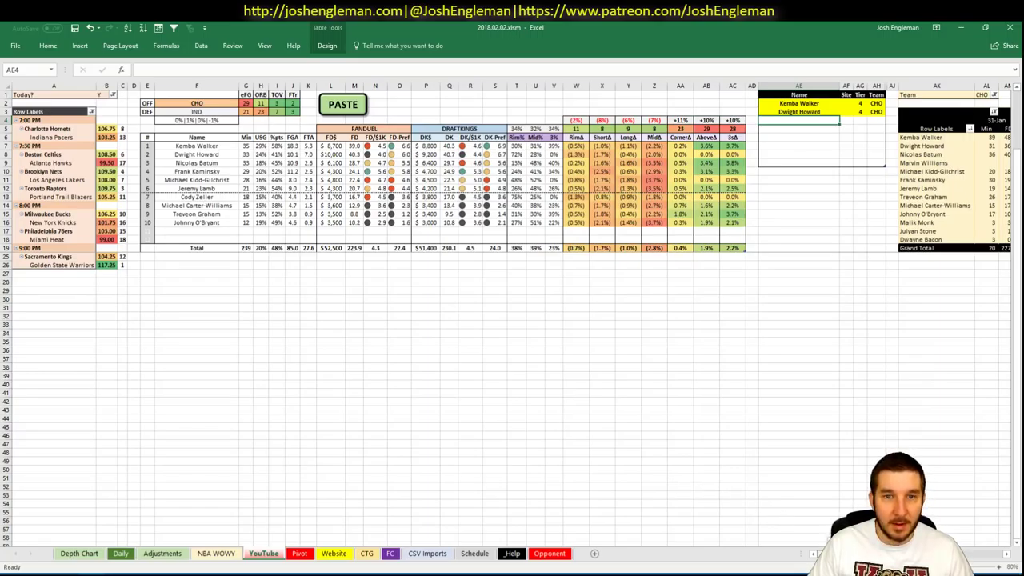
# - Add Nicolas Batum to the picks list with tier 3 after reviewing his recent games
pyautogui.hscroll(5, 969, 553)
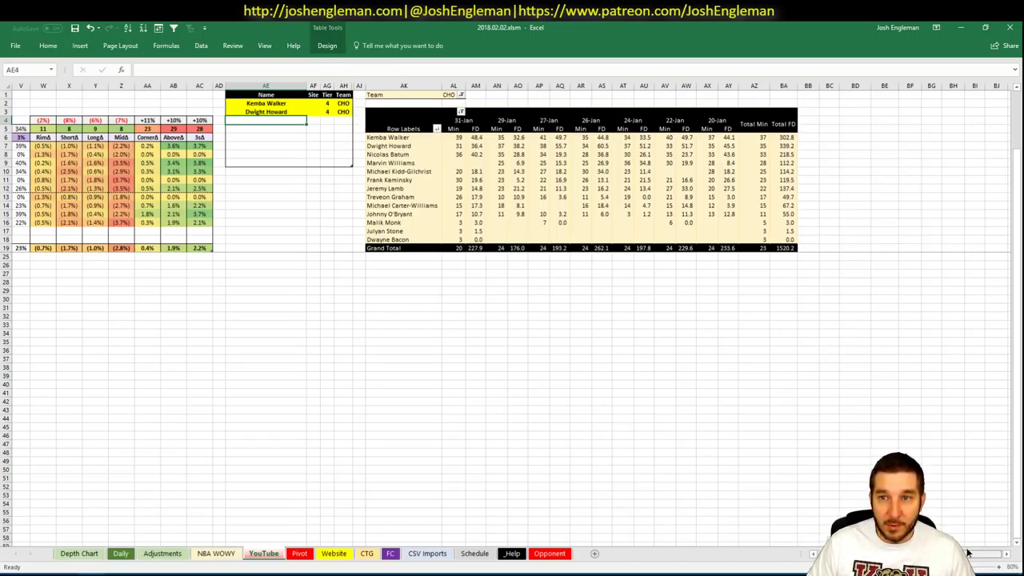
pyautogui.hscroll(-5, 824, 524)
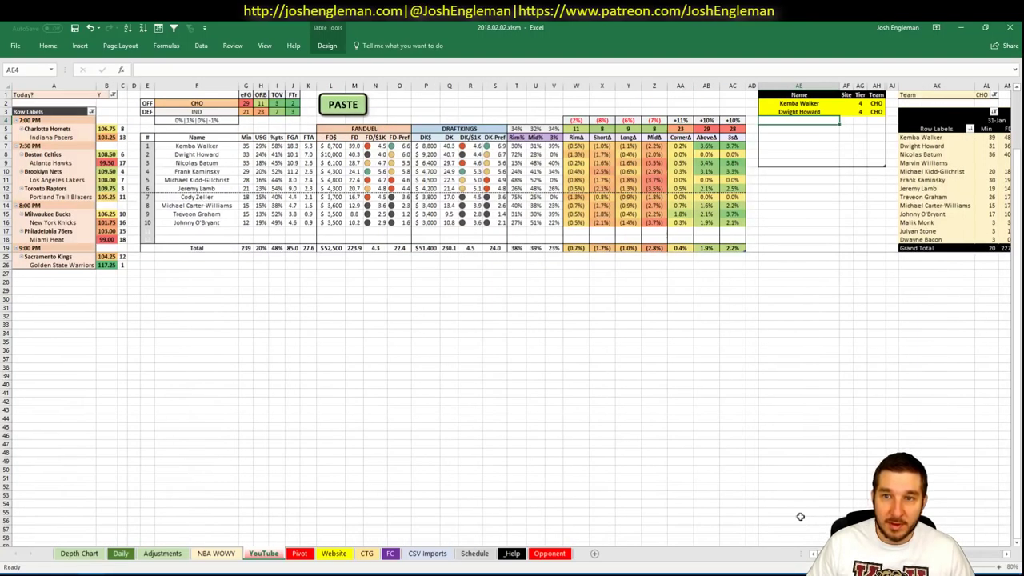
pyautogui.write('Nicolas')
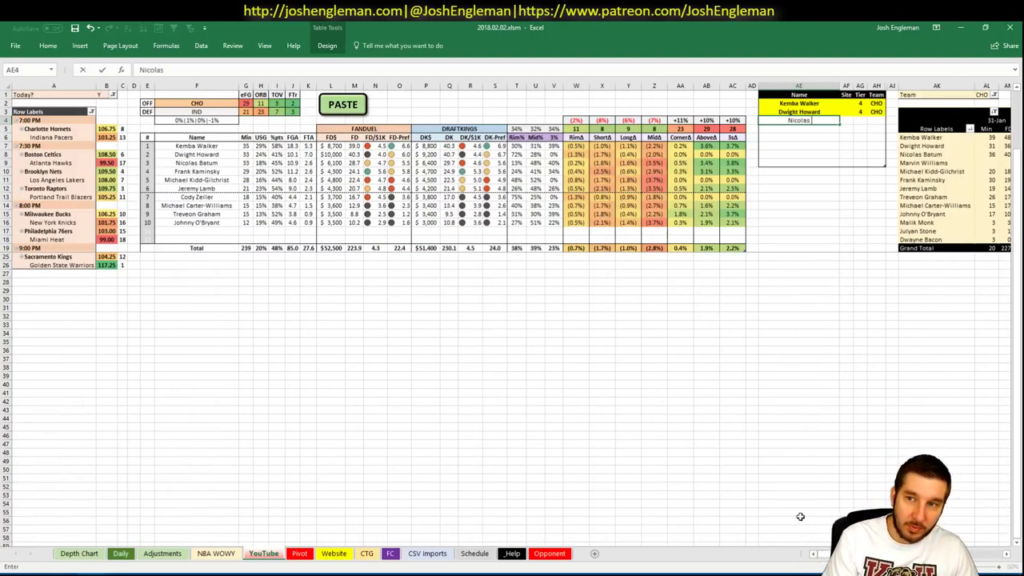
pyautogui.write(' Batum')
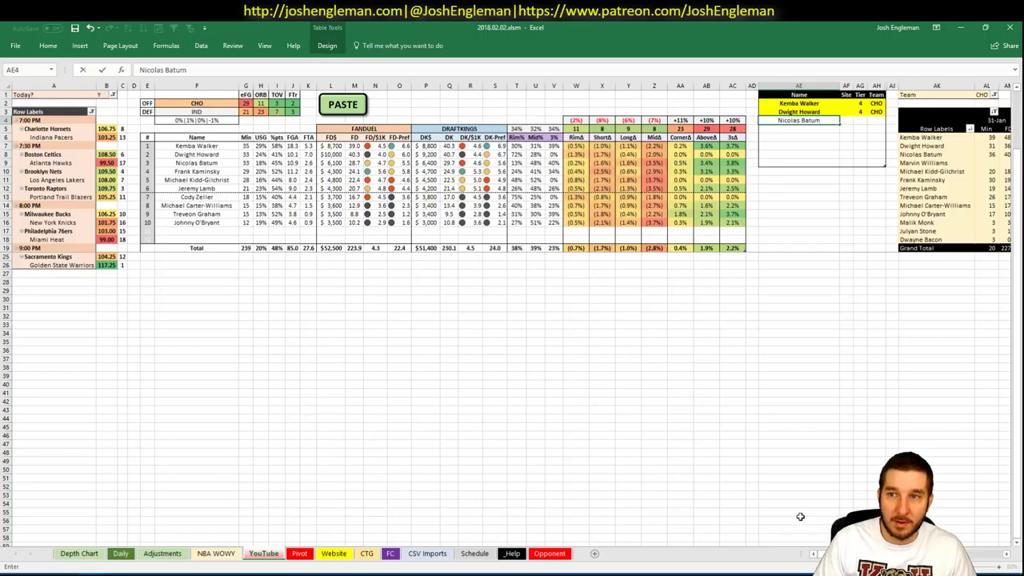
pyautogui.press('Tab')
pyautogui.press('Tab')
pyautogui.write('3')
pyautogui.press('Return')
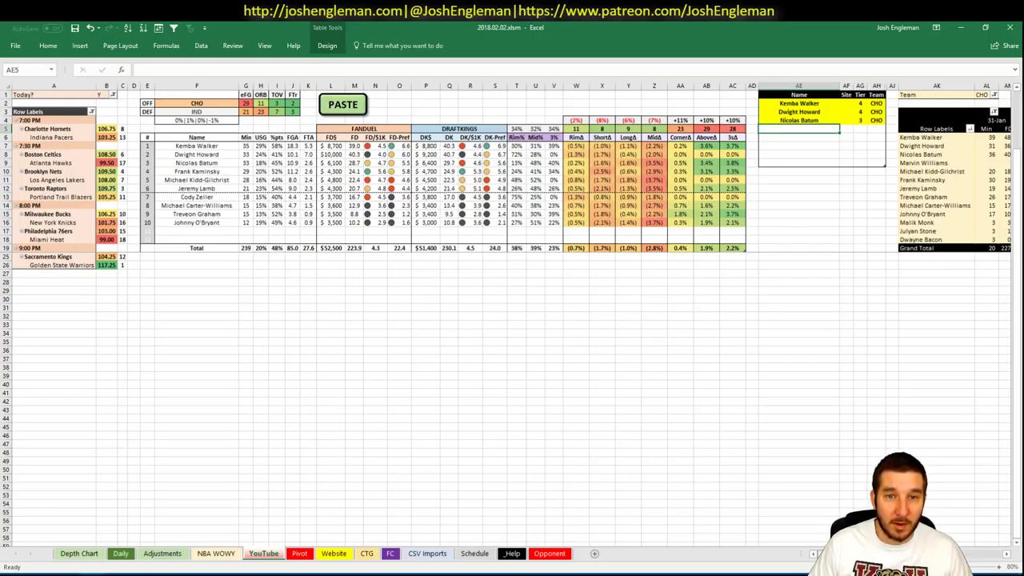
# - Compare the CHO bench players' recent minutes with their projections and add Frank Kaminsky to the picks list without a tier
pyautogui.hscroll(5, 964, 554)
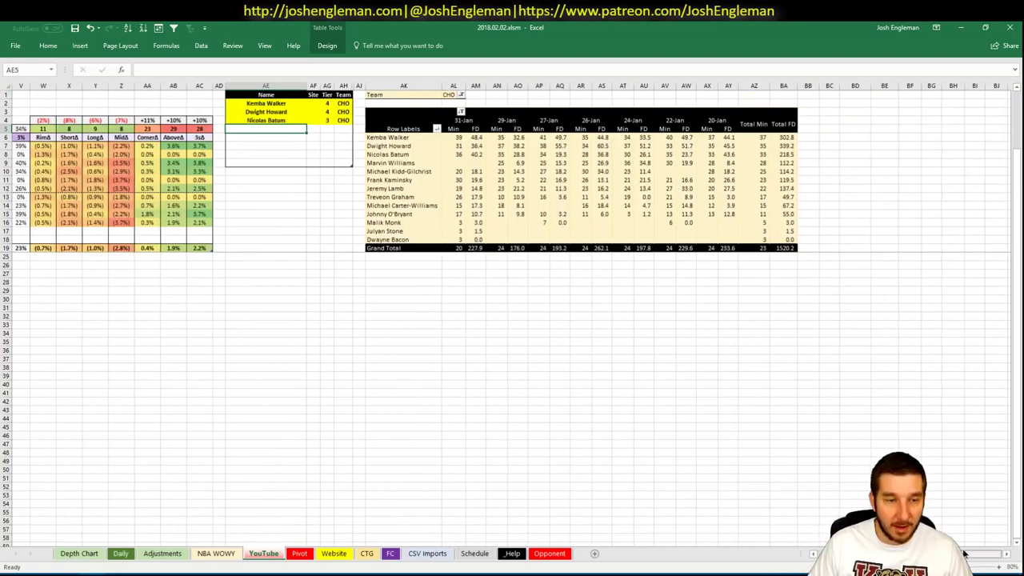
pyautogui.hscroll(-6, 965, 553)
pyautogui.hscroll(4, 965, 554)
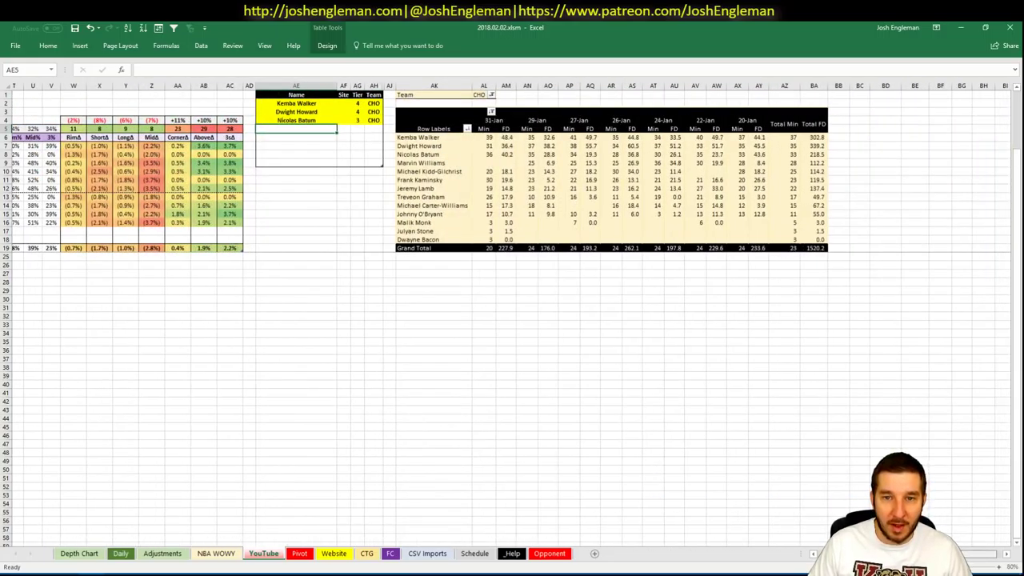
pyautogui.hscroll(1, 965, 554)
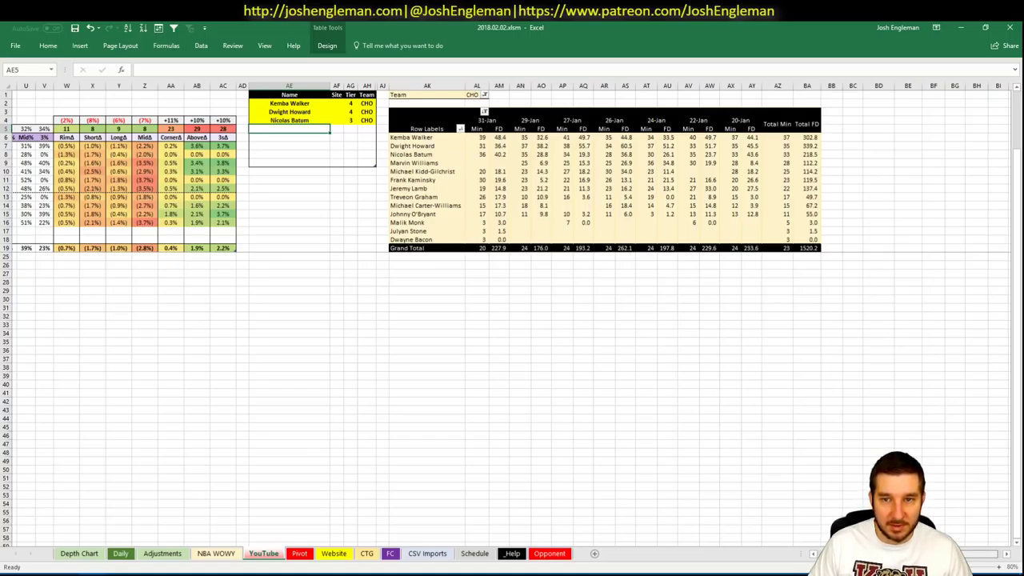
pyautogui.hscroll(-6, 954, 420)
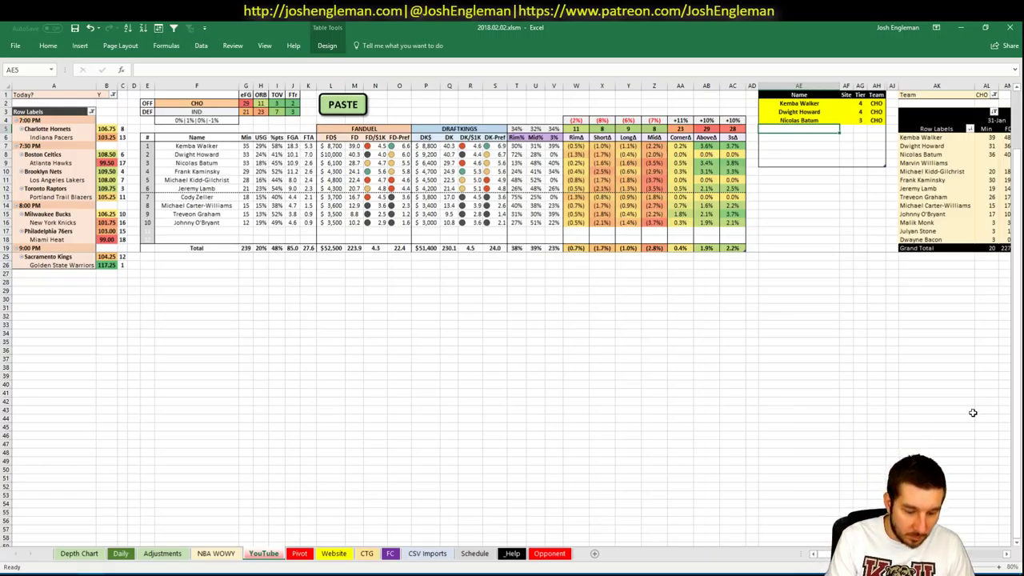
pyautogui.write('Frank Kamisn')
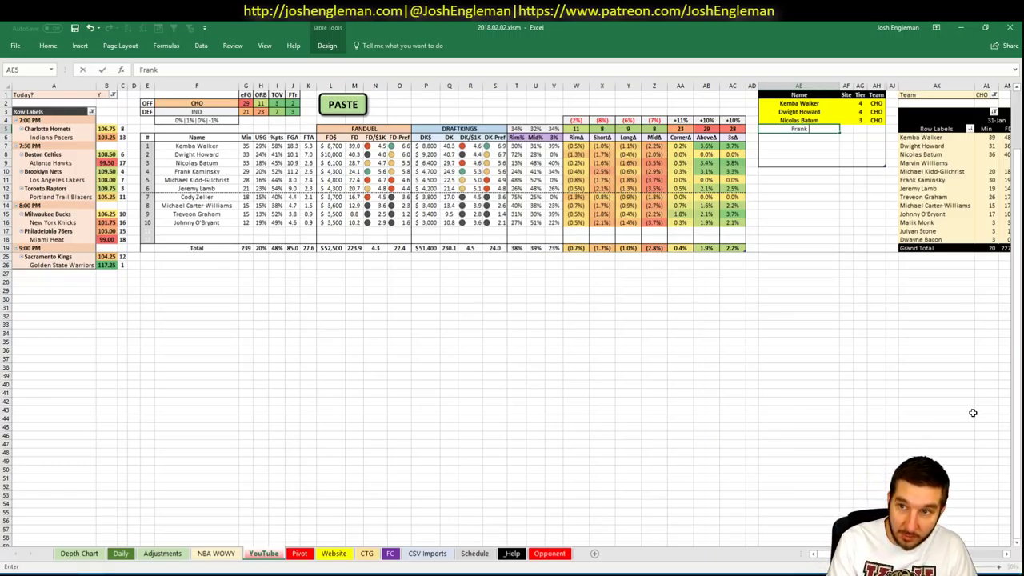
pyautogui.press('BackSpace')
pyautogui.press('BackSpace')
pyautogui.write('nsky')
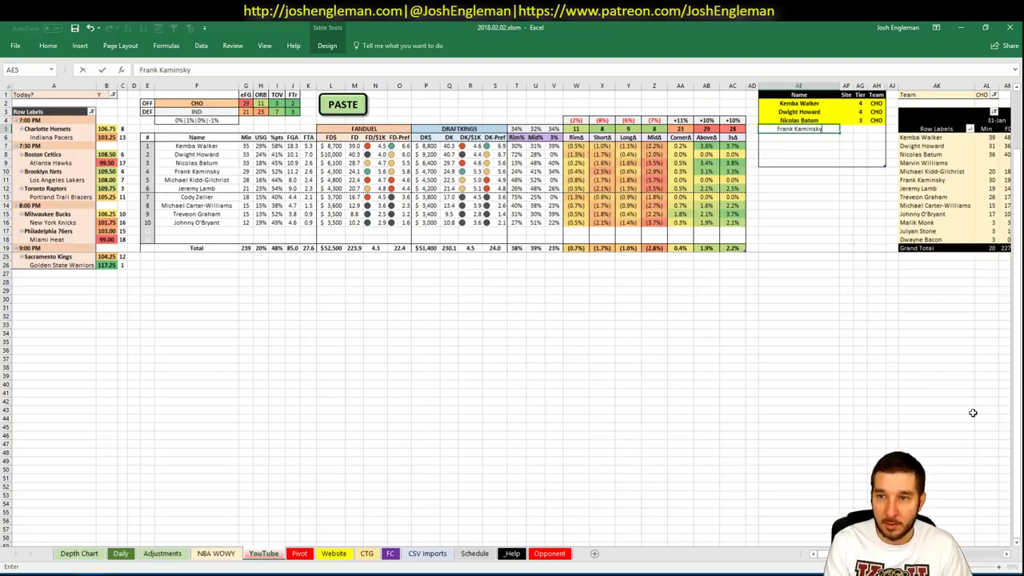
pyautogui.press('Return')
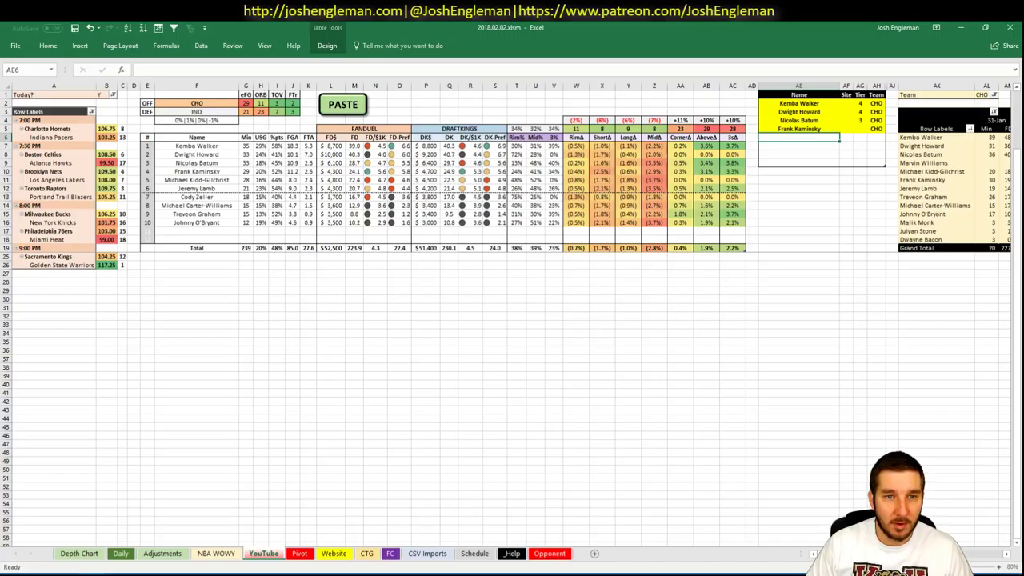
# - Add Michael Kidd-Gilchrist to the picks list with site DK and tier 4
pyautogui.moveTo(837, 554); pyautogui.dragTo(859, 554)
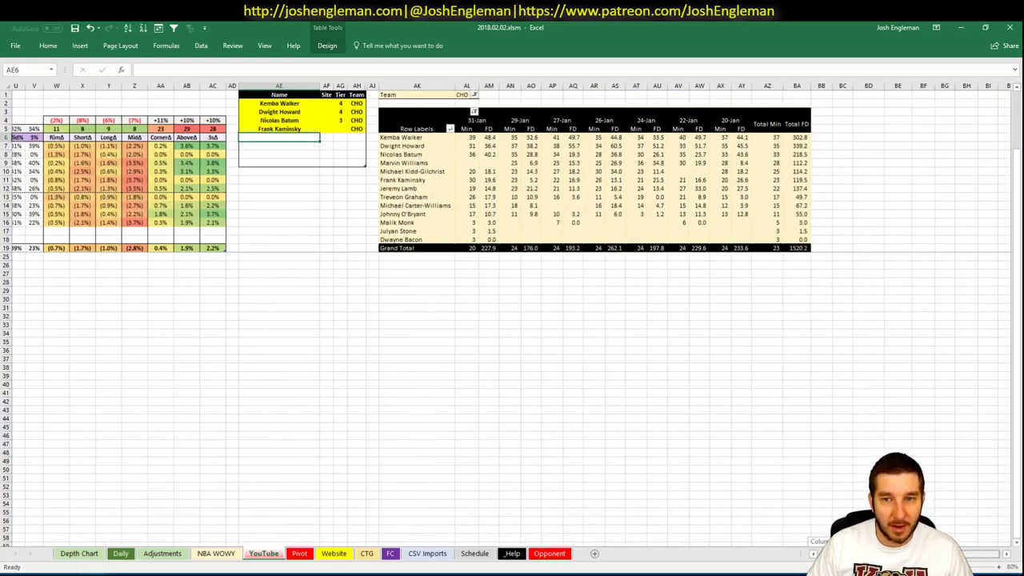
pyautogui.hscroll(-10, 729, 532)
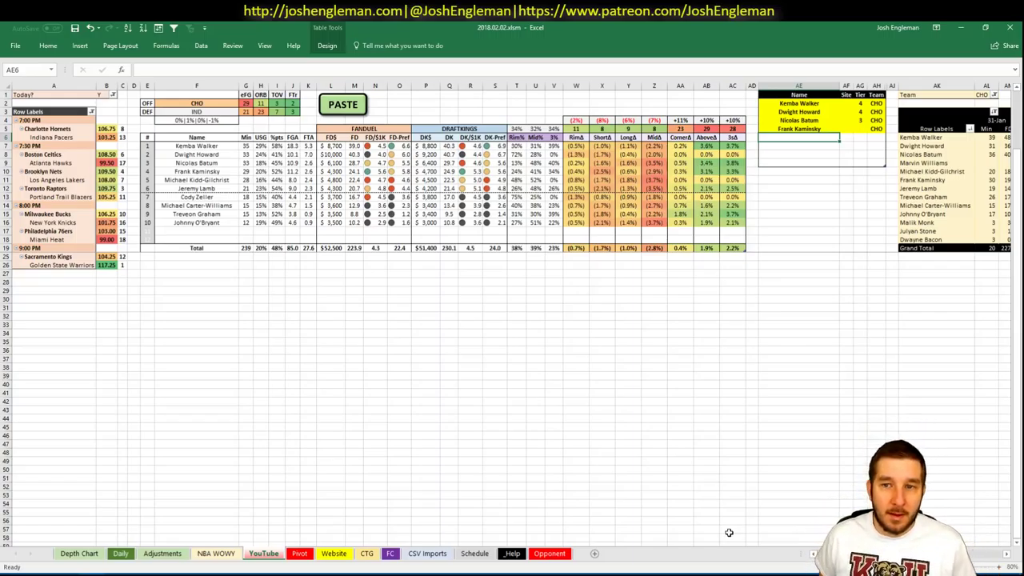
pyautogui.write('Mi')
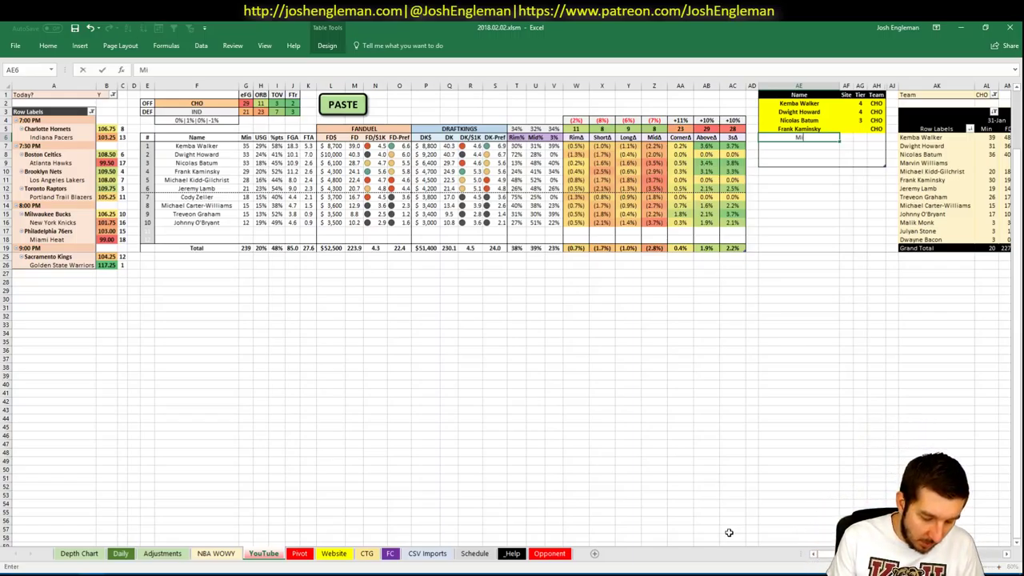
pyautogui.write('chael Kidd-Gilchrist')
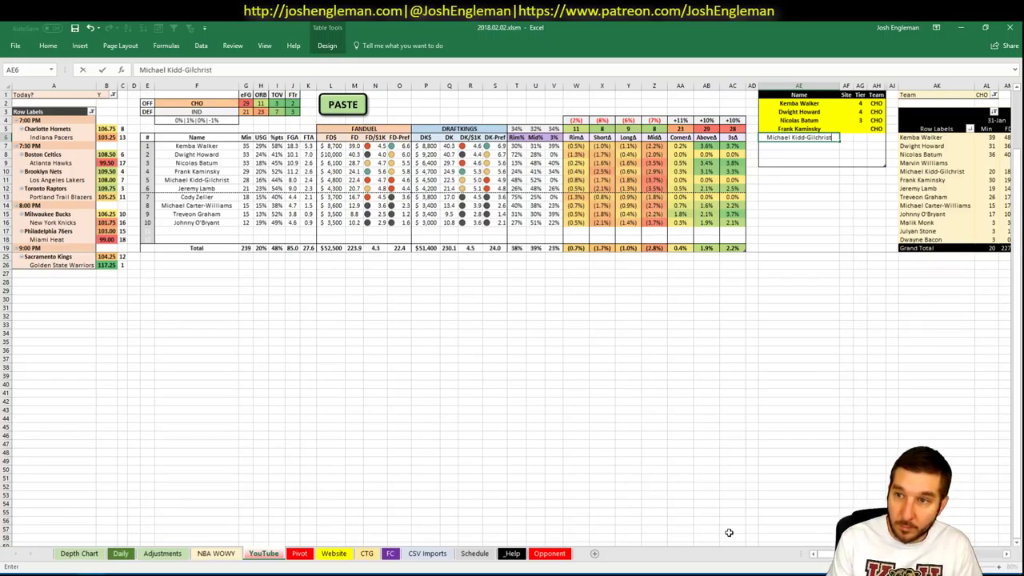
pyautogui.press('Tab')
pyautogui.write('DK')
pyautogui.press('Return')
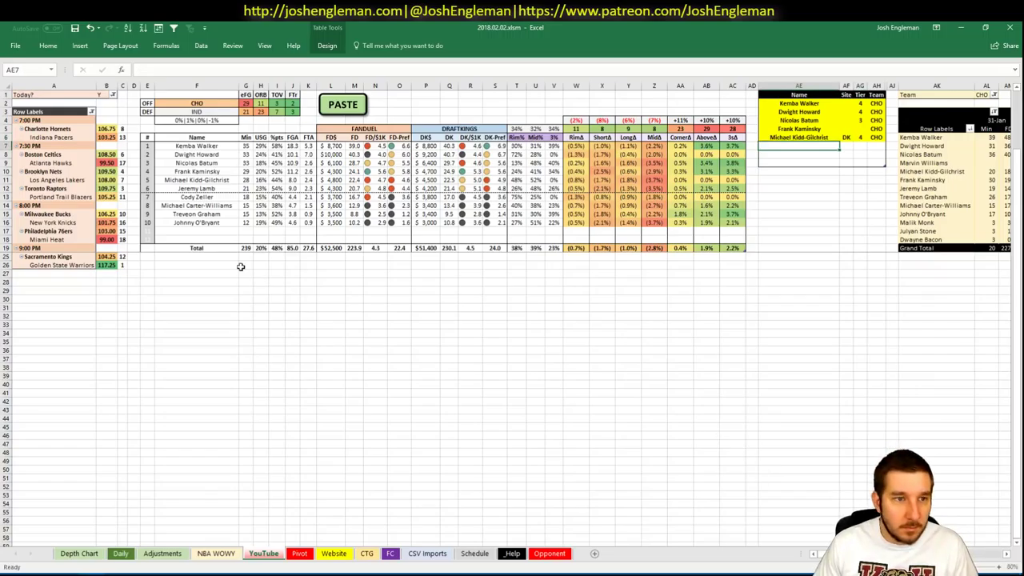
# - Set the offensive team of the matchup projections table to IND
pyautogui.click(200, 103)
pyautogui.write('IND')
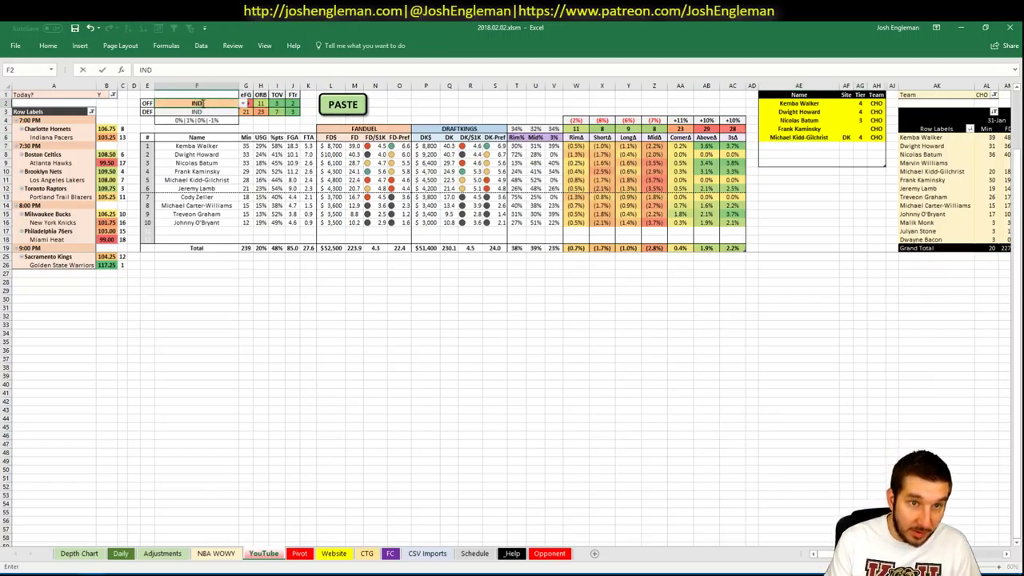
pyautogui.press('Return')
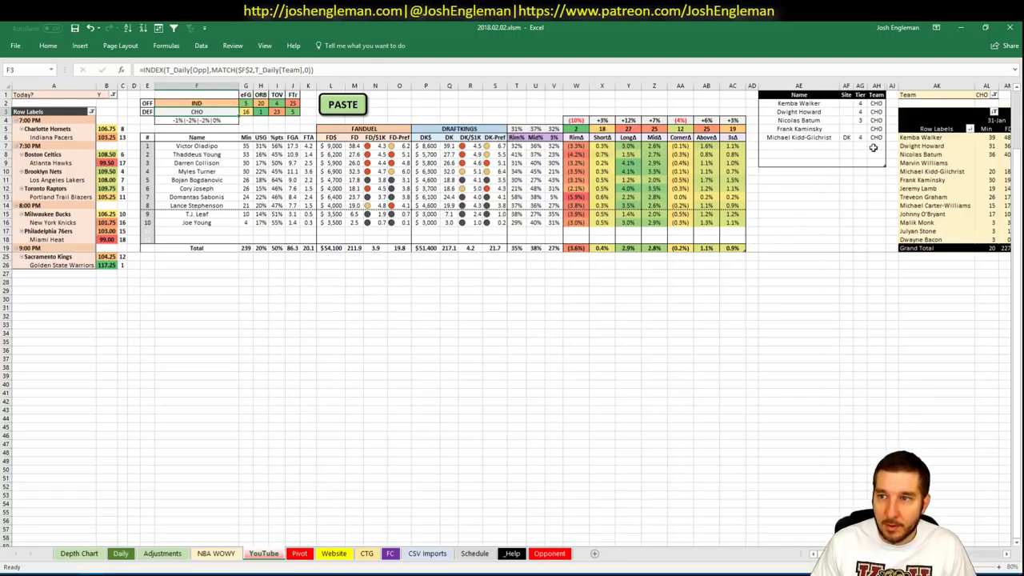
# - Set the Team filter of the game-by-game pivot table to IND
pyautogui.click(987, 95)
pyautogui.write('IN')
pyautogui.press('Return')
pyautogui.press('Return')
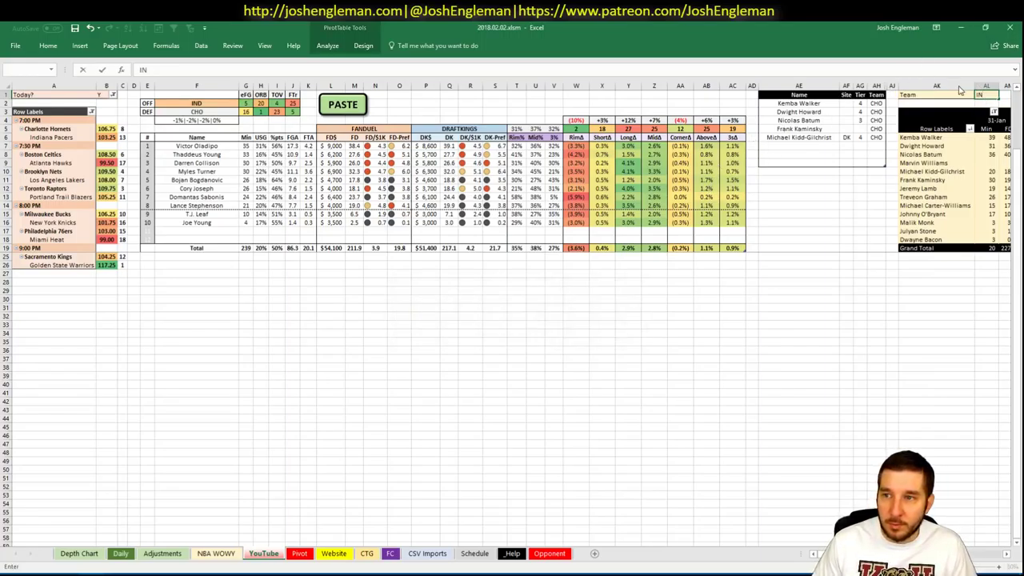
pyautogui.press('Escape')
pyautogui.write('IN')
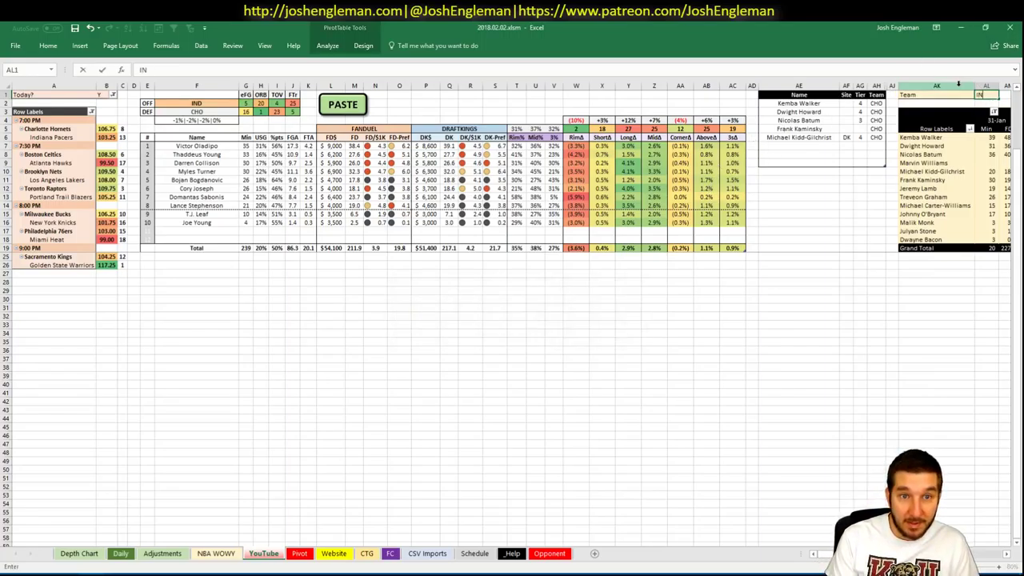
pyautogui.press('Return')
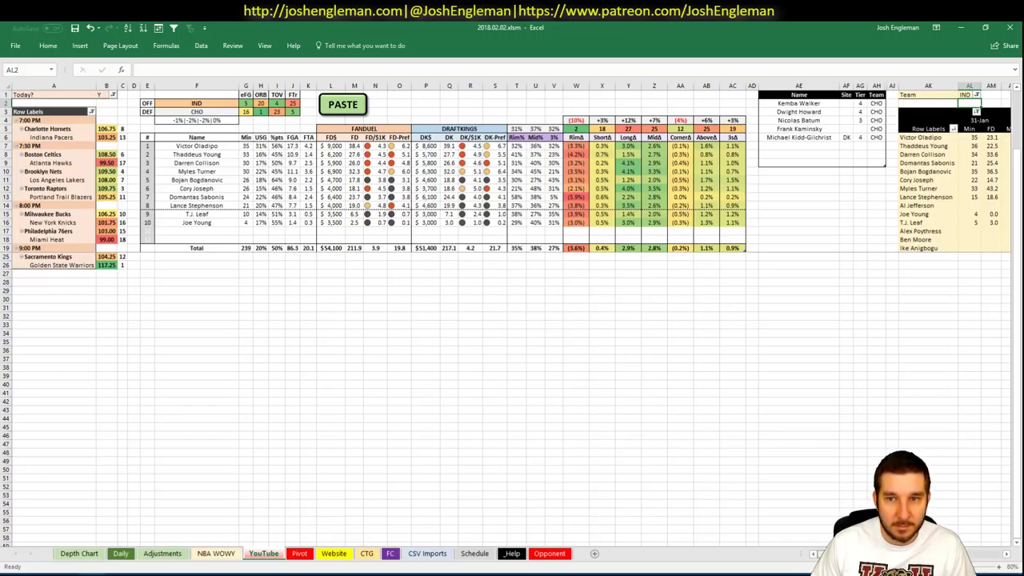
# - Examine the IND players' projections and their game-by-game minutes and FanDuel points
pyautogui.hscroll(2, 512, 320)
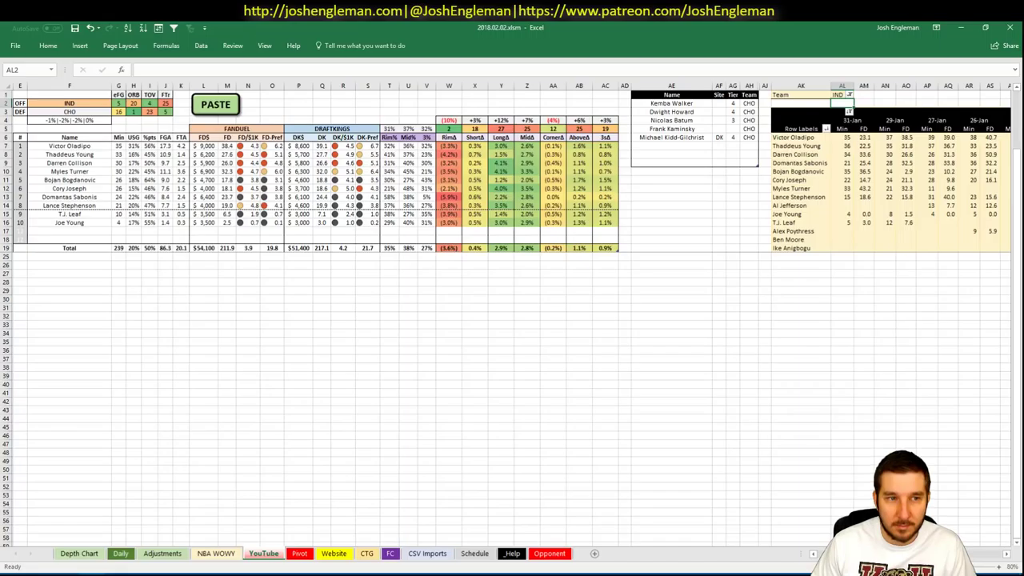
pyautogui.hscroll(3, 512, 320)
pyautogui.hscroll(-5, 512, 321)
pyautogui.hscroll(4, 512, 320)
pyautogui.moveTo(989, 560); pyautogui.dragTo(1004, 561)
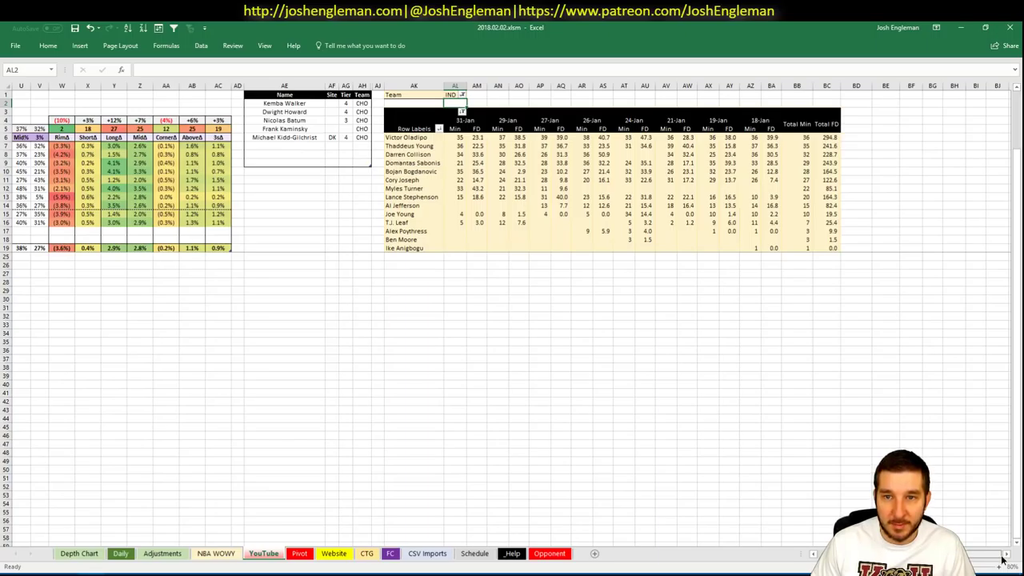
# - Check the IND players' FanDuel and DraftKings projections on the Pivot sheet, returning to the YouTube sheet
pyautogui.hotkey('ctrl', 'pageup')
pyautogui.click(299, 553)
pyautogui.click(242, 398)
pyautogui.scroll(-16, 242, 399)
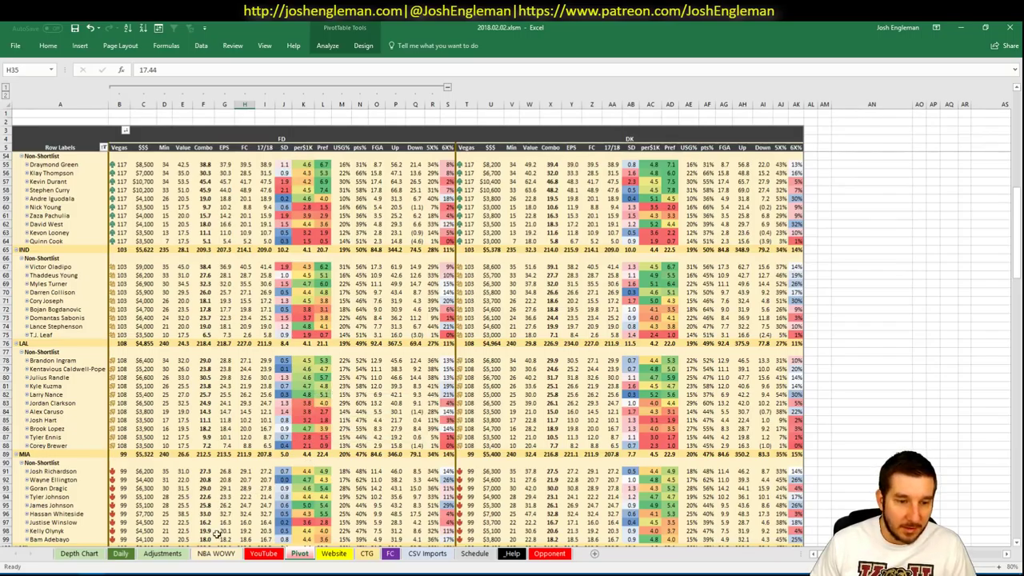
pyautogui.click(263, 553)
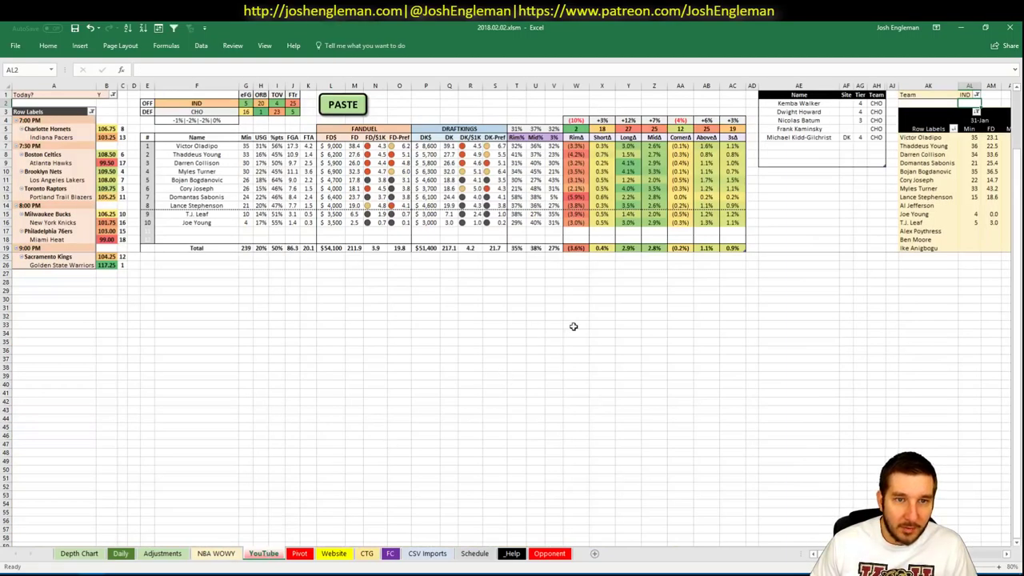
# - Add Thaddeus Young to the picks list with tier 4, leaving the site blank
pyautogui.click(812, 138)
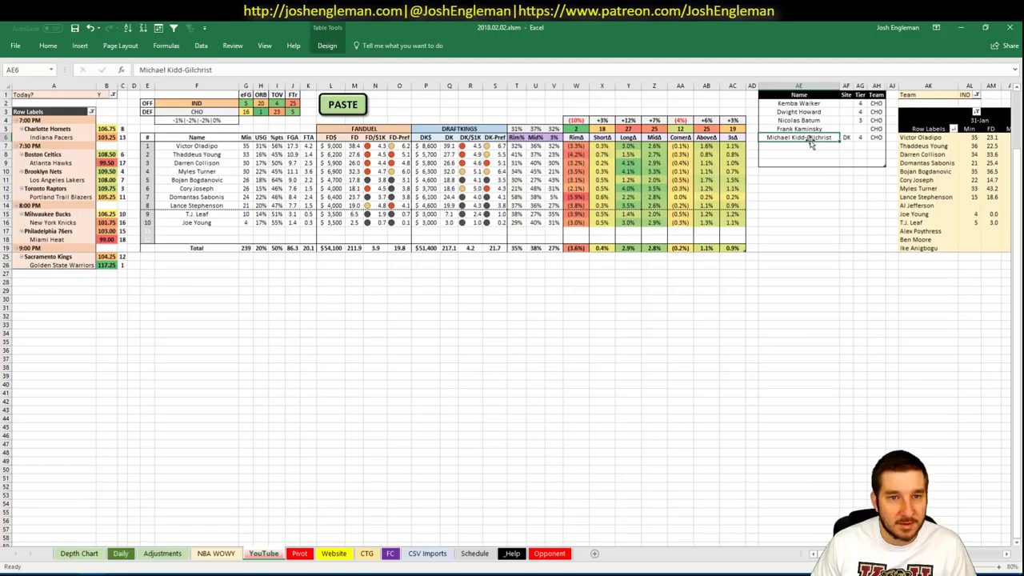
pyautogui.click(819, 145)
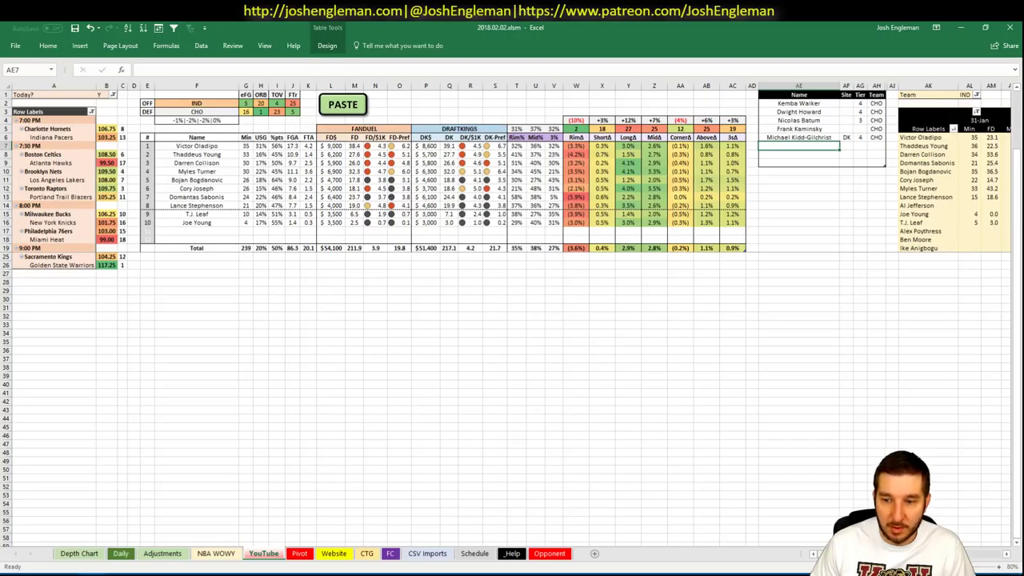
pyautogui.hscroll(5, 512, 320)
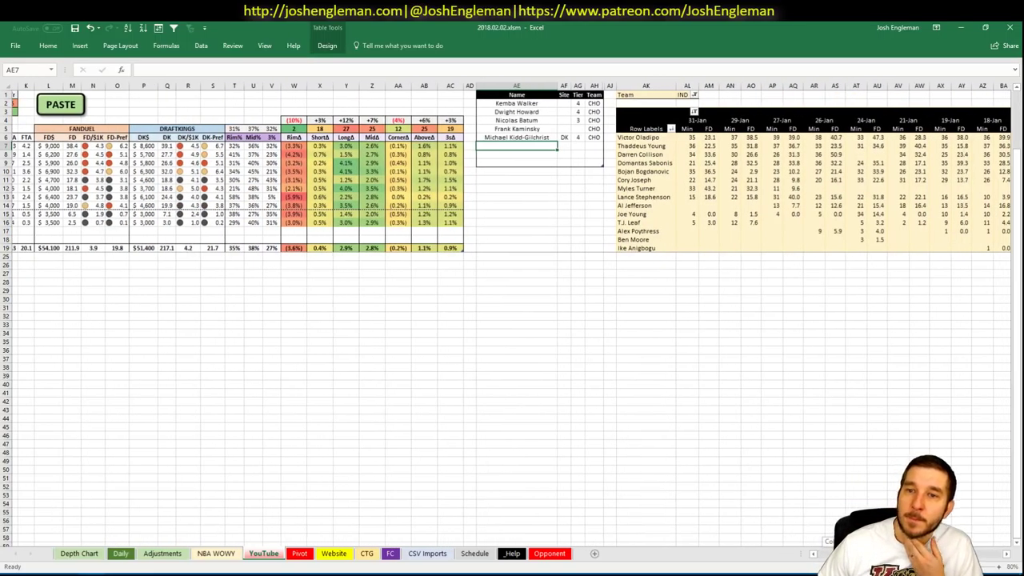
pyautogui.hscroll(3, 512, 314)
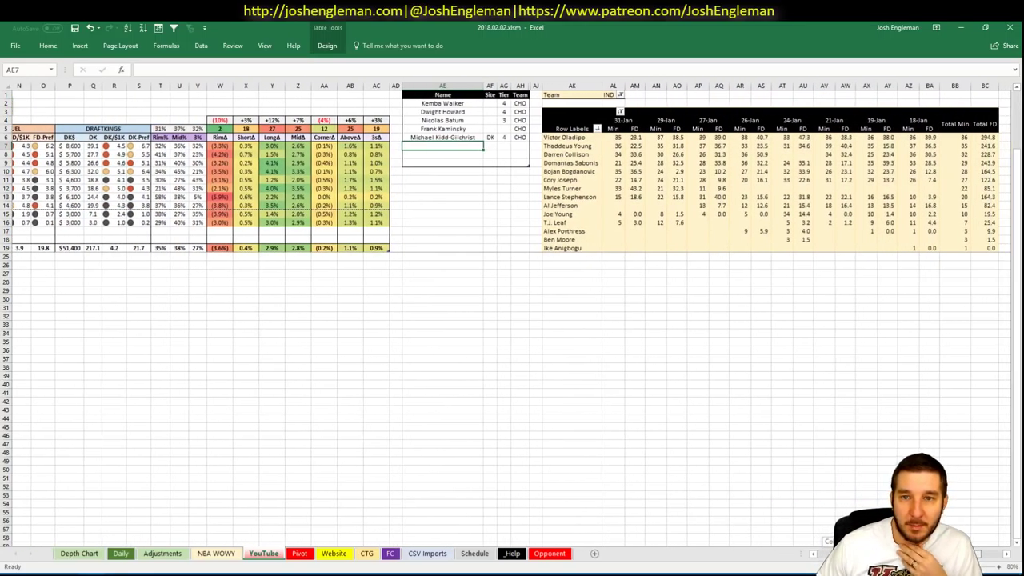
pyautogui.hscroll(4, 509, 315)
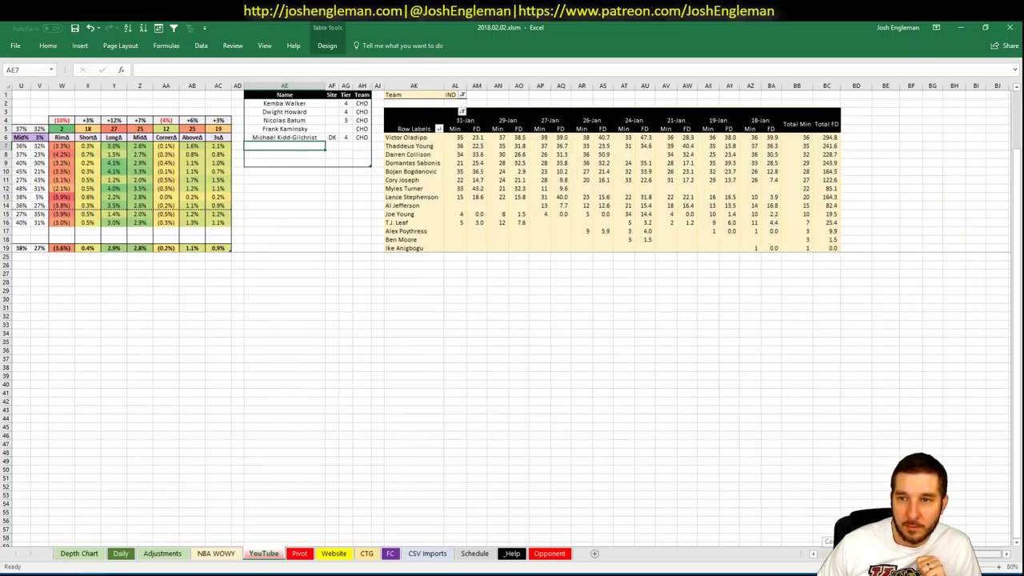
pyautogui.hscroll(-8, 752, 541)
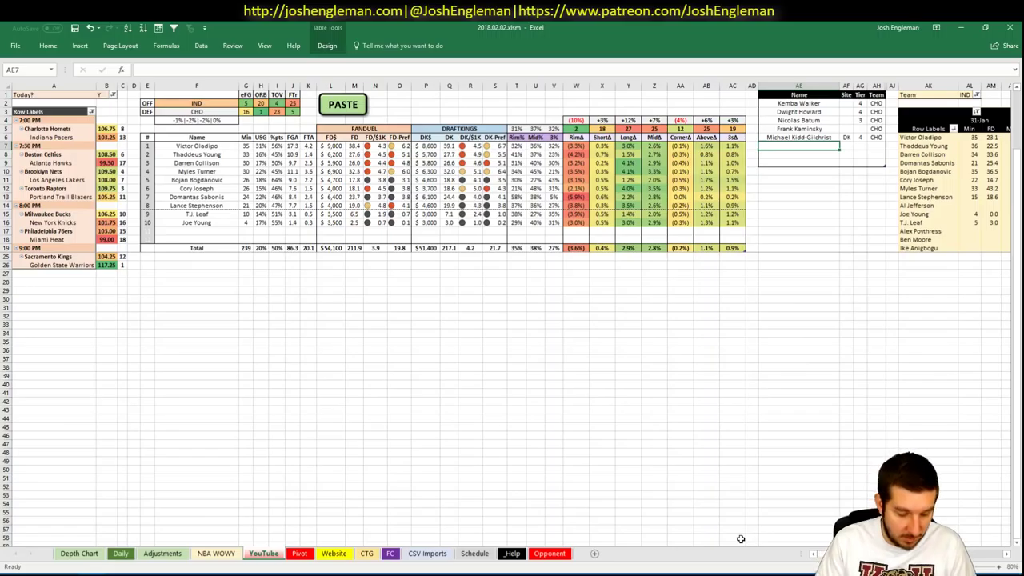
pyautogui.write('Thaddeus Young')
pyautogui.press('Tab')
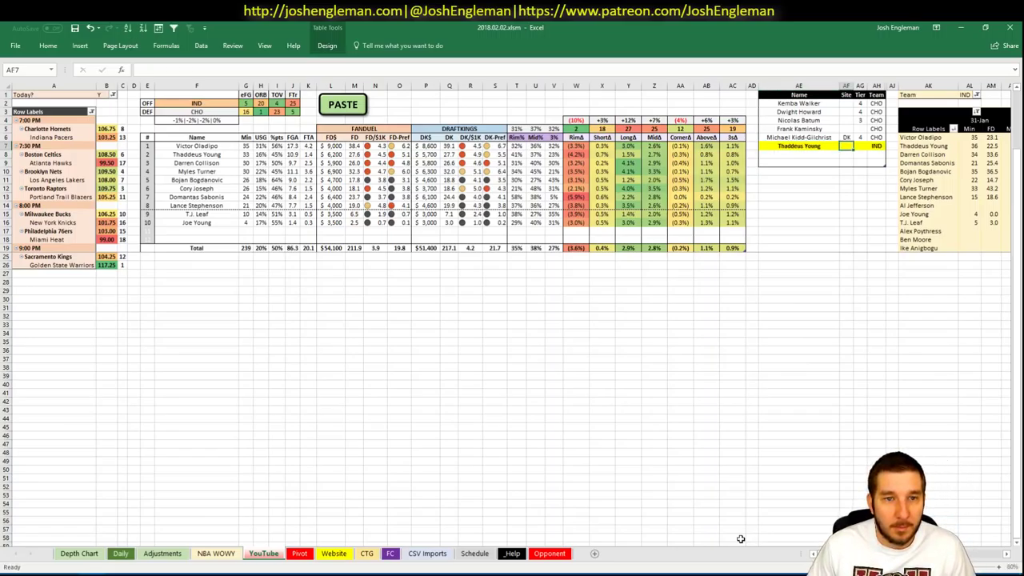
pyautogui.press('Tab')
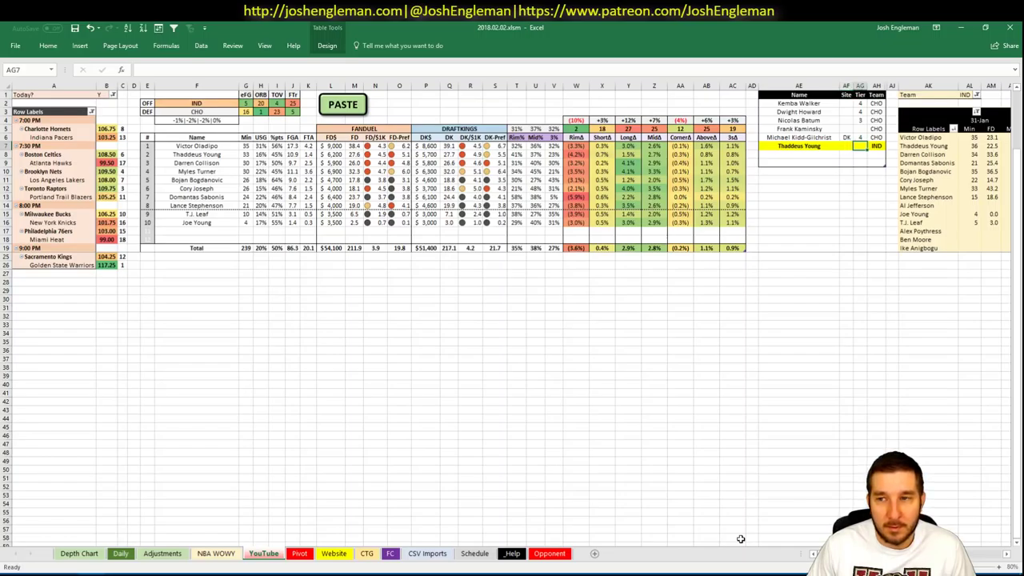
pyautogui.write('4')
pyautogui.press('Return')
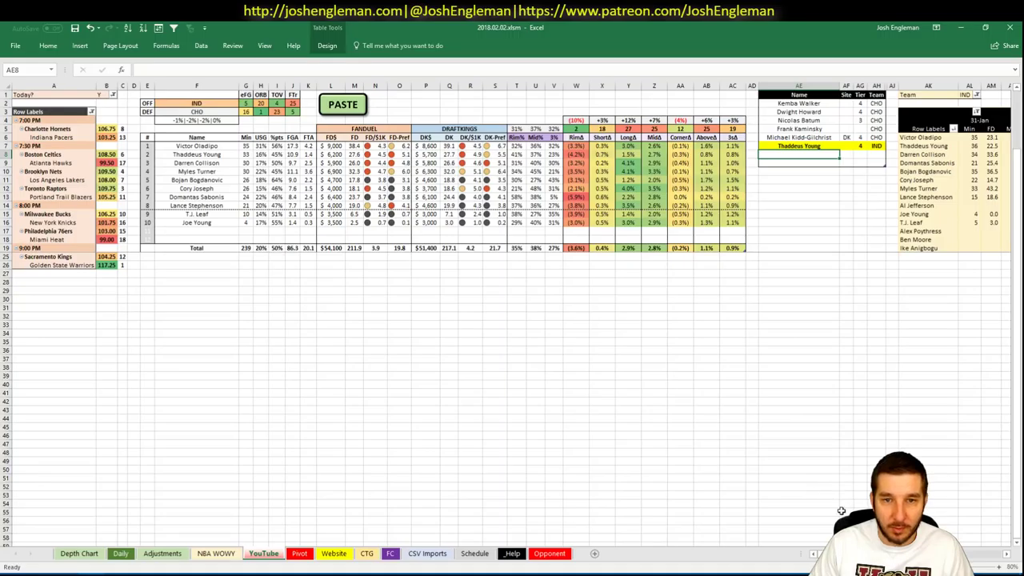
# - Add Darren Collison to the picks list with tier 3 and no site
pyautogui.moveTo(818, 553); pyautogui.dragTo(826, 553)
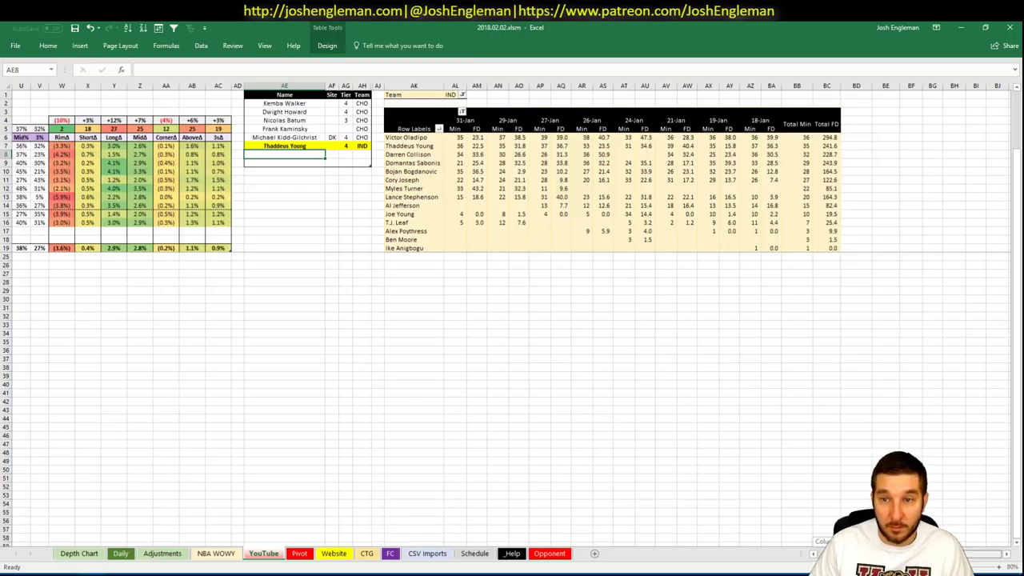
pyautogui.moveTo(826, 553); pyautogui.dragTo(656, 547)
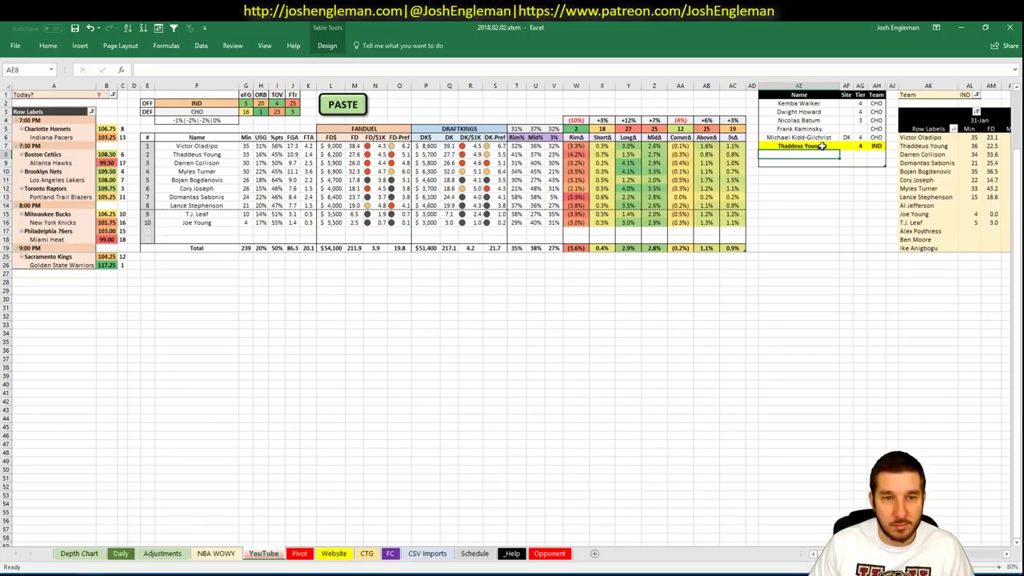
pyautogui.write('D')
pyautogui.press('BackSpace')
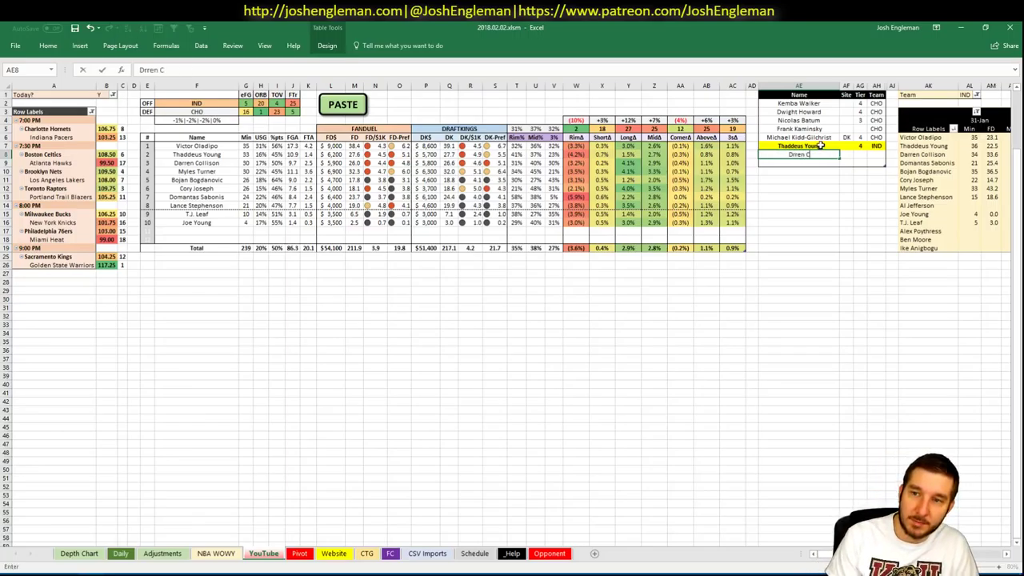
pyautogui.press('Escape')
pyautogui.write('Darren Collison')
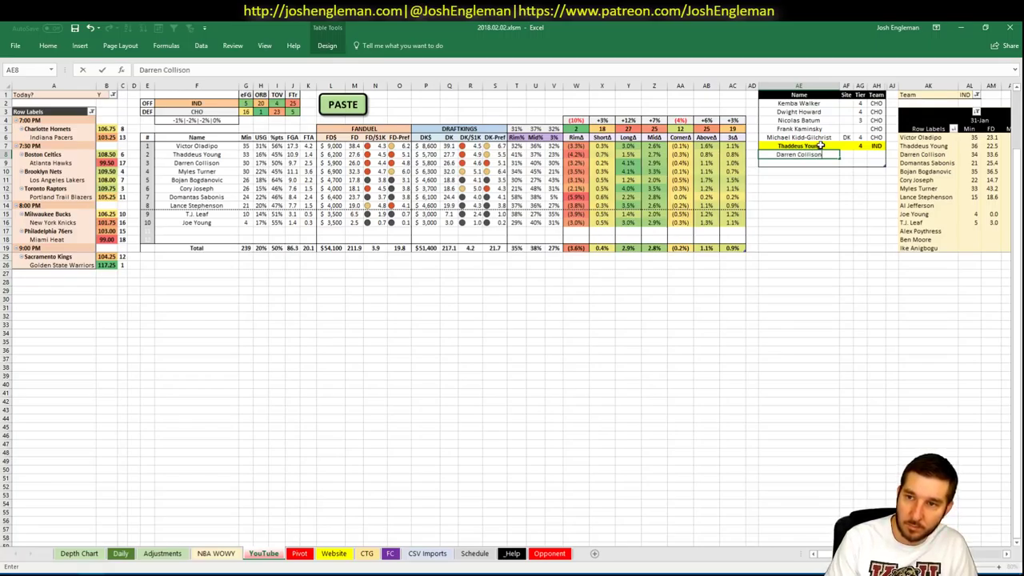
pyautogui.press('Tab')
pyautogui.press('Tab')
pyautogui.write('3')
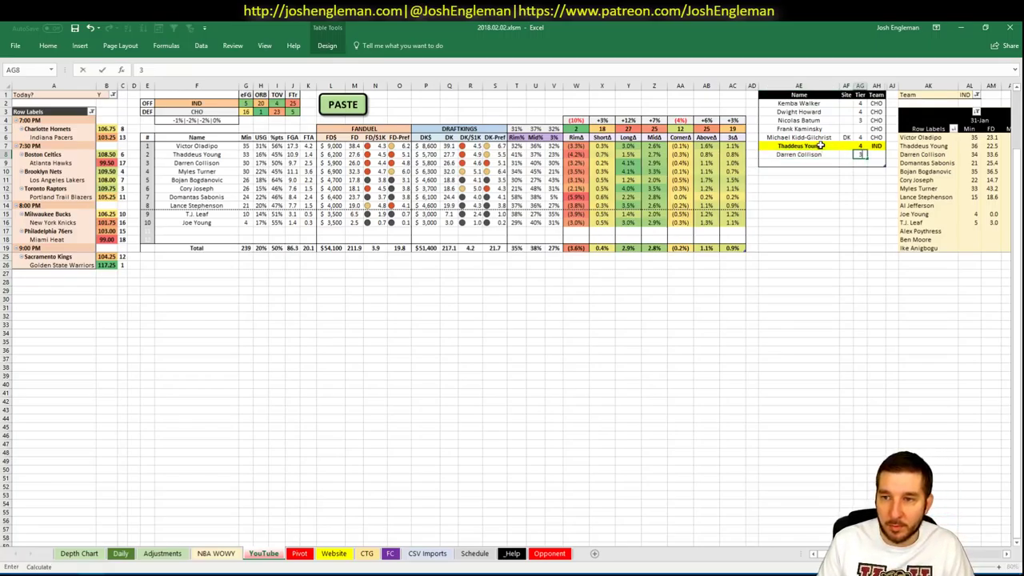
pyautogui.press('Return')
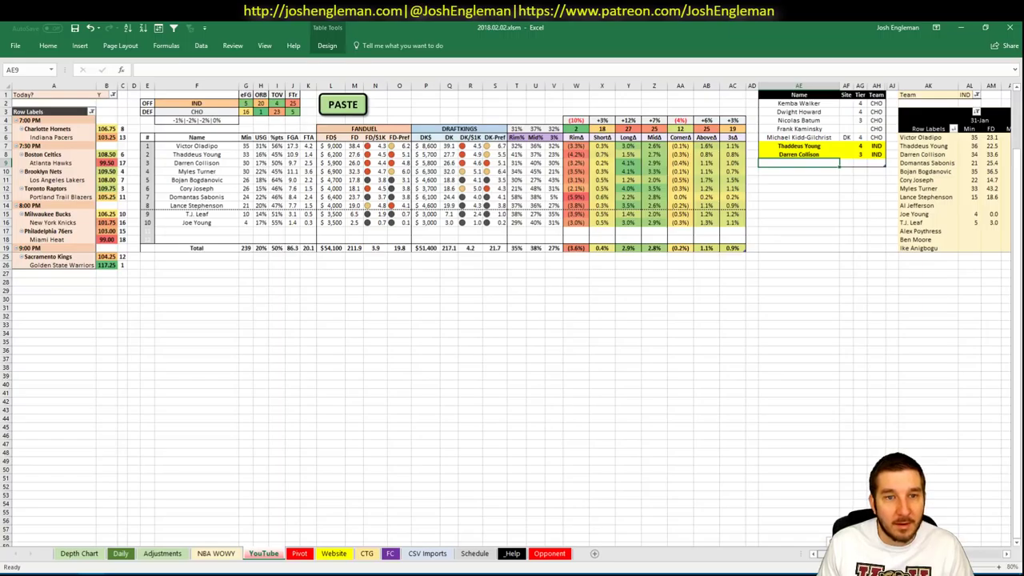
# - Add Myles Turner to the picks list with site DK and tier 4
pyautogui.hscroll(5, 512, 320)
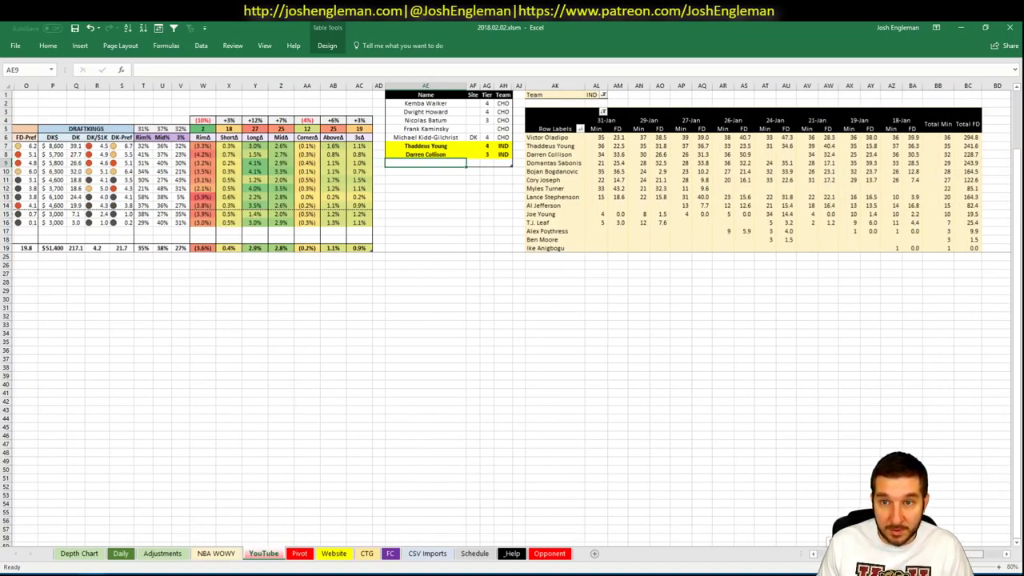
pyautogui.hscroll(-5, 793, 377)
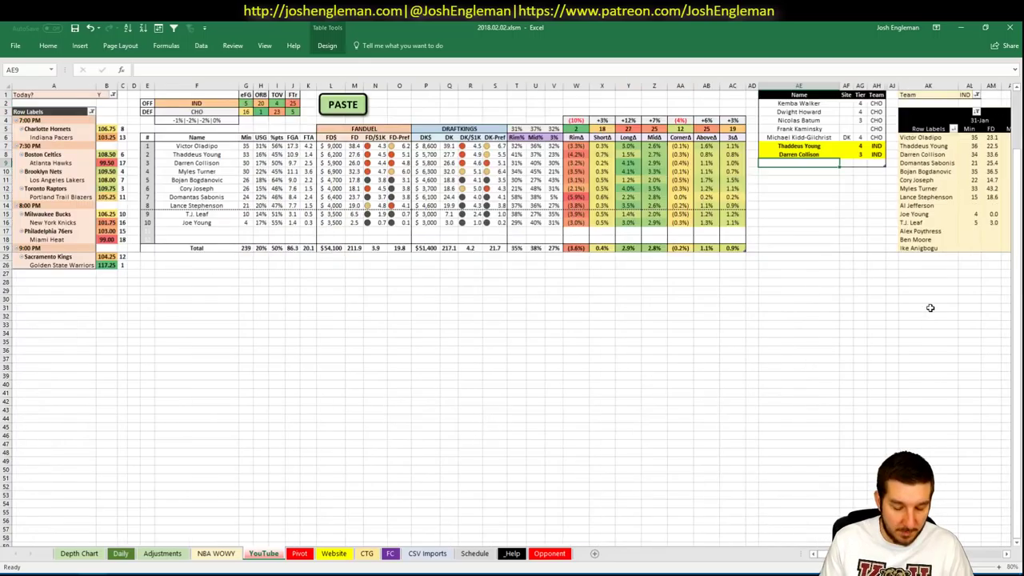
pyautogui.write('Myles')
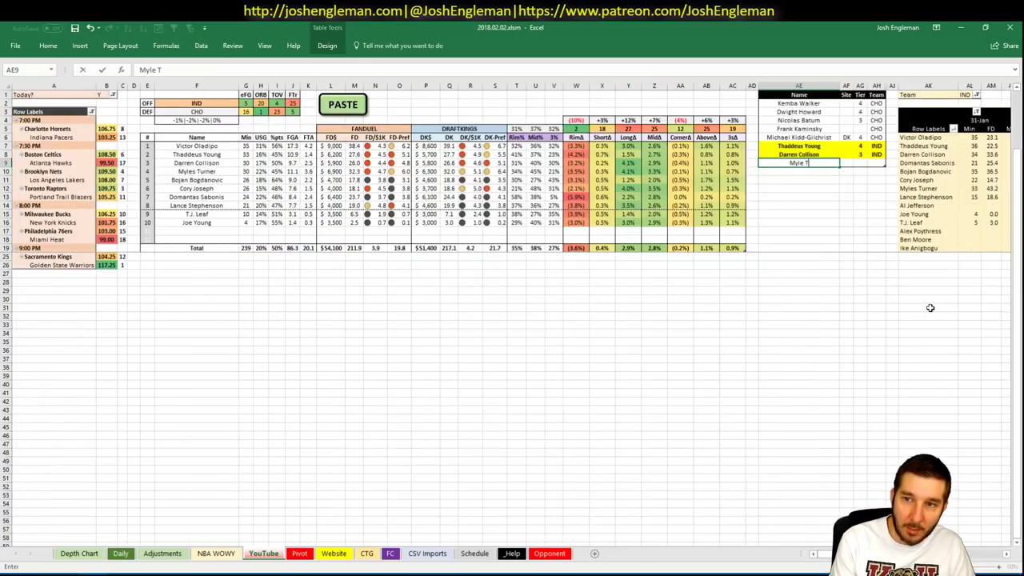
pyautogui.write(' Turner')
pyautogui.press('Tab')
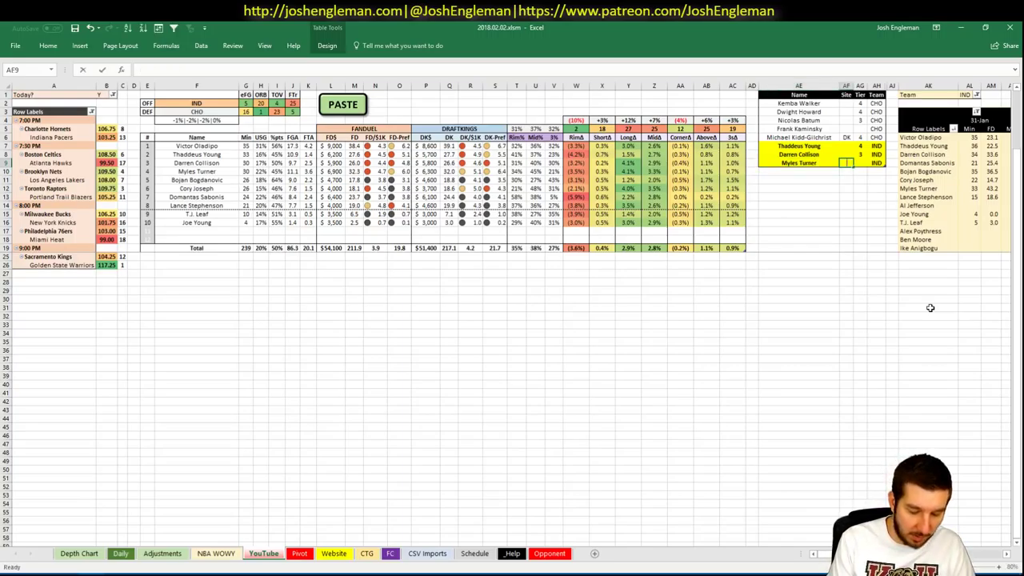
pyautogui.write('DK')
pyautogui.press('Tab')
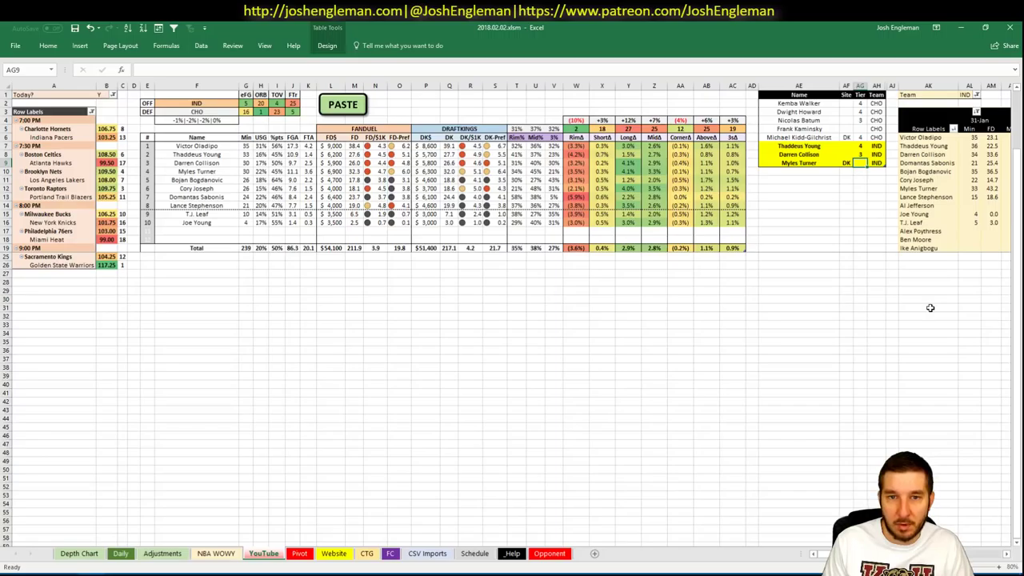
pyautogui.write('4')
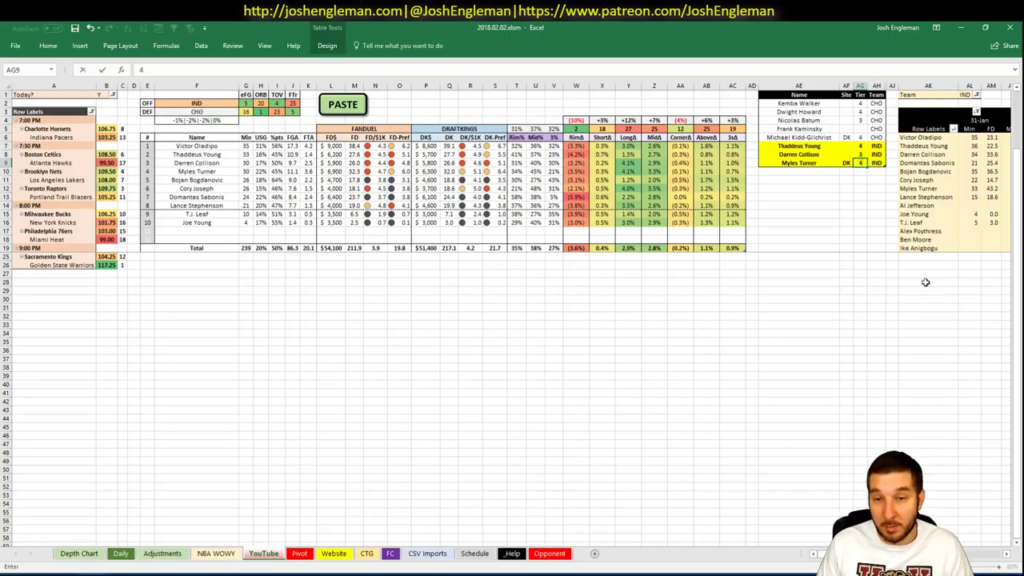
pyautogui.press('Return')
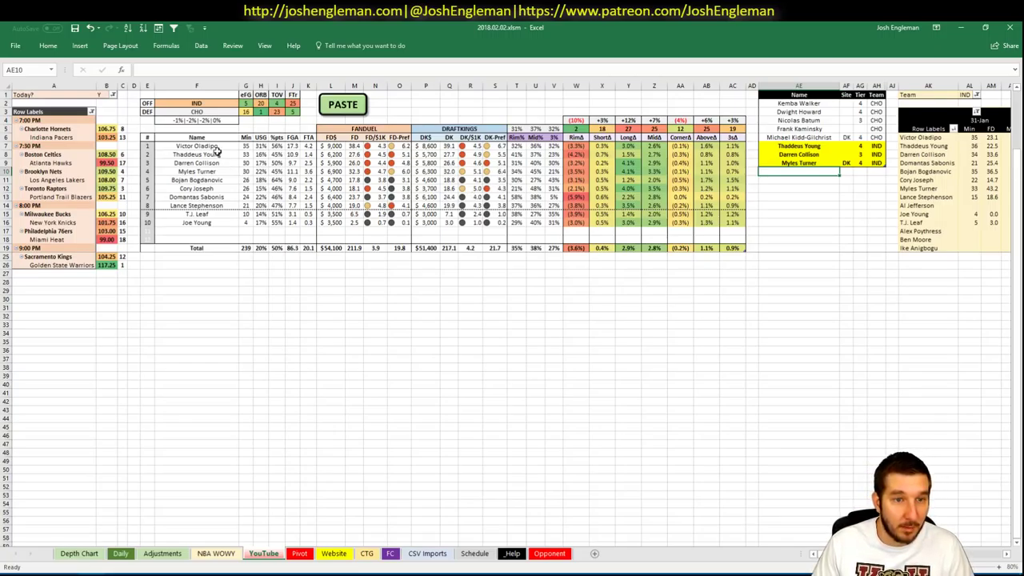
# - Set the offensive team of the matchup projections table to BOS
pyautogui.click(208, 103)
pyautogui.write('BOS')
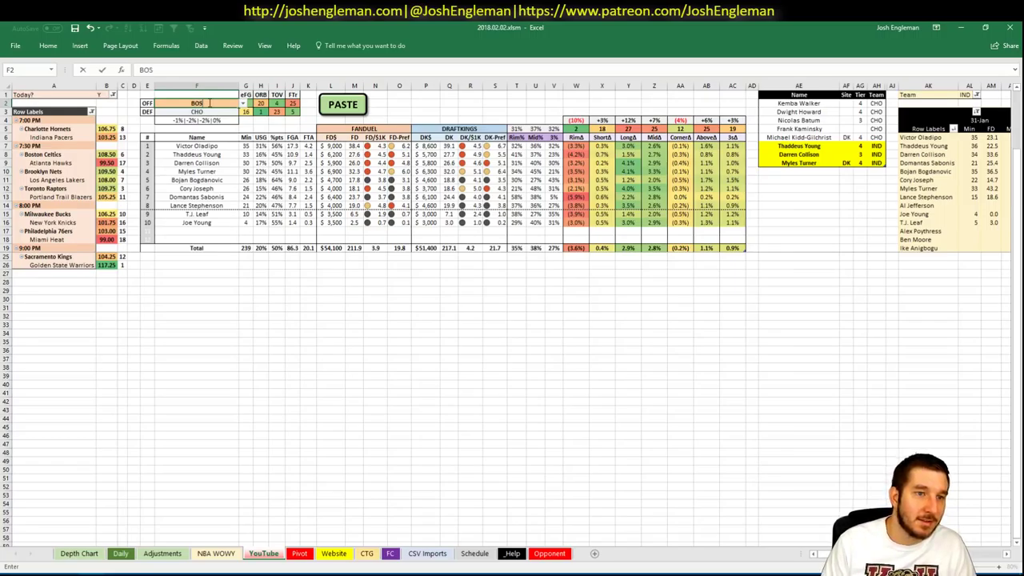
pyautogui.press('Return')
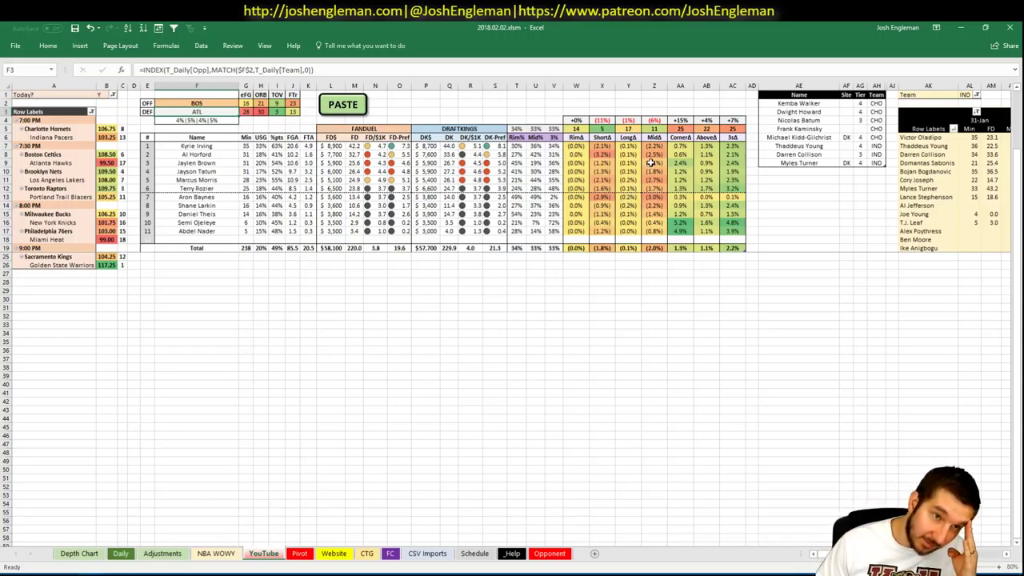
pyautogui.click(50, 155)
pyautogui.moveTo(105, 157)
pyautogui.mouseDown()
pyautogui.moveTo(131, 160)
pyautogui.moveTo(119, 161)
pyautogui.mouseUp()
pyautogui.moveTo(828, 171); pyautogui.dragTo(821, 164)
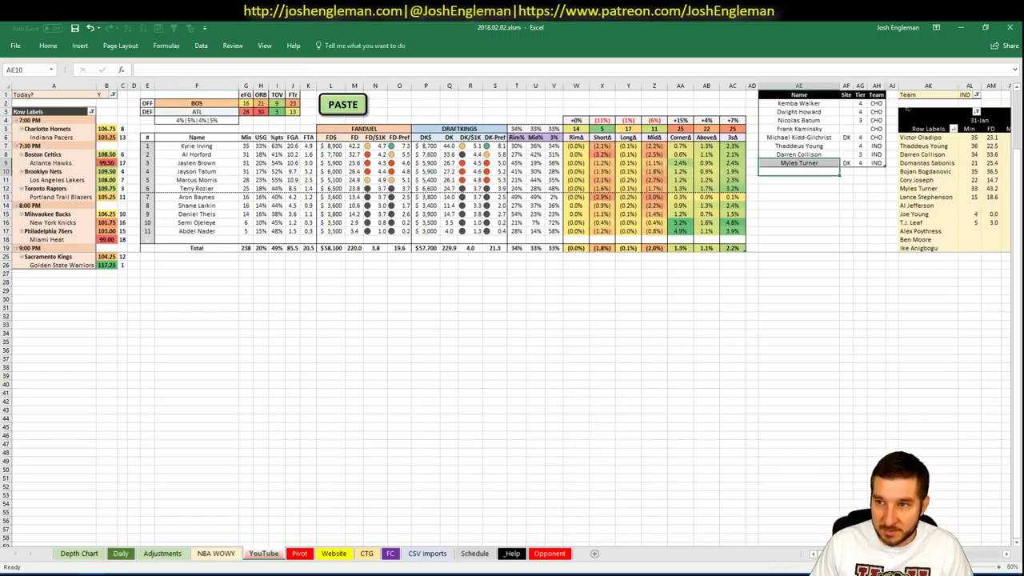
# - Set the Team filter of the game-by-game pivot table to BOS
pyautogui.click(967, 95)
pyautogui.write('BOS')
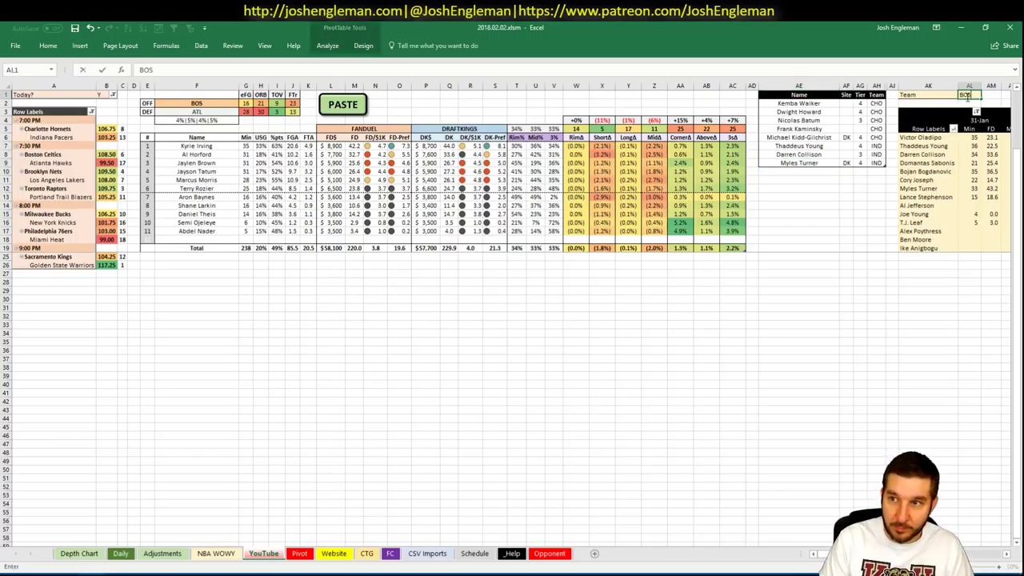
pyautogui.press('Return')
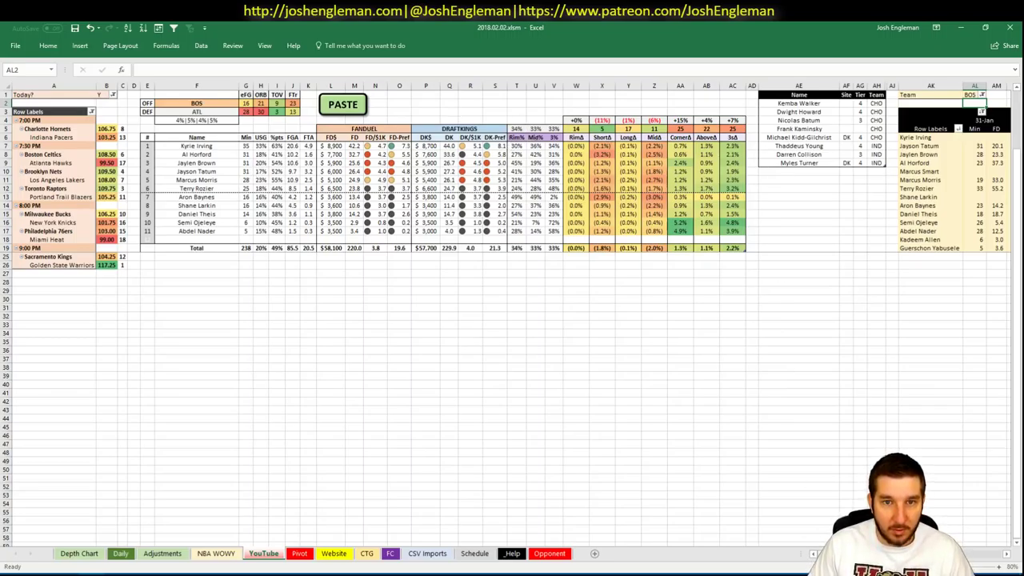
# - Add Kyrie Irving to the picks list with tier 3, leaving the site blank
pyautogui.hscroll(5, 512, 320)
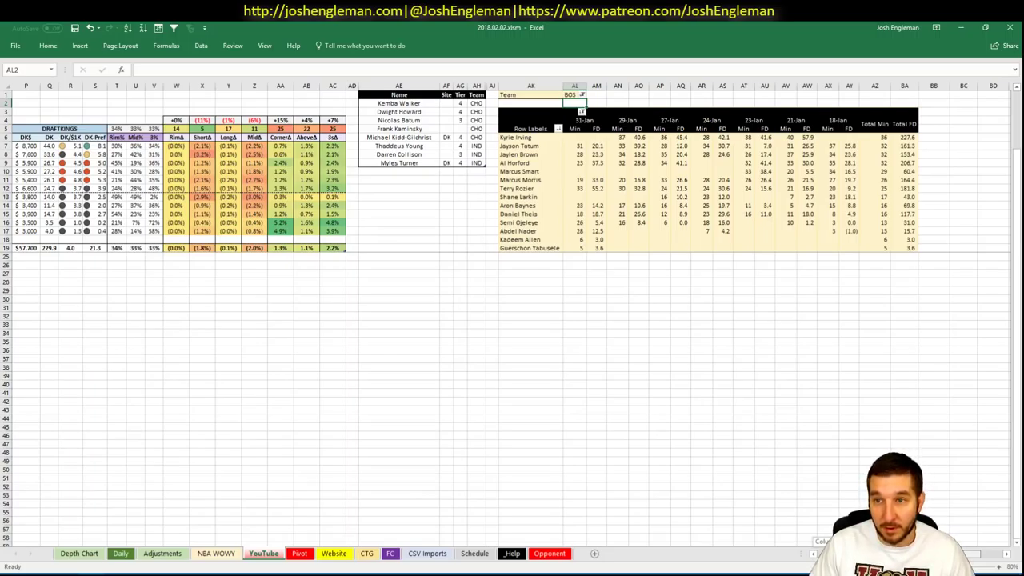
pyautogui.hscroll(-5, 582, 111)
pyautogui.click(825, 172)
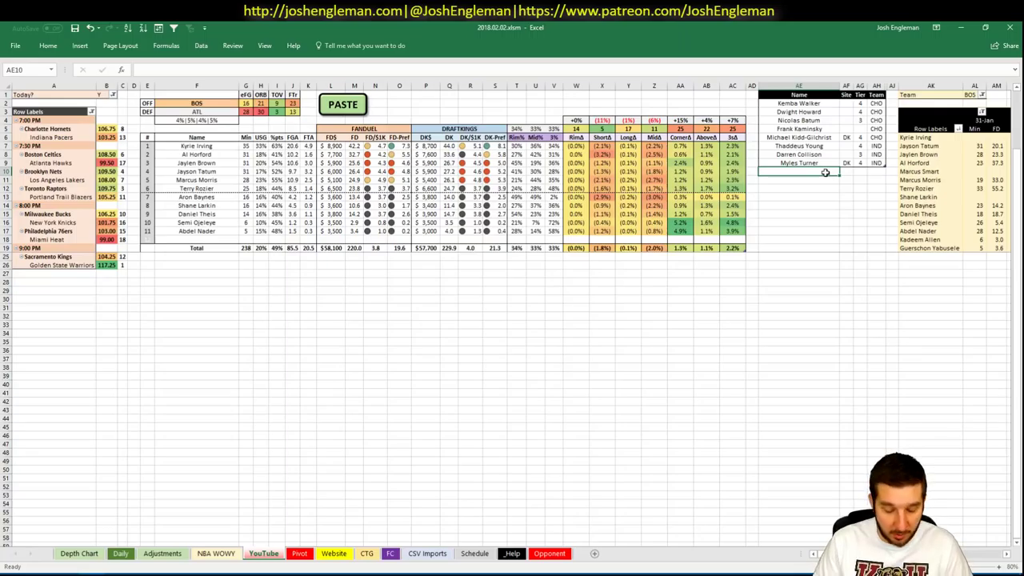
pyautogui.write('Kyrie Irving')
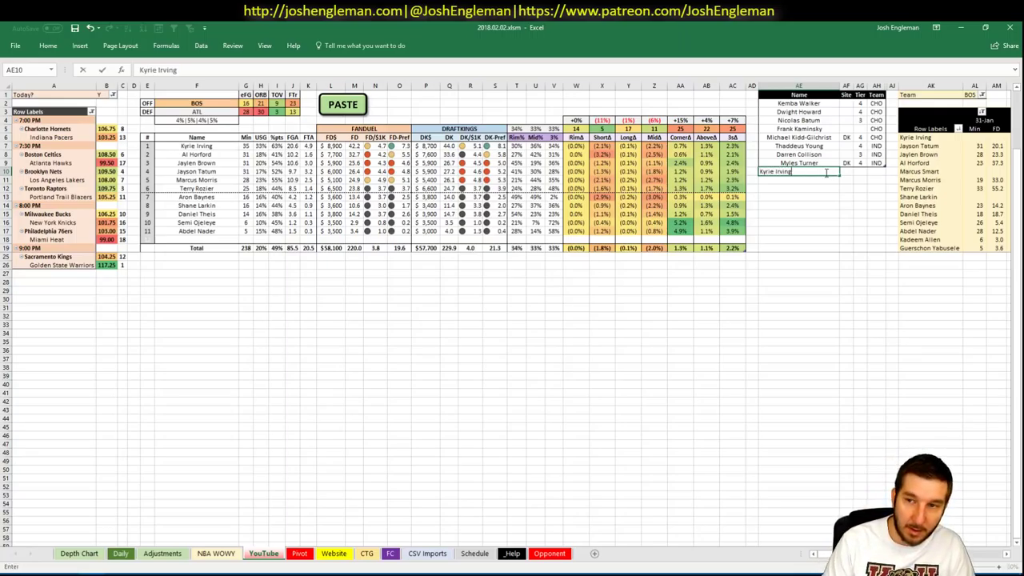
pyautogui.press('Tab')
pyautogui.press('Tab')
pyautogui.write('3')
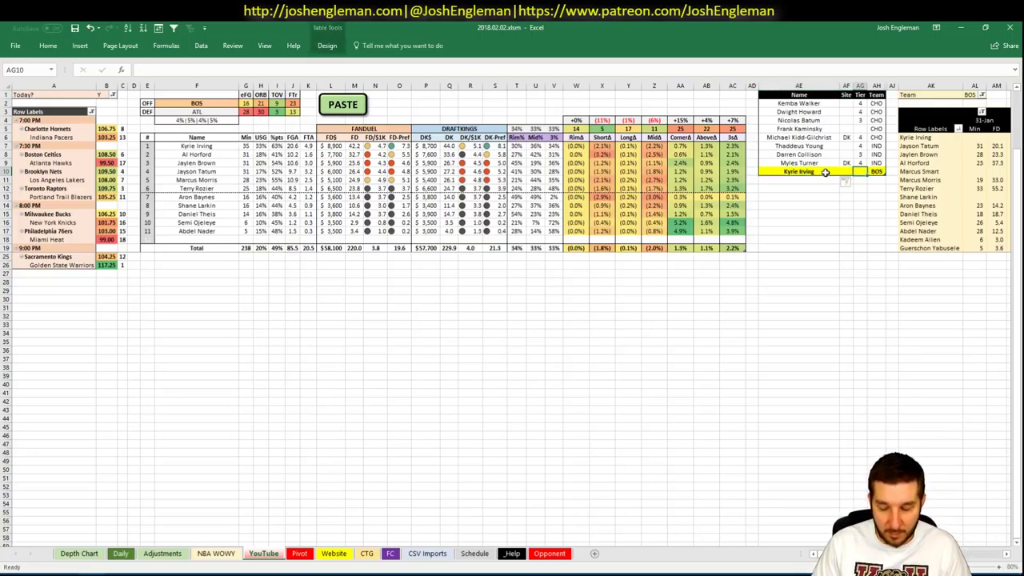
pyautogui.press('Return')
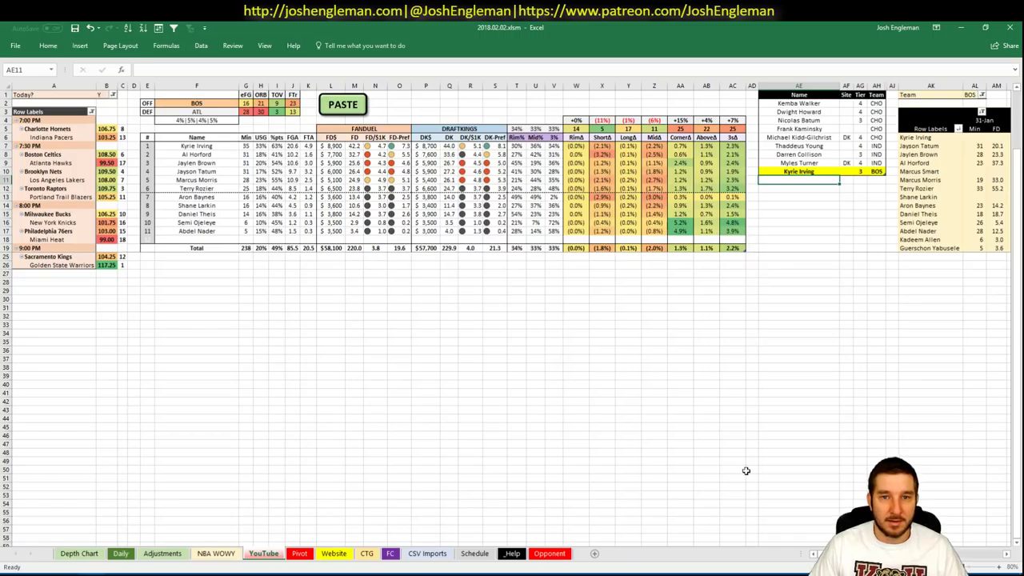
# - Add Al Horford to the picks list with tier 4, leaving the site blank
pyautogui.hscroll(5, 512, 320)
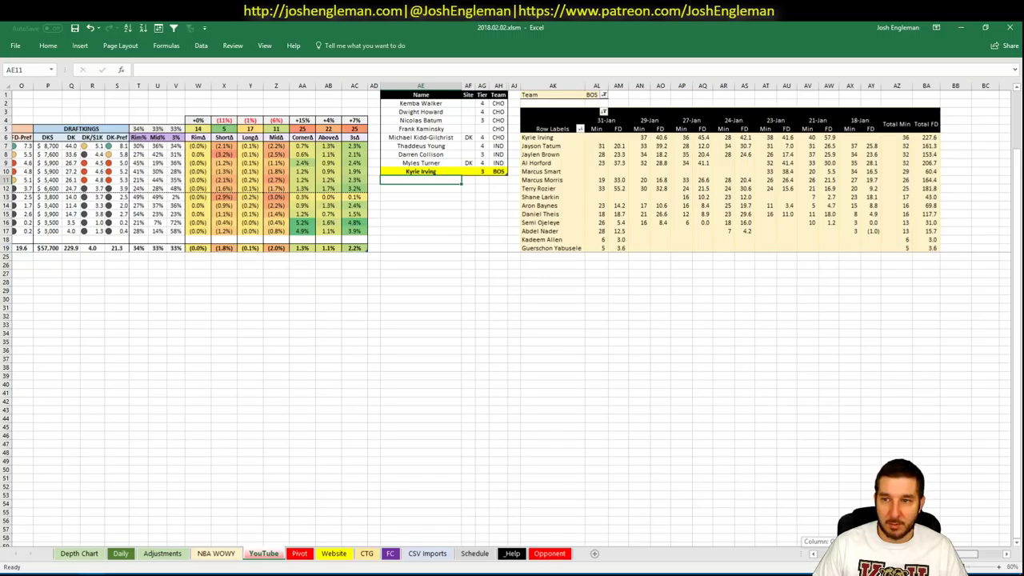
pyautogui.hscroll(1, 512, 320)
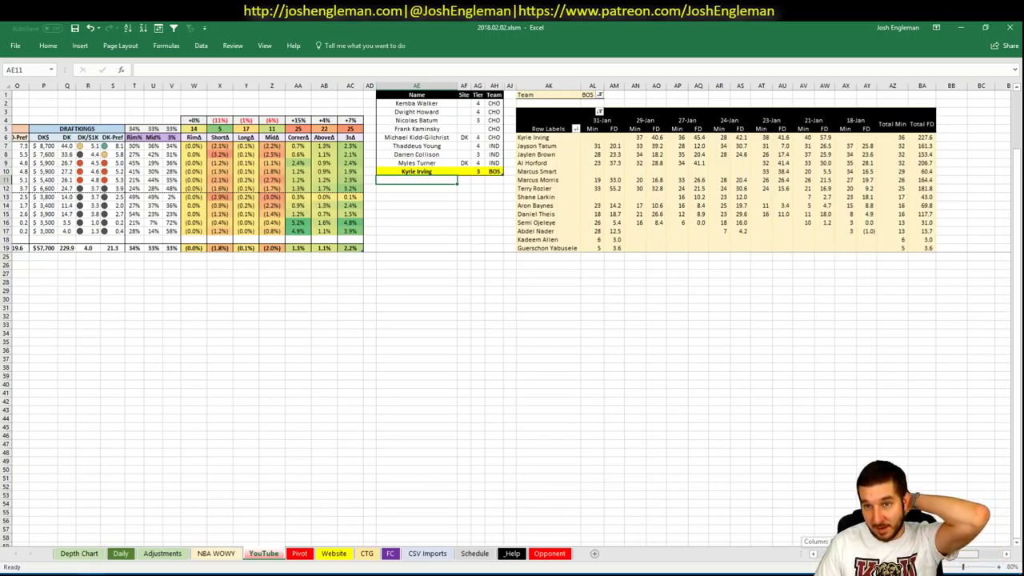
pyautogui.hscroll(-5, 745, 533)
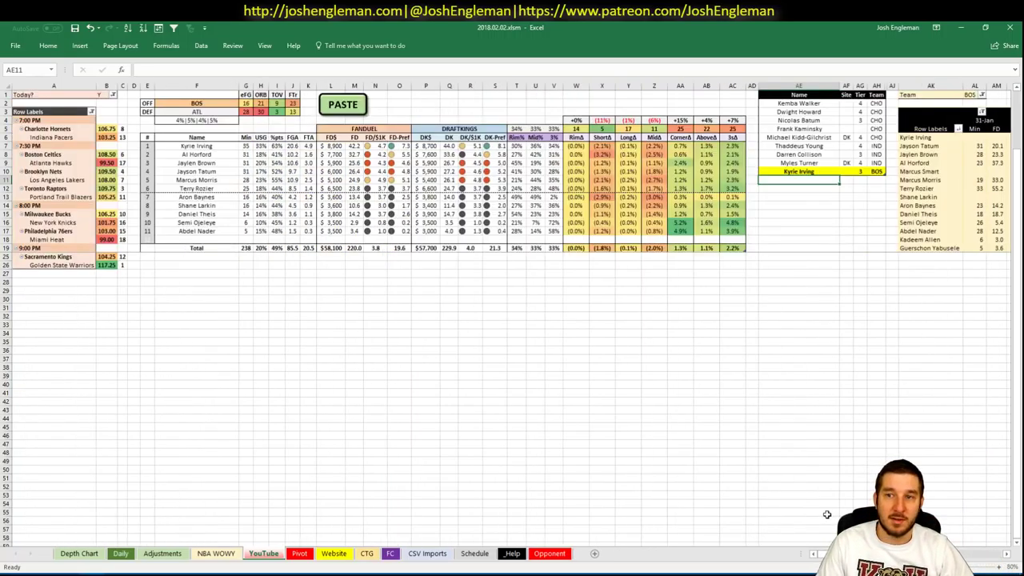
pyautogui.write('Al Hor')
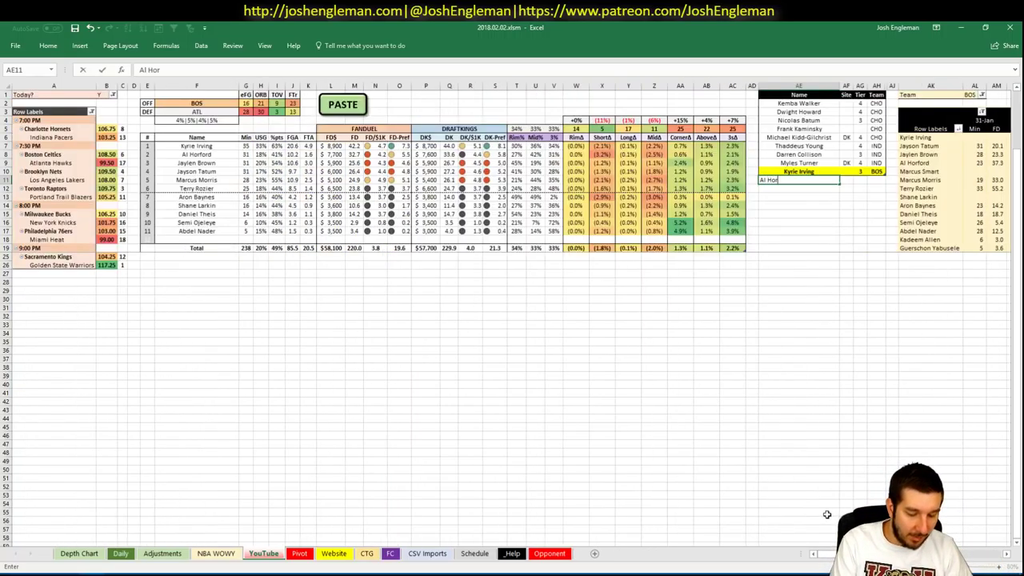
pyautogui.write('ford')
pyautogui.press('Tab')
pyautogui.press('Tab')
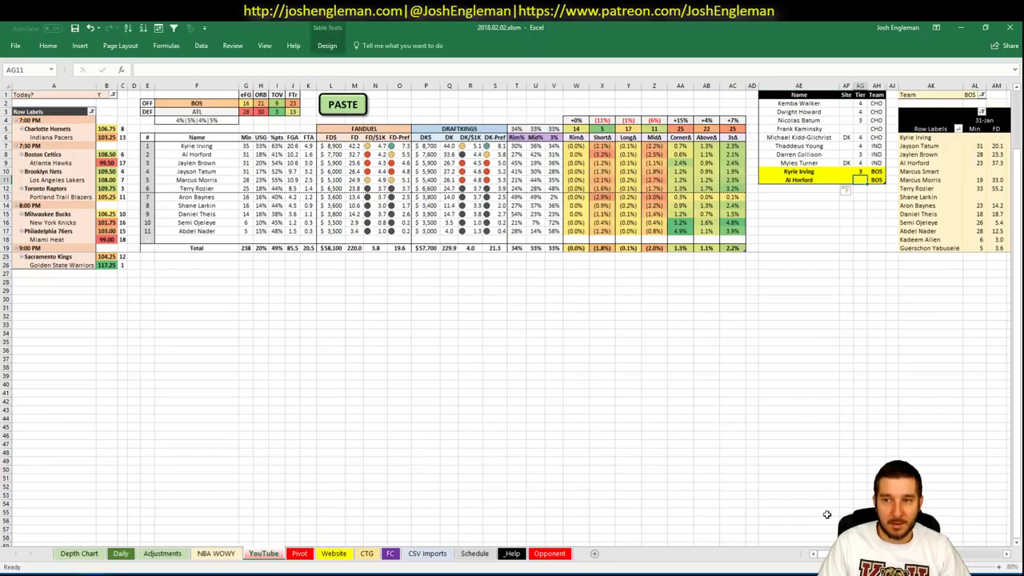
pyautogui.write('4')
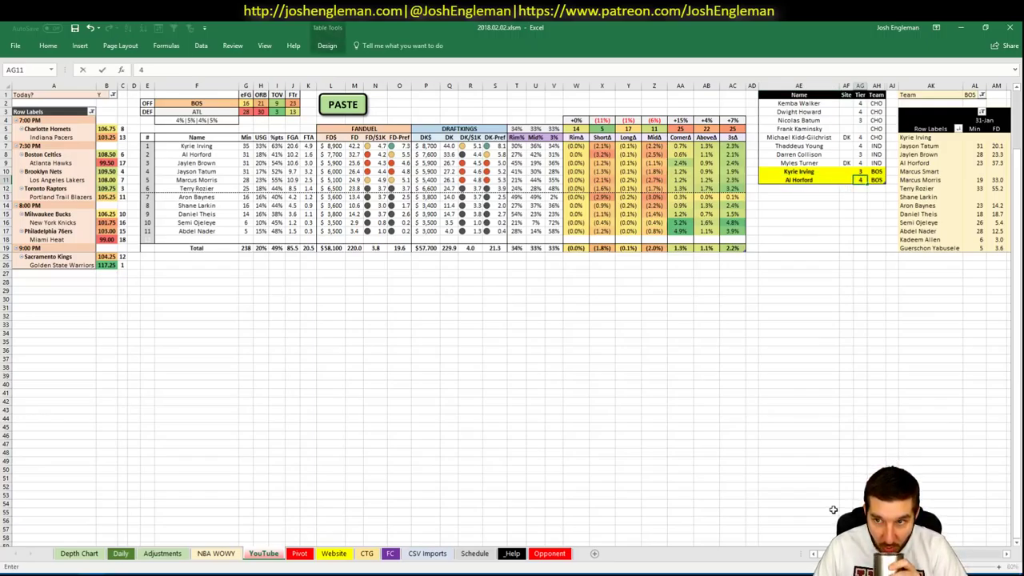
pyautogui.press('Return')
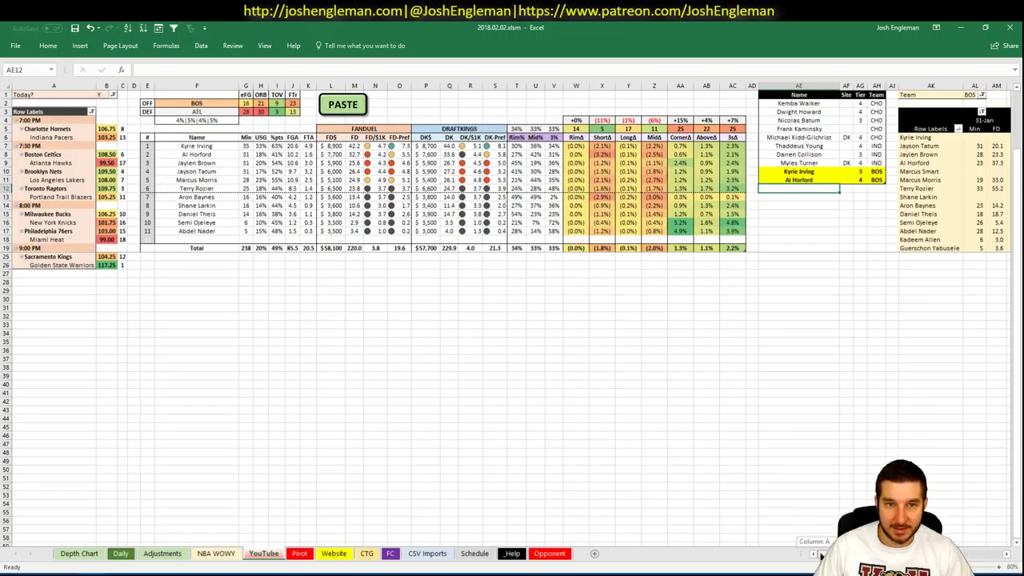
# - Add Jayson Tatum to the picks list with tier 4, leaving the site blank
pyautogui.hscroll(6, 821, 555)
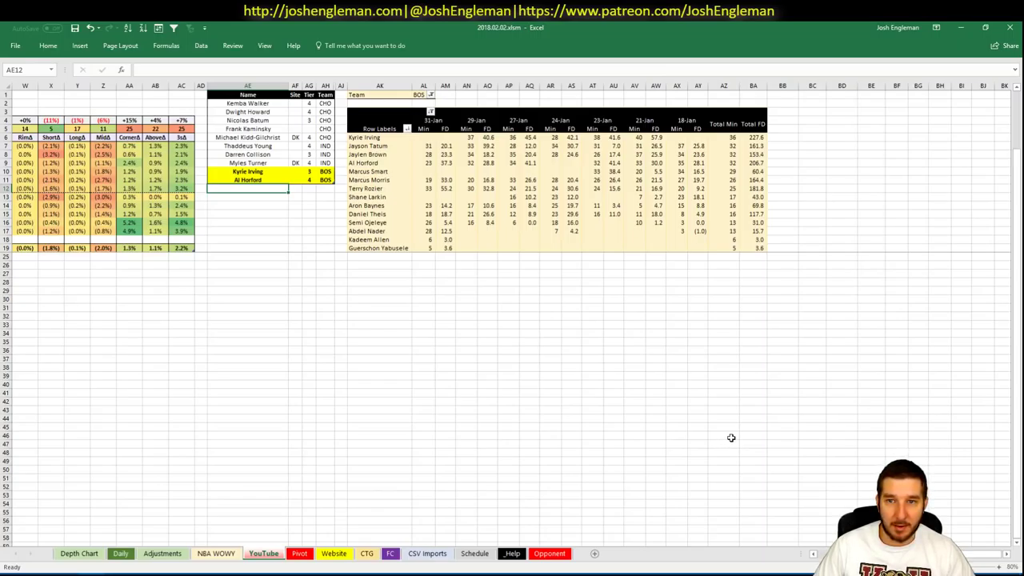
pyautogui.hscroll(-7, 801, 455)
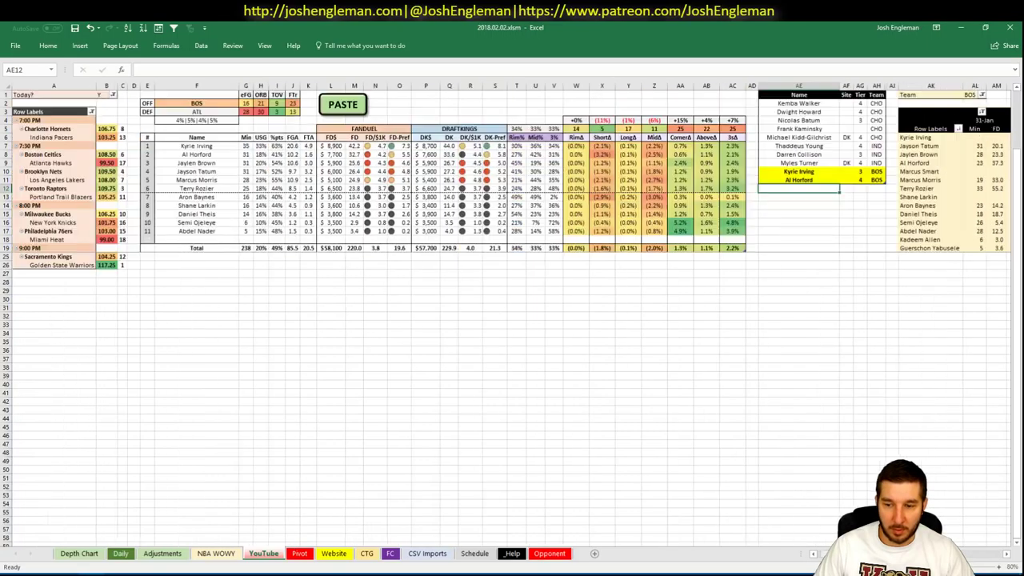
pyautogui.write('Jayson Tatum')
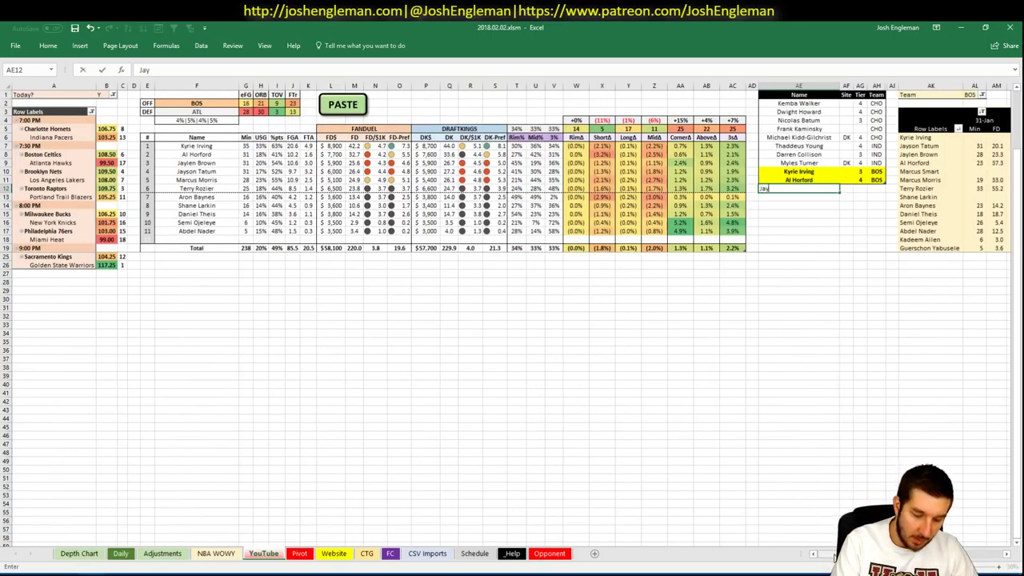
pyautogui.click(846, 197)
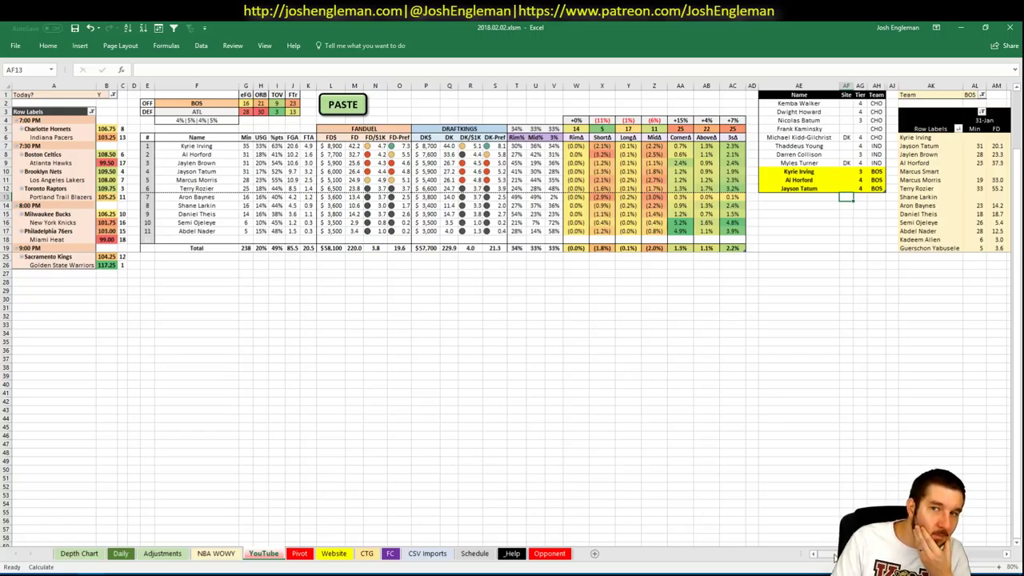
# - Add Jaylen Brown to the picks list with tier 4, leaving the site blank
pyautogui.press('Left')
pyautogui.write('Jay')
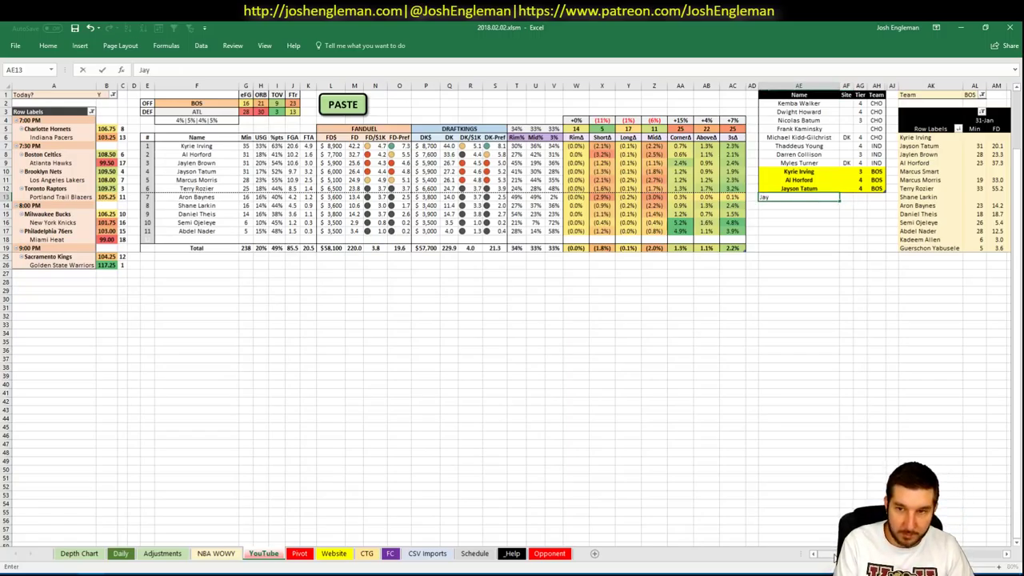
pyautogui.write('elen Brown')
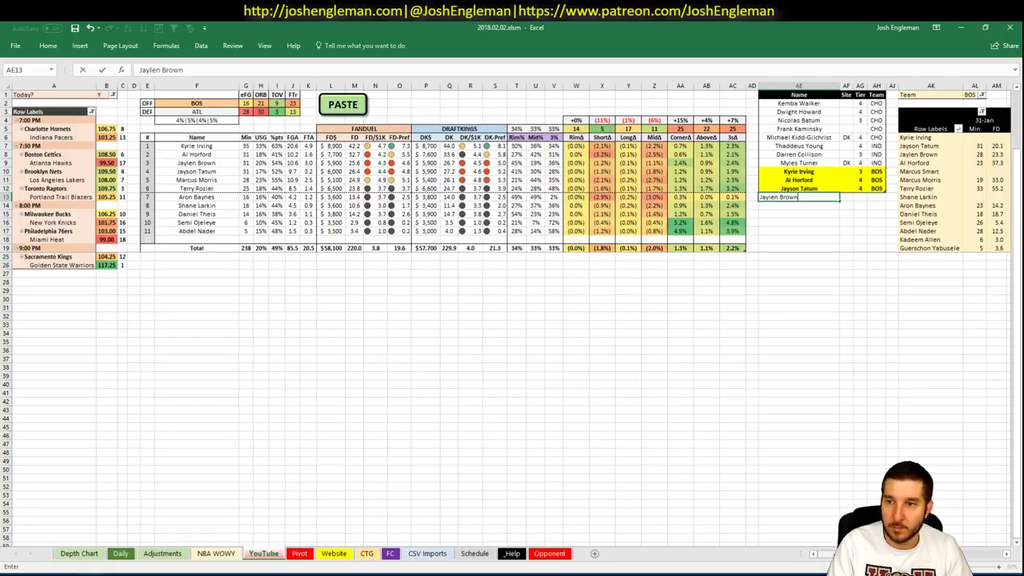
pyautogui.click(860, 196)
pyautogui.press('Return')
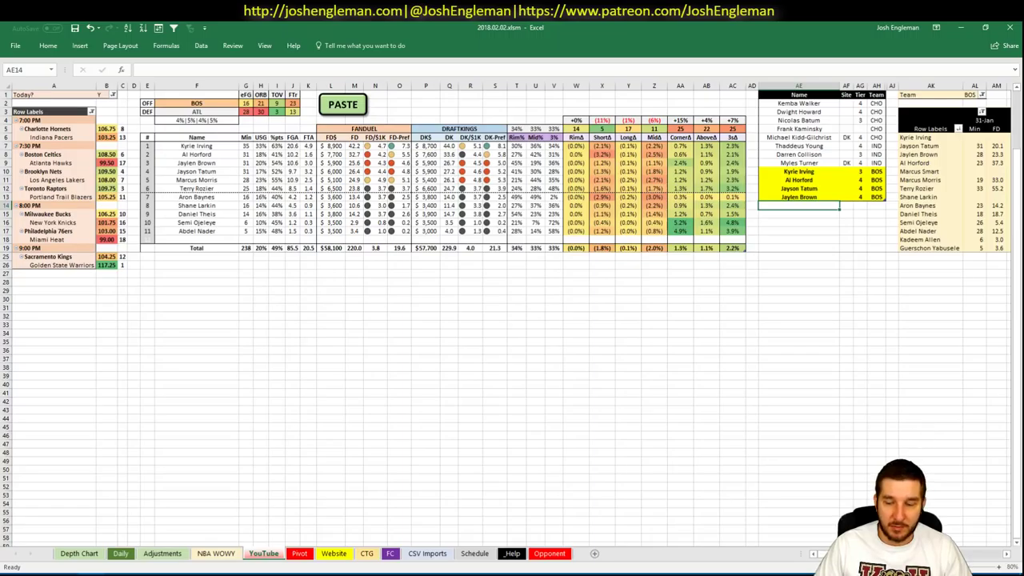
# - Add Marcus Morris to the picks list with tier 3, leaving the site blank
pyautogui.hscroll(3, 512, 321)
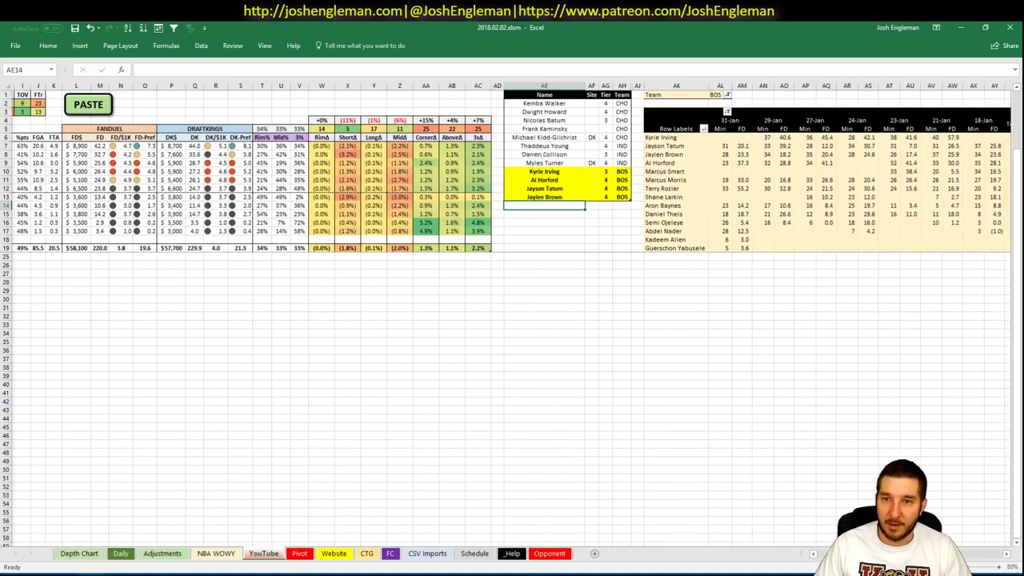
pyautogui.hscroll(2, 512, 320)
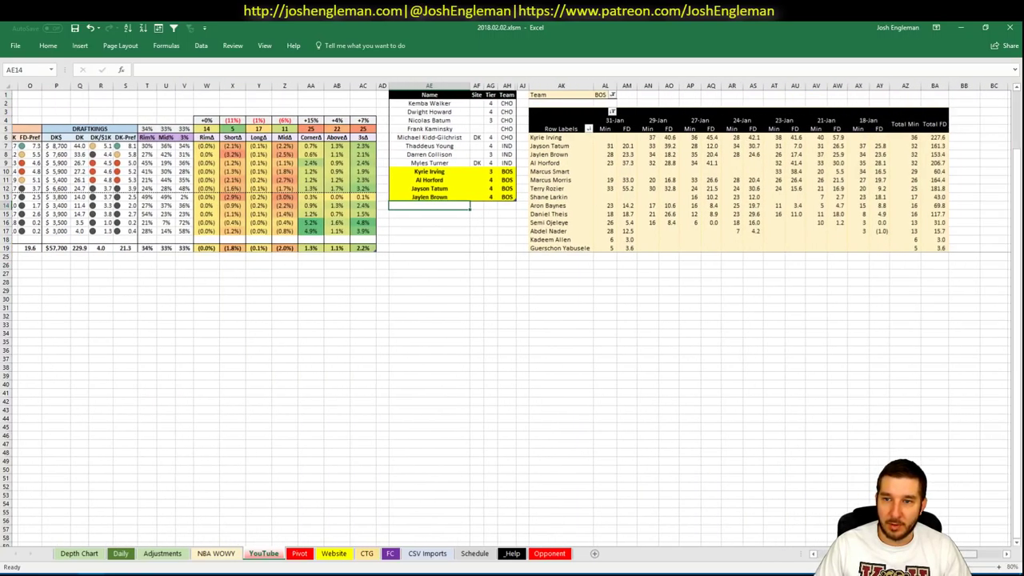
pyautogui.hscroll(-5, 690, 488)
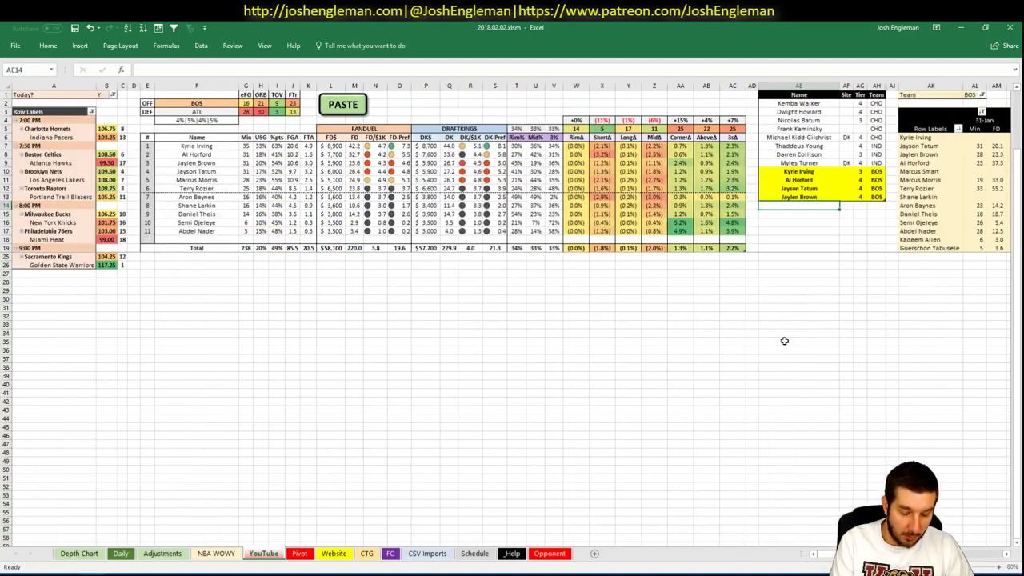
pyautogui.write('Marcus Morris')
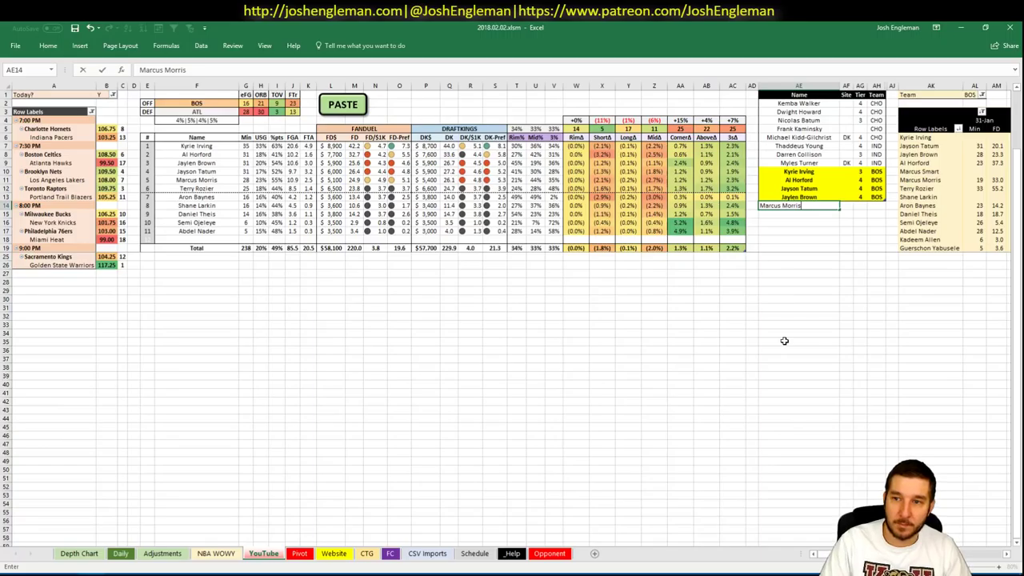
pyautogui.press('Tab')
pyautogui.press('Tab')
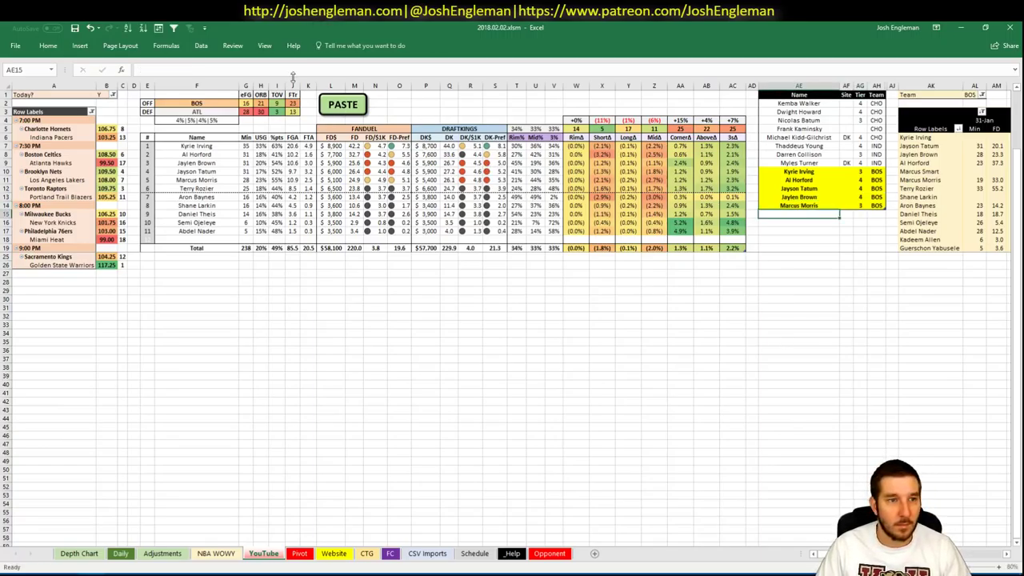
# - Set the offensive team of the matchup projections table to ATL
pyautogui.click(216, 102)
pyautogui.write('ATL')
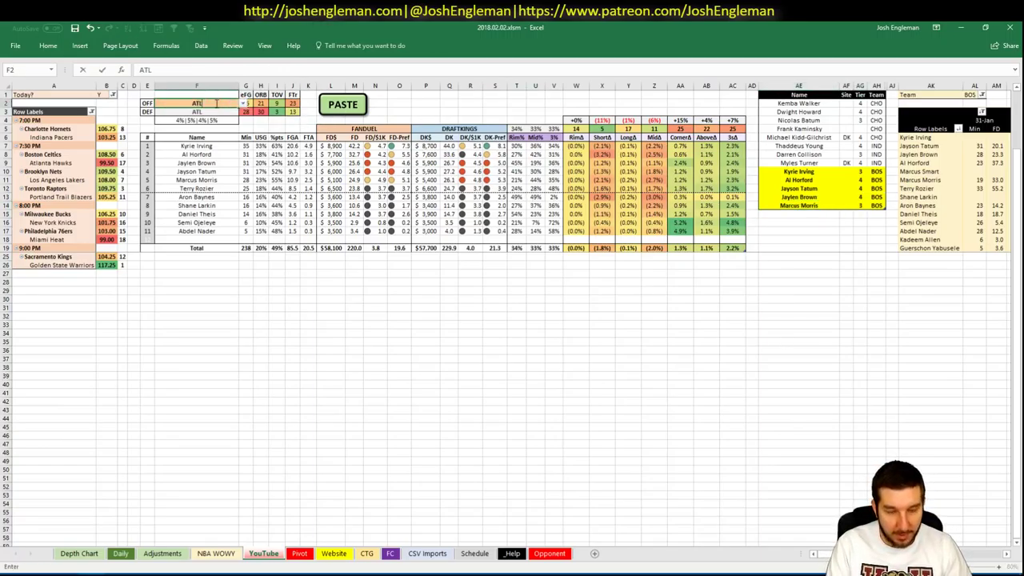
pyautogui.press('Return')
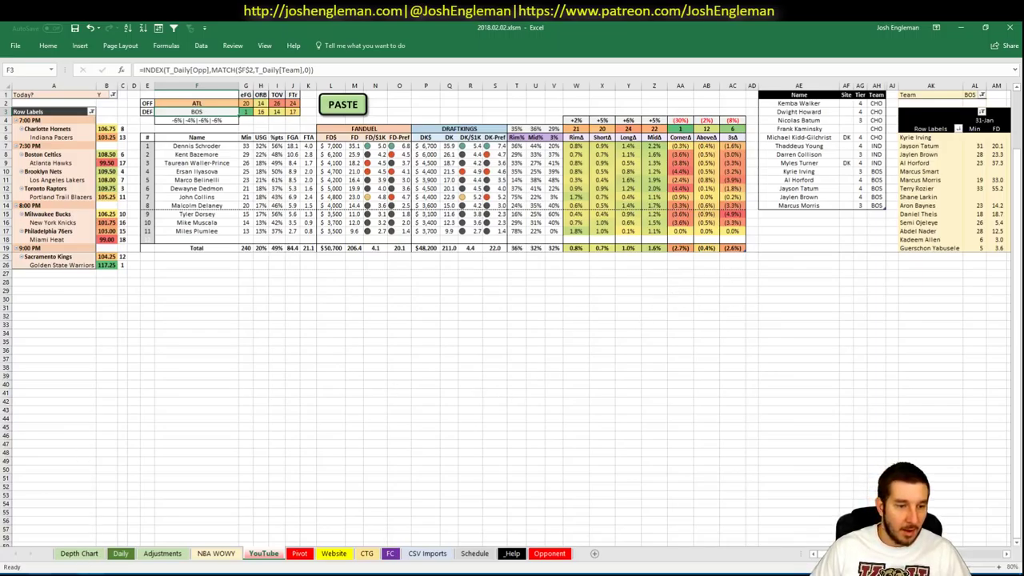
# - Switch to the FantasyCruncher FanDuel player list, show only point guards to compare Dennis Schroder with the others, and return to Excel
pyautogui.click(64, 569)
pyautogui.click(102, 24)
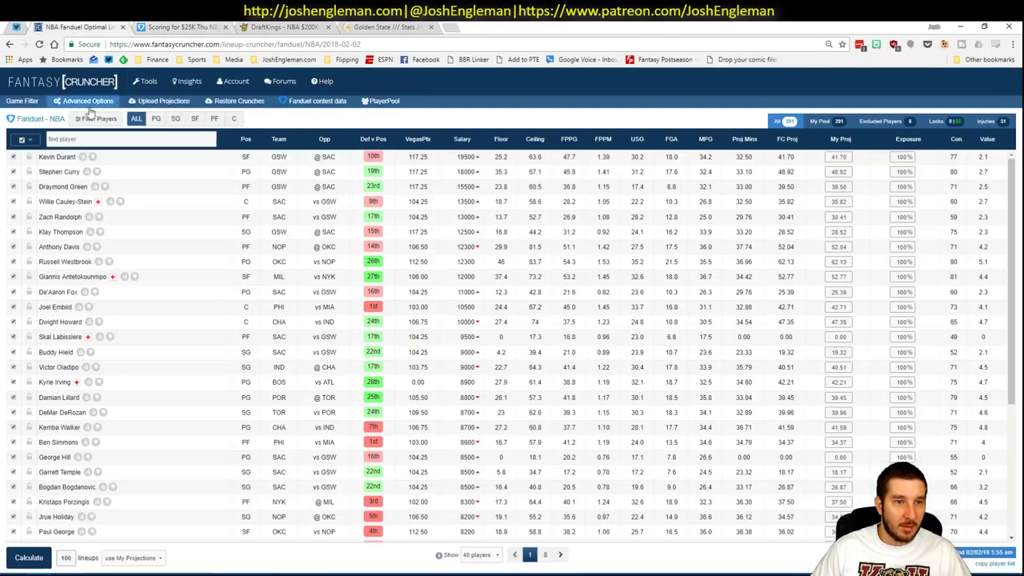
pyautogui.click(157, 119)
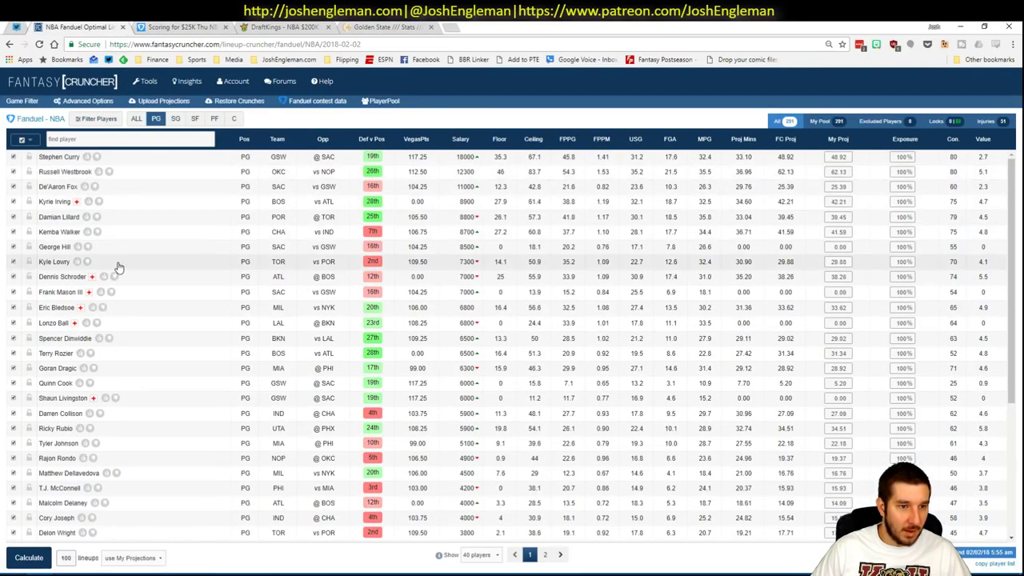
pyautogui.click(72, 277)
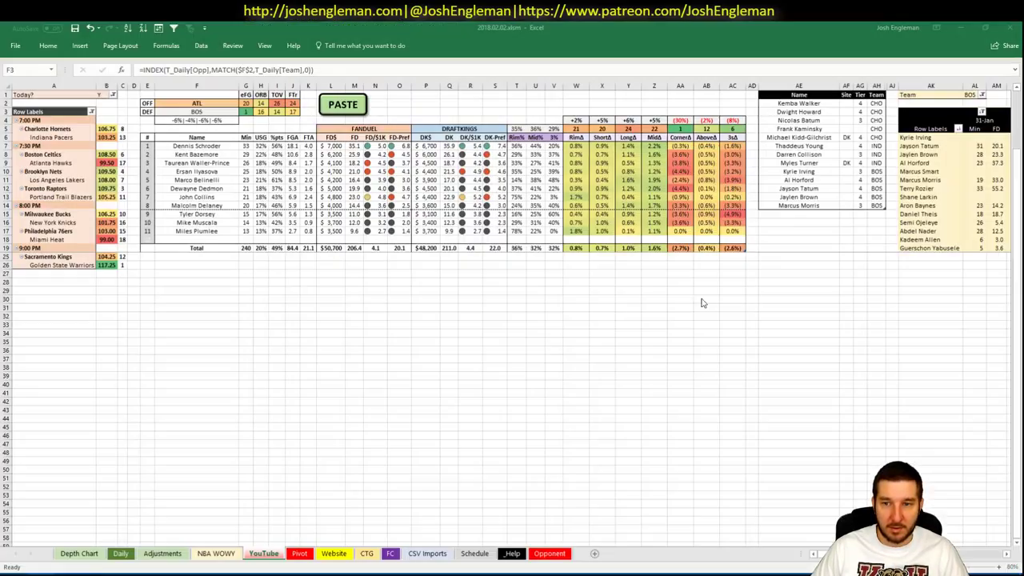
pyautogui.hotkey('alt', 'Tab')
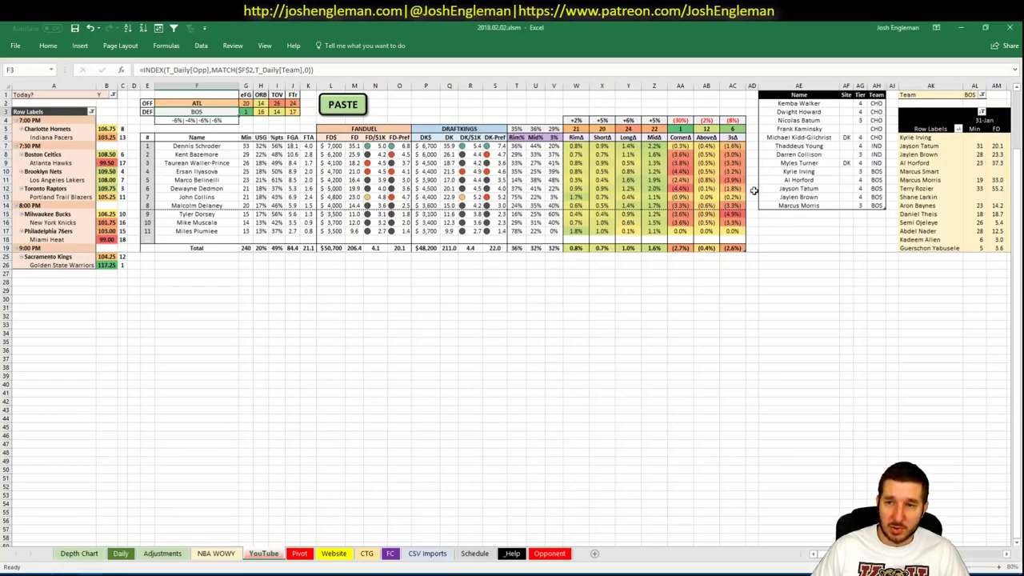
# - Add Dennis Schroder to the picks list with tier 3, leaving the site blank
pyautogui.click(784, 214)
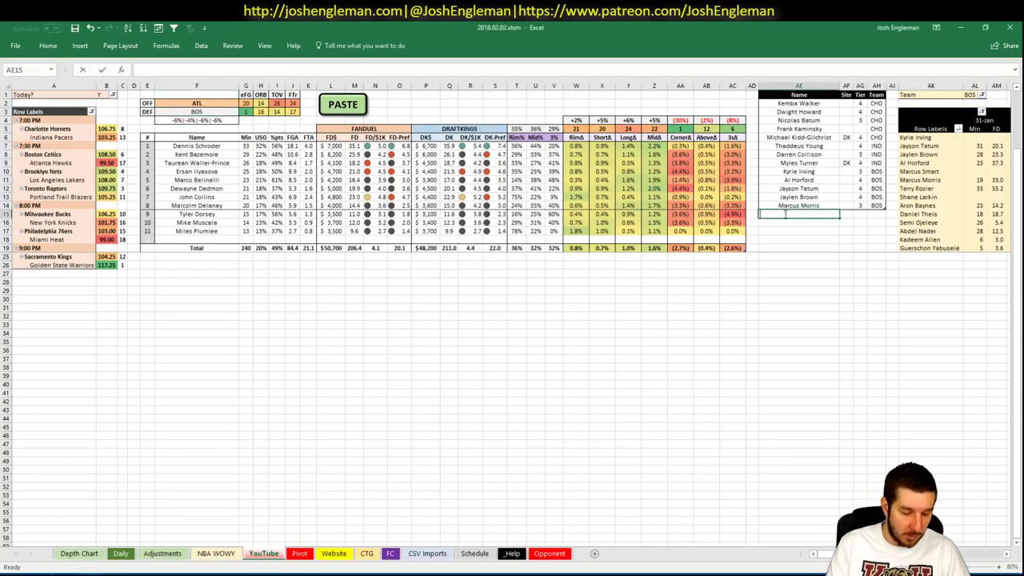
pyautogui.write('Dennis Schroder')
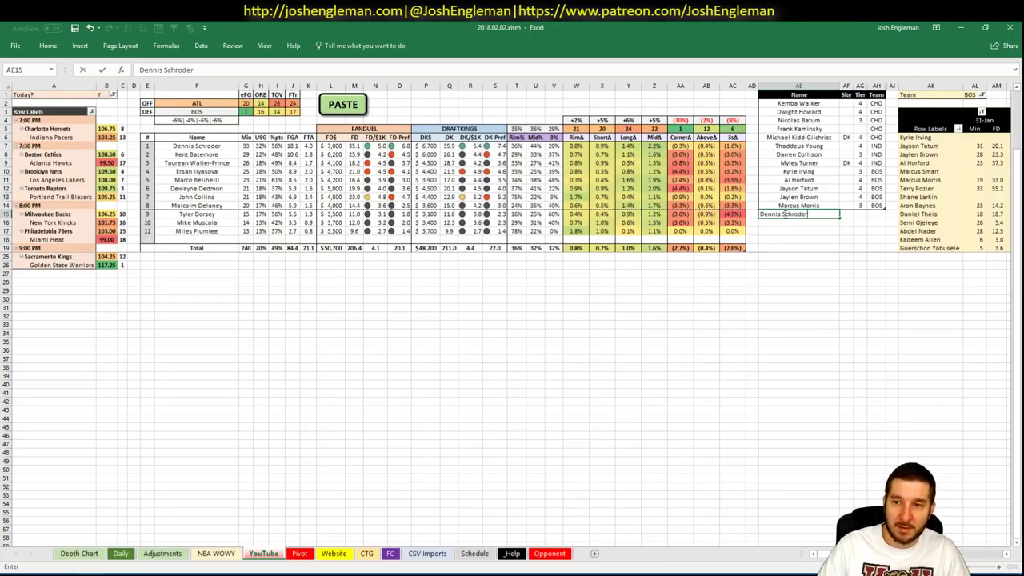
pyautogui.press('Tab')
pyautogui.press('Tab')
pyautogui.write('3')
pyautogui.press('Return')
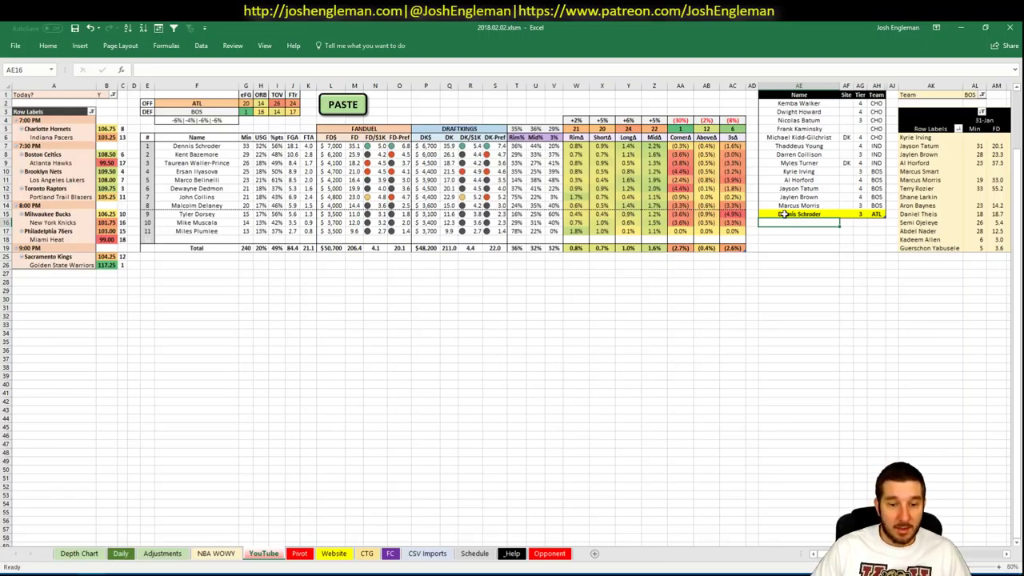
pyautogui.click(301, 556)
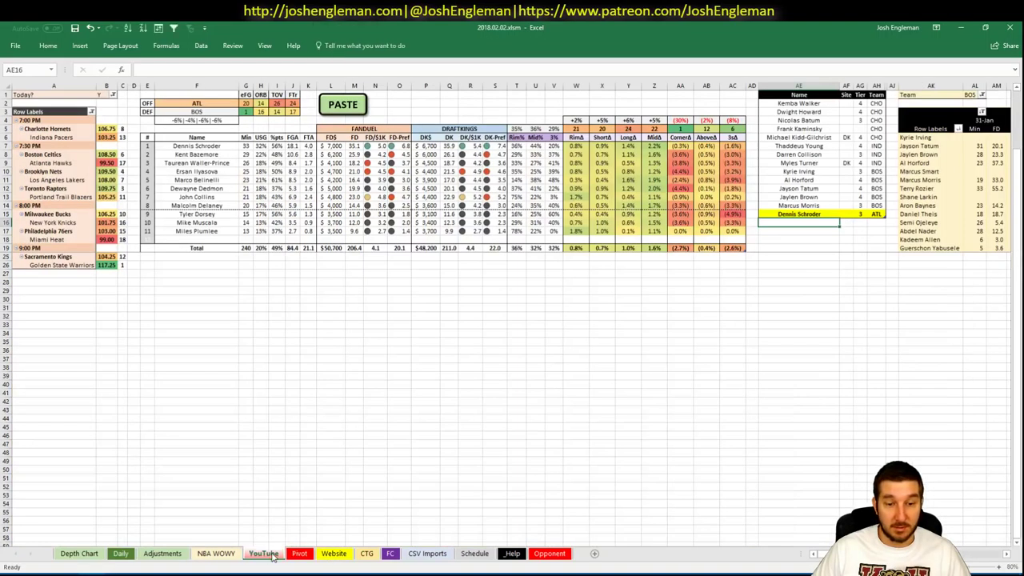
pyautogui.click(163, 553)
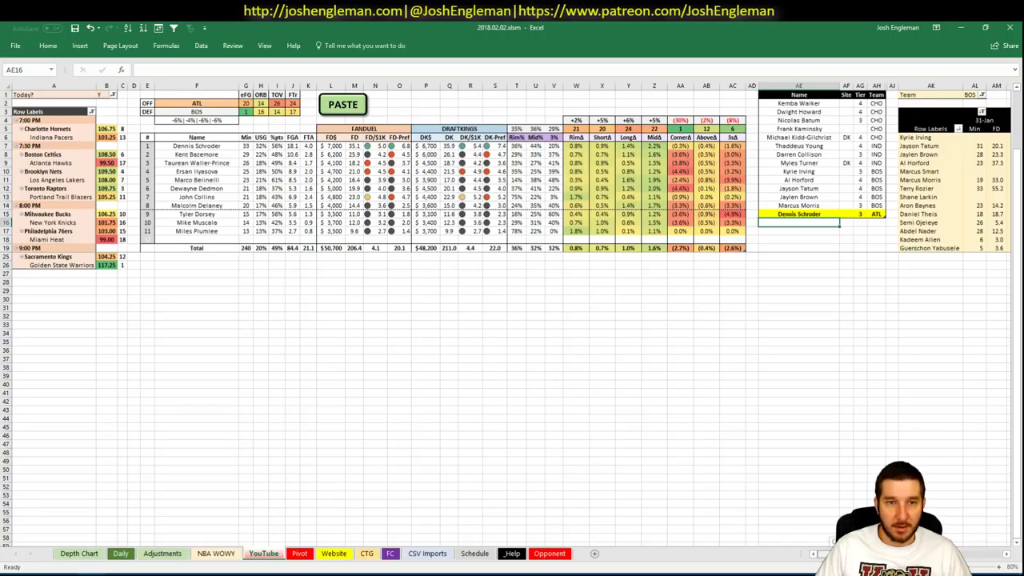
# - Set the Team filter of the game-by-game pivot table to ATL
pyautogui.hscroll(7, 964, 558)
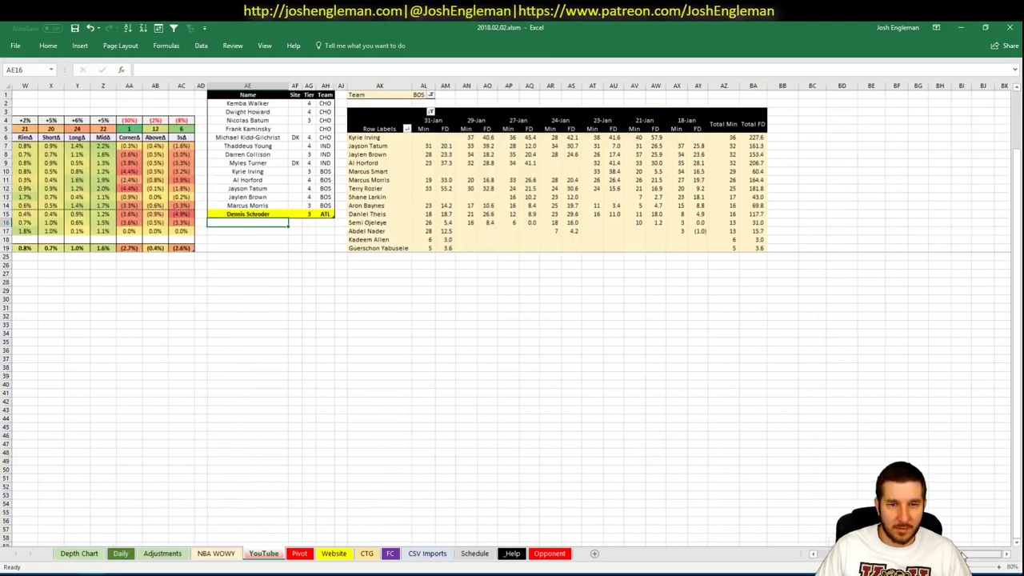
pyautogui.click(422, 95)
pyautogui.write('ATL')
pyautogui.press('Return')
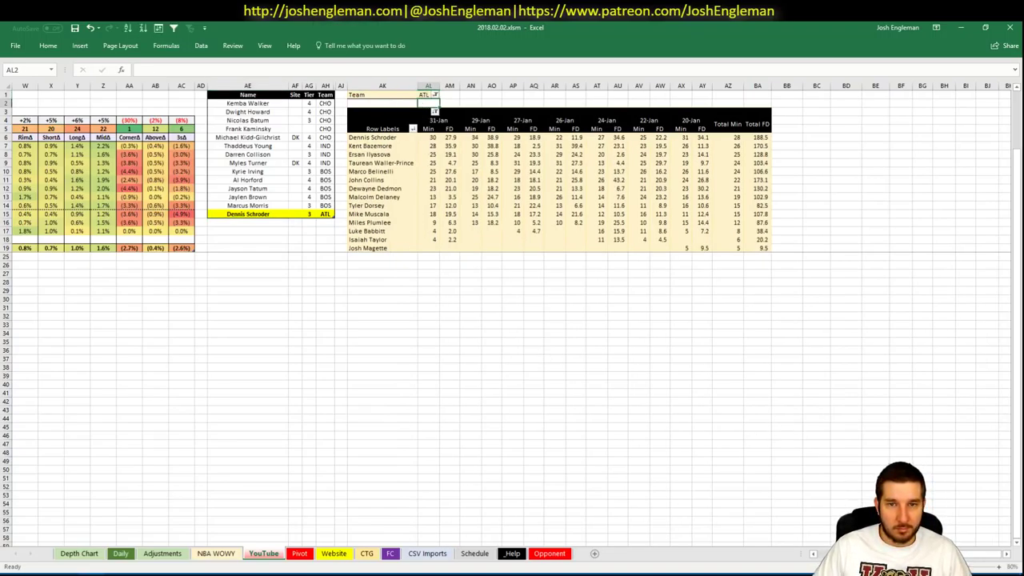
# - Add Ersan Ilyasova to the picks list with tier 4, leaving the site blank
pyautogui.hscroll(-8, 512, 312)
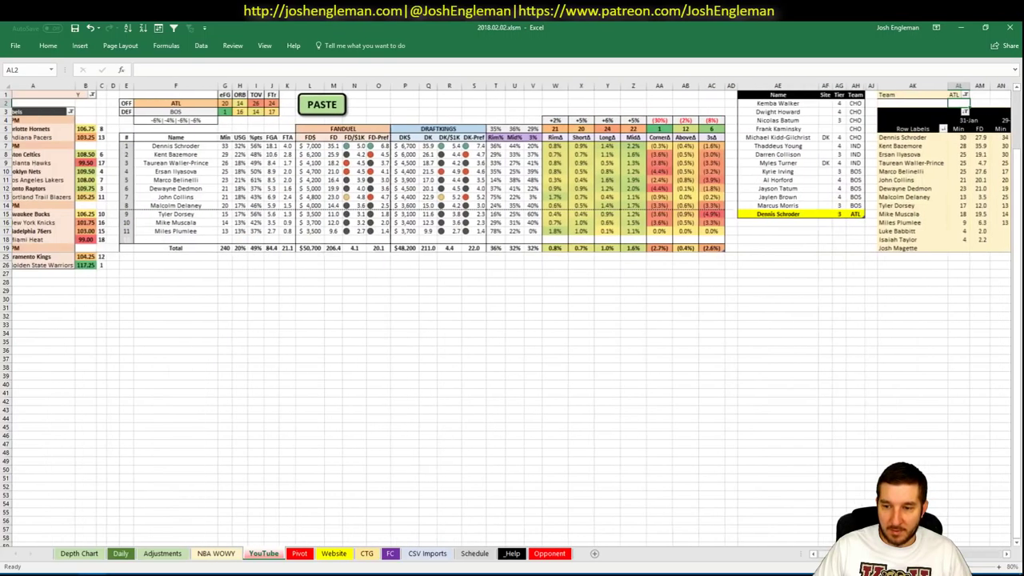
pyautogui.moveTo(799, 214); pyautogui.dragTo(774, 227)
pyautogui.click(774, 226)
pyautogui.write('Ersan Il')
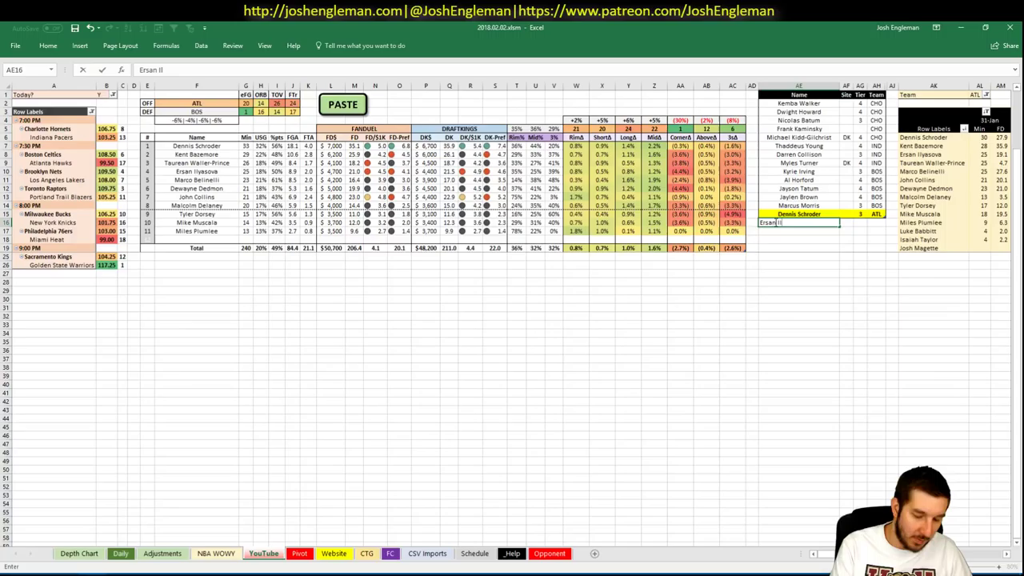
pyautogui.write('yasova')
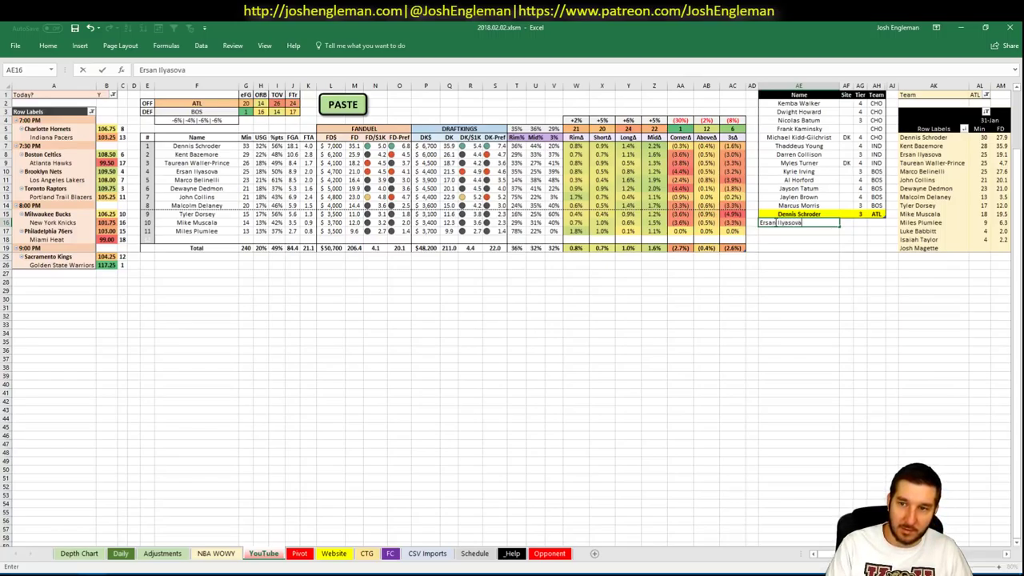
pyautogui.press('Tab')
pyautogui.press('Tab')
pyautogui.write('4')
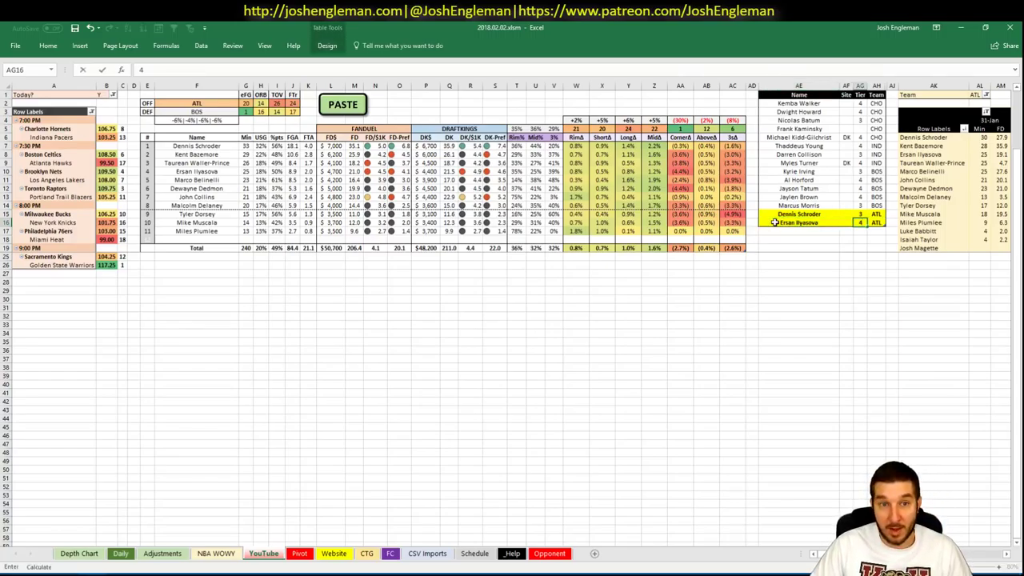
pyautogui.press('Return')
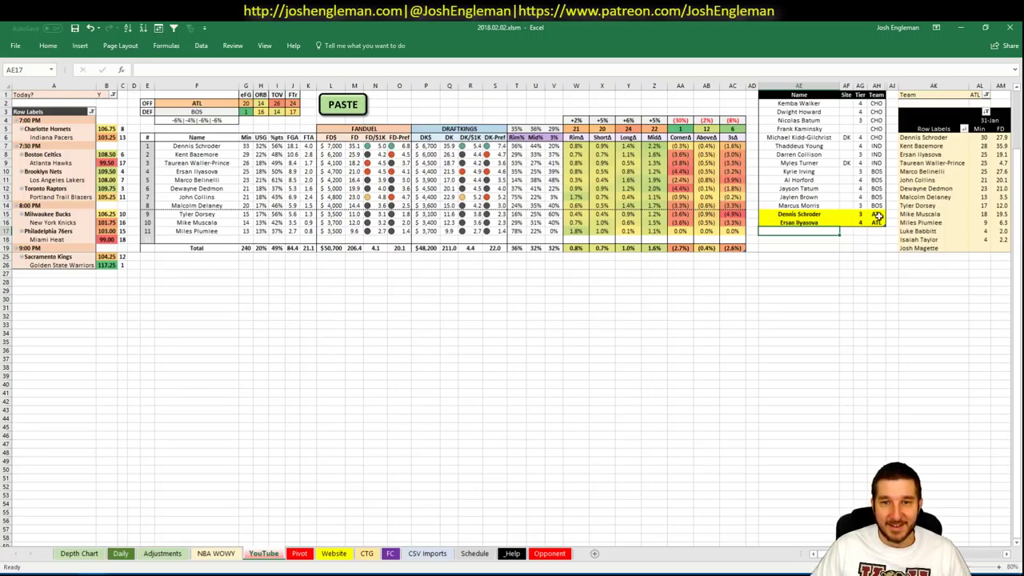
# - Set the offensive team of the matchup projections table to BRK
pyautogui.click(193, 103)
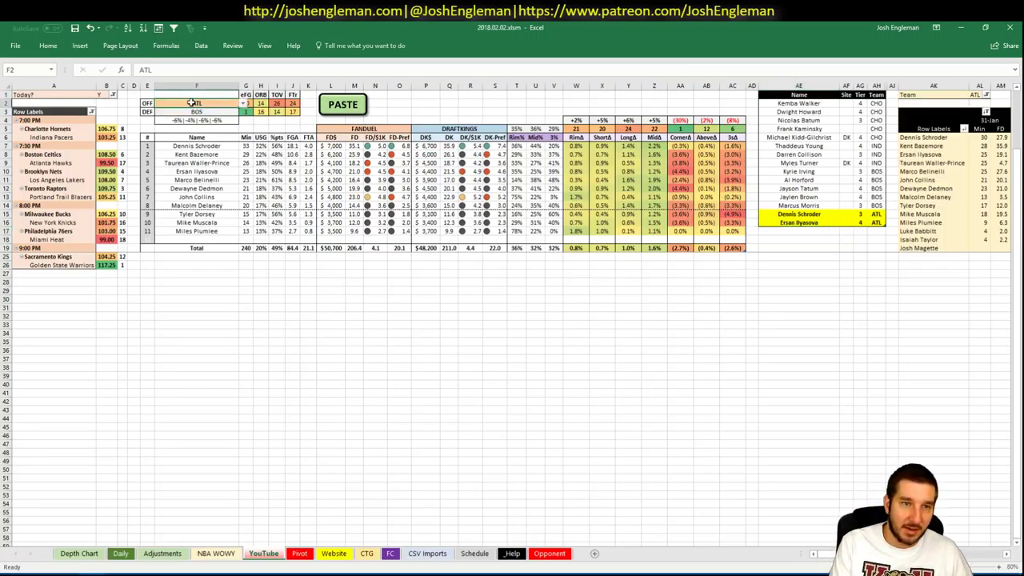
pyautogui.write('BRK')
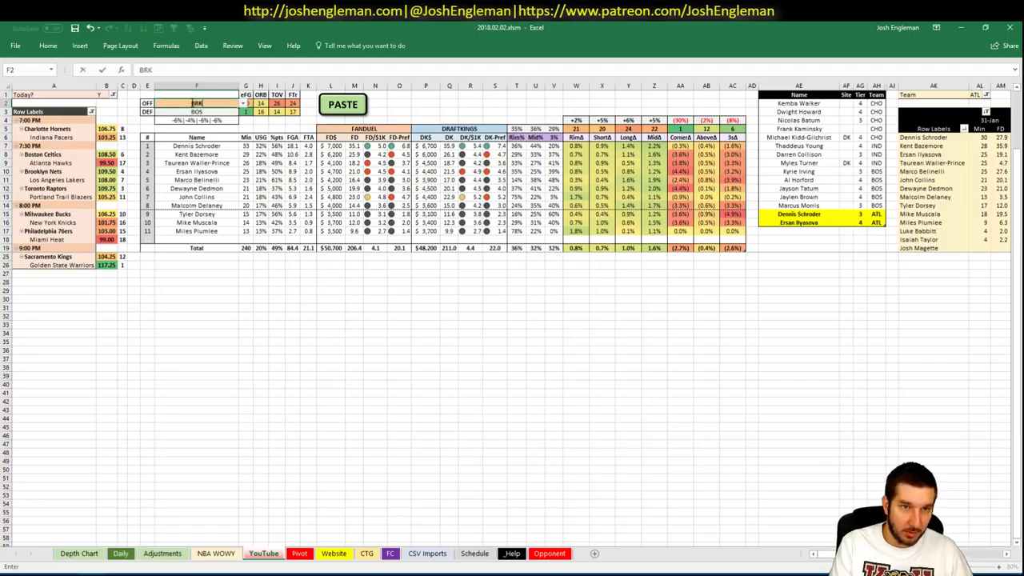
pyautogui.press('Return')
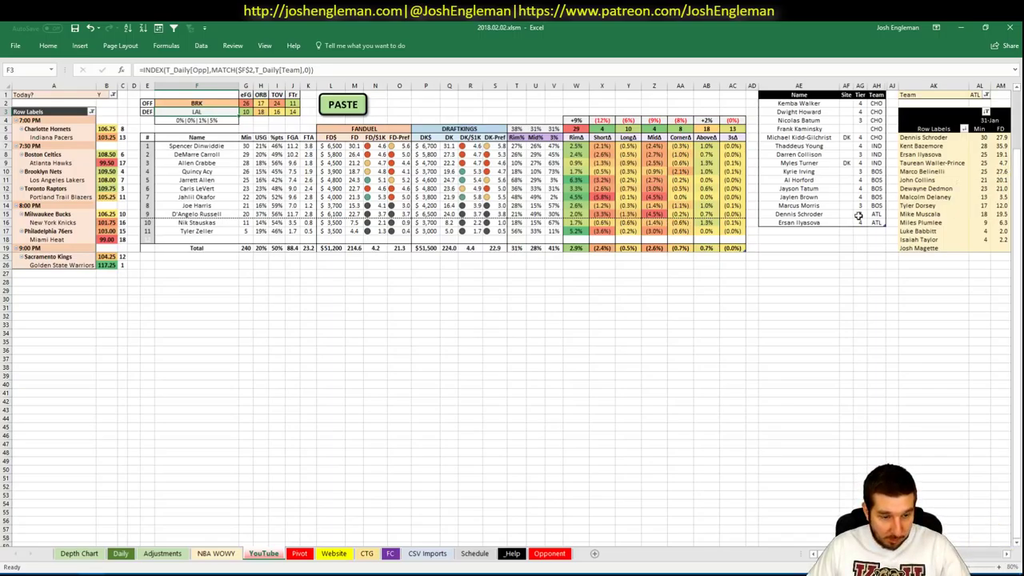
# - Set the Team filter of the game-by-game pivot table to BRK and look over the players' recent minutes and FanDuel points
pyautogui.click(828, 231)
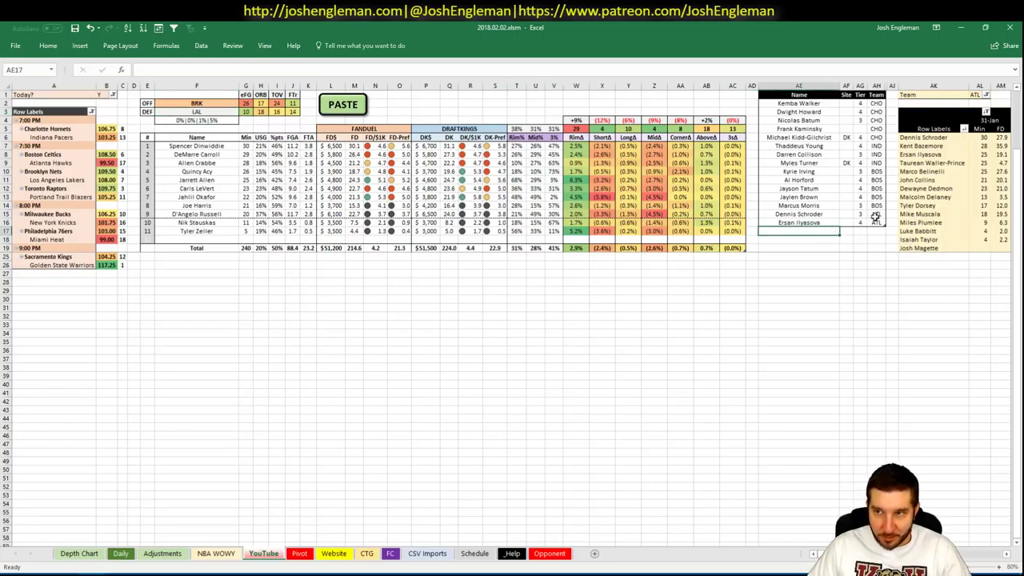
pyautogui.click(974, 95)
pyautogui.write('BRK')
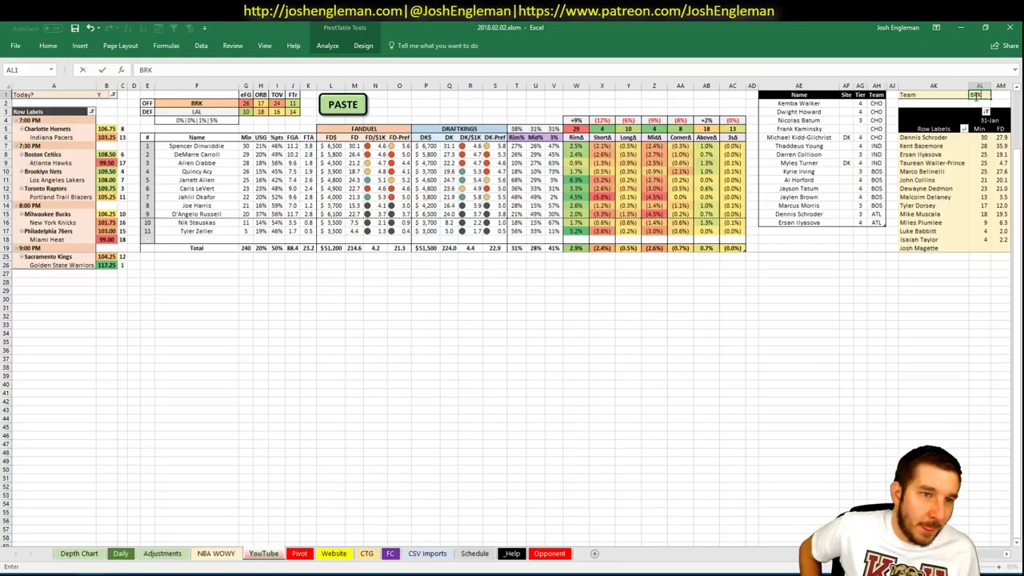
pyautogui.press('Return')
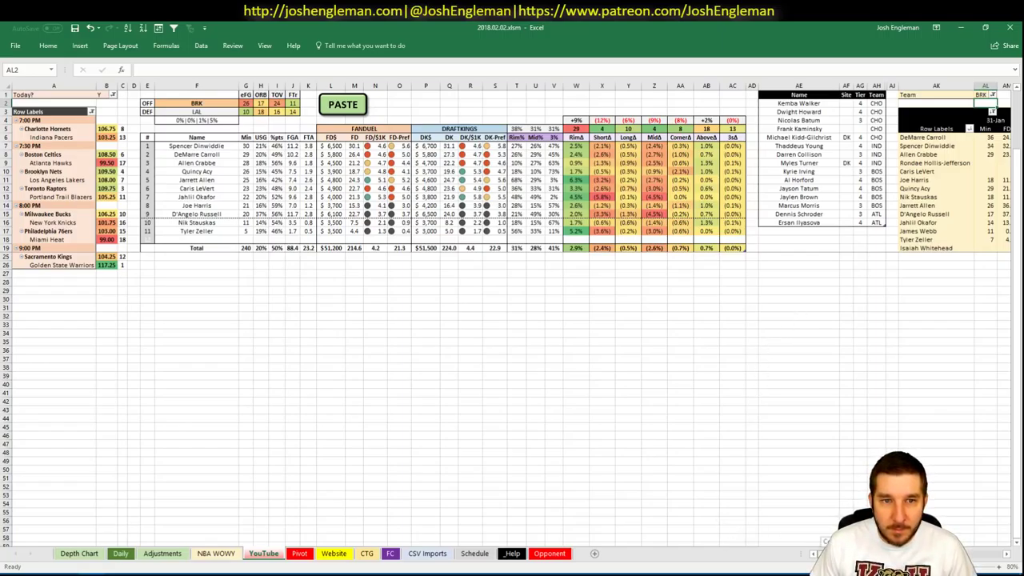
pyautogui.hscroll(6, 512, 320)
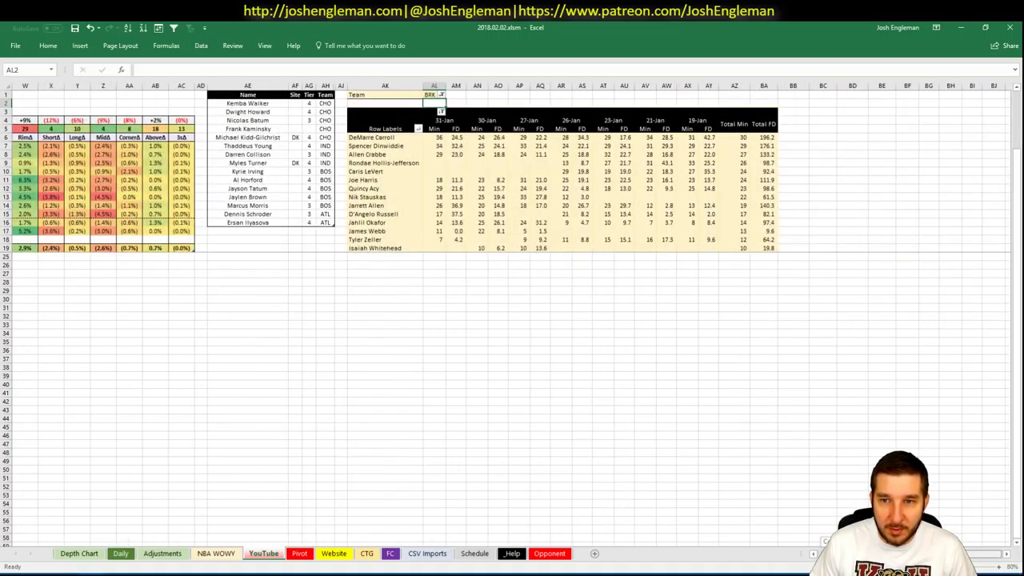
pyautogui.hscroll(-6, 674, 525)
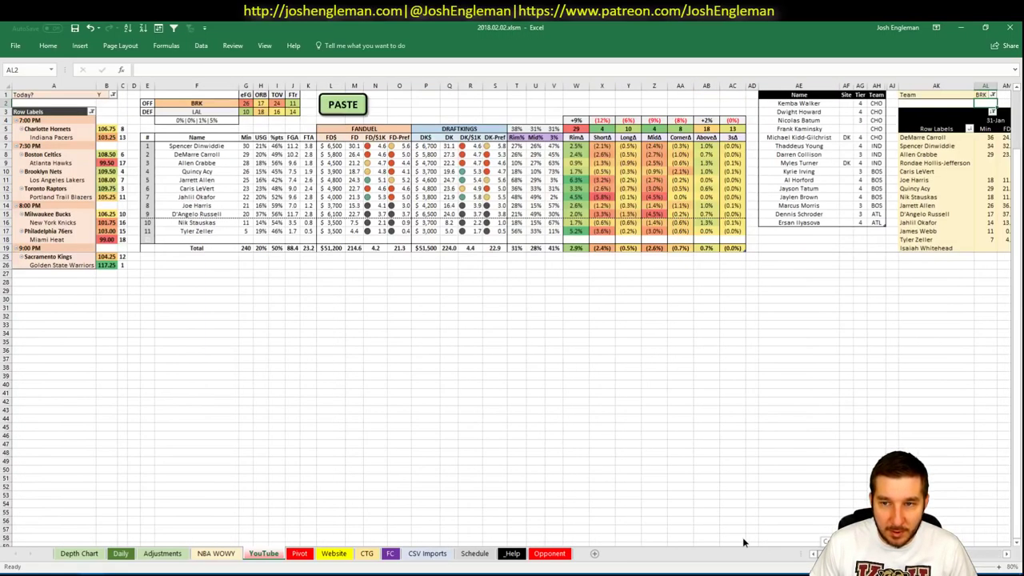
# - Add Spencer Dinwiddie to the picks list with tier 3, leaving the site blank
pyautogui.click(798, 231)
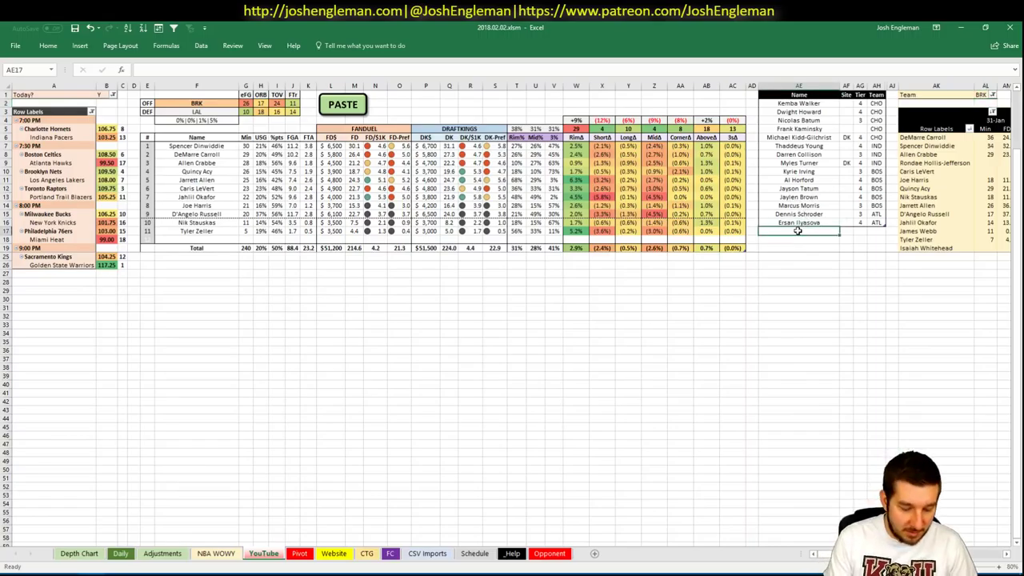
pyautogui.write('Dpencer Dinwid')
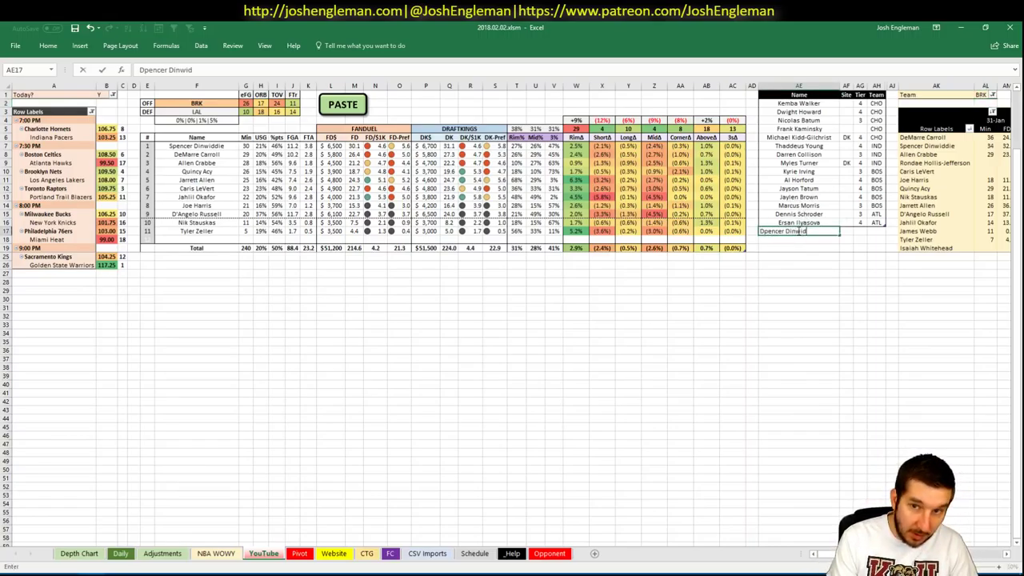
pyautogui.write('die')
pyautogui.press('BackSpace')
pyautogui.press('BackSpace')
pyautogui.press('BackSpace')
pyautogui.press('BackSpace')
pyautogui.press('BackSpace')
pyautogui.press('BackSpace')
pyautogui.press('BackSpace')
pyautogui.press('BackSpace')
pyautogui.press('BackSpace')
pyautogui.press('BackSpace')
pyautogui.press('BackSpace')
pyautogui.press('BackSpace')
pyautogui.press('BackSpace')
pyautogui.press('BackSpace')
pyautogui.press('BackSpace')
pyautogui.press('BackSpace')
pyautogui.press('BackSpace')
pyautogui.write('Spencer Dinn')
pyautogui.press('BackSpace')
pyautogui.write('widdie')
pyautogui.press('Tab')
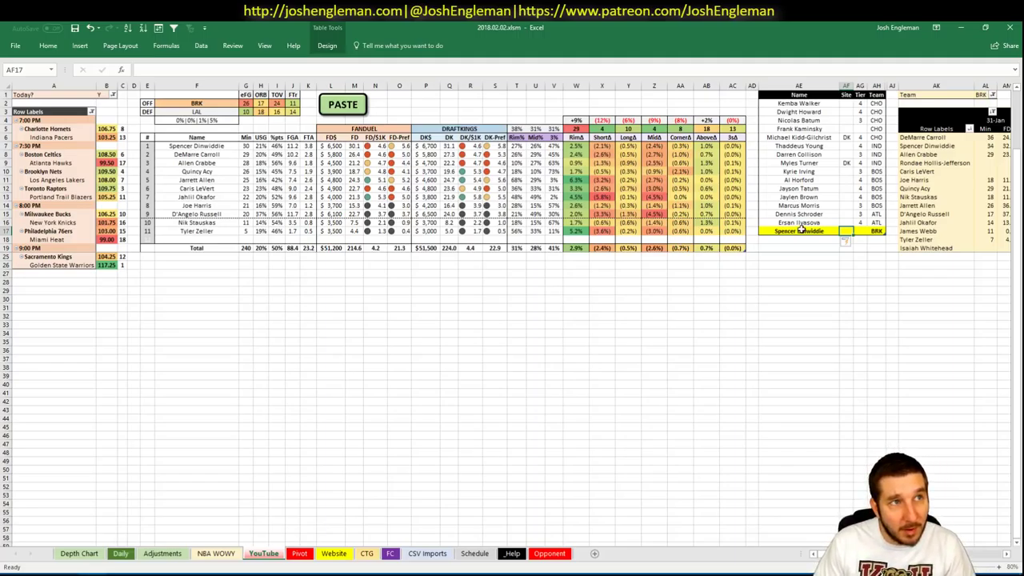
pyautogui.press('Tab')
pyautogui.write('3')
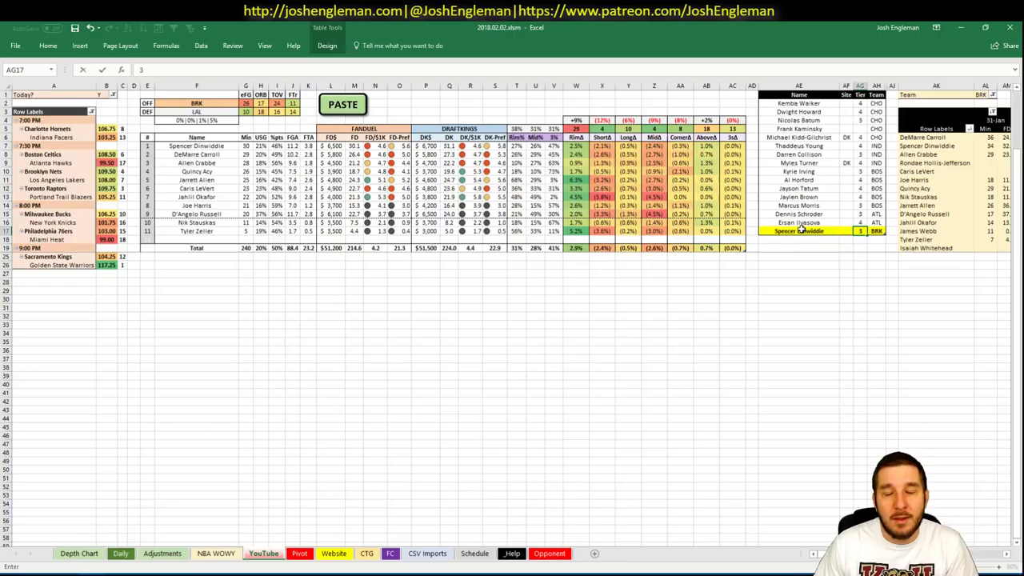
pyautogui.press('Return')
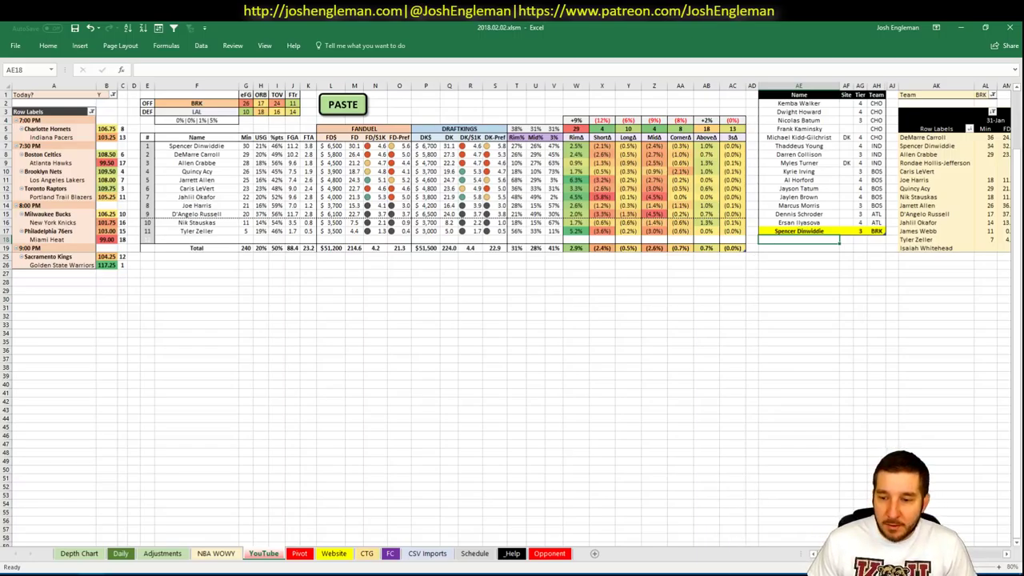
# - Check the BRK game-by-game table, and add DeMarre Carroll to the picks list with tier 4 and no site
pyautogui.hscroll(5, 512, 320)
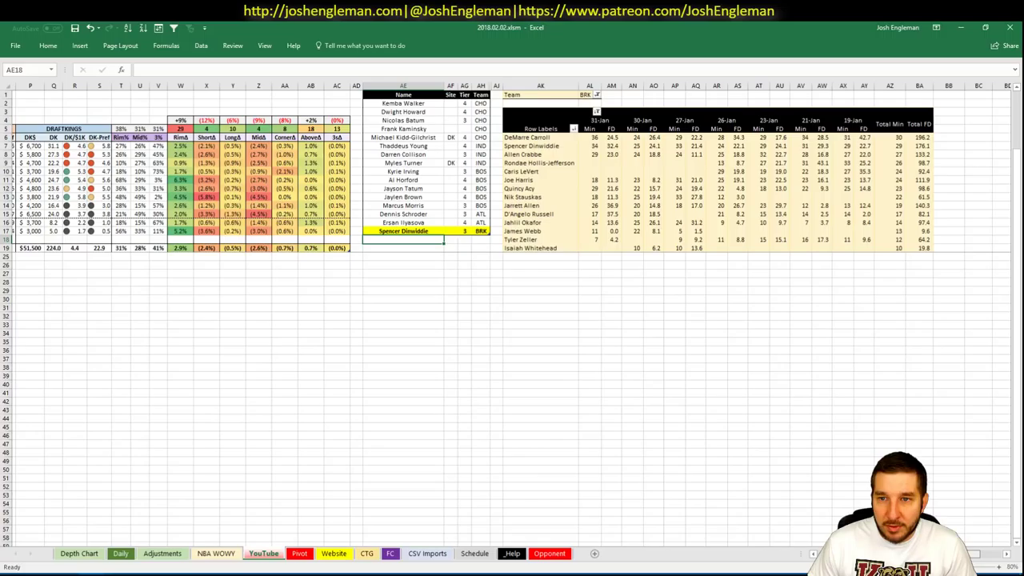
pyautogui.hscroll(1, 512, 320)
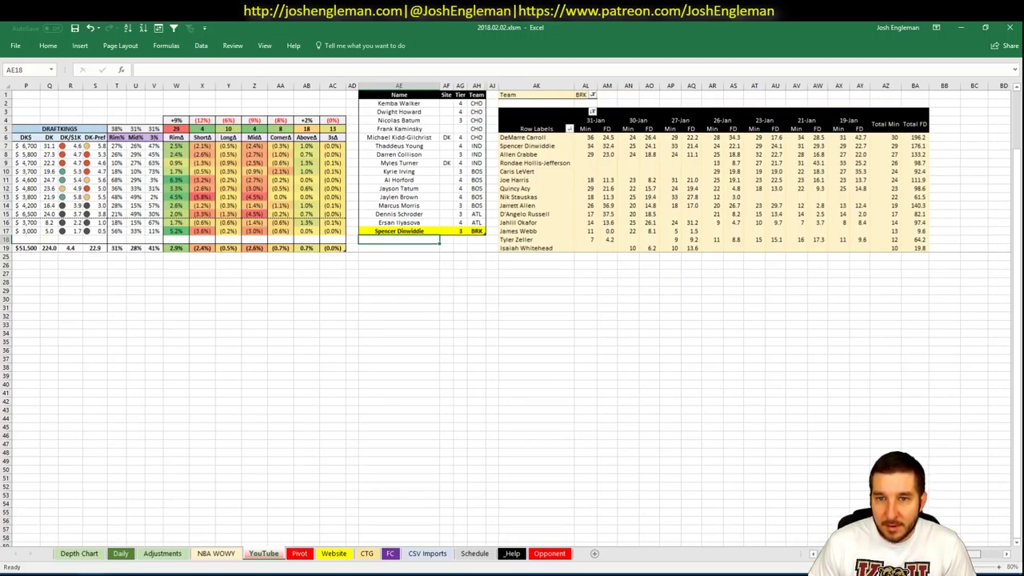
pyautogui.hscroll(-6, 725, 529)
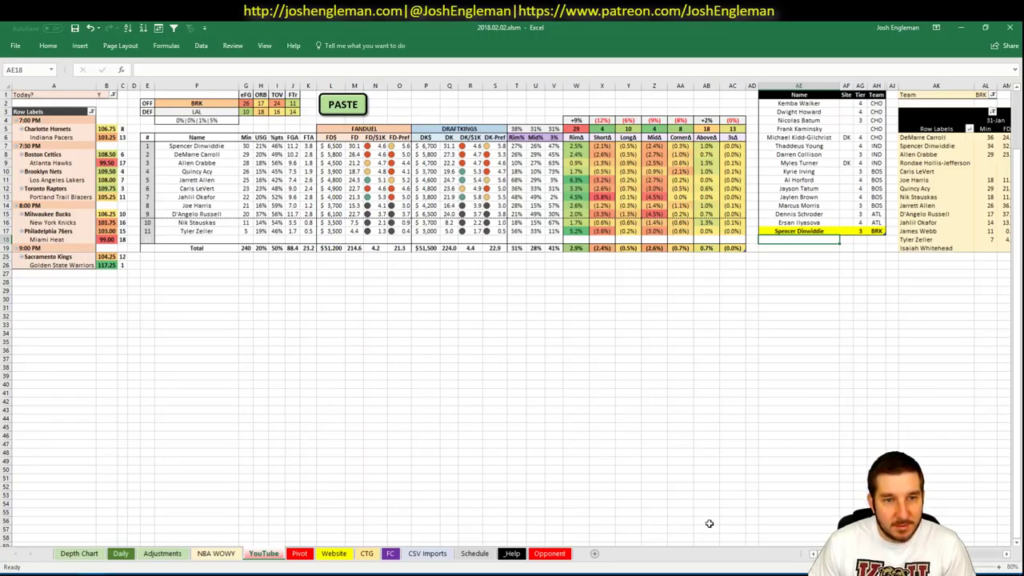
pyautogui.write('DeM')
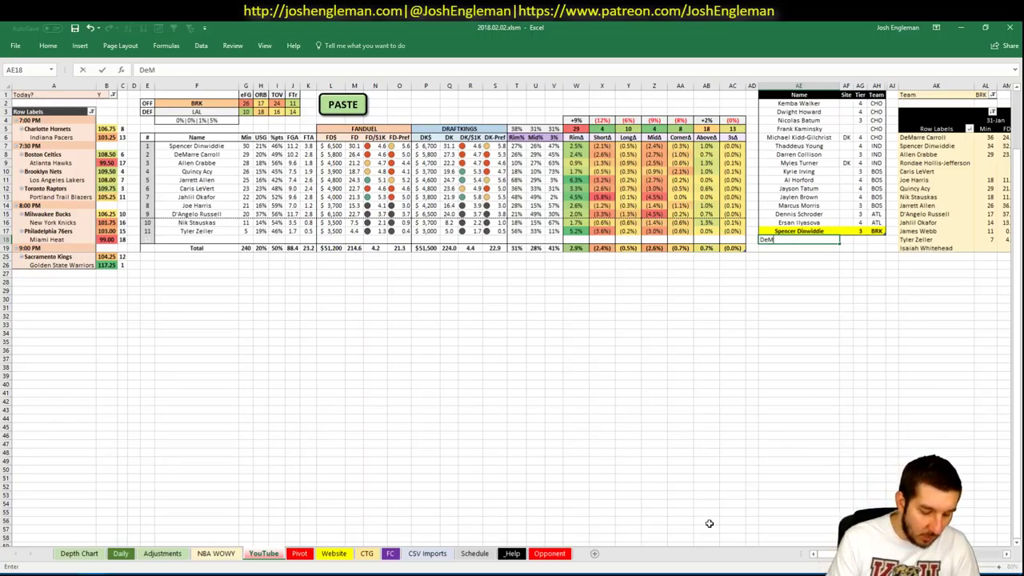
pyautogui.write('arre Carroll')
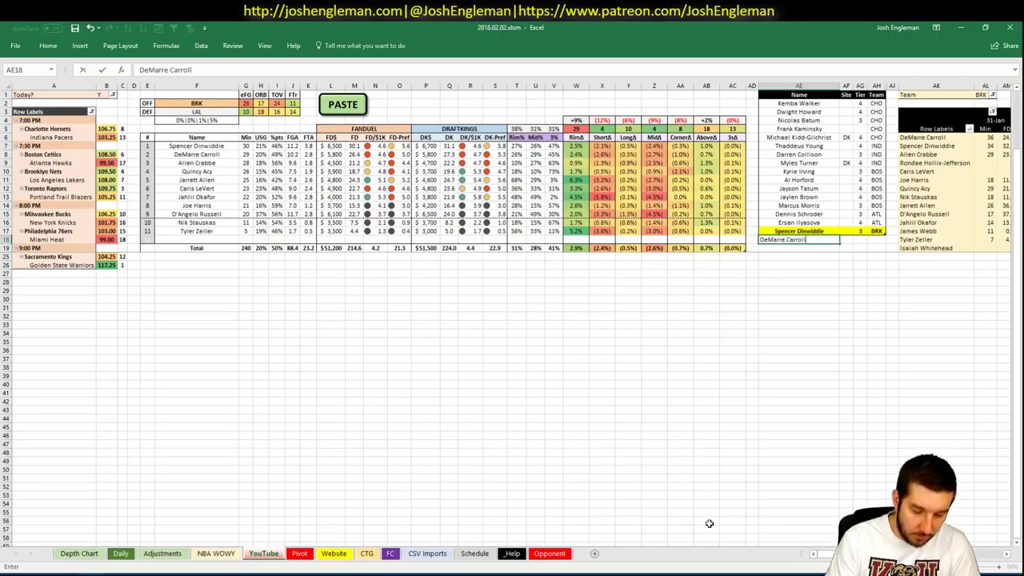
pyautogui.press('Tab')
pyautogui.press('Tab')
pyautogui.write('4')
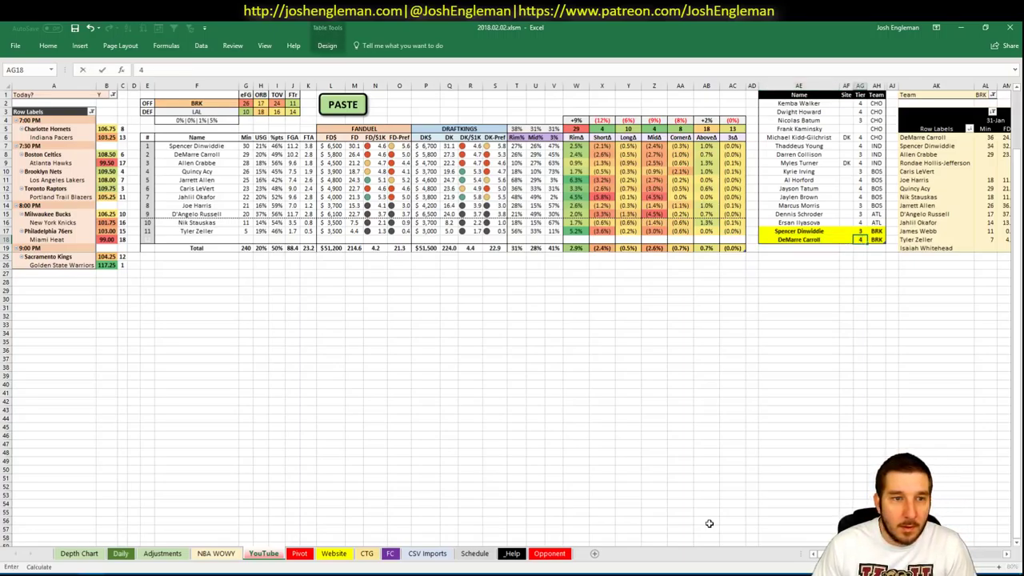
pyautogui.press('Return')
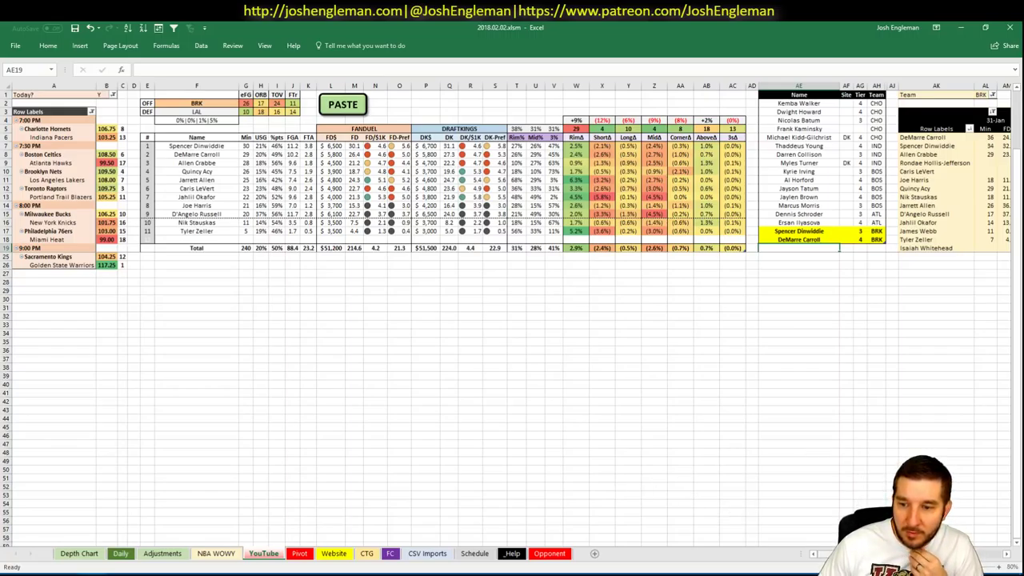
# - Review the BRK players' recent games, and add Quincy Acy to the picks list with tier 4 and no site
pyautogui.hscroll(4, 818, 247)
pyautogui.hscroll(-1, 511, 315)
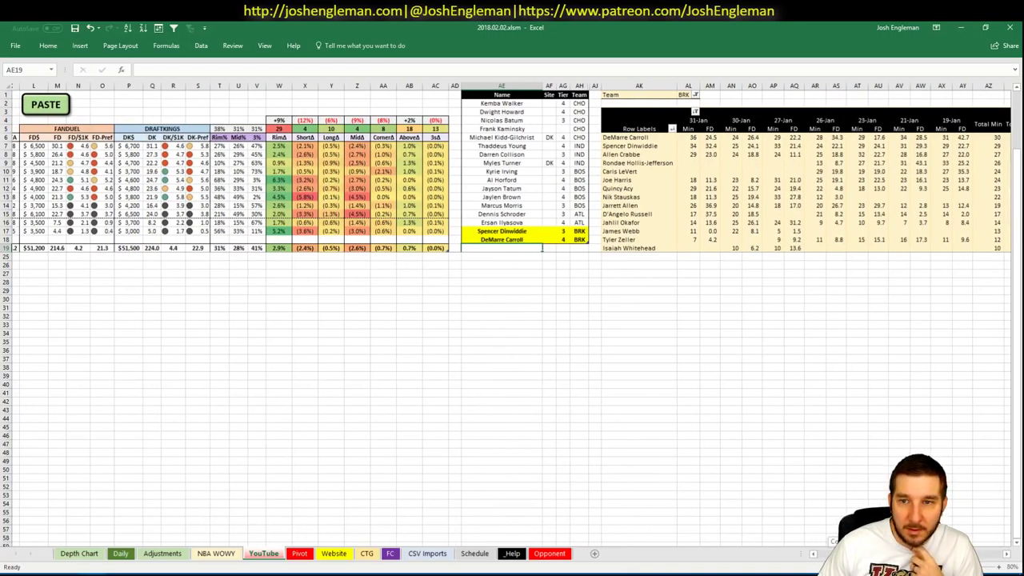
pyautogui.hscroll(-4, 542, 247)
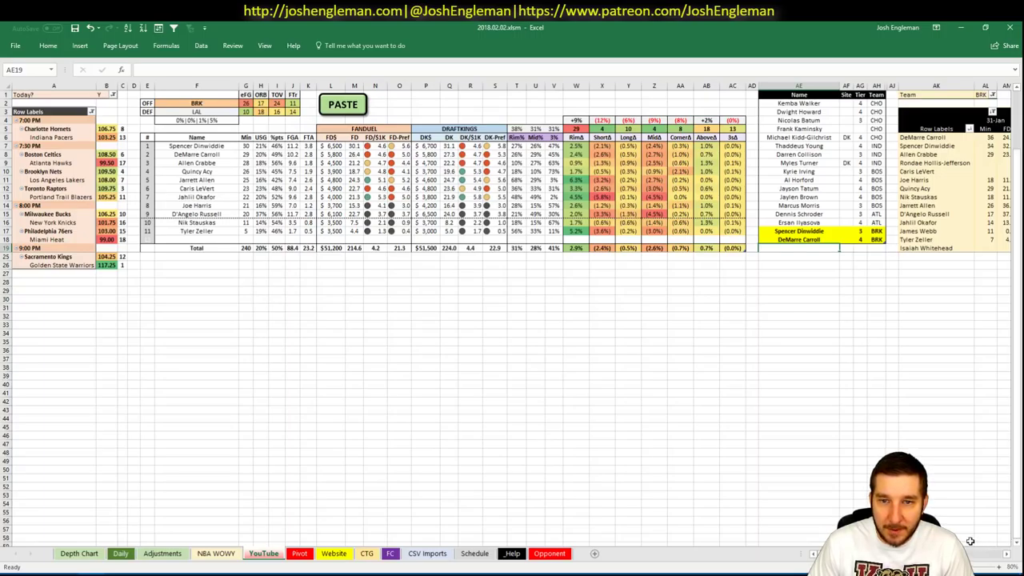
pyautogui.hscroll(5, 513, 320)
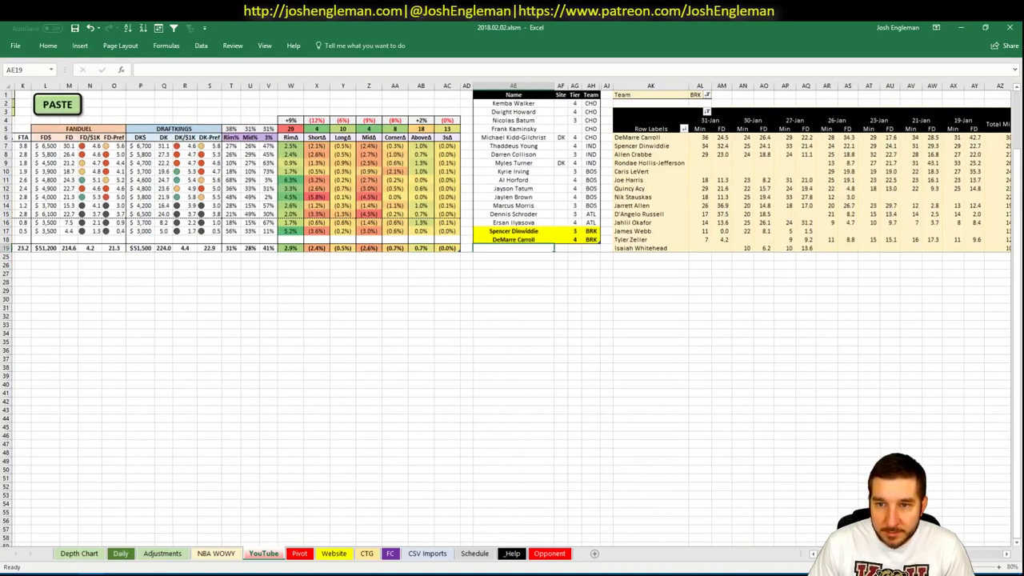
pyautogui.hscroll(2, 512, 320)
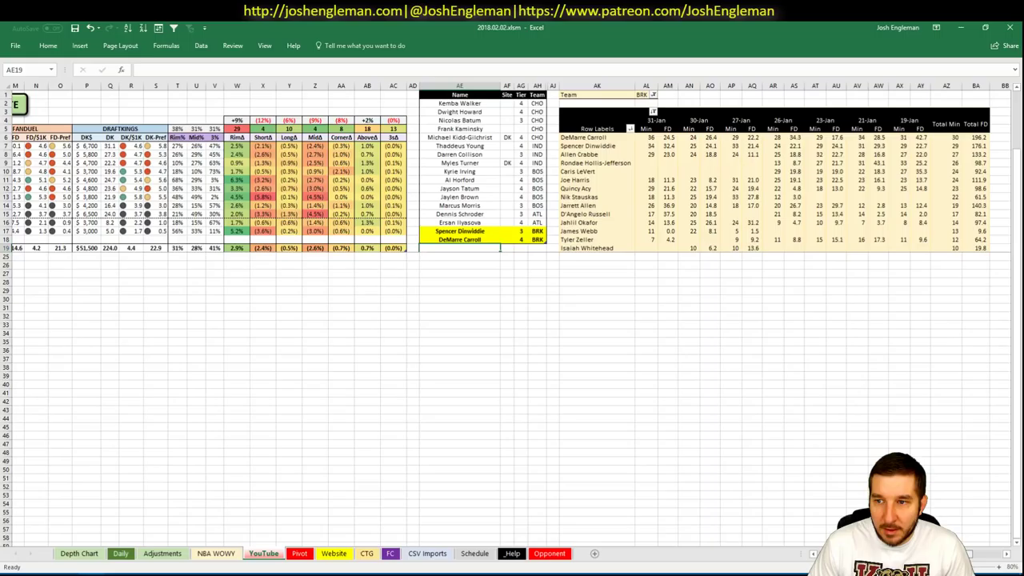
pyautogui.hscroll(-6, 500, 248)
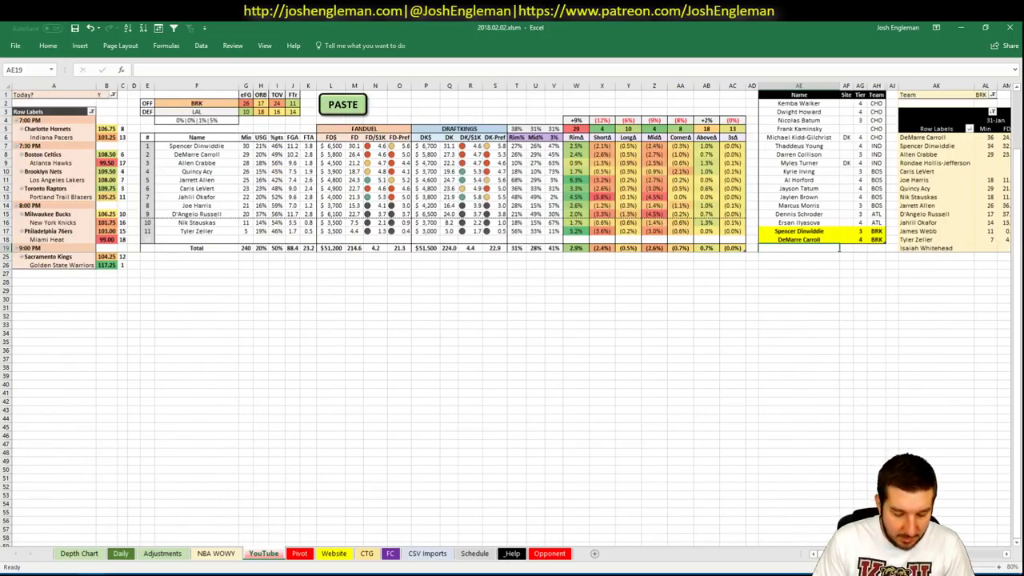
pyautogui.write('Quincy Acy')
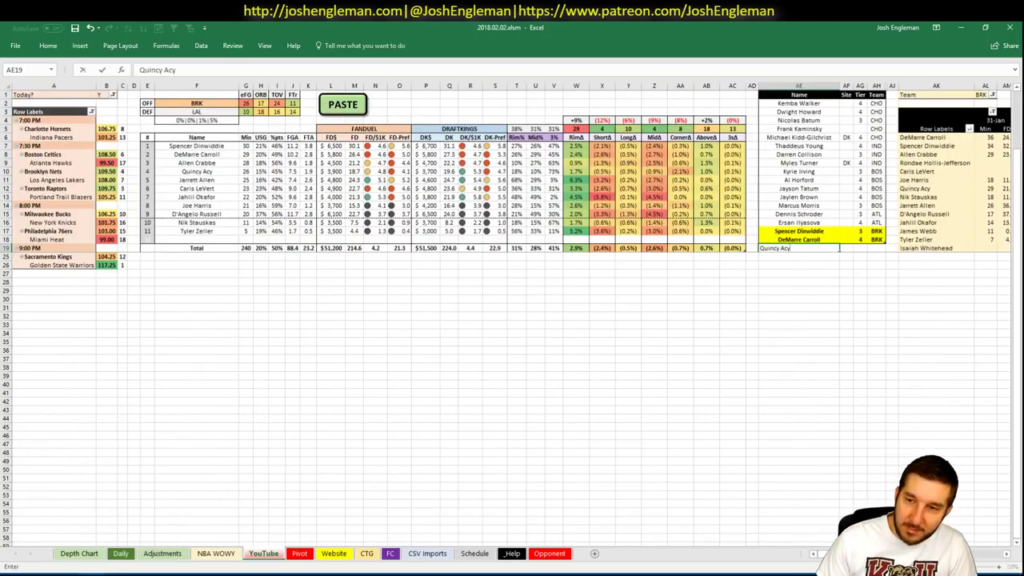
pyautogui.press('Tab')
pyautogui.press('Tab')
pyautogui.write('4')
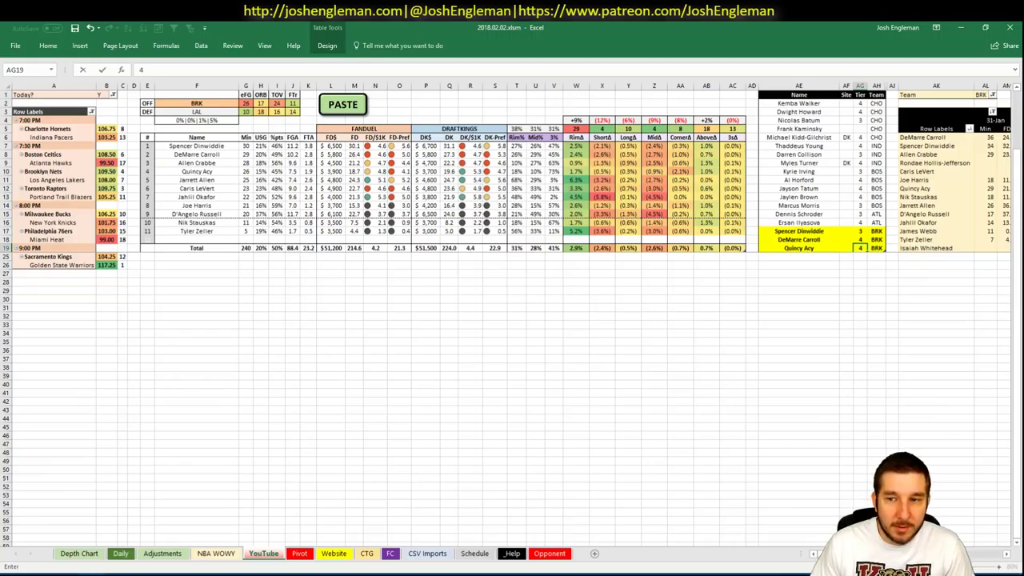
pyautogui.press('Return')
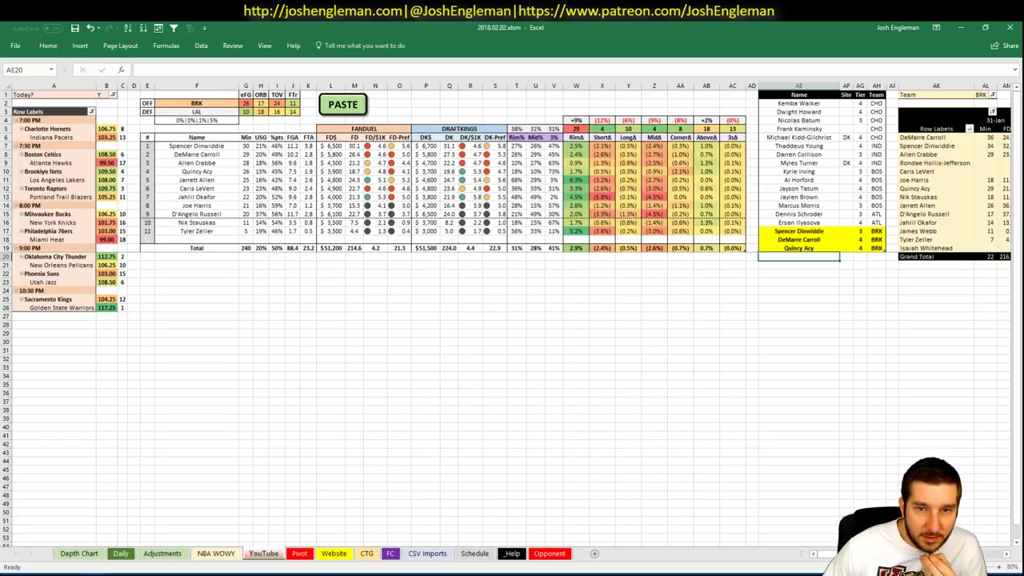
pyautogui.hscroll(6, 512, 320)
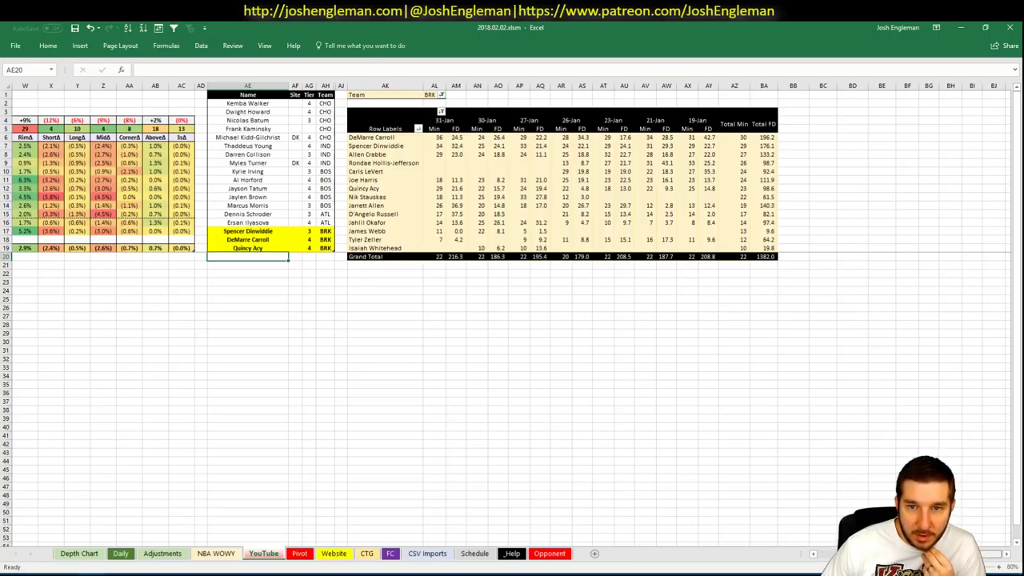
pyautogui.hscroll(-8, 651, 527)
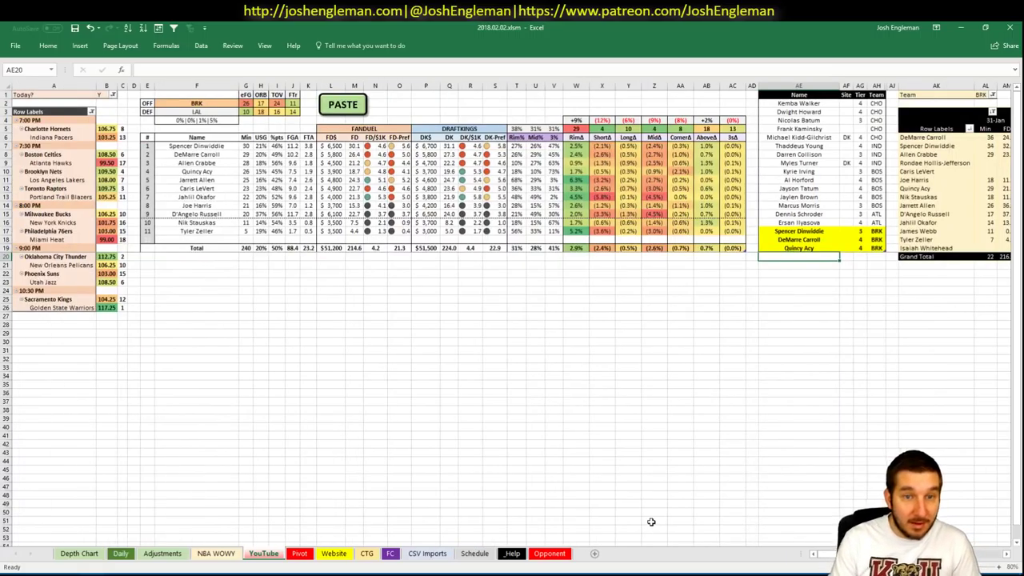
# - Add Jarrett Allen to the picks list with tier 3, leaving the site blank
pyautogui.write('Jarrett')
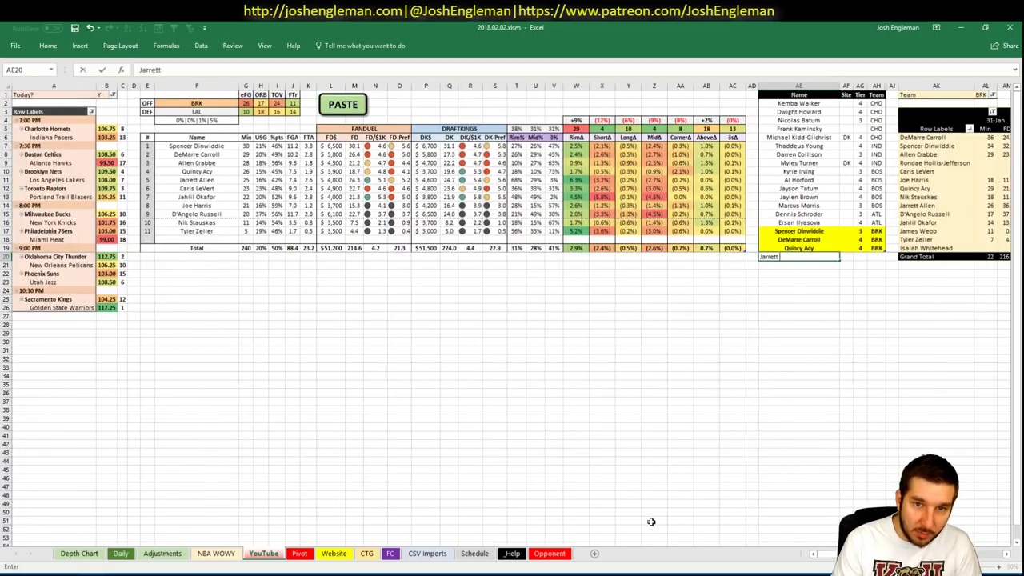
pyautogui.write(' Allen')
pyautogui.press('Tab')
pyautogui.press('Tab')
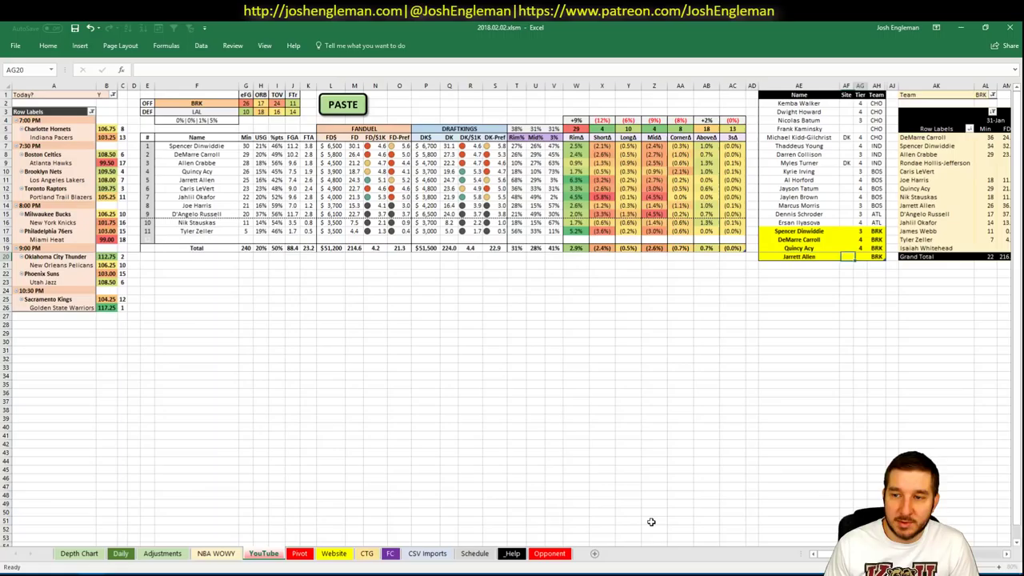
pyautogui.press('Return')
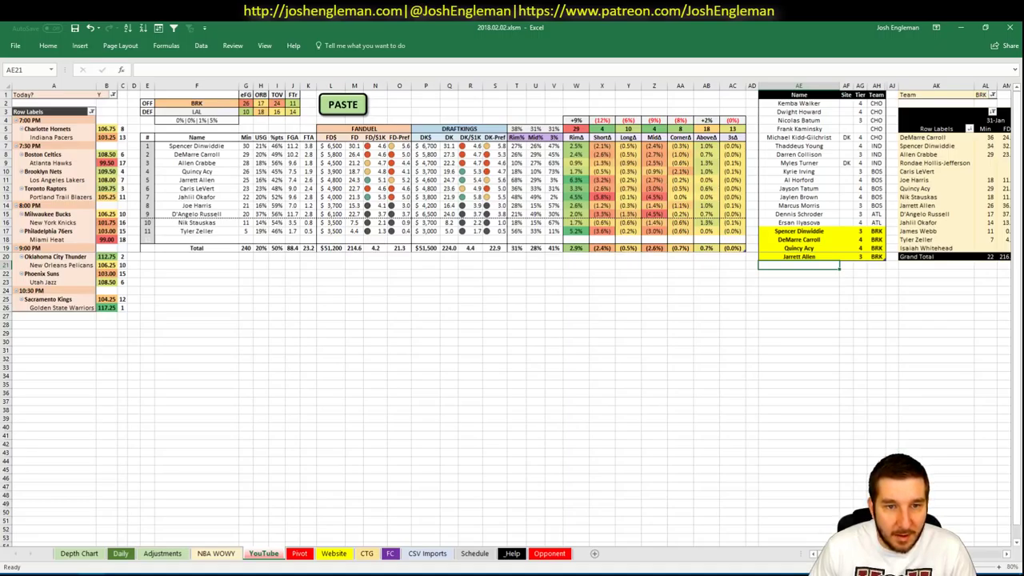
# - Check the BRK players' recent games against their projections, and set the matchup table's offensive team to LAL
pyautogui.hscroll(5, 512, 320)
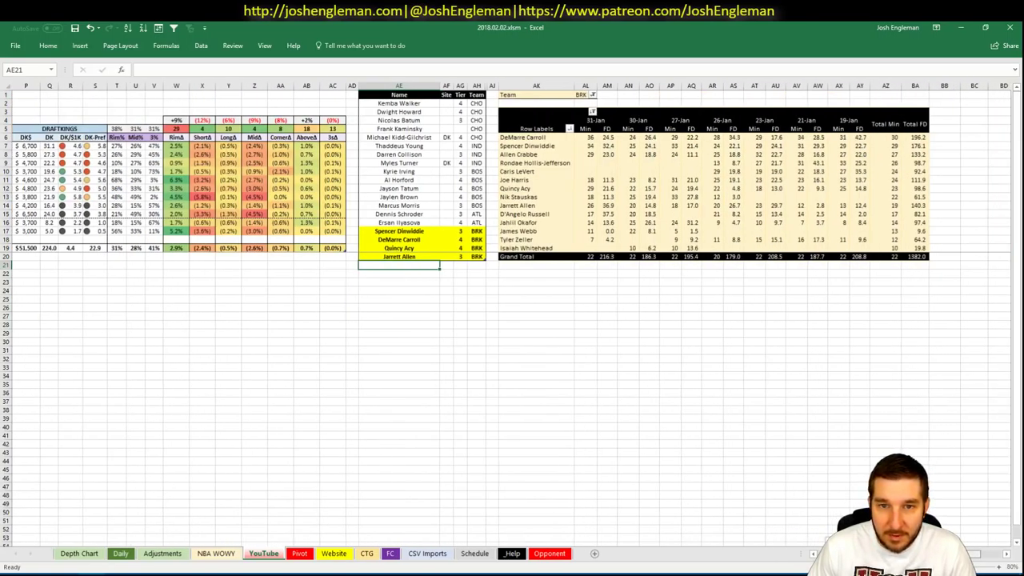
pyautogui.hscroll(-5, 773, 544)
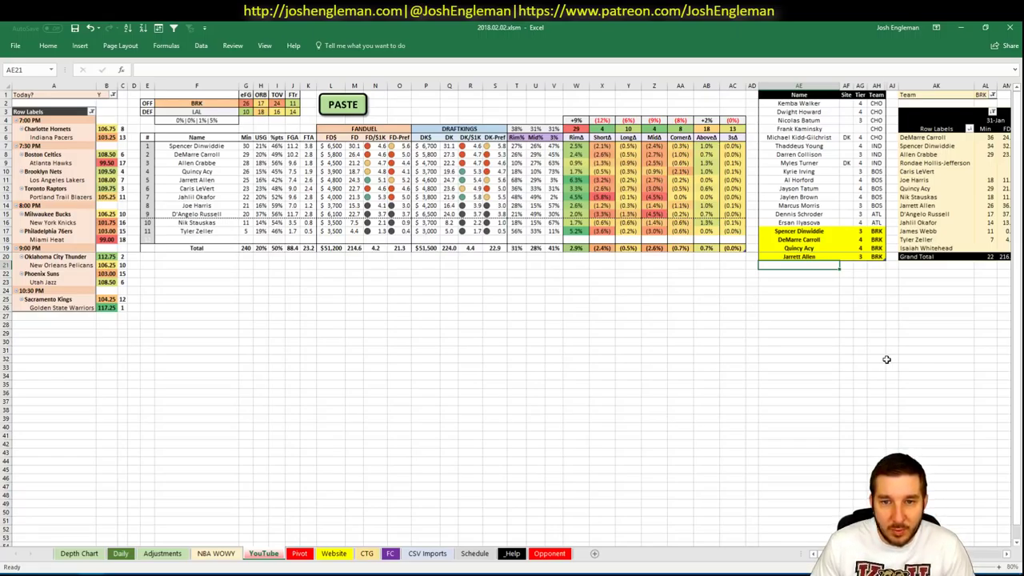
pyautogui.hscroll(5, 512, 312)
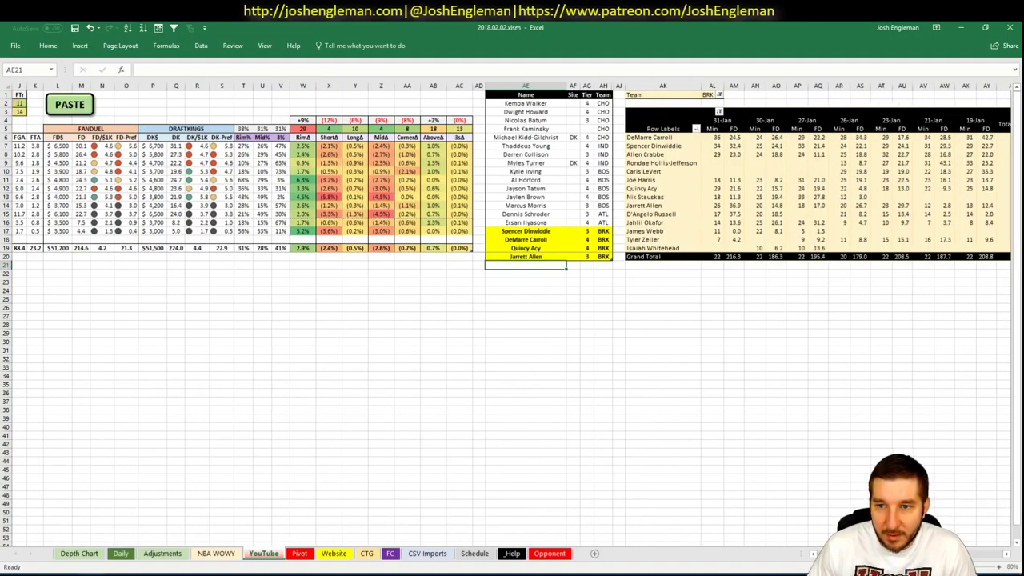
pyautogui.hscroll(-5, 512, 312)
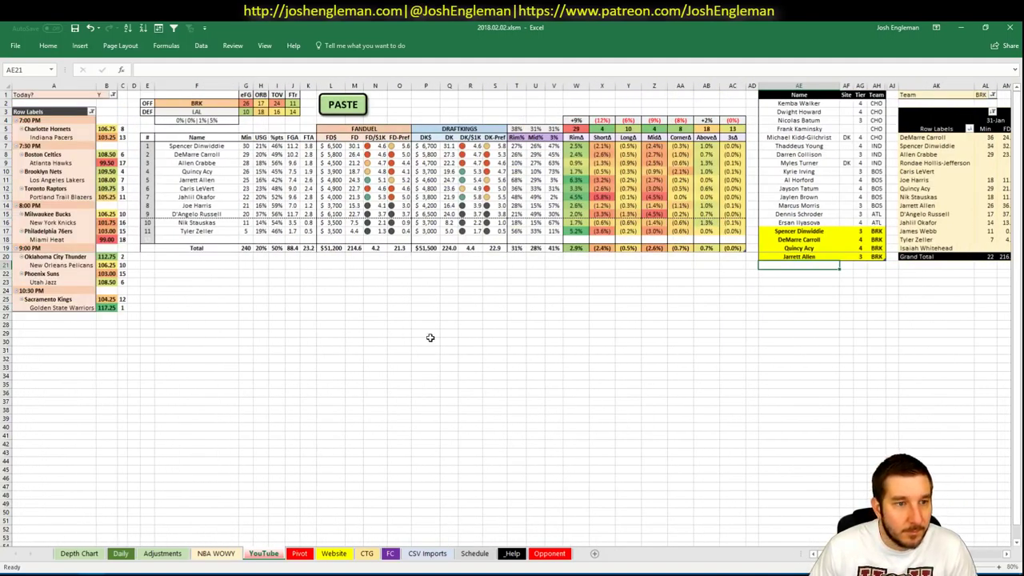
pyautogui.click(210, 104)
pyautogui.write('LAL')
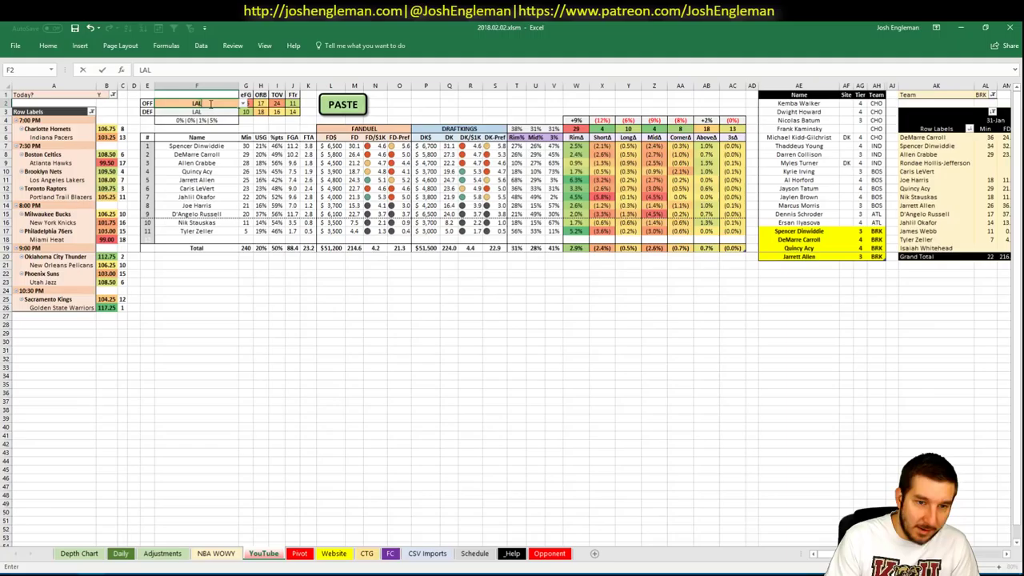
pyautogui.press('Return')
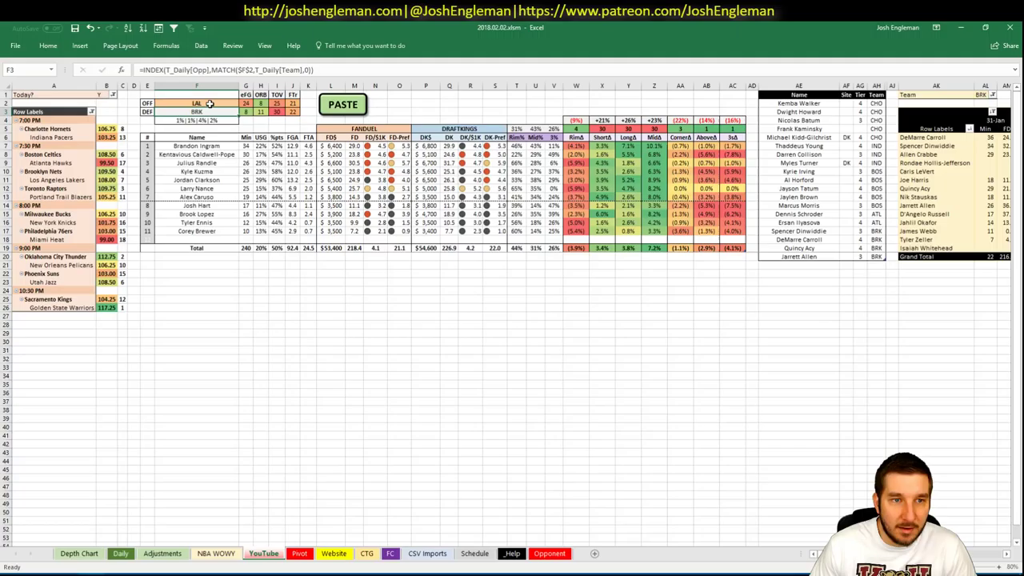
# - Set the Team filter of the game-by-game pivot table to LAL and look over the players' recent minutes and FanDuel points
pyautogui.click(983, 95)
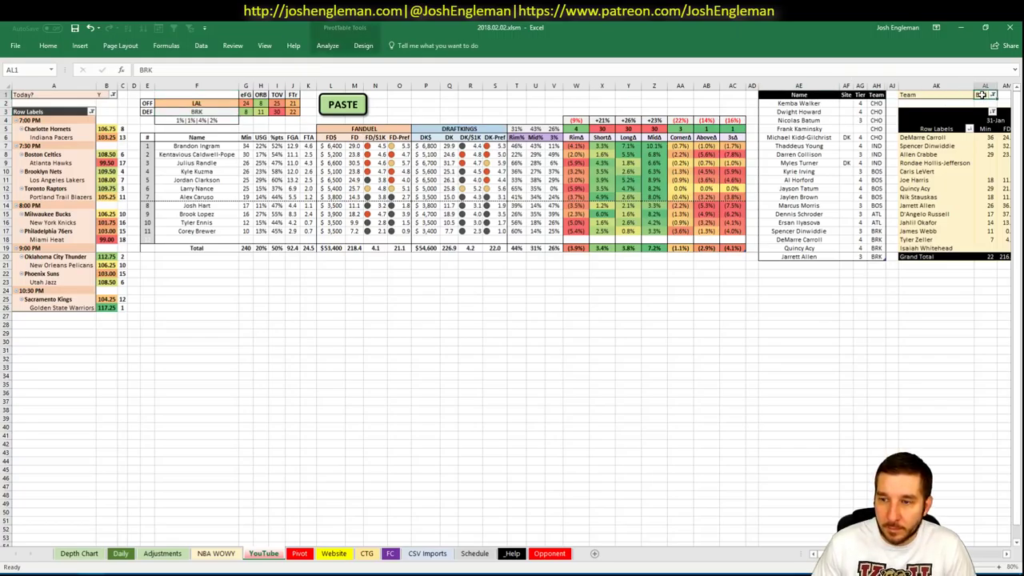
pyautogui.write('LAL')
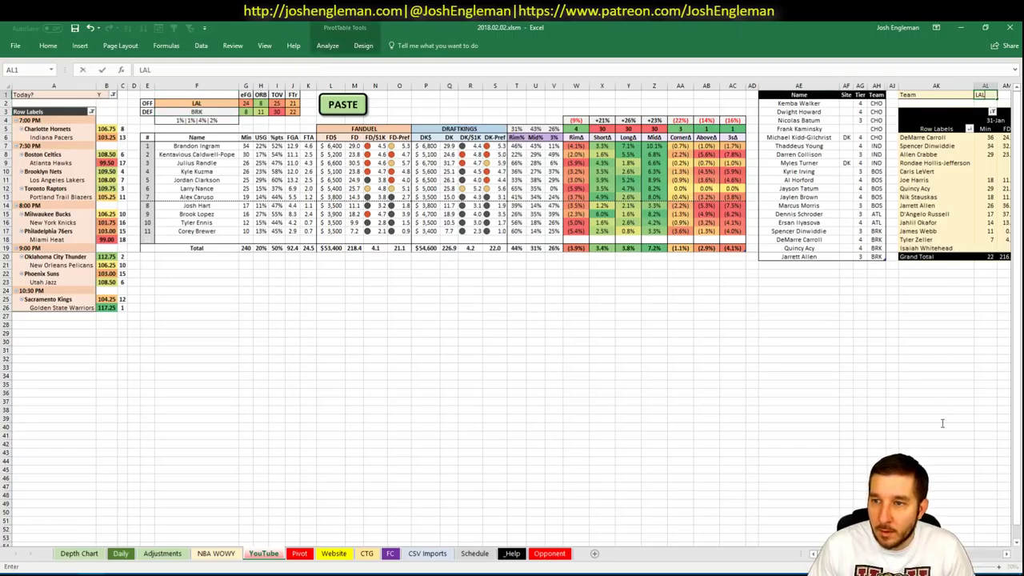
pyautogui.press('Return')
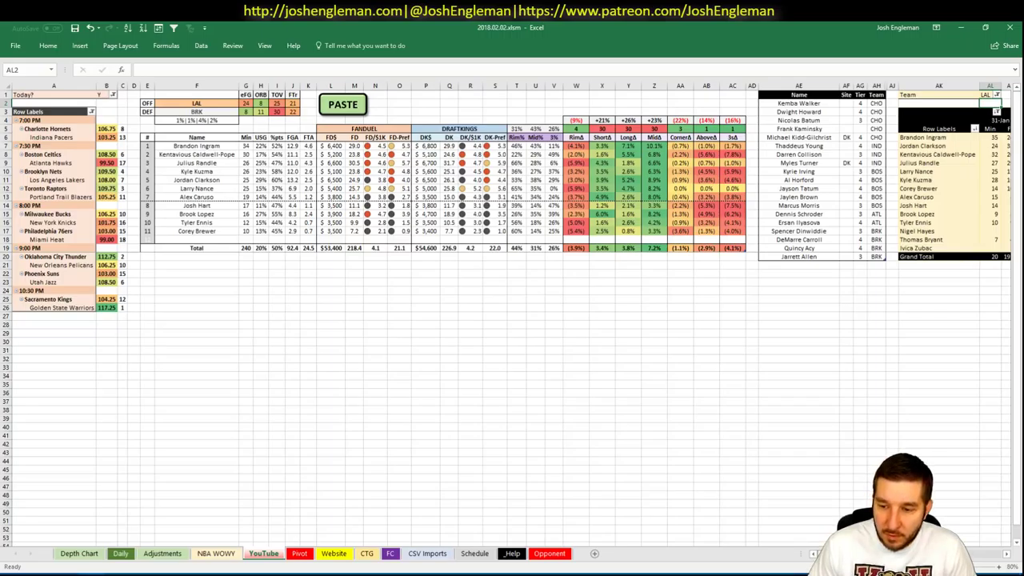
pyautogui.hscroll(6, 512, 320)
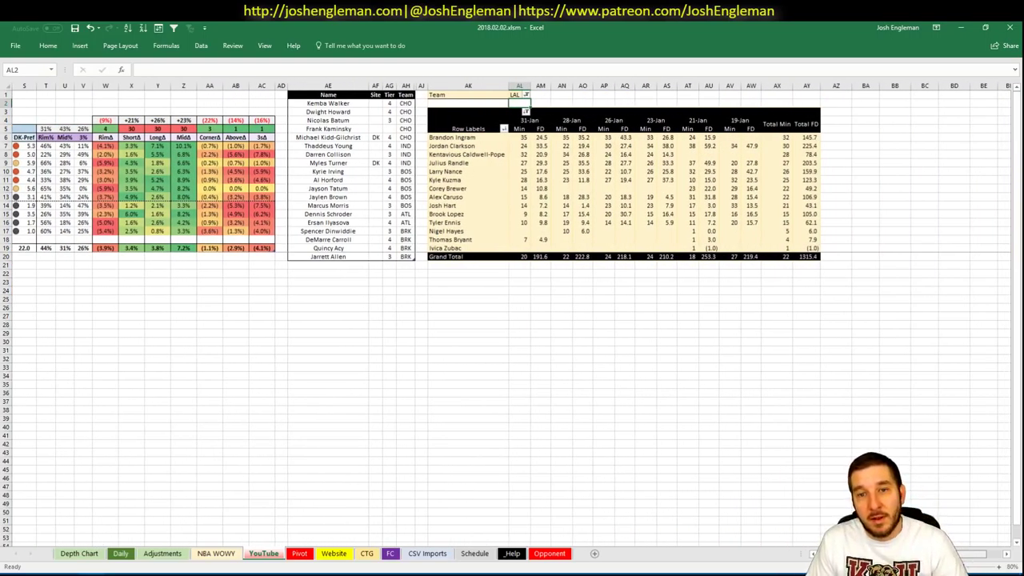
pyautogui.hscroll(1, 512, 321)
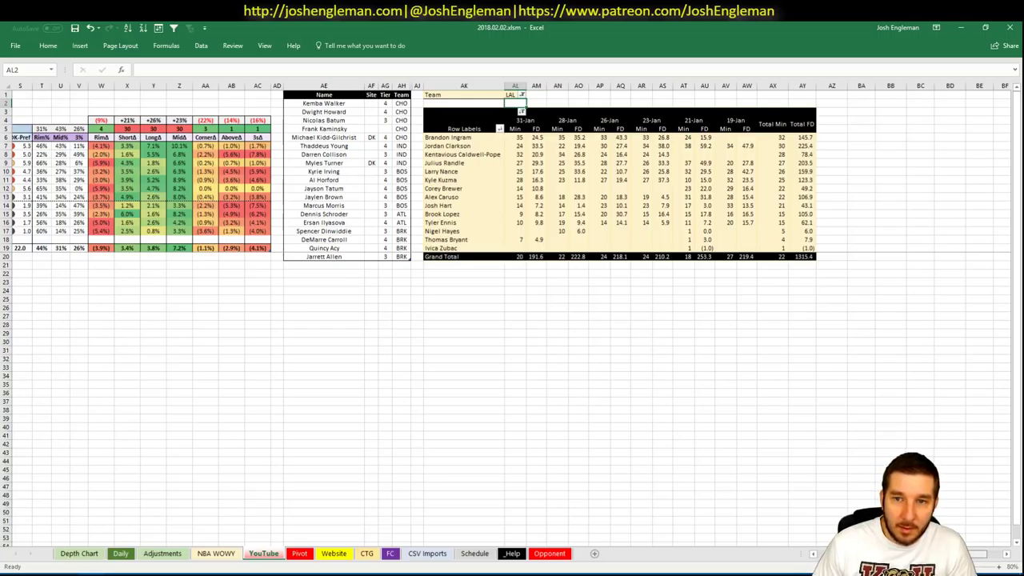
pyautogui.hscroll(-6, 587, 515)
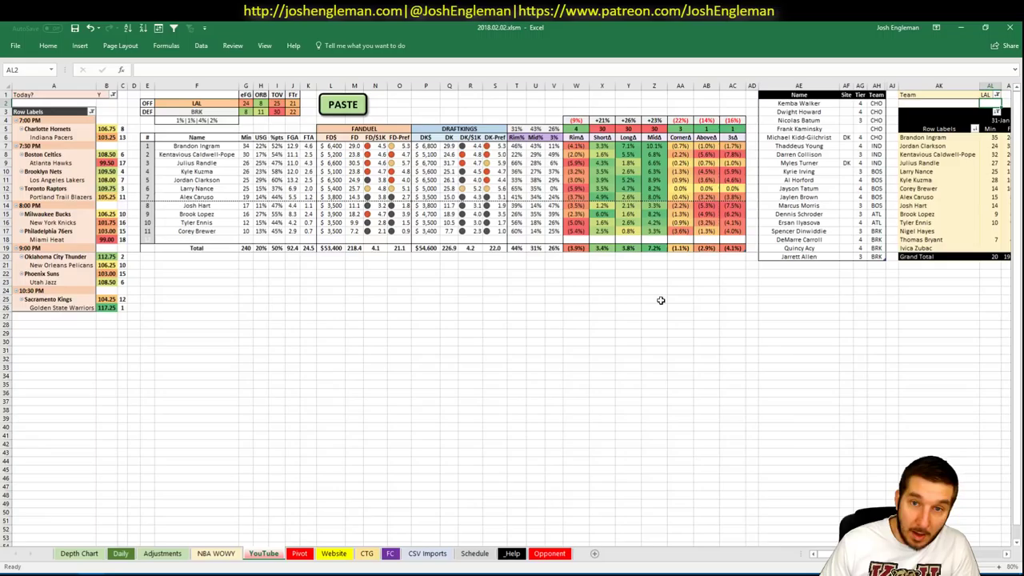
# - Add Brandon Ingram to the picks list with tier 3 and no site
pyautogui.click(783, 264)
pyautogui.write('B')
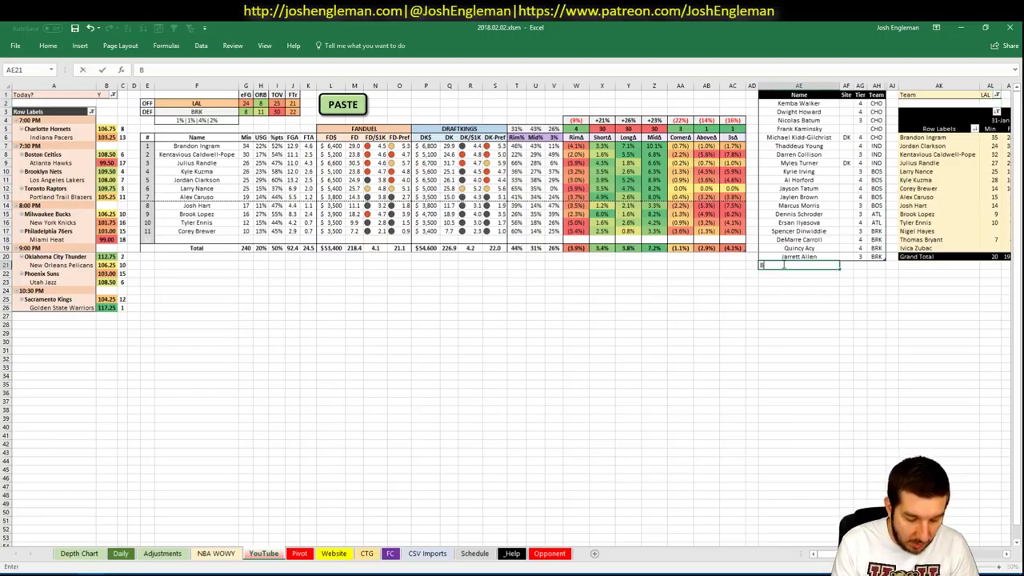
pyautogui.write('randon Ingram')
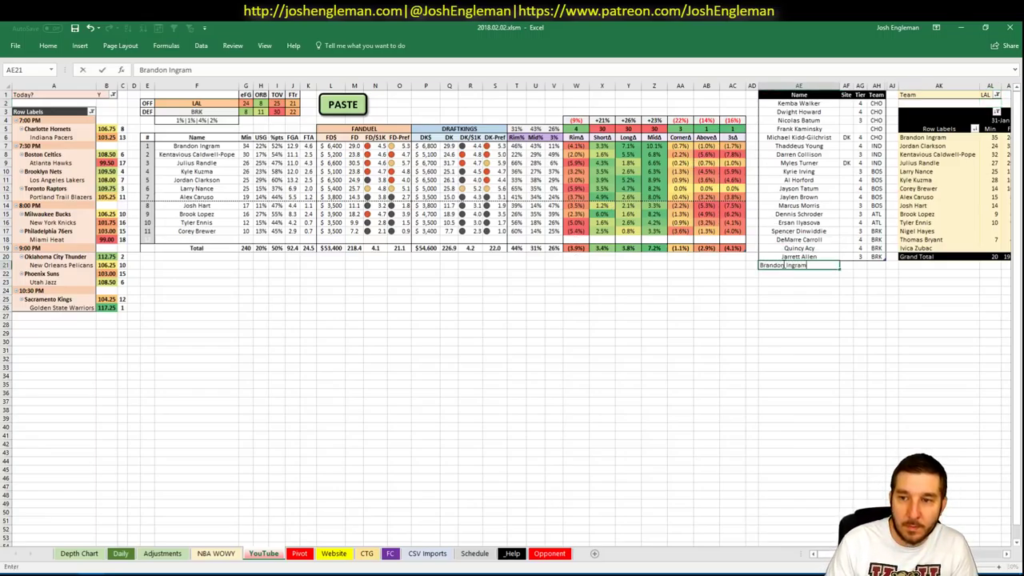
pyautogui.press('Tab')
pyautogui.press('Tab')
pyautogui.write('3')
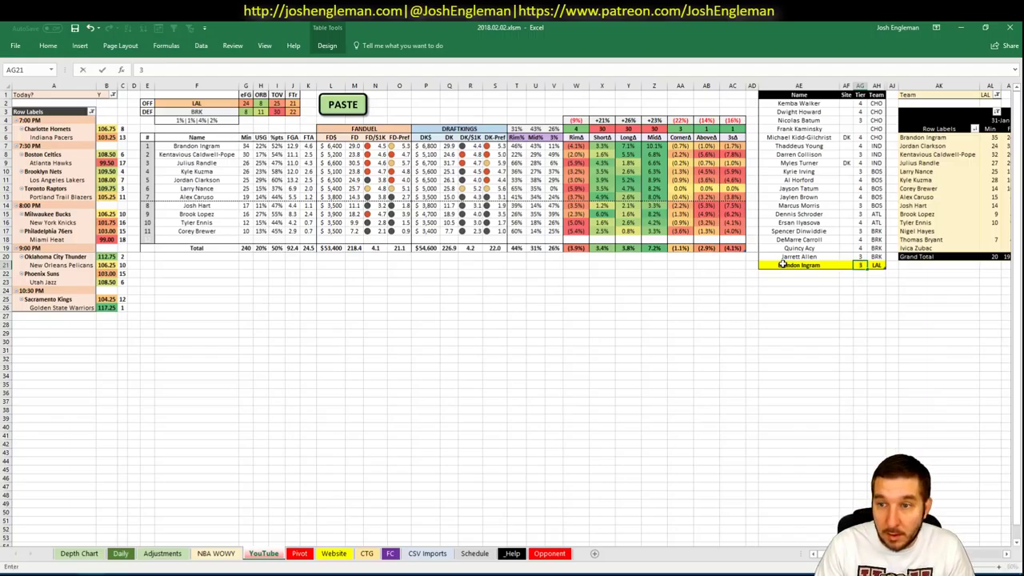
pyautogui.press('Return')
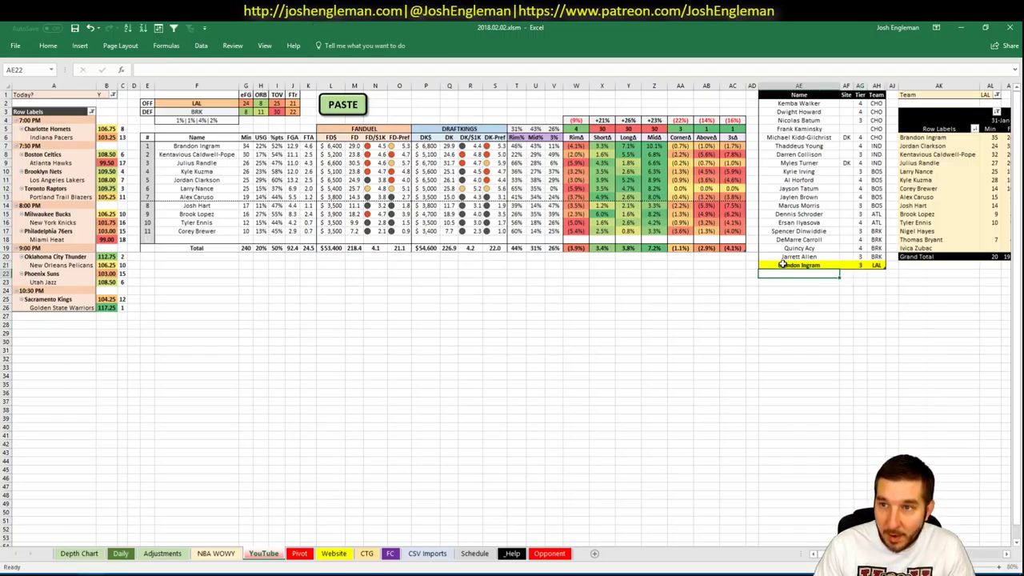
# - Set Frank Kaminsky's tier in the picks list to 3
pyautogui.click(862, 128)
pyautogui.write('3')
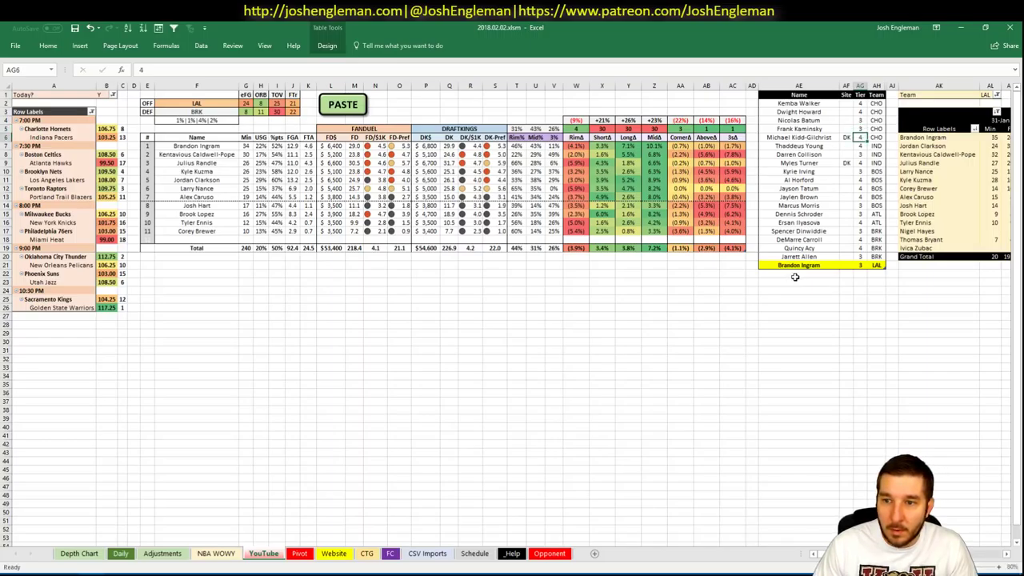
pyautogui.click(796, 274)
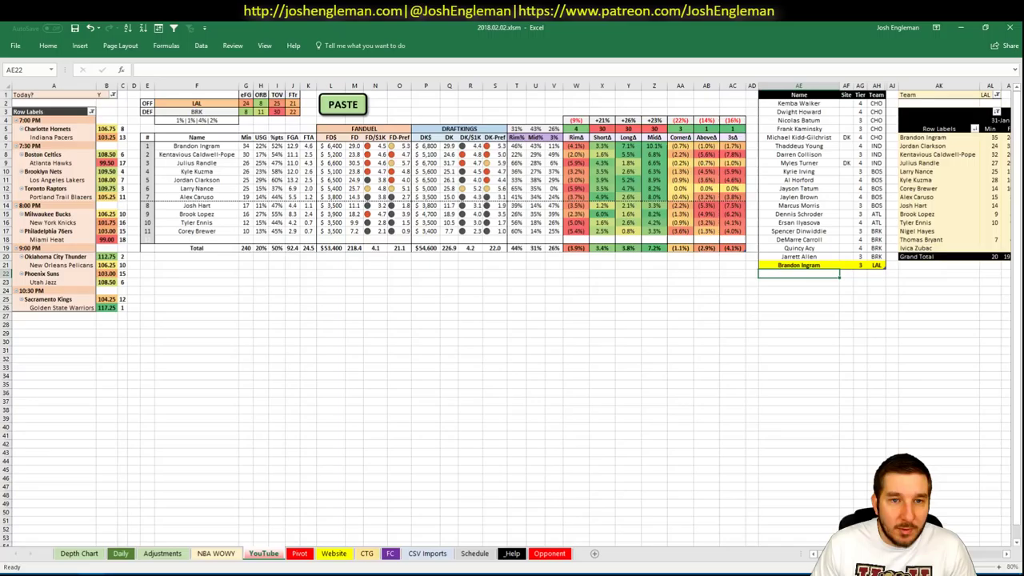
# - Check the LAL game-by-game table, and add Kentavious Caldwell-Pope to the picks list with tier 3 and no site
pyautogui.hscroll(8, 978, 560)
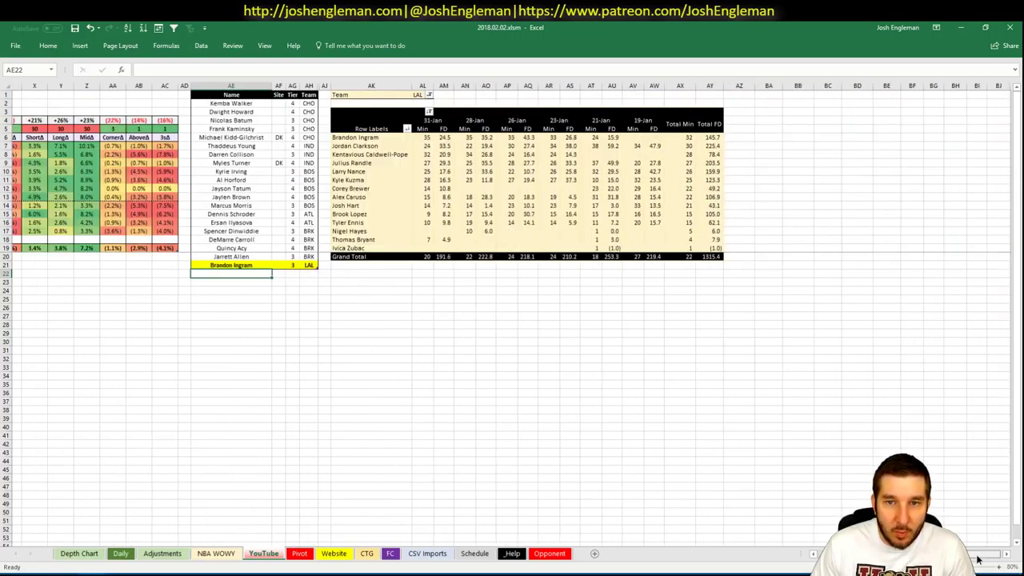
pyautogui.hscroll(-8, 978, 560)
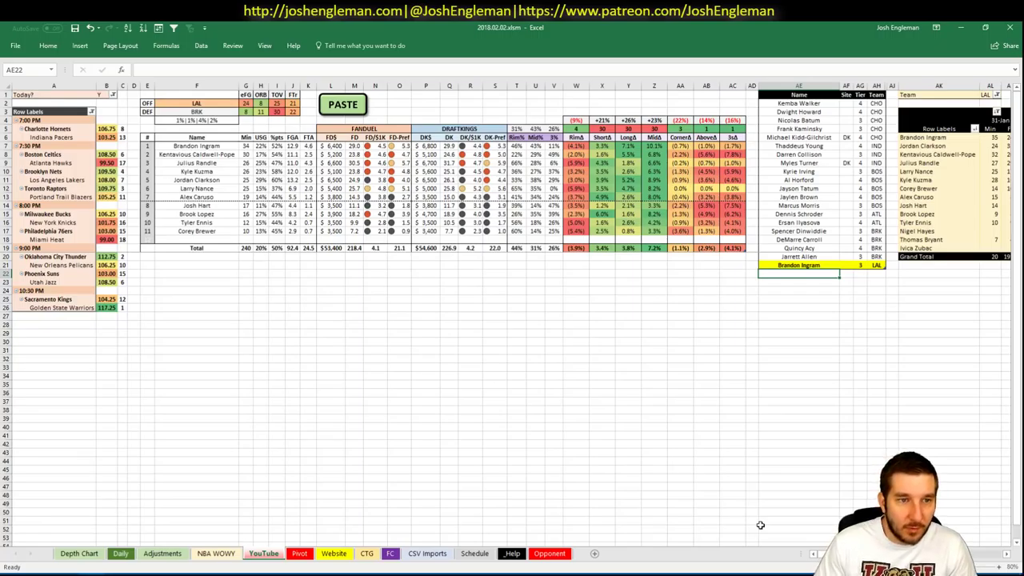
pyautogui.write('Ken')
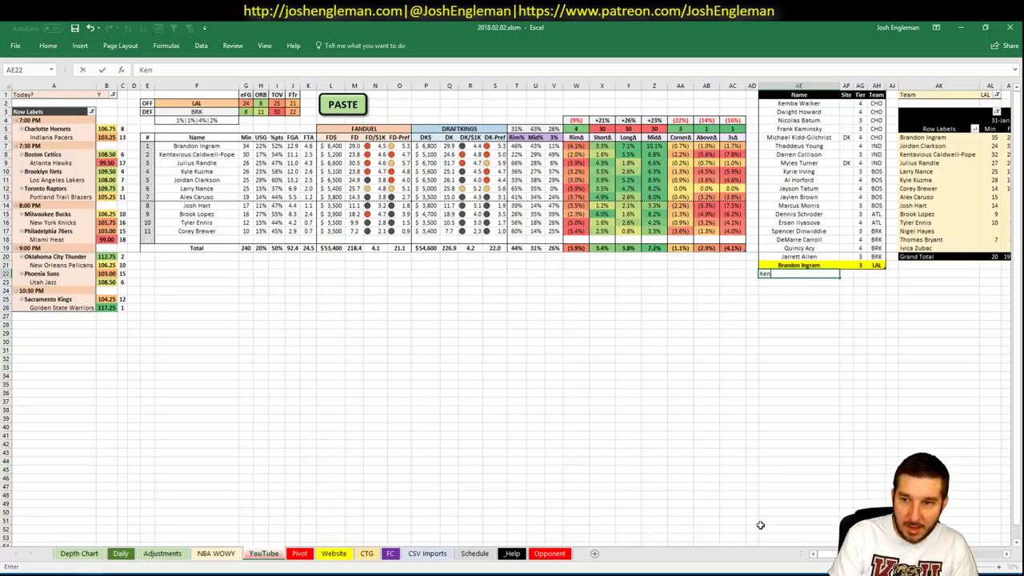
pyautogui.write('taviou')
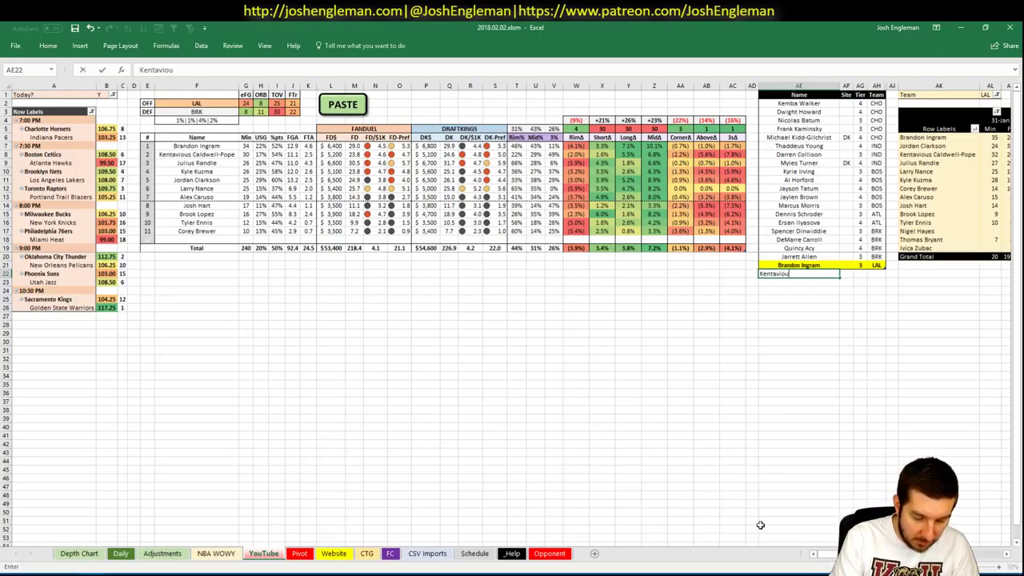
pyautogui.write('s Caldwell-Pope')
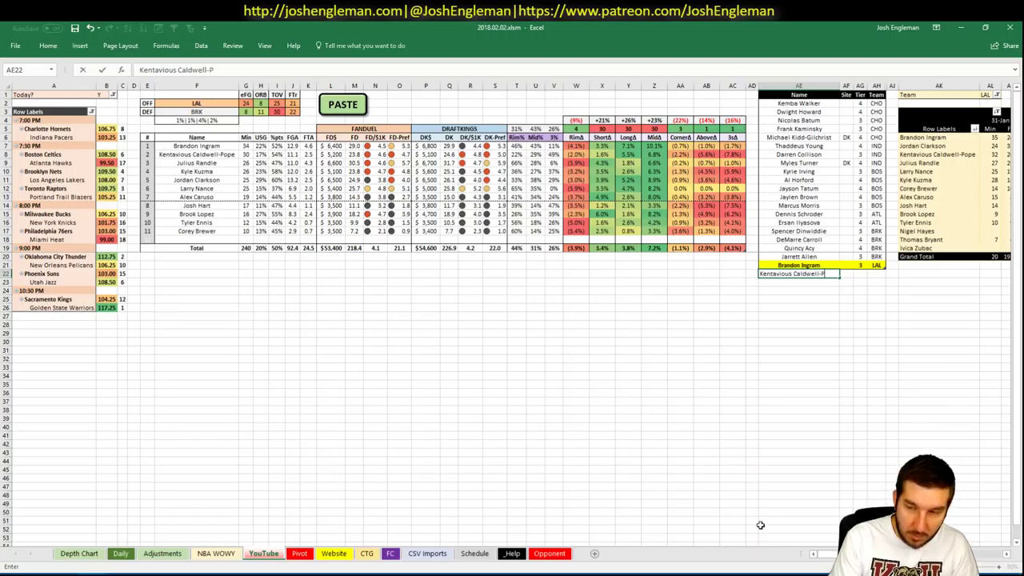
pyautogui.press('Tab')
pyautogui.press('Tab')
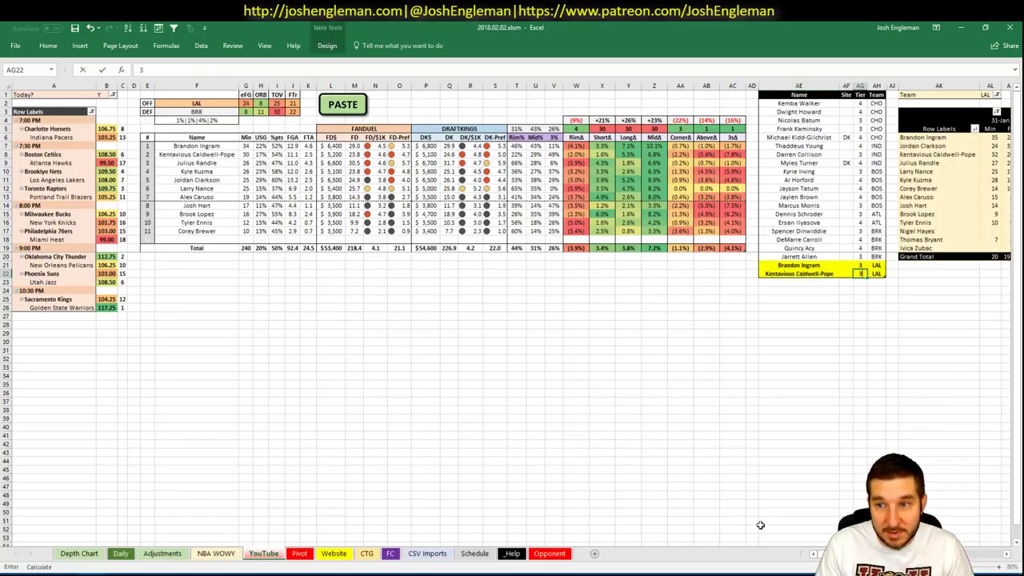
pyautogui.press('Return')
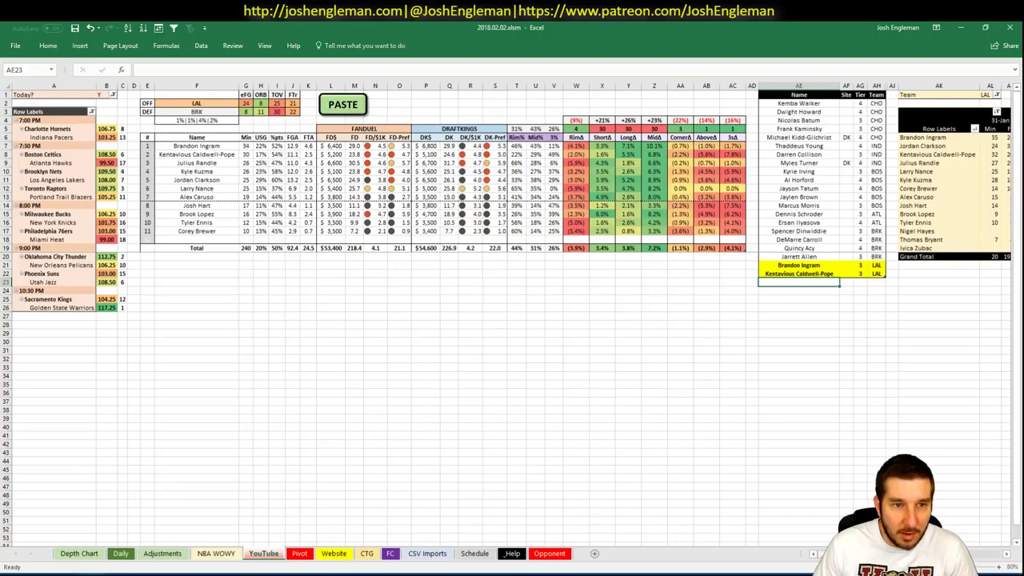
# - Review the LAL players' recent games, and enter Julius Randle as the next name in the picks list
pyautogui.hscroll(6, 512, 312)
pyautogui.hscroll(1, 512, 312)
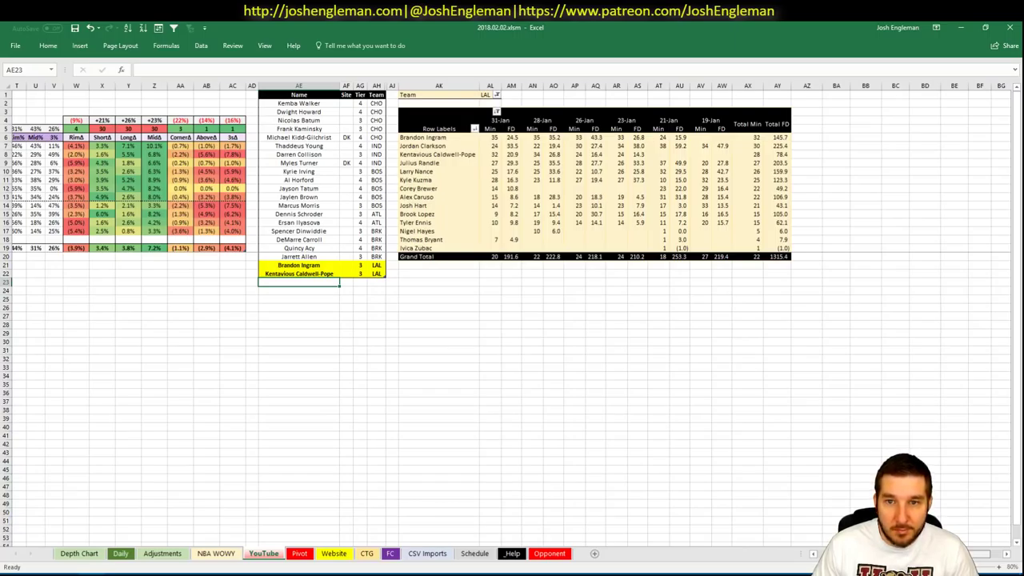
pyautogui.hscroll(-7, 752, 488)
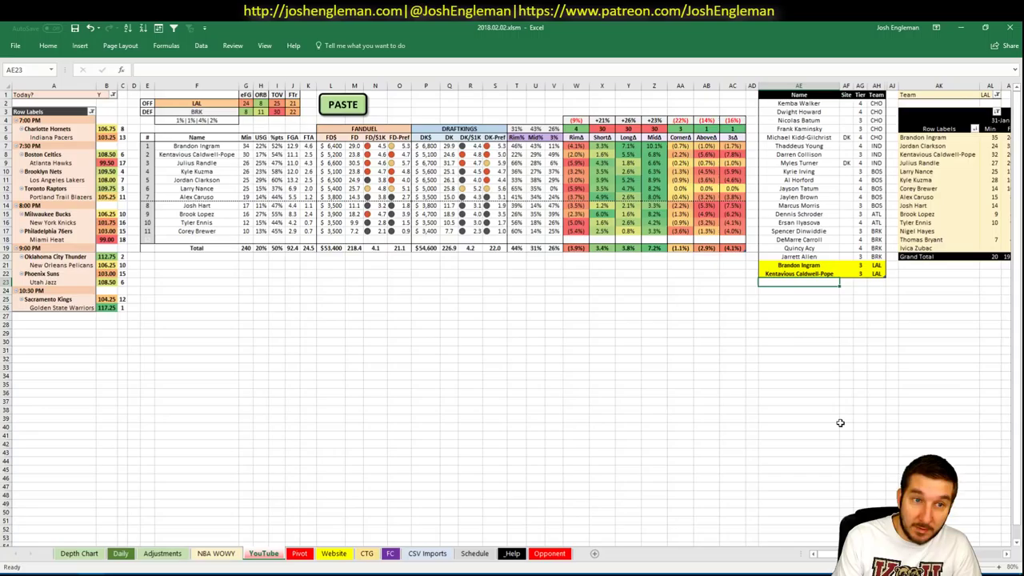
pyautogui.write('Julius Randle')
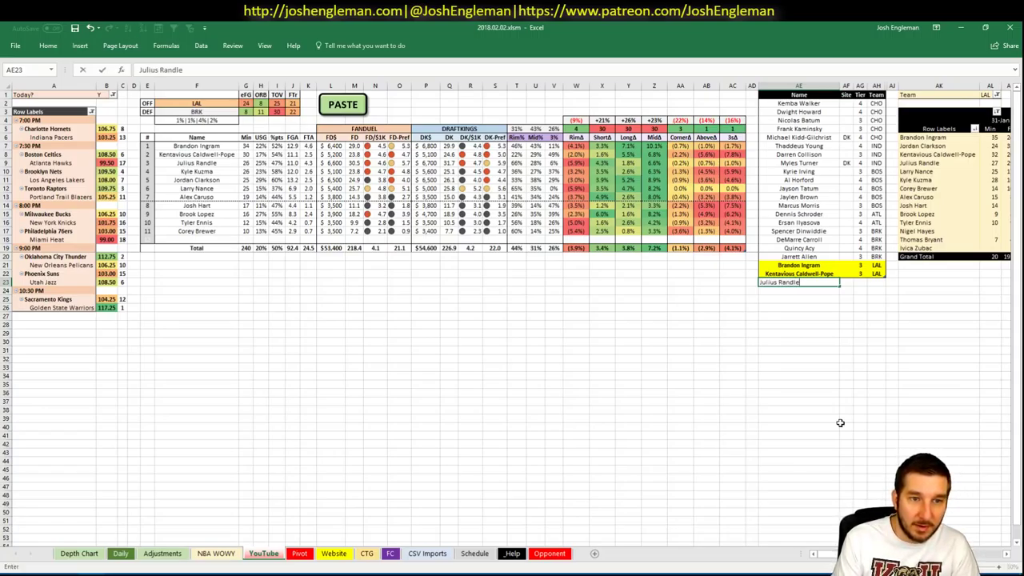
pyautogui.press('Tab')
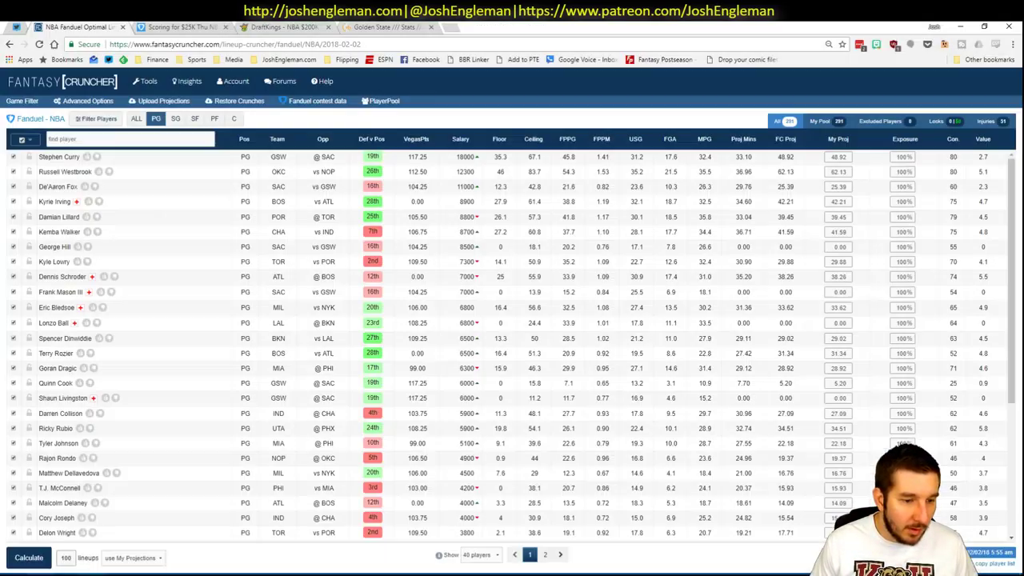
# - Switch to the Cleaning the Glass site in Chrome, search its players for Randle, and open Chasson Randle's stats page
pyautogui.hotkey('alt', 'Tab')
pyautogui.click(370, 27)
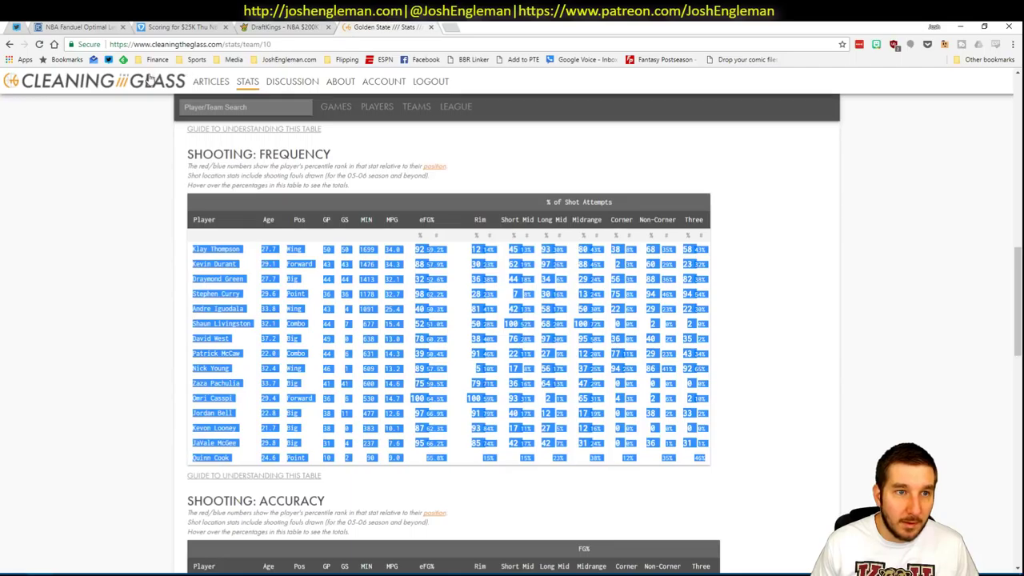
pyautogui.click(210, 108)
pyautogui.write('cha')
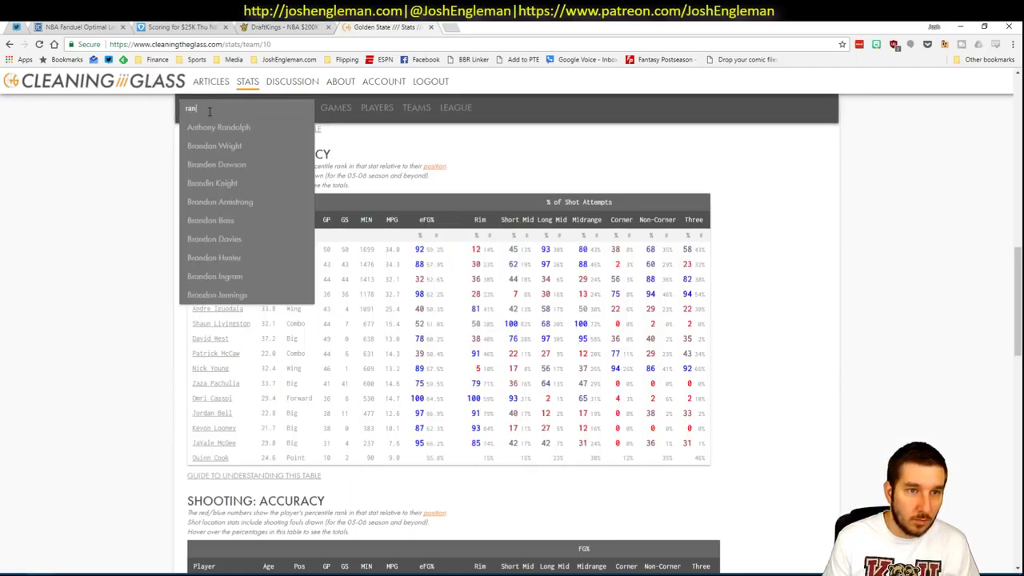
pyautogui.press('Return')
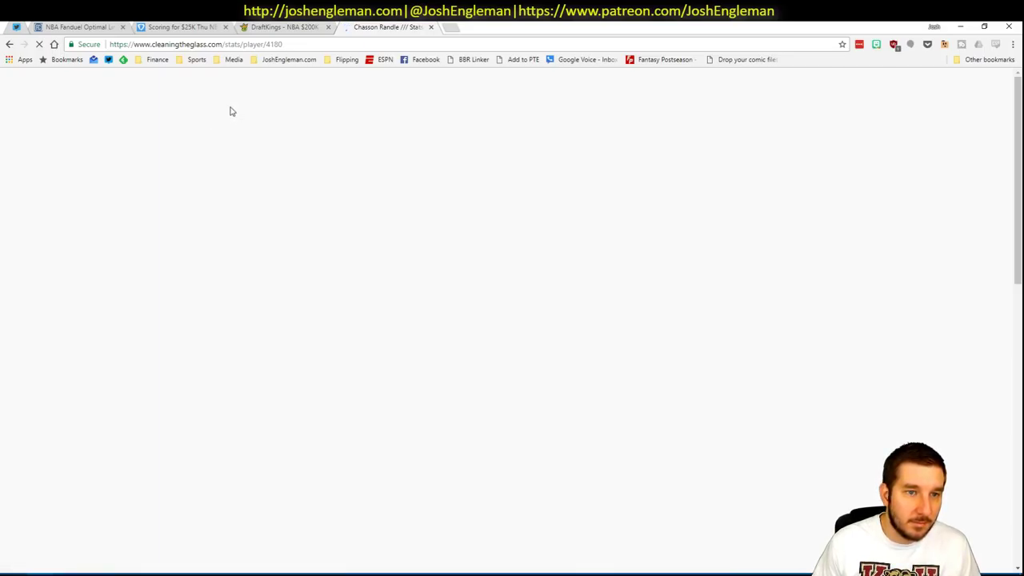
# - Leave Chasson Randle's page, search the site's players for randle again, and open Julius Randle's stats page
pyautogui.click(9, 44)
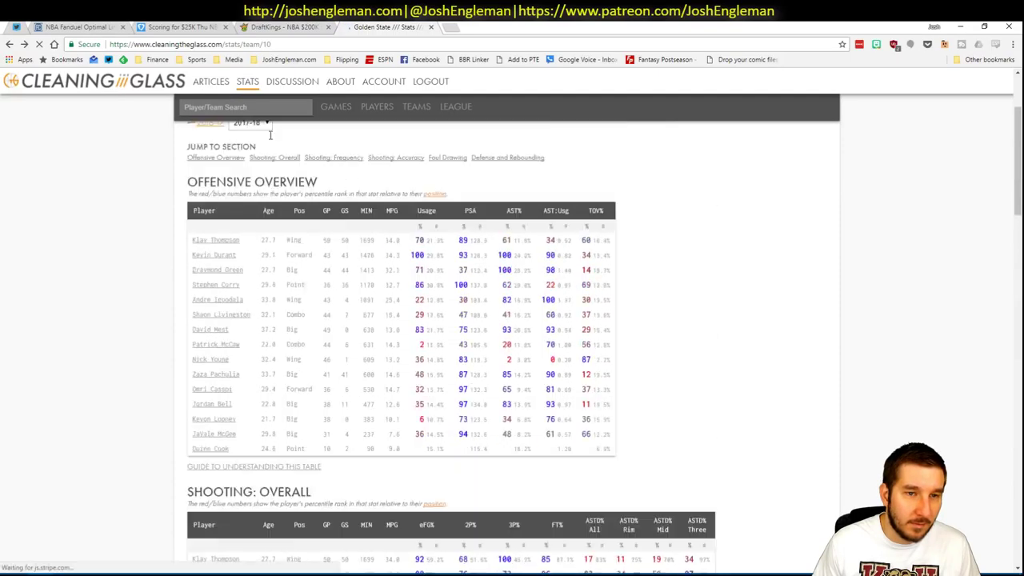
pyautogui.click(187, 109)
pyautogui.write('randle')
pyautogui.press('Down')
pyautogui.press('Down')
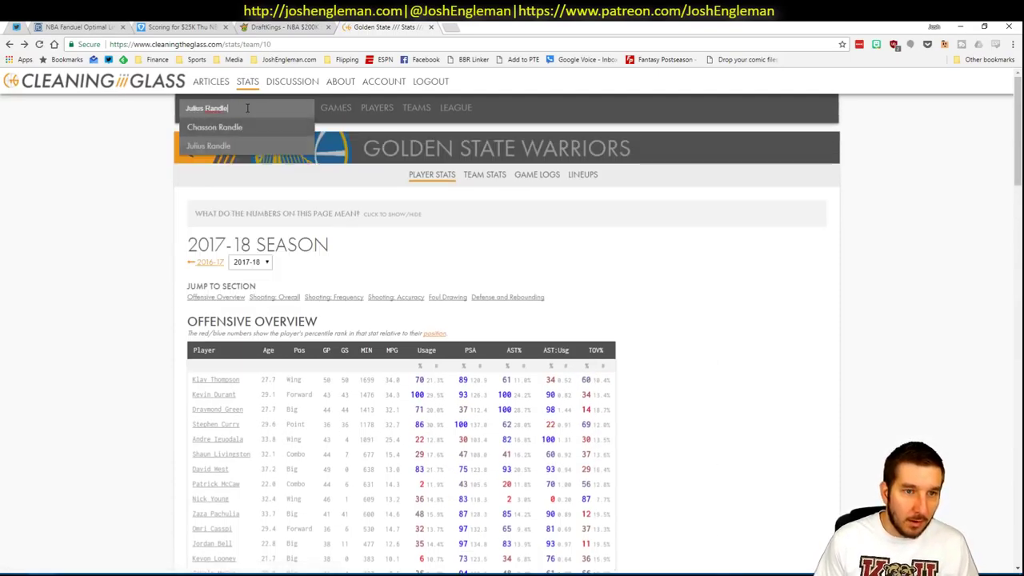
pyautogui.press('Return')
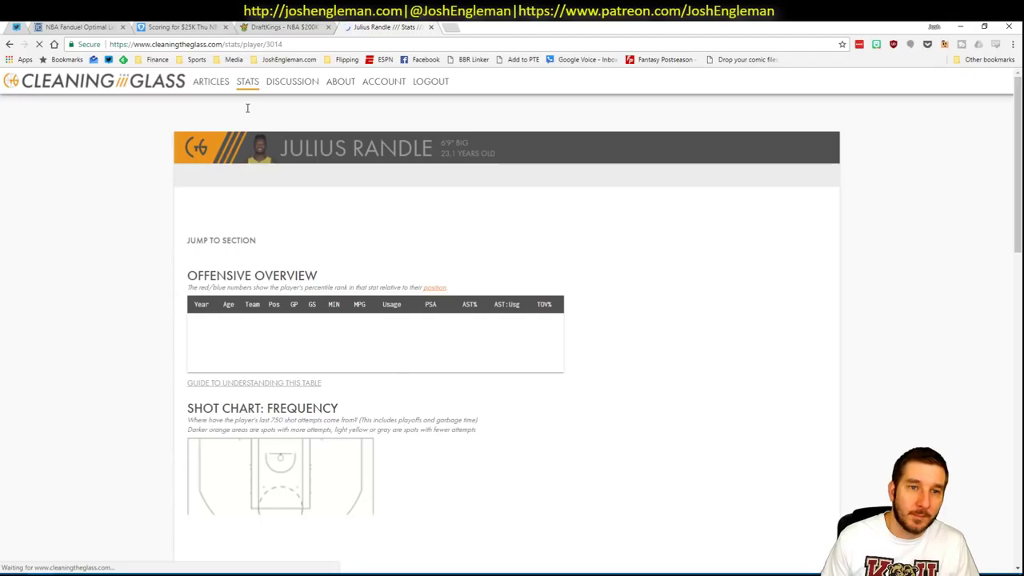
# - Open Julius Randle's on/off stats and show the position stats in the team efficiency table
pyautogui.click(484, 177)
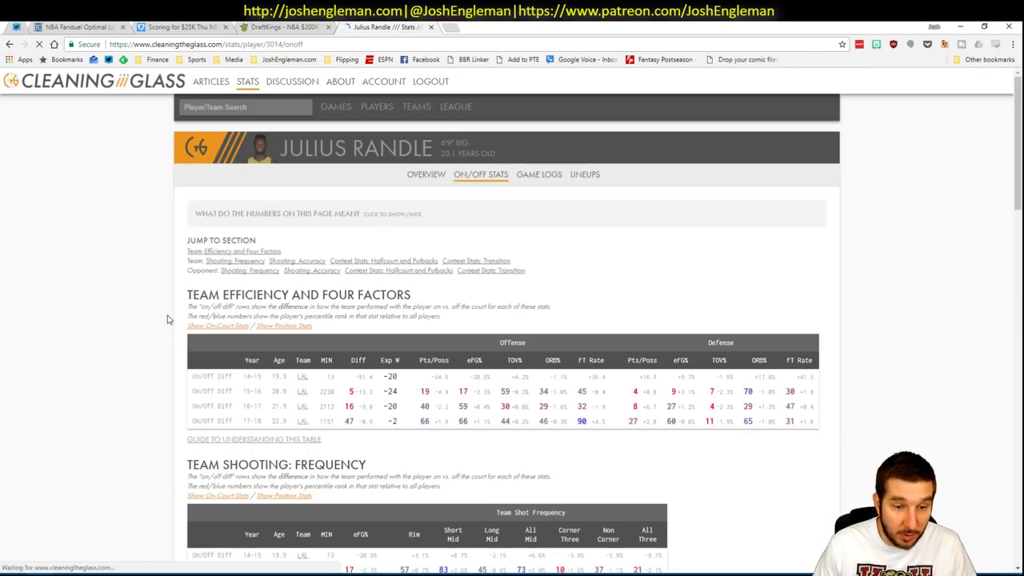
pyautogui.scroll(-2, 192, 312)
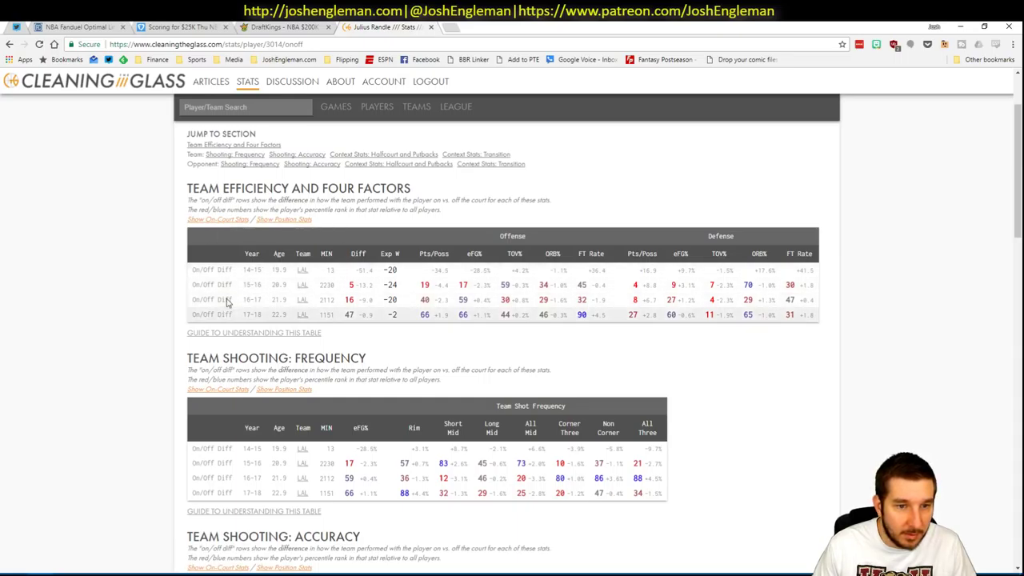
pyautogui.click(284, 220)
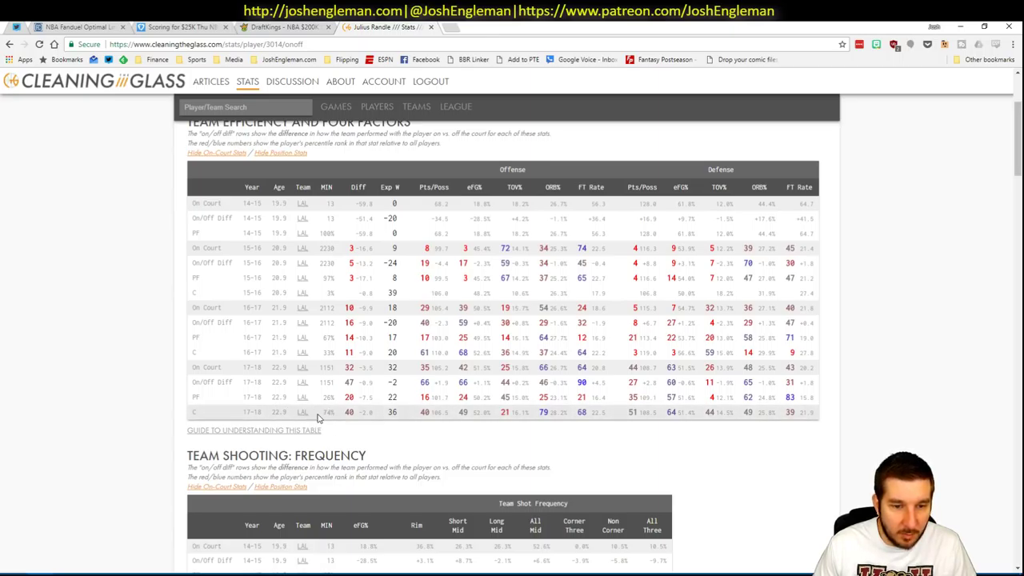
# - Switch back to the Excel workbook and set Julius Randle's tier in the picks list to 3
pyautogui.hotkey('alt', 'Tab')
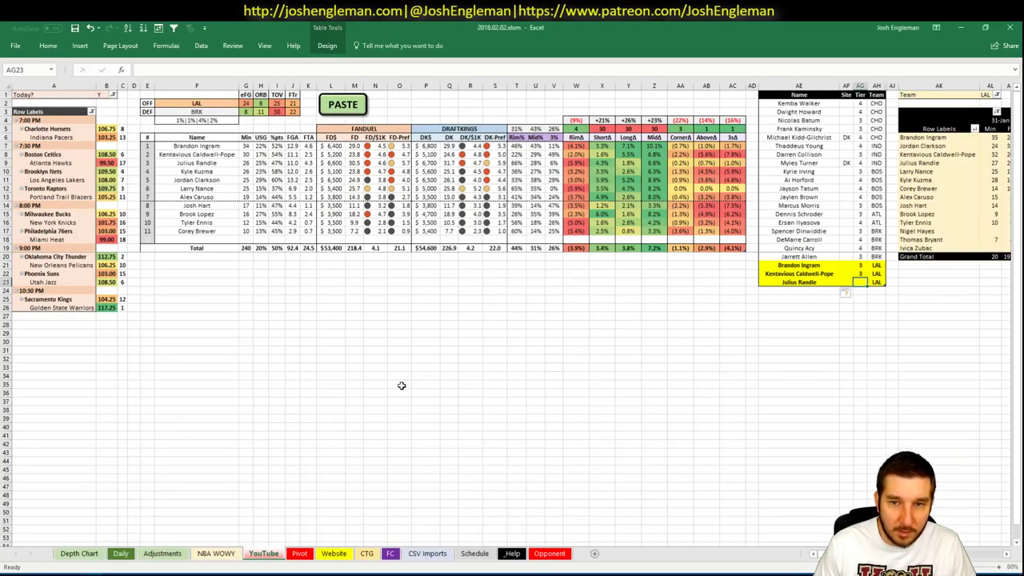
pyautogui.click(860, 282)
pyautogui.write('3')
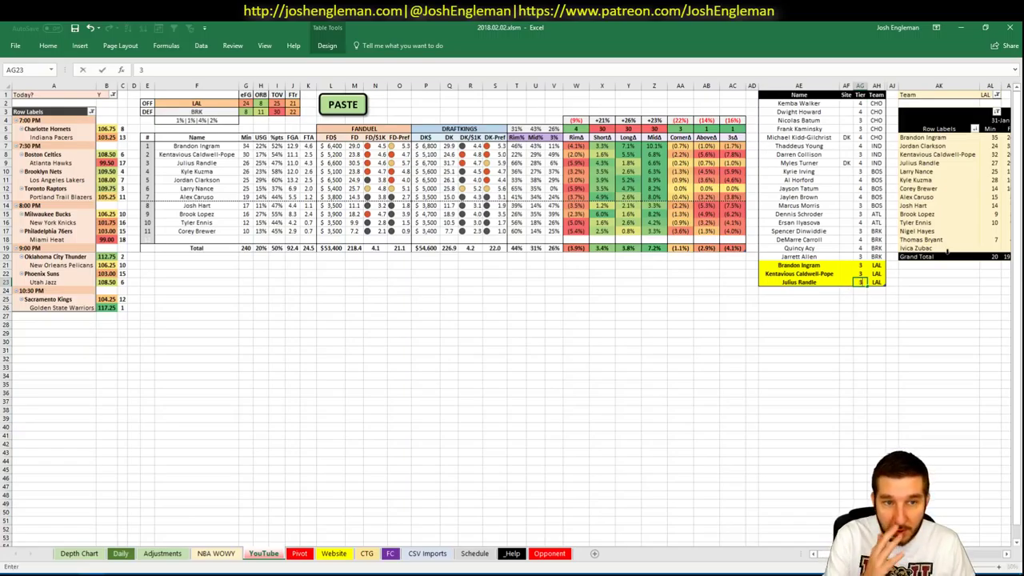
pyautogui.press('Return')
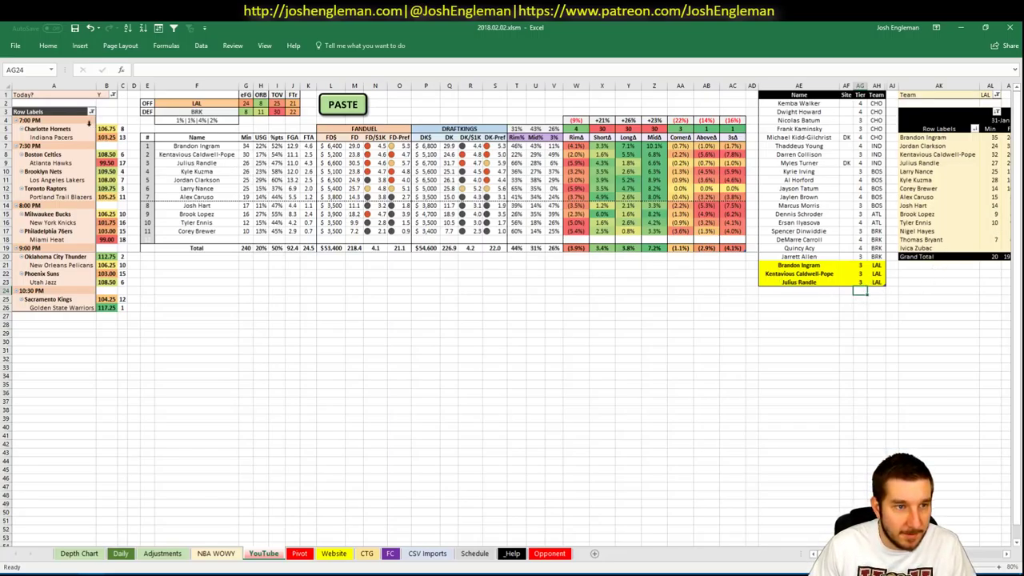
# - Check the LAL game-by-game table, and add Kyle Kuzma to the picks list with tier 4 and no site
pyautogui.click(232, 105)
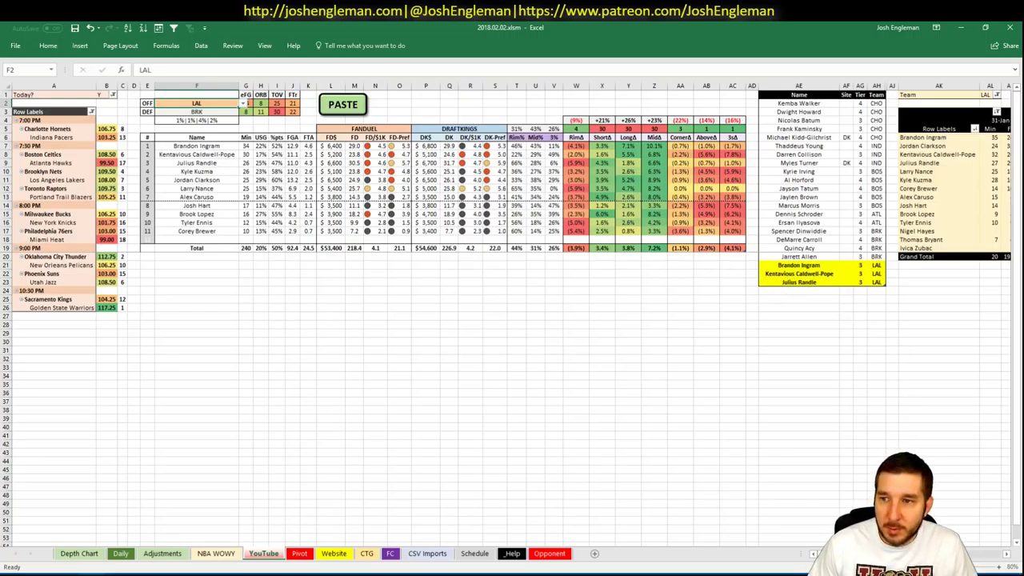
pyautogui.hscroll(5, 513, 312)
pyautogui.hscroll(-5, 772, 527)
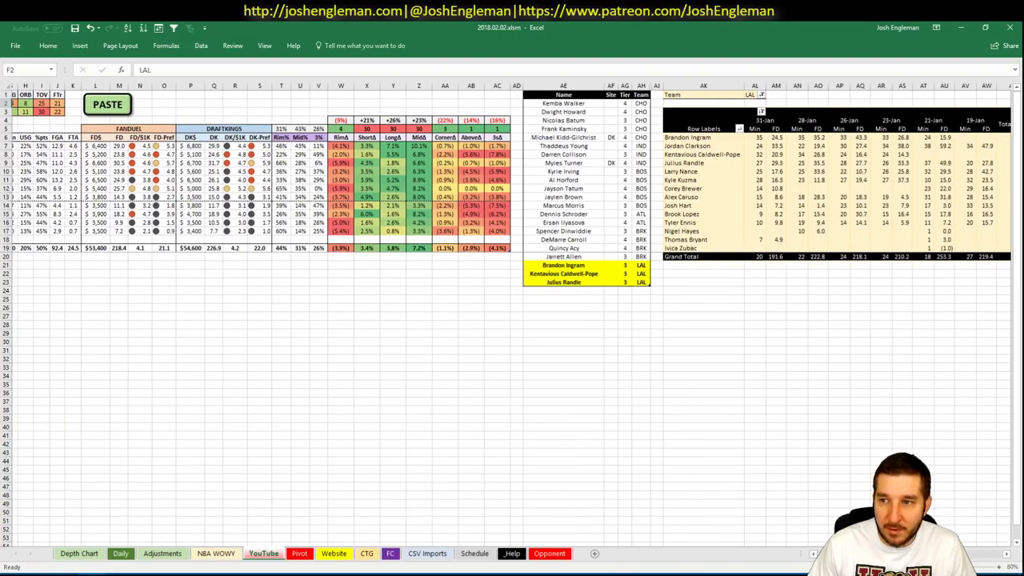
pyautogui.click(836, 309)
pyautogui.press('Up')
pyautogui.press('Up')
pyautogui.write('Kyle Kuzma')
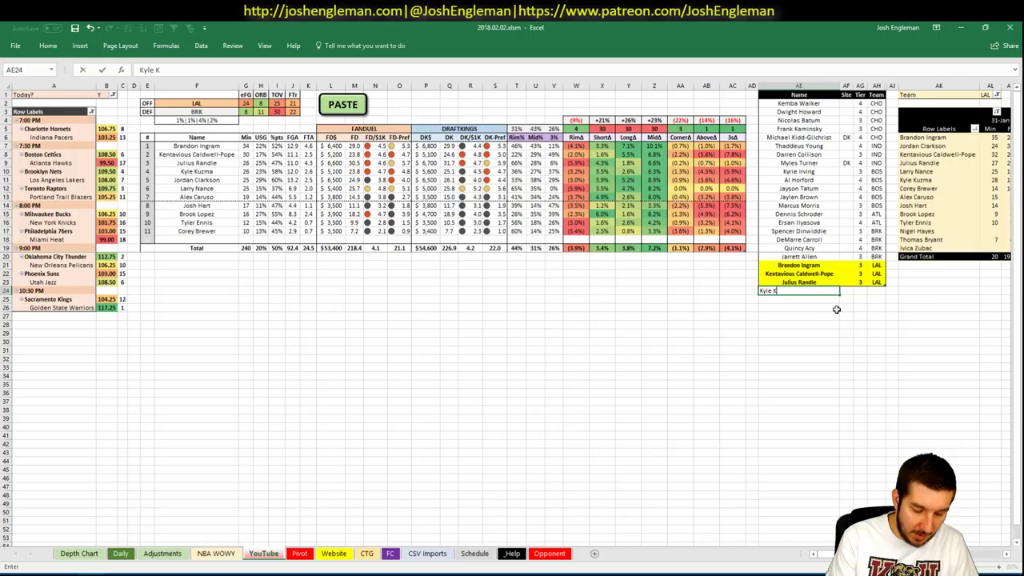
pyautogui.press('Tab')
pyautogui.press('Tab')
pyautogui.write('4')
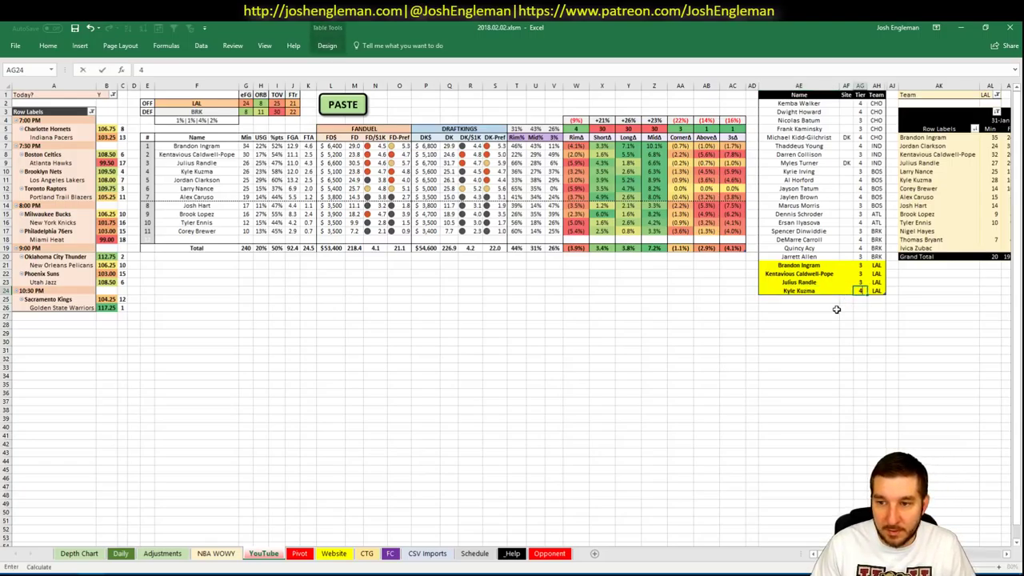
pyautogui.press('Return')
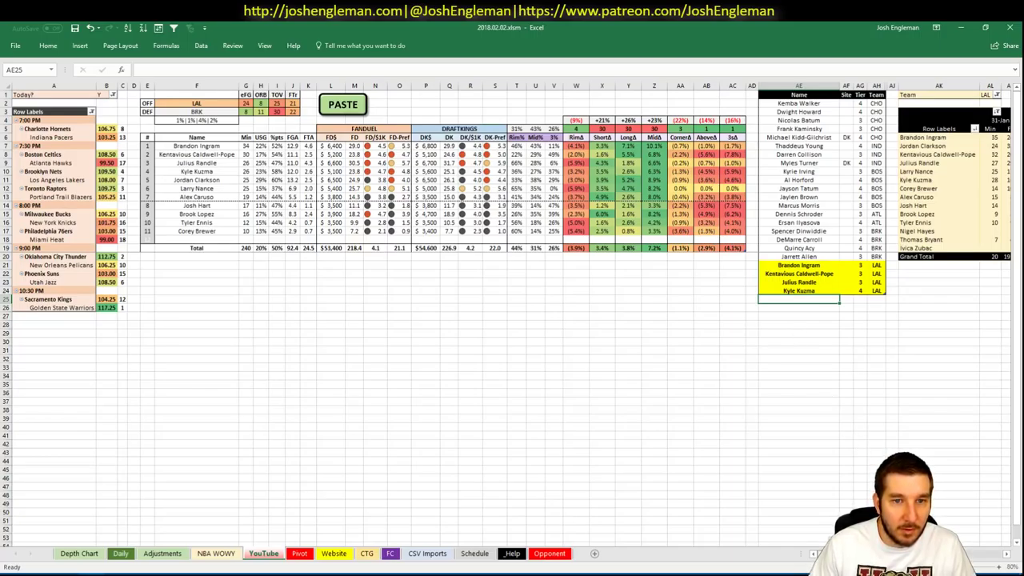
# - Review the LAL players' recent minutes and scores, and add Larry Nance to the picks list with tier 3 and no site
pyautogui.hscroll(4, 512, 312)
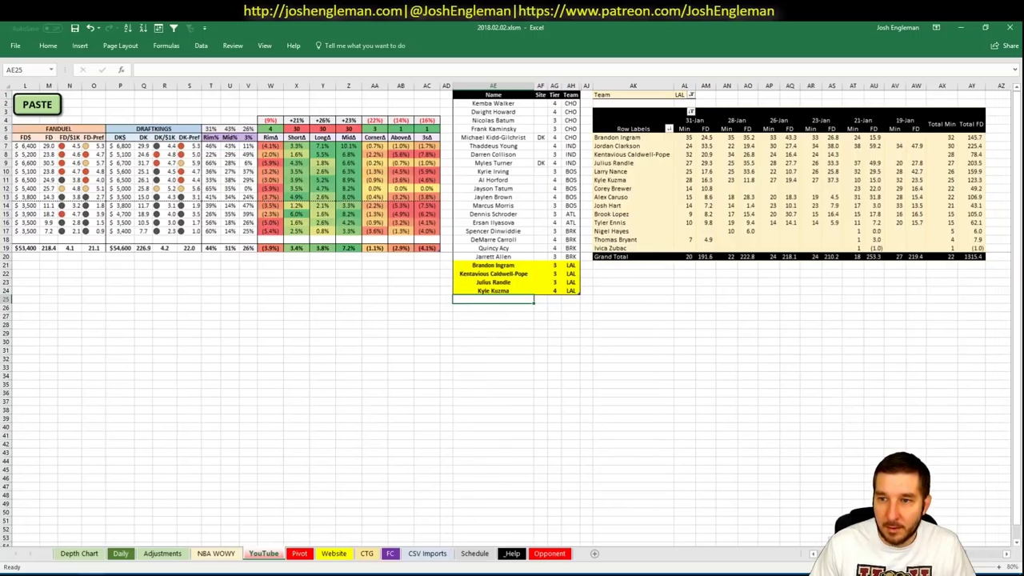
pyautogui.hscroll(1, 512, 312)
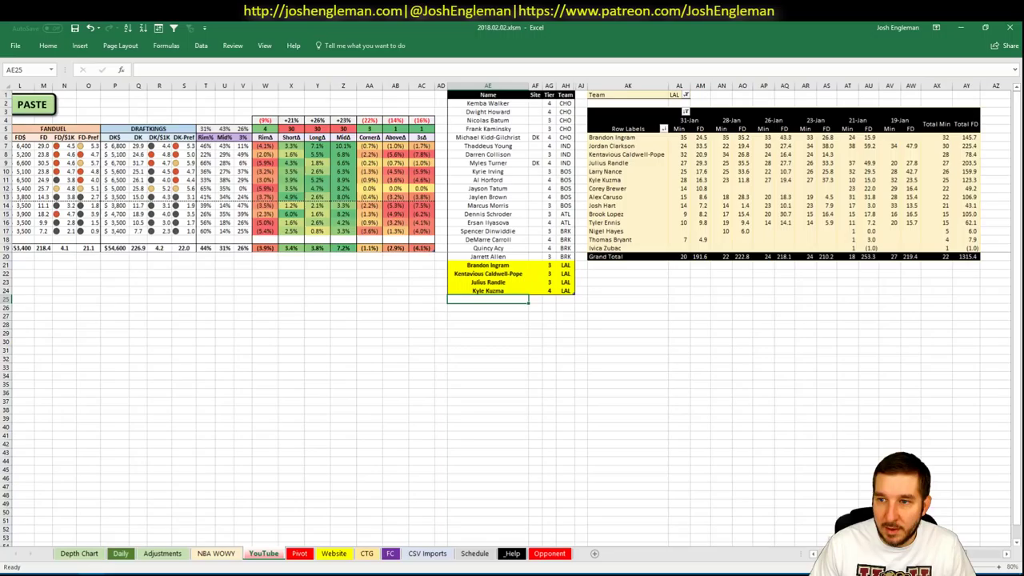
pyautogui.hscroll(-6, 704, 522)
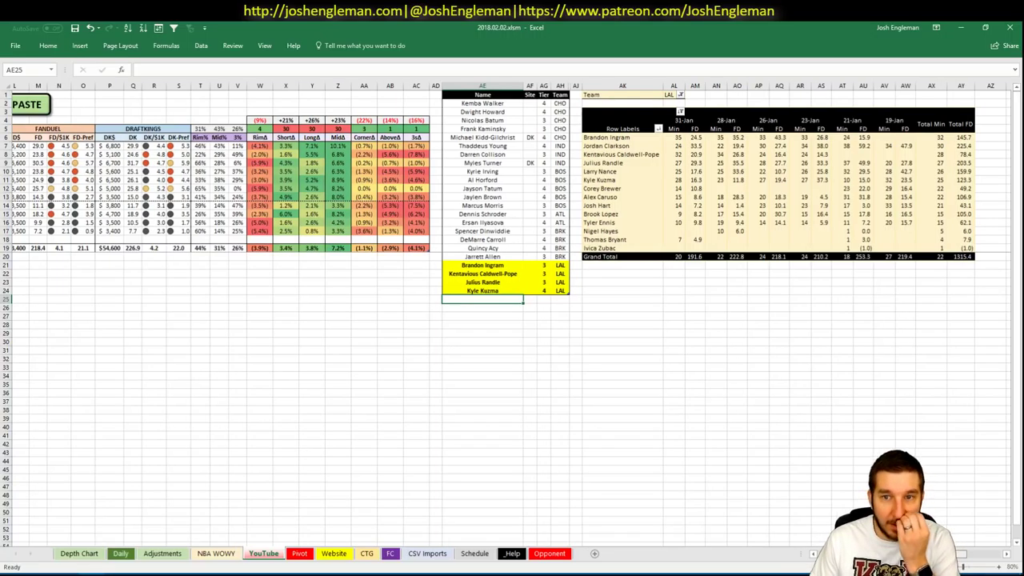
pyautogui.write('Larry nance')
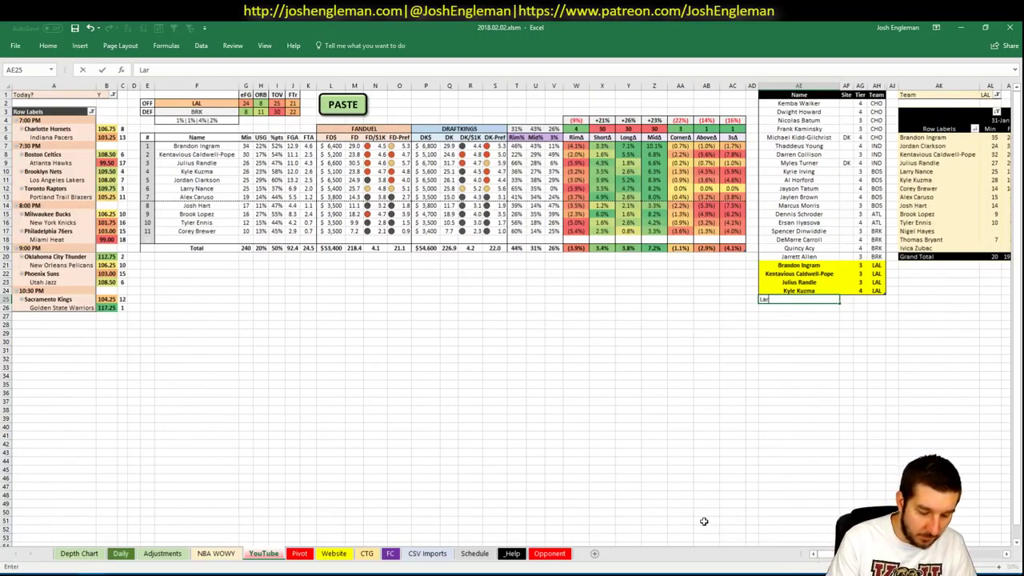
pyautogui.press('BackSpace')
pyautogui.press('BackSpace')
pyautogui.press('BackSpace')
pyautogui.press('BackSpace')
pyautogui.press('BackSpace')
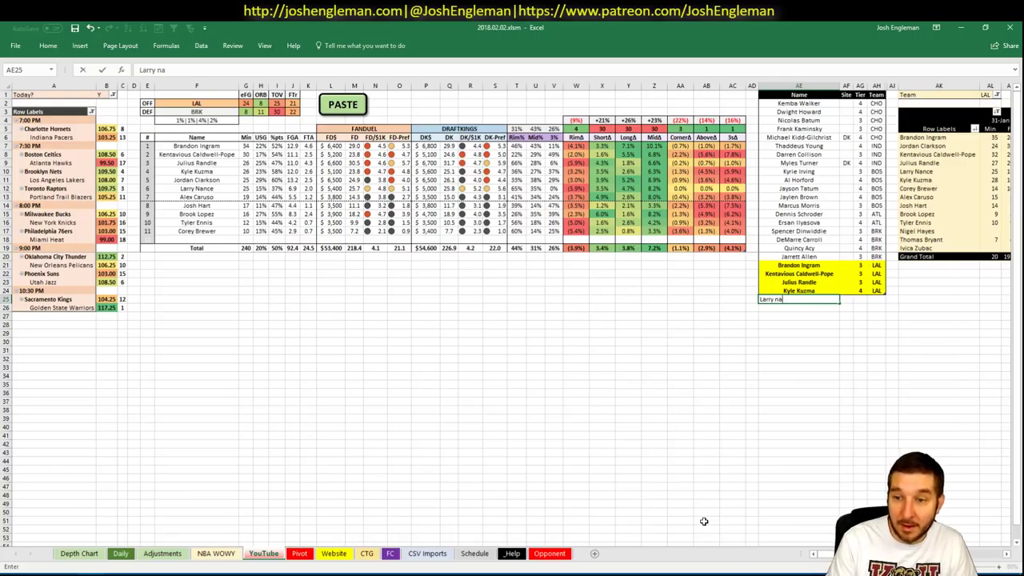
pyautogui.write('Nance')
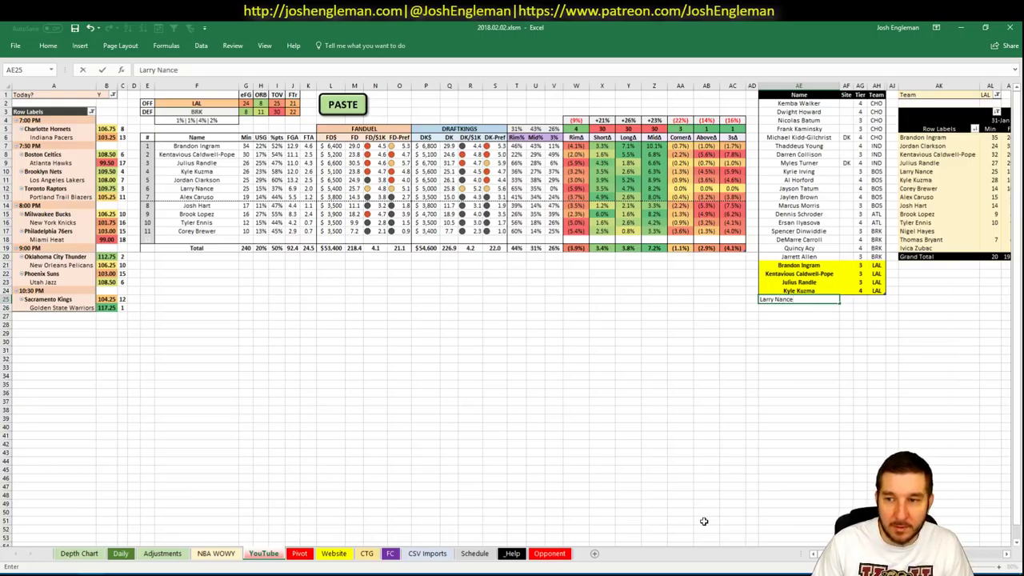
pyautogui.press('Return')
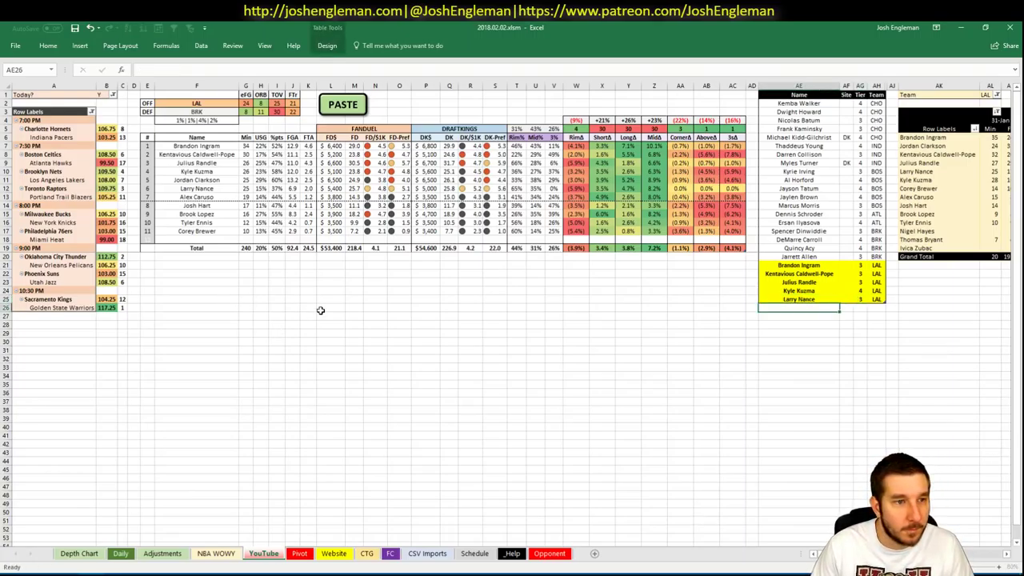
# - Set the matchup table's offensive team to TOR and filter the game-by-game pivot table to team TOR
pyautogui.click(196, 103)
pyautogui.write('TOR')
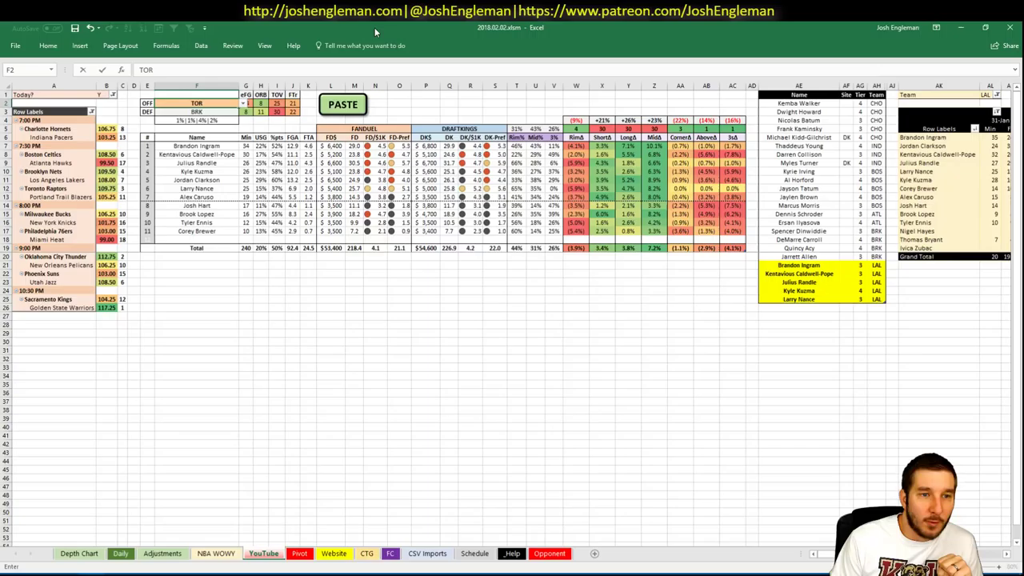
pyautogui.press('Return')
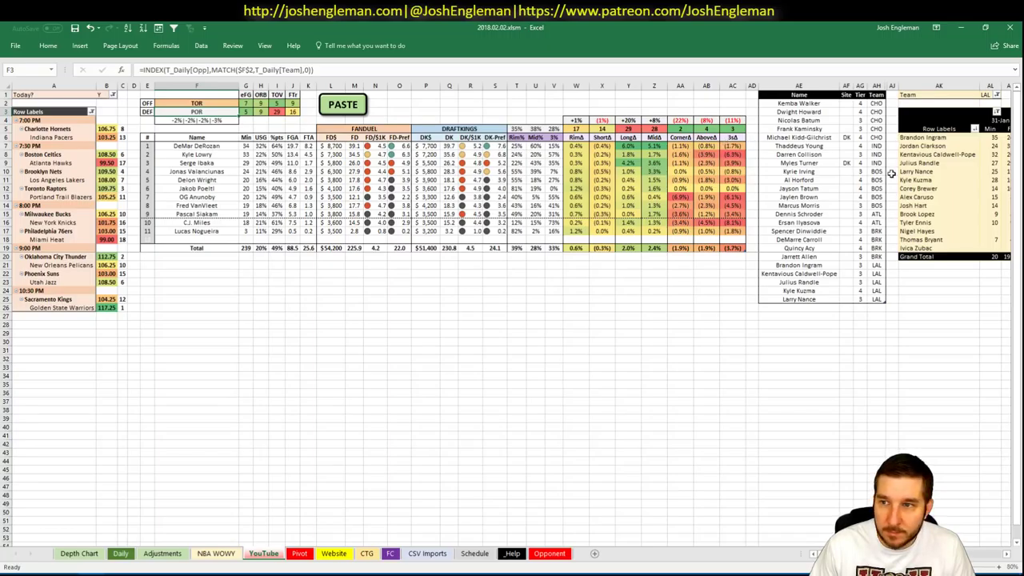
pyautogui.click(821, 309)
pyautogui.click(989, 95)
pyautogui.write('TPR')
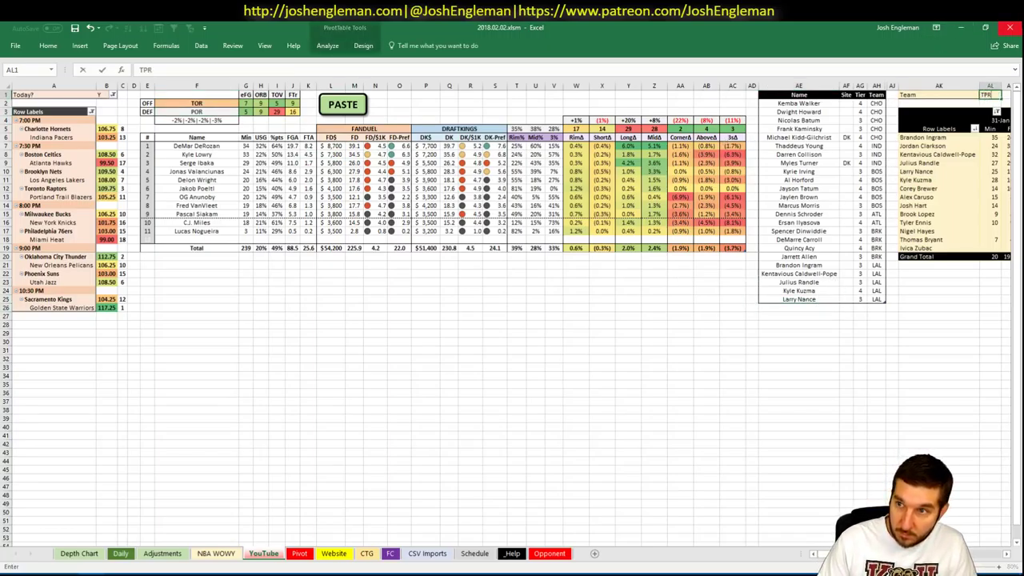
pyautogui.press('BackSpace')
pyautogui.press('BackSpace')
pyautogui.write('OR')
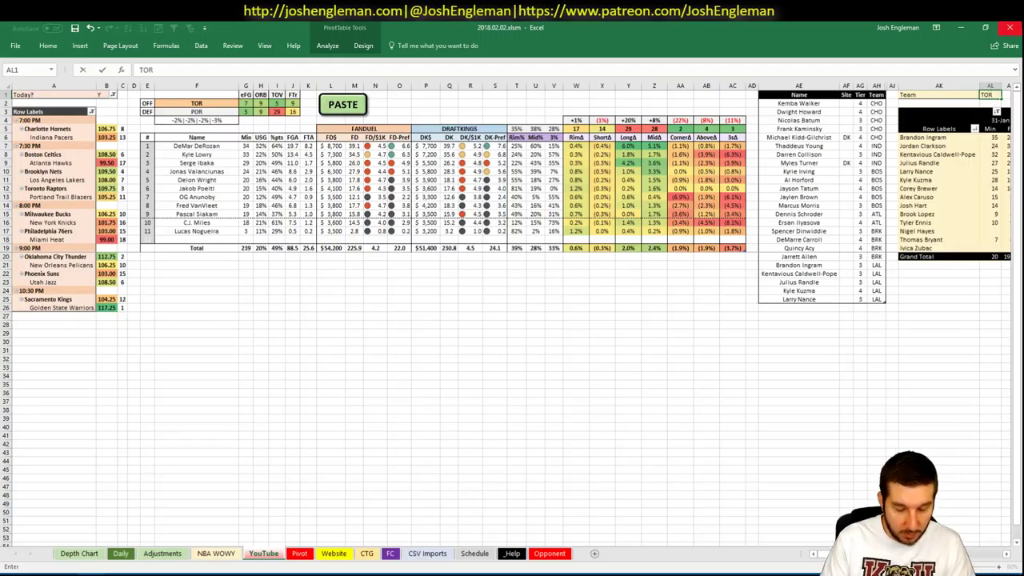
pyautogui.press('Return')
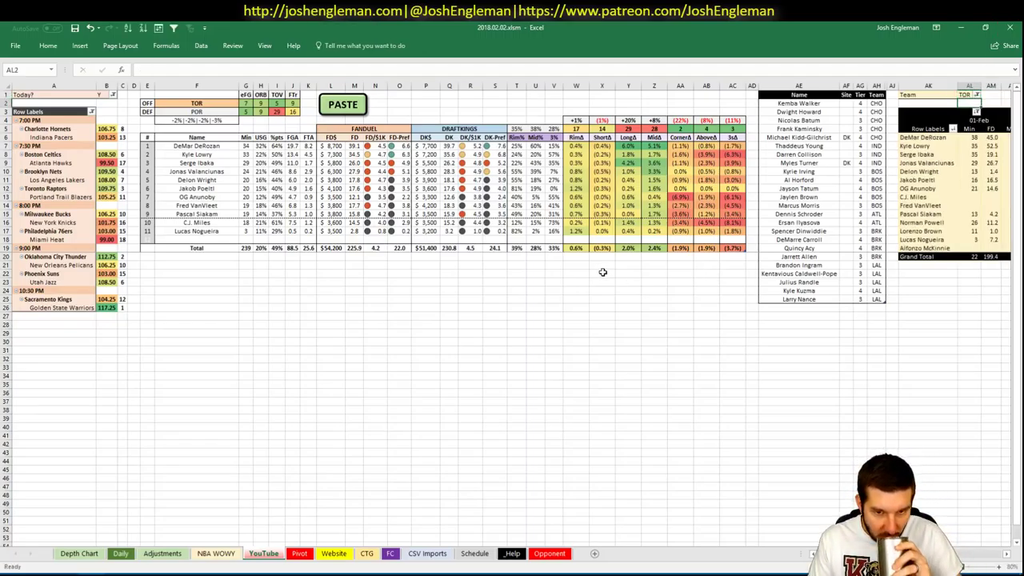
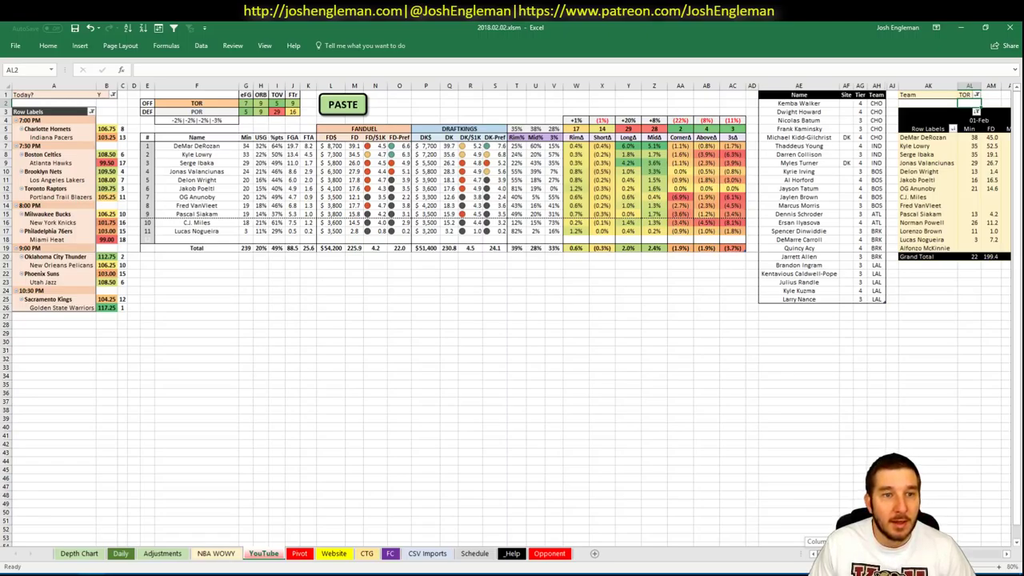
# - Examine the TOR players' minutes and FanDuel scores by game, and compare them with the TOR matchup table
pyautogui.hscroll(1, 512, 312)
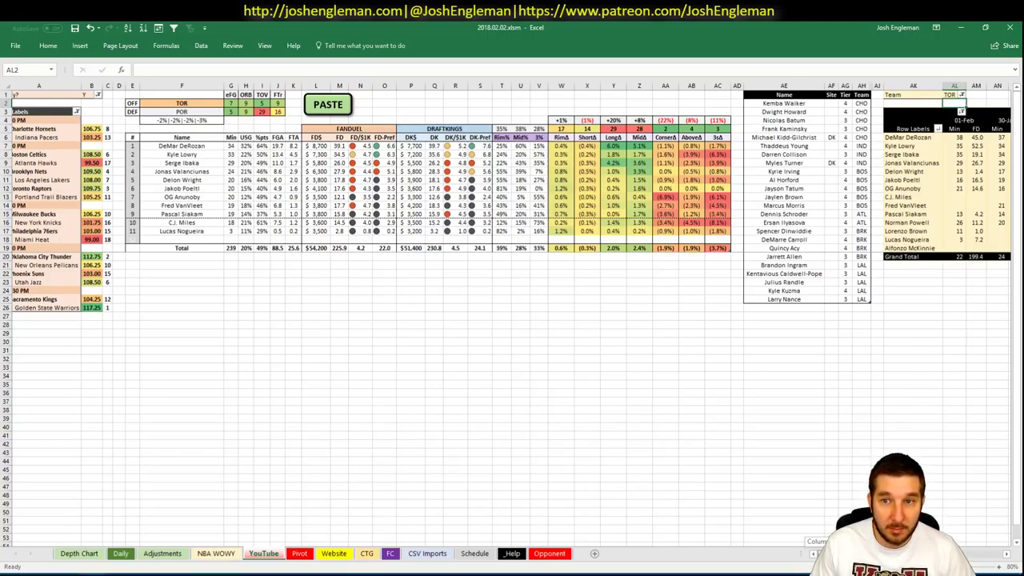
pyautogui.hscroll(2, 513, 312)
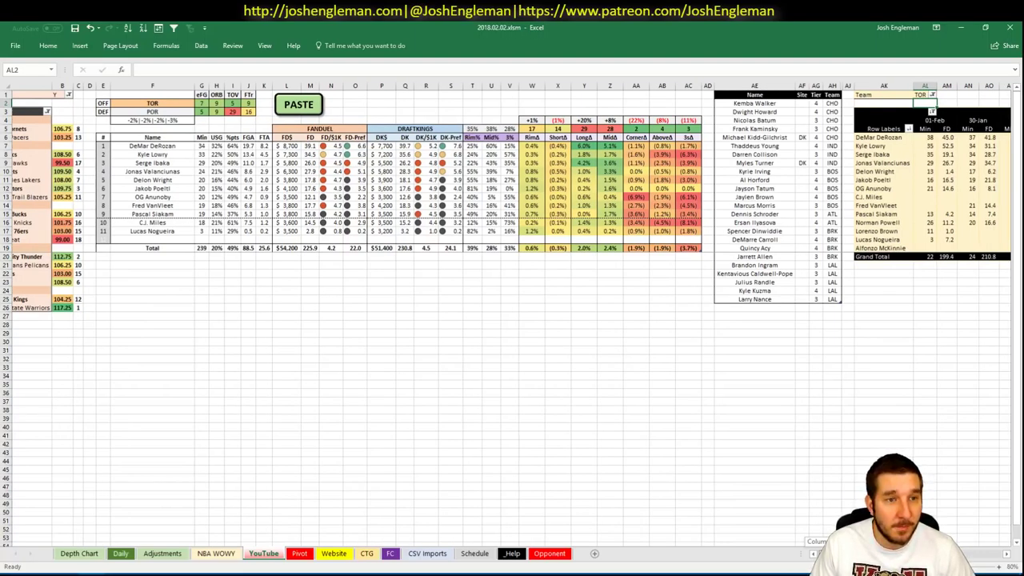
pyautogui.hscroll(3, 512, 312)
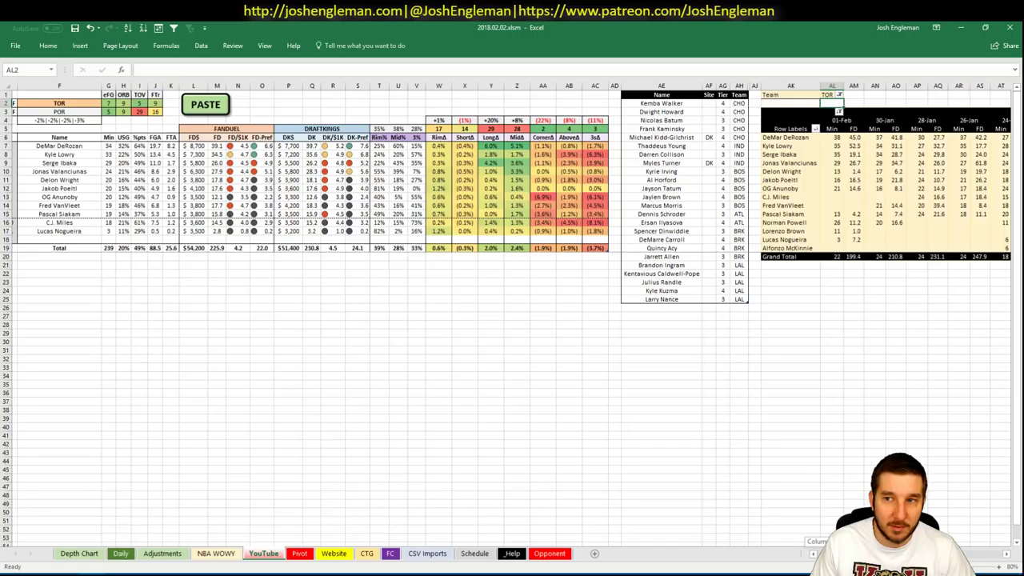
pyautogui.hscroll(6, 512, 312)
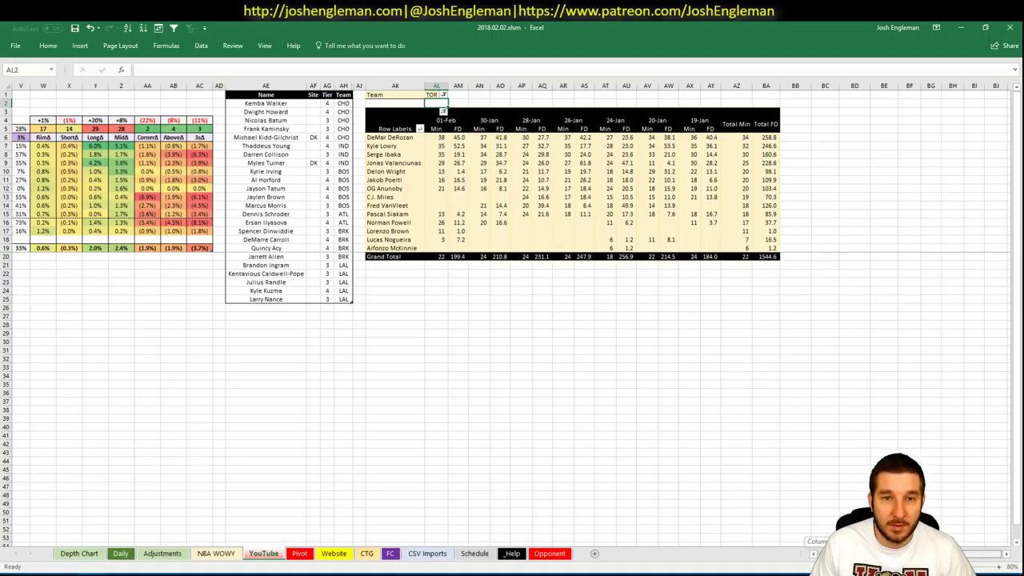
pyautogui.hscroll(-8, 766, 532)
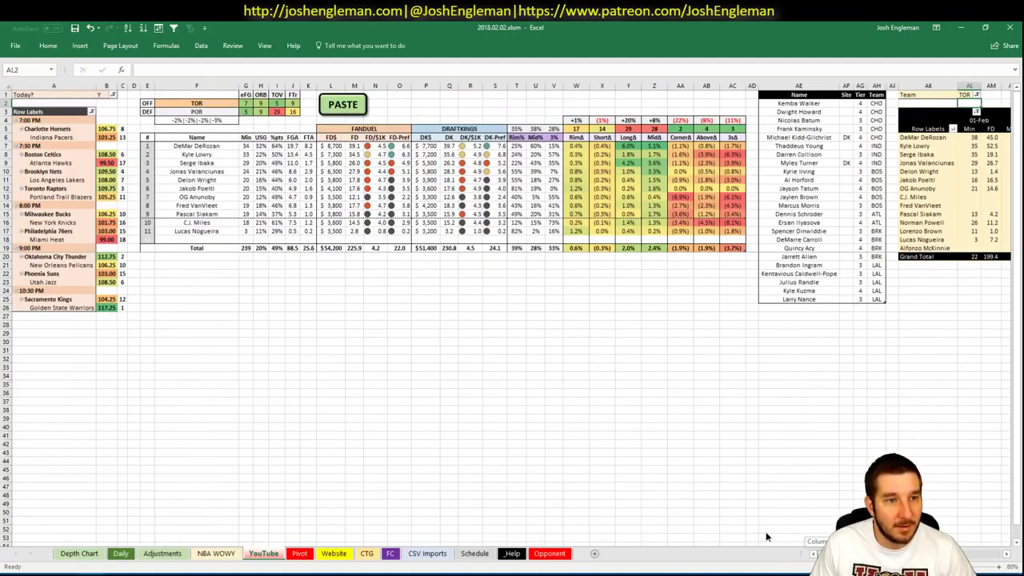
pyautogui.hscroll(4, 765, 536)
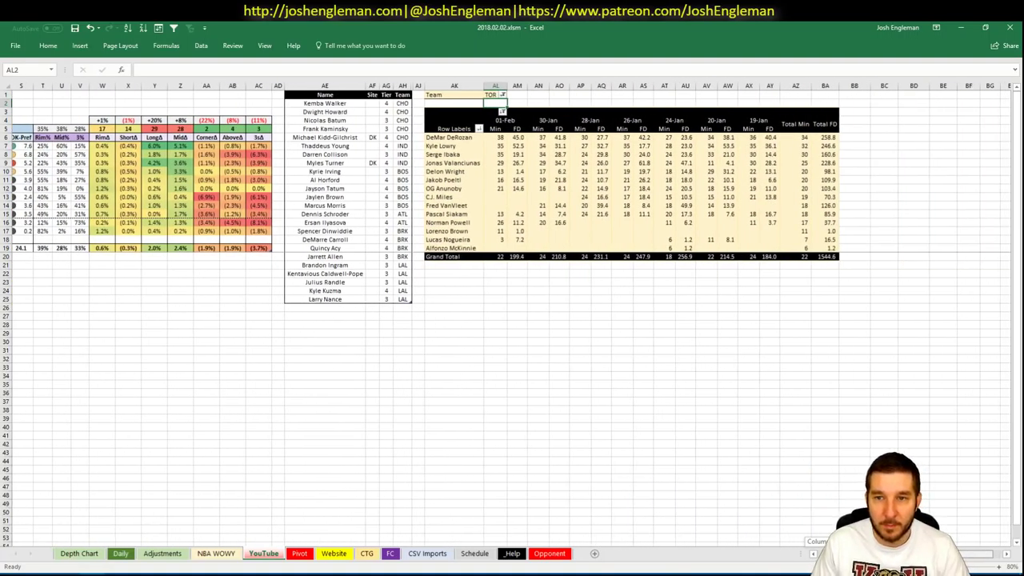
pyautogui.hscroll(1, 512, 320)
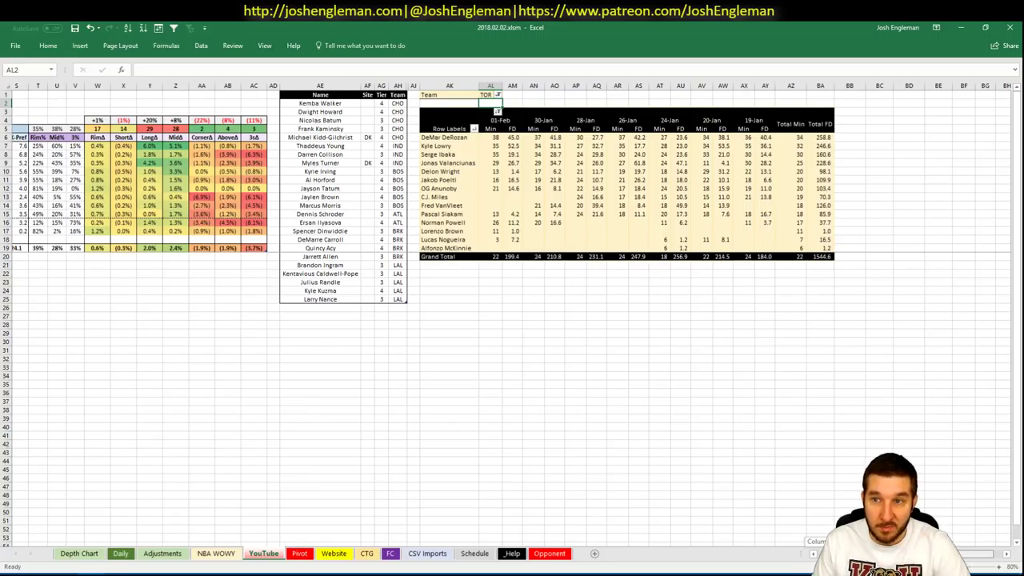
pyautogui.hscroll(-6, 720, 524)
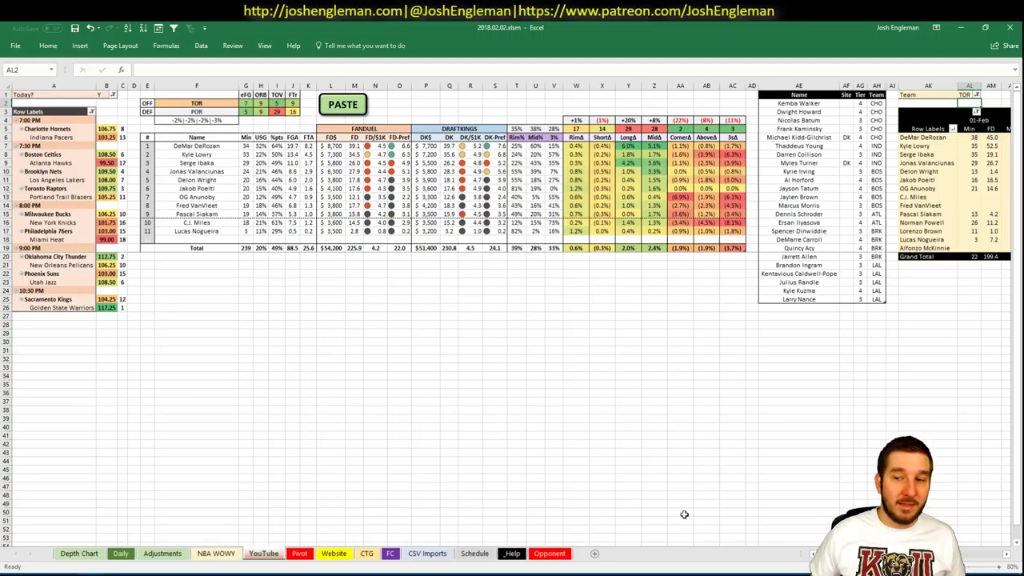
# - Add DeMar DeRozan as a new name in the row below Larry Nance in the picks list
pyautogui.click(784, 301)
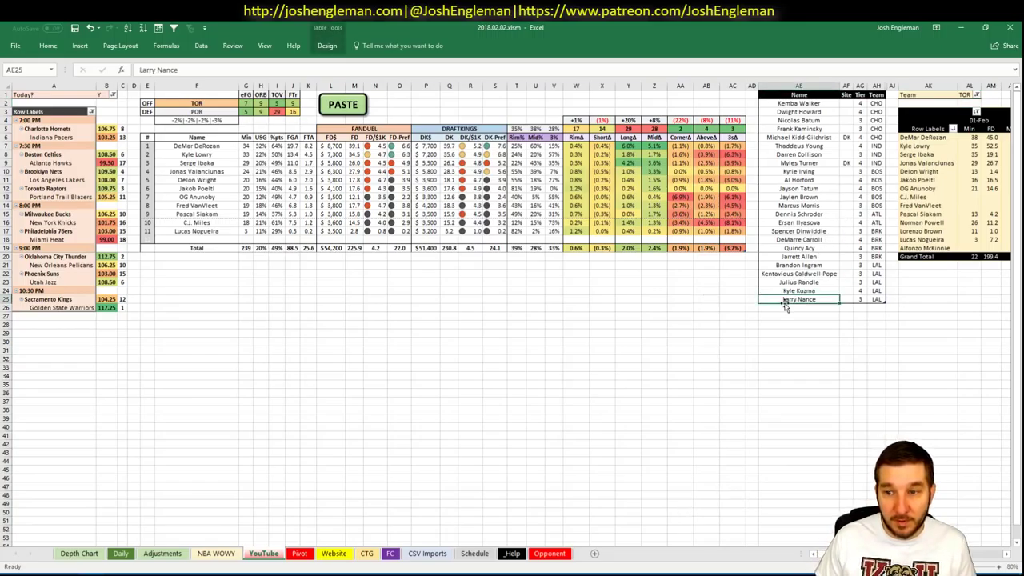
pyautogui.click(784, 309)
pyautogui.write('DeMr')
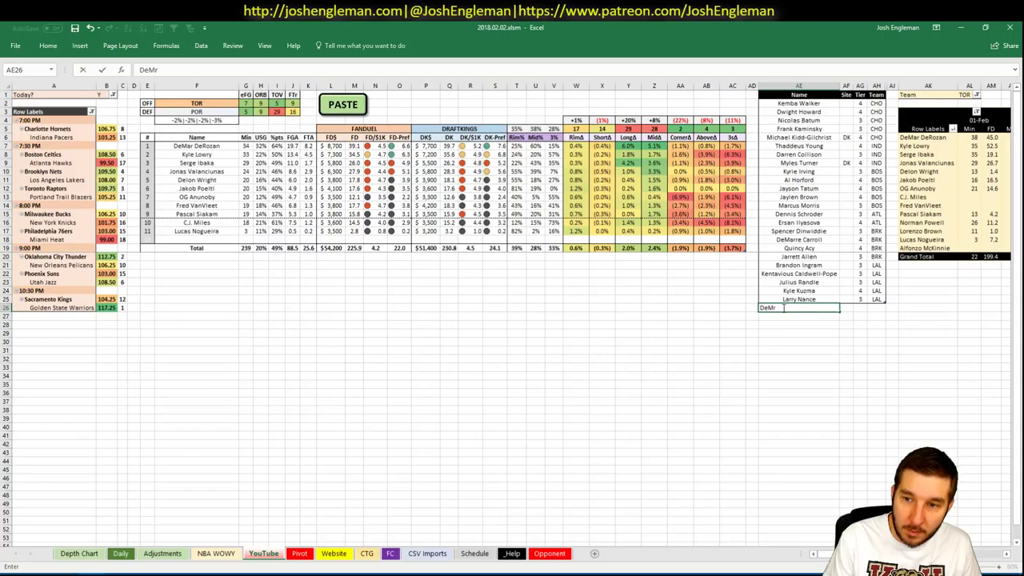
pyautogui.press('BackSpace')
pyautogui.write('ar')
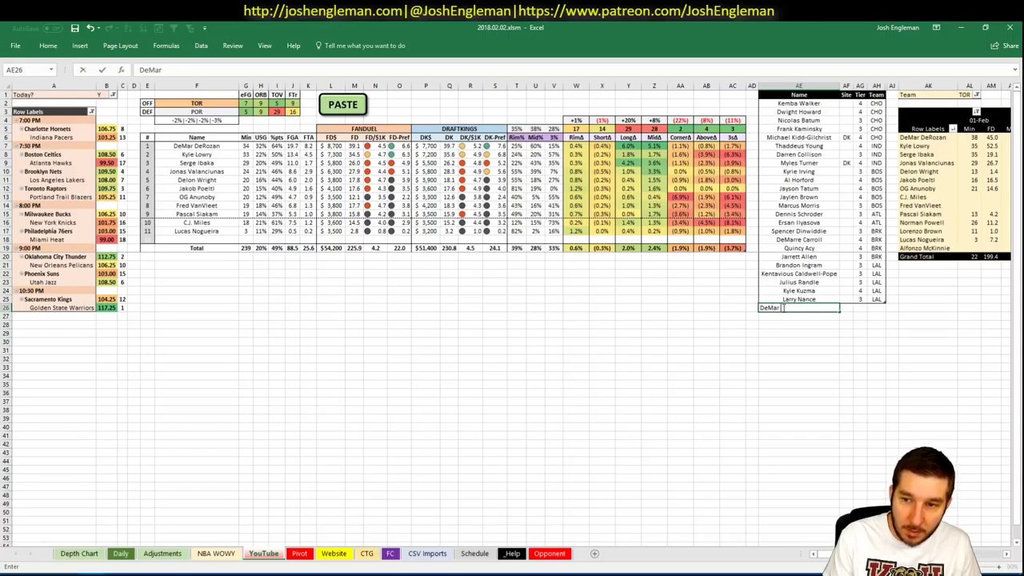
pyautogui.write(' DeRozan')
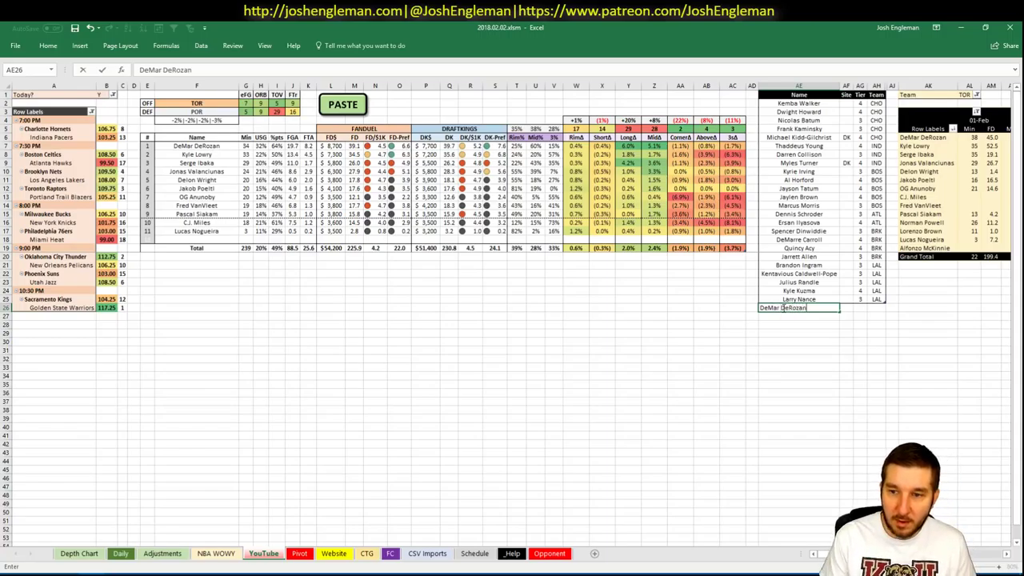
pyautogui.press('Tab')
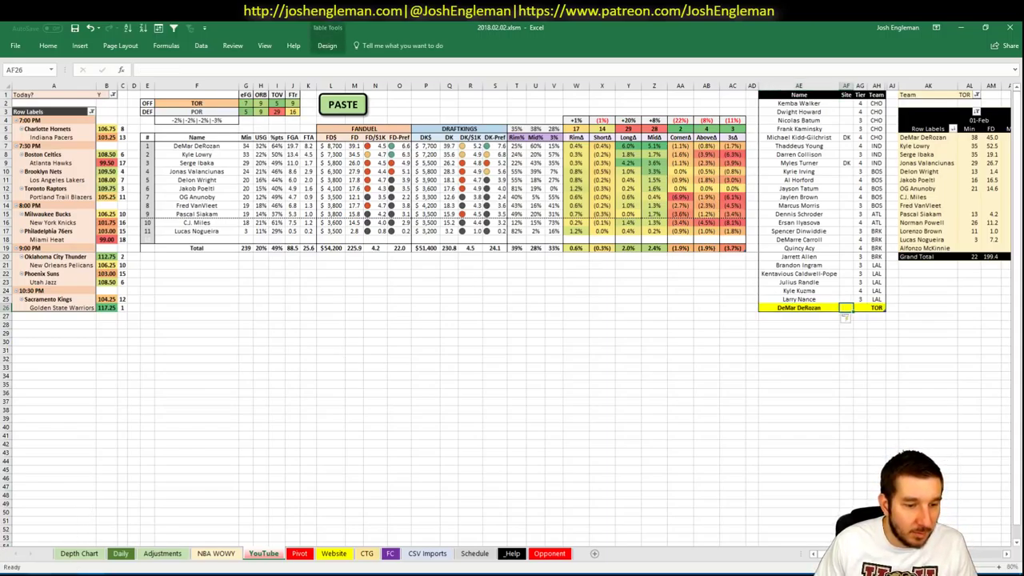
# - Switch to FantasyCruncher, check DeMar DeRozan's game log filtered to opponent POR, and return to the Excel workbook
pyautogui.hotkey('alt', 'Tab')
pyautogui.click(80, 26)
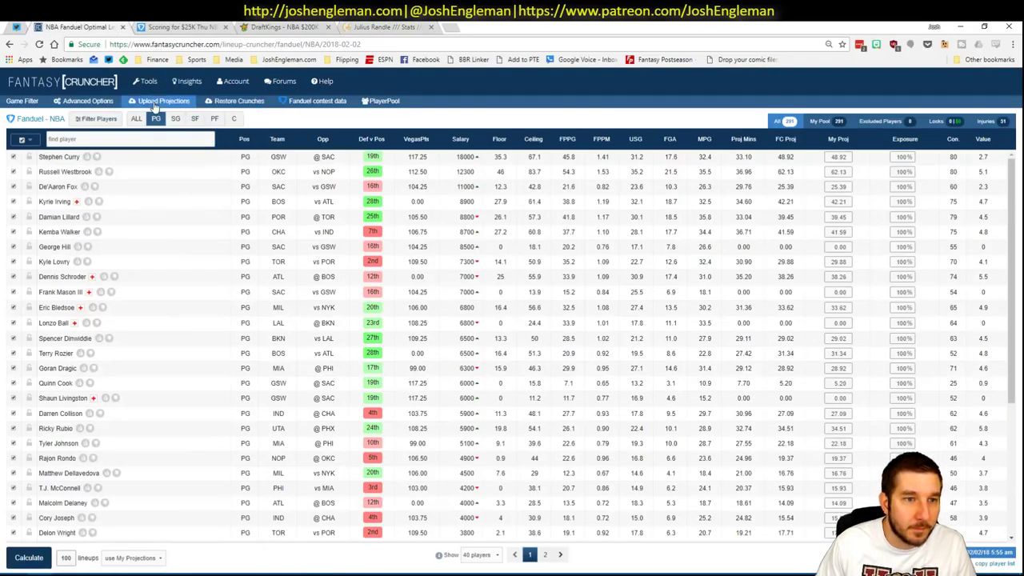
pyautogui.click(173, 119)
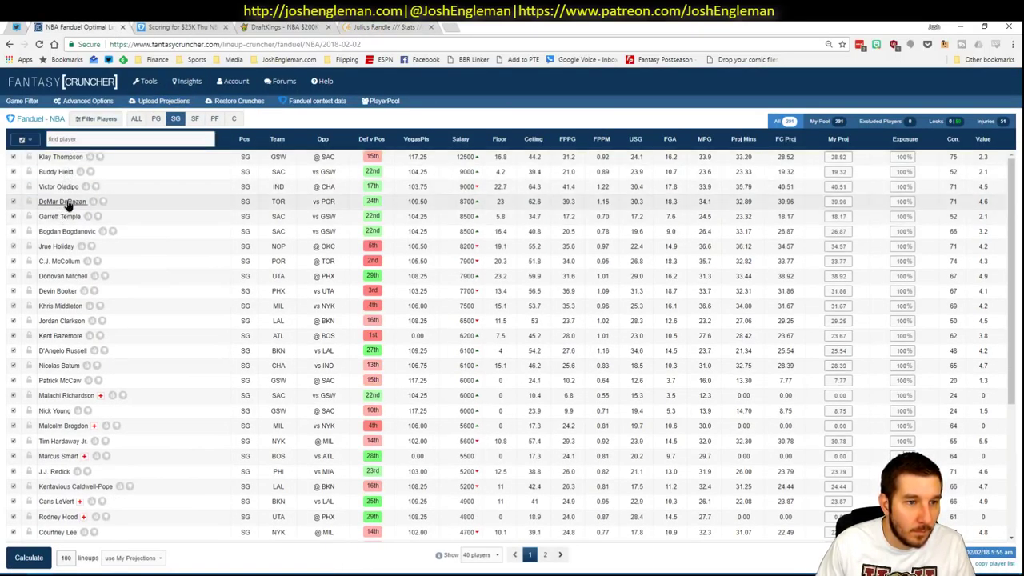
pyautogui.click(64, 202)
pyautogui.click(329, 224)
pyautogui.click(325, 241)
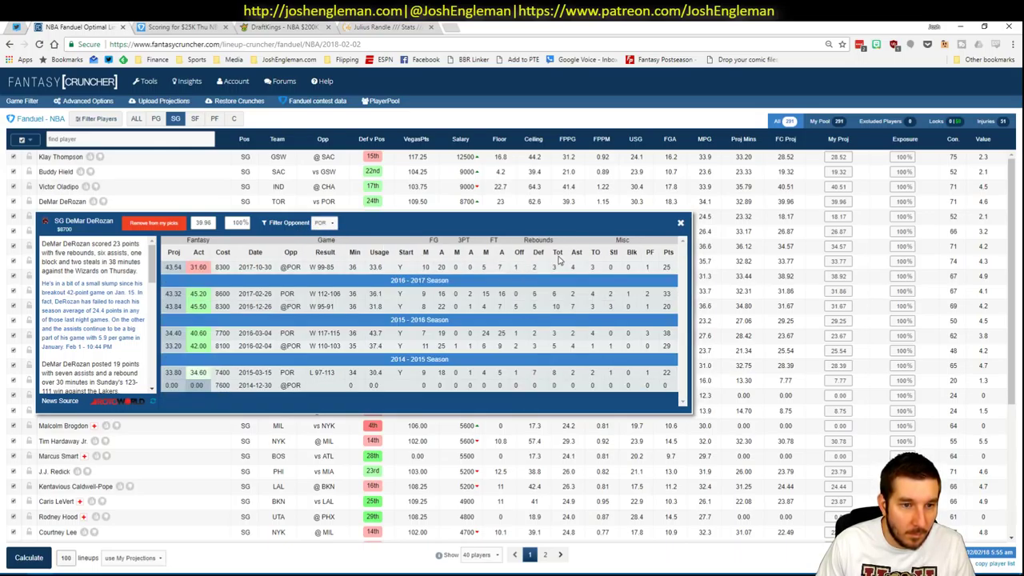
pyautogui.click(681, 222)
pyautogui.hotkey('alt', 'Tab')
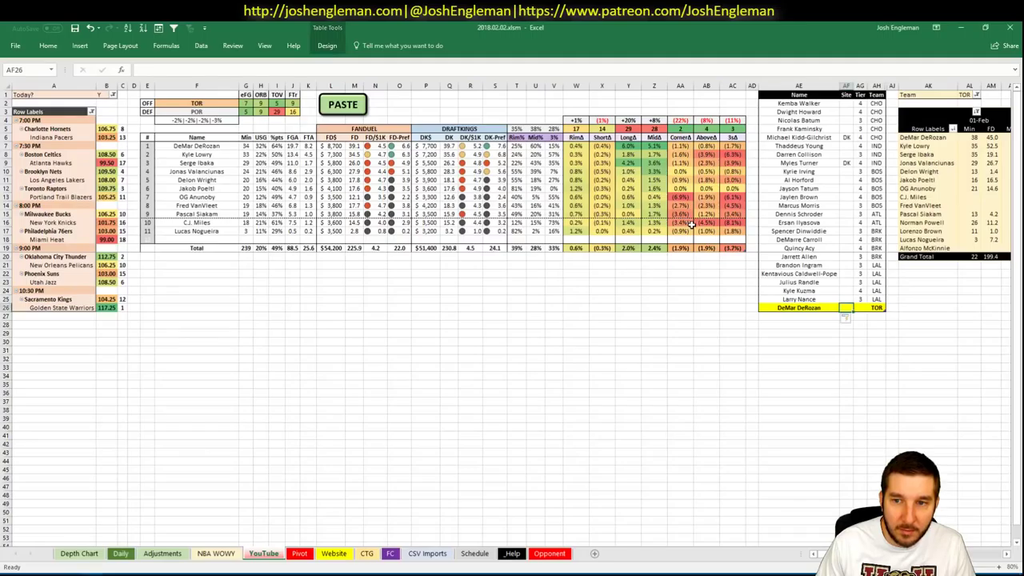
# - Set DeMar DeRozan's site to FD and his tier to 3 in the picks list
pyautogui.write('FD')
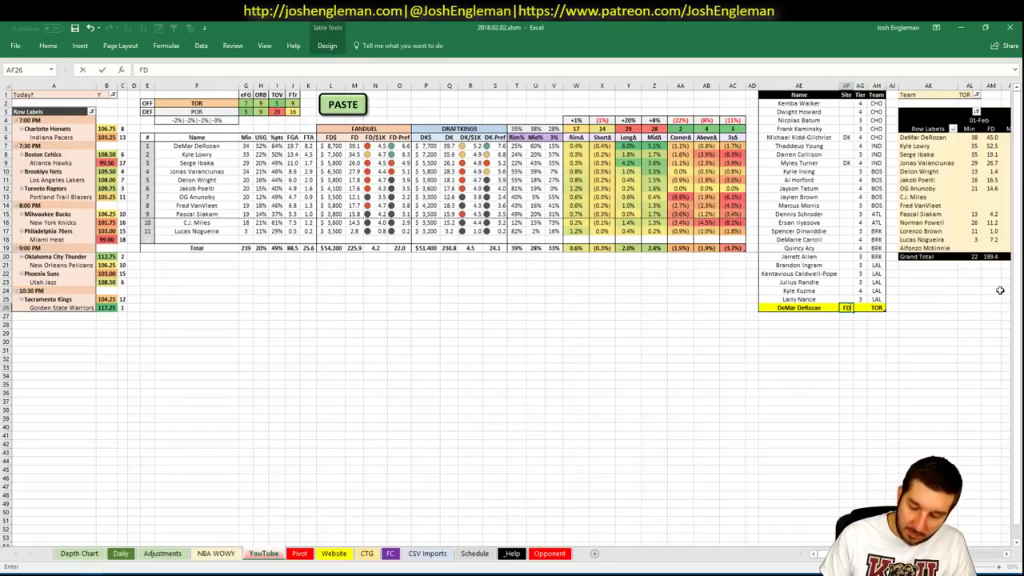
pyautogui.press('Tab')
pyautogui.write('3')
pyautogui.press('Return')
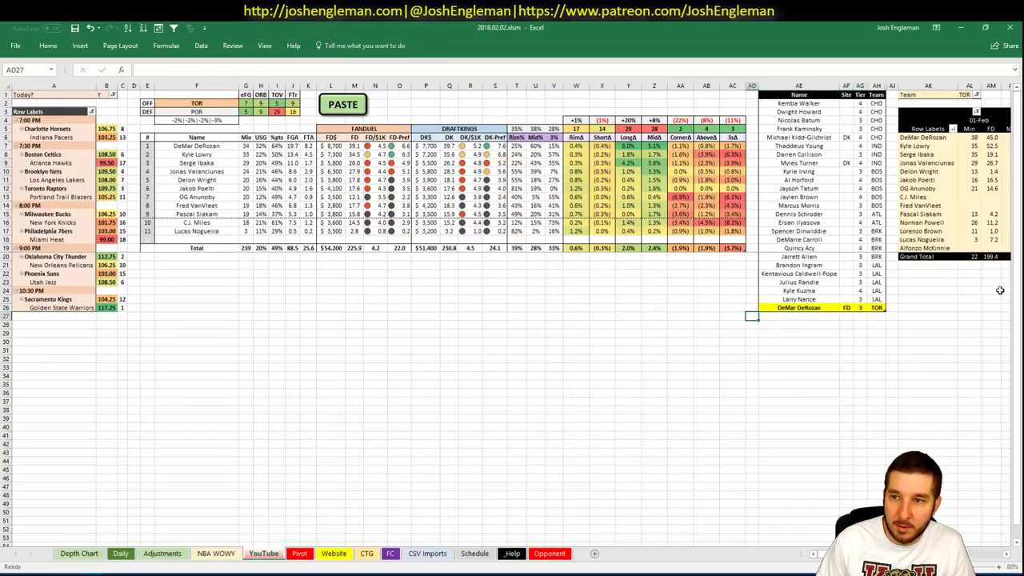
# - Add a second DeMar DeRozan row to the picks list with site DK and tier 2
pyautogui.press('Right')
pyautogui.write('DeMar')
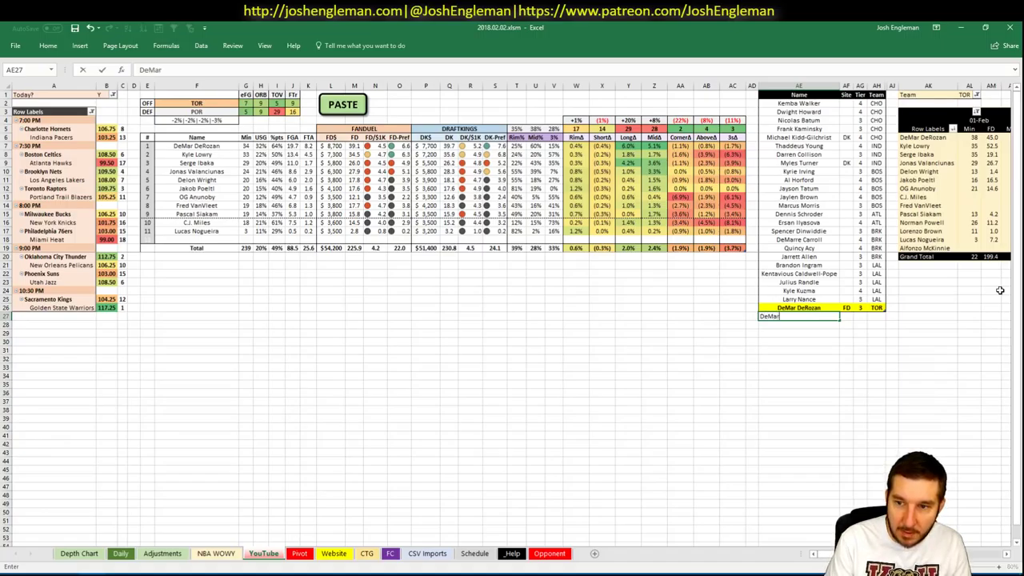
pyautogui.press('BackSpace')
pyautogui.write('DeRozan')
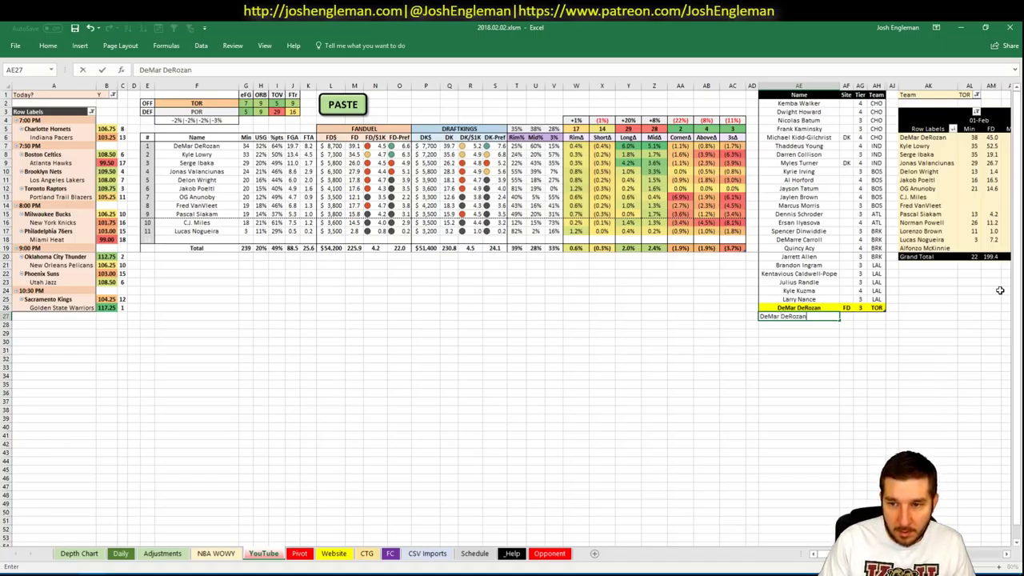
pyautogui.press('Tab')
pyautogui.write('DK')
pyautogui.press('Tab')
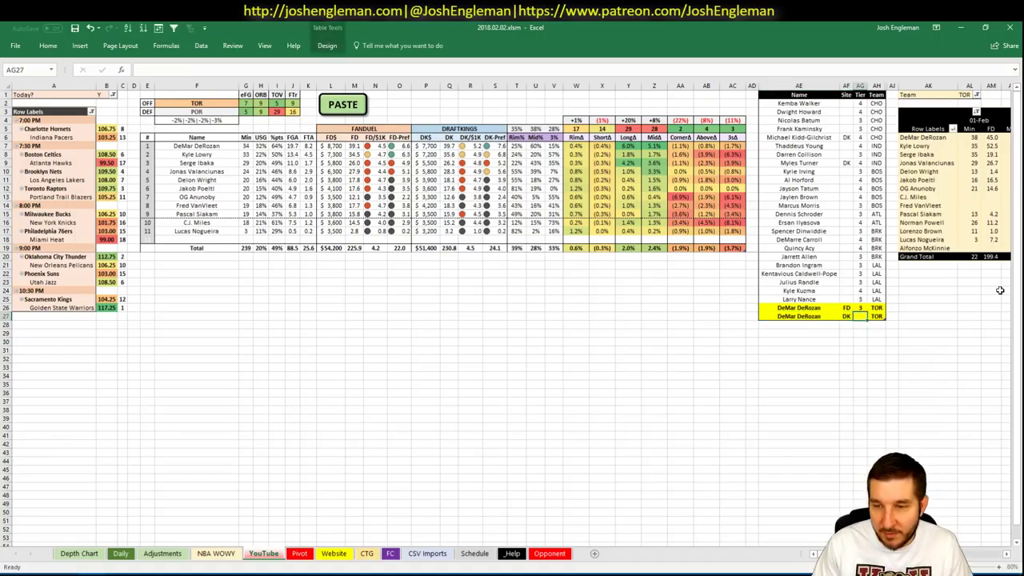
pyautogui.write('2')
pyautogui.press('Return')
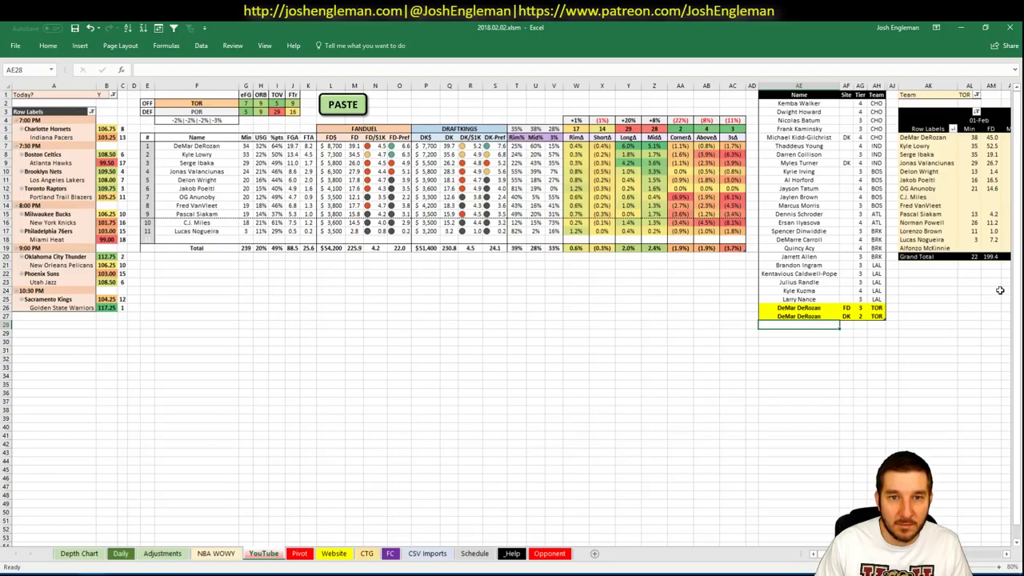
# - Check Kyle Lowry's FantasyCruncher game log against opponent POR, and return to the next empty row of the Excel picks list
pyautogui.click(443, 257)
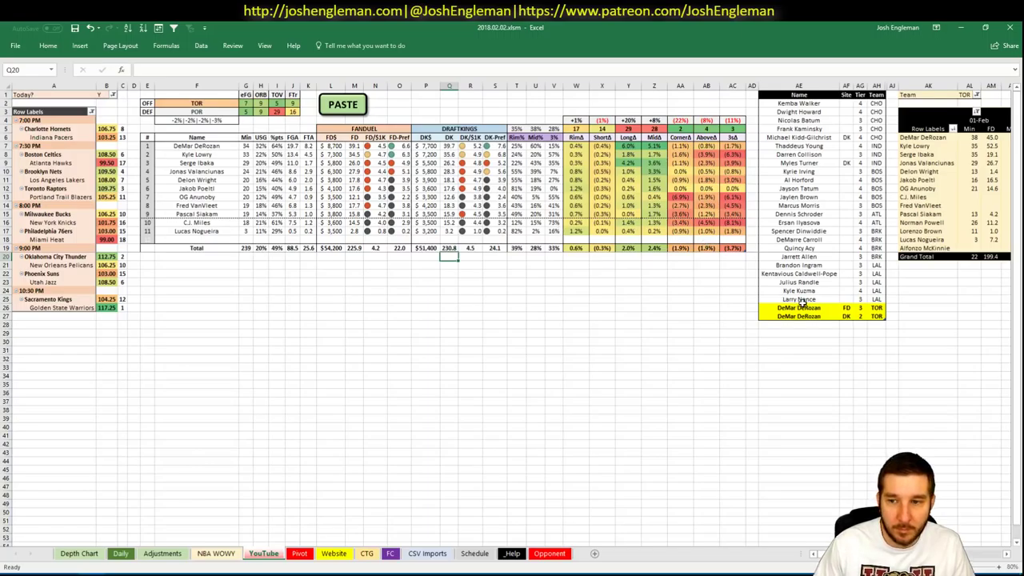
pyautogui.click(797, 326)
pyautogui.click(228, 249)
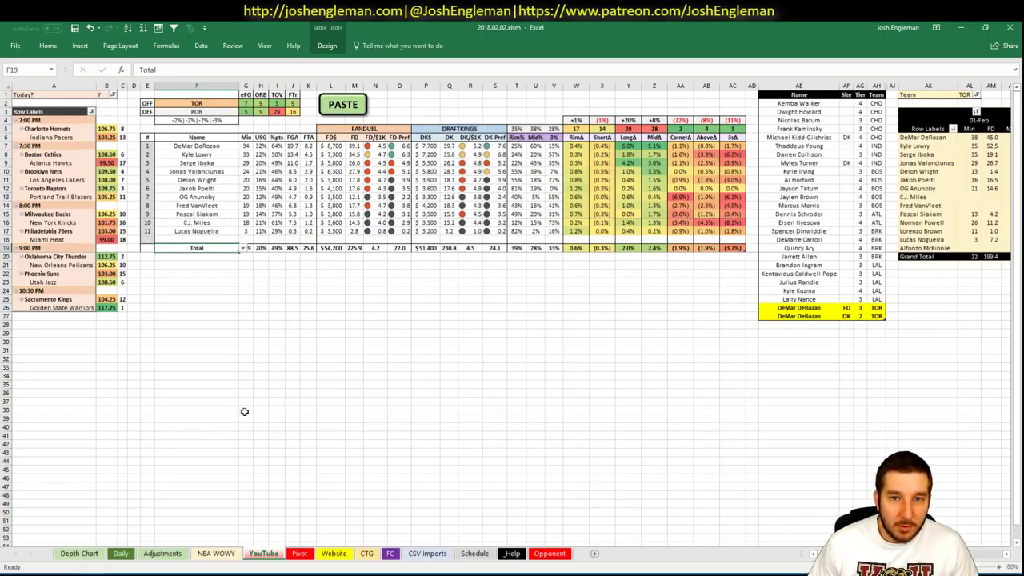
pyautogui.hotkey('alt', 'Tab')
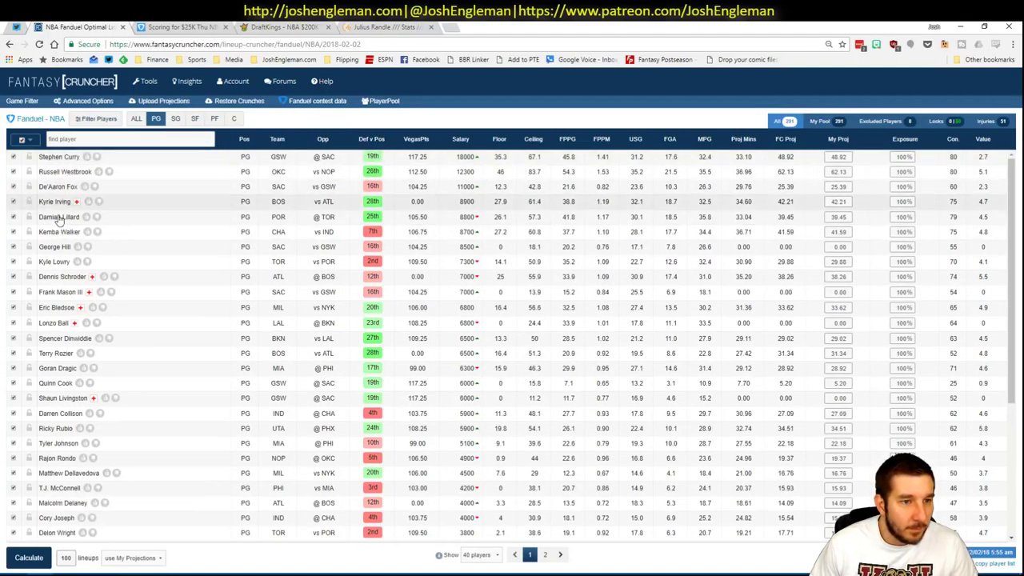
pyautogui.click(49, 262)
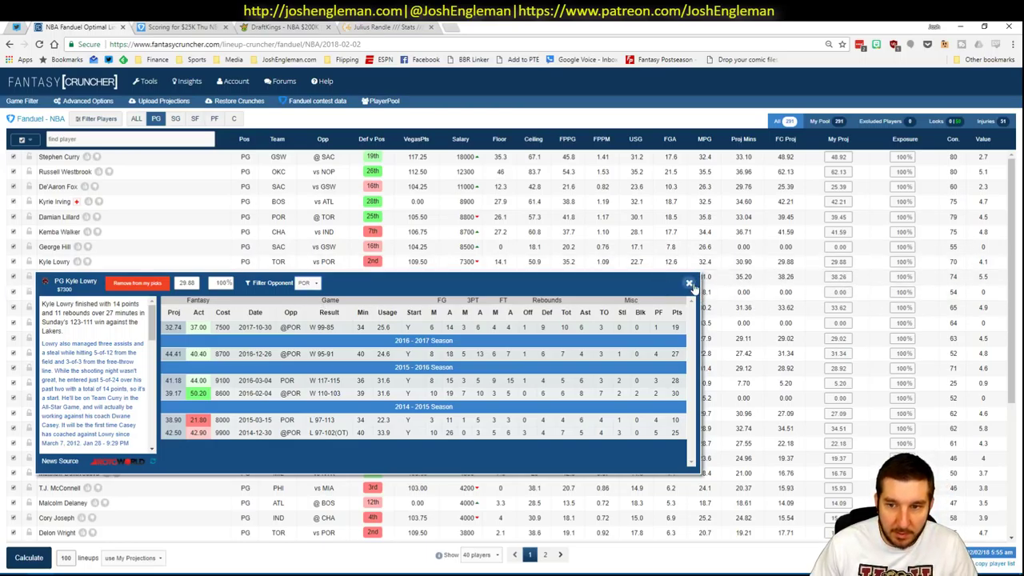
pyautogui.hotkey('alt', 'Tab')
pyautogui.click(808, 325)
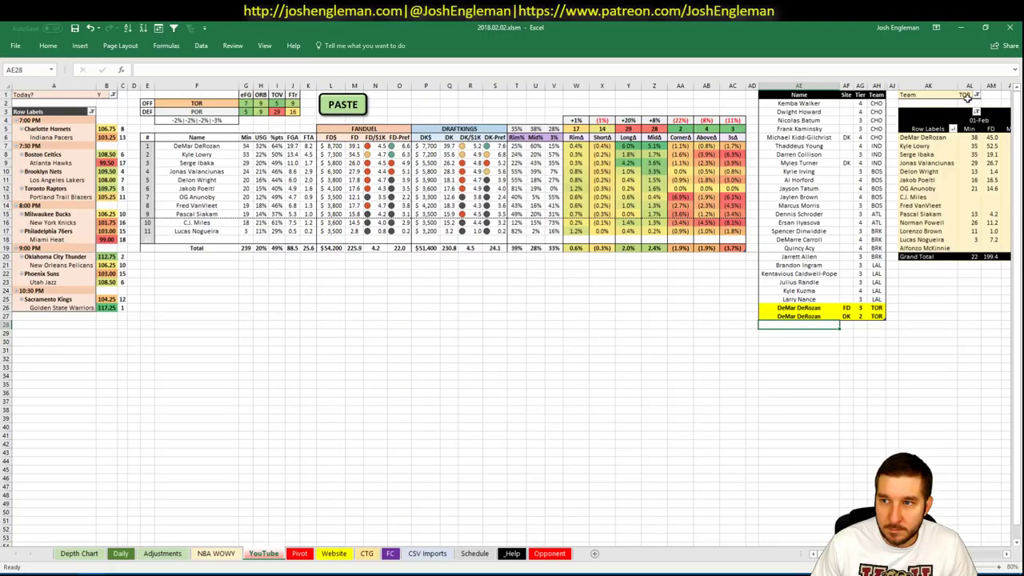
# - Review the TOR players' recent minutes and scores, and add Kyle Lowry to the picks list with no site, entering 32 as tier
pyautogui.click(966, 96)
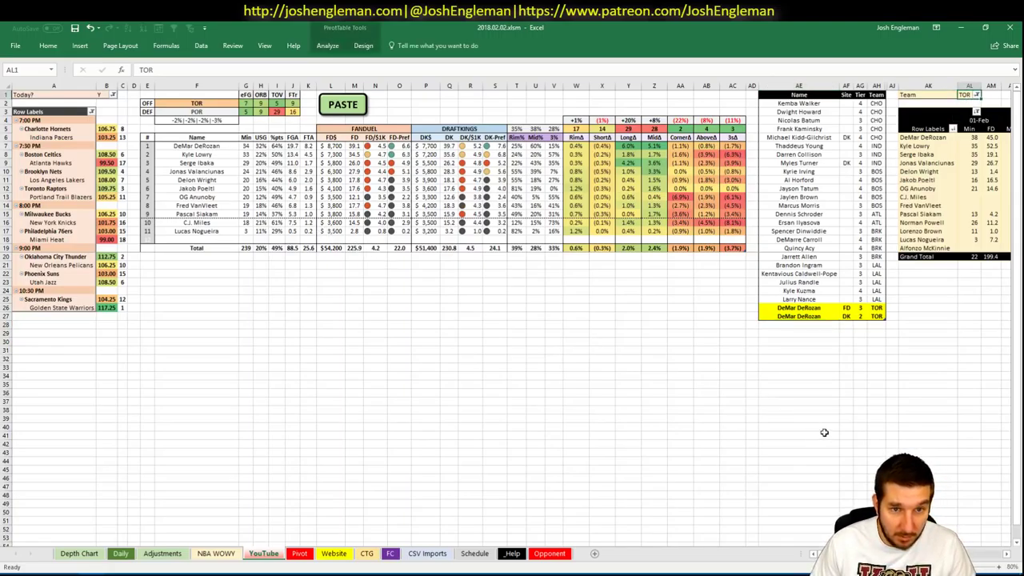
pyautogui.hscroll(6, 512, 360)
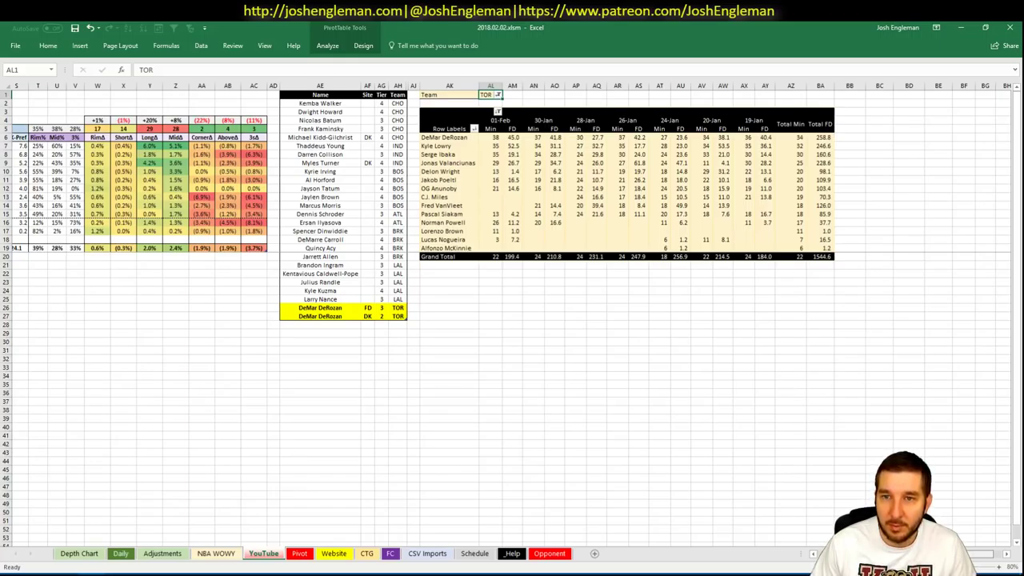
pyautogui.hscroll(-6, 384, 472)
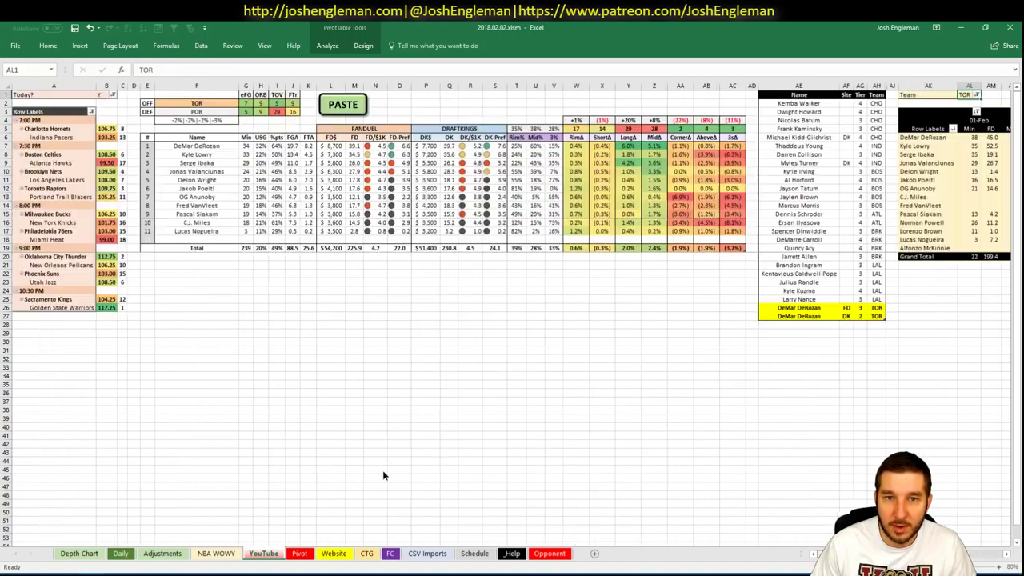
pyautogui.click(771, 324)
pyautogui.write('Ky')
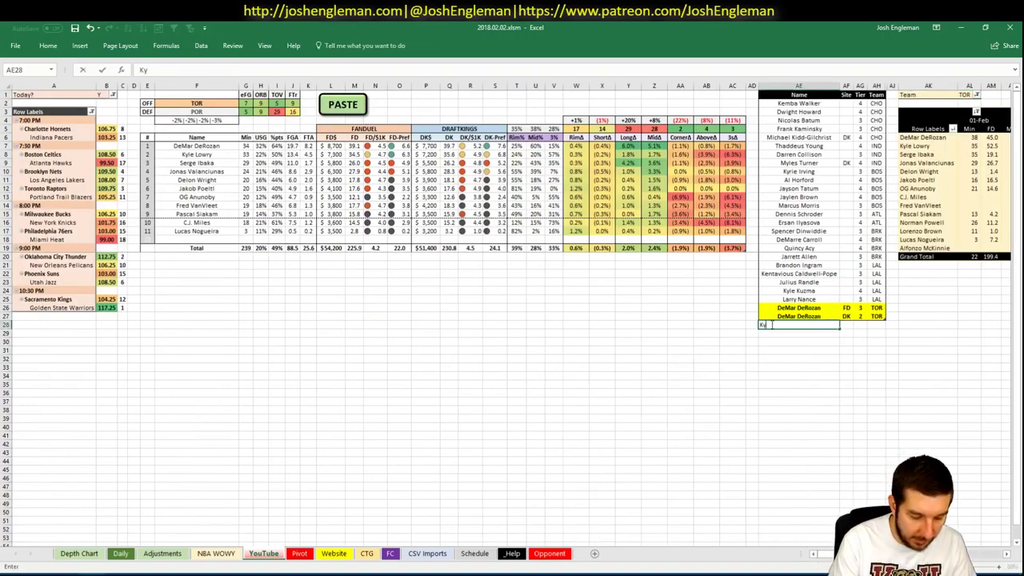
pyautogui.write('le Lowry')
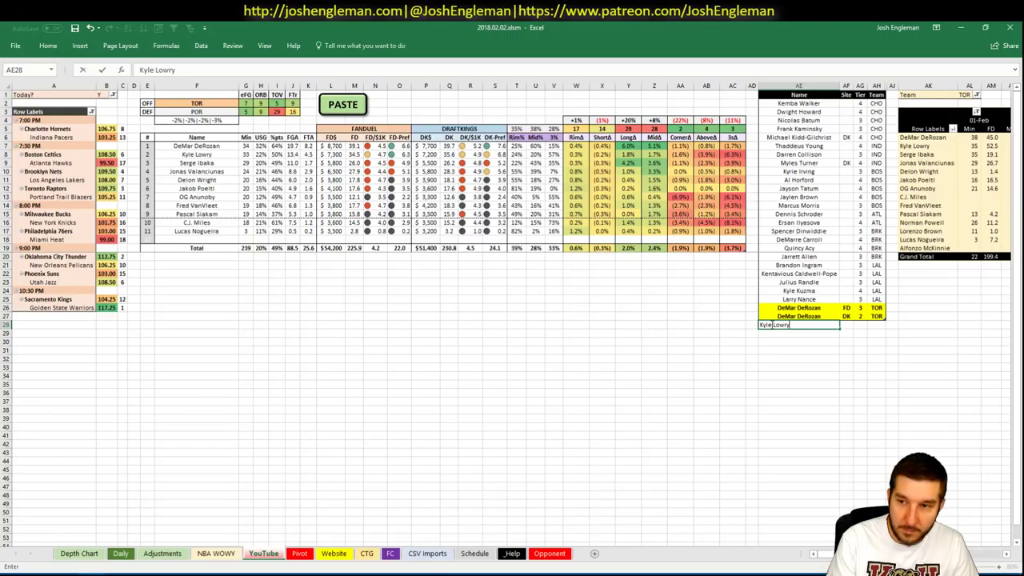
pyautogui.press('Tab')
pyautogui.press('Tab')
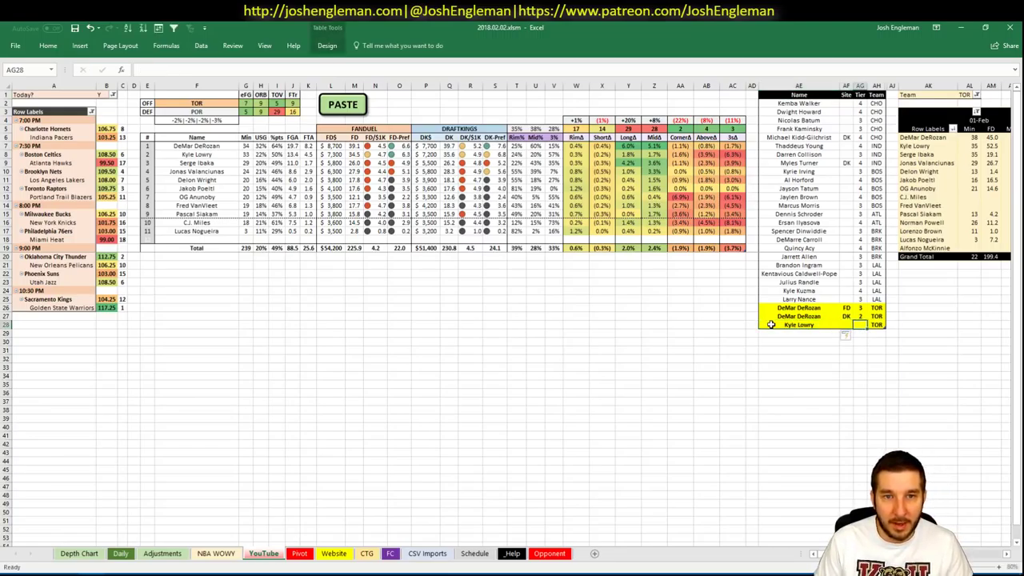
pyautogui.write('32')
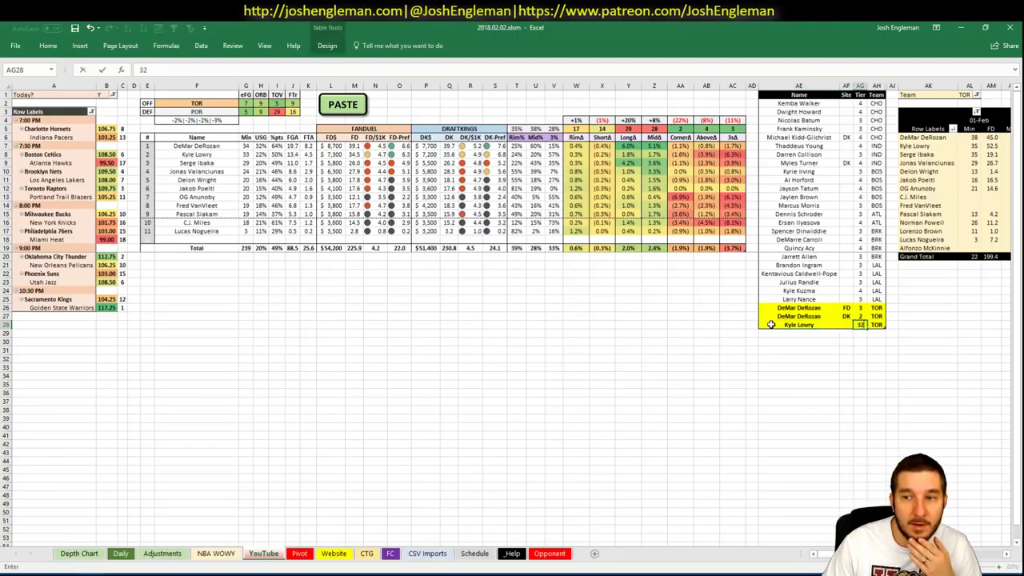
pyautogui.press('BackSpace')
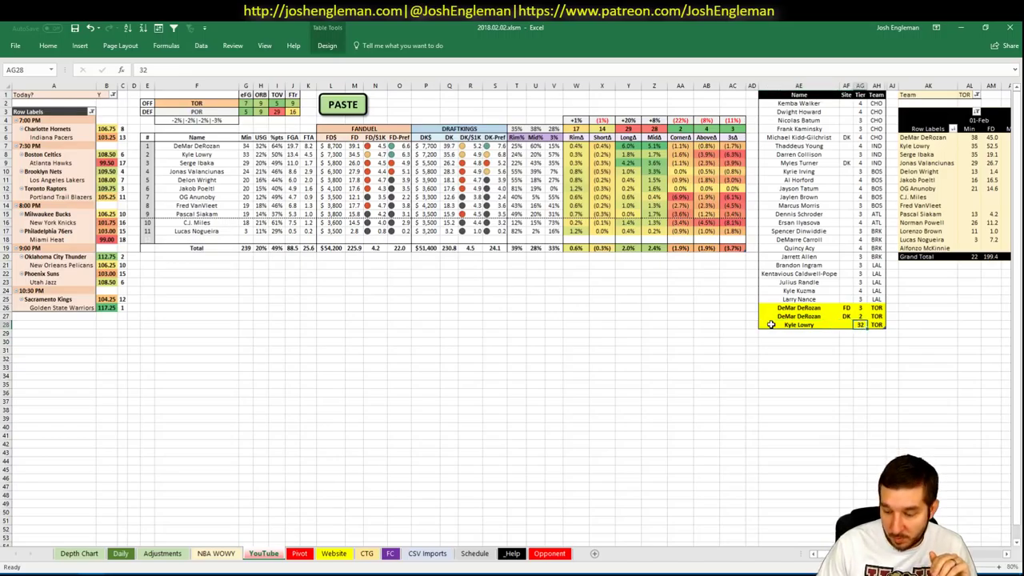
# - Set Kyle Lowry's tier to 3 in the player tier list
pyautogui.press('Return')
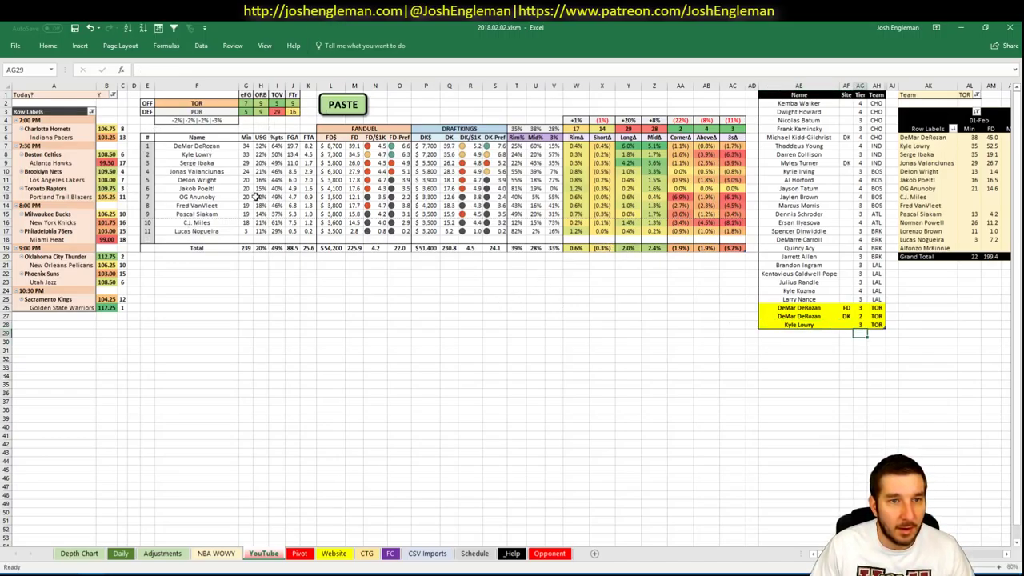
pyautogui.click(276, 171)
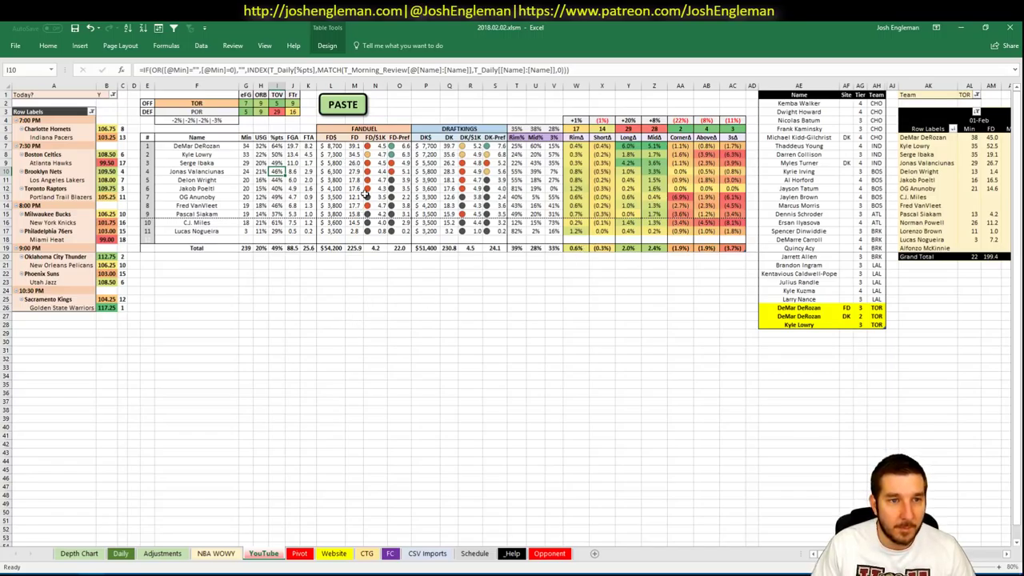
pyautogui.click(497, 257)
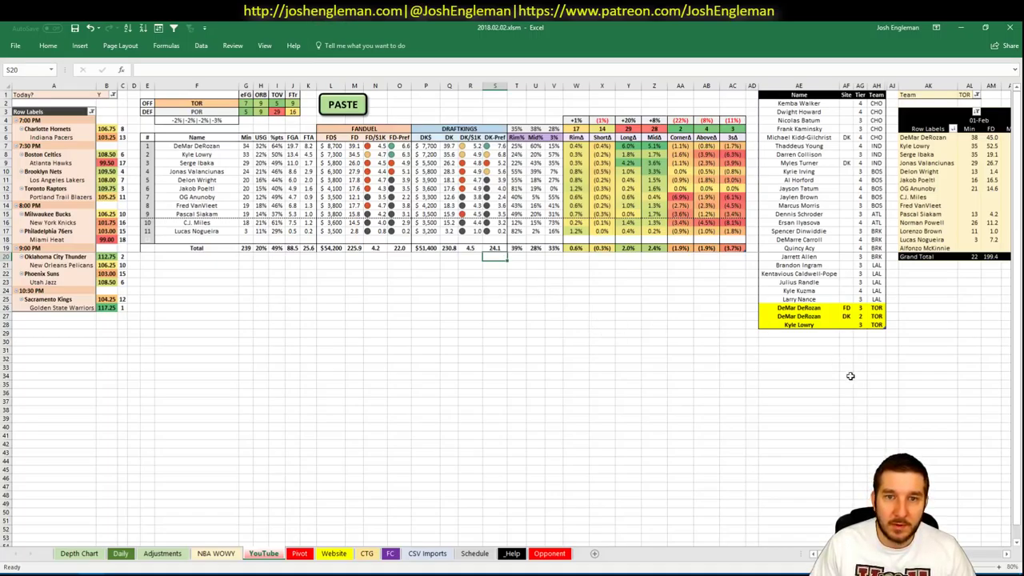
# - Examine the Toronto players' minutes and fantasy points per game in the recent-games pivot table
pyautogui.hscroll(6, 512, 312)
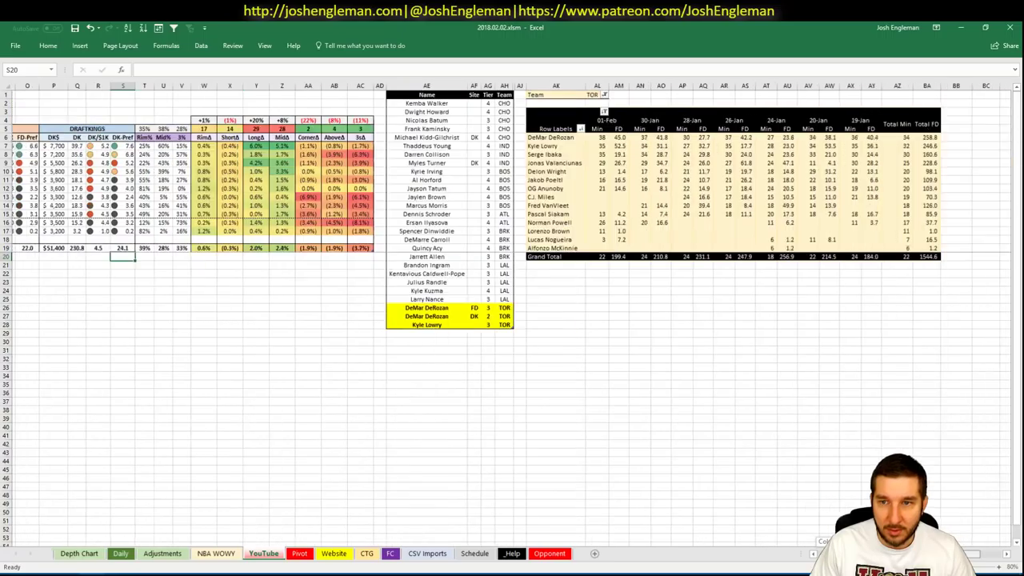
pyautogui.hscroll(1, 512, 312)
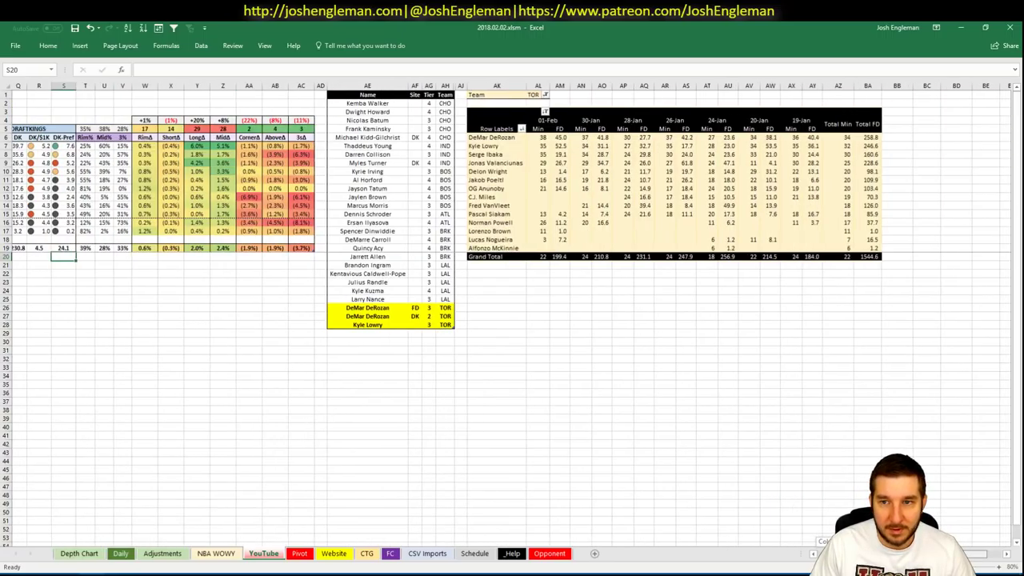
pyautogui.hscroll(-7, 723, 533)
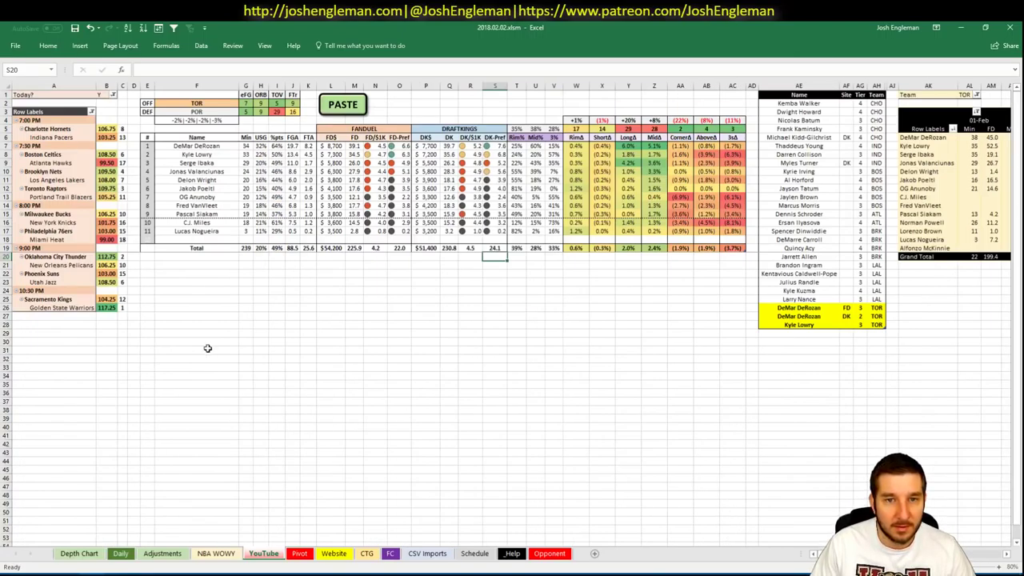
pyautogui.click(797, 333)
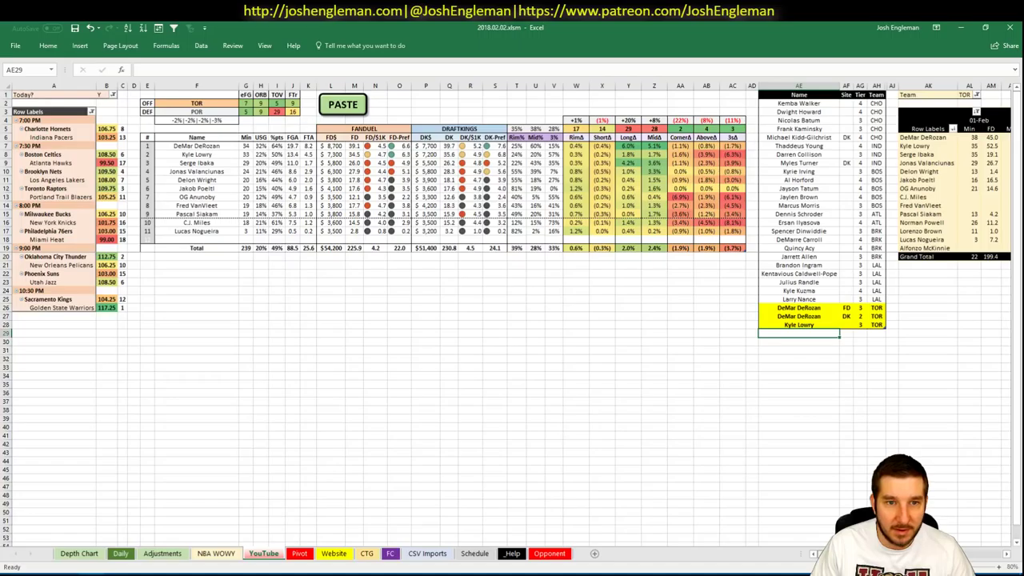
pyautogui.hscroll(7, 512, 320)
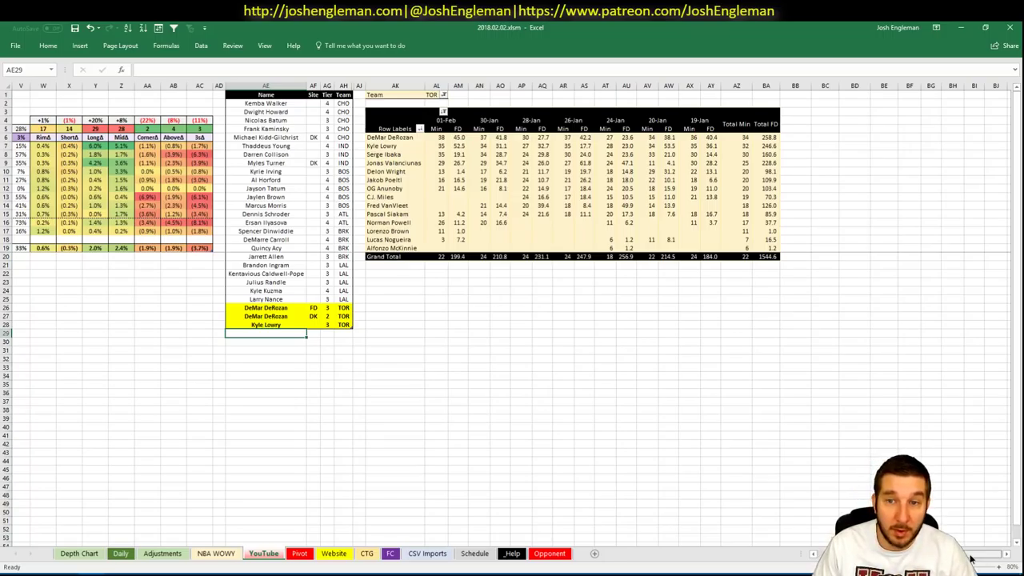
pyautogui.click(602, 163)
pyautogui.hscroll(-7, 813, 255)
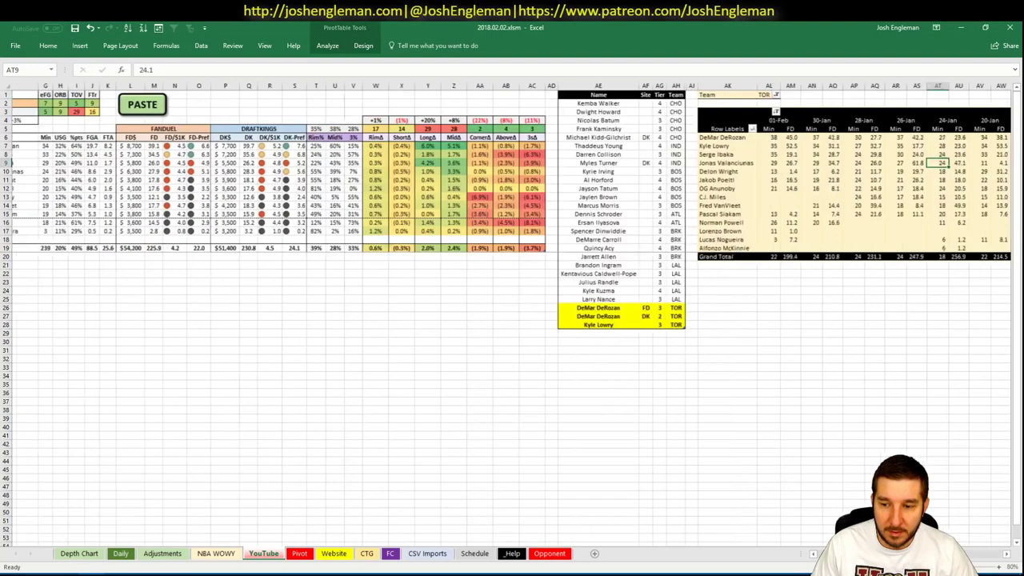
# - Add Jonas Valanciunas in the next row of the player tier list with tier 4
pyautogui.click(794, 333)
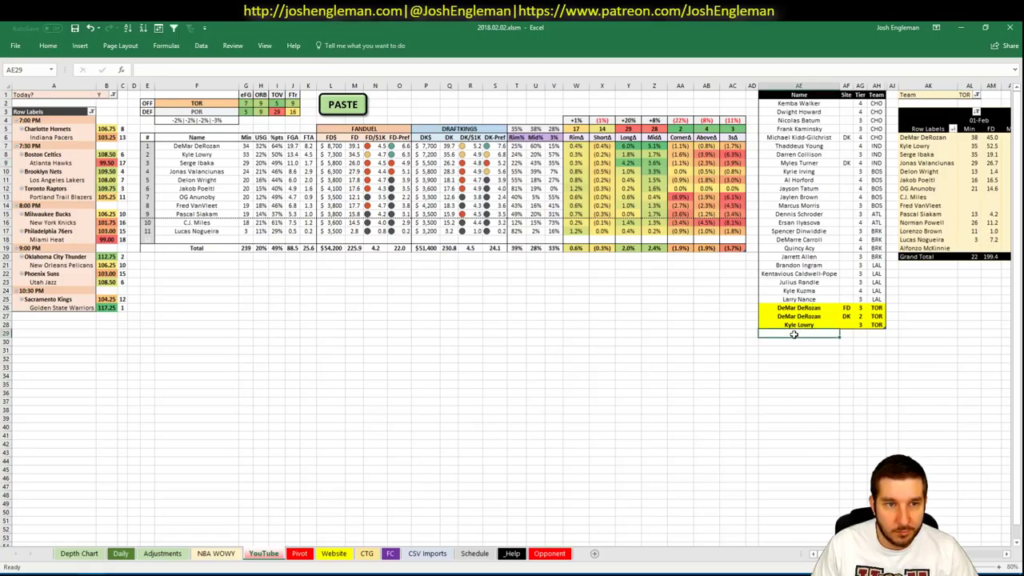
pyautogui.write('Jonas Valanciunas')
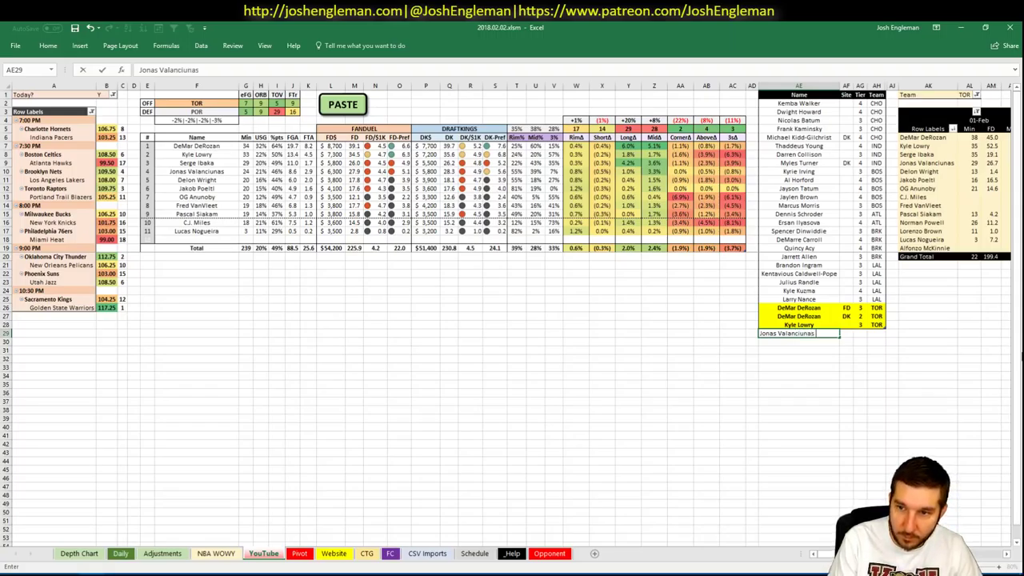
pyautogui.press('Tab')
pyautogui.press('Tab')
pyautogui.write('4')
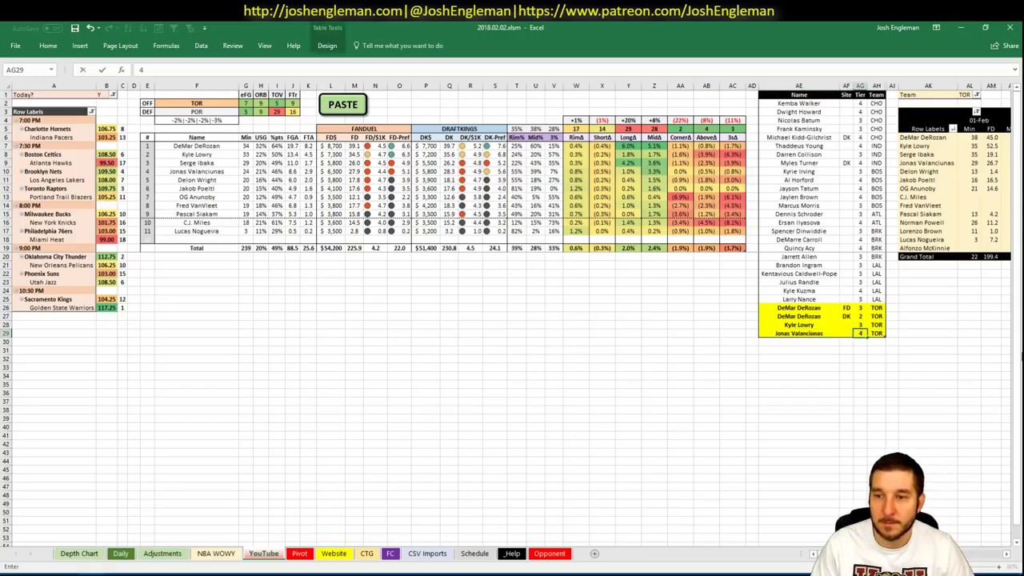
pyautogui.press('Return')
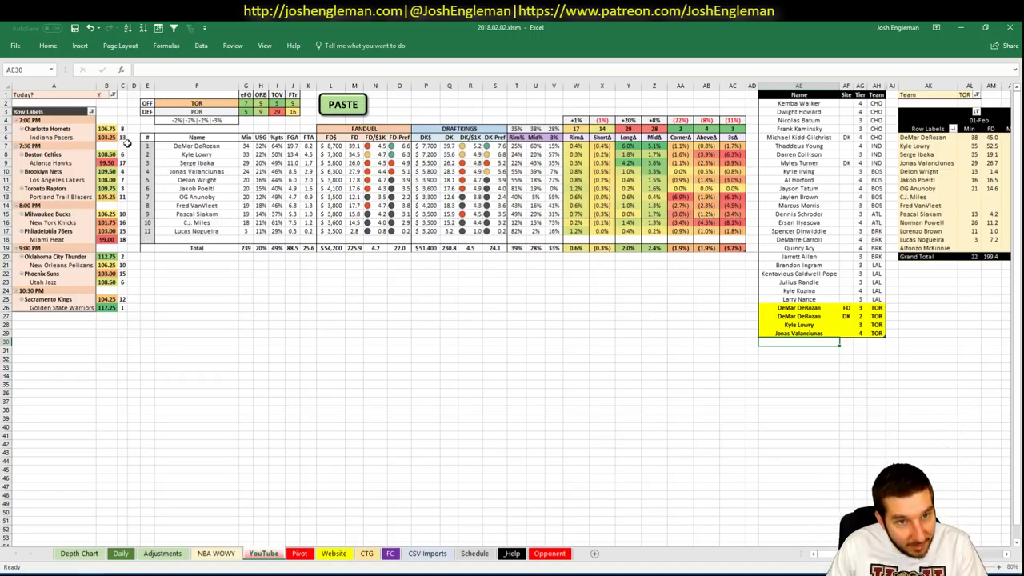
# - Change the offensive team in the matchup table to POR
pyautogui.click(186, 105)
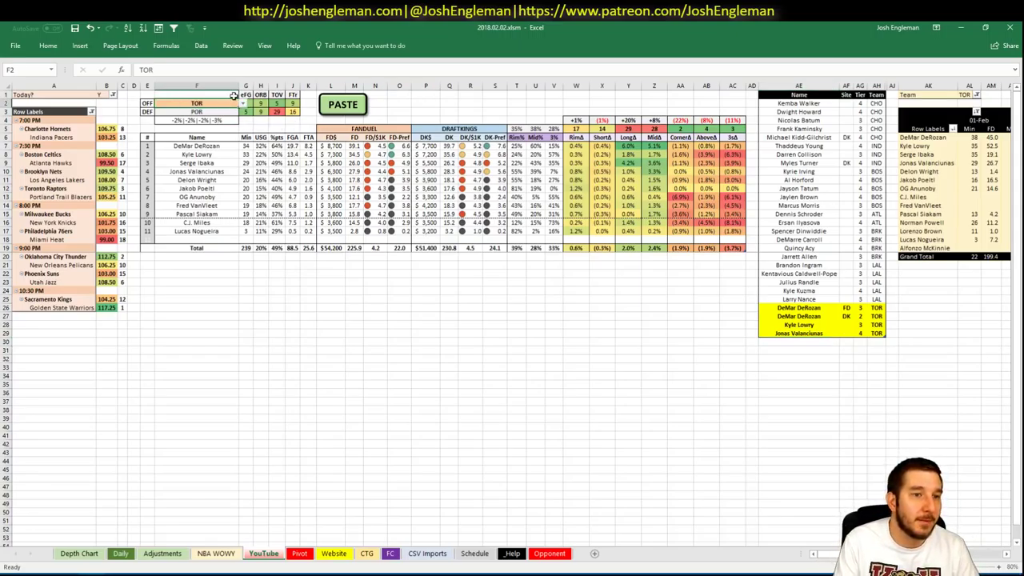
pyautogui.write('POR')
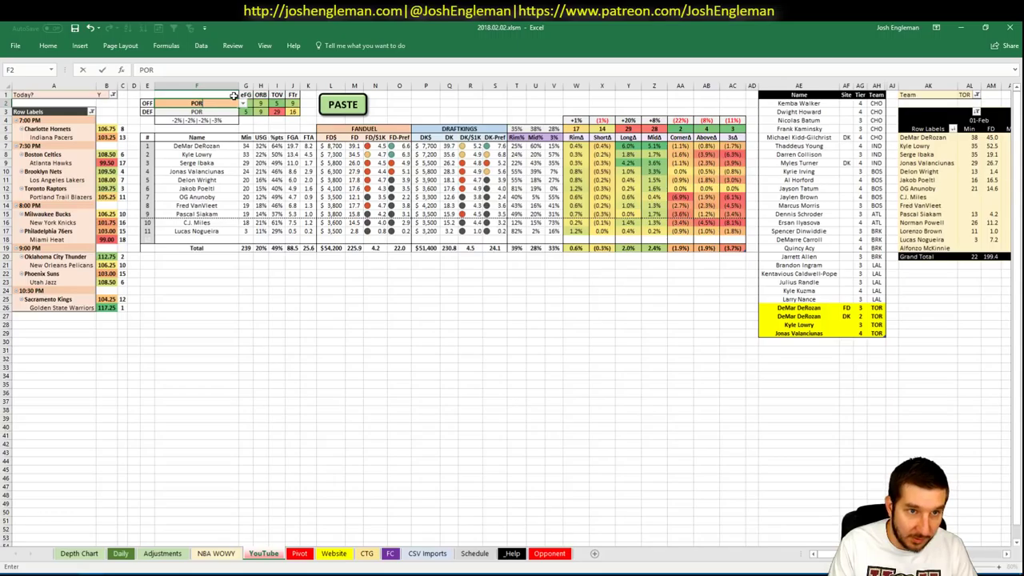
pyautogui.press('Return')
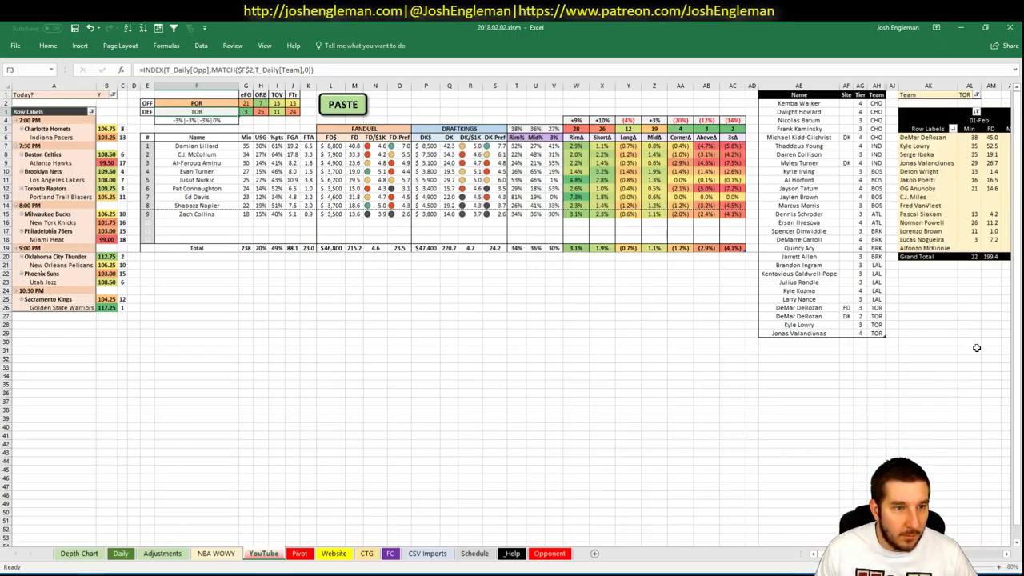
# - Filter the recent-games pivot table to team POR and review its players' minutes and fantasy points
pyautogui.click(969, 95)
pyautogui.write('PO')
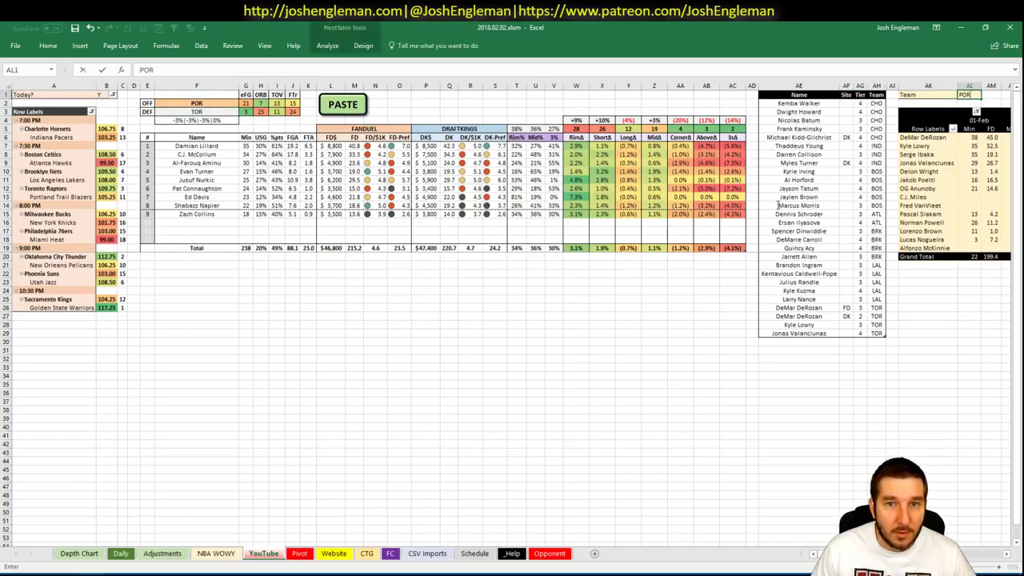
pyautogui.press('Return')
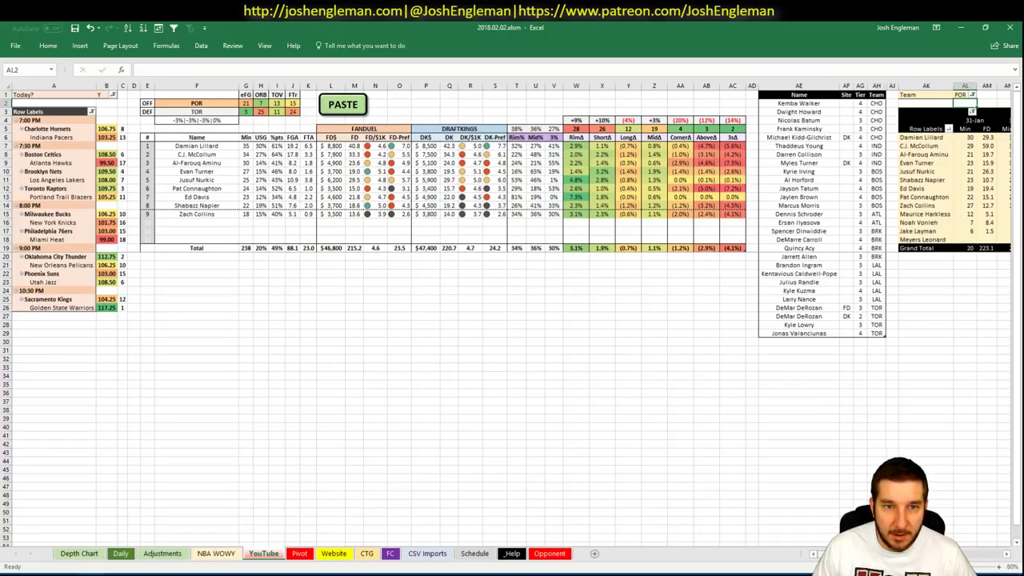
pyautogui.hscroll(6, 512, 312)
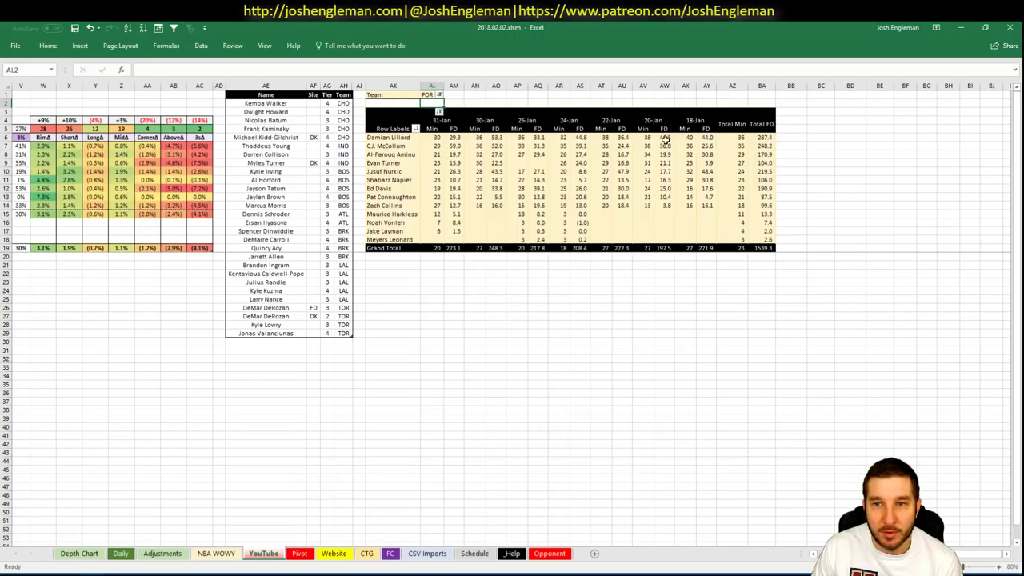
pyautogui.hscroll(-7, 816, 410)
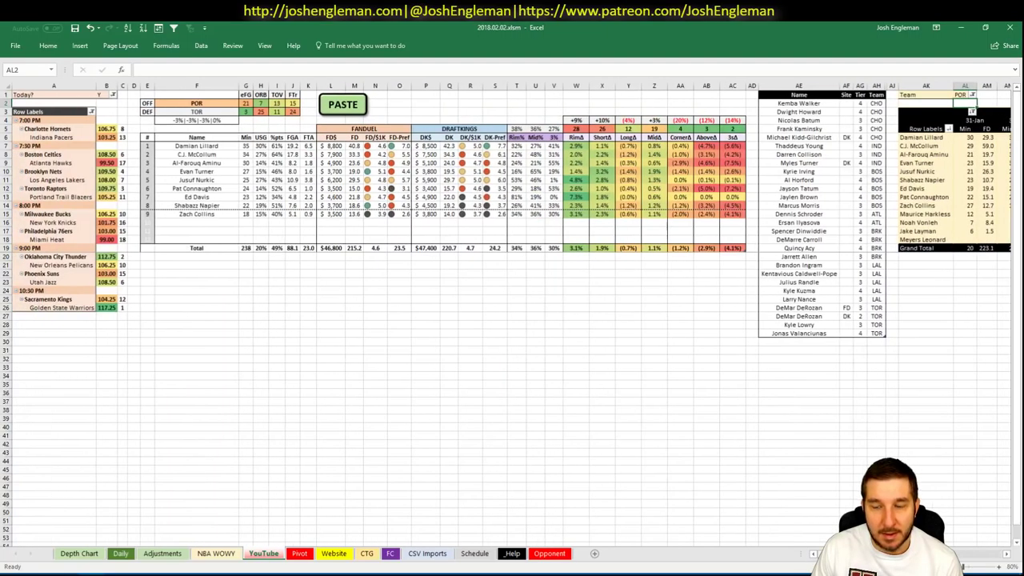
# - Switch to FantasyCruncher in the browser, examine Damian Lillard's game log filtered to opponent TOR, and return to the Excel workbook
pyautogui.hotkey('alt', 'Tab')
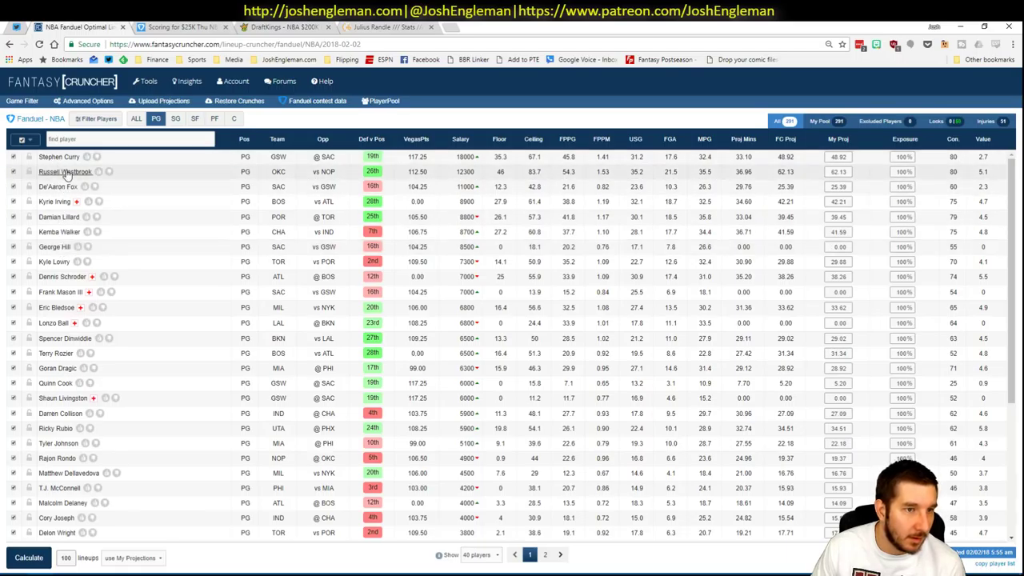
pyautogui.click(60, 217)
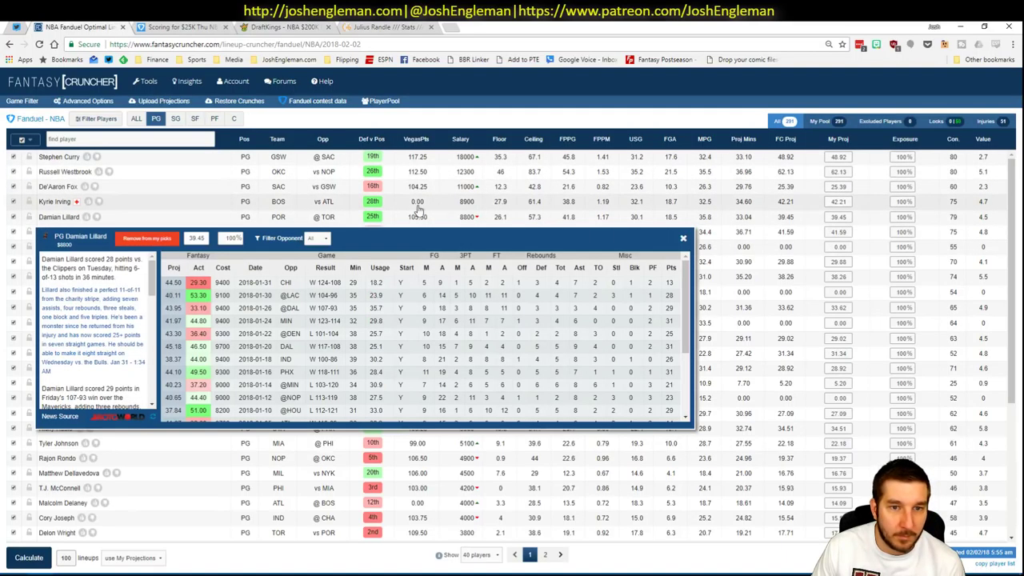
pyautogui.click(321, 238)
pyautogui.click(317, 257)
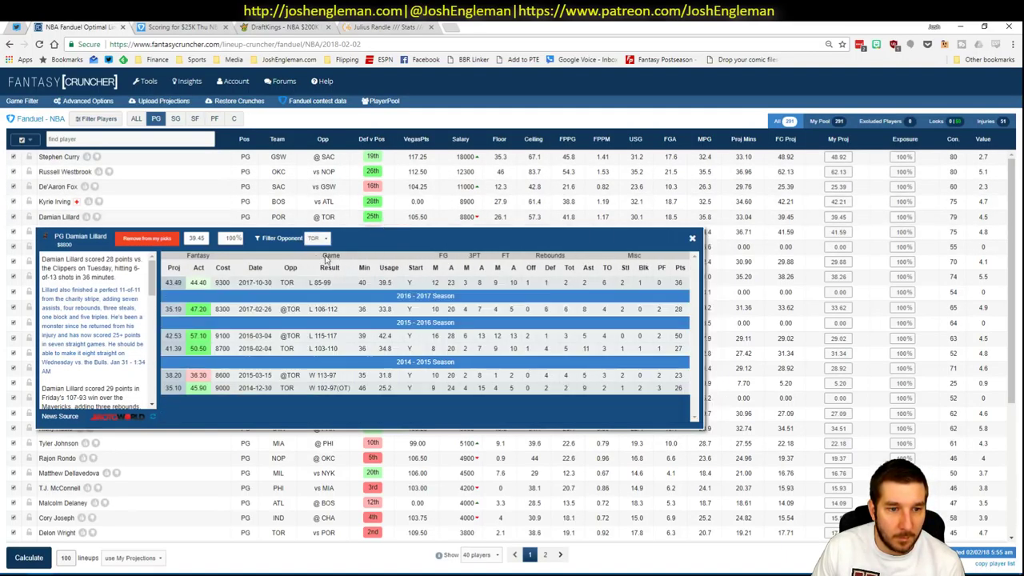
pyautogui.click(692, 238)
pyautogui.hotkey('alt', 'Tab')
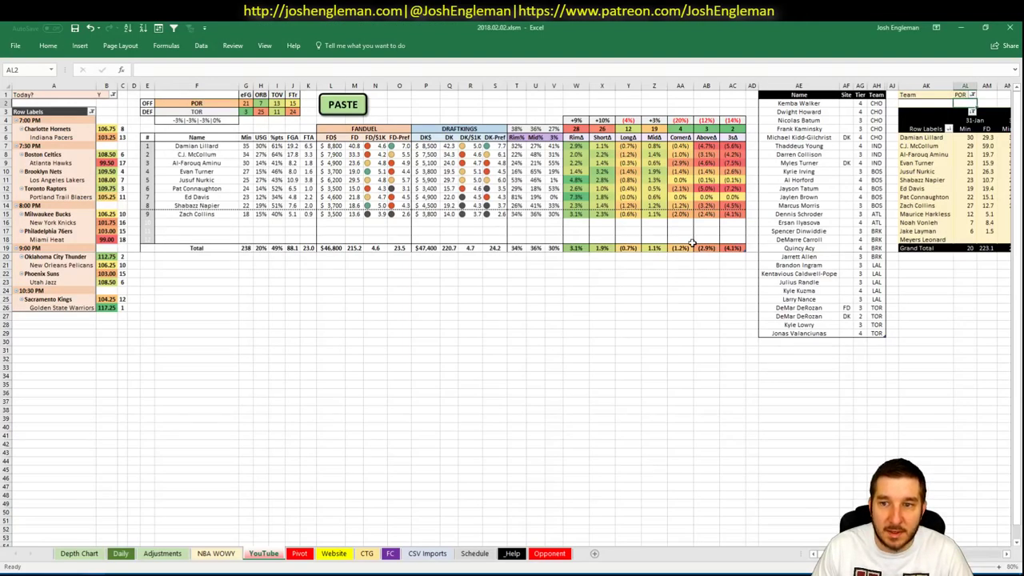
# - Add Damian Lillard in the next row of the player tier list with tier 3
pyautogui.click(790, 341)
pyautogui.write('Dam')
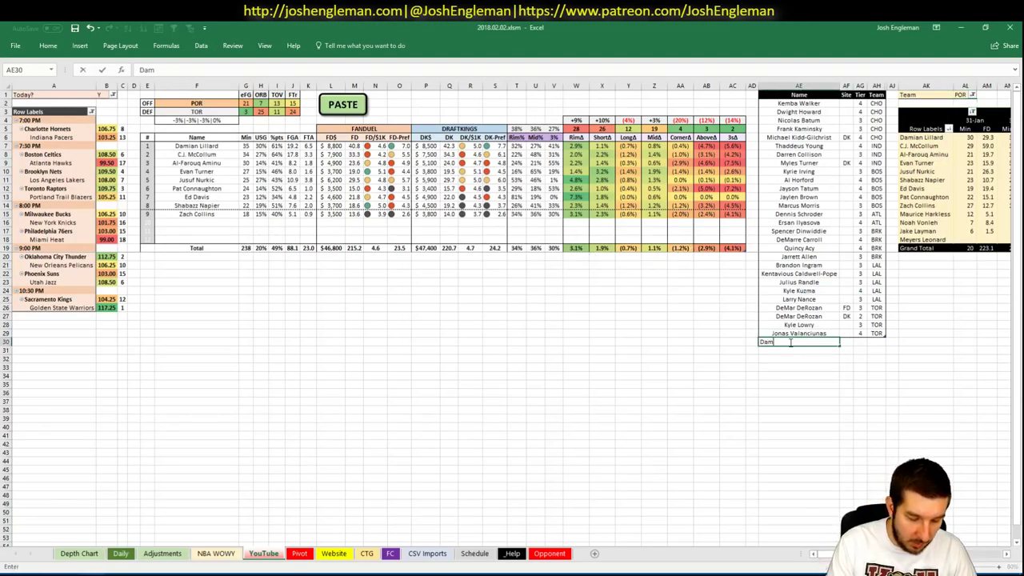
pyautogui.write('ian Lillard')
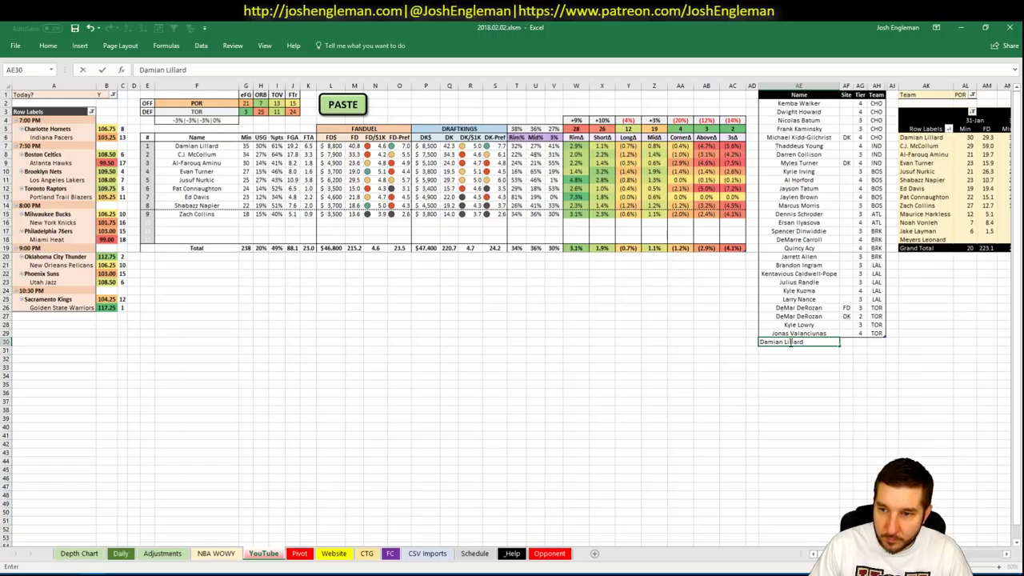
pyautogui.press('Tab')
pyautogui.press('Tab')
pyautogui.press('Return')
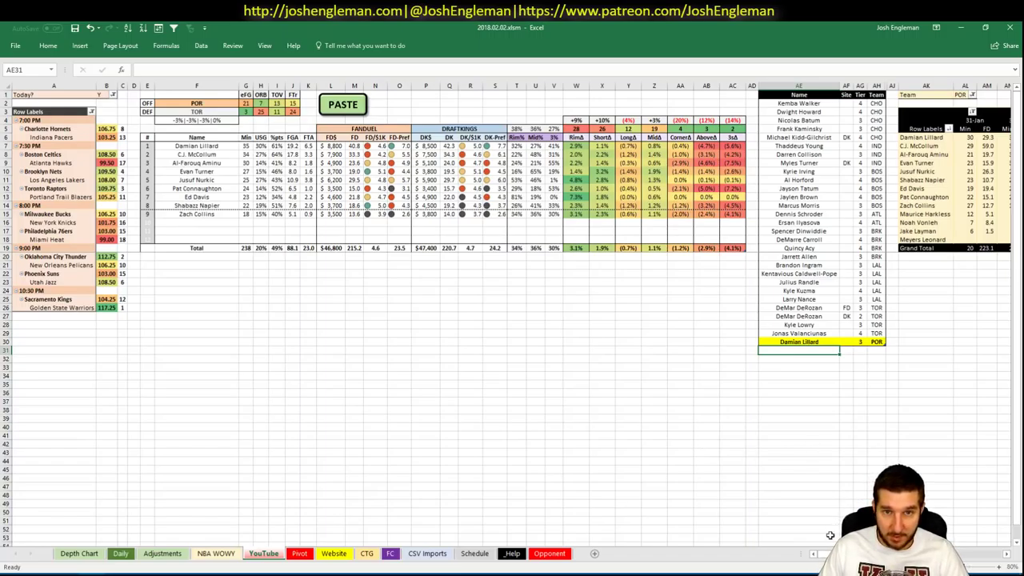
# - Add C.J. McCollum below Damian Lillard in the player tier list with tier 4
pyautogui.moveTo(825, 552)
pyautogui.mouseDown()
pyautogui.moveTo(850, 553)
pyautogui.moveTo(814, 545)
pyautogui.moveTo(832, 557)
pyautogui.mouseUp()
pyautogui.write('C.J. McCollum')
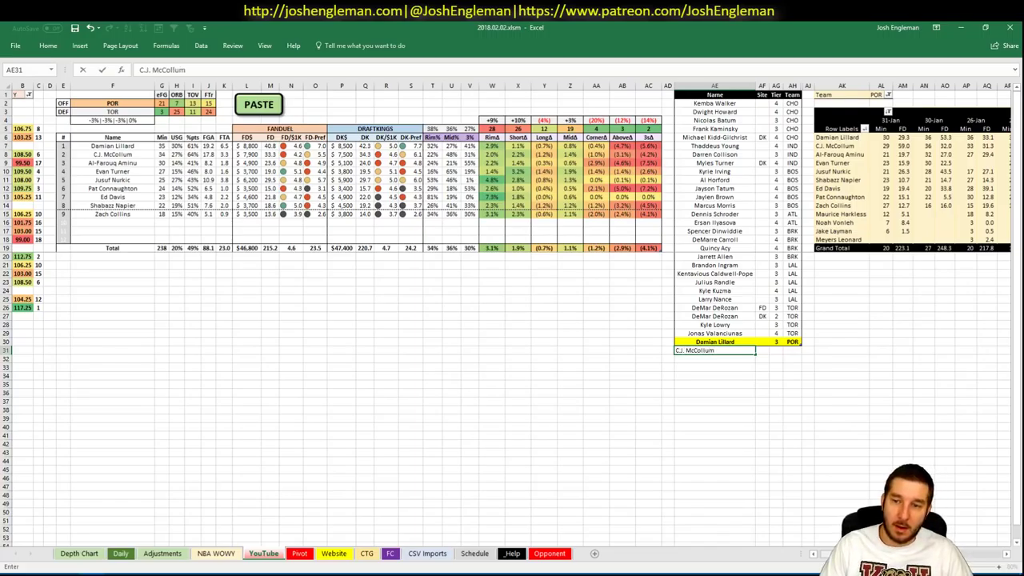
pyautogui.click(776, 349)
pyautogui.write('4')
pyautogui.press('Return')
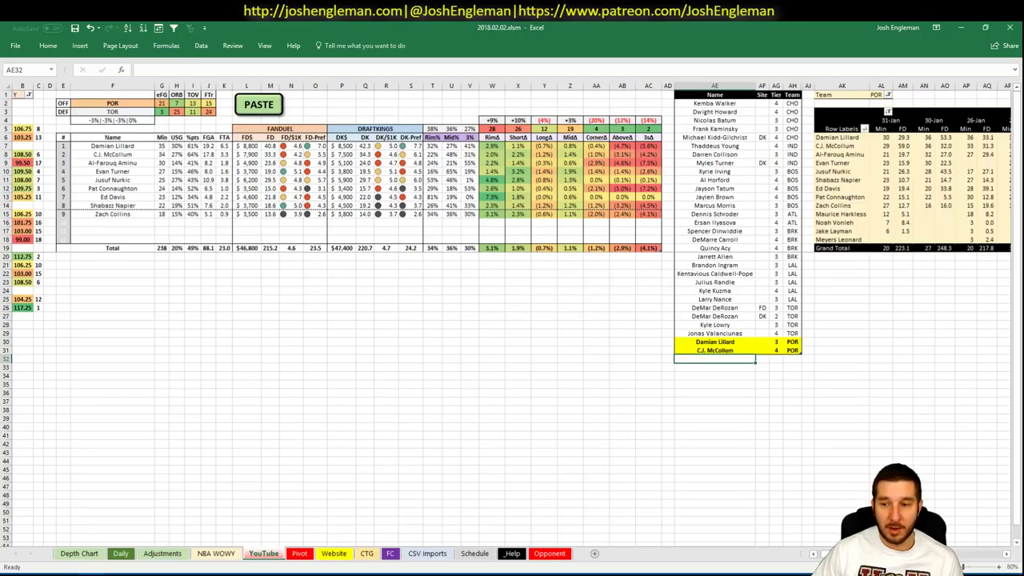
# - Check the Portland recent-games pivot table and add Al-Farouq Aminu to the player tier list with tier 3
pyautogui.moveTo(833, 554); pyautogui.dragTo(864, 553)
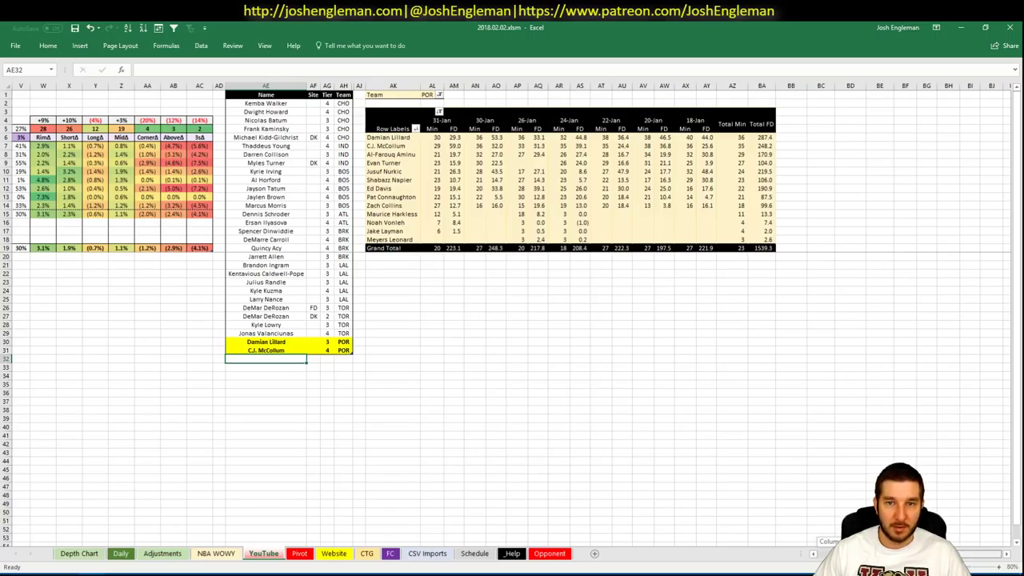
pyautogui.hscroll(-10, 832, 493)
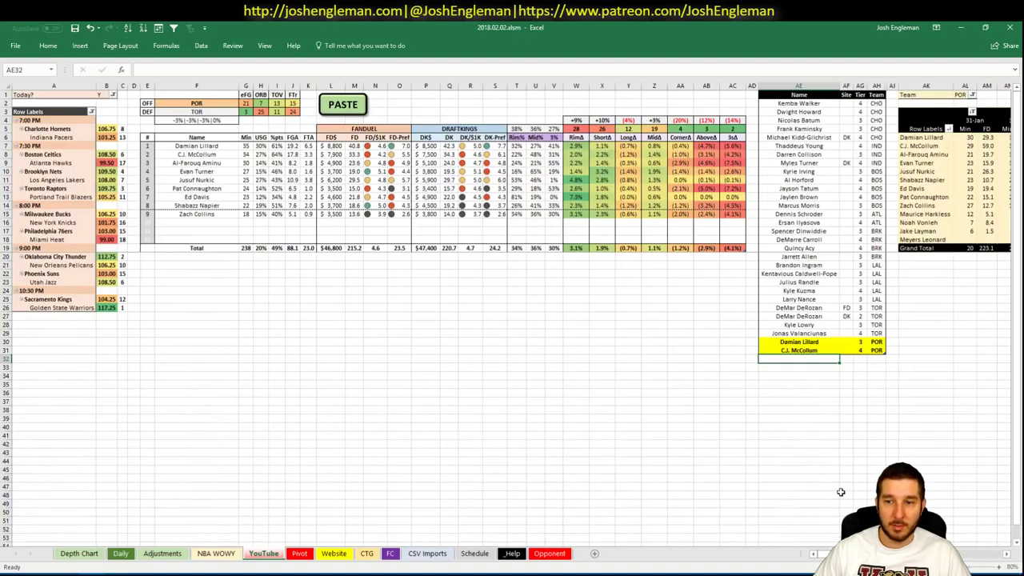
pyautogui.write('Al Horford')
pyautogui.write('-Farouq Amin')
pyautogui.write('u')
pyautogui.press('Tab')
pyautogui.press('Tab')
pyautogui.write('3')
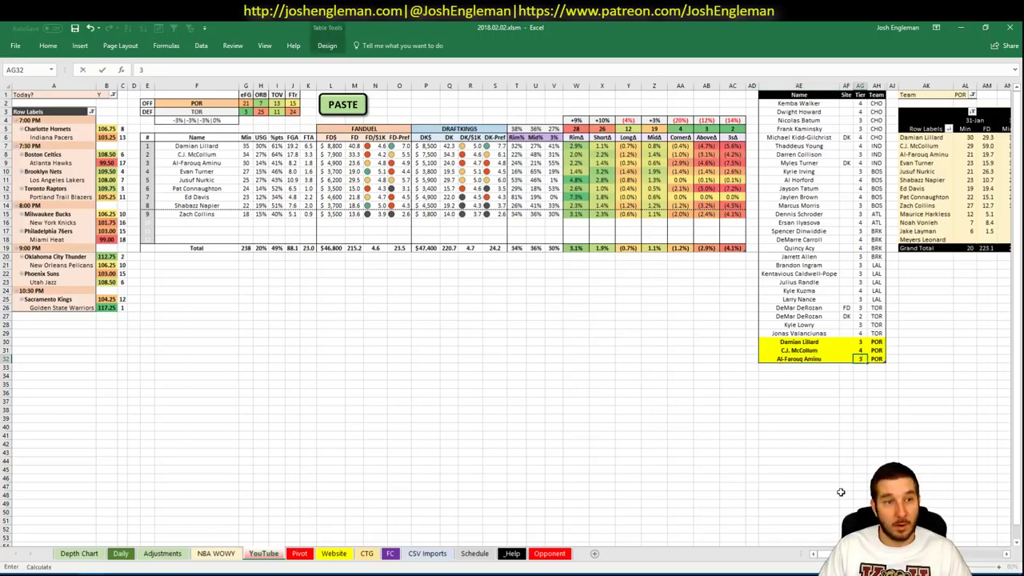
pyautogui.press('Return')
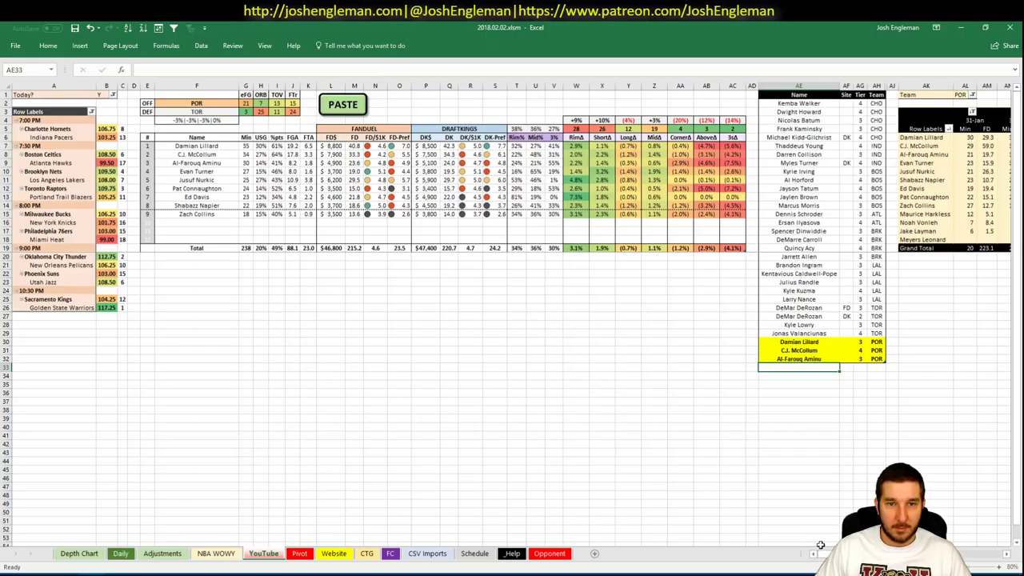
# - Add Evan Turner in the next row of the player tier list with tier 4
pyautogui.write('Eva')
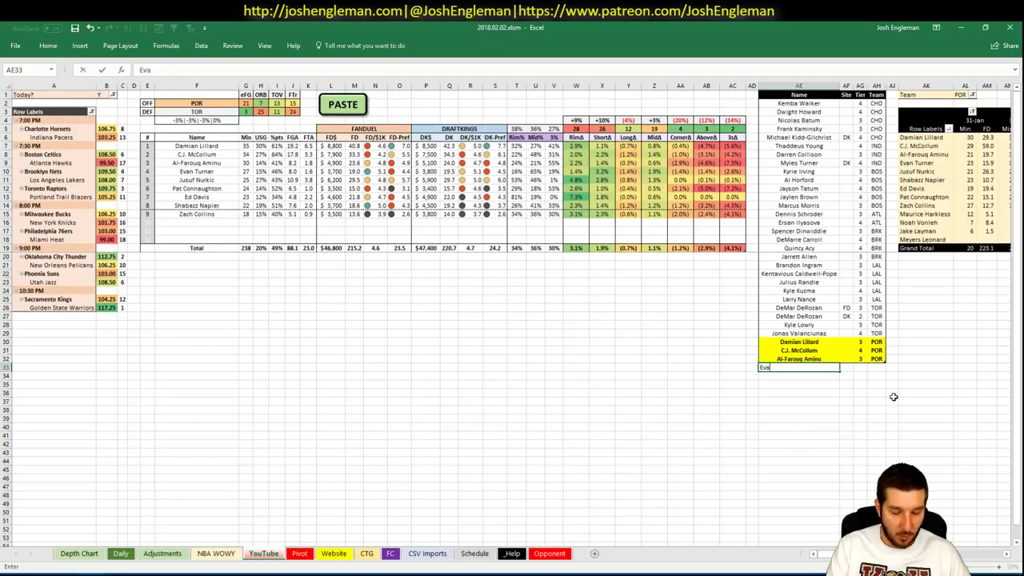
pyautogui.write('n Turner')
pyautogui.press('Tab')
pyautogui.press('Tab')
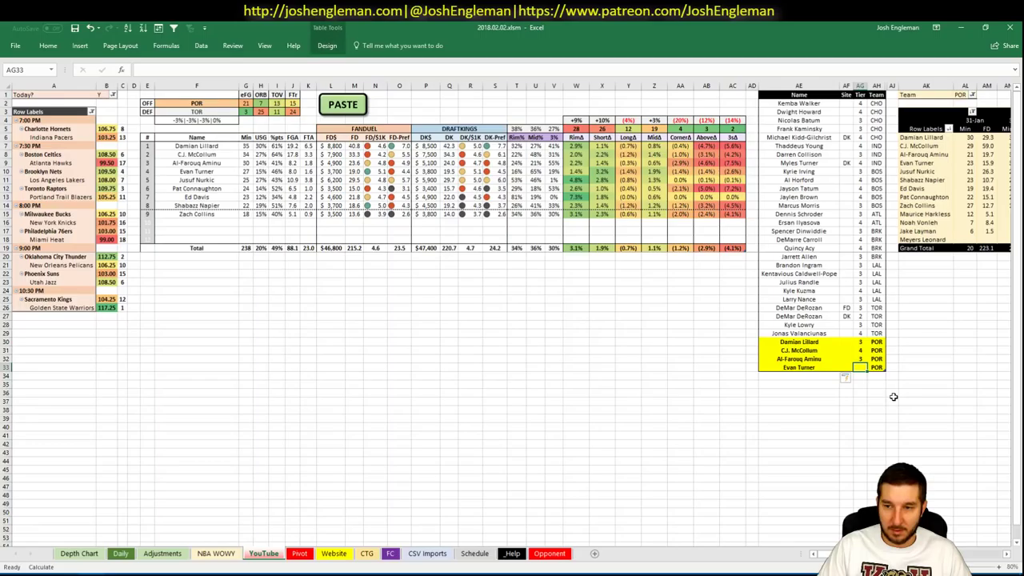
pyautogui.press('Return')
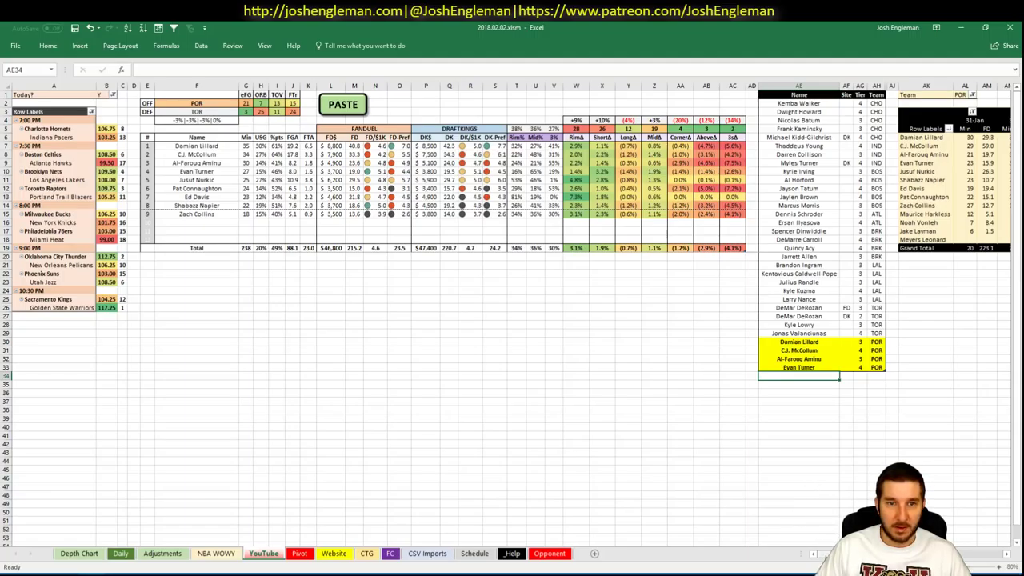
# - Check the Portland recent-games pivot table and add Jusuf Nurkic to the player tier list with tier 4
pyautogui.moveTo(826, 554); pyautogui.dragTo(970, 554)
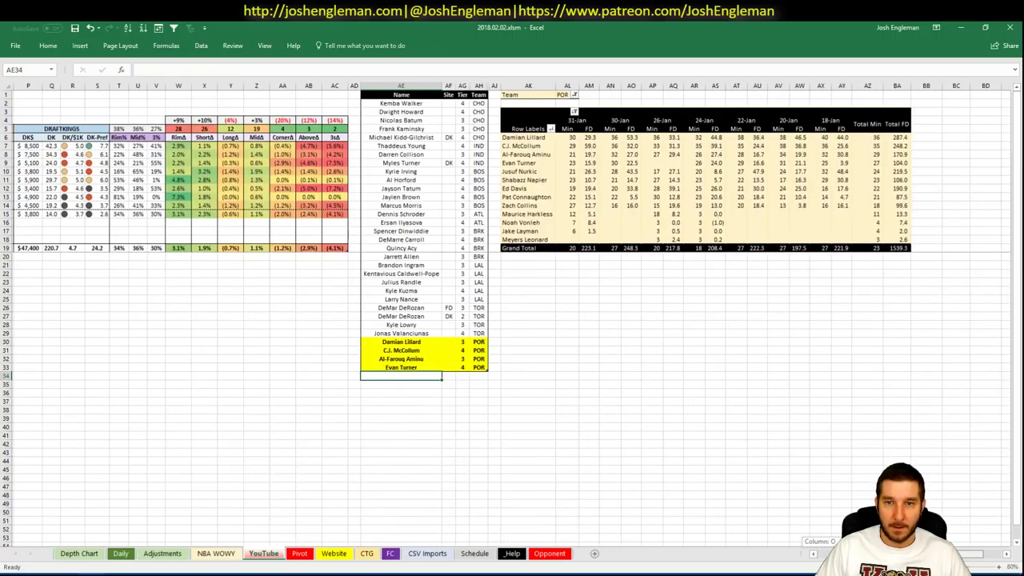
pyautogui.moveTo(971, 554); pyautogui.dragTo(980, 554)
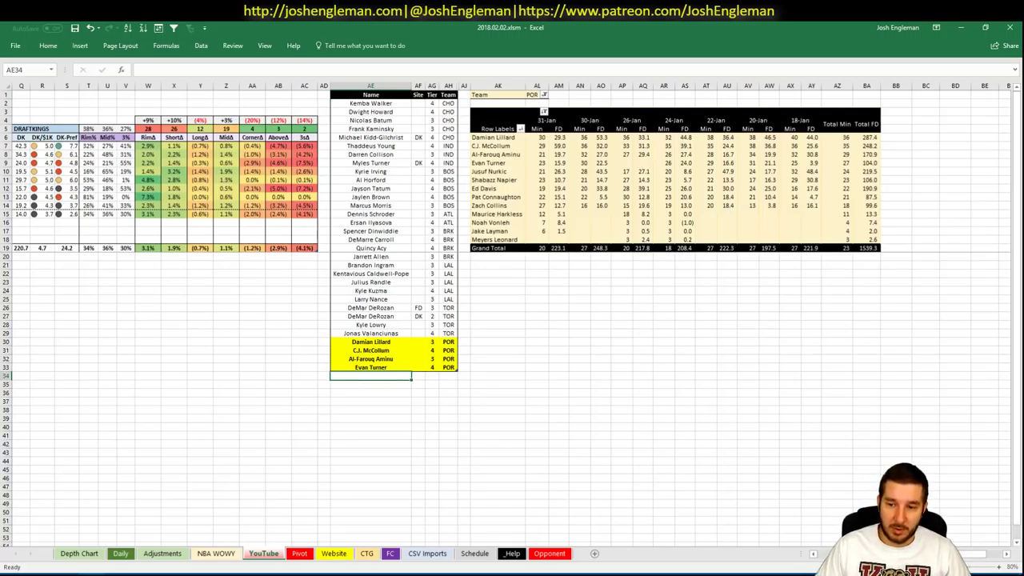
pyautogui.hscroll(-10, 512, 320)
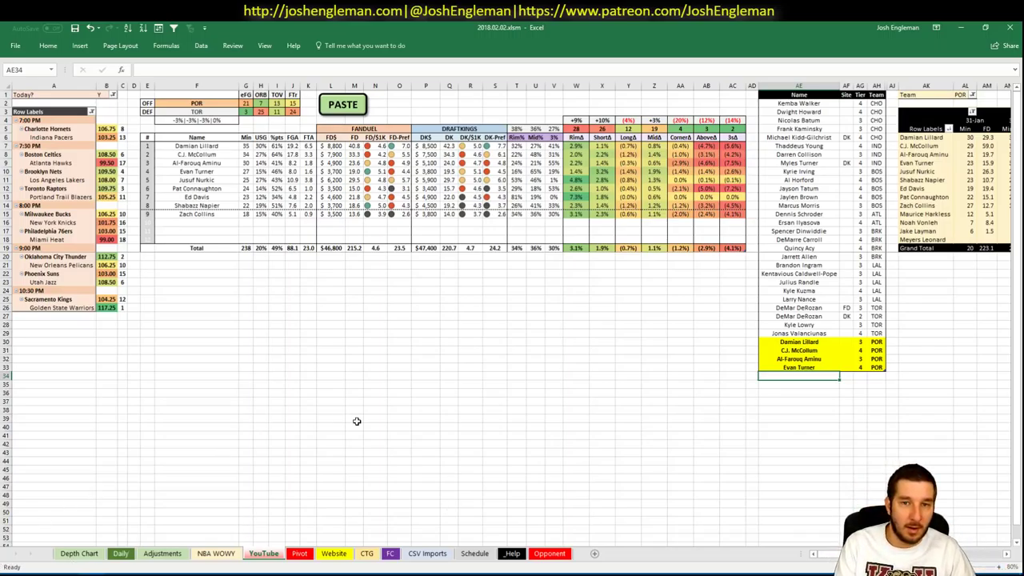
pyautogui.write('Jusuf Nurkic')
pyautogui.press('Tab')
pyautogui.press('Tab')
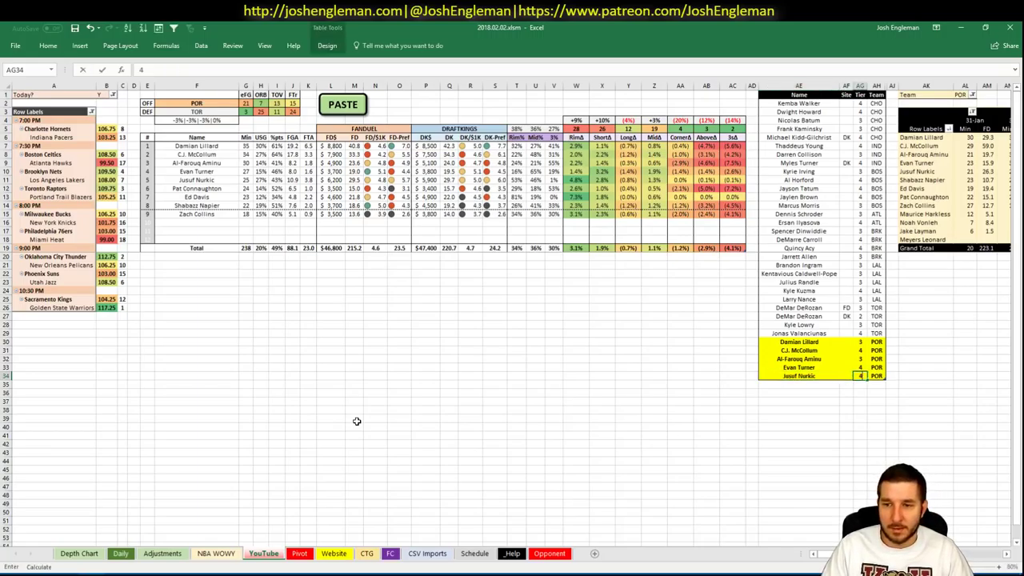
pyautogui.press('Return')
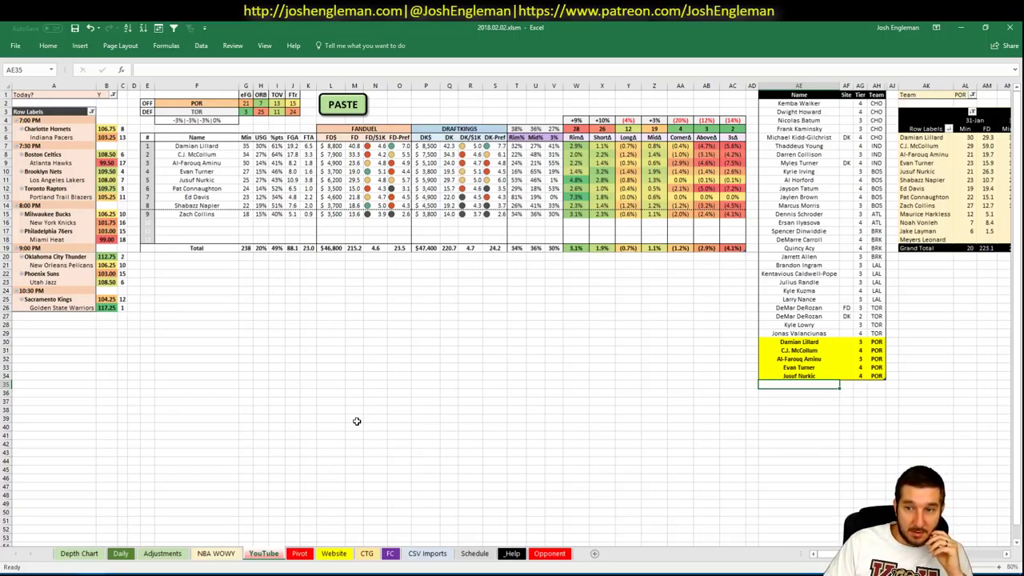
# - Switch to FantasyCruncher, list the centers, examine Jusuf Nurkic's game log filtered to opponent TOR, and return to the Excel workbook
pyautogui.press('Right')
pyautogui.press('Right')
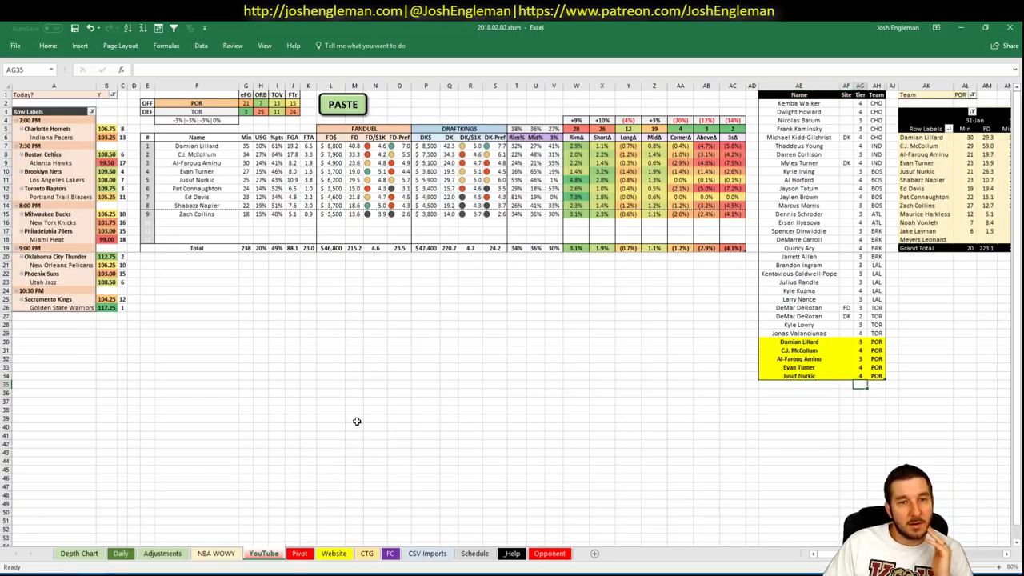
pyautogui.hotkey('alt', 'Tab')
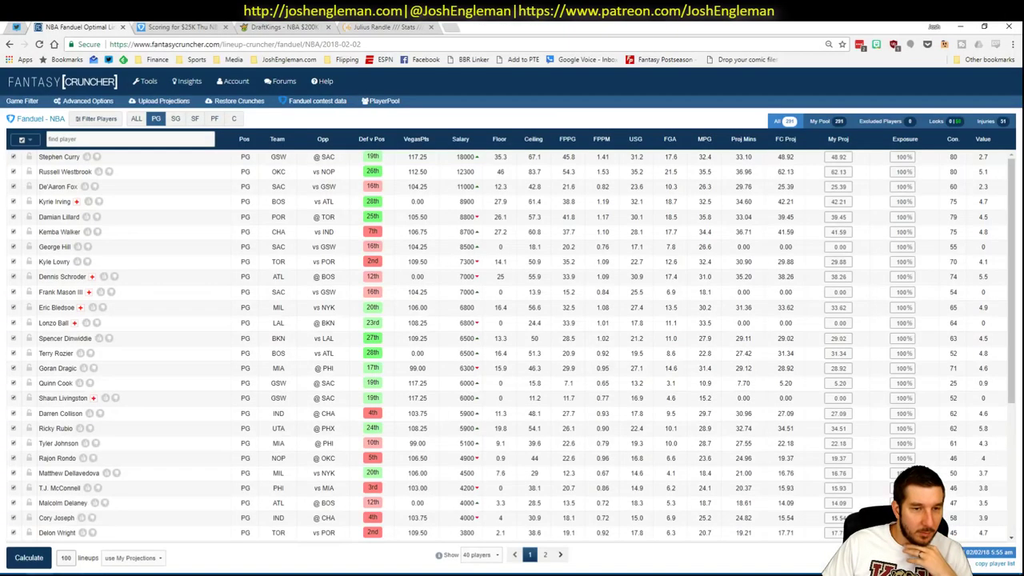
pyautogui.click(234, 118)
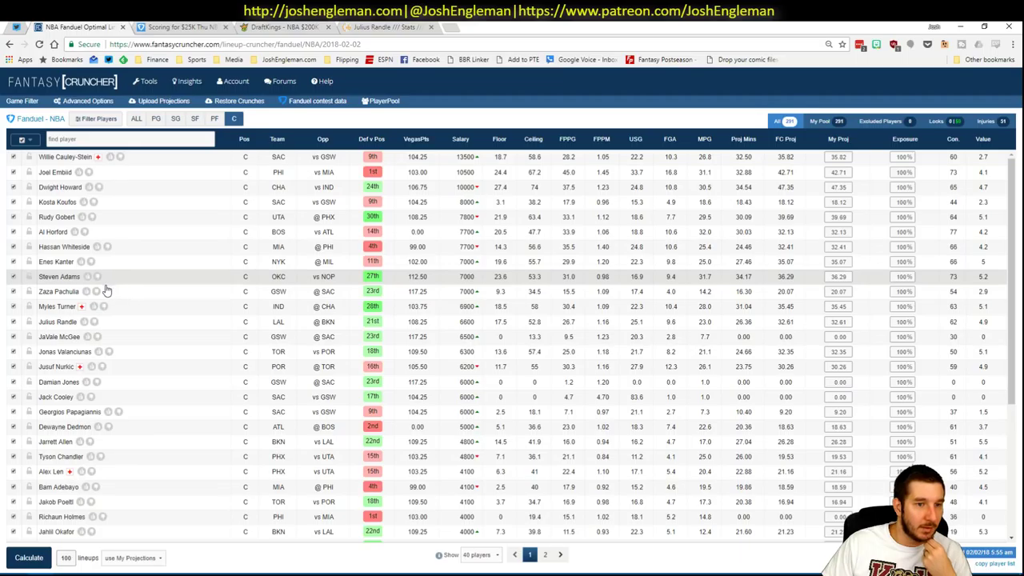
pyautogui.click(60, 368)
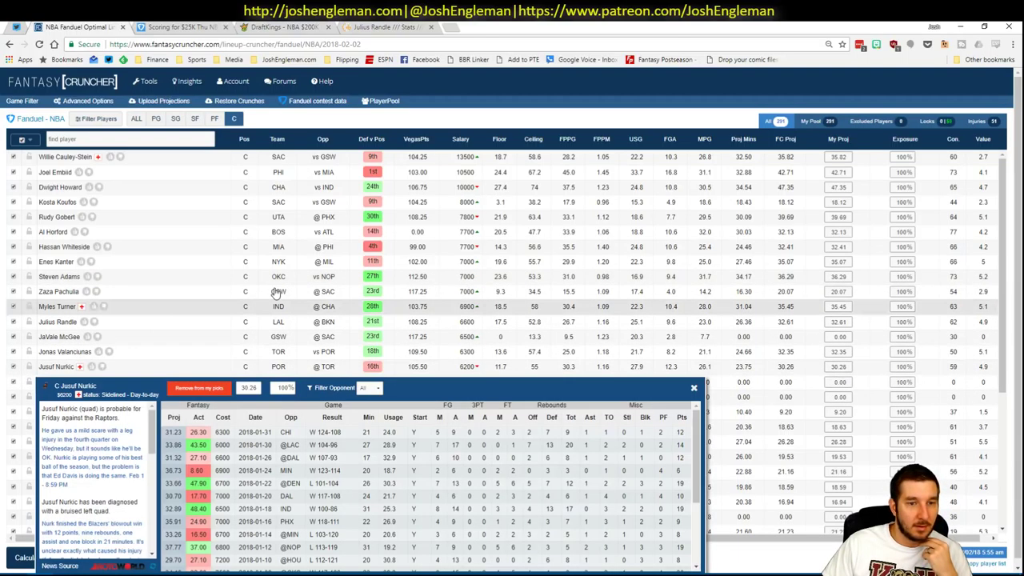
pyautogui.click(369, 388)
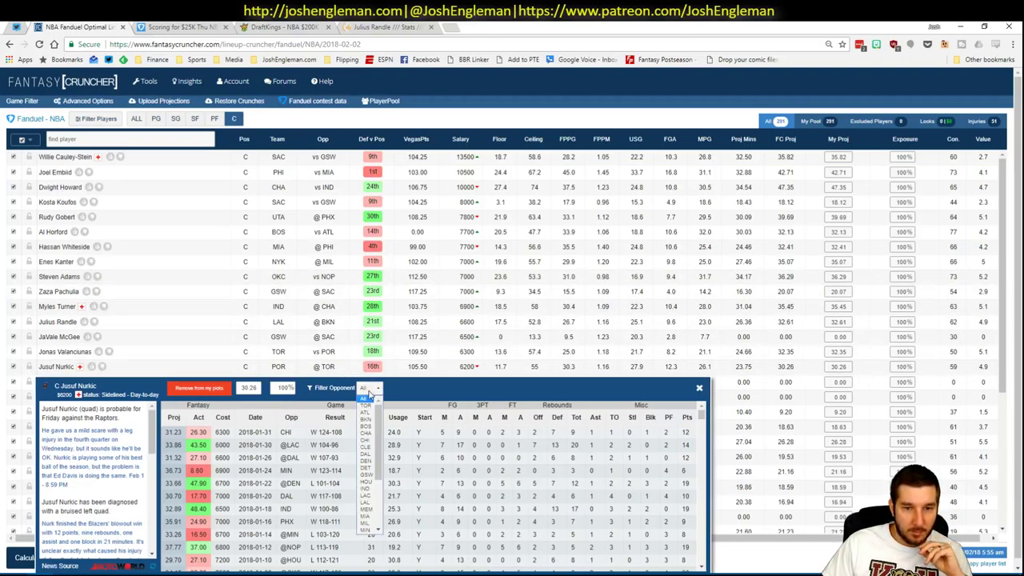
pyautogui.click(360, 408)
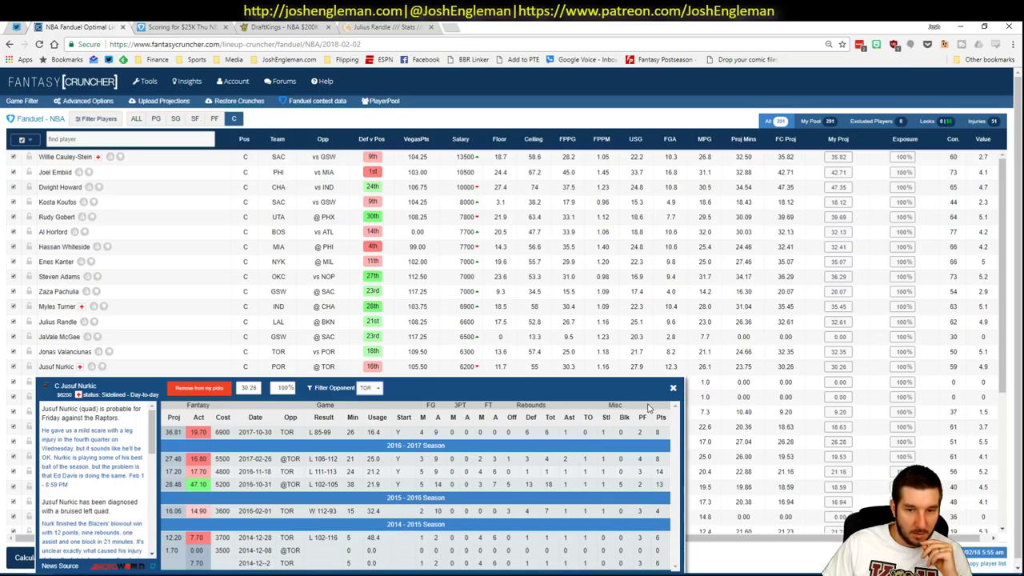
pyautogui.click(673, 388)
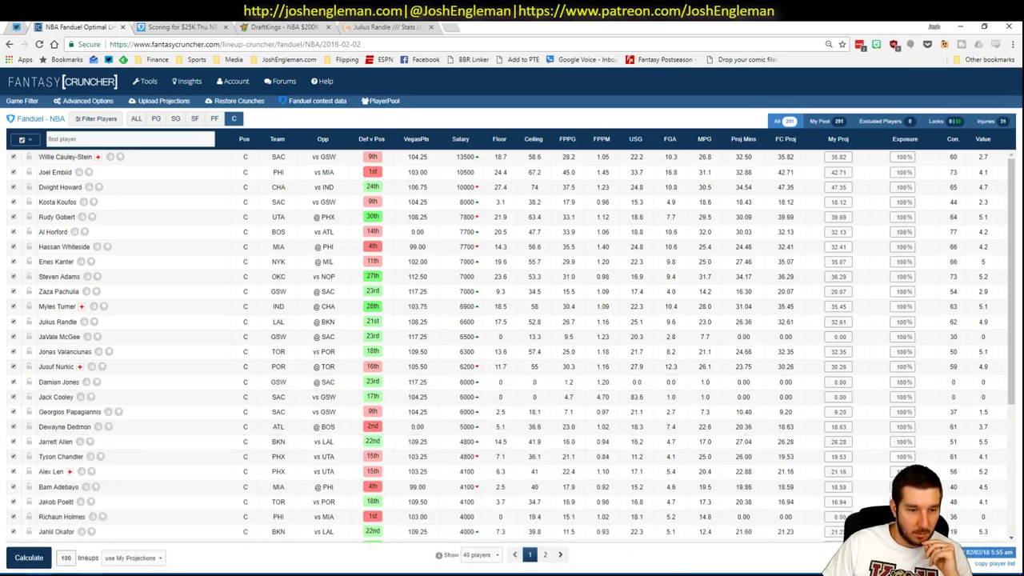
pyautogui.hotkey('alt', 'Tab')
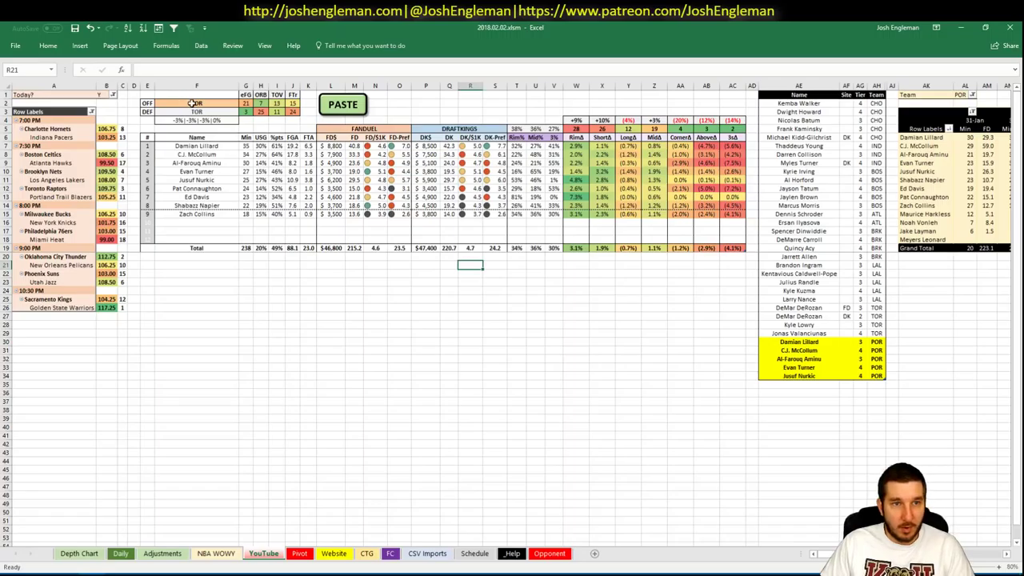
# - Set the matchup table's offensive team to MIL and filter the recent-games pivot table to team MIL
pyautogui.click(194, 104)
pyautogui.write('MIL')
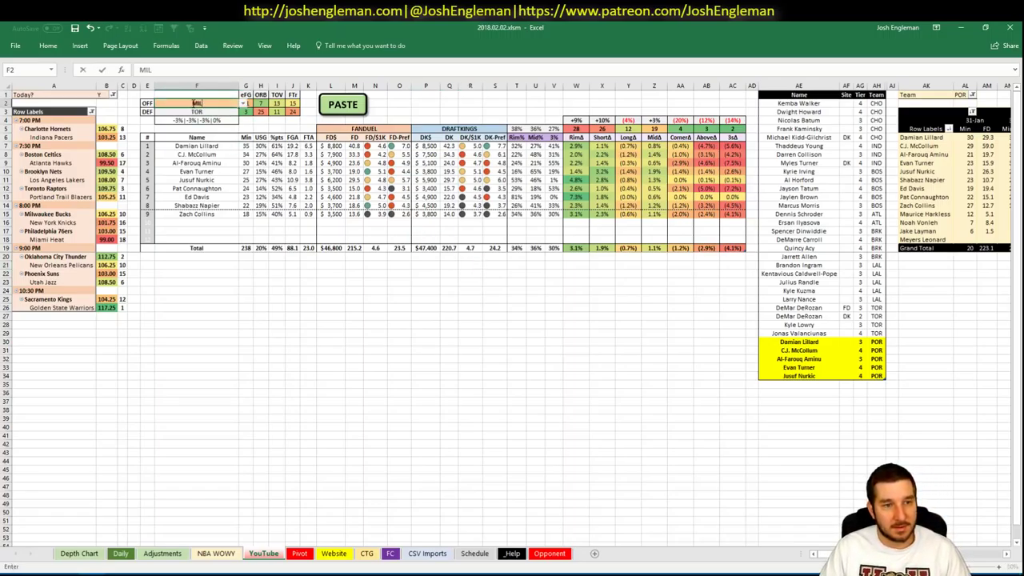
pyautogui.press('Return')
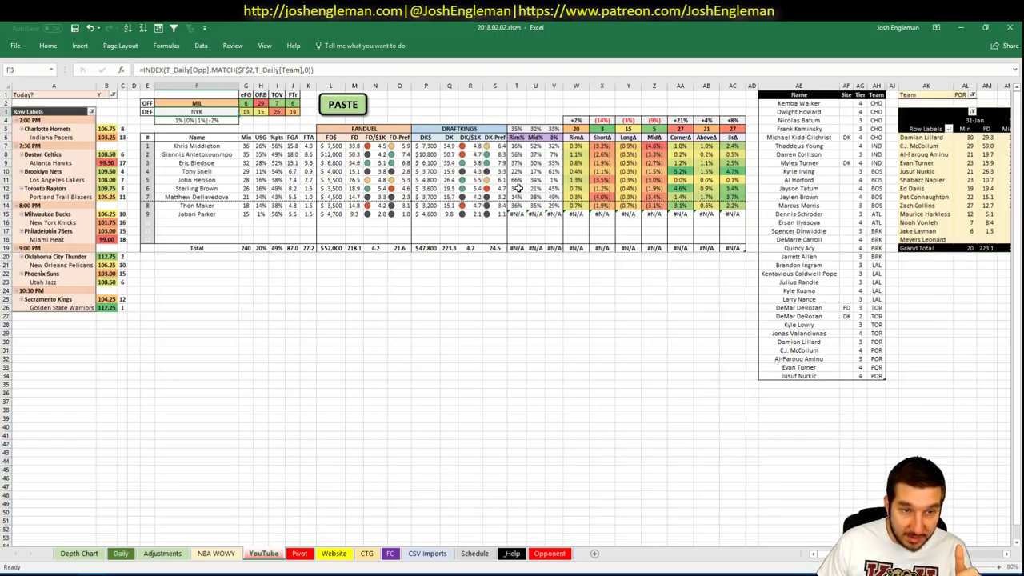
pyautogui.click(815, 383)
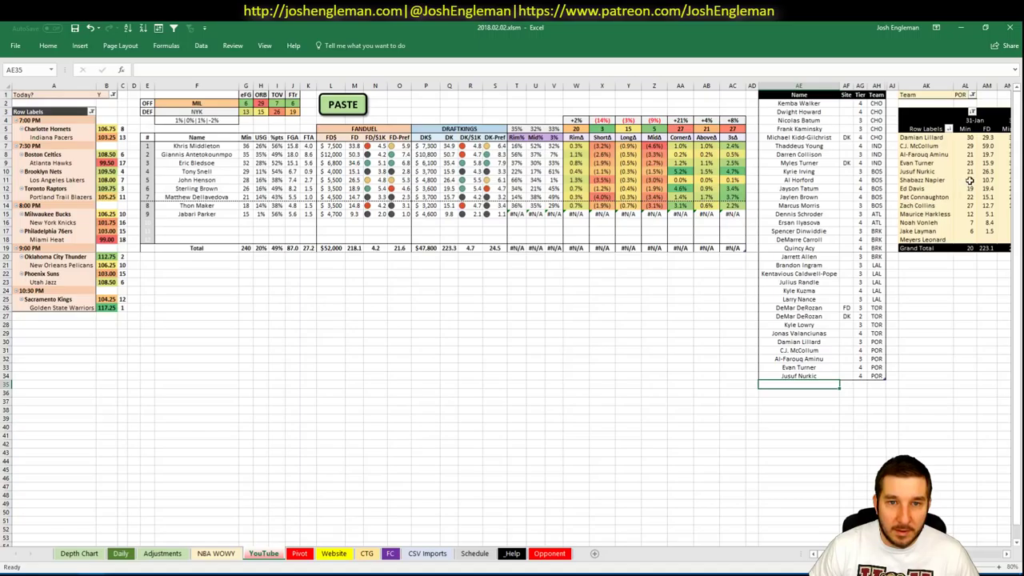
pyautogui.click(964, 95)
pyautogui.write('MIL')
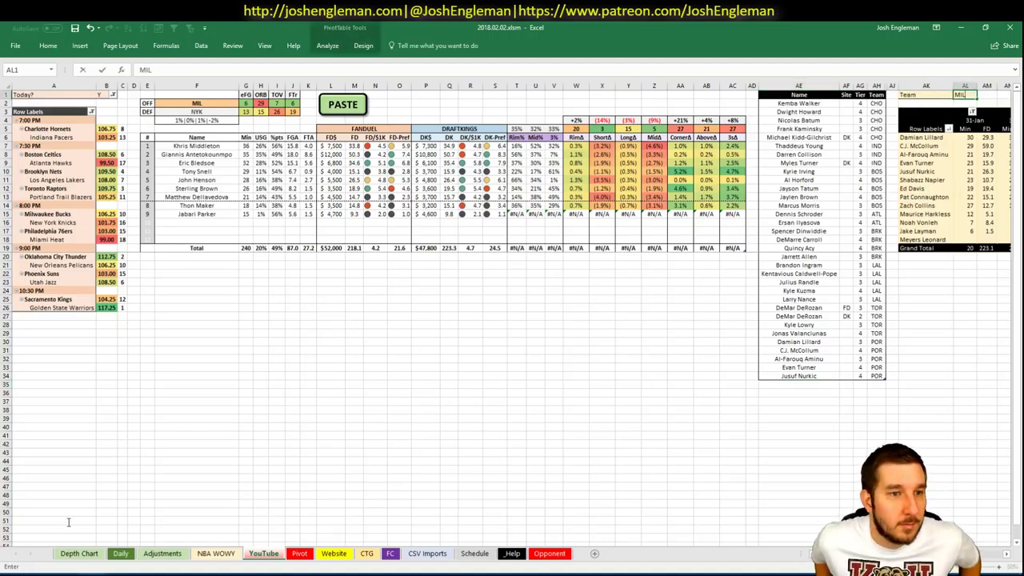
pyautogui.press('Return')
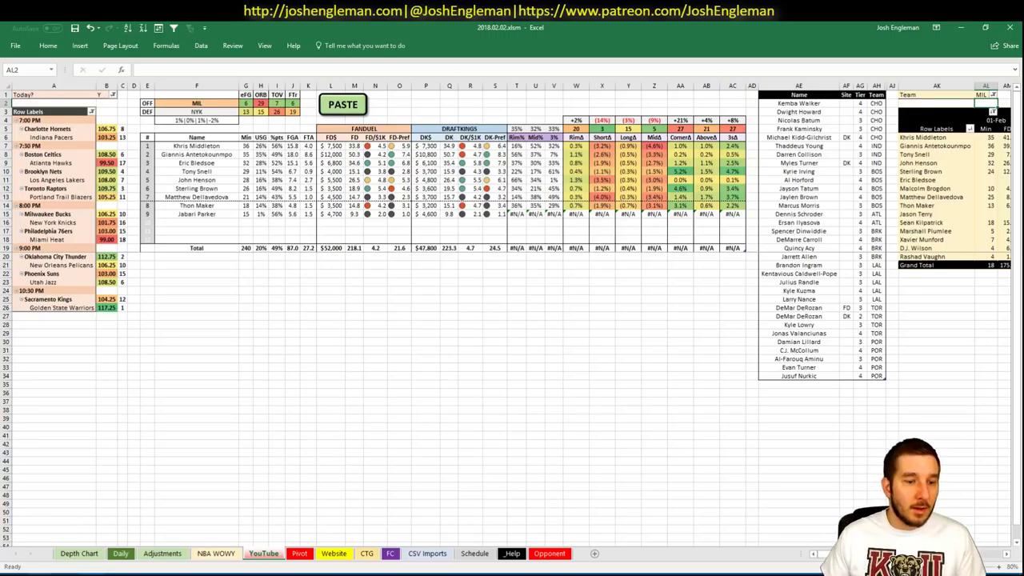
# - Switch to the browser and open nbawowy.com in a new tab
pyautogui.hotkey('alt', 'Tab')
pyautogui.click(458, 30)
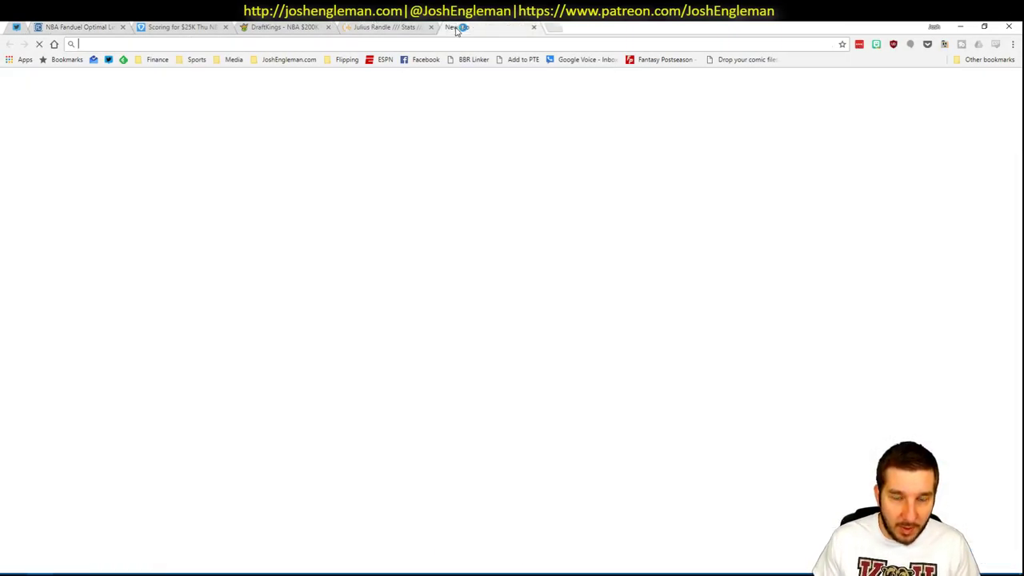
pyautogui.write('nbawowy.com')
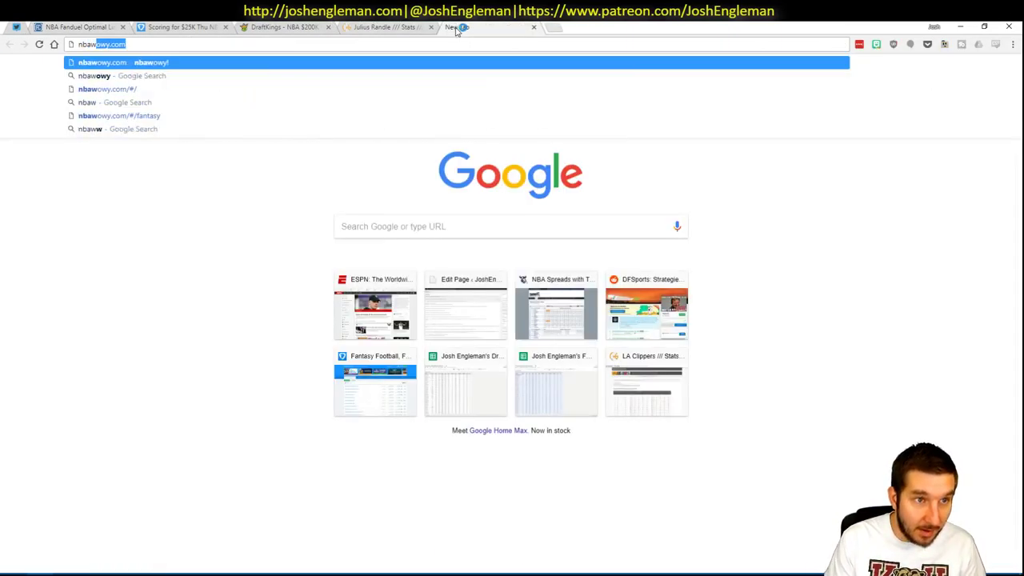
pyautogui.press('Return')
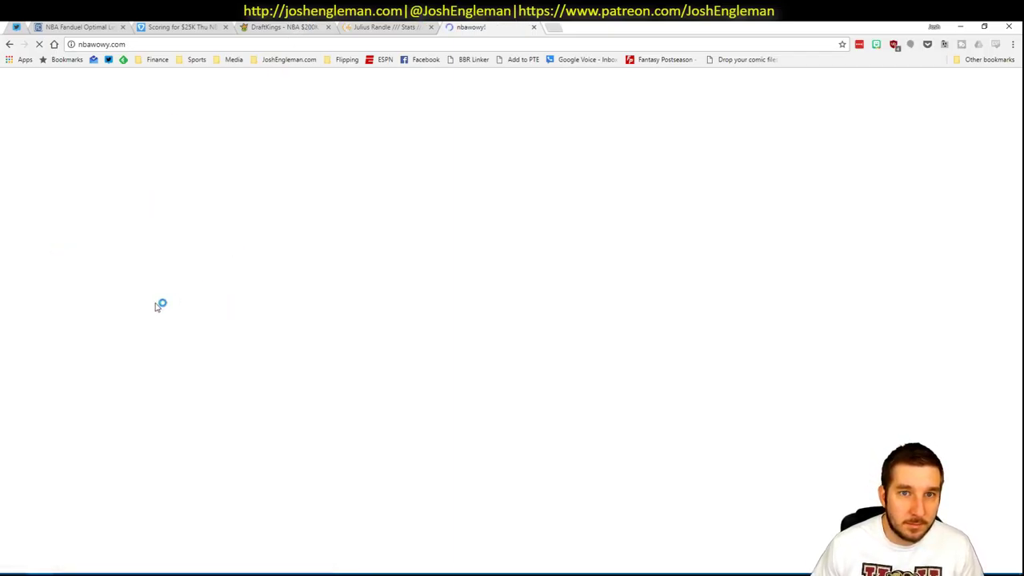
# - Run an nbawowy query for the Bucks with Malcolm Brogdon on the court
pyautogui.scroll(-4, 129, 169)
pyautogui.click(124, 171)
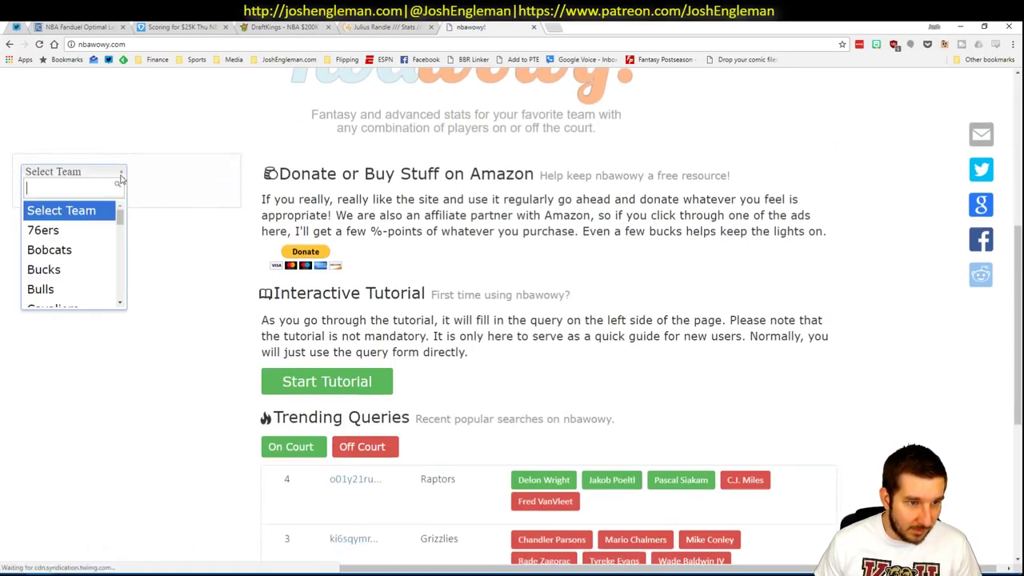
pyautogui.scroll(-2, 71, 225)
pyautogui.click(71, 216)
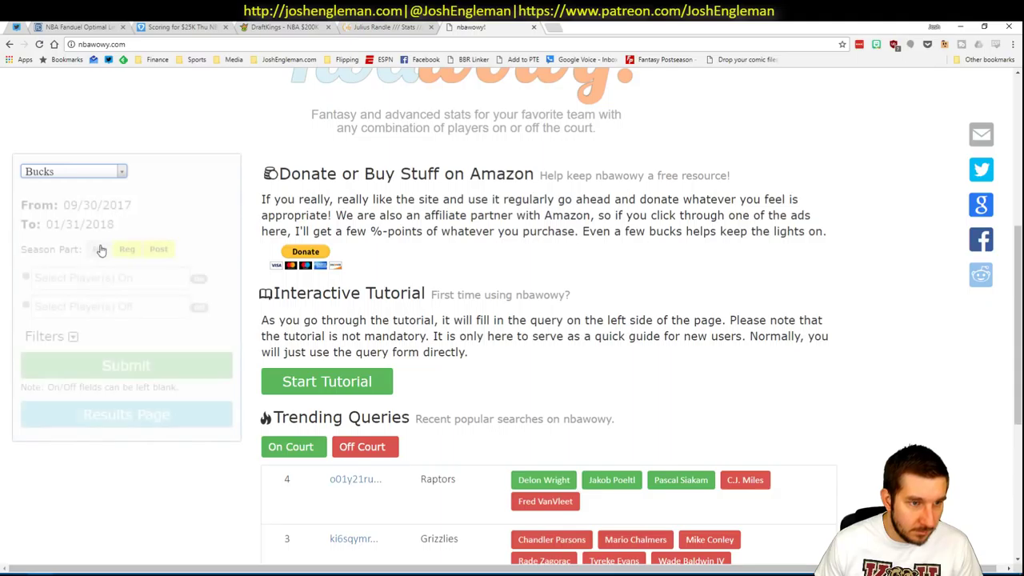
pyautogui.click(101, 278)
pyautogui.write('brog')
pyautogui.press('Return')
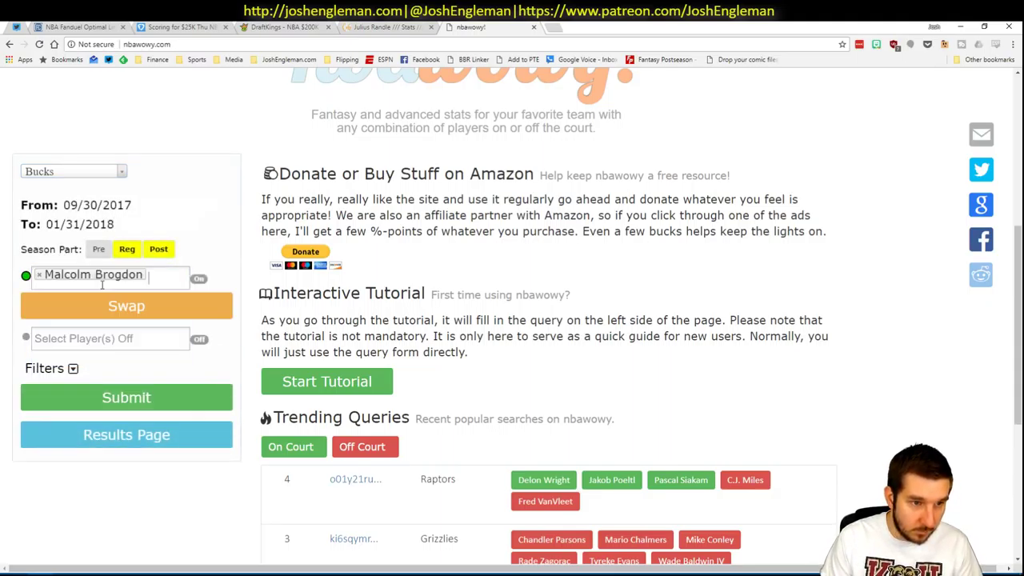
pyautogui.click(135, 405)
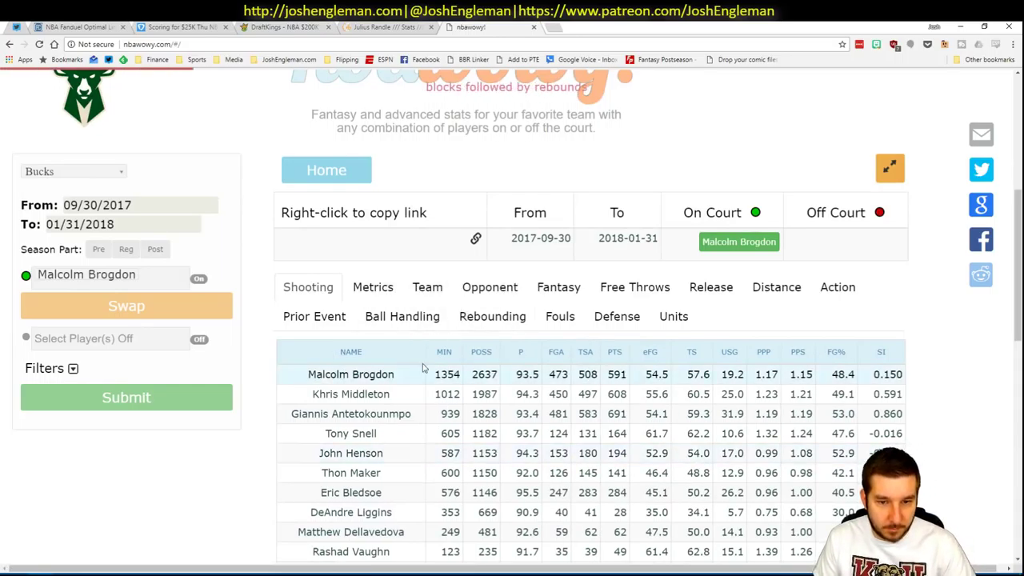
# - Copy the Fantasy results for Brogdon on court into the WITH table of the workbook's NBA WOWY sheet
pyautogui.click(557, 288)
pyautogui.moveTo(349, 374); pyautogui.dragTo(800, 516)
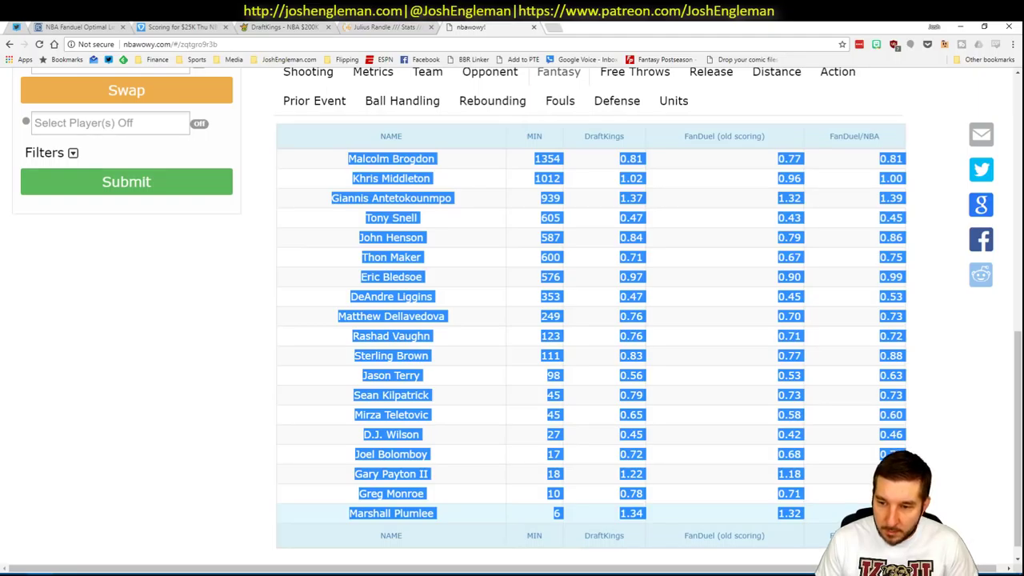
pyautogui.hotkey('alt', 'Tab')
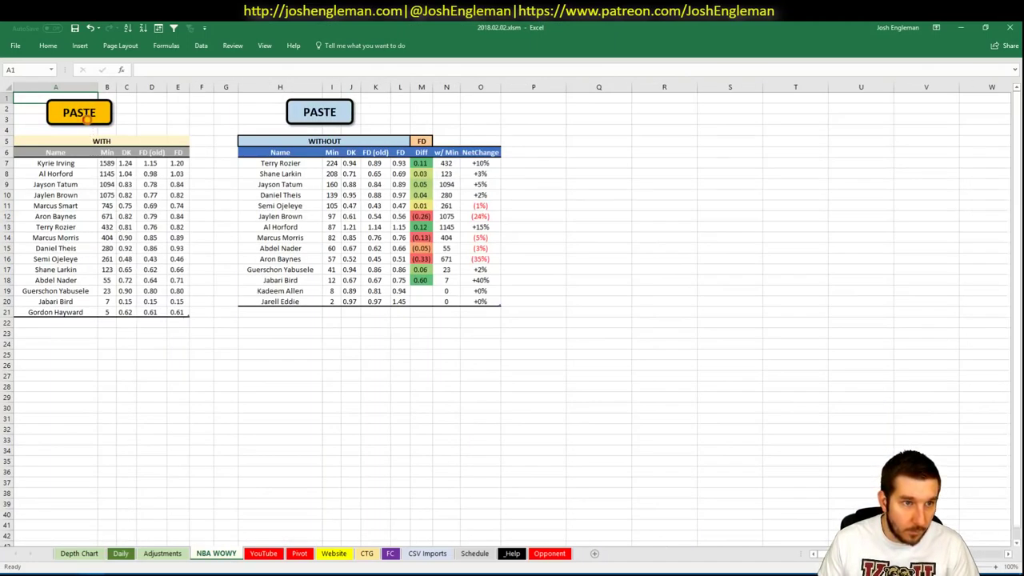
# - Swap Malcolm Brogdon to off court in the nbawowy query and rerun it for the Bucks
pyautogui.hotkey('alt', 'Tab')
pyautogui.click(144, 91)
pyautogui.click(210, 191)
pyautogui.hotkey('alt', 'Tab')
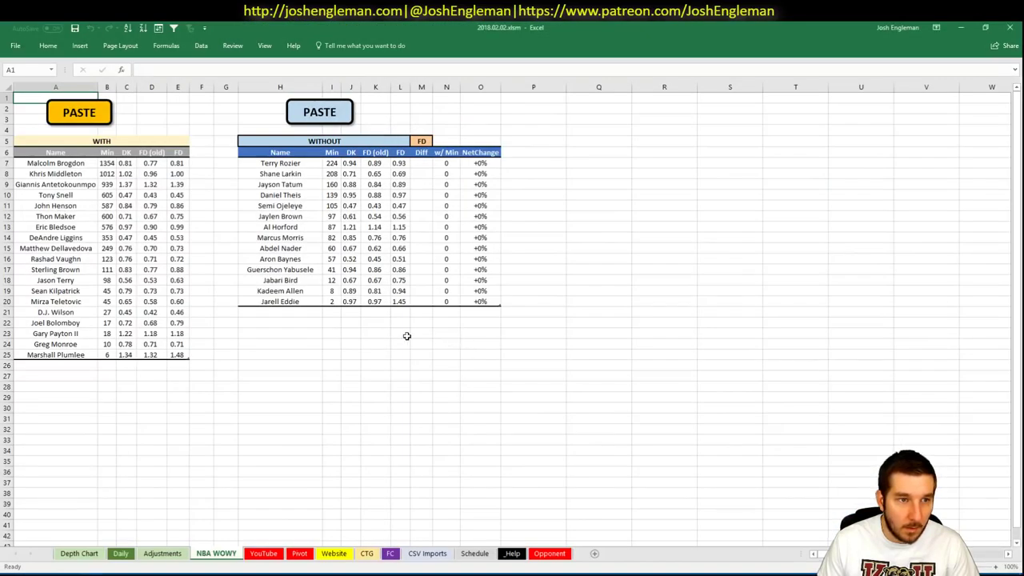
pyautogui.hotkey('alt', 'Tab')
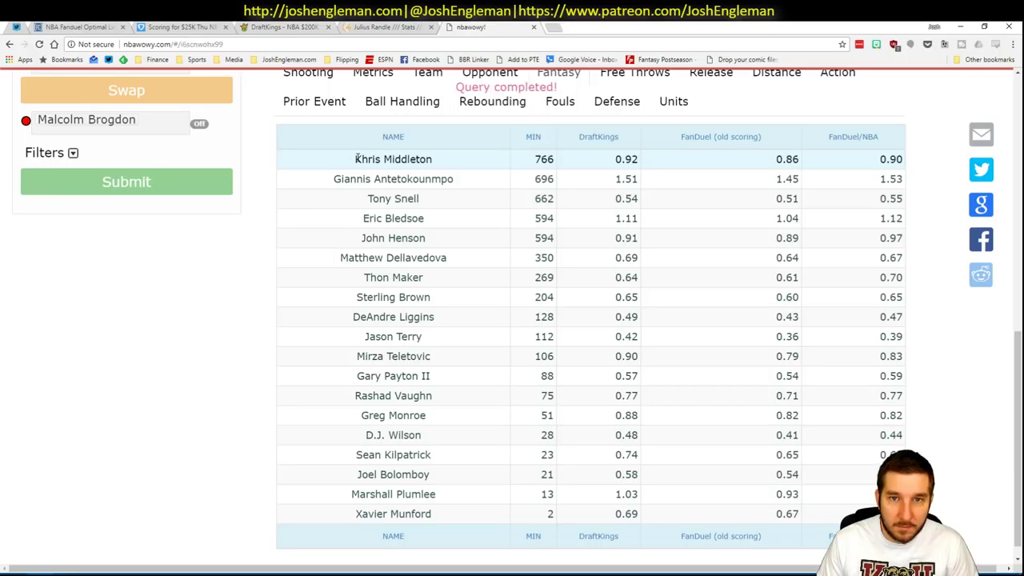
# - Copy the Fantasy results for Brogdon off court into the WITHOUT table of the NBA WOWY sheet
pyautogui.moveTo(357, 159); pyautogui.dragTo(832, 516)
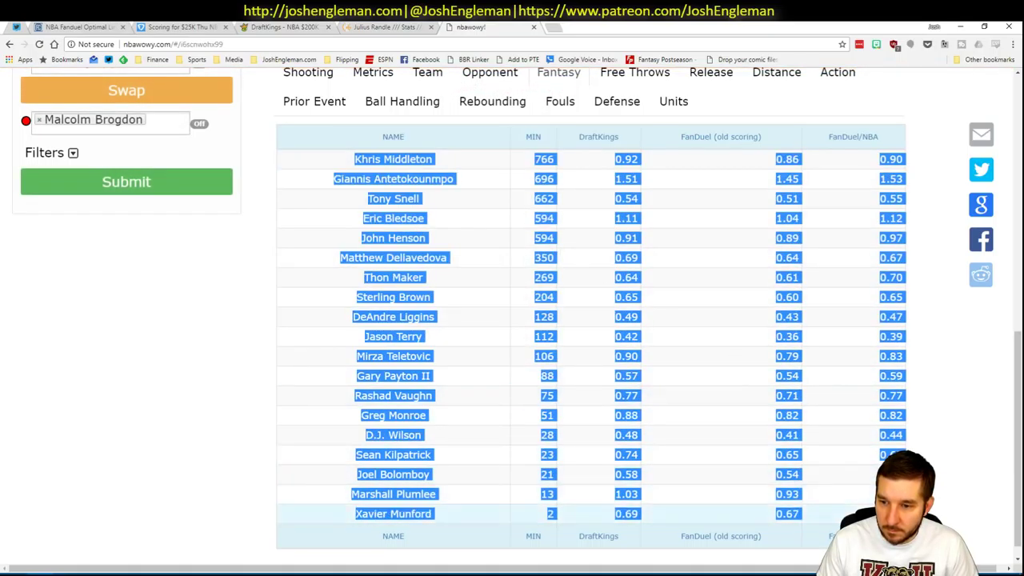
pyautogui.hotkey('ctrl', 'c')
pyautogui.hotkey('alt', 'Tab')
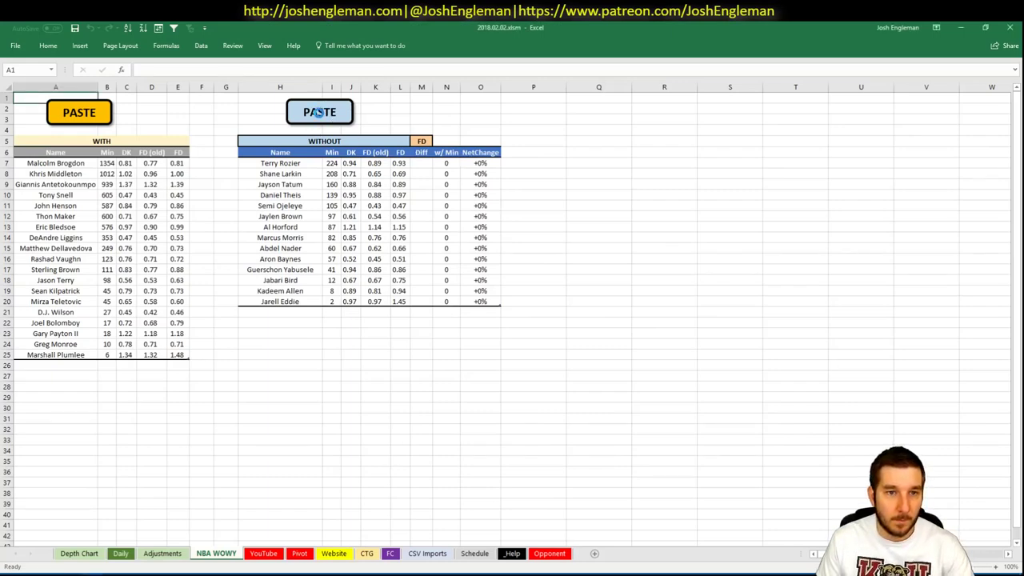
pyautogui.click(319, 112)
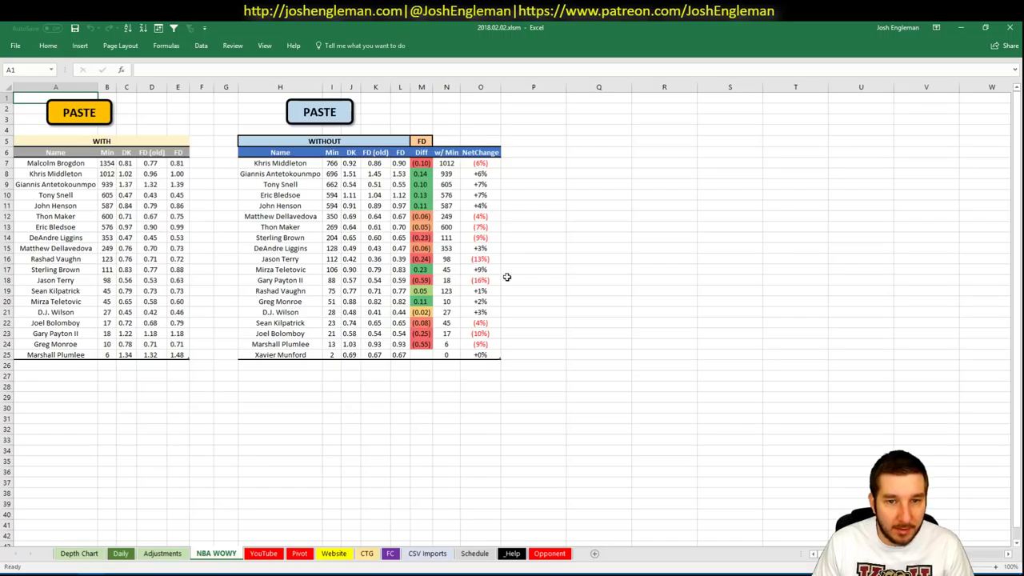
# - Add Khris Middleton to the end of the player list on the YouTube sheet as a tier 3 MIL pick
pyautogui.hotkey('alt', 'Tab')
pyautogui.hotkey('alt', 'Tab')
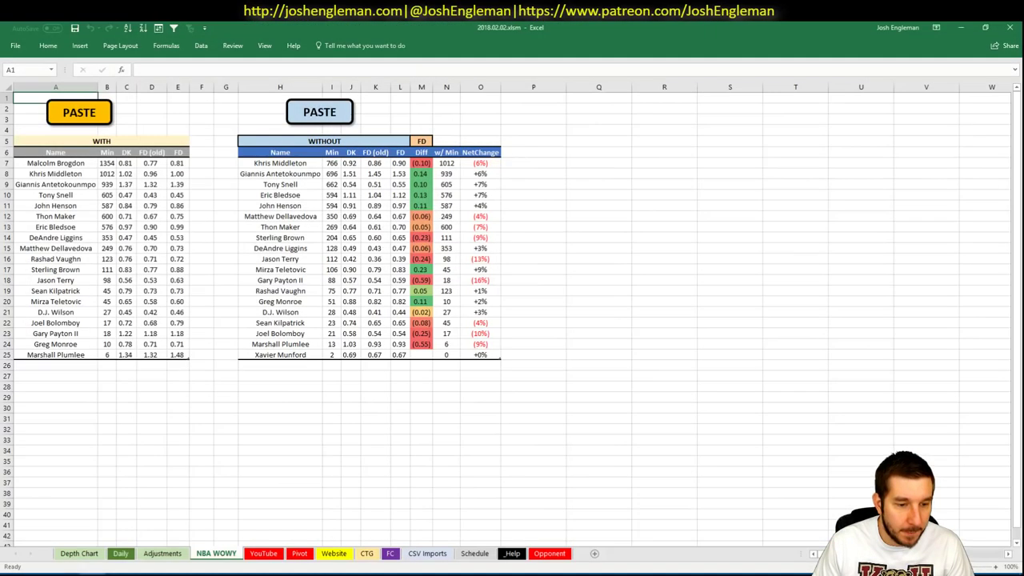
pyautogui.click(120, 553)
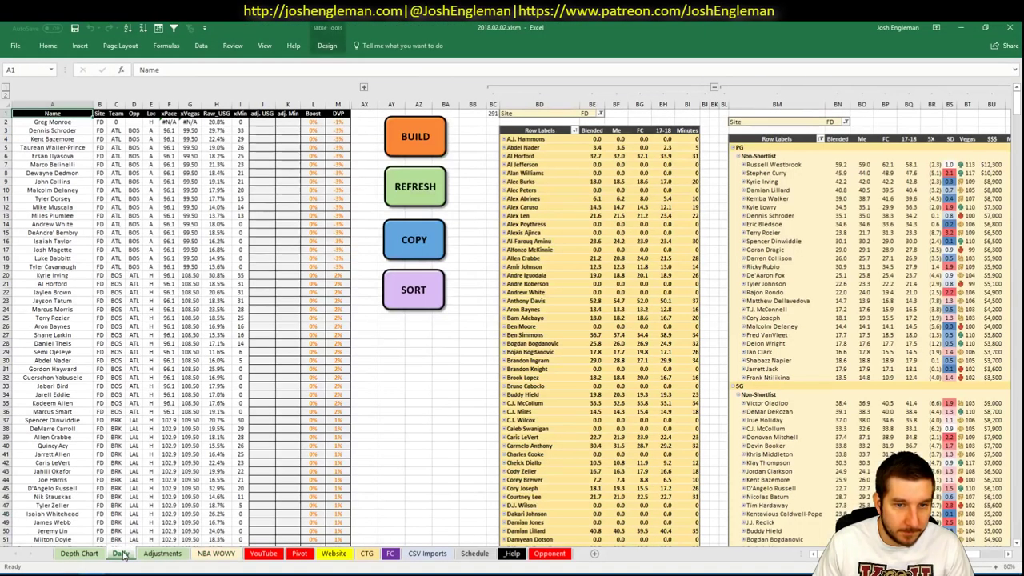
pyautogui.click(265, 554)
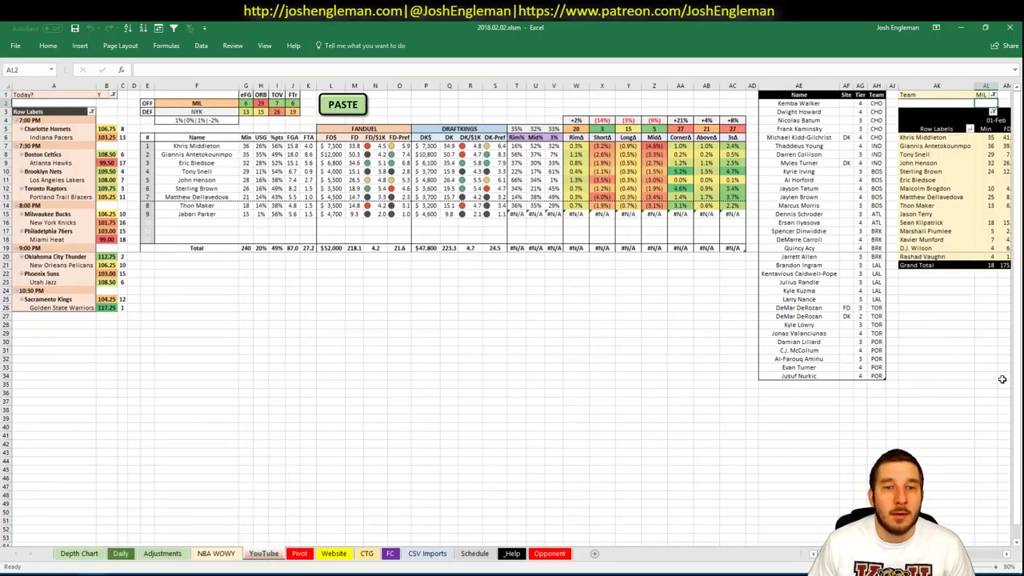
pyautogui.hscroll(8, 512, 312)
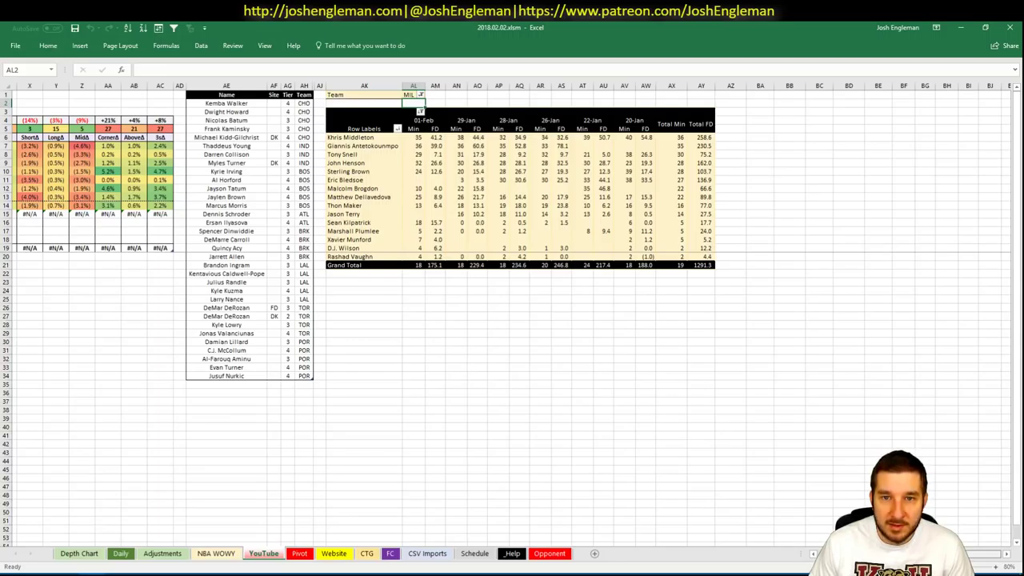
pyautogui.hscroll(-8, 824, 360)
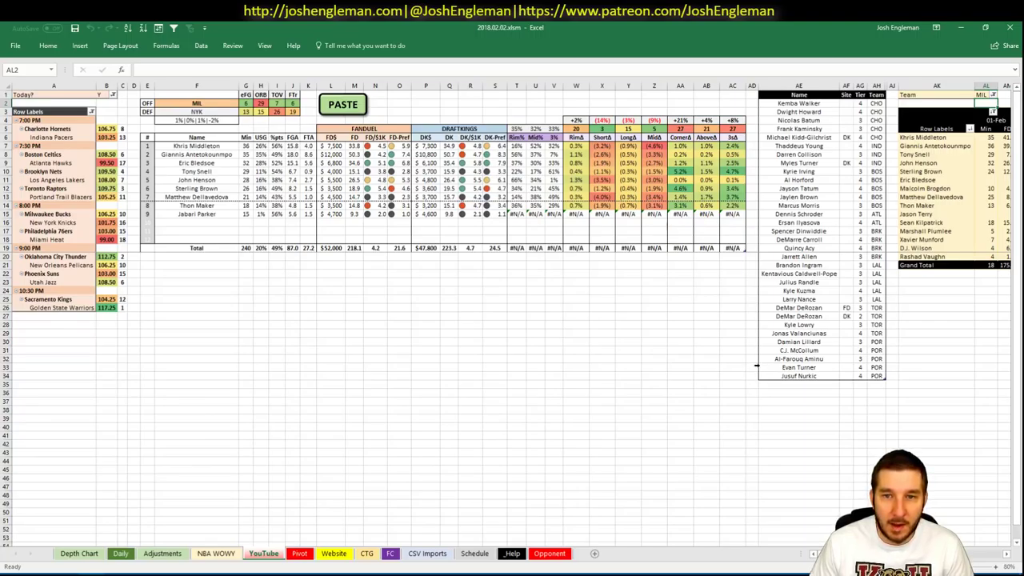
pyautogui.click(783, 384)
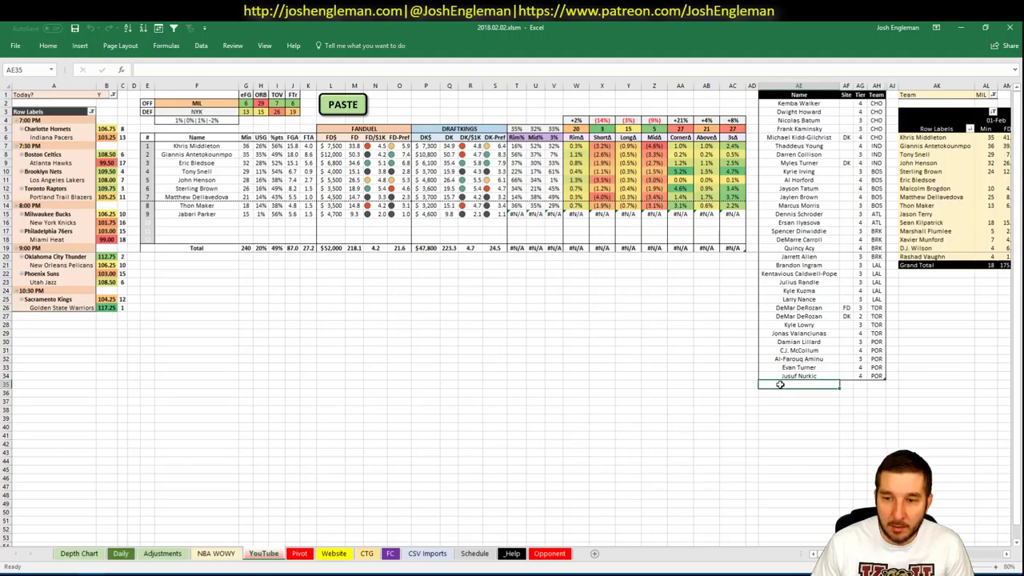
pyautogui.write('Khris Middleton')
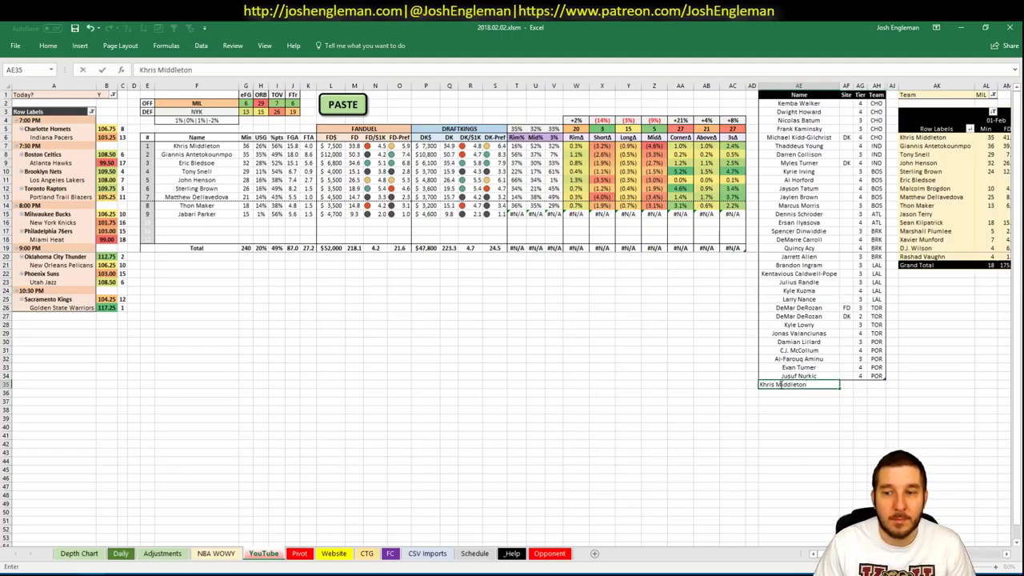
pyautogui.press('Return')
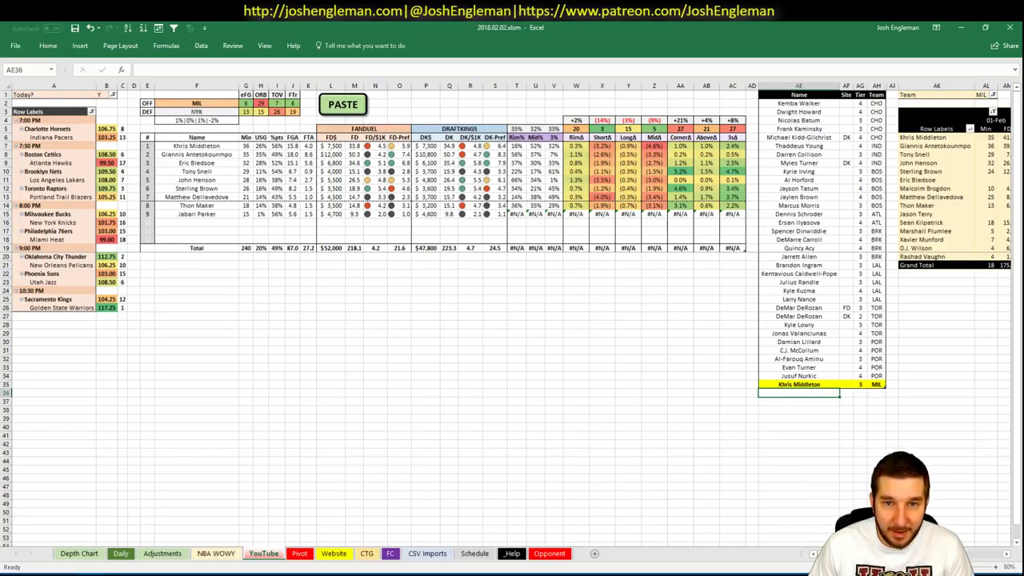
# - Review the Bucks' recent game logs, then switch to FantasyCruncher and filter Giannis Antetokounmpo's game history to opponent NYK
pyautogui.hscroll(7, 512, 320)
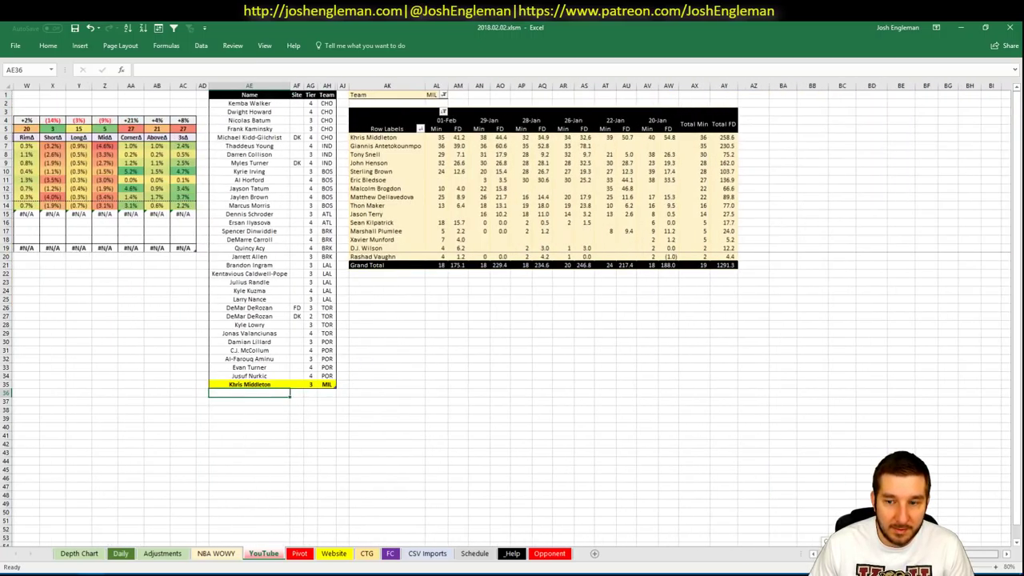
pyautogui.hscroll(1, 512, 320)
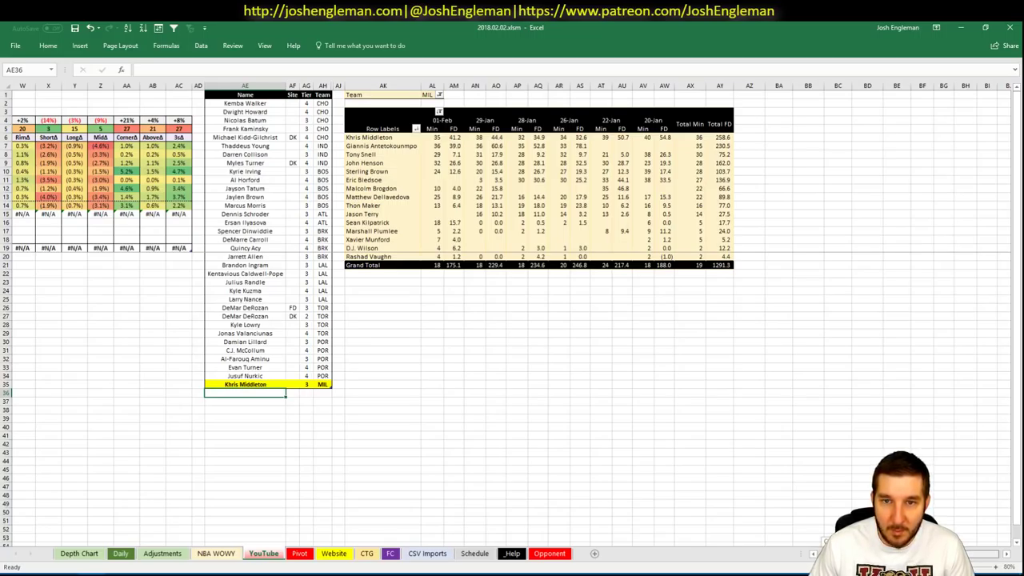
pyautogui.hscroll(1, 512, 320)
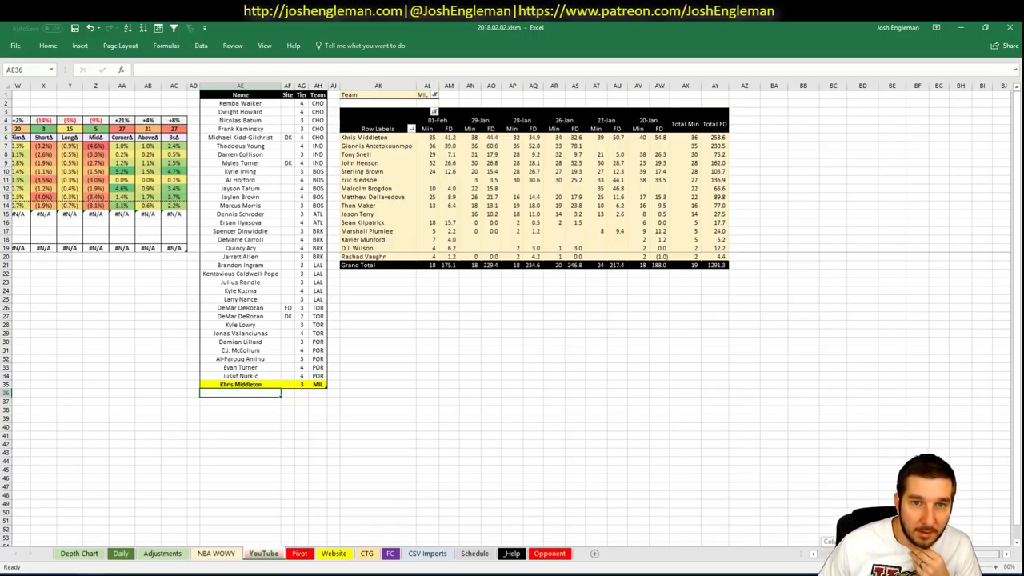
pyautogui.hscroll(-10, 736, 544)
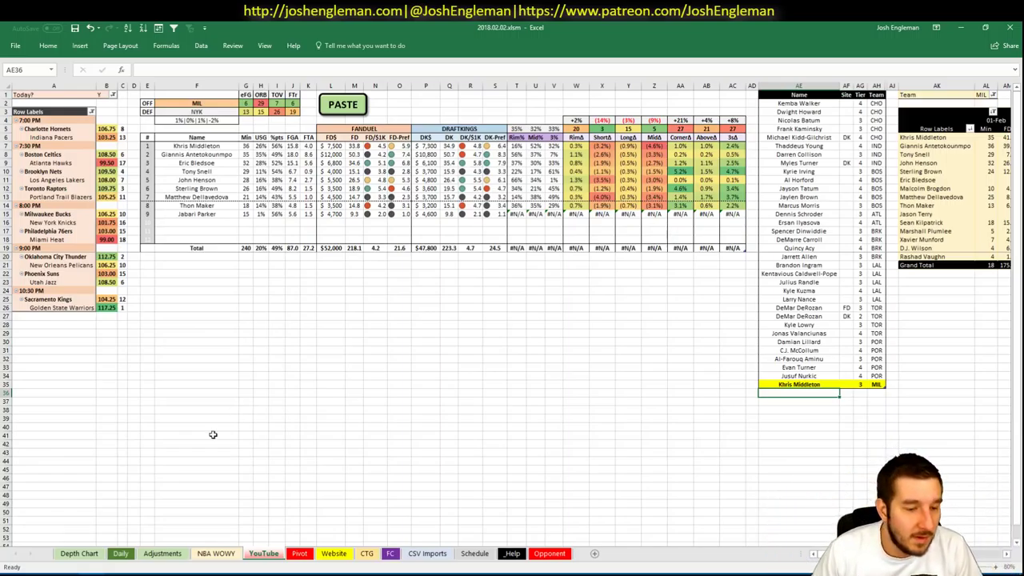
pyautogui.hotkey('alt', 'Tab')
pyautogui.click(280, 27)
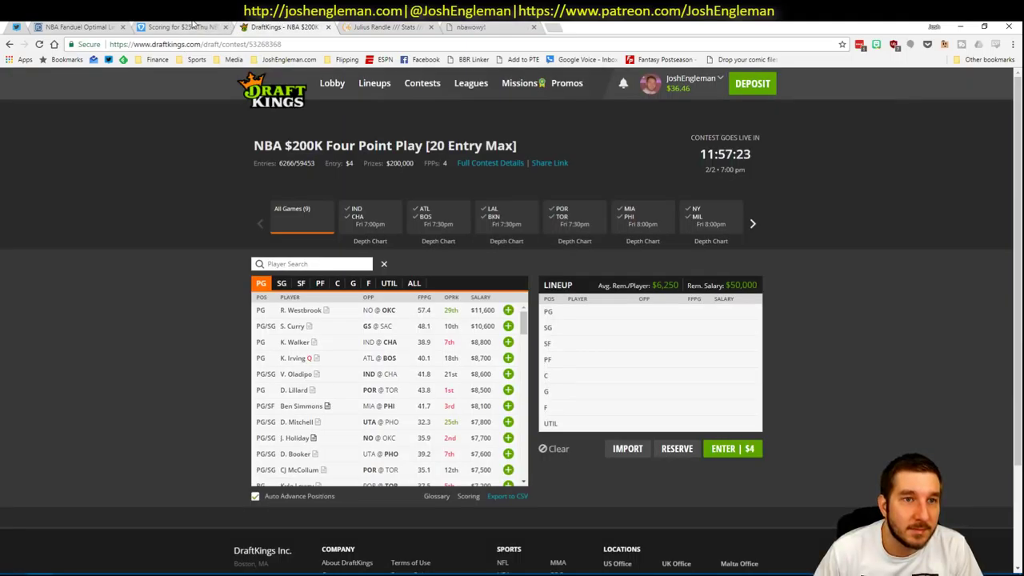
pyautogui.click(194, 27)
pyautogui.click(104, 27)
pyautogui.click(194, 119)
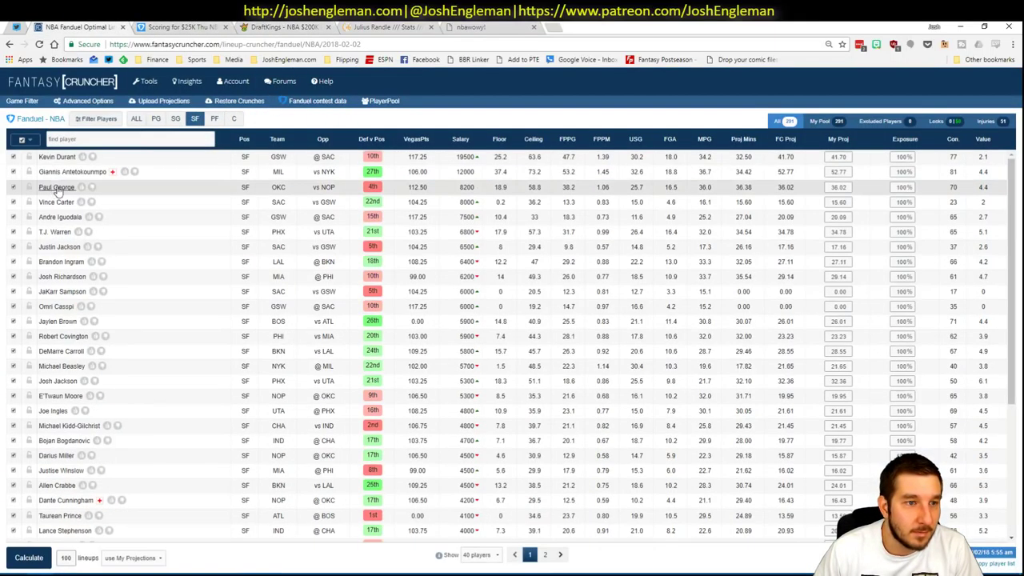
pyautogui.click(62, 174)
pyautogui.click(373, 194)
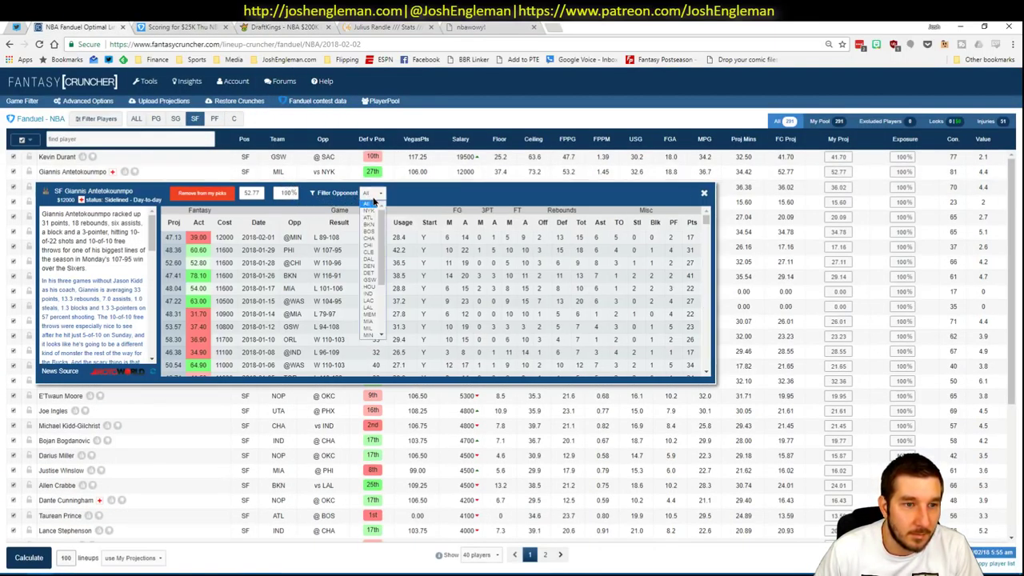
pyautogui.click(368, 210)
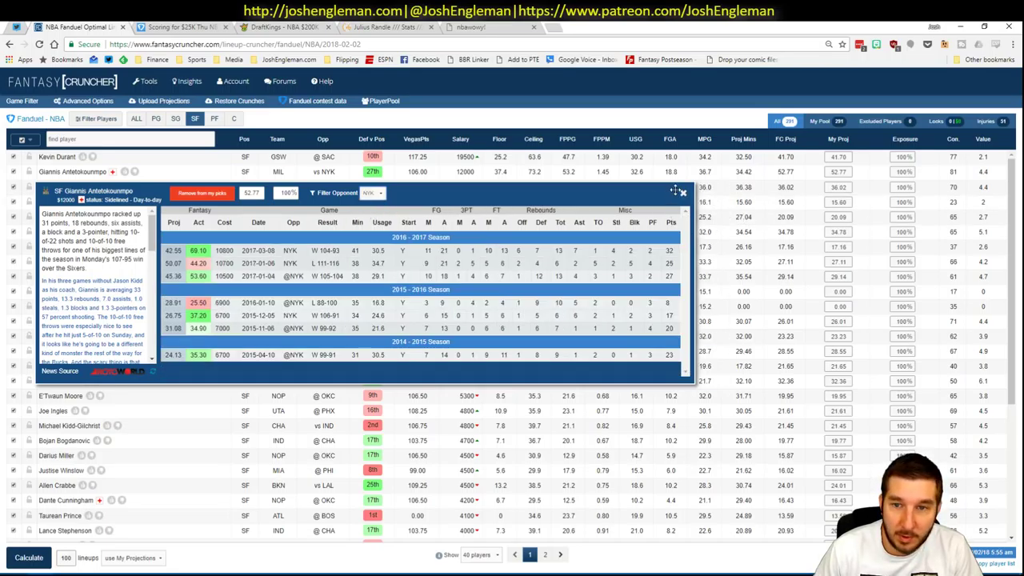
# - Switch back to the Excel workbook and add Giannis Antetokounmpo to the player list as tier 3
pyautogui.hotkey('alt', 'Tab')
pyautogui.write('Giannis Antetokounmpo')
pyautogui.press('Tab')
pyautogui.press('Tab')
pyautogui.write('3')
pyautogui.press('Return')
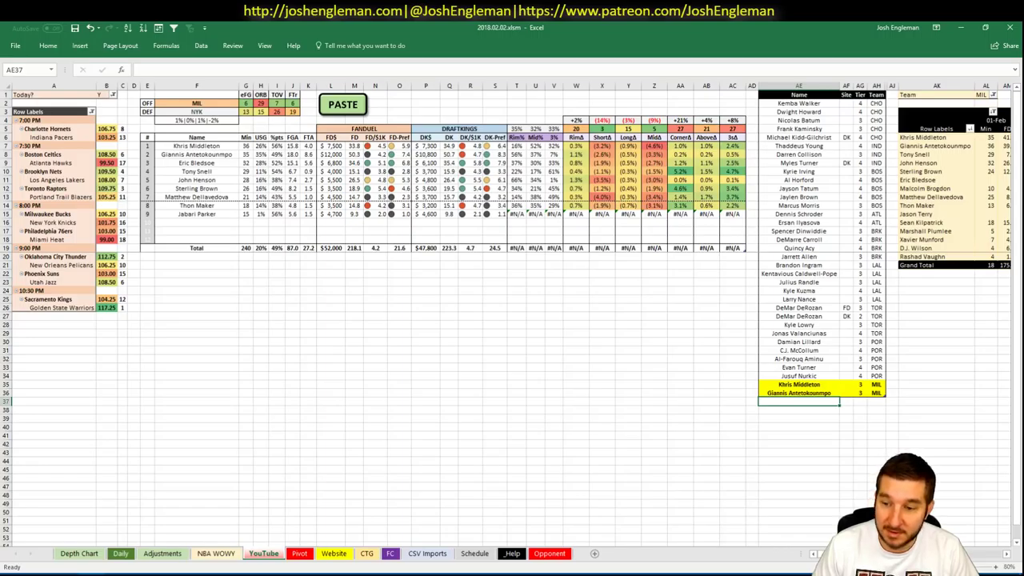
# - Add Eric Bledsoe to the player list below Giannis Antetokounmpo as tier 3
pyautogui.hscroll(10, 512, 320)
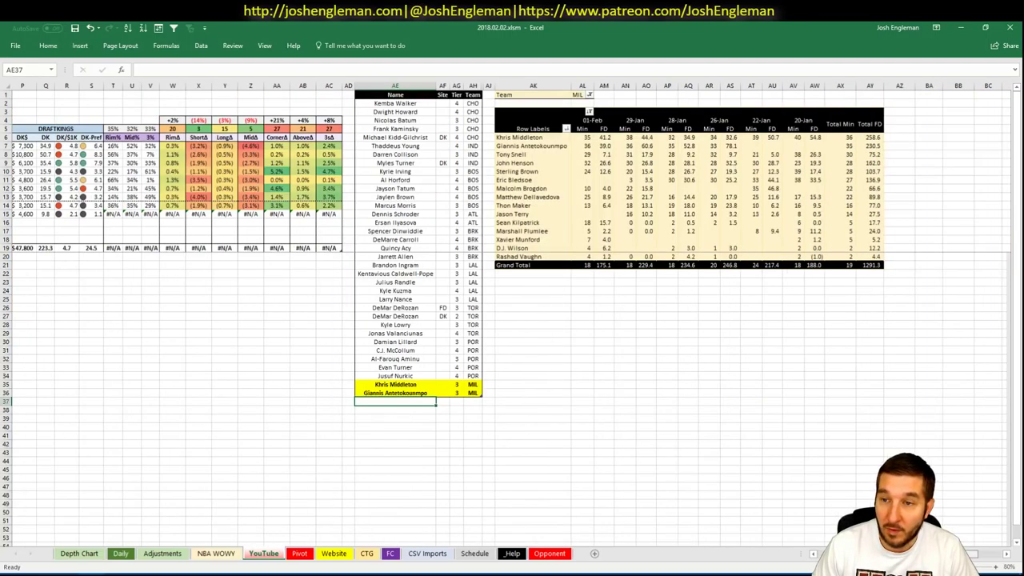
pyautogui.hscroll(-10, 512, 320)
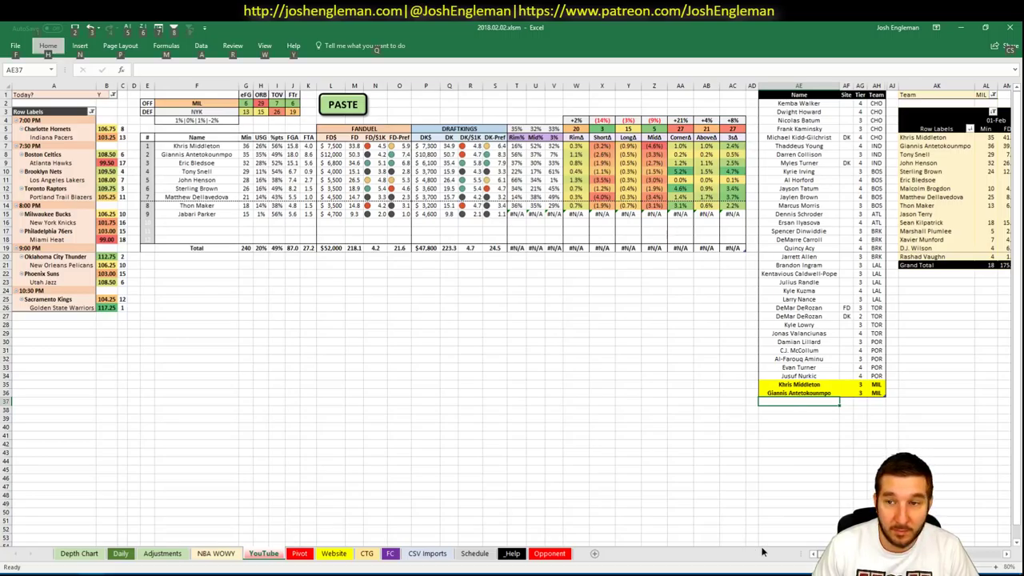
pyautogui.hscroll(5, 512, 320)
pyautogui.hscroll(-1, 512, 320)
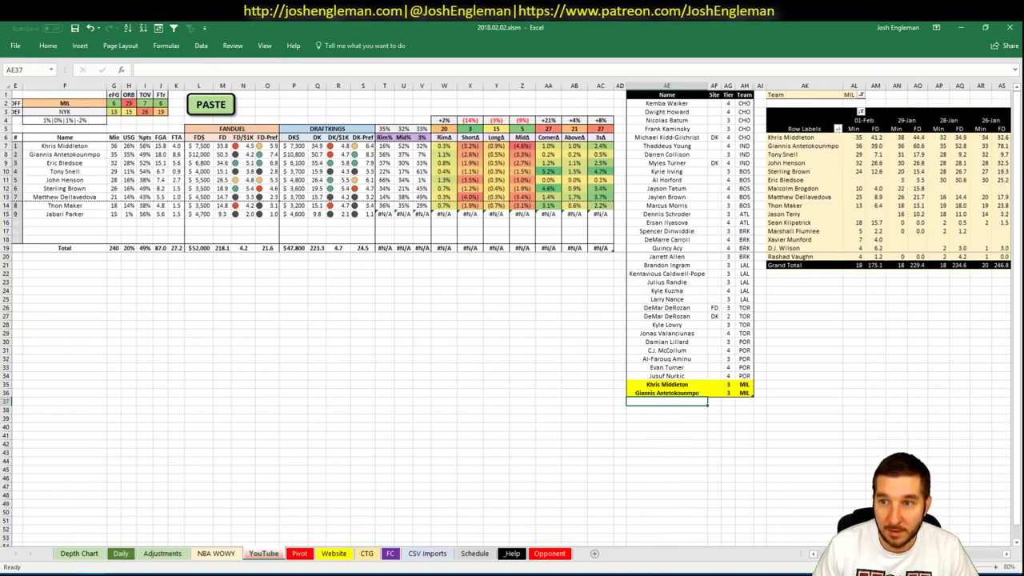
pyautogui.hscroll(-3, 512, 320)
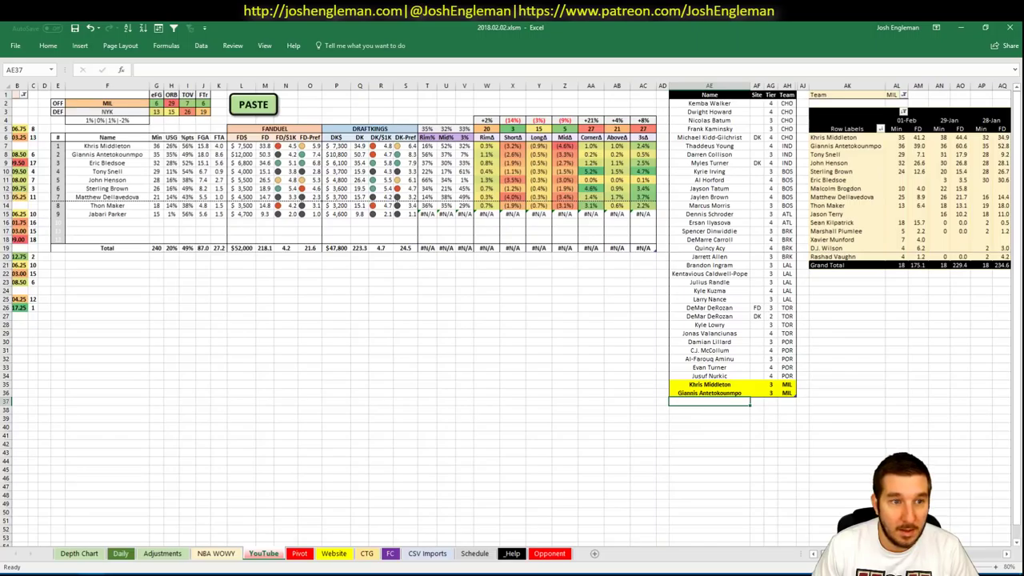
pyautogui.hscroll(8, 978, 554)
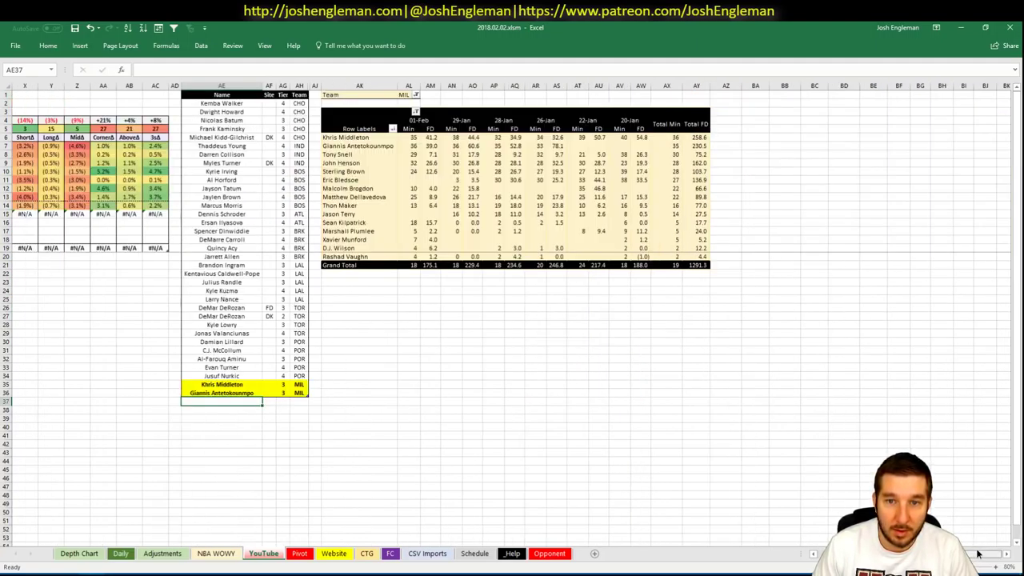
pyautogui.hscroll(-10, 978, 555)
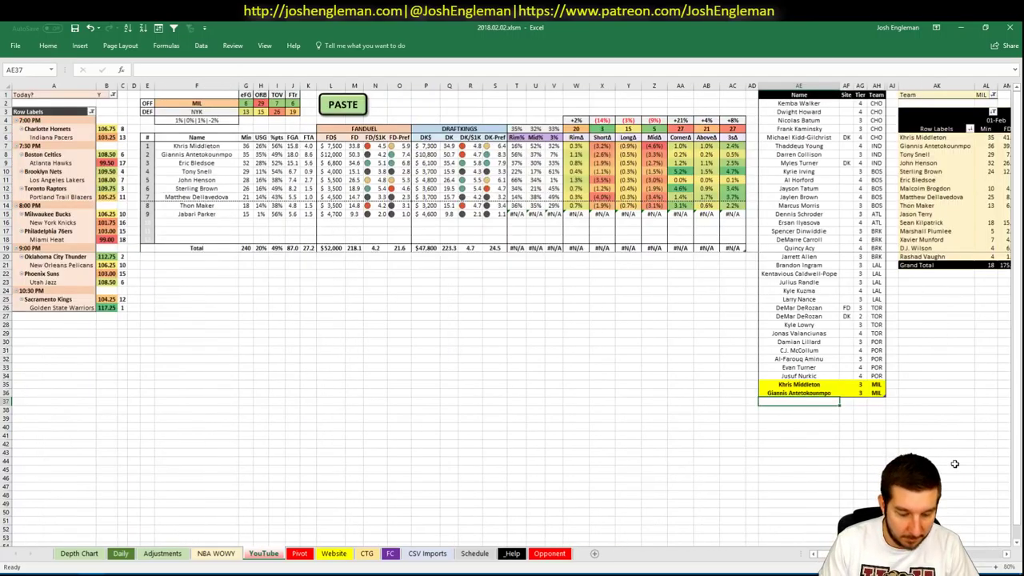
pyautogui.write('Eric Bledsoe')
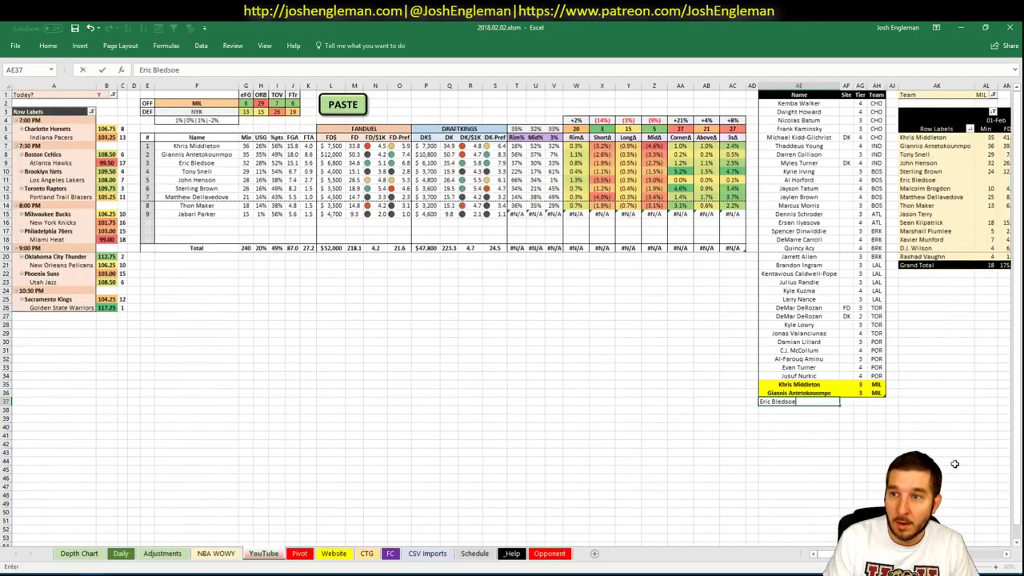
pyautogui.press('Tab')
pyautogui.press('Tab')
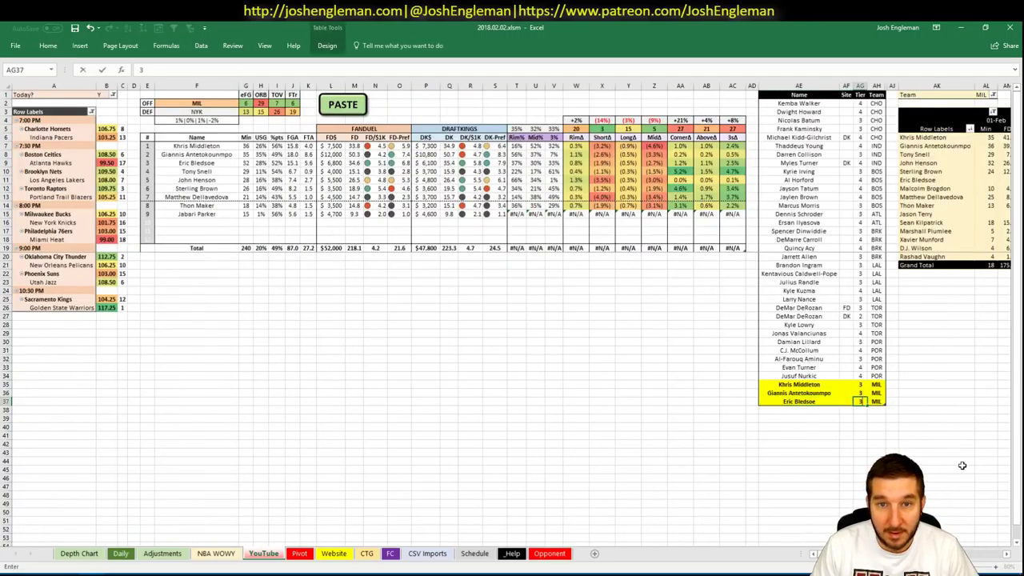
pyautogui.write('3')
pyautogui.press('Return')
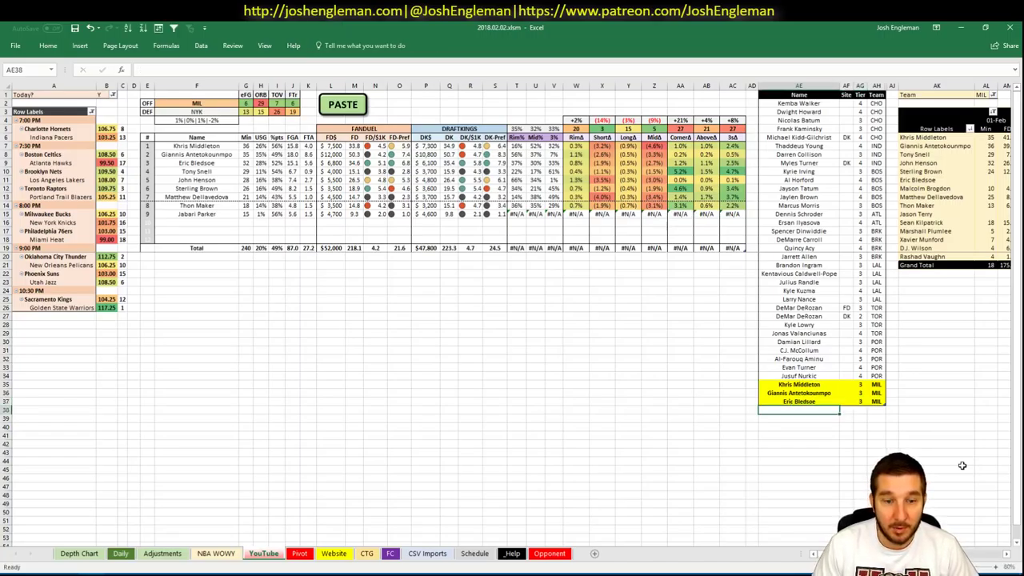
# - Check the MIL players on the Pivot sheet and change Eric Bledsoe's tier to 2 in the YouTube sheet's list
pyautogui.click(299, 553)
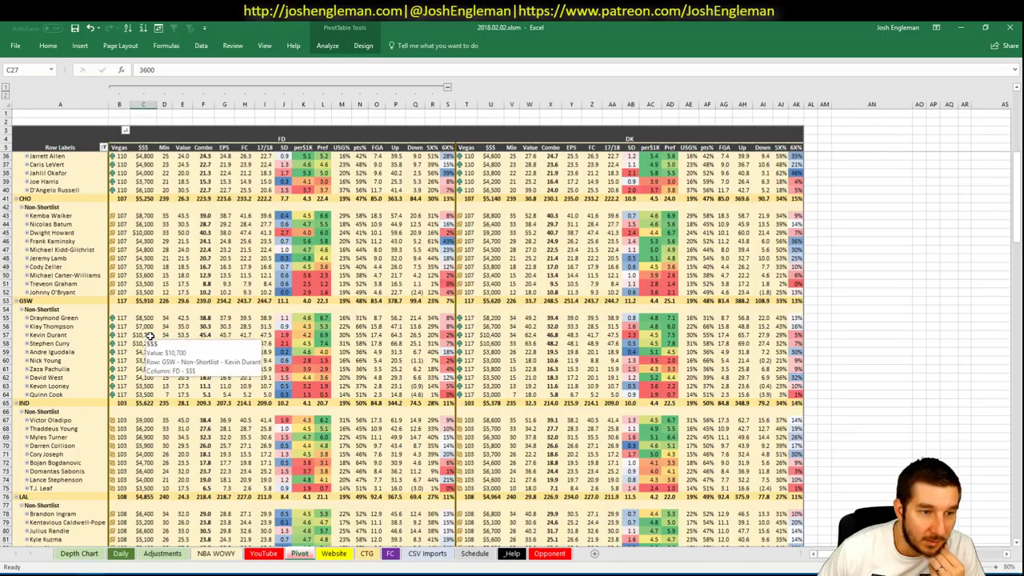
pyautogui.scroll(-12, 149, 339)
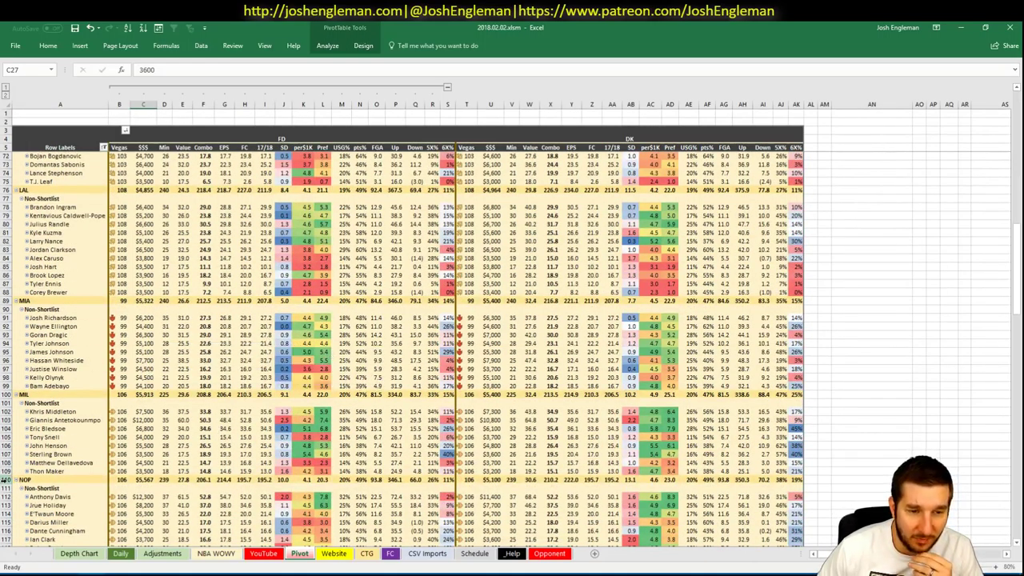
pyautogui.click(263, 554)
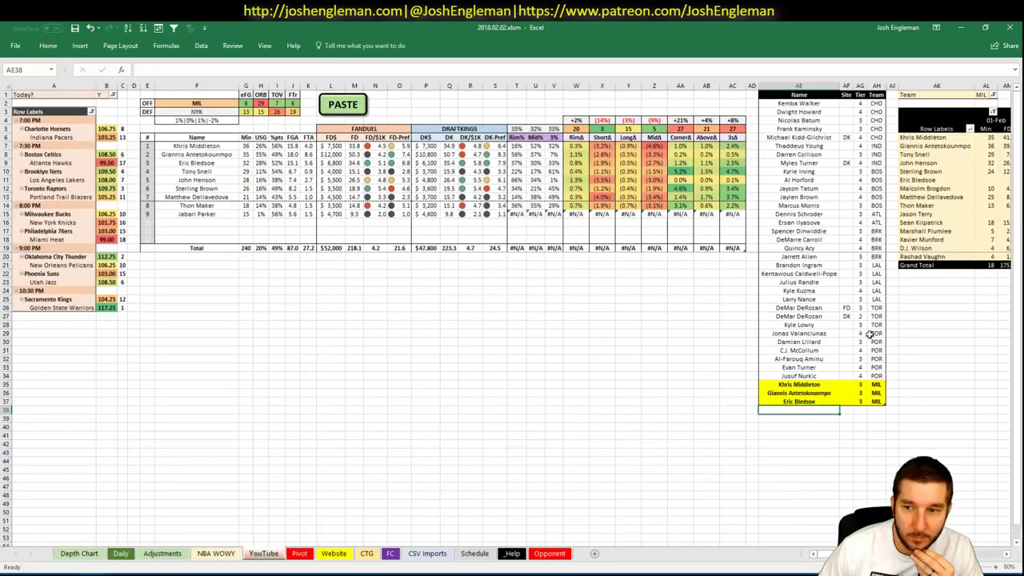
pyautogui.click(862, 402)
pyautogui.write('2')
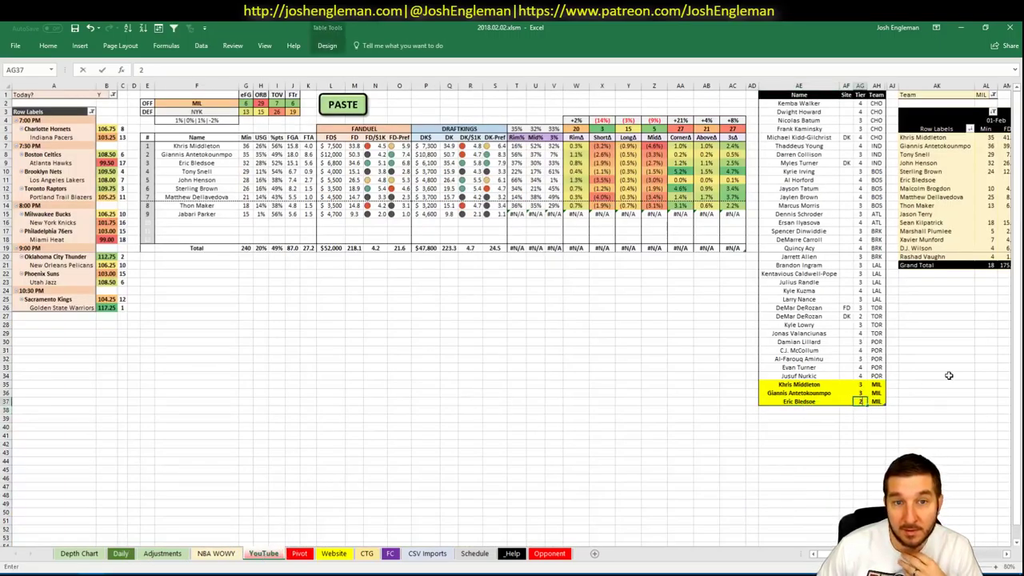
pyautogui.press('Return')
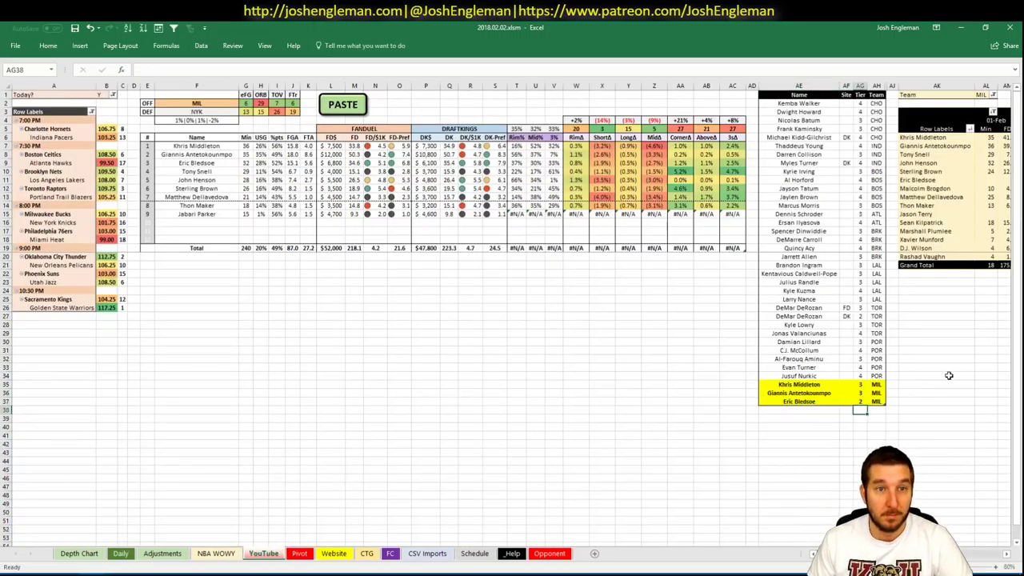
# - Add John Henson to the player list below Eric Bledsoe as tier 3
pyautogui.click(787, 409)
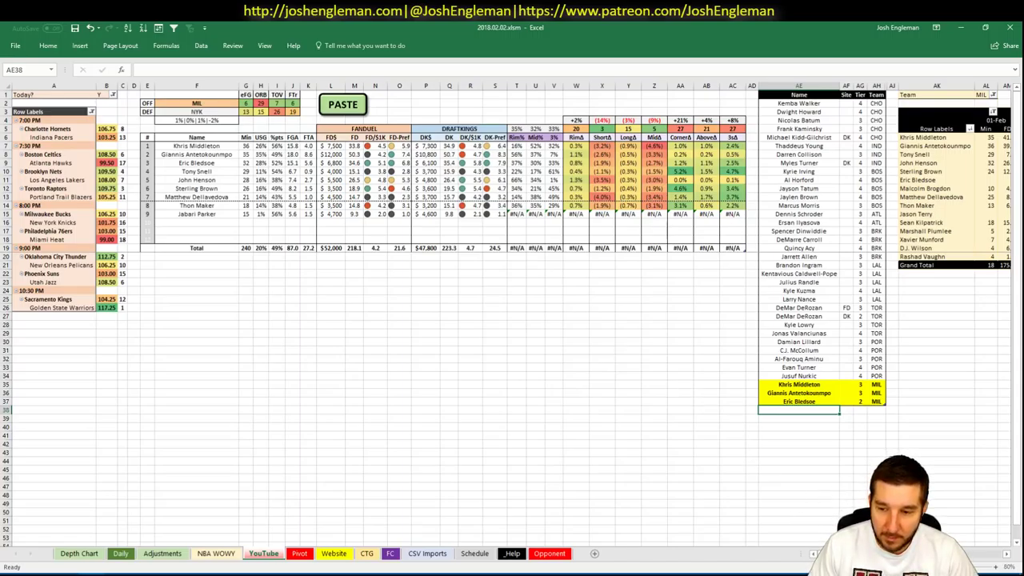
pyautogui.moveTo(815, 553); pyautogui.dragTo(824, 553)
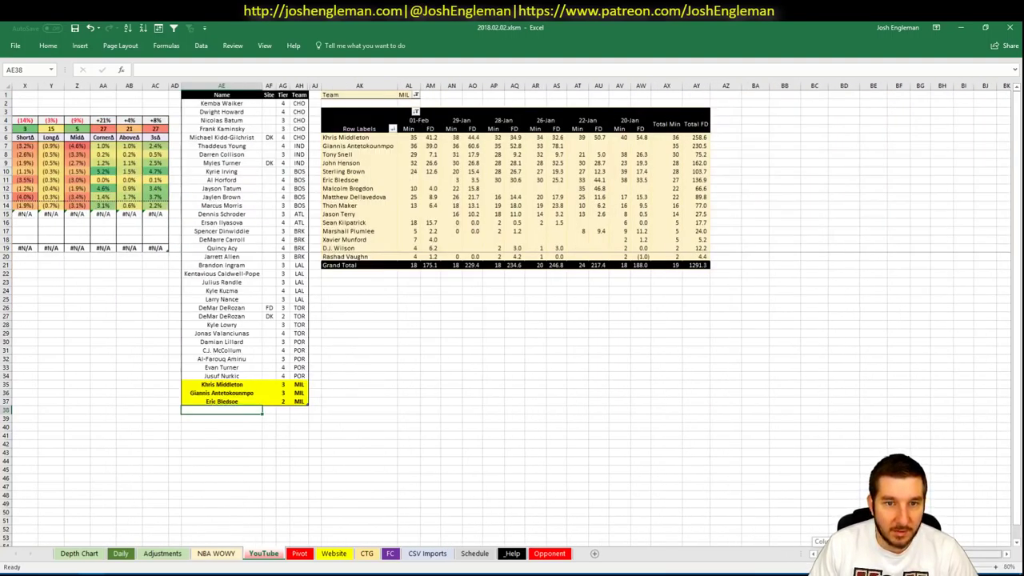
pyautogui.moveTo(824, 553); pyautogui.dragTo(815, 553)
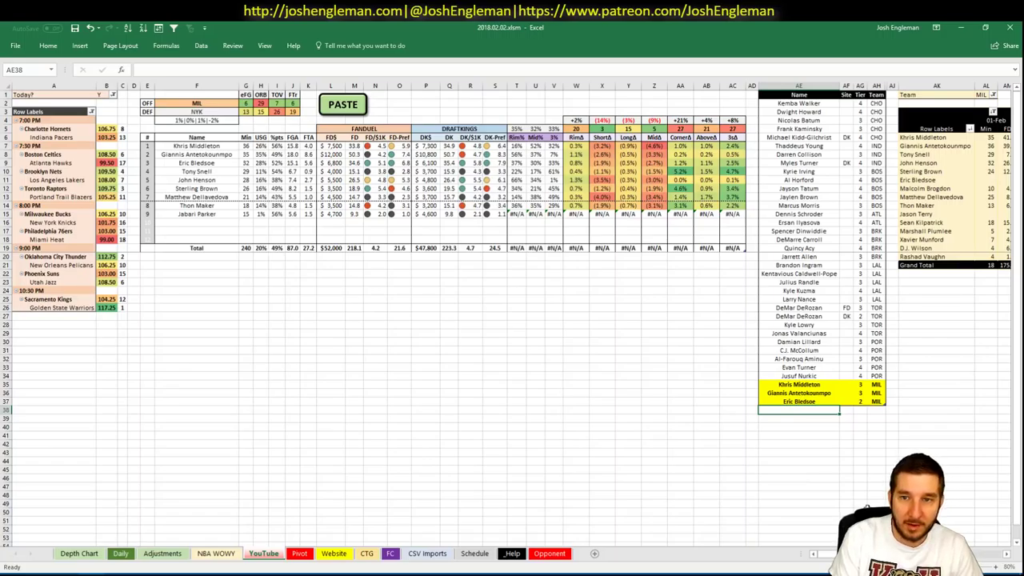
pyautogui.write('John Henson')
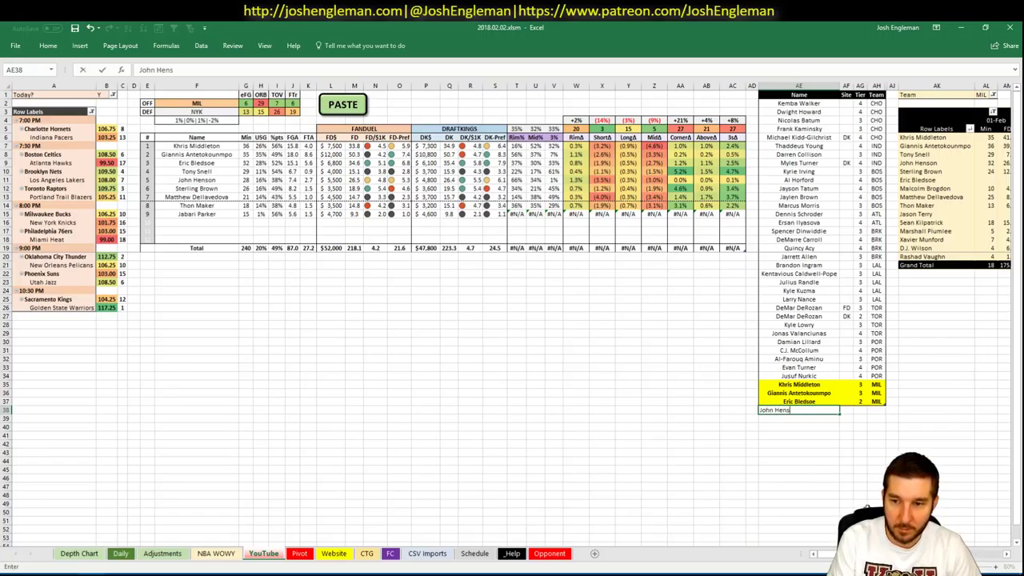
pyautogui.click(860, 409)
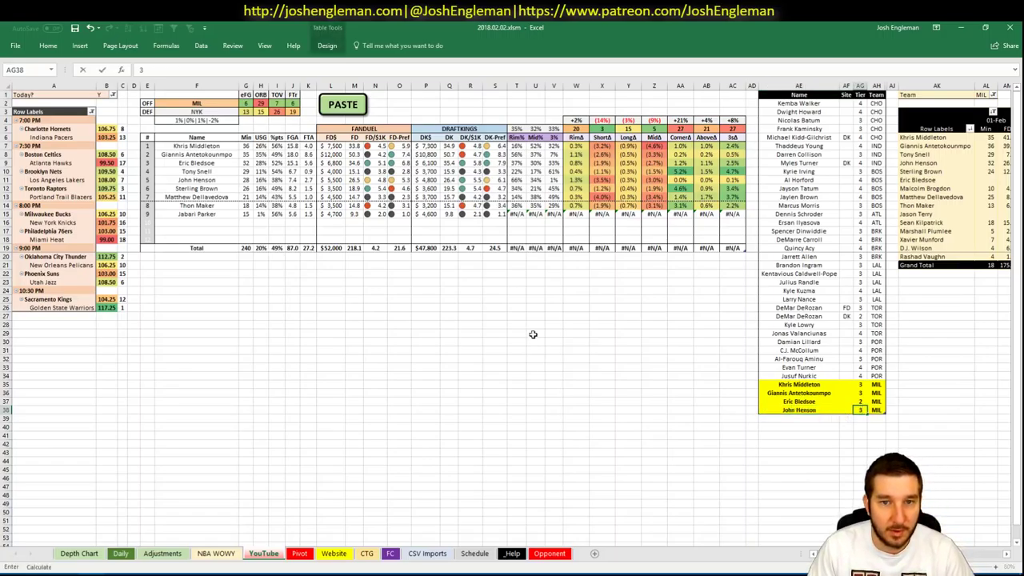
pyautogui.write('3')
pyautogui.press('Return')
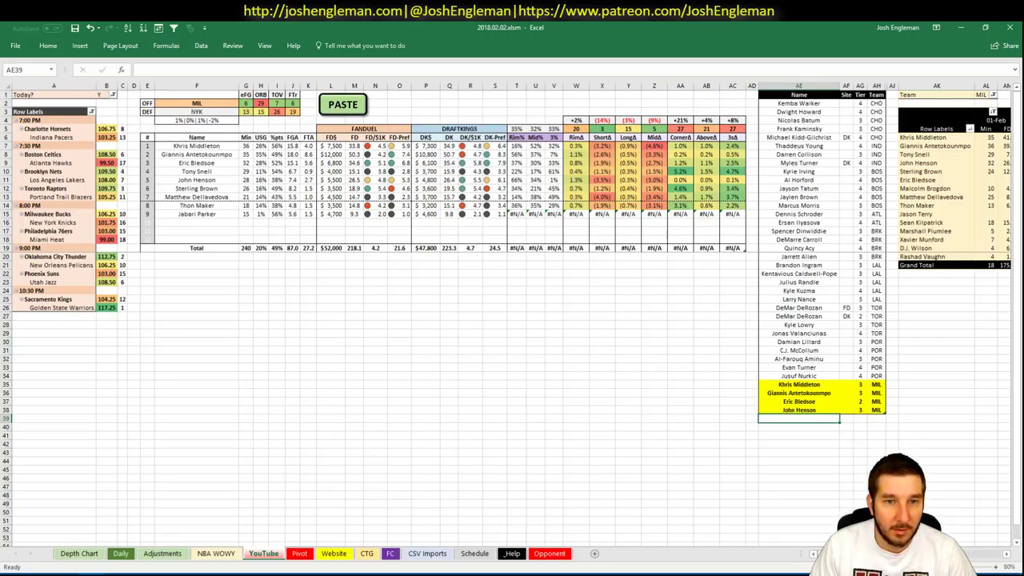
# - Add Sterling Brown to the player list below John Henson as tier 4
pyautogui.hscroll(4, 695, 524)
pyautogui.hscroll(-4, 695, 524)
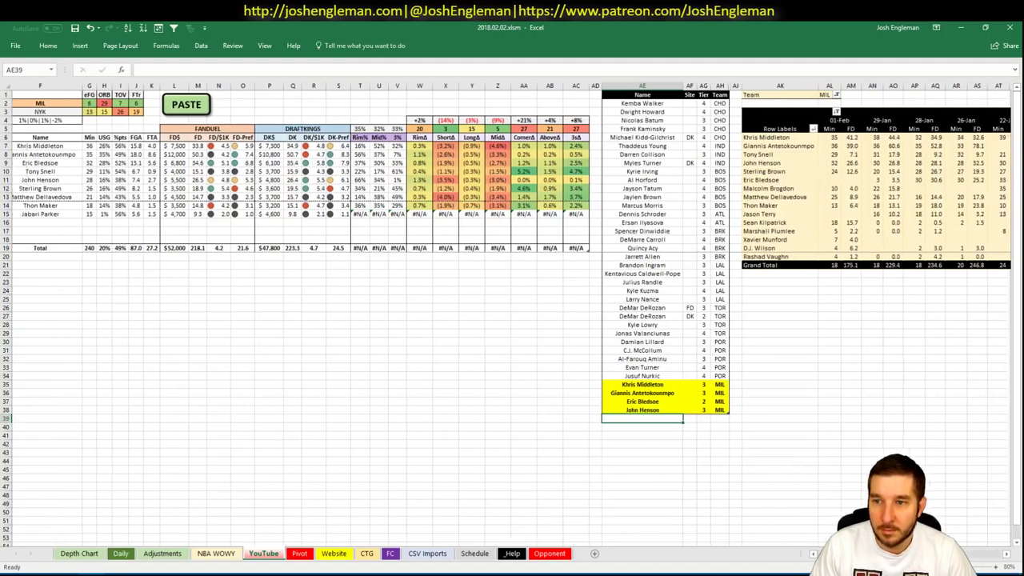
pyautogui.write('Sterling Brow')
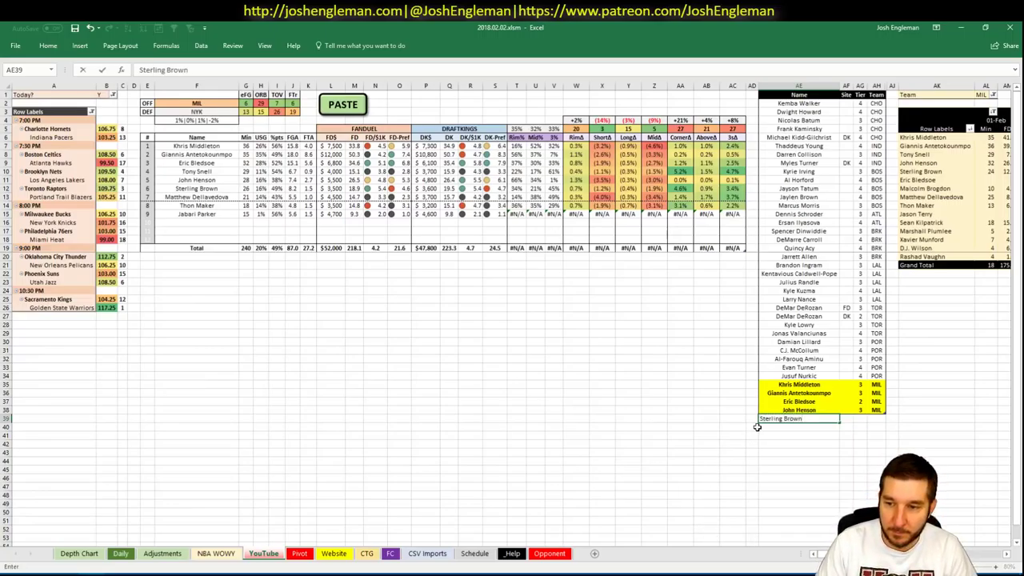
pyautogui.write('n')
pyautogui.press('Tab')
pyautogui.press('Tab')
pyautogui.write('4')
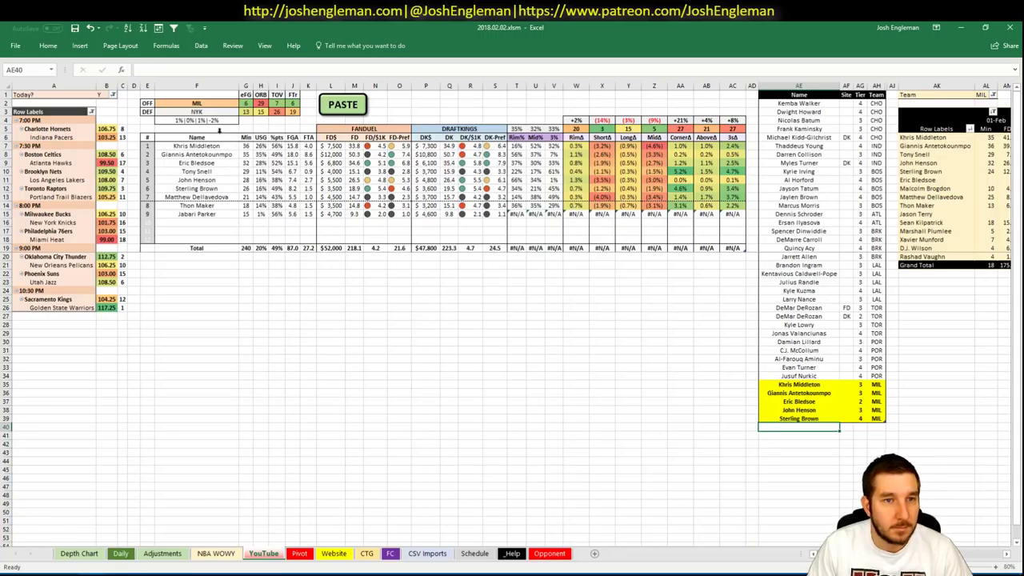
# - Set the offensive team of the matchup table to NYK
pyautogui.click(211, 104)
pyautogui.write('NYK')
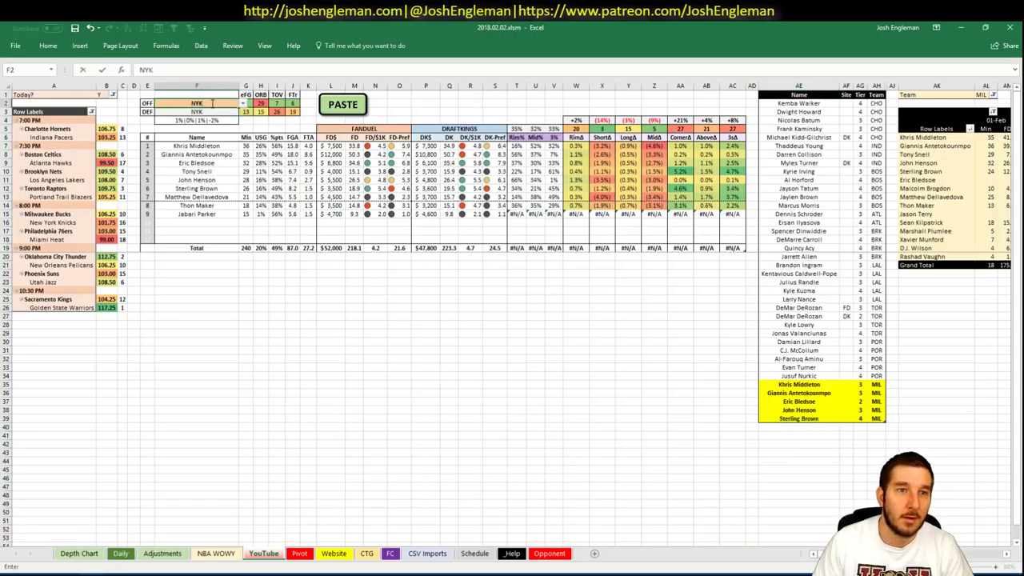
pyautogui.press('Return')
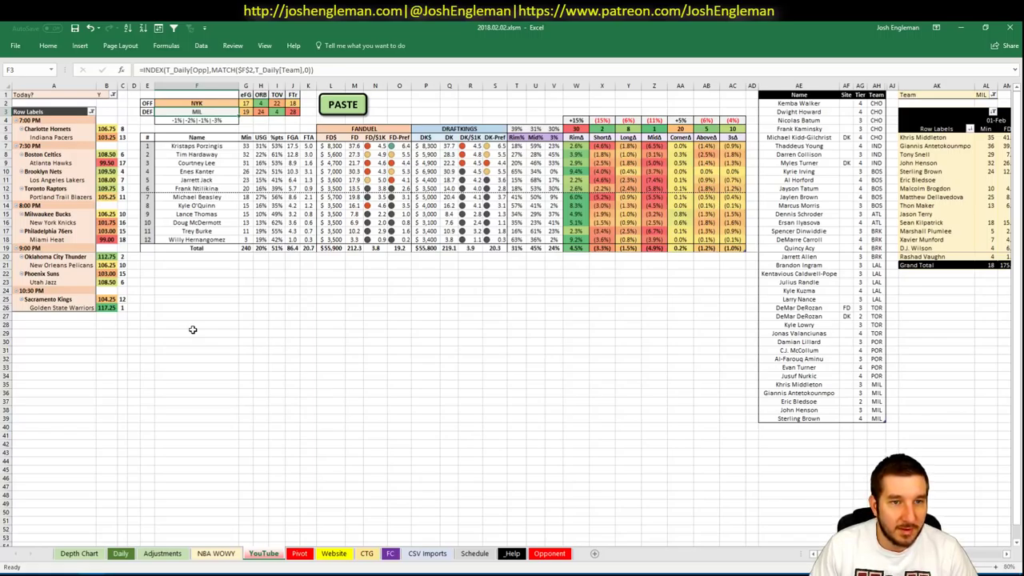
pyautogui.click(420, 268)
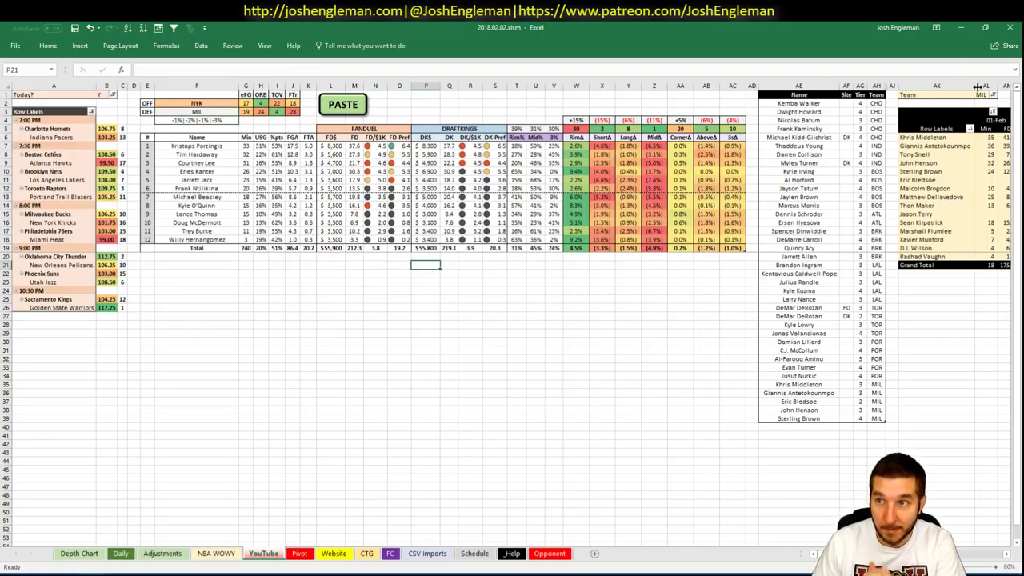
# - Filter the game log pivot table to team NYK and review the Knicks' recent minutes and FanDuel points
pyautogui.click(982, 94)
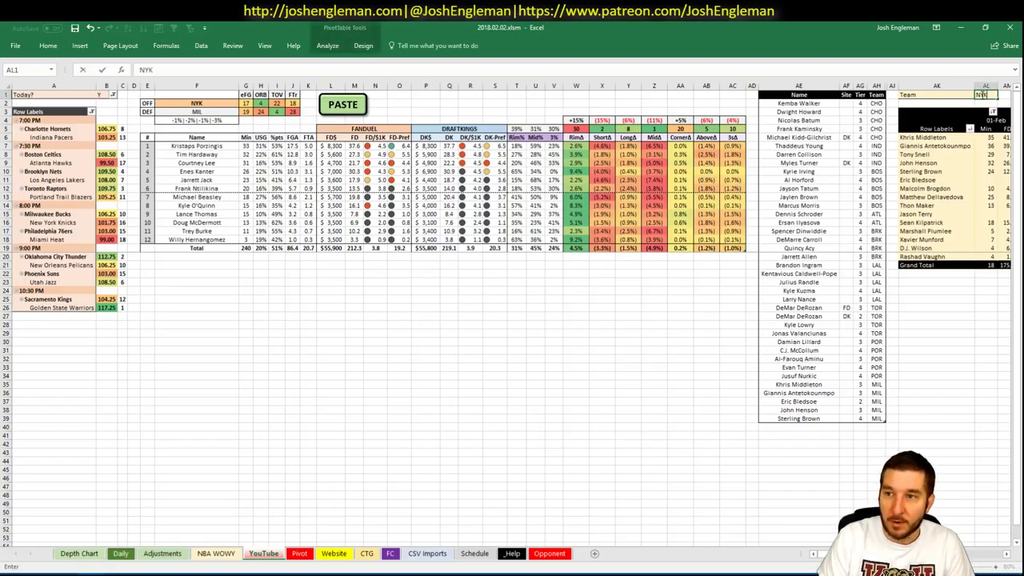
pyautogui.click(553, 349)
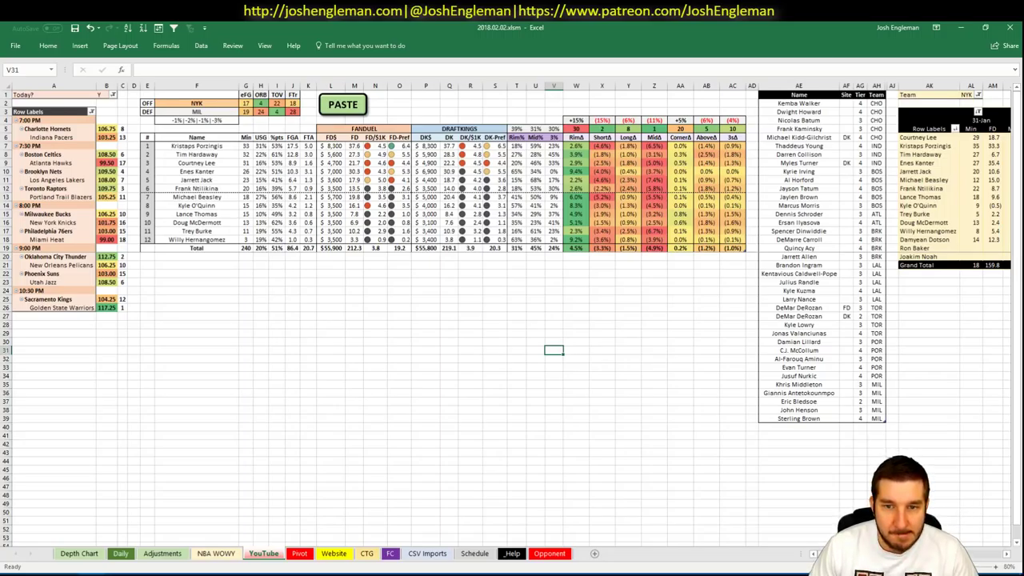
pyautogui.hscroll(6, 512, 320)
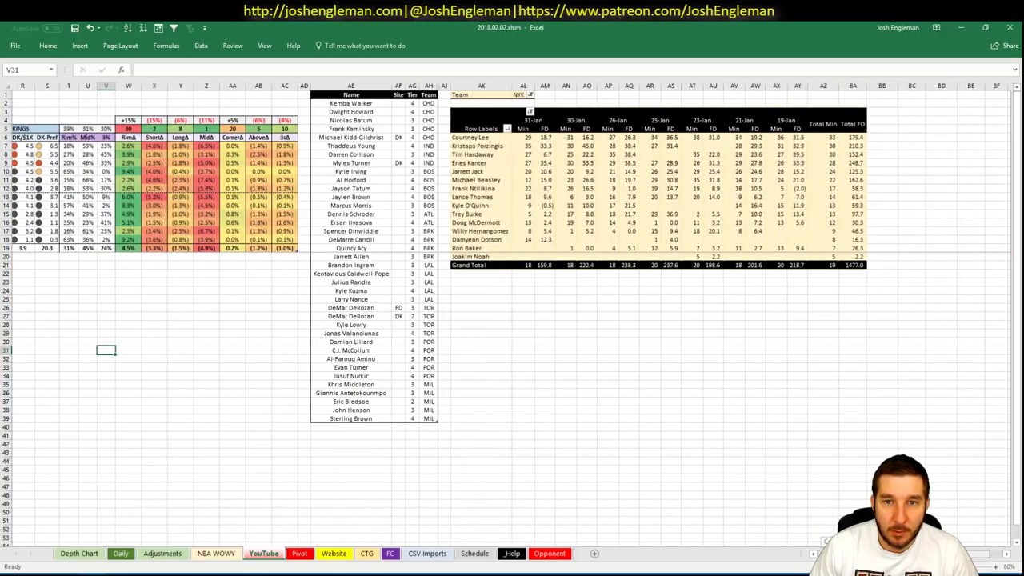
pyautogui.hscroll(1, 512, 321)
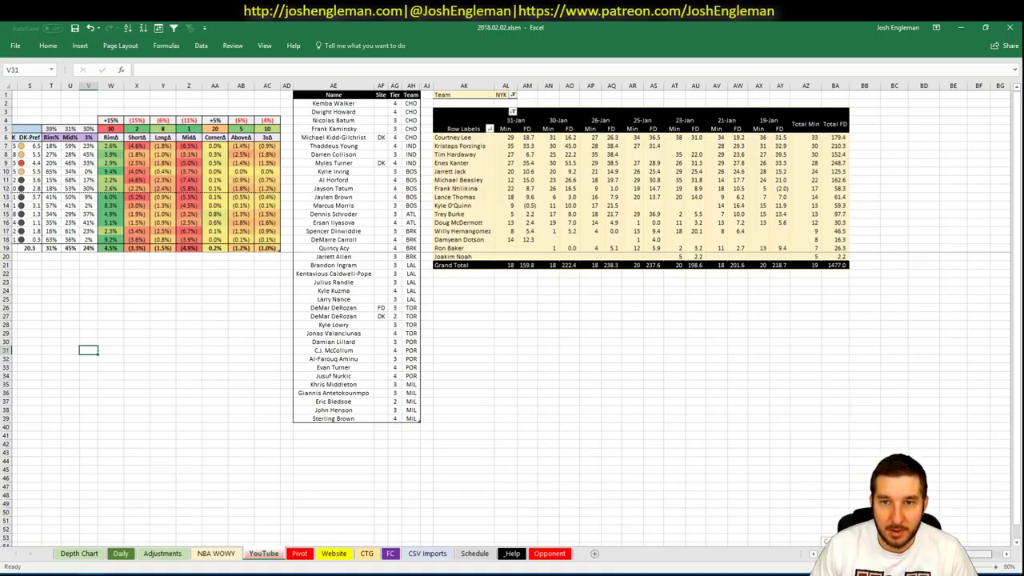
pyautogui.hscroll(-7, 512, 320)
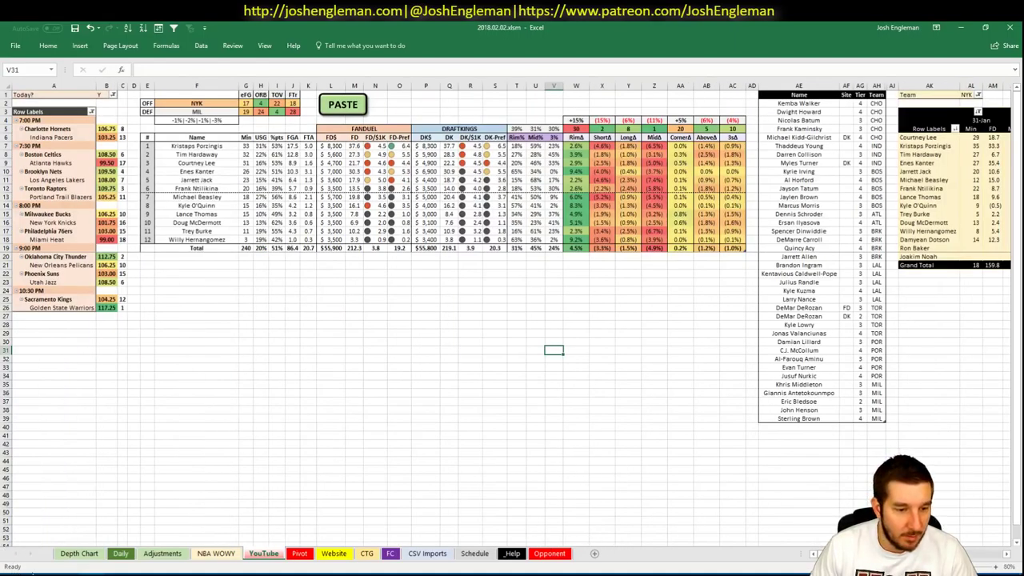
# - Switch to FantasyCruncher, list the PF players, check Kristaps Porzingis's game history against opponent MIL, and return to the Excel workbook
pyautogui.hotkey('alt', 'Tab')
pyautogui.click(214, 119)
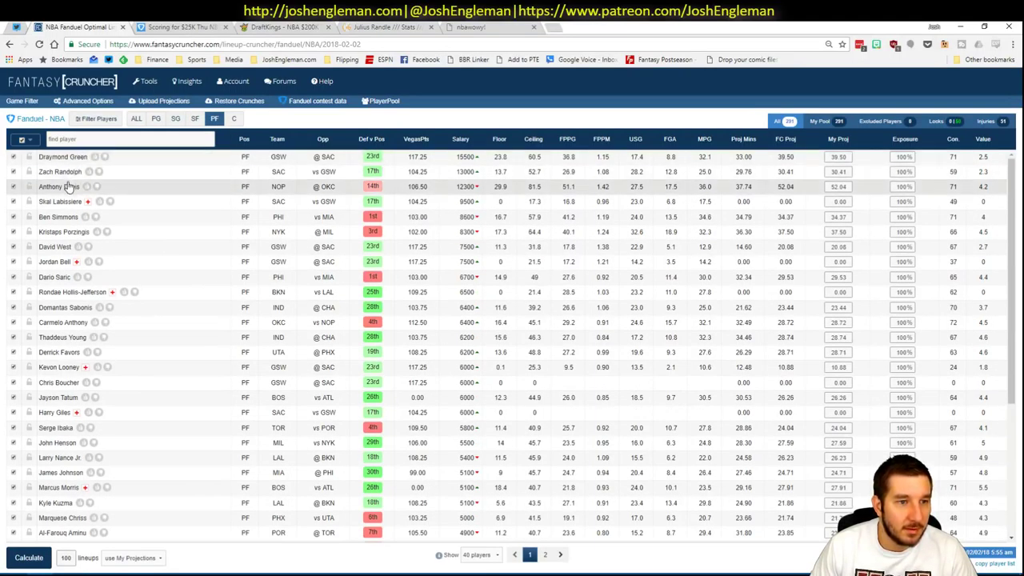
pyautogui.click(96, 231)
pyautogui.click(332, 255)
pyautogui.click(323, 271)
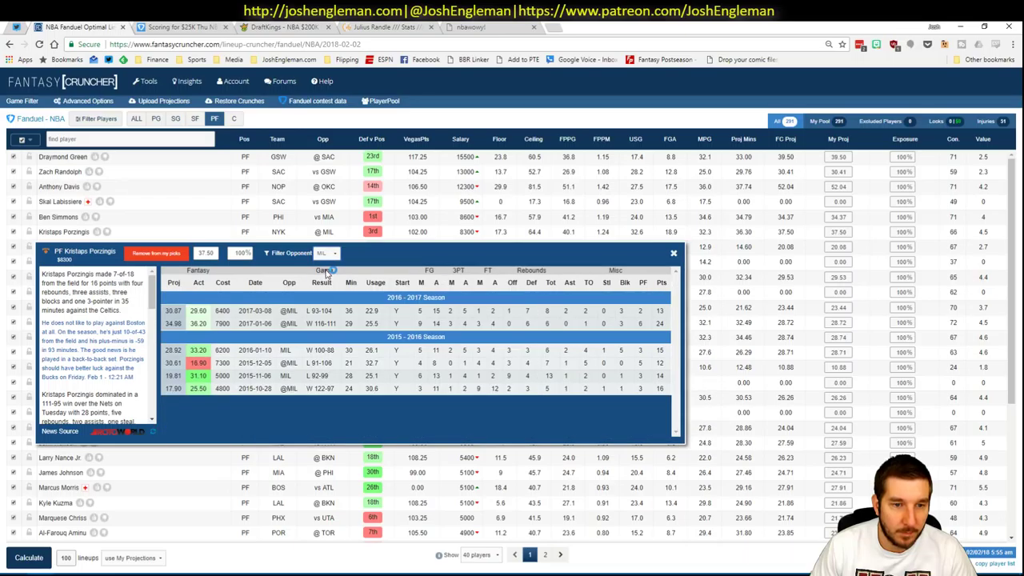
pyautogui.click(674, 253)
pyautogui.hotkey('alt', 'Tab')
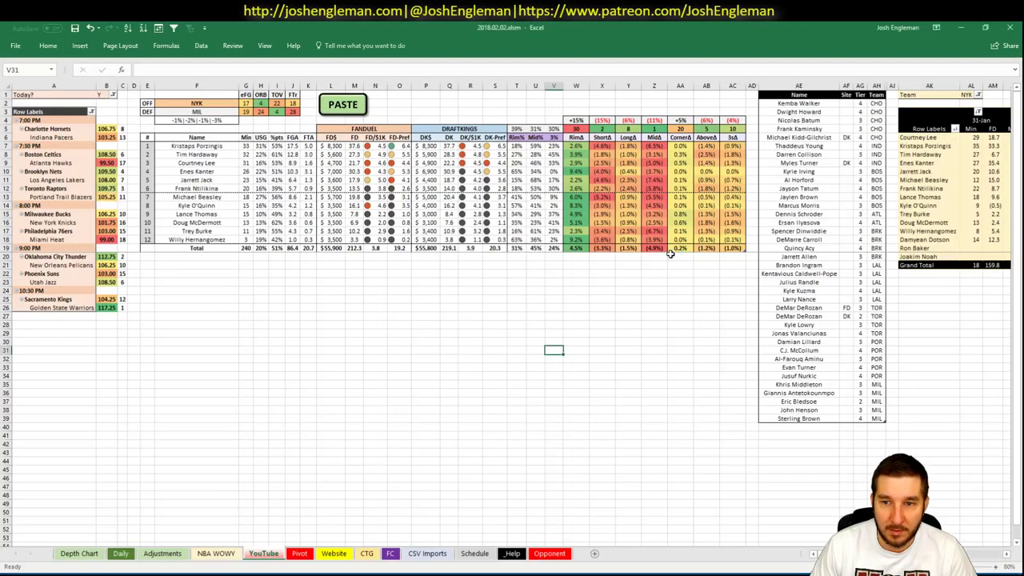
pyautogui.click(500, 290)
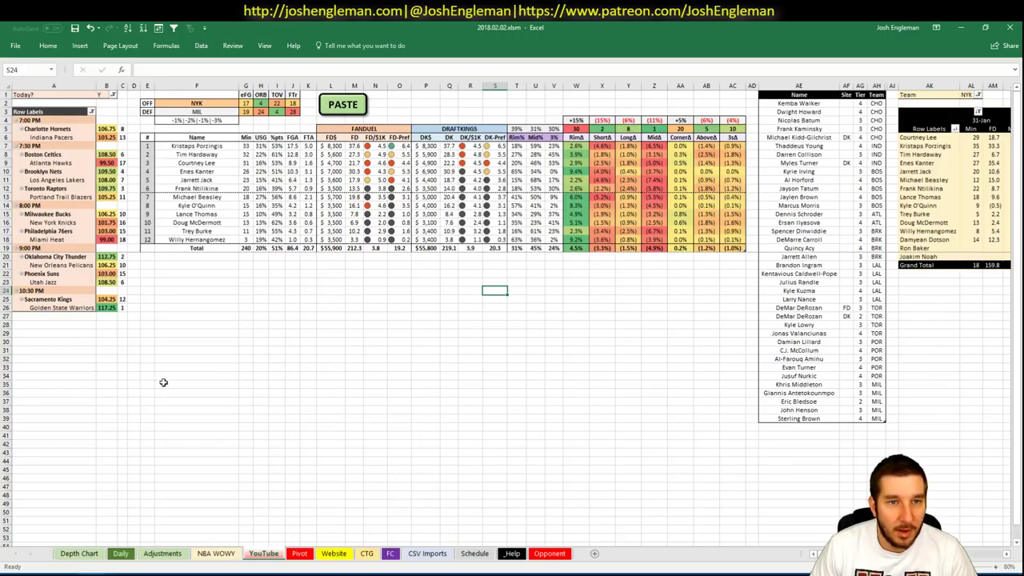
# - Switch to Cleaning the Glass in the browser and look up Kristaps Porzingis's player stats
pyautogui.hotkey('alt', 'Tab')
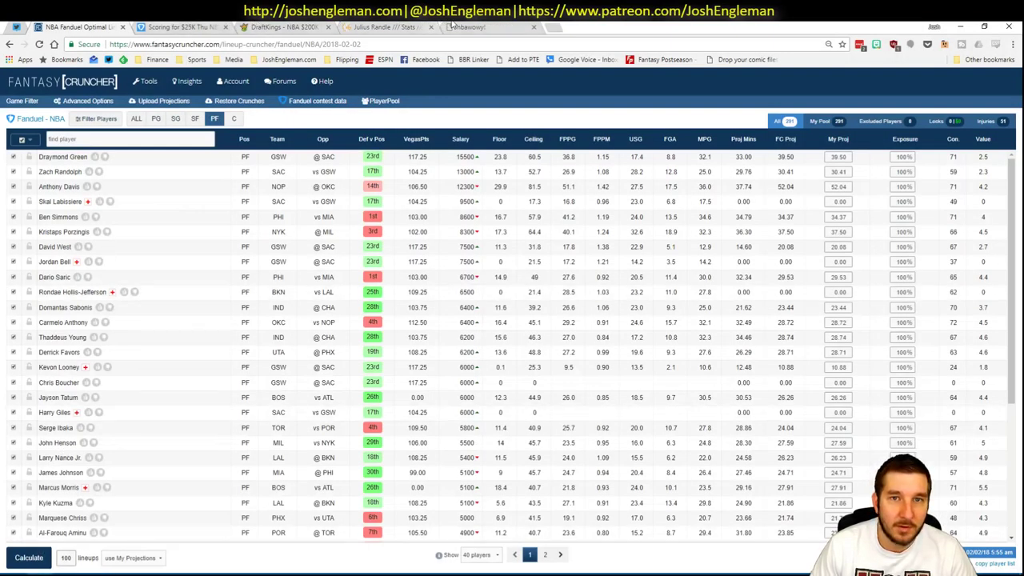
pyautogui.click(388, 28)
pyautogui.click(248, 107)
pyautogui.write('Kristaps Porzingis')
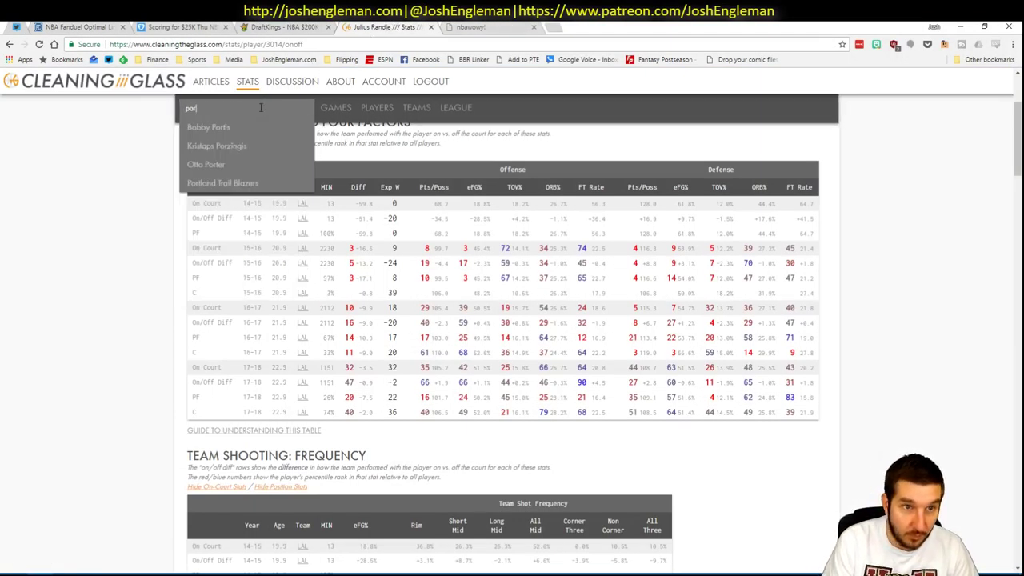
pyautogui.press('Return')
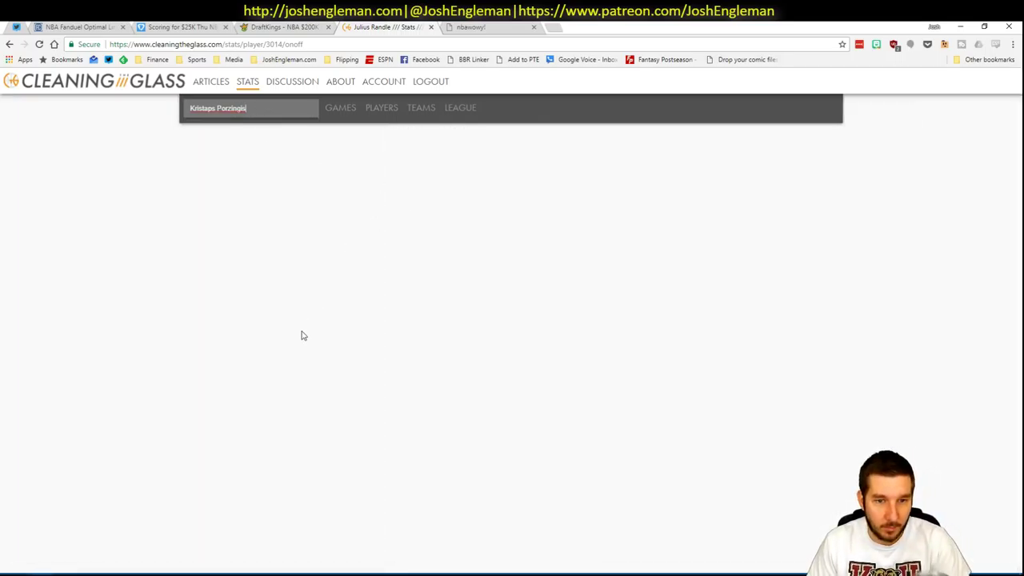
pyautogui.click(551, 254)
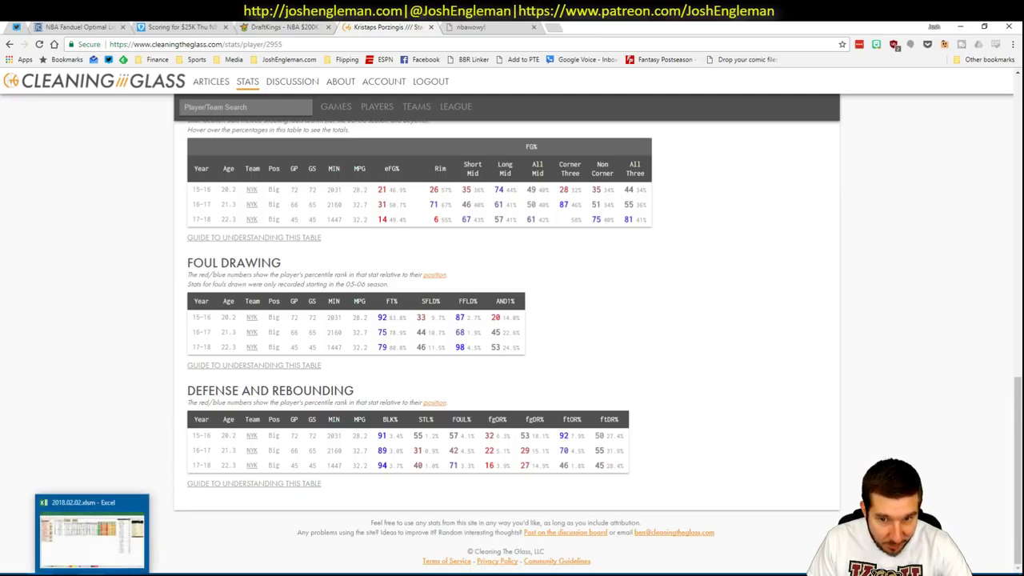
# - Switch back to the Excel workbook and add Kristaps Porzingis to the player list as tier 4, correcting the spelling of his name
pyautogui.click(92, 524)
pyautogui.click(802, 428)
pyautogui.write('Kristaps Porzingis')
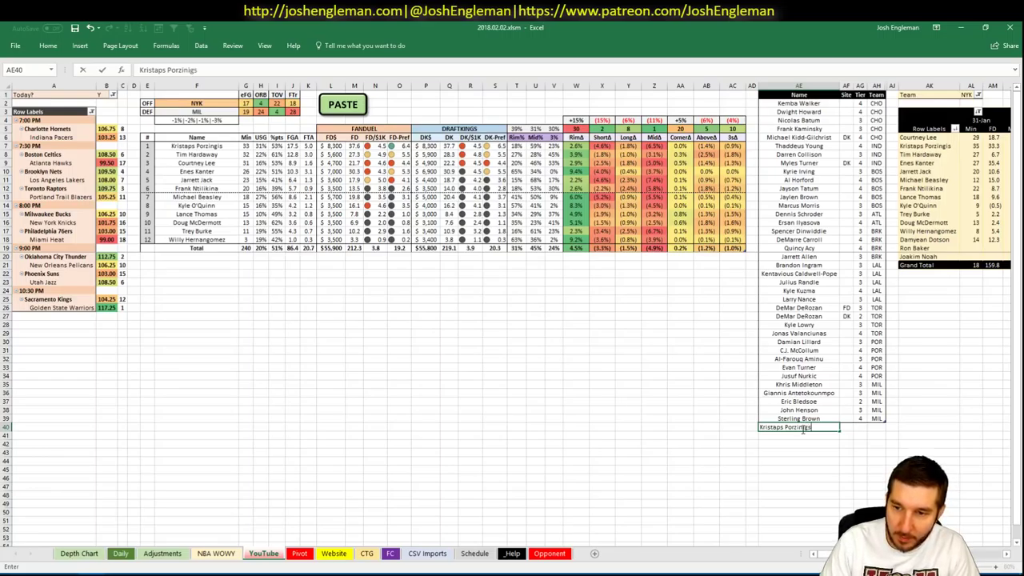
pyautogui.press('Tab')
pyautogui.press('Tab')
pyautogui.doubleClick(828, 428)
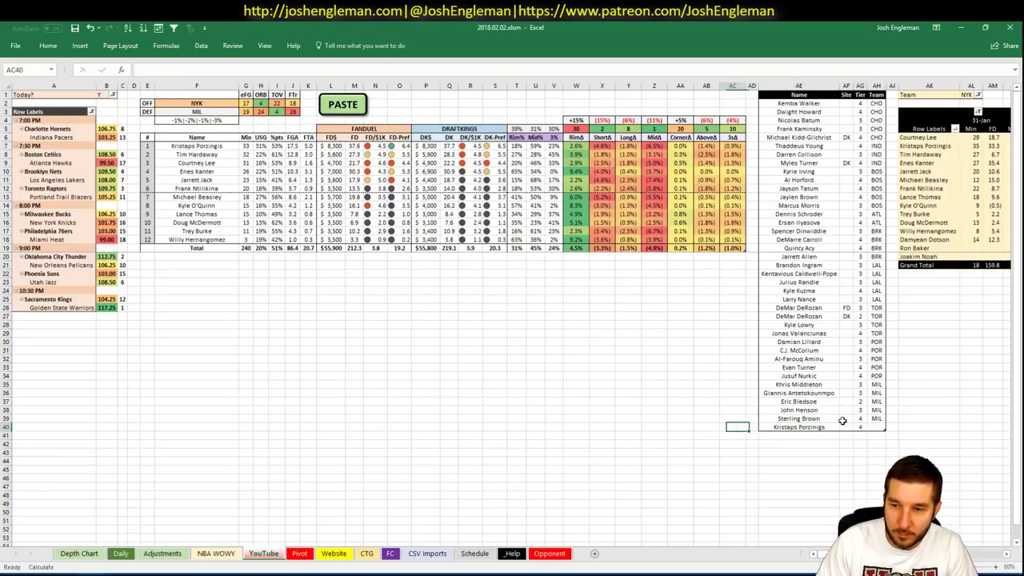
pyautogui.press('Escape')
pyautogui.press('F2')
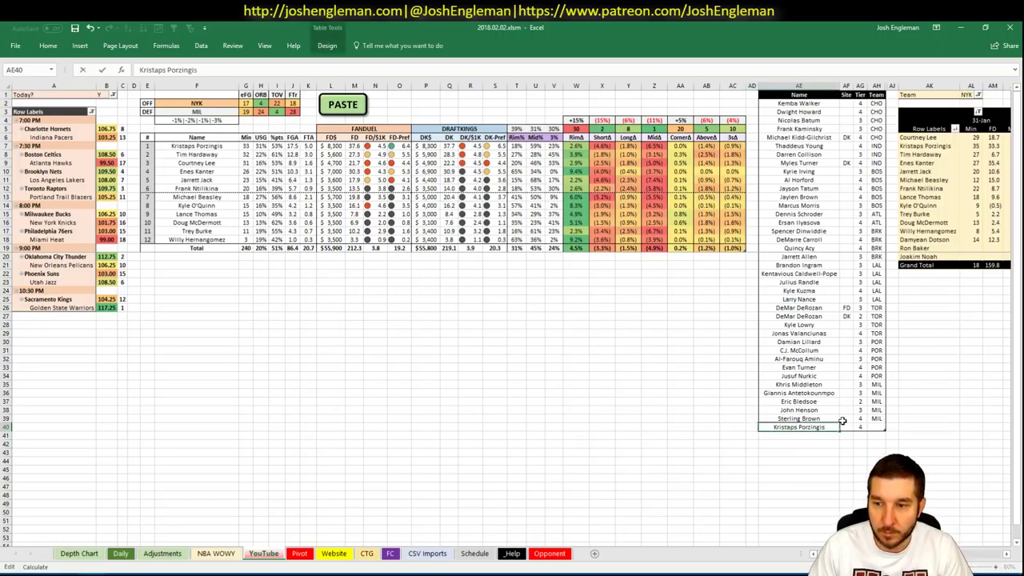
pyautogui.press('Return')
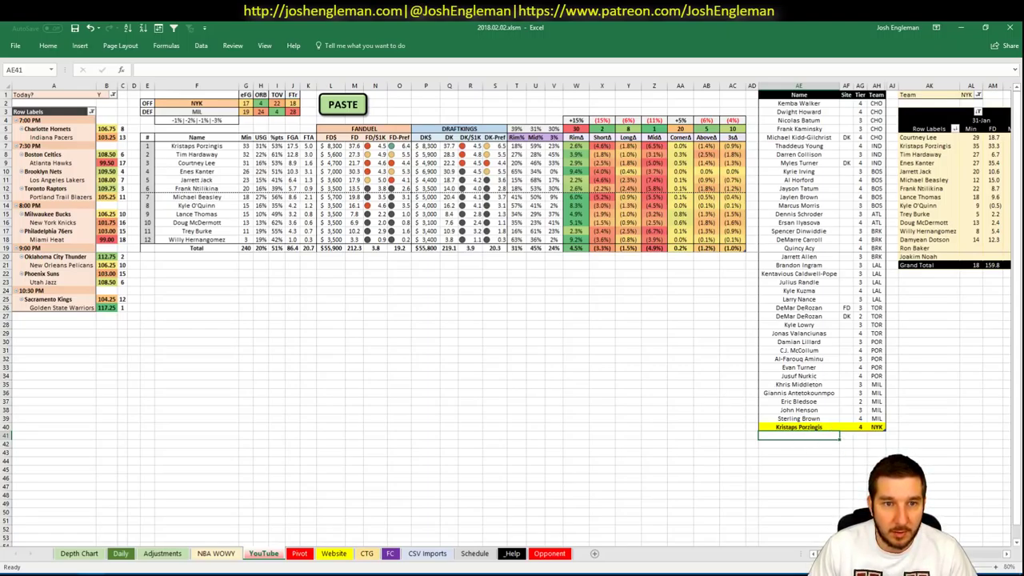
# - Check the Knicks' game logs and add Tim Hardaway to the player list below Kristaps Porzingis as tier 3
pyautogui.hscroll(6, 512, 320)
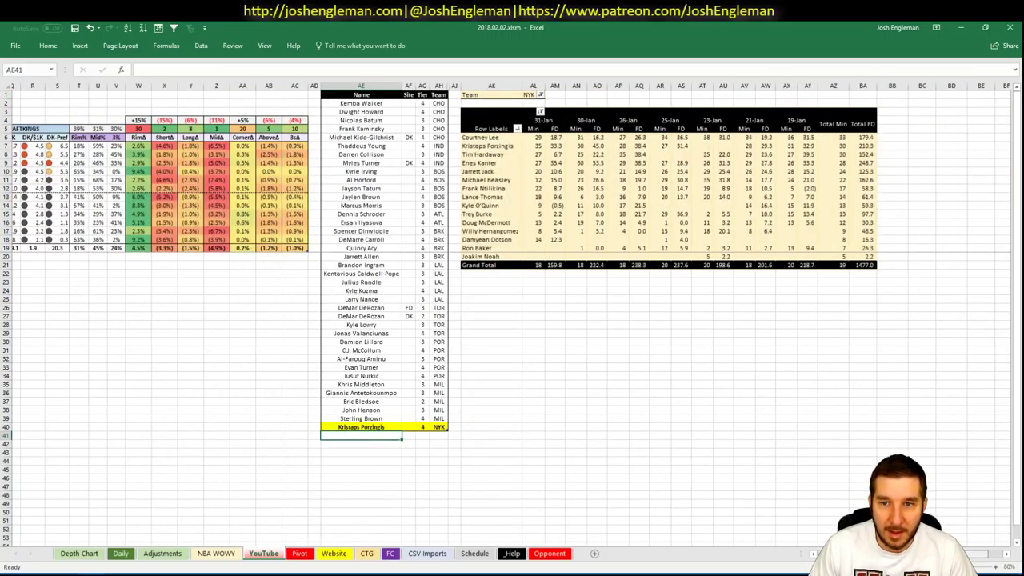
pyautogui.hscroll(-1, 664, 509)
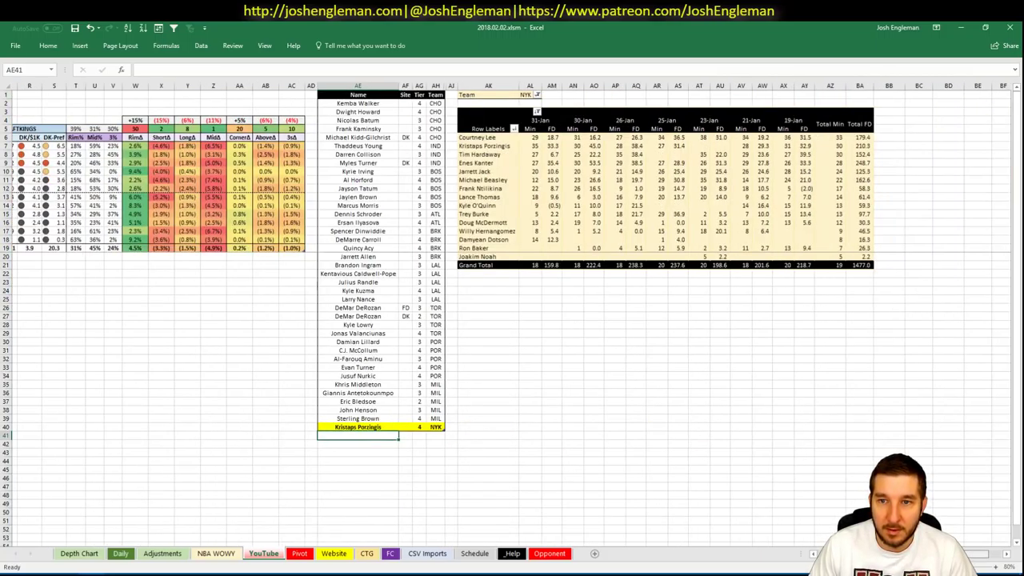
pyautogui.hscroll(-1, 664, 510)
pyautogui.hscroll(-7, 664, 510)
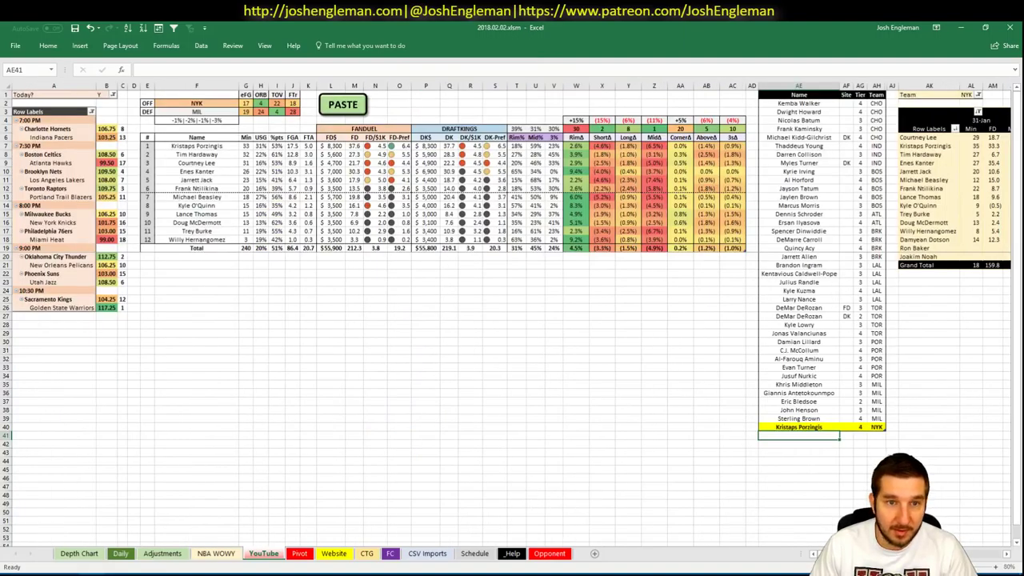
pyautogui.write('Tim Hardaway')
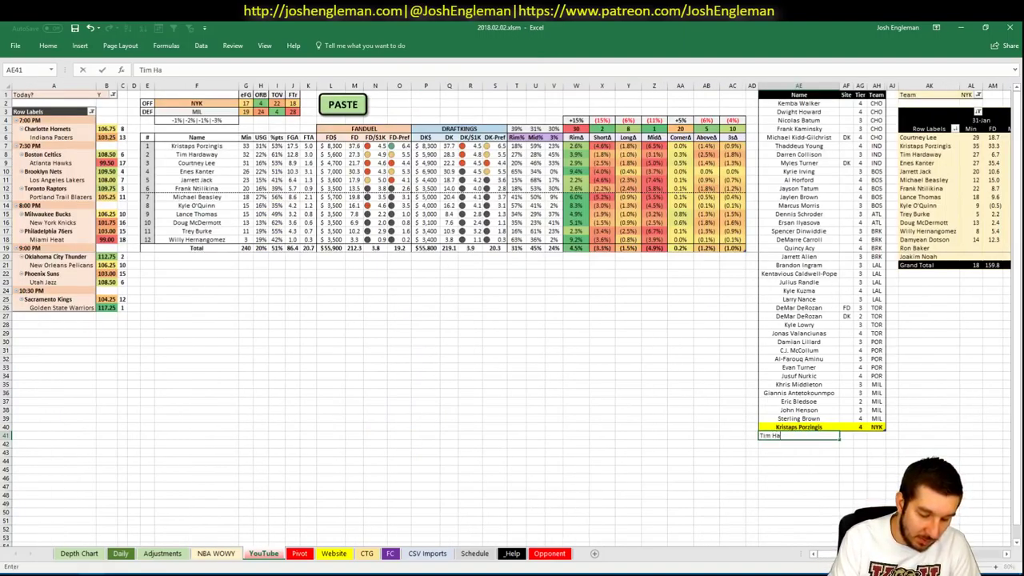
pyautogui.press('Tab')
pyautogui.press('Tab')
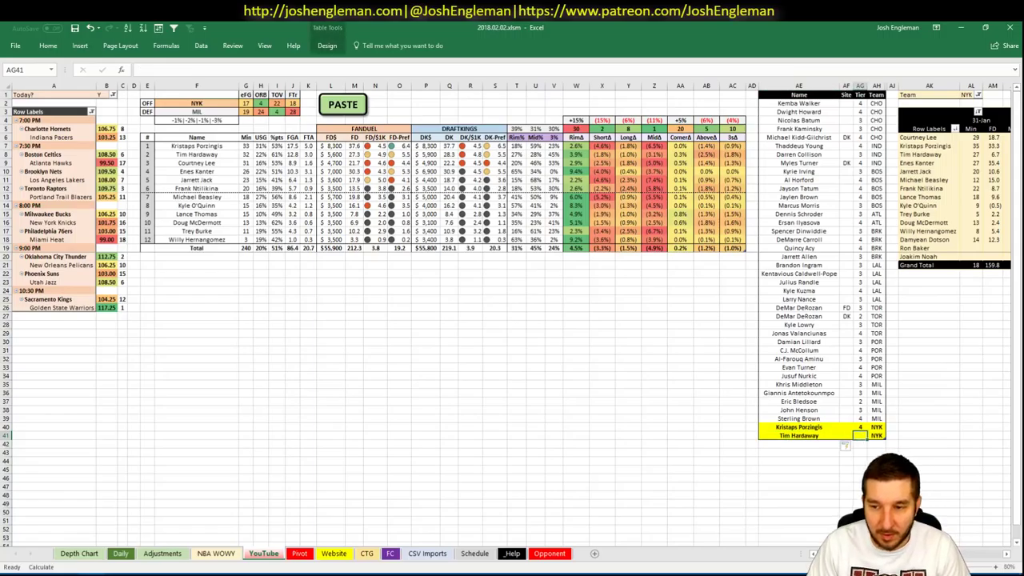
pyautogui.write('3')
pyautogui.press('Return')
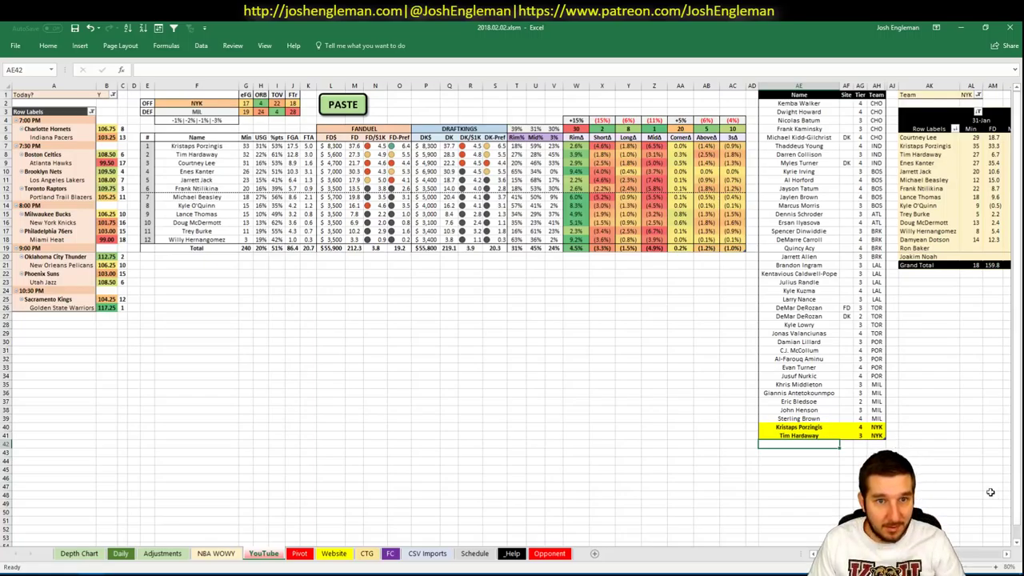
# - Check the Knicks' game logs and add Courtney Lee to the player list below Tim Hardaway as tier 4
pyautogui.hscroll(5, 512, 320)
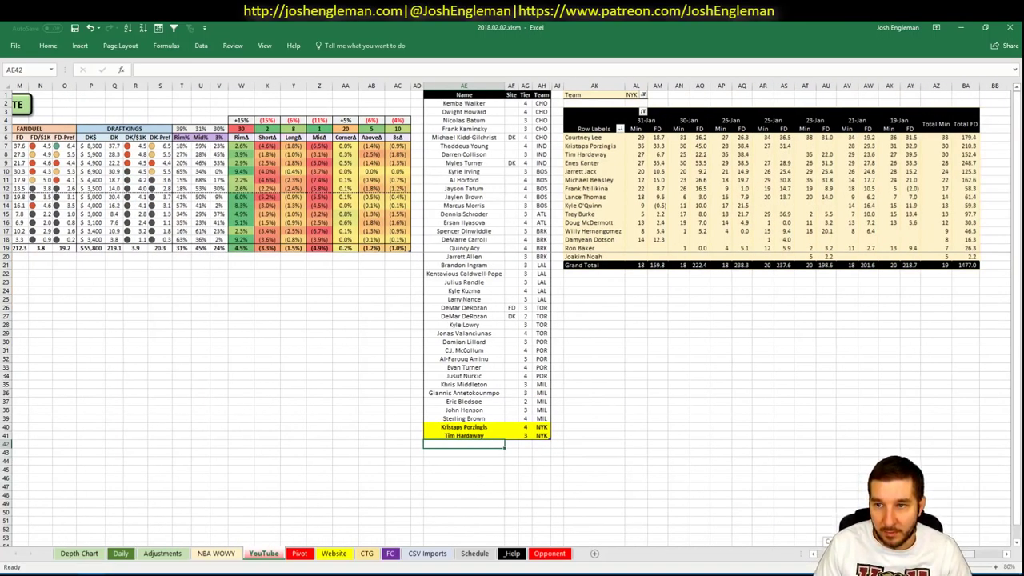
pyautogui.hscroll(-5, 771, 546)
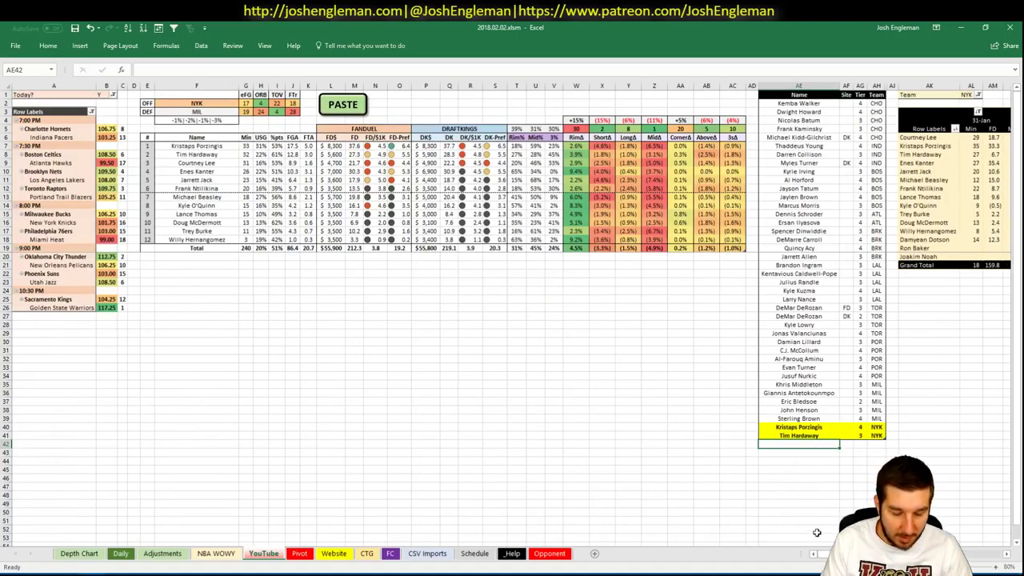
pyautogui.write('Courtney')
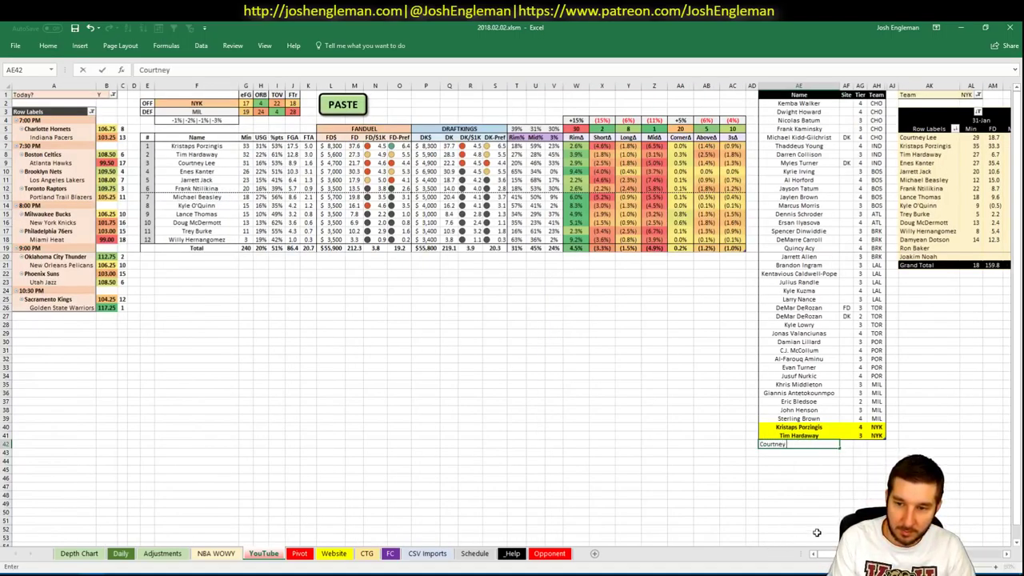
pyautogui.write(' Lee')
pyautogui.press('Tab')
pyautogui.press('Tab')
pyautogui.press('Return')
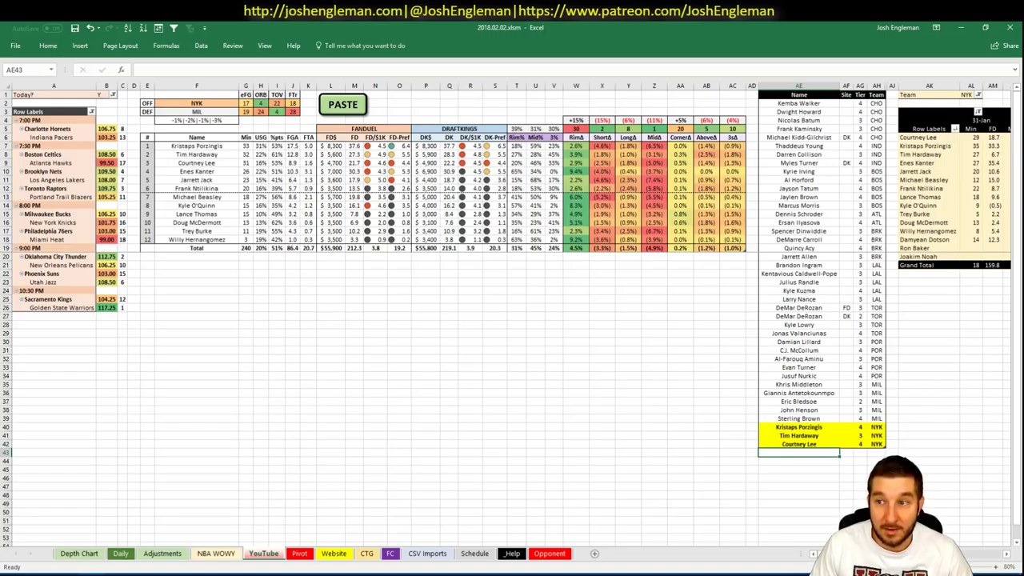
# - Review the Knicks' game logs, examine New York's team rebounding stats on Cleaning the Glass in the browser, and return to the Excel workbook
pyautogui.hscroll(5, 753, 560)
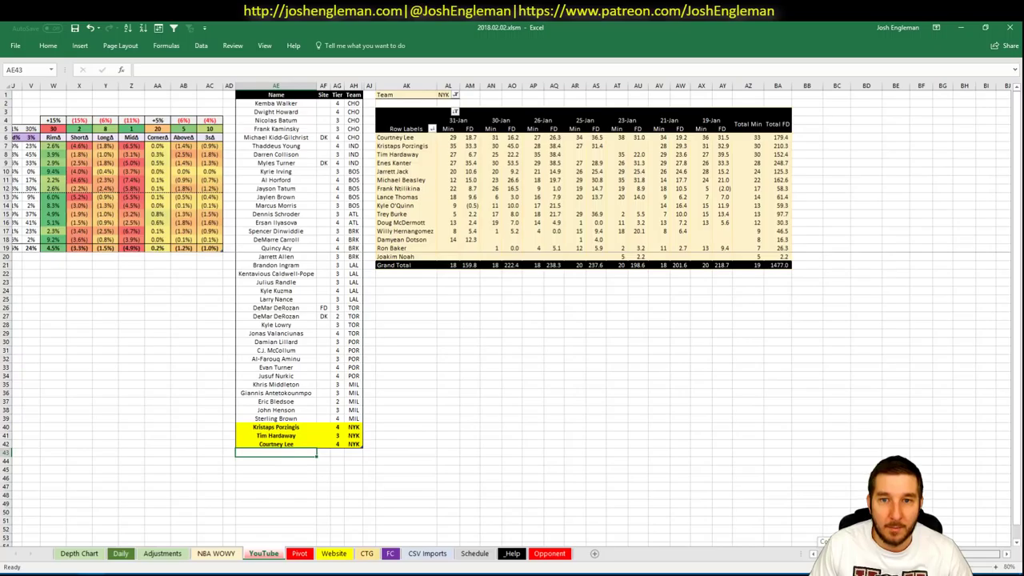
pyautogui.hscroll(1, 512, 320)
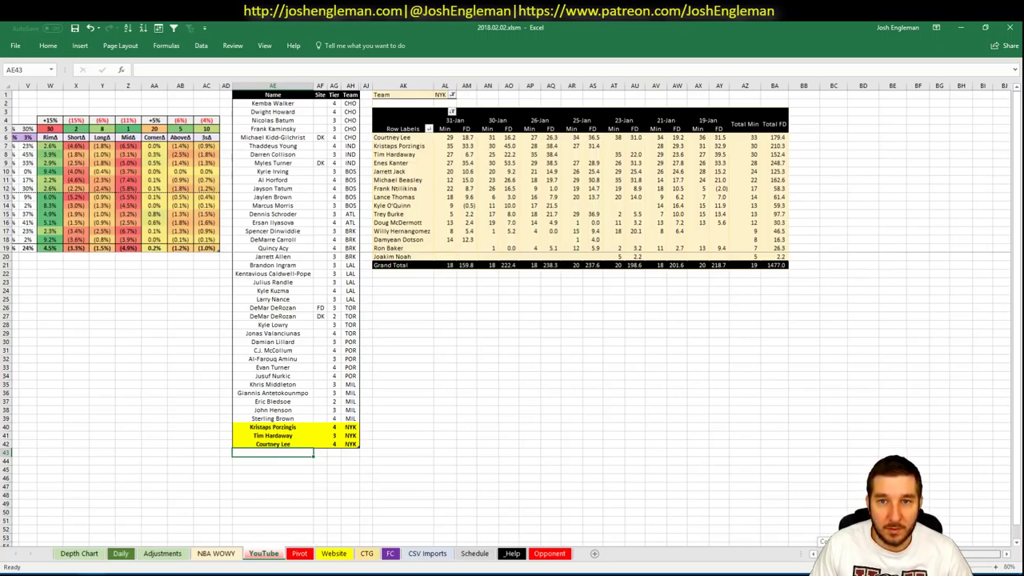
pyautogui.hscroll(-6, 512, 320)
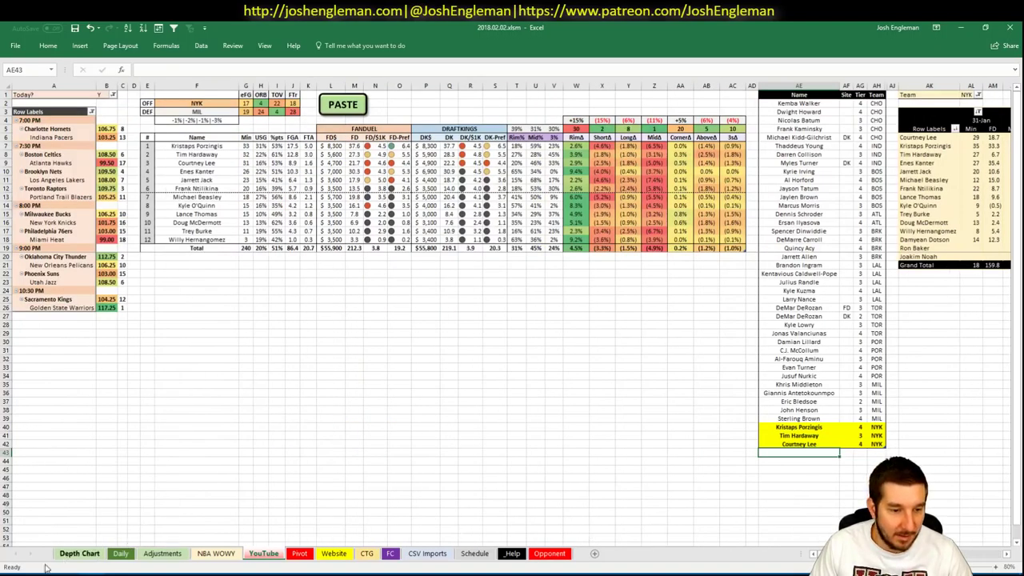
pyautogui.click(56, 528)
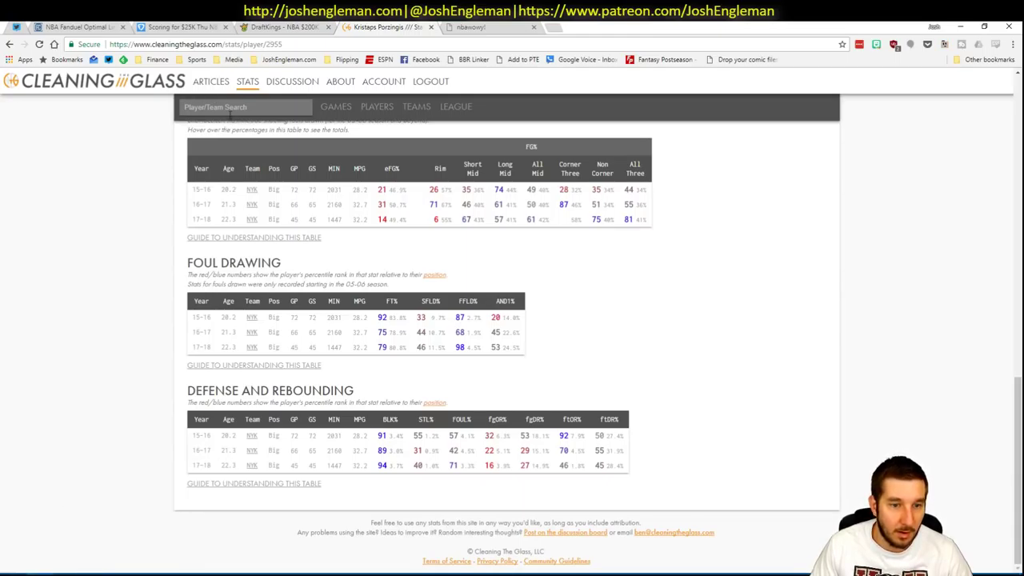
pyautogui.click(251, 465)
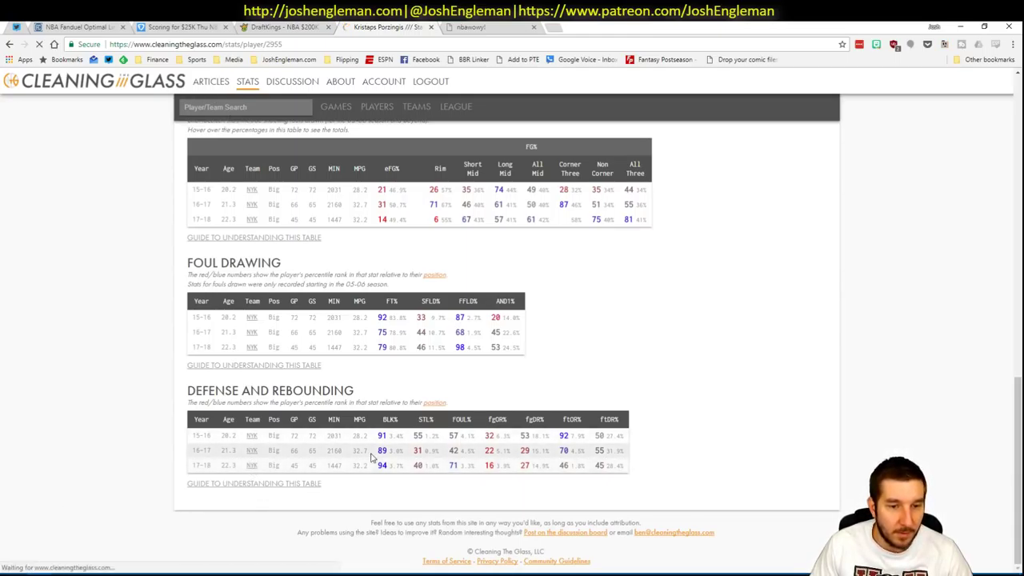
pyautogui.hotkey('alt', 'Tab')
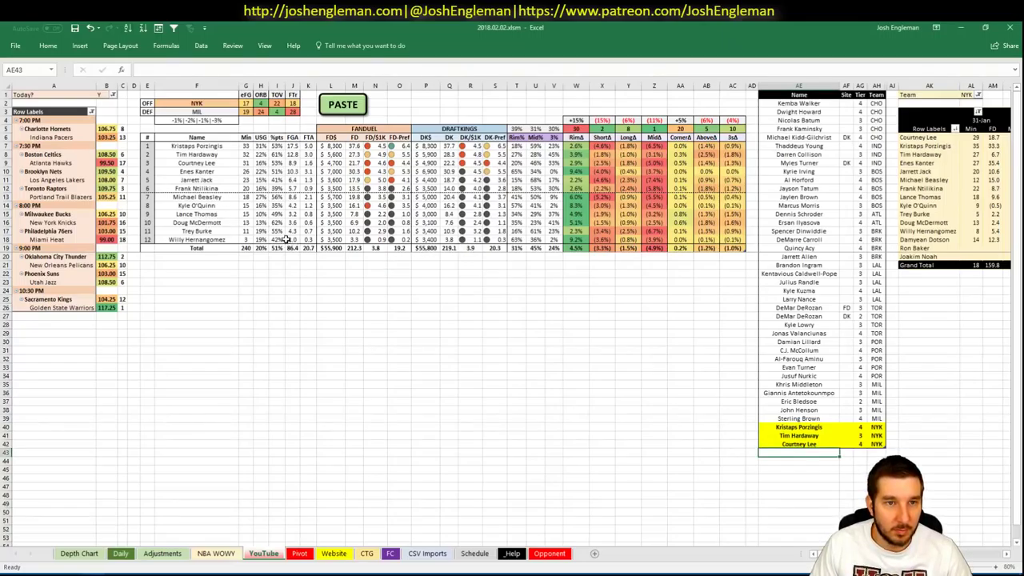
pyautogui.click(281, 284)
pyautogui.hotkey('alt', 'Tab')
pyautogui.click(286, 294)
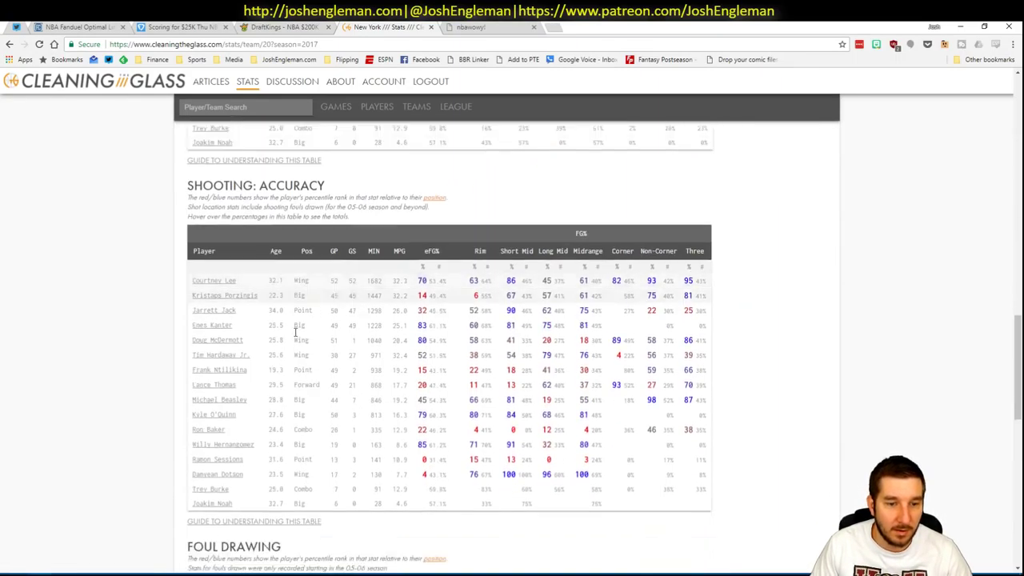
pyautogui.scroll(-10, 295, 331)
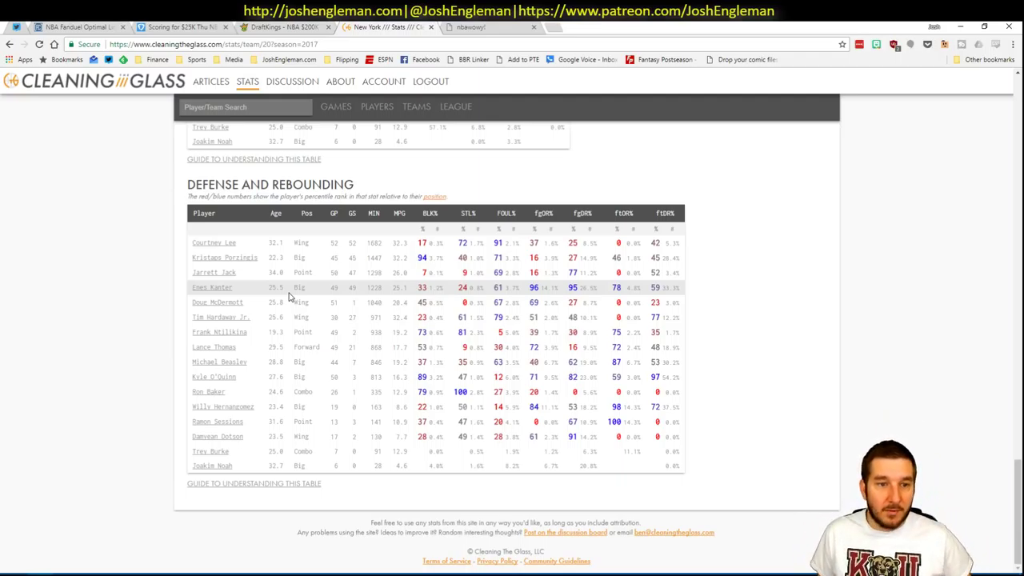
pyautogui.hotkey('alt', 'Tab')
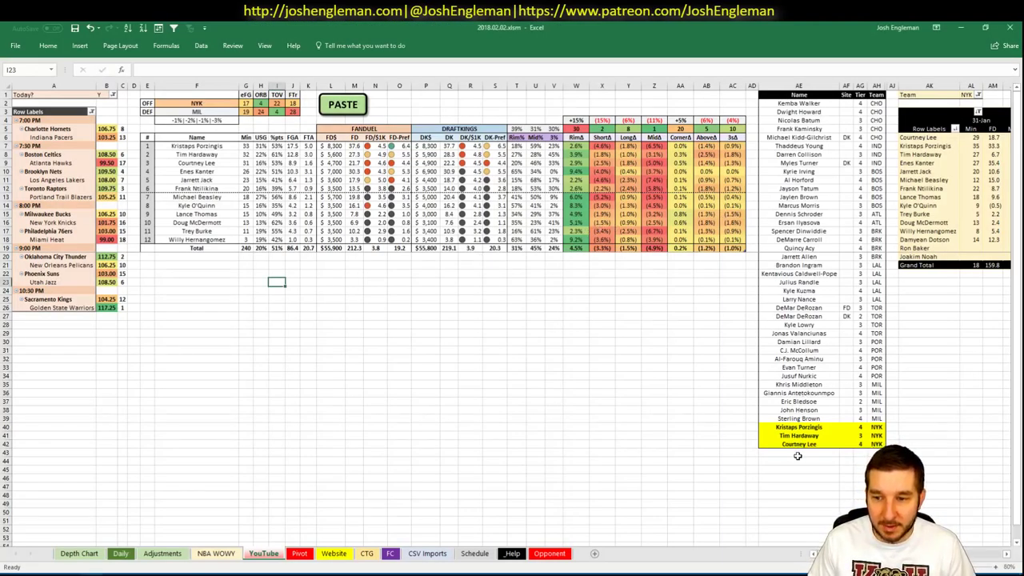
# - Add Enes Kanter to the player list below Courtney Lee as tier 3
pyautogui.click(799, 454)
pyautogui.write('Ene')
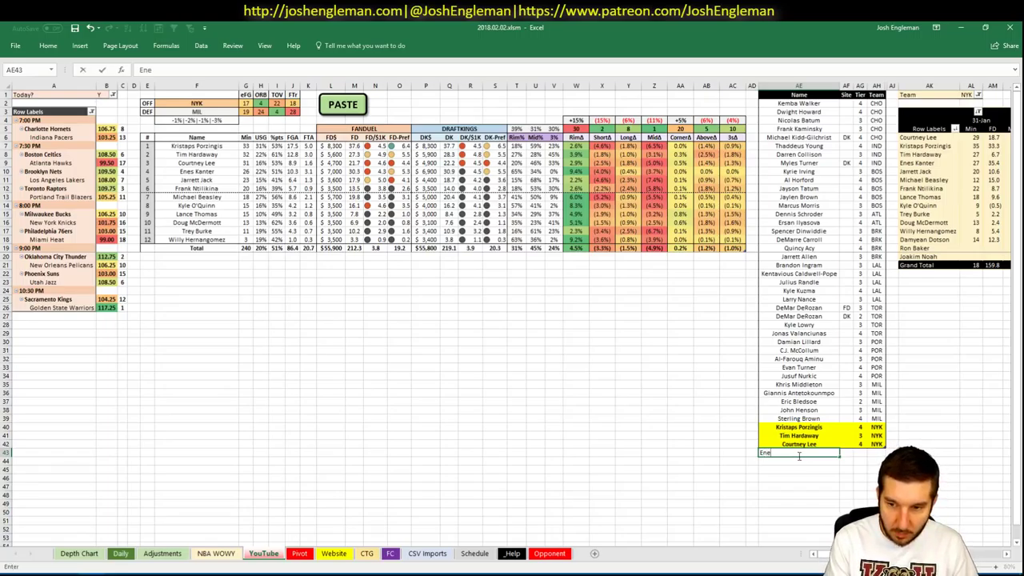
pyautogui.write('s Kanter')
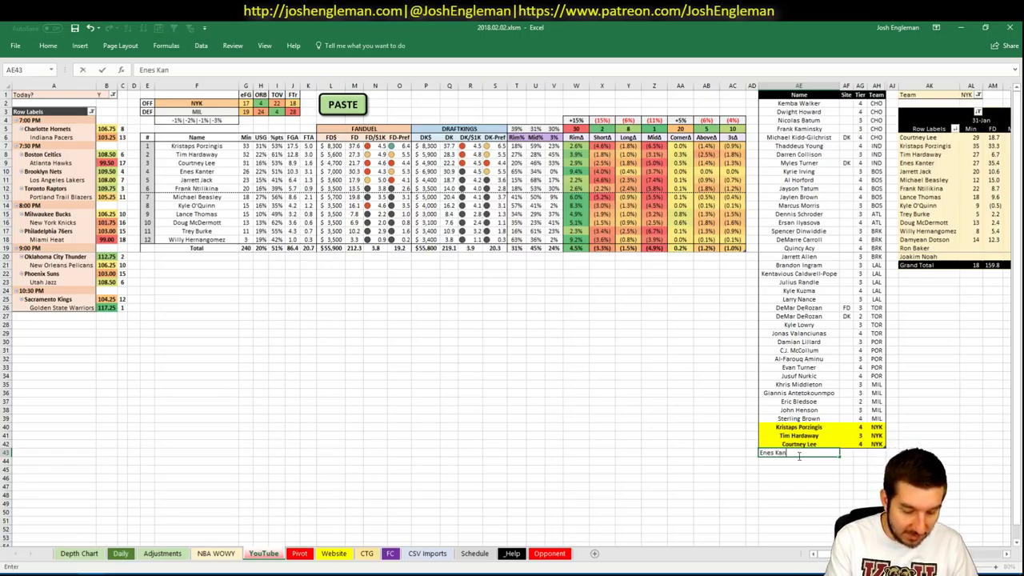
pyautogui.press('Tab')
pyautogui.press('Tab')
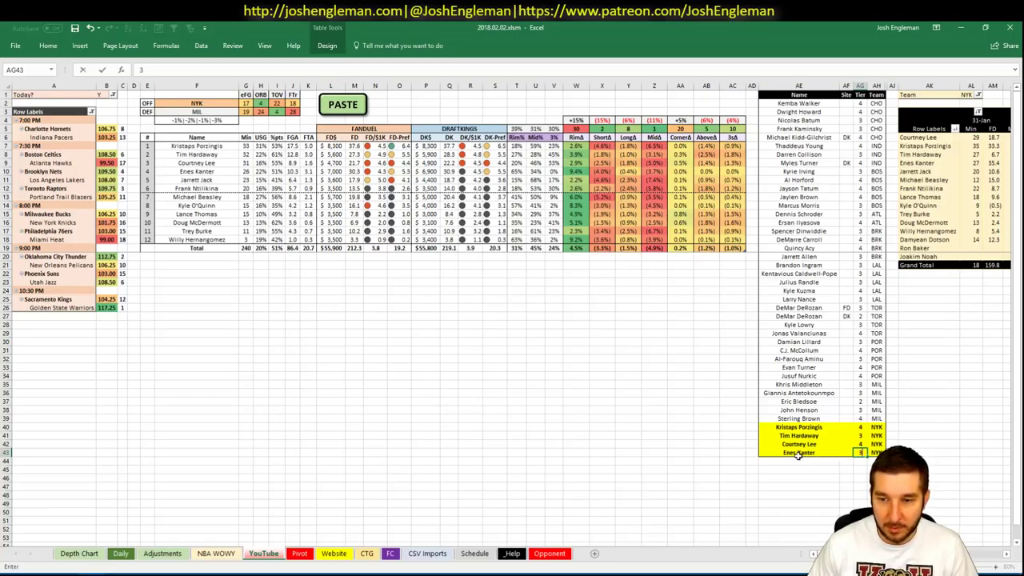
pyautogui.press('Return')
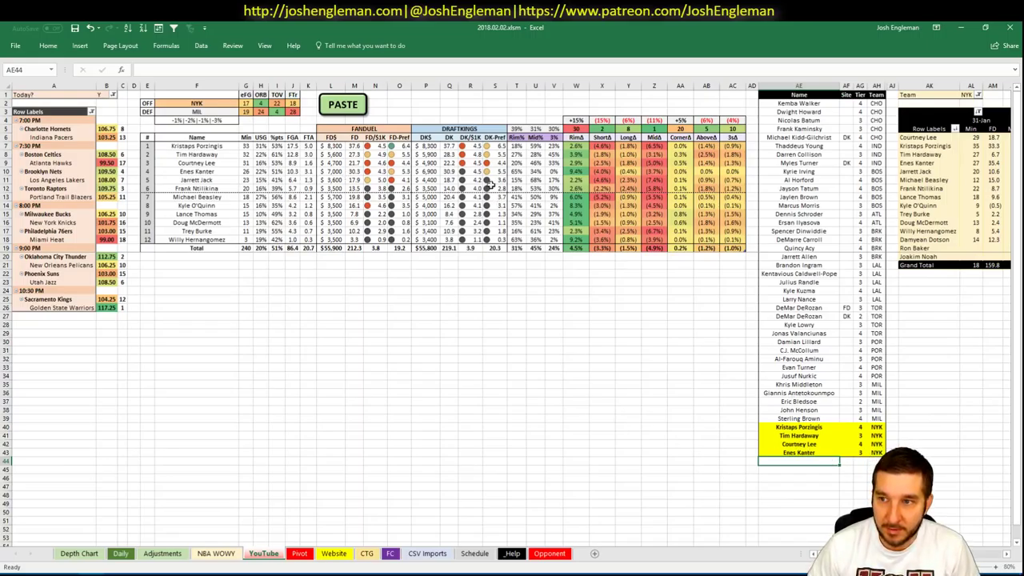
# - Set the matchup table's offensive team to PHI and filter the game log pivot table to team PHI
pyautogui.click(192, 103)
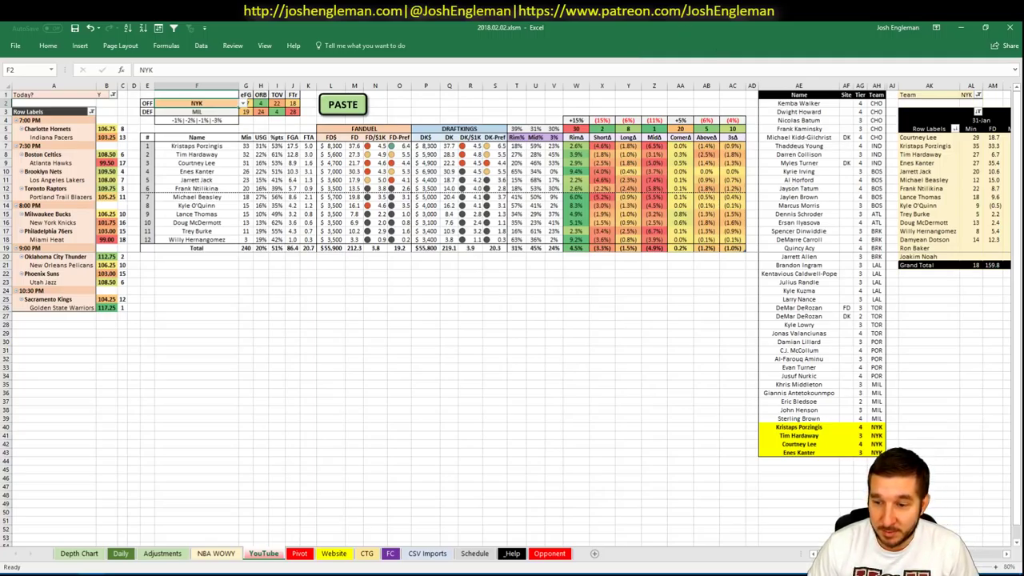
pyautogui.hscroll(3, 513, 320)
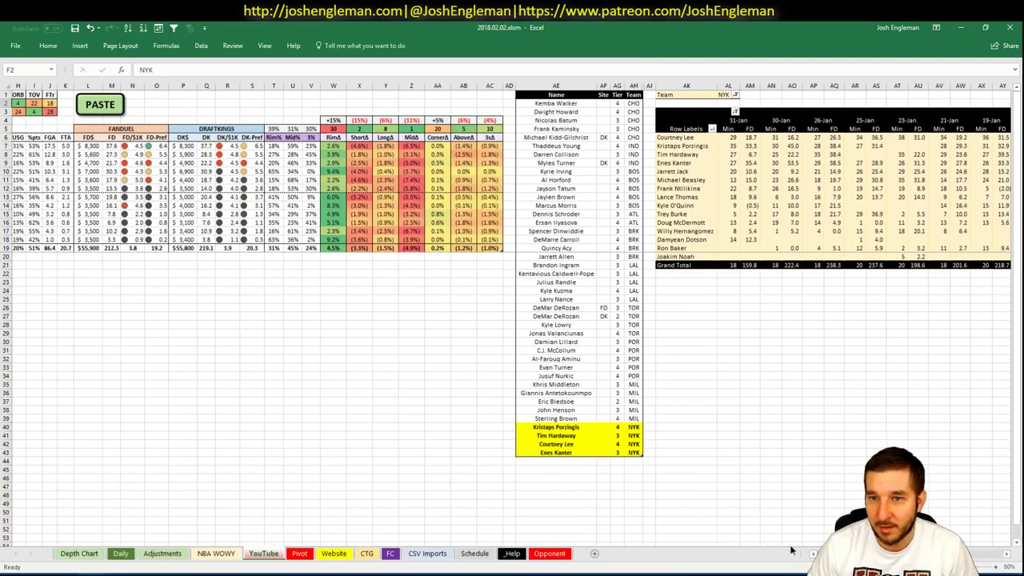
pyautogui.hscroll(-3, 494, 203)
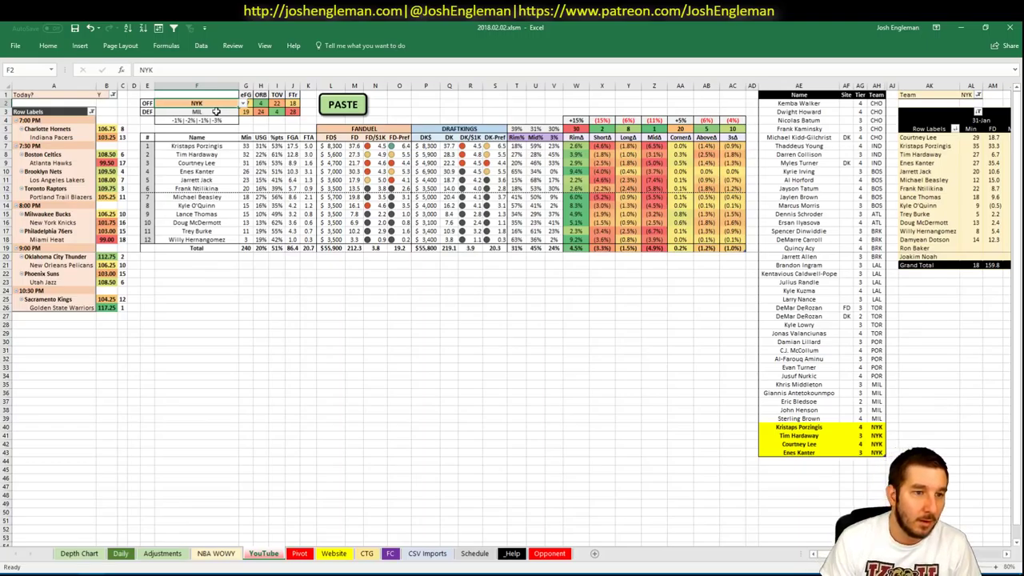
pyautogui.write('PHI')
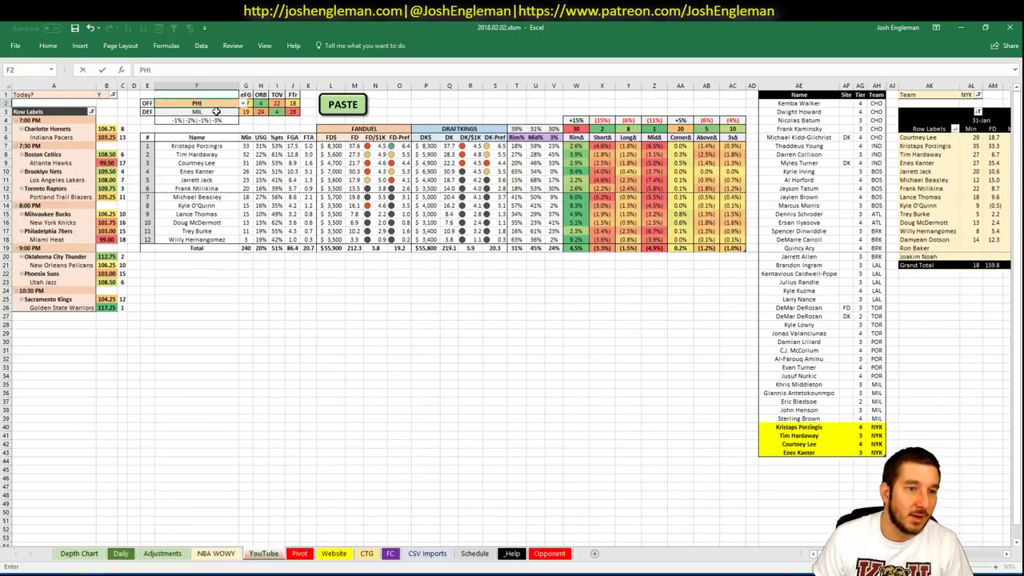
pyautogui.press('Return')
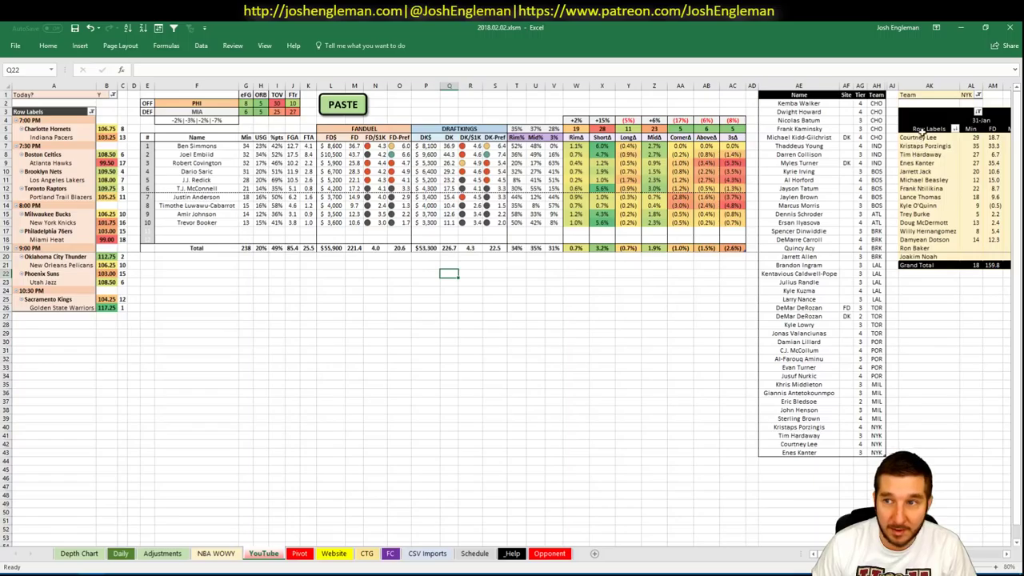
pyautogui.click(965, 96)
pyautogui.write('PHI')
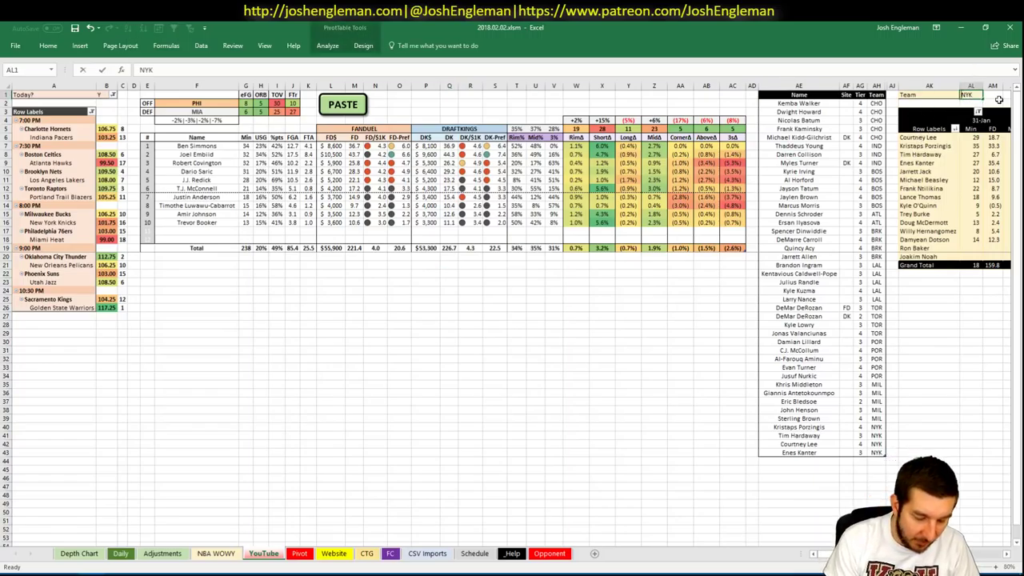
pyautogui.click(646, 360)
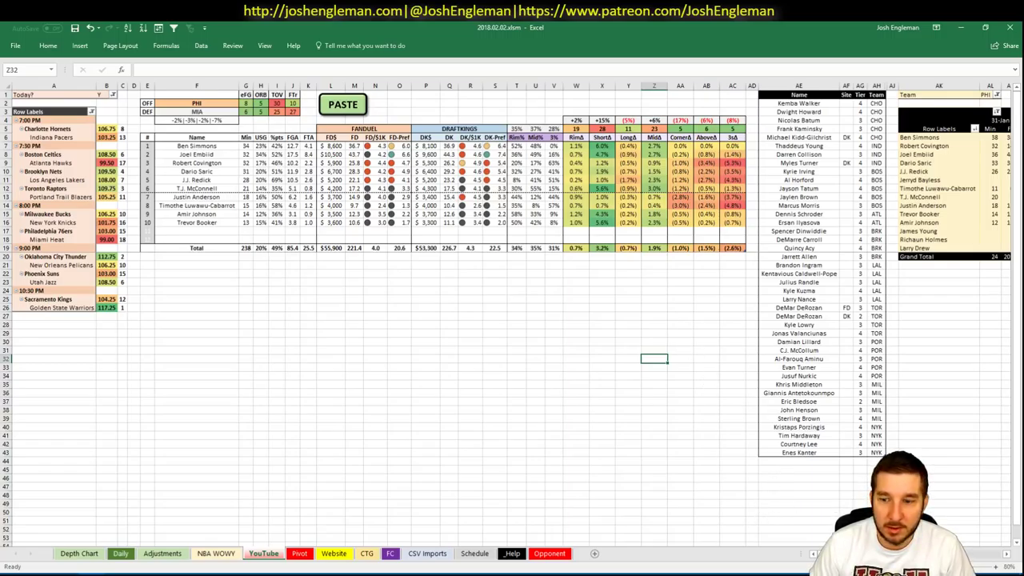
# - Check the 76ers' game logs and add Ben Simmons to the player list below Enes Kanter as tier 3
pyautogui.hscroll(5, 512, 320)
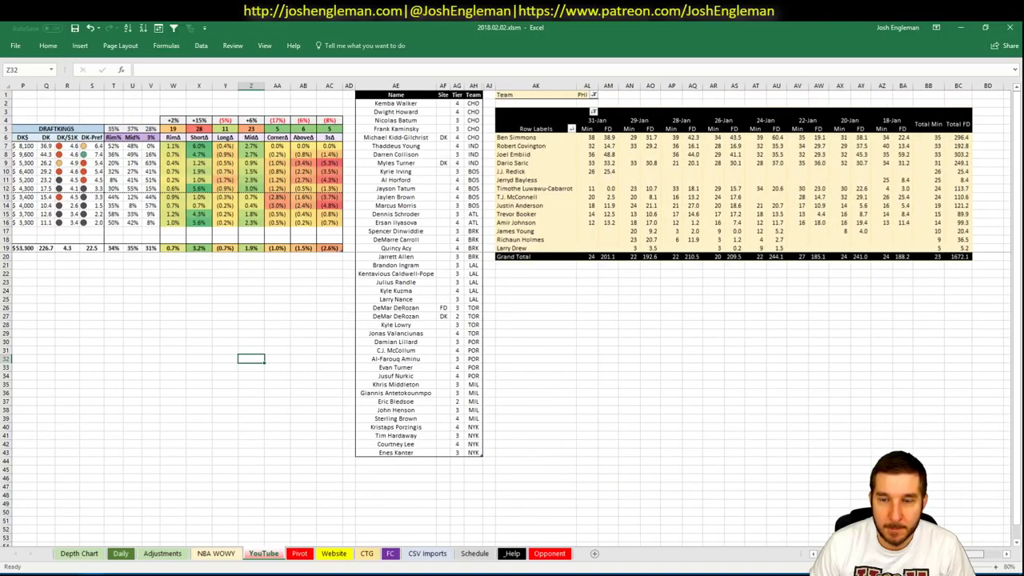
pyautogui.hscroll(-5, 512, 320)
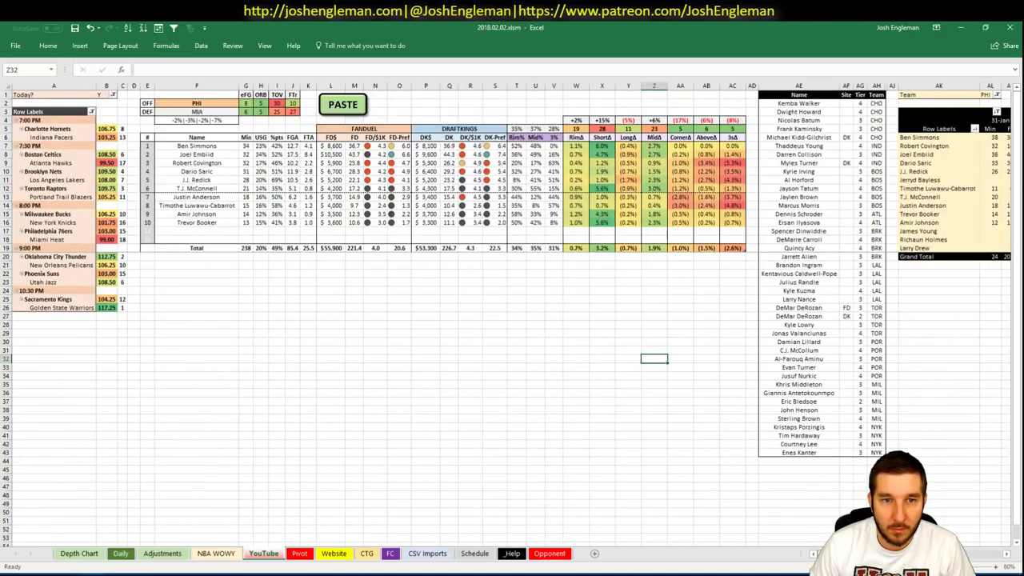
pyautogui.hscroll(5, 512, 320)
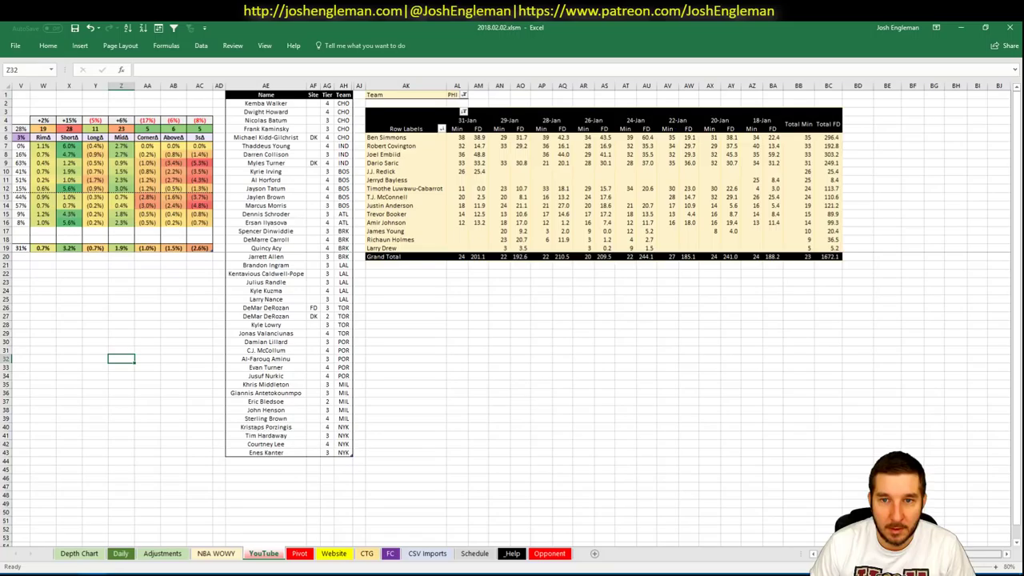
pyautogui.hscroll(-5, 512, 320)
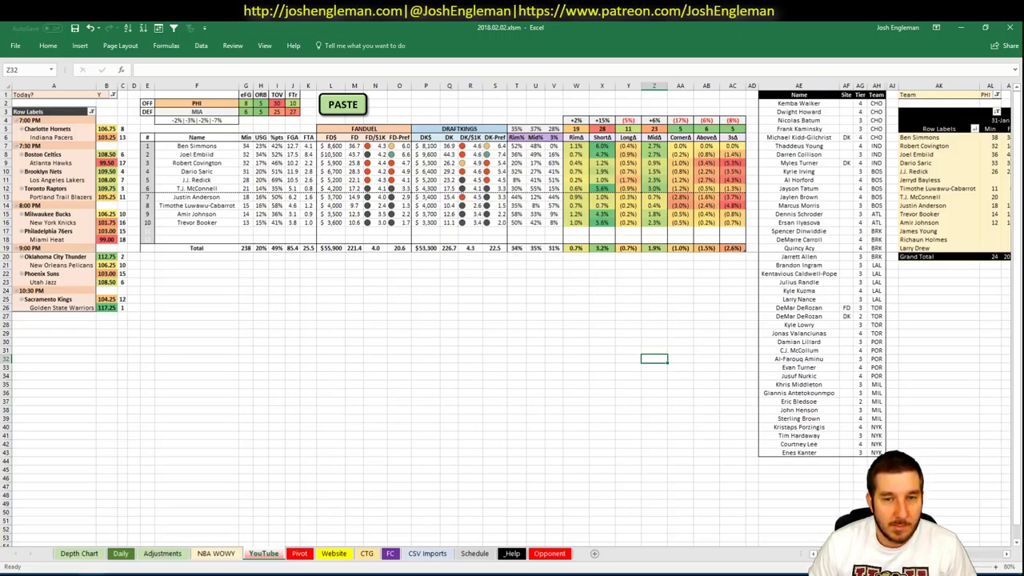
pyautogui.click(804, 462)
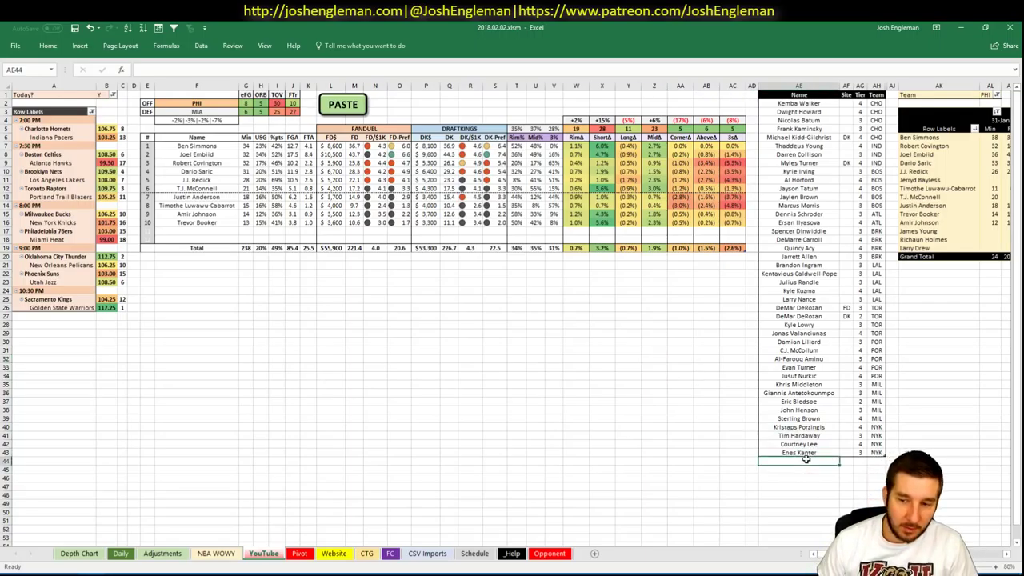
pyautogui.write('Ben Simmons')
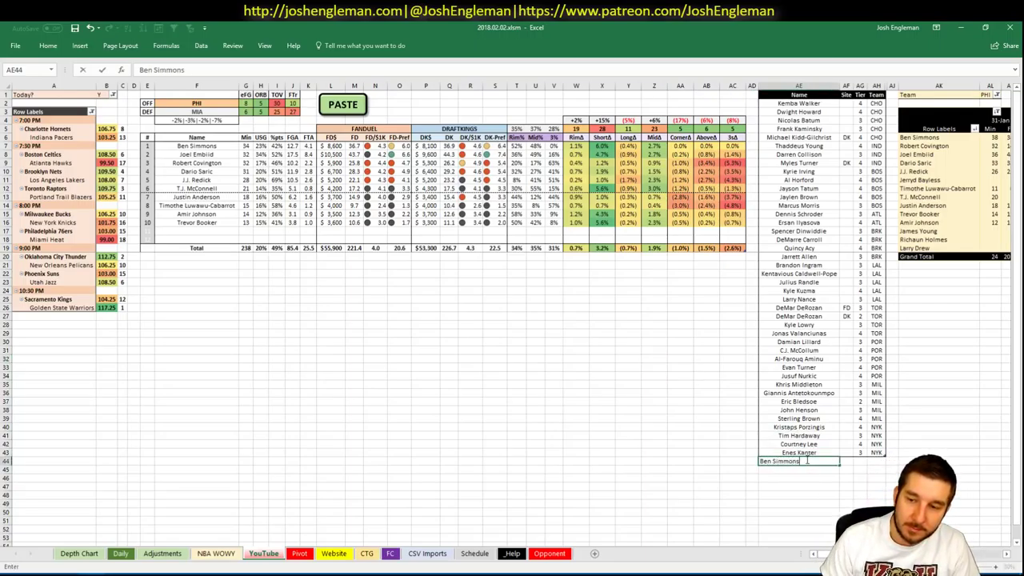
pyautogui.press('Return')
pyautogui.press('Return')
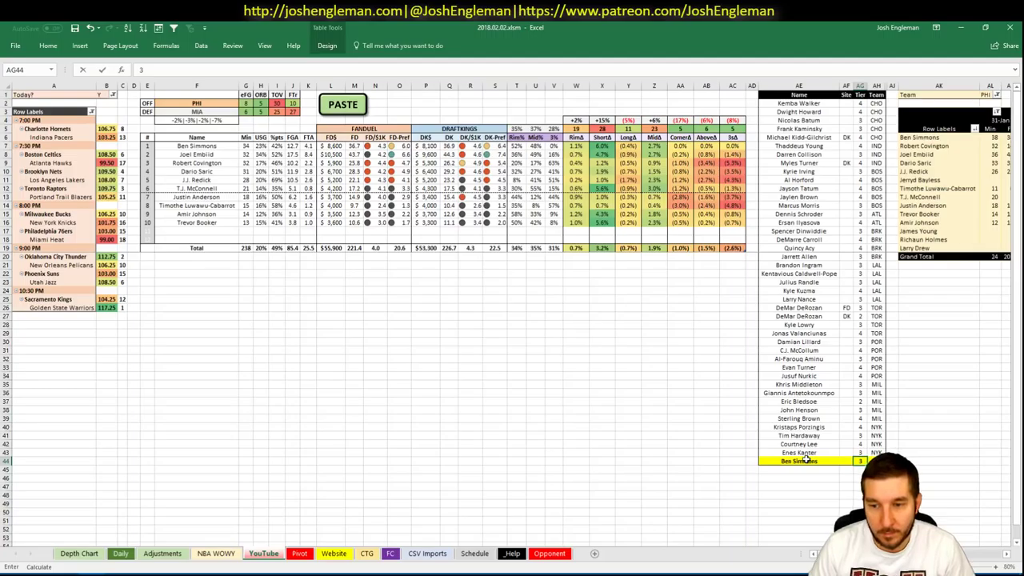
# - Switch to FantasyCruncher in the browser and examine Ben Simmons's game log filtered to opponent MIA
pyautogui.hotkey('alt', 'Tab')
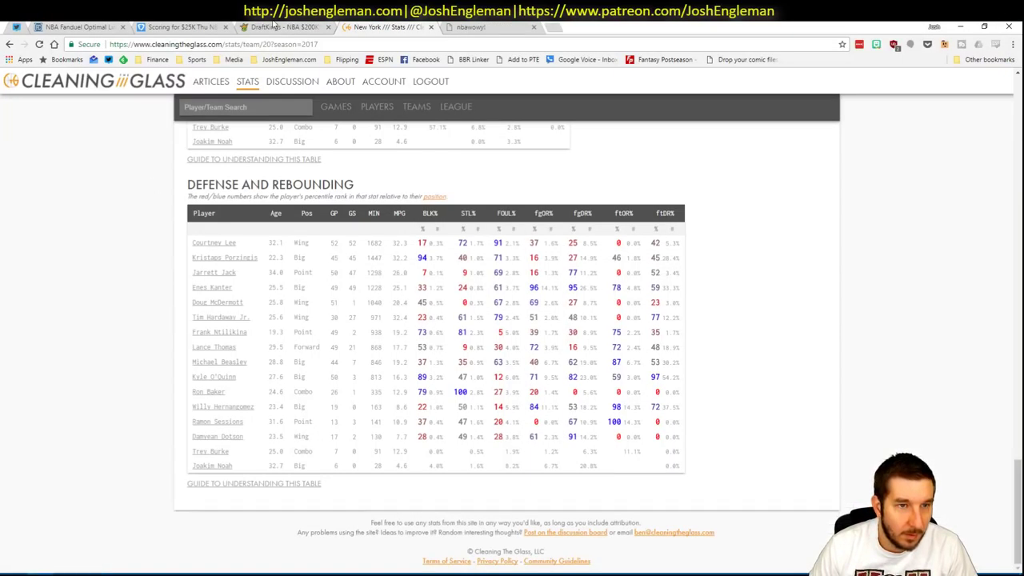
pyautogui.click(95, 26)
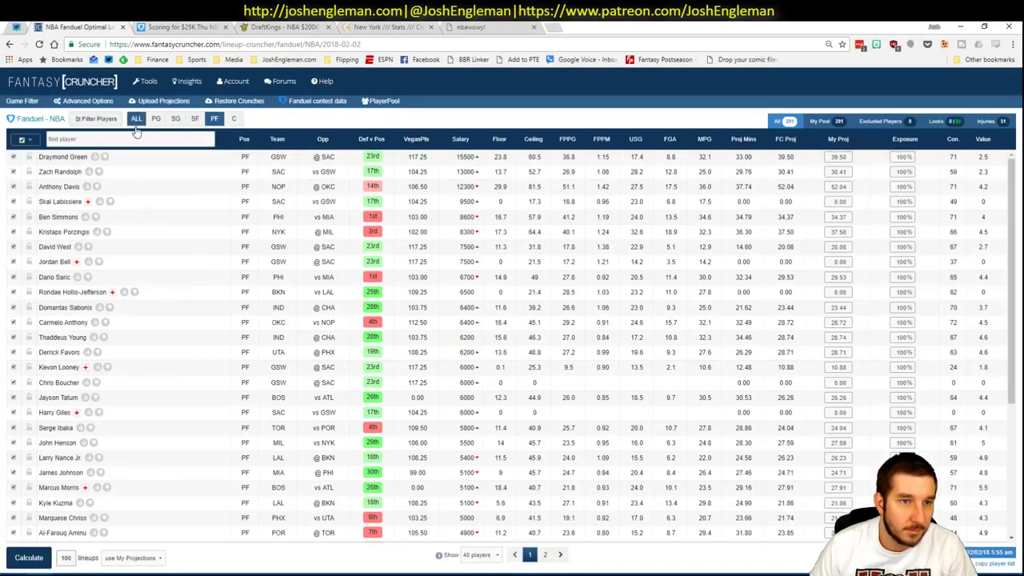
pyautogui.click(69, 220)
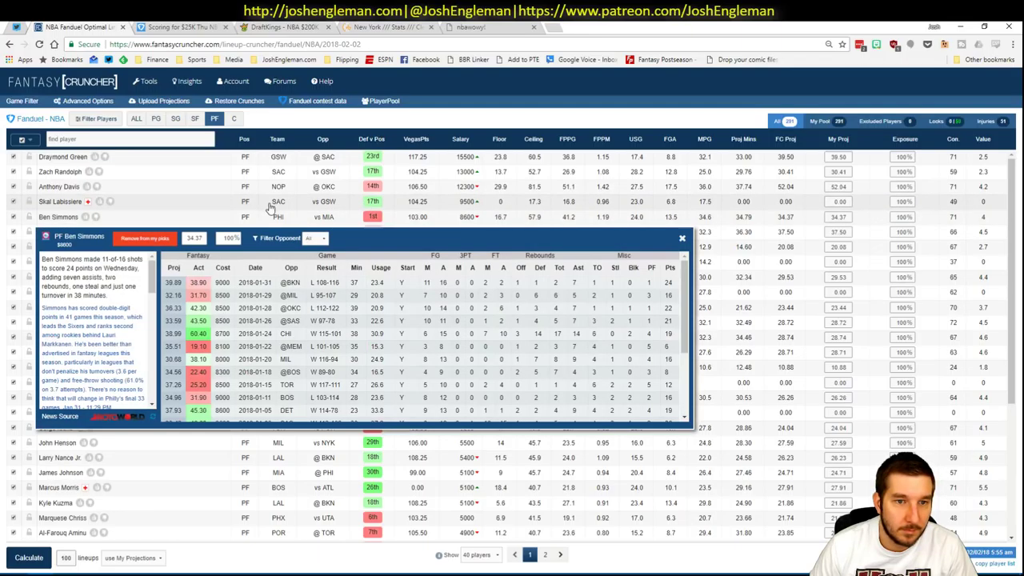
pyautogui.click(318, 242)
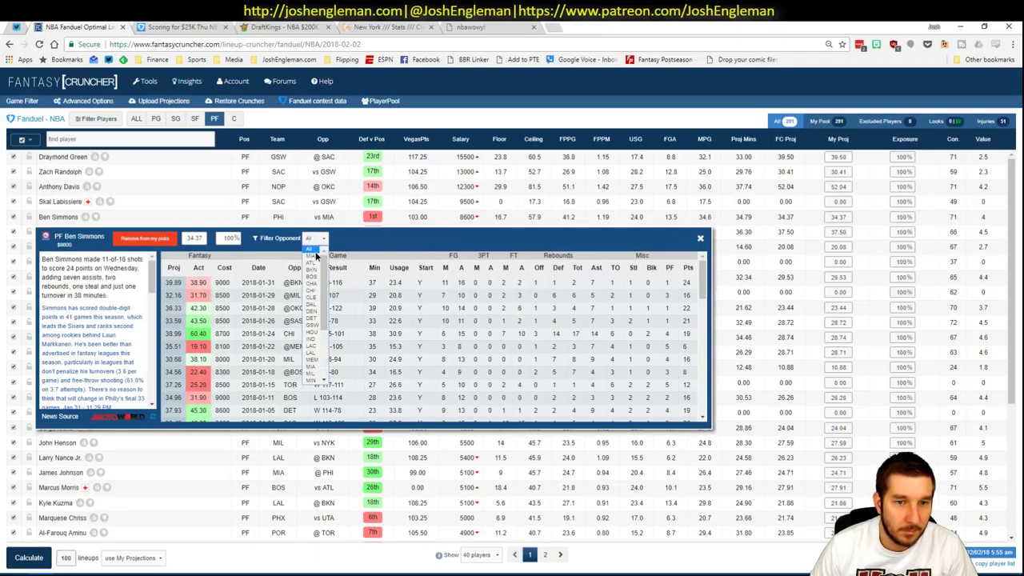
pyautogui.click(319, 255)
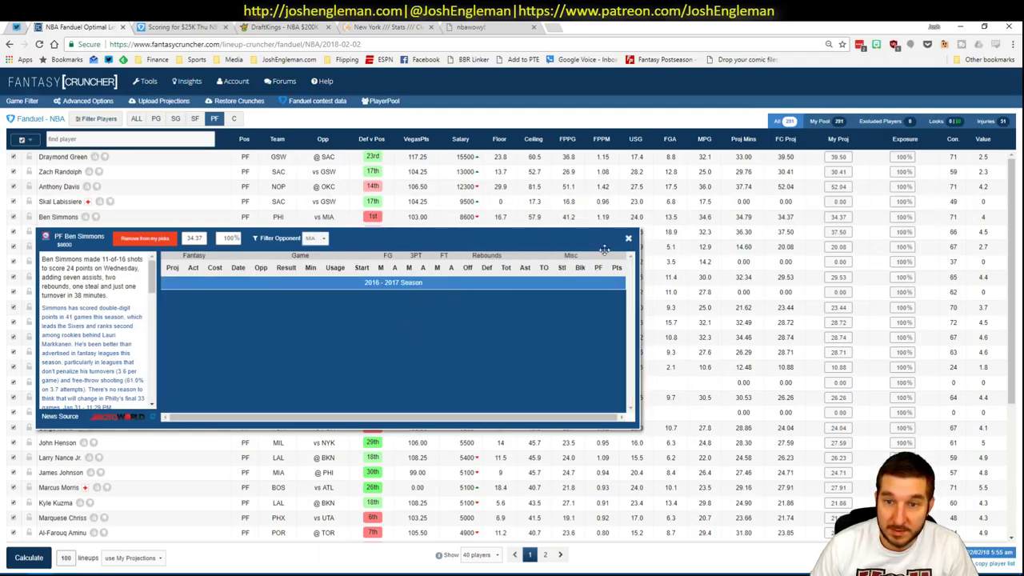
pyautogui.click(628, 238)
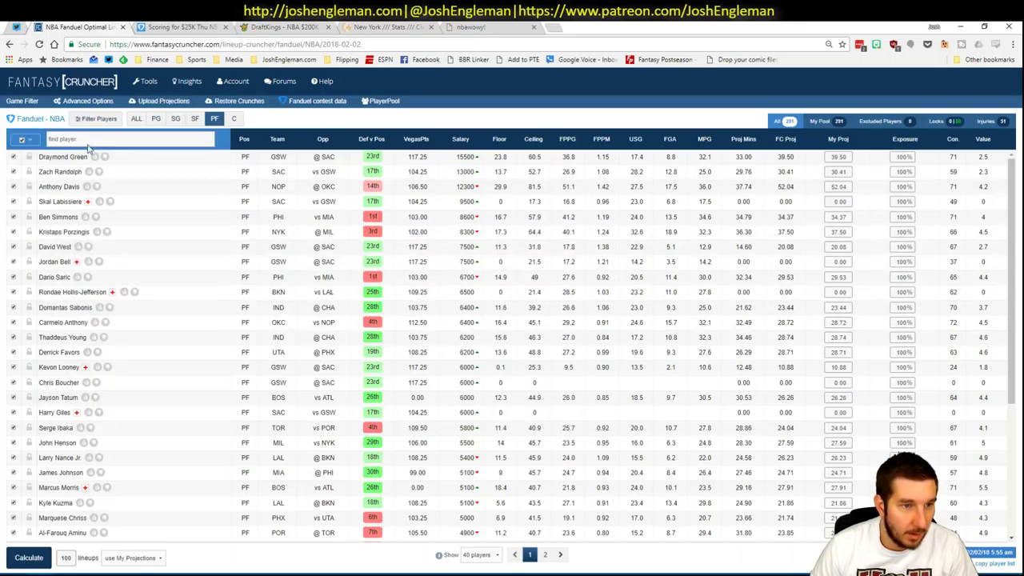
# - Examine center Joel Embiid's game log filtered to opponent MIA, and return to the Excel workbook
pyautogui.click(232, 119)
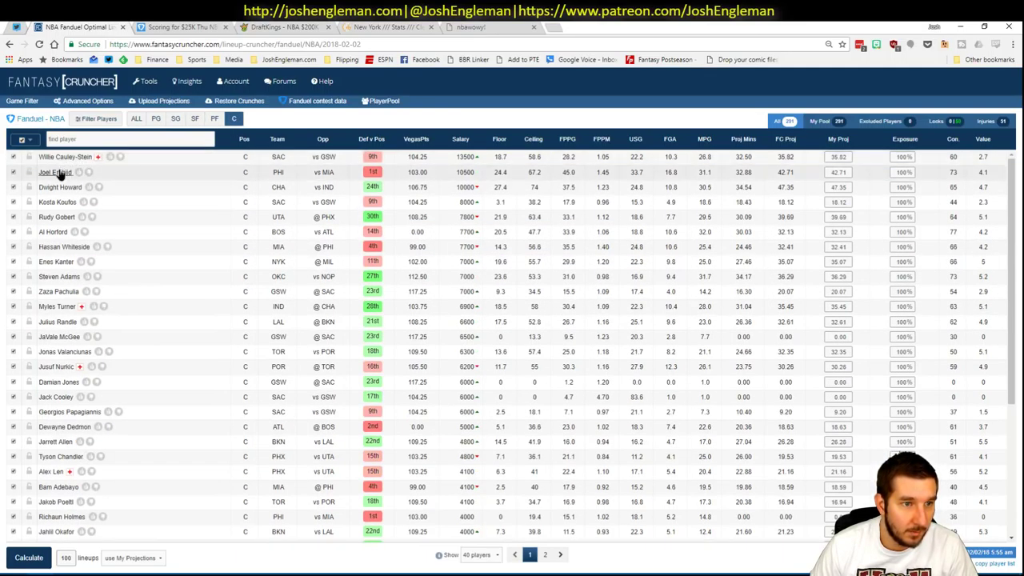
pyautogui.click(58, 173)
pyautogui.click(306, 193)
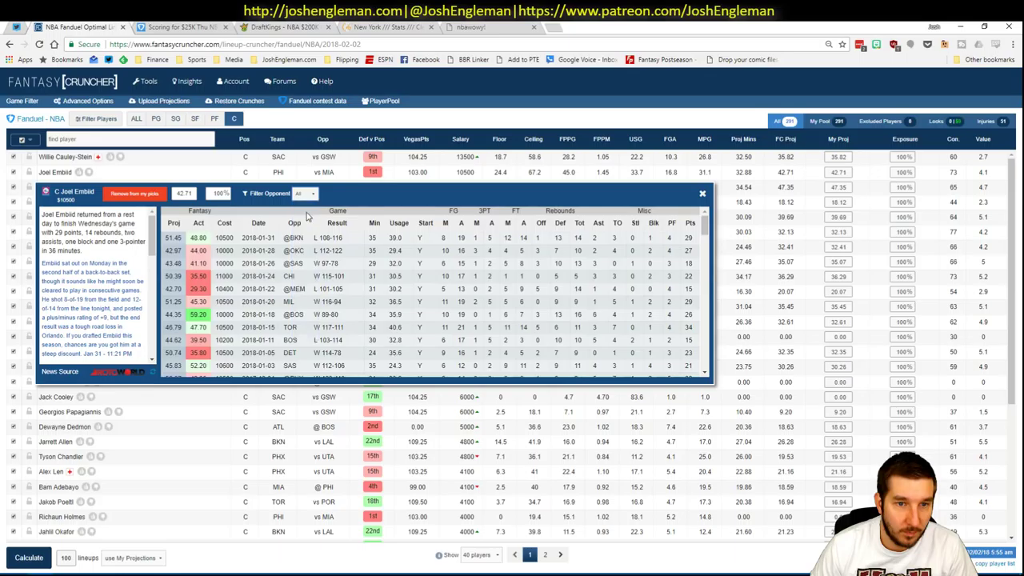
pyautogui.click(310, 212)
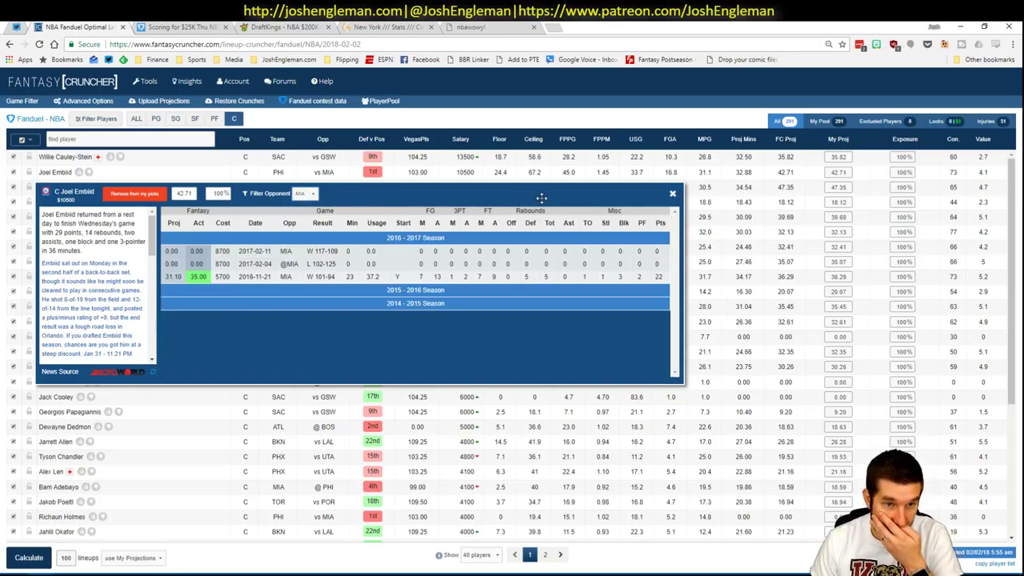
pyautogui.click(673, 194)
pyautogui.hotkey('alt', 'Tab')
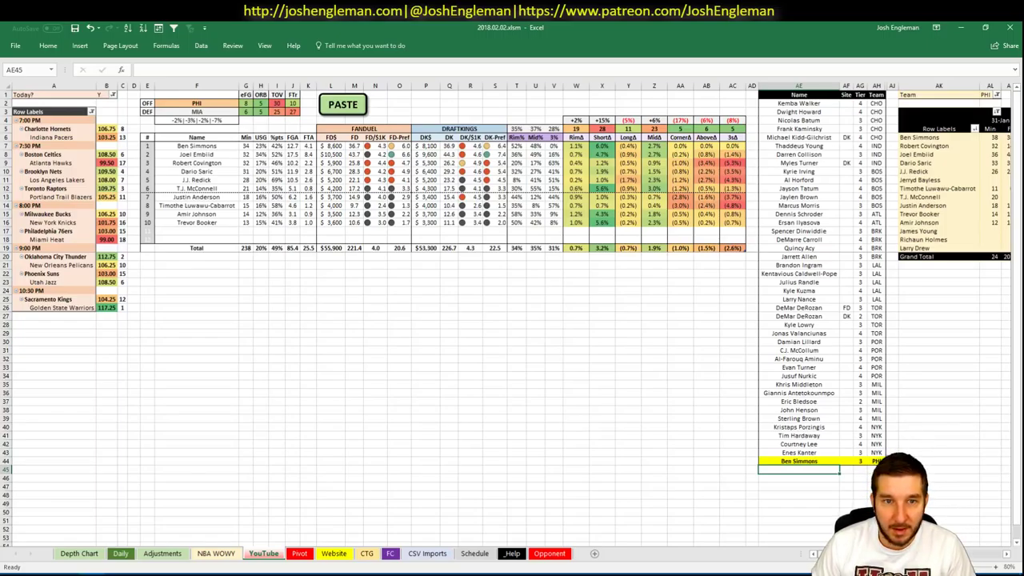
# - Check the 76ers' game logs and add Joel Embiid to the player list below Ben Simmons as tier 4
pyautogui.hscroll(6, 990, 552)
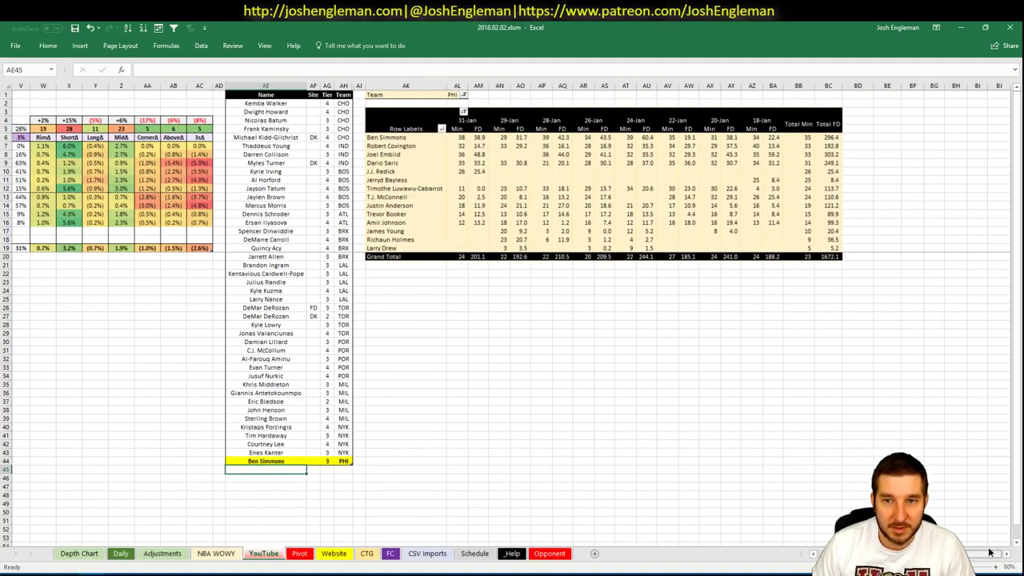
pyautogui.hscroll(-6, 991, 552)
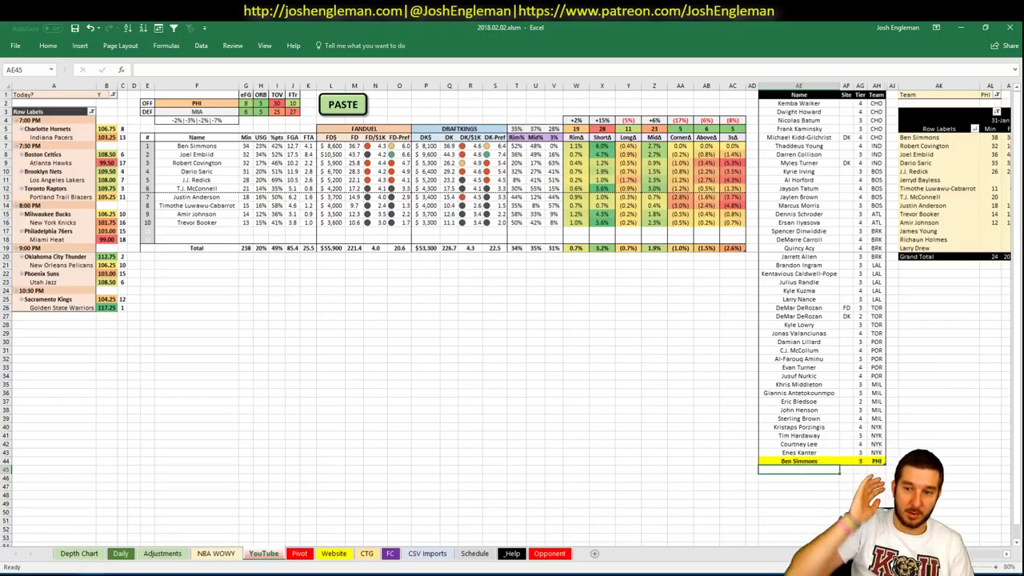
pyautogui.write('Joel Embi')
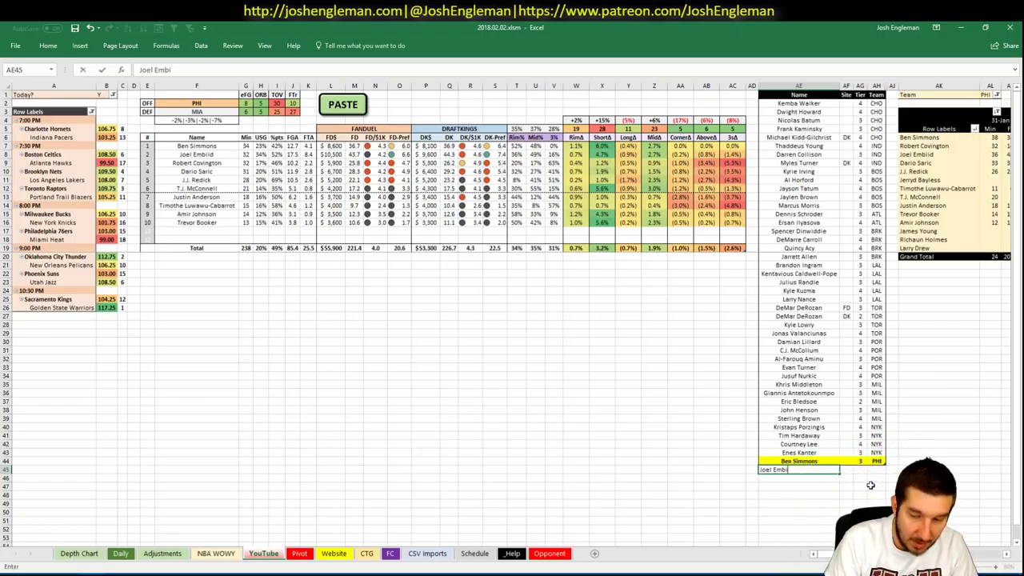
pyautogui.write('id')
pyautogui.press('Tab')
pyautogui.press('Tab')
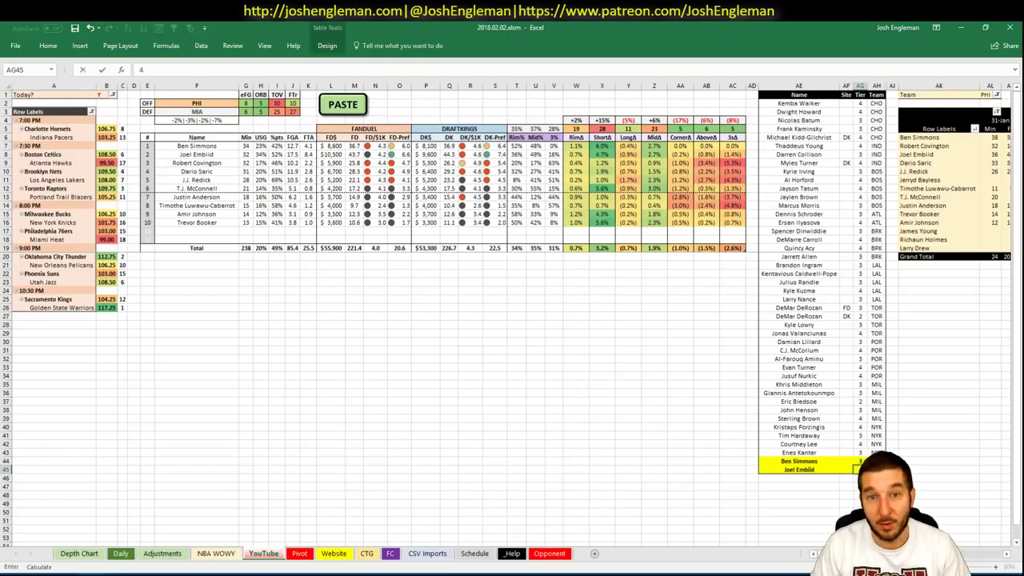
pyautogui.press('Return')
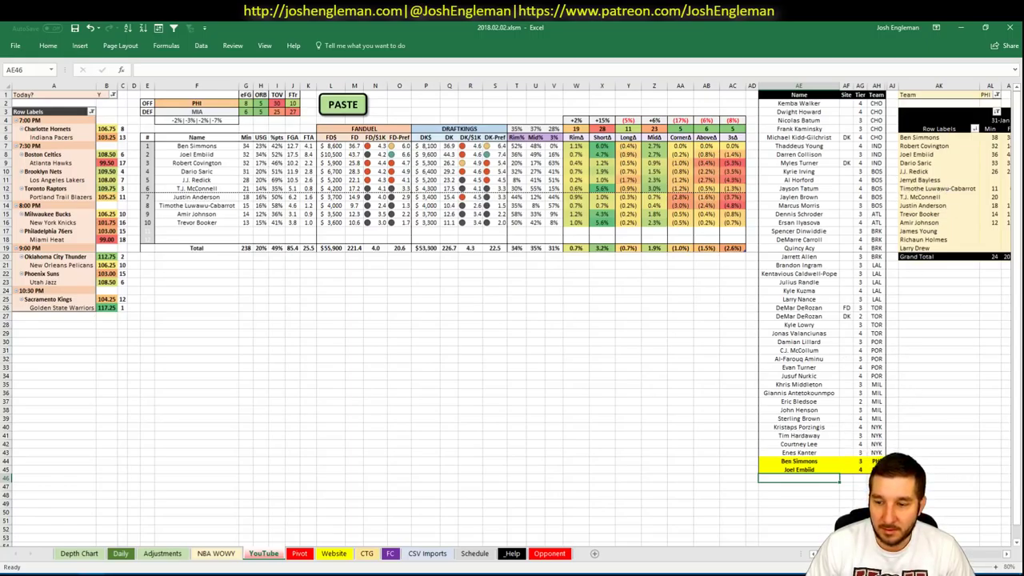
# - Set the matchup table's offensive team to MIA
pyautogui.hscroll(4, 512, 321)
pyautogui.hscroll(-4, 512, 321)
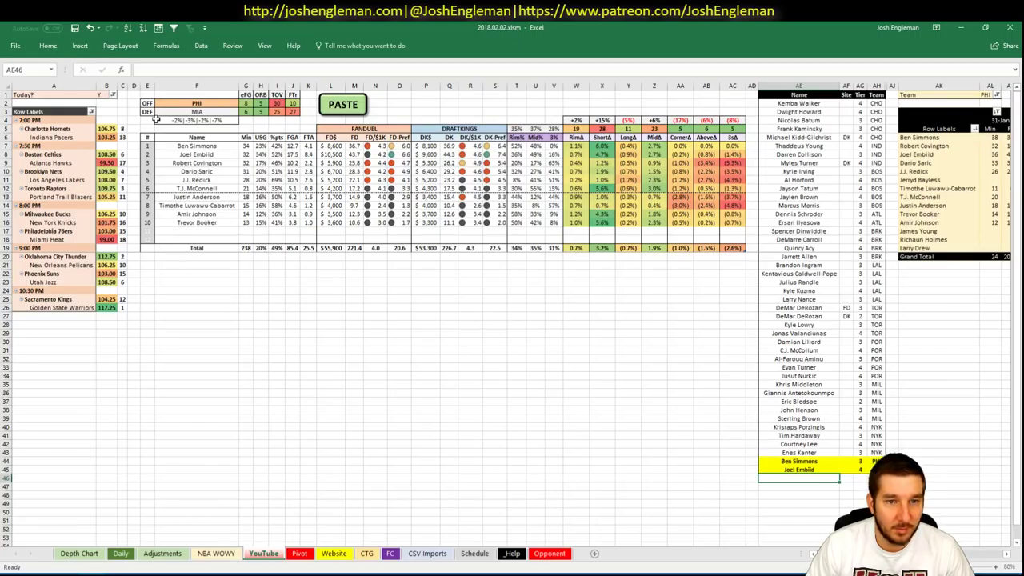
pyautogui.click(198, 105)
pyautogui.write('MIA')
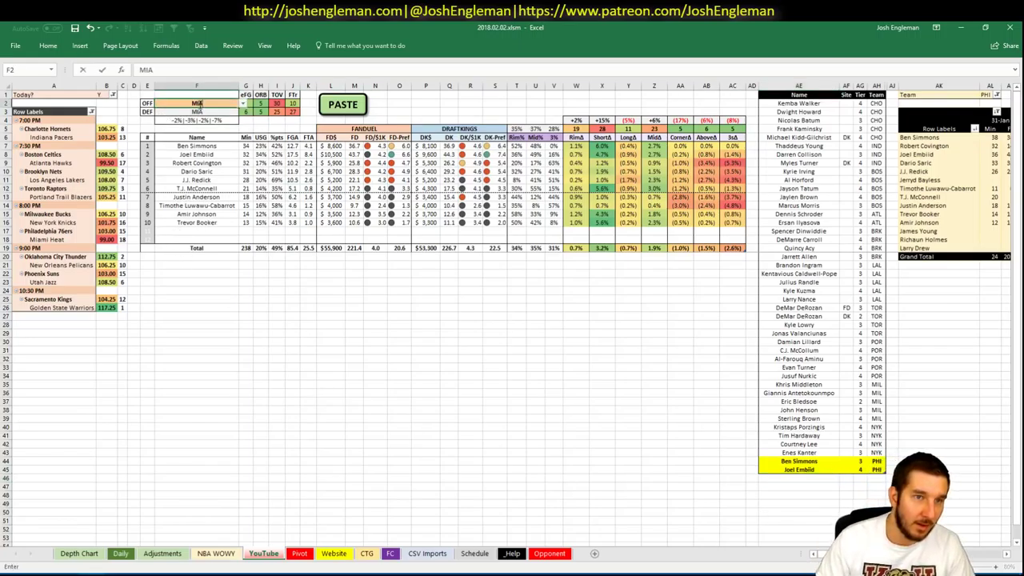
pyautogui.press('Return')
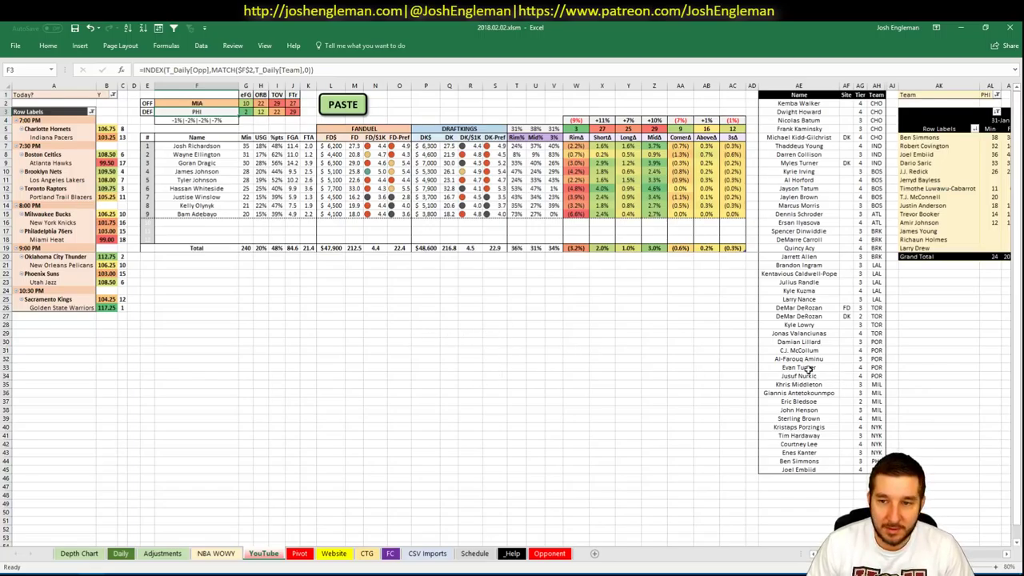
pyautogui.click(601, 306)
pyautogui.click(570, 282)
pyautogui.click(554, 274)
pyautogui.click(424, 290)
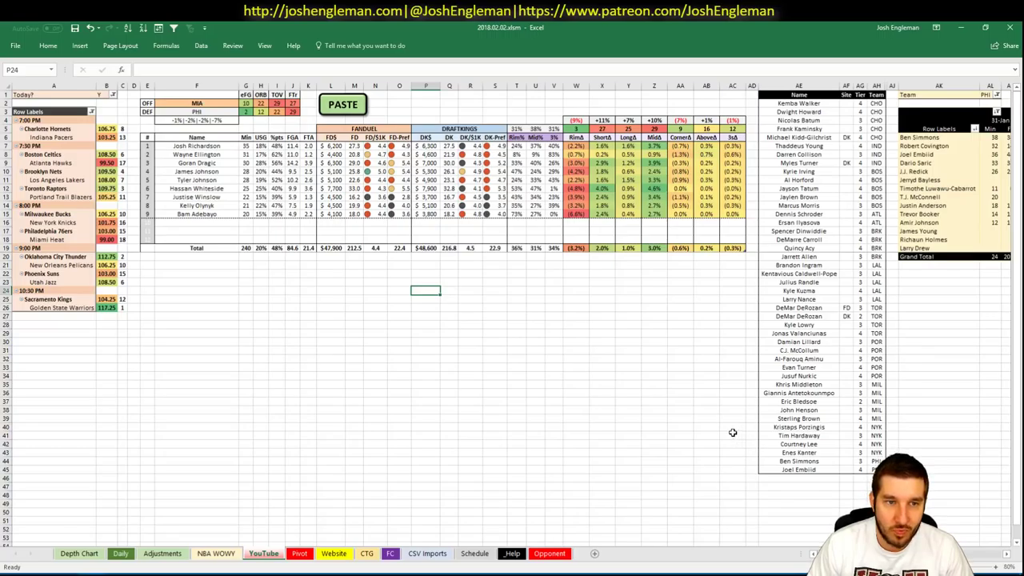
pyautogui.click(832, 393)
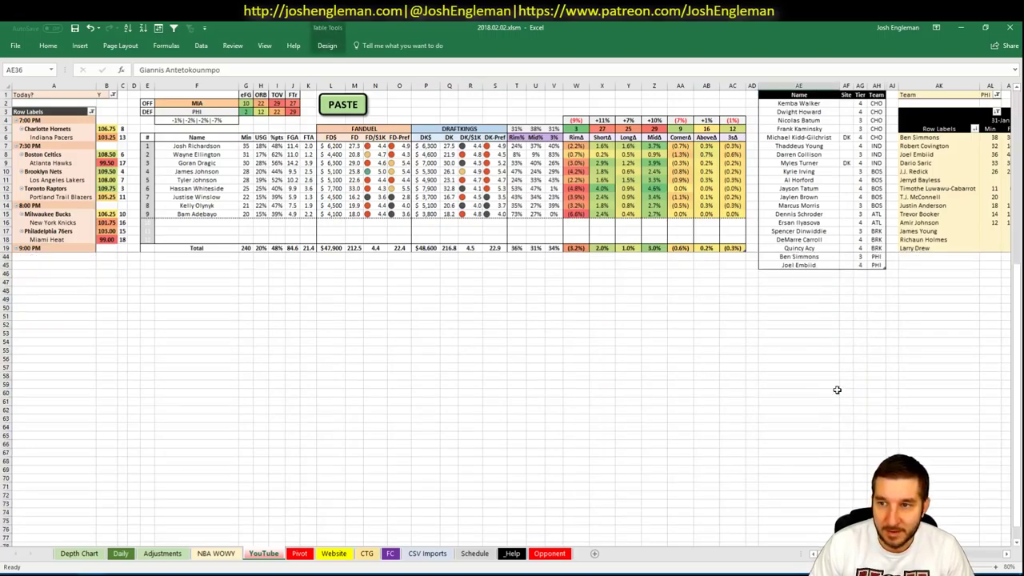
pyautogui.click(821, 351)
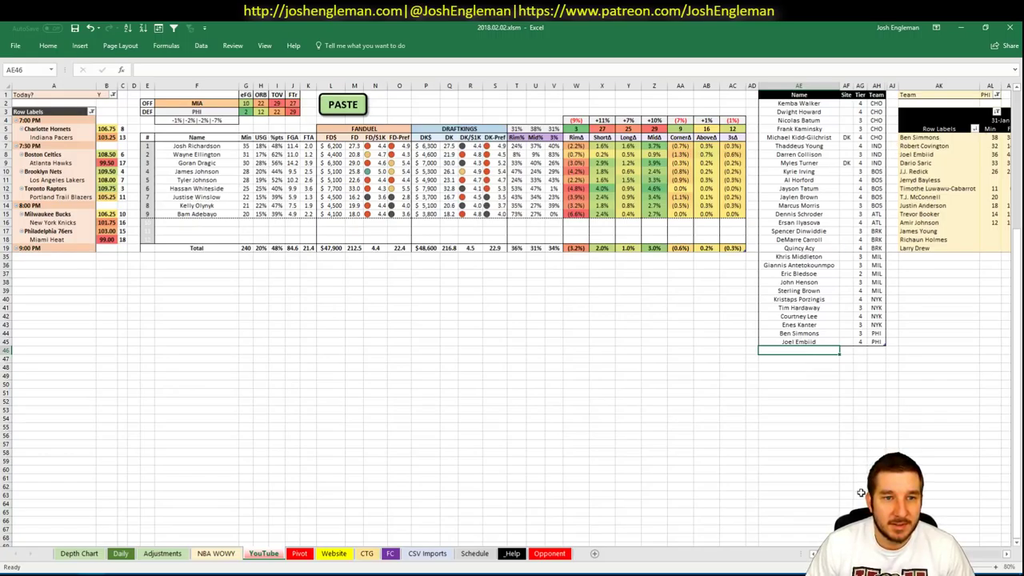
# - Filter the game log pivot table to team MIA
pyautogui.hscroll(5, 512, 320)
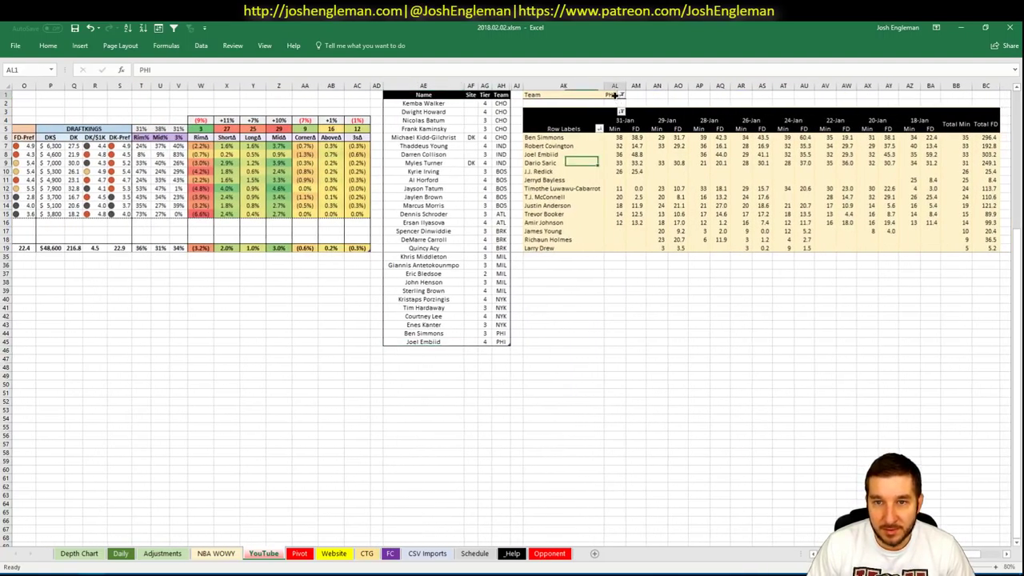
pyautogui.click(614, 94)
pyautogui.write('MIA')
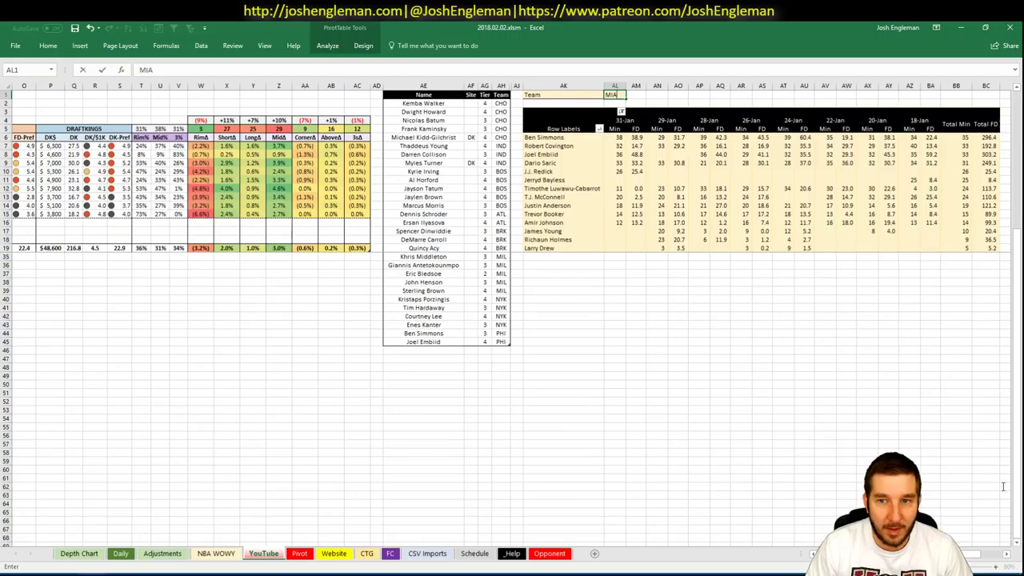
pyautogui.press('Return')
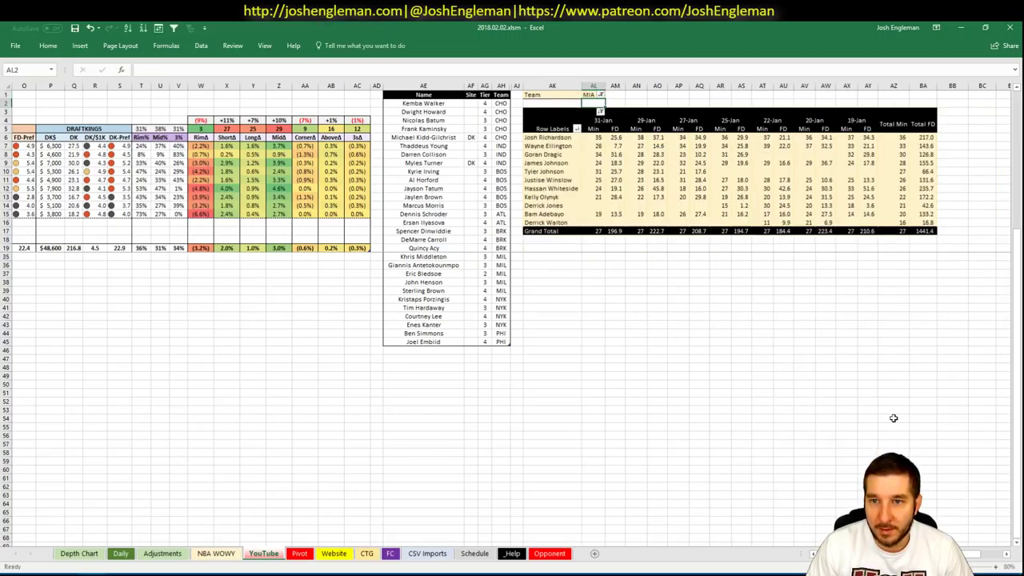
# - Add Josh Richardson to the player list below Joel Embiid as tier 3
pyautogui.hscroll(-10, 512, 320)
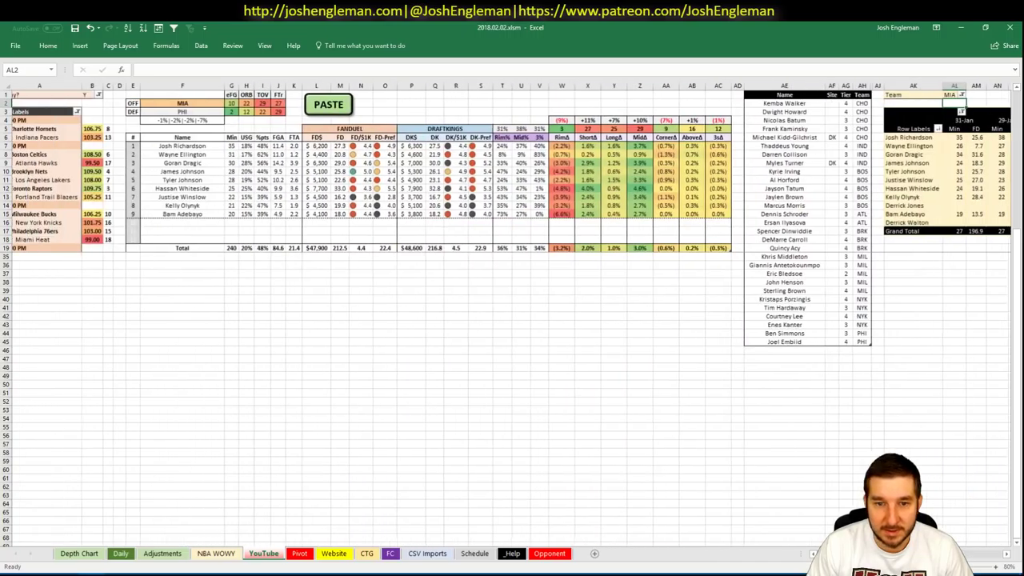
pyautogui.click(785, 350)
pyautogui.write('Josh Richardson')
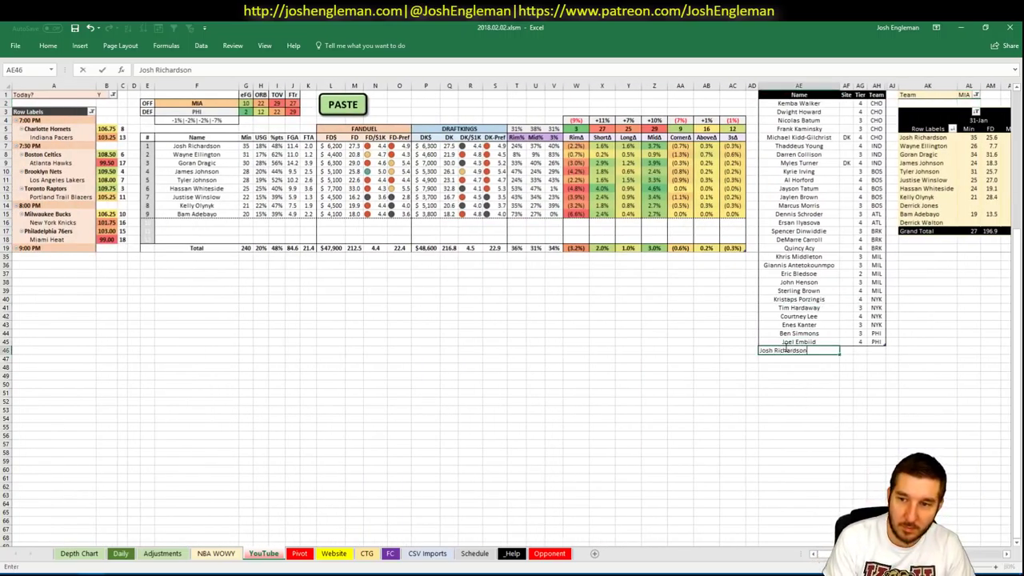
pyautogui.press('Tab')
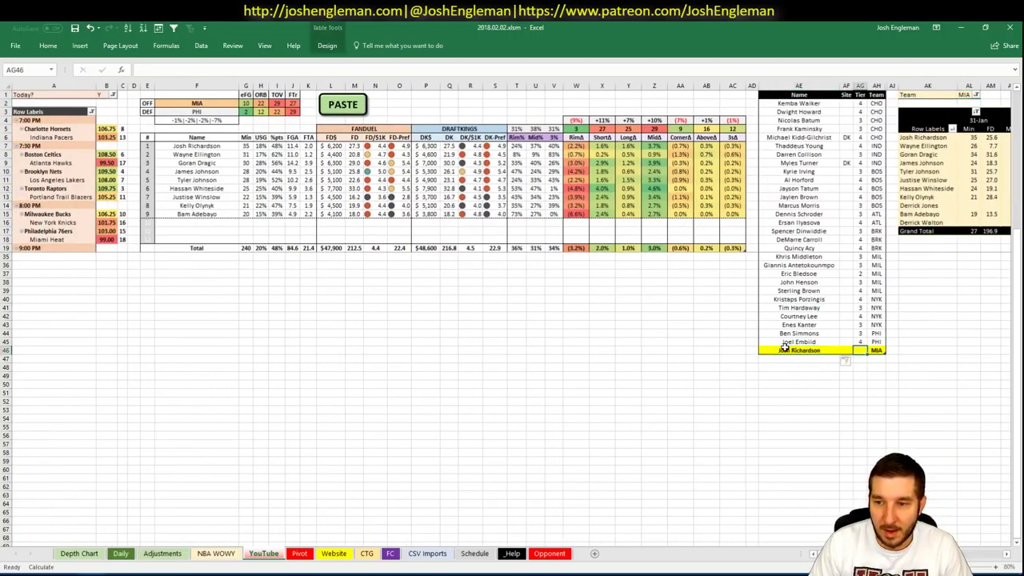
pyautogui.press('Return')
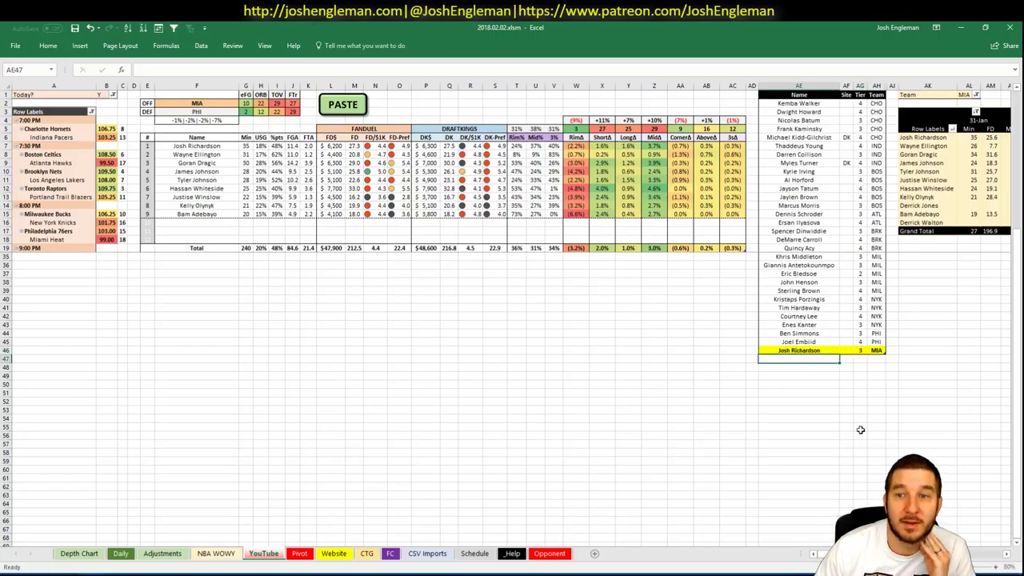
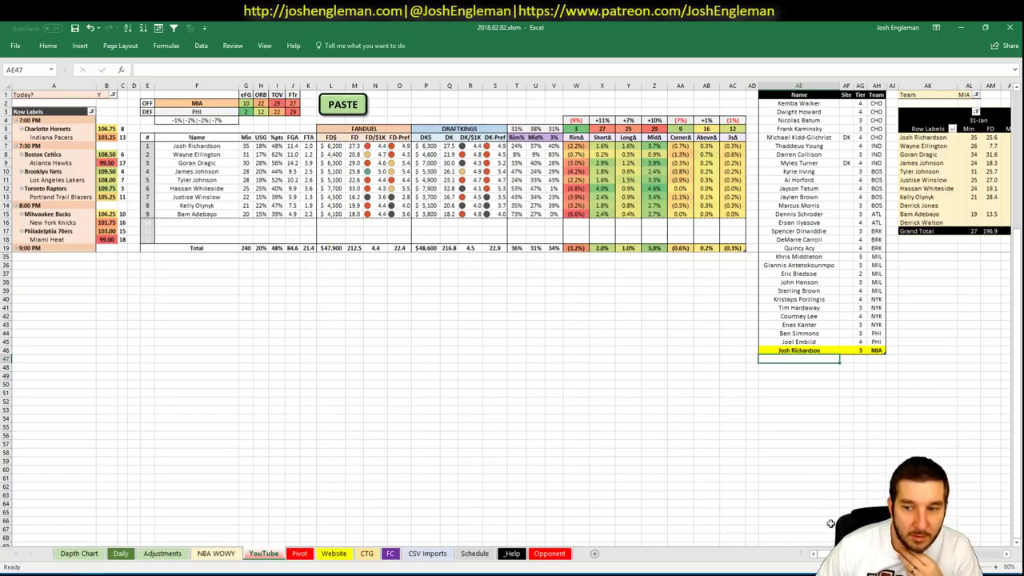
# - Switch to FantasyCruncher in the browser and examine shooting guard Wayne Ellington's game log filtered to opponent PHI
pyautogui.hotkey('alt', 'Tab')
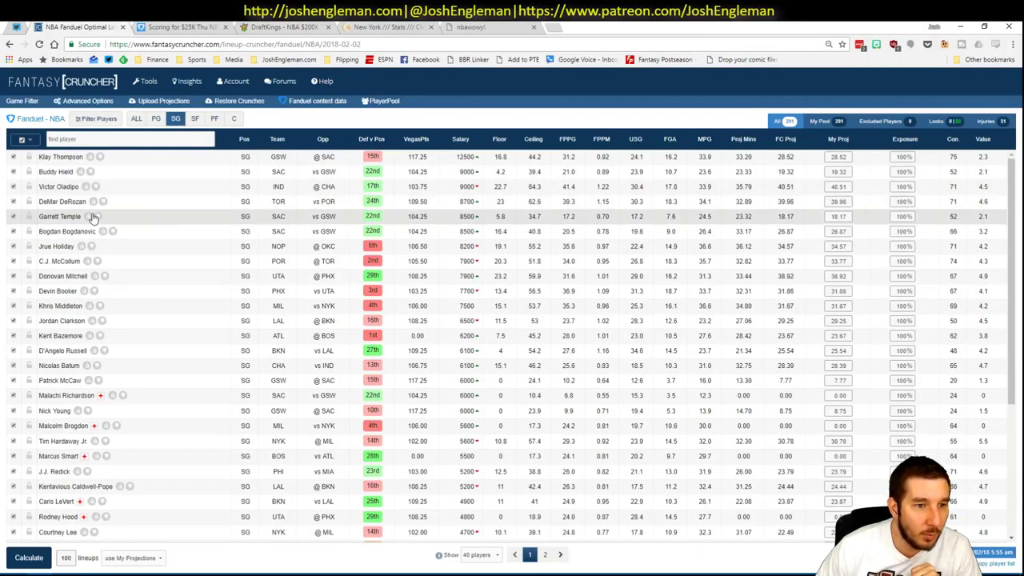
pyautogui.scroll(-1, 191, 255)
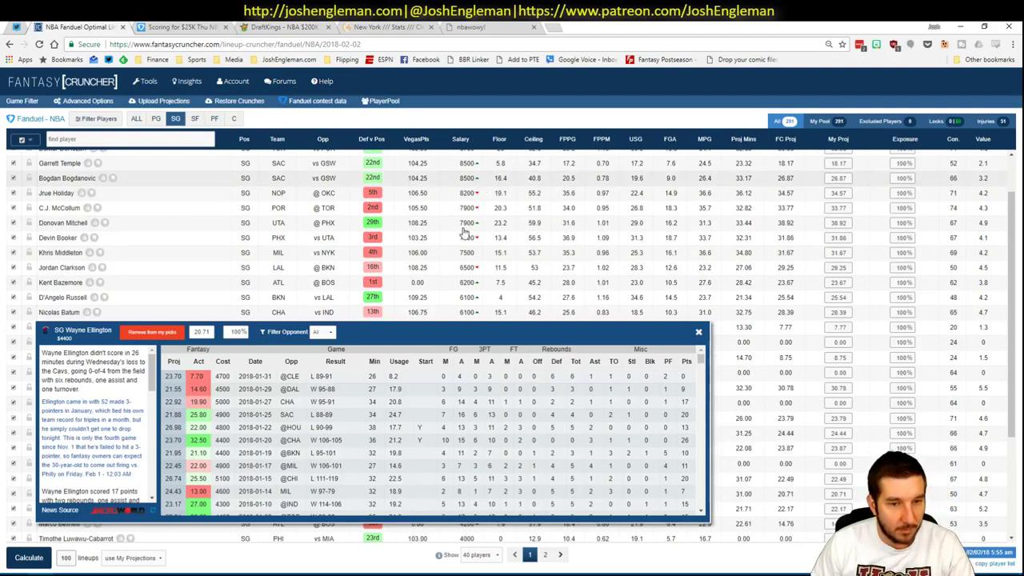
pyautogui.click(327, 332)
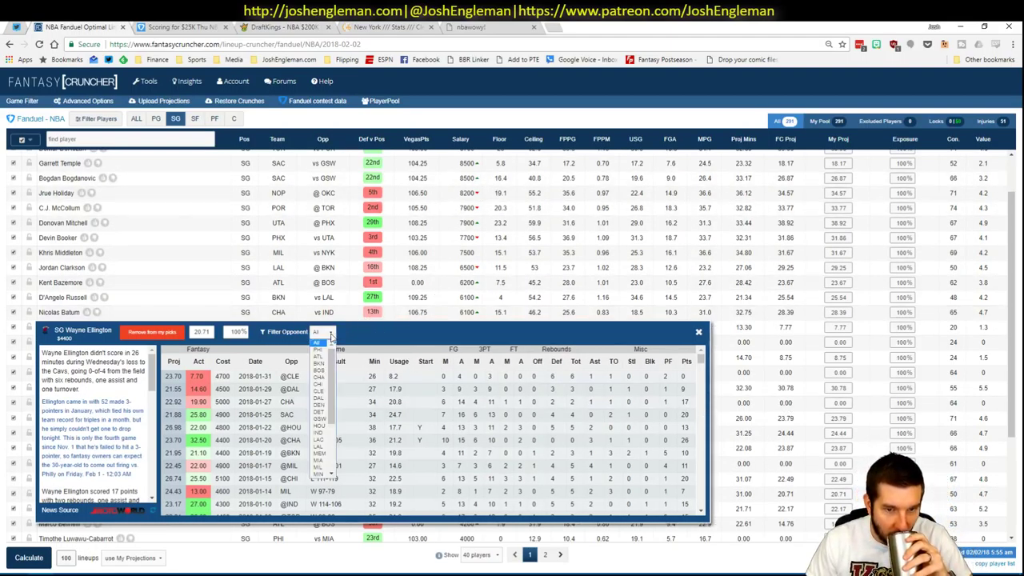
pyautogui.click(324, 354)
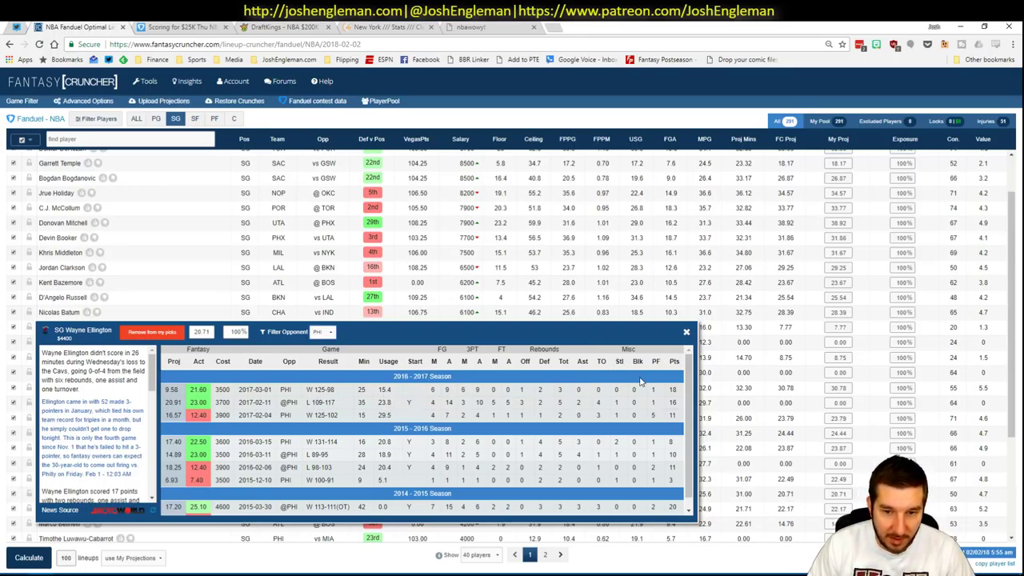
pyautogui.click(686, 332)
# - Switch back to the Excel workbook and add Wayne Ellington to the player list below Josh Richardson as tier 4
pyautogui.hotkey('alt', 'Tab')
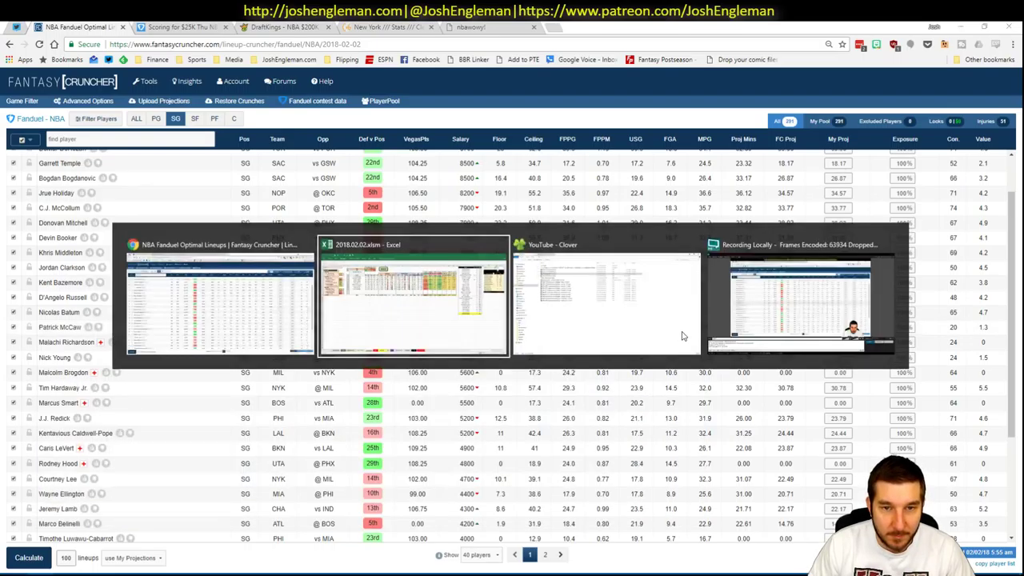
pyautogui.write('Wayne')
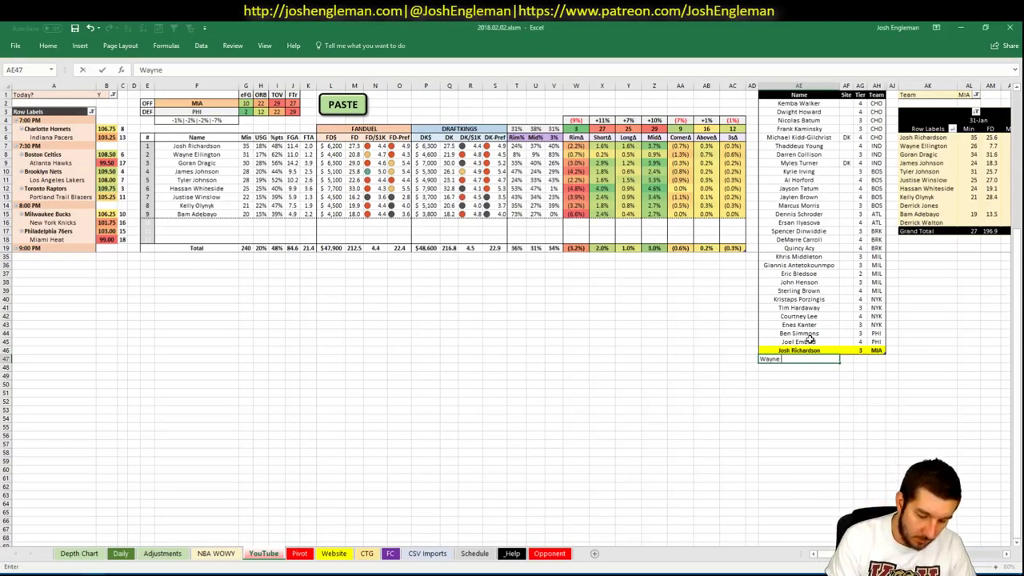
pyautogui.write(' Ellington')
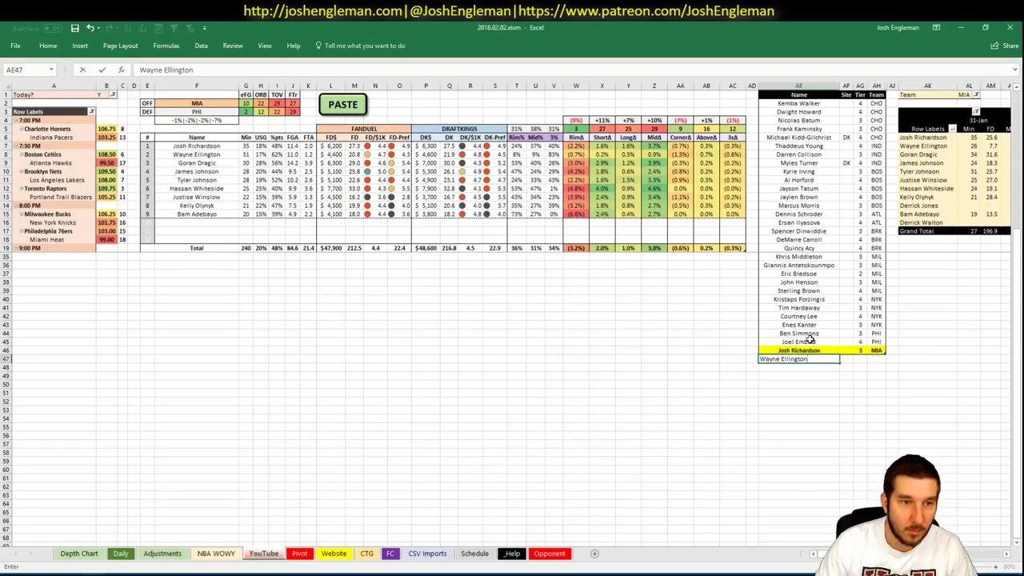
pyautogui.press('Tab')
pyautogui.press('Tab')
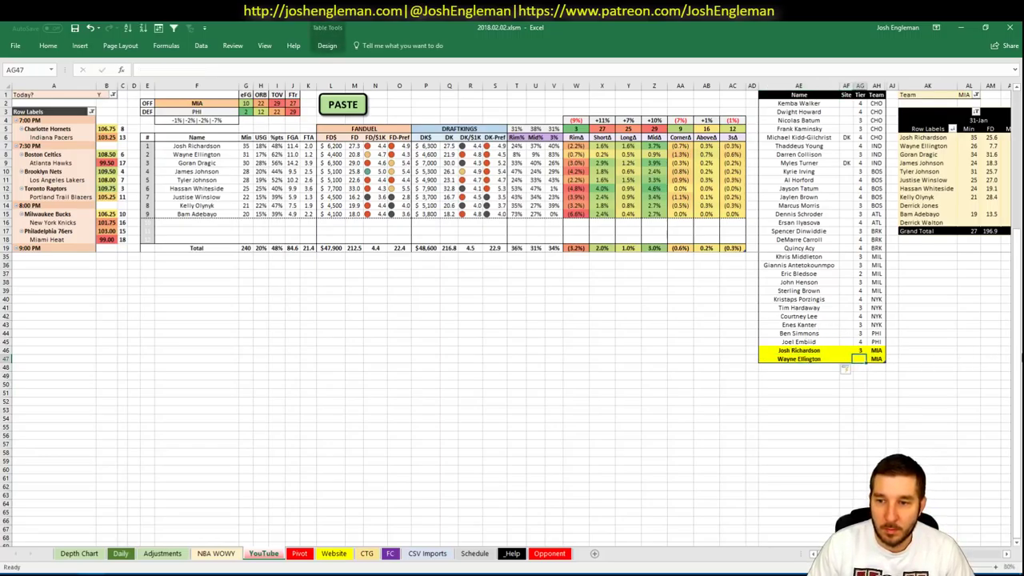
pyautogui.write('4')
pyautogui.press('Return')
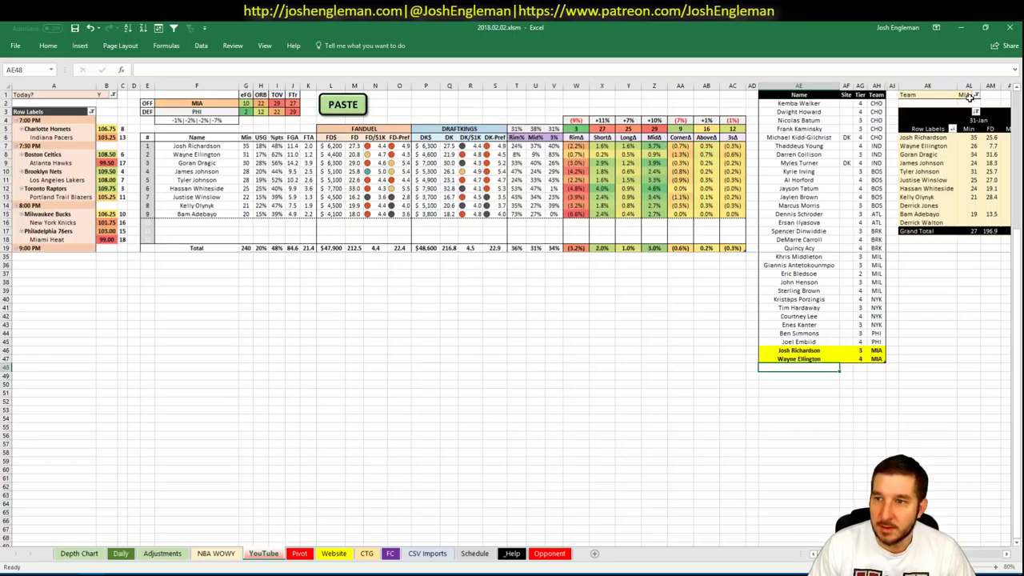
# - Check the MIA game log and add Goran Dragic to the player list below Wayne Ellington as tier 4
pyautogui.hscroll(1, 512, 312)
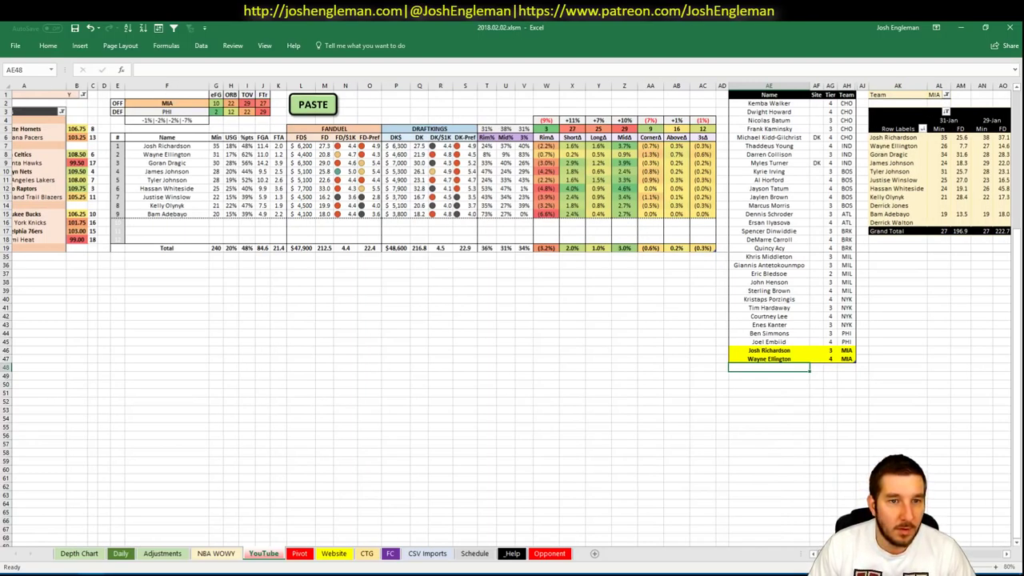
pyautogui.hscroll(5, 512, 312)
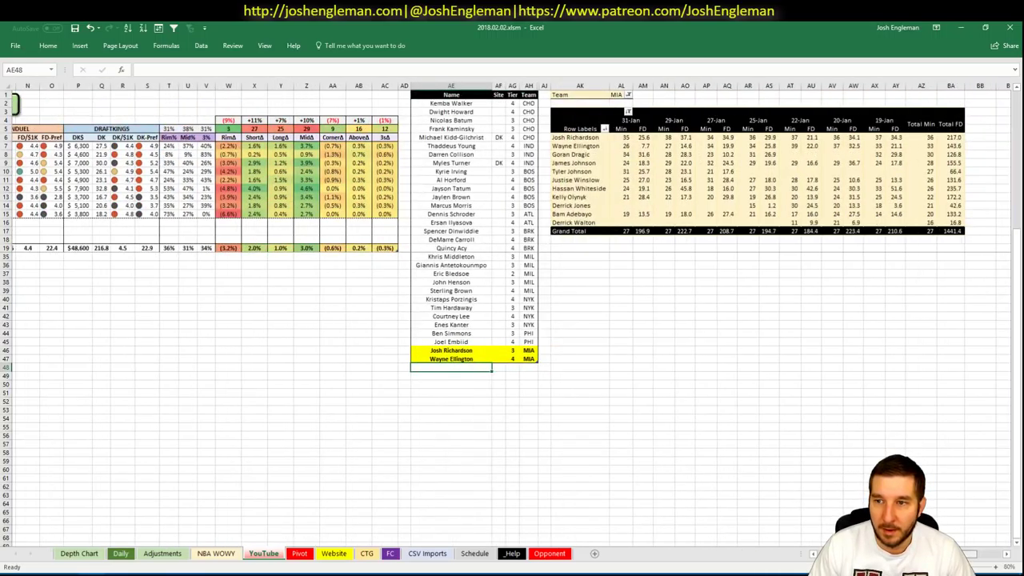
pyautogui.hscroll(-5, 512, 312)
pyautogui.write('Goran Dragic')
pyautogui.press('Tab')
pyautogui.press('Tab')
pyautogui.write('4')
pyautogui.press('Return')
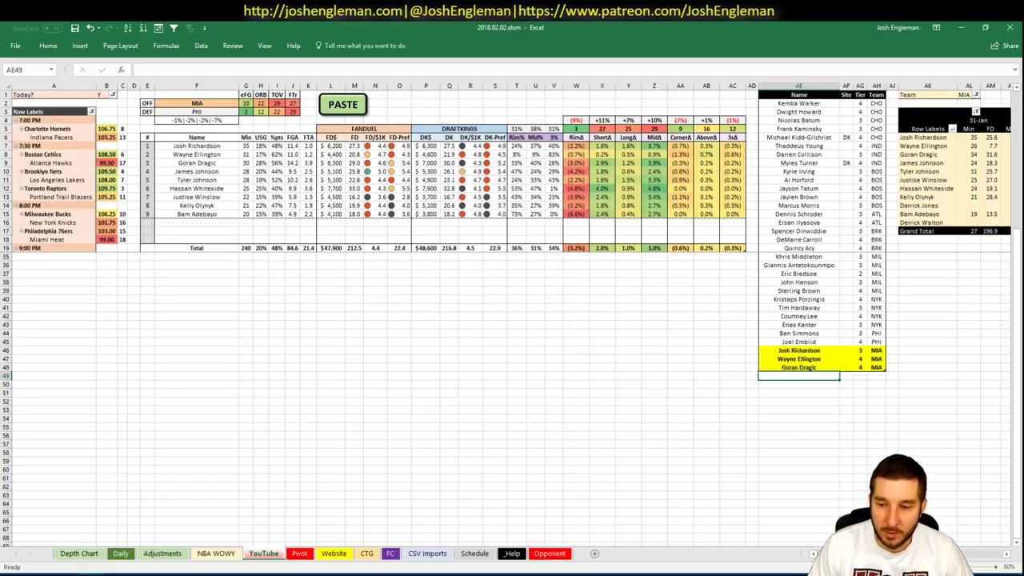
# - Review the MIA game log and add James Johnson to the player list below Goran Dragic as tier 3
pyautogui.hscroll(7, 512, 312)
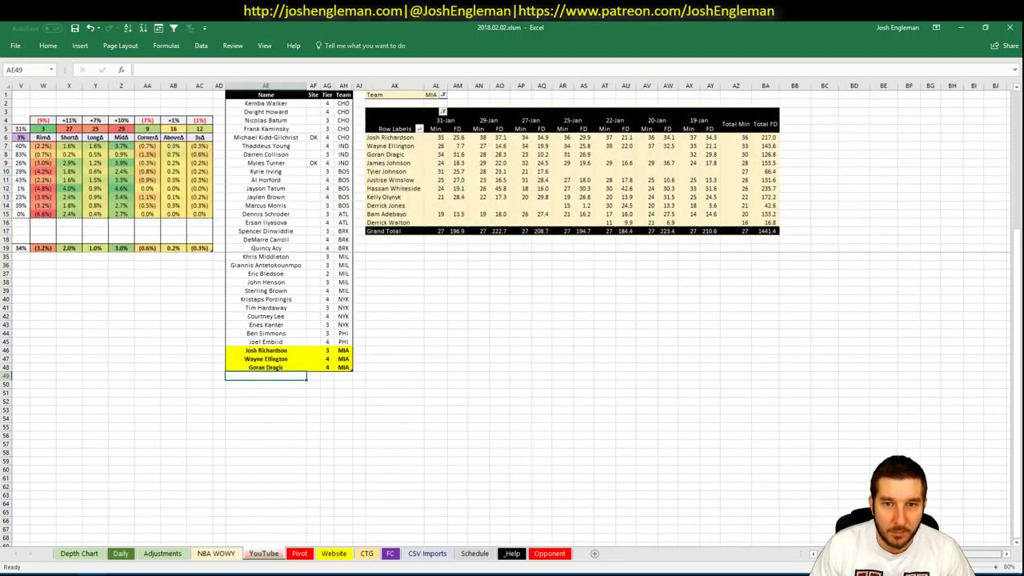
pyautogui.hscroll(-7, 753, 534)
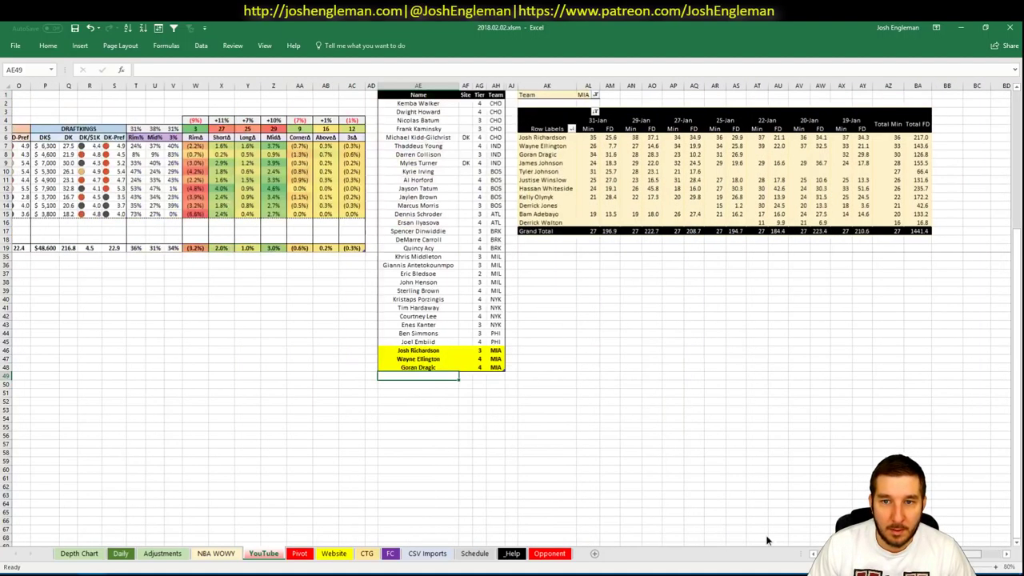
pyautogui.write('James Johnson')
pyautogui.press('Tab')
pyautogui.press('Tab')
pyautogui.write('3')
pyautogui.press('Return')
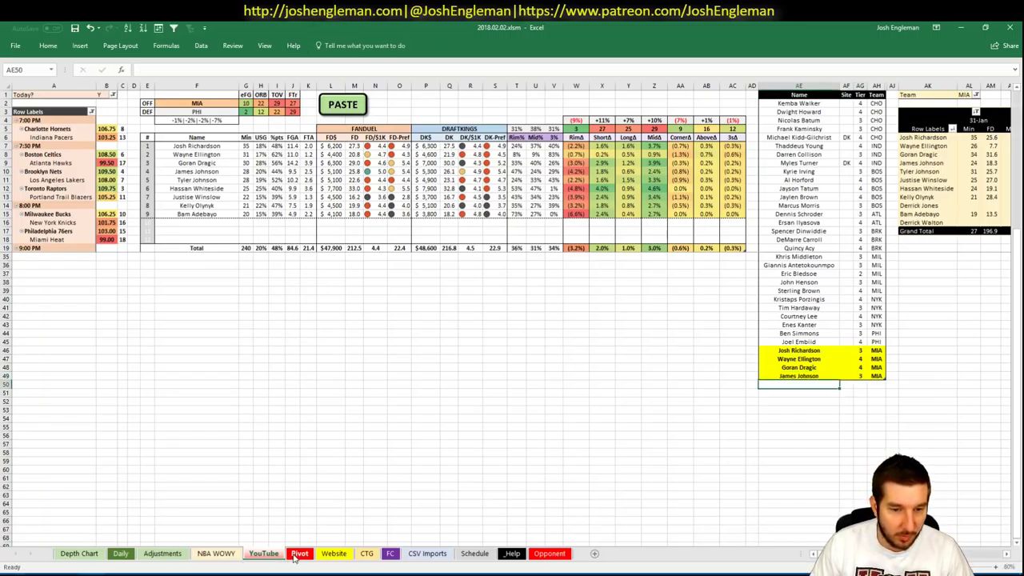
# - Examine the MIA players' projections on the Pivot sheet and their recent game log on the YouTube sheet
pyautogui.click(300, 553)
pyautogui.click(183, 334)
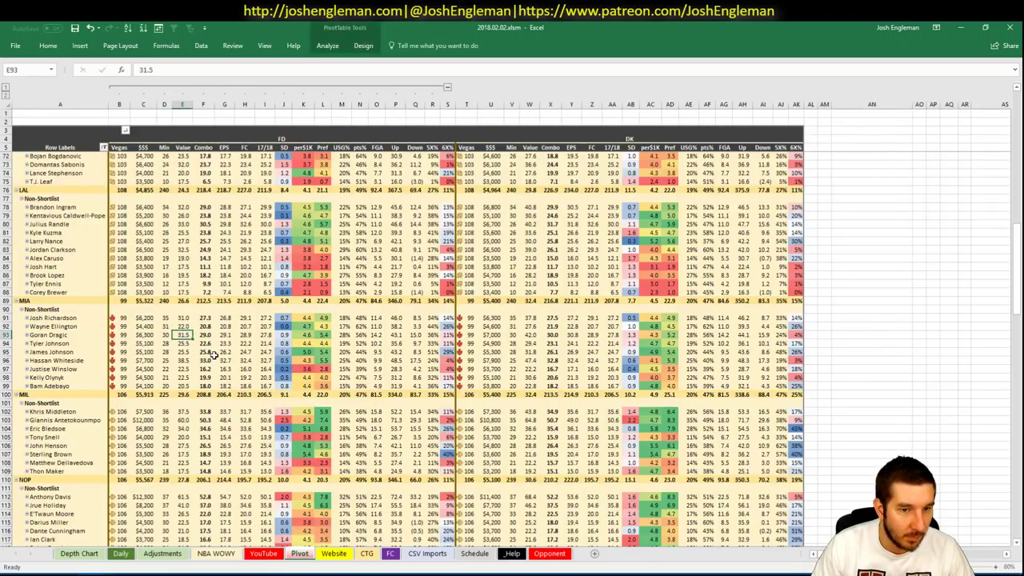
pyautogui.click(263, 553)
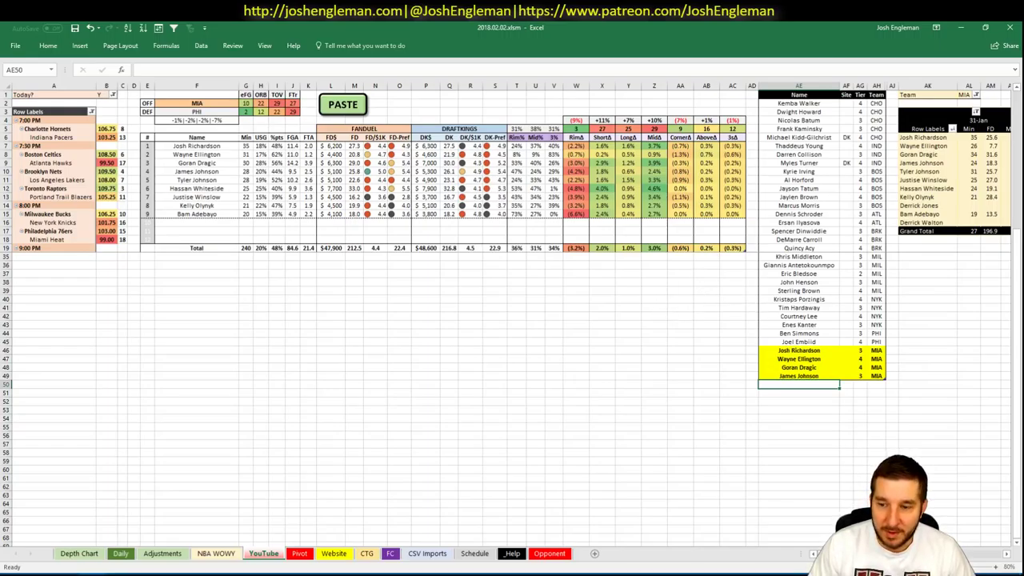
pyautogui.hscroll(4, 512, 320)
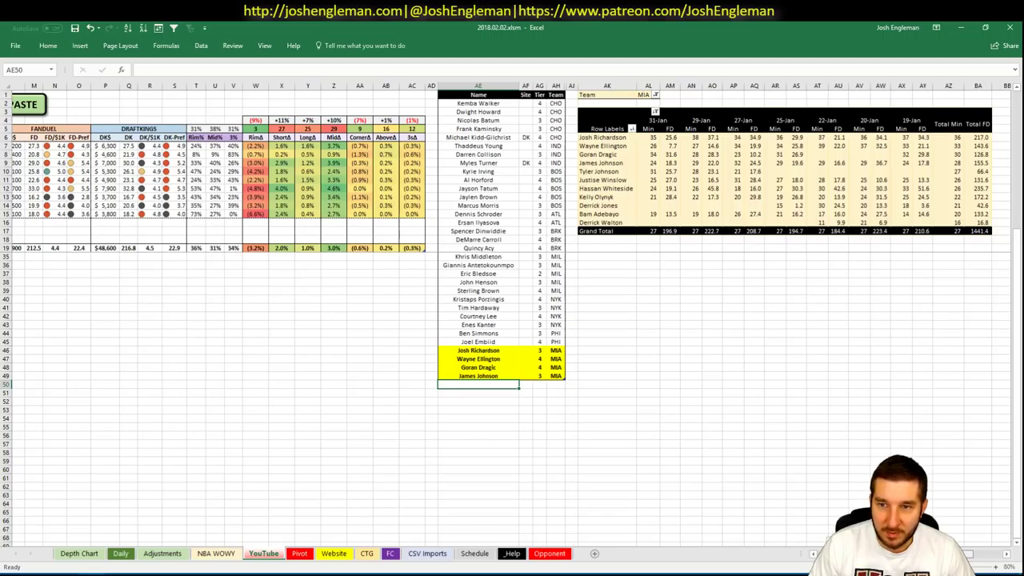
pyautogui.hscroll(-4, 513, 320)
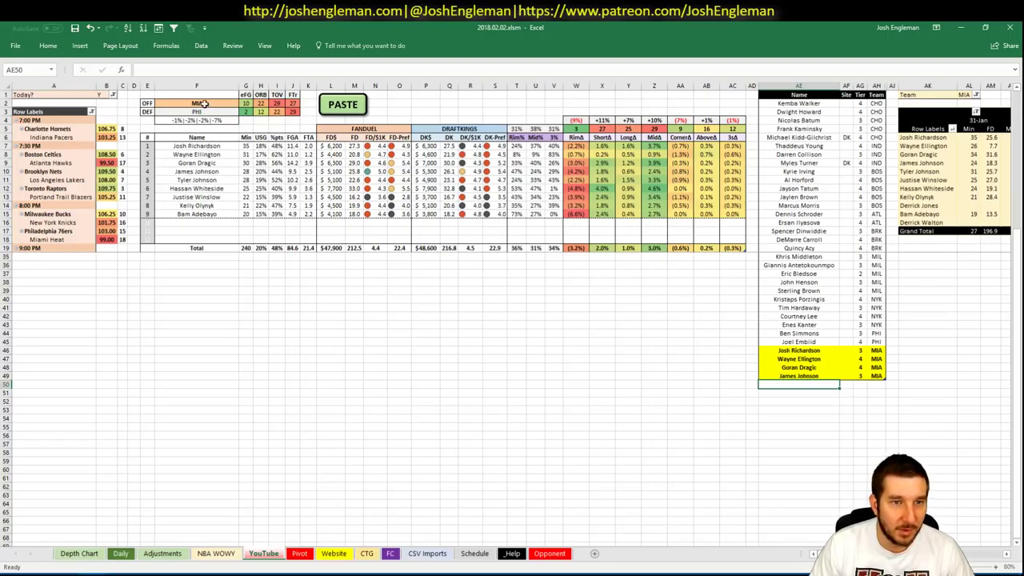
# - Set the matchup table's offensive team to OKC
pyautogui.click(108, 511)
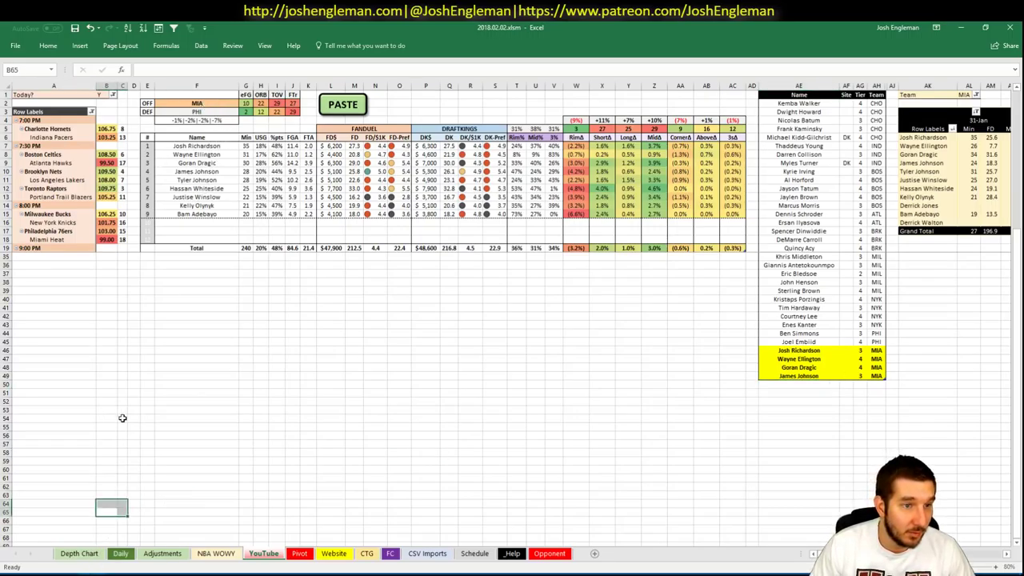
pyautogui.click(207, 104)
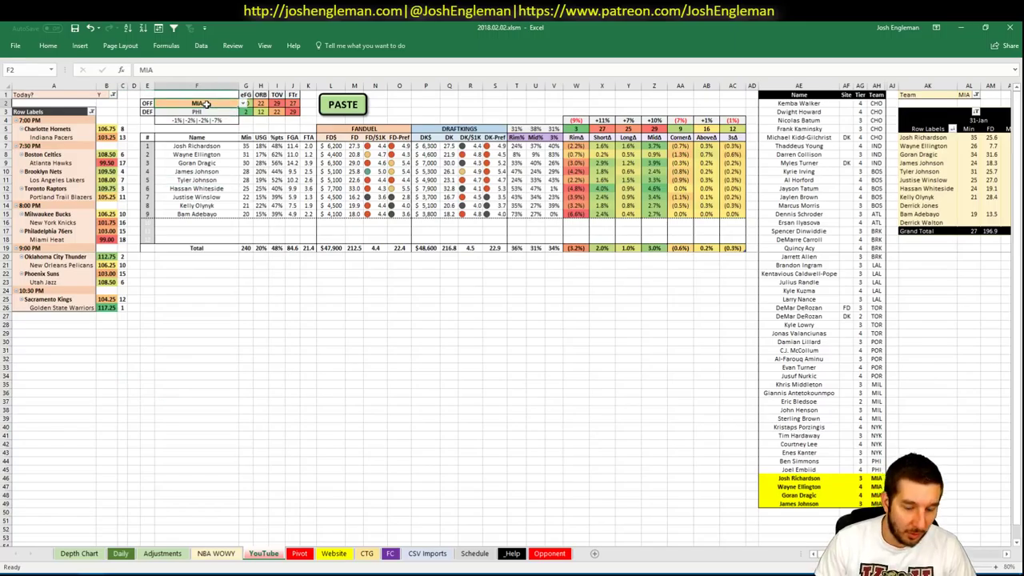
pyautogui.write('OKC')
pyautogui.press('Return')
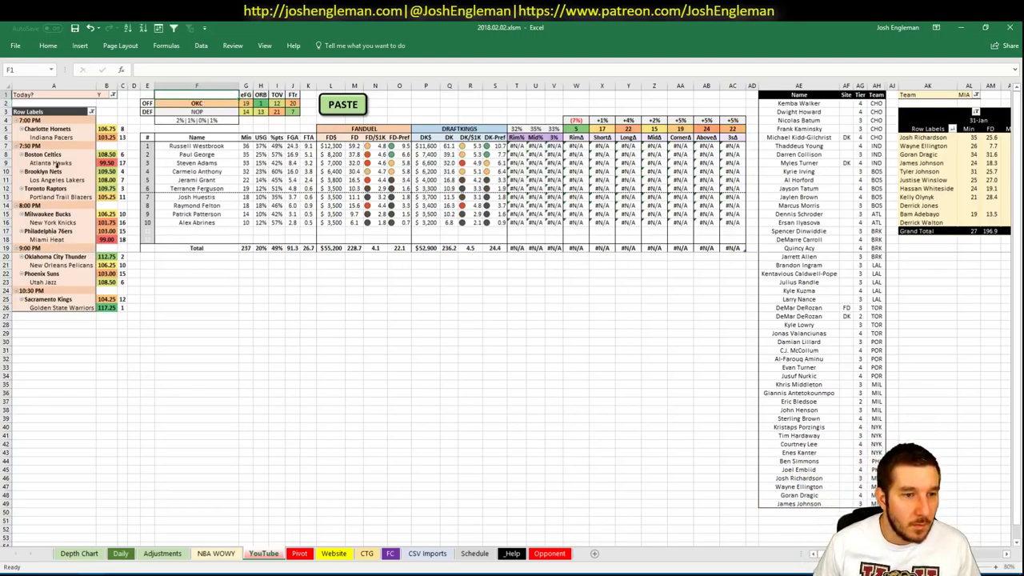
pyautogui.moveTo(59, 94); pyautogui.dragTo(121, 310)
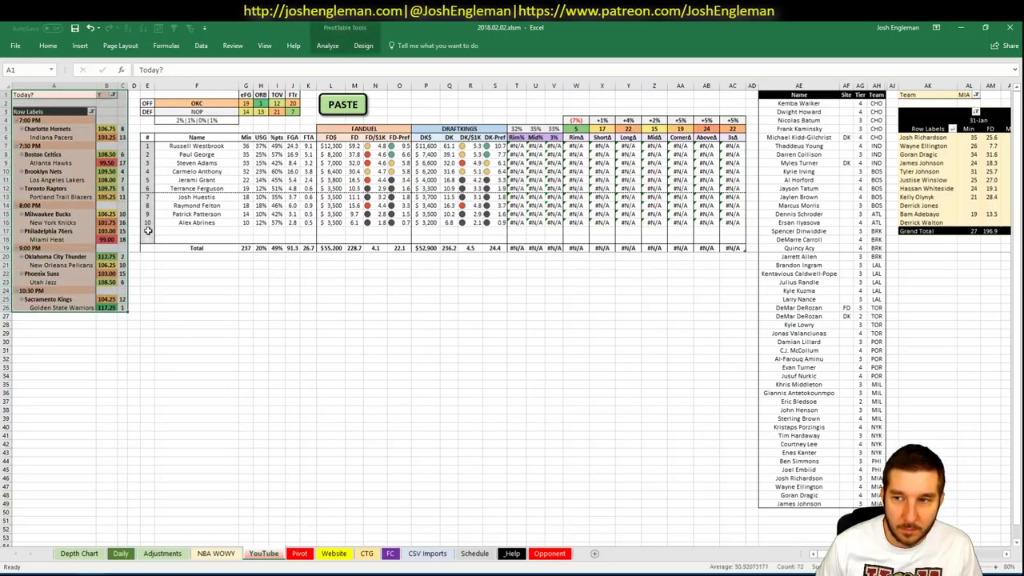
pyautogui.click(437, 373)
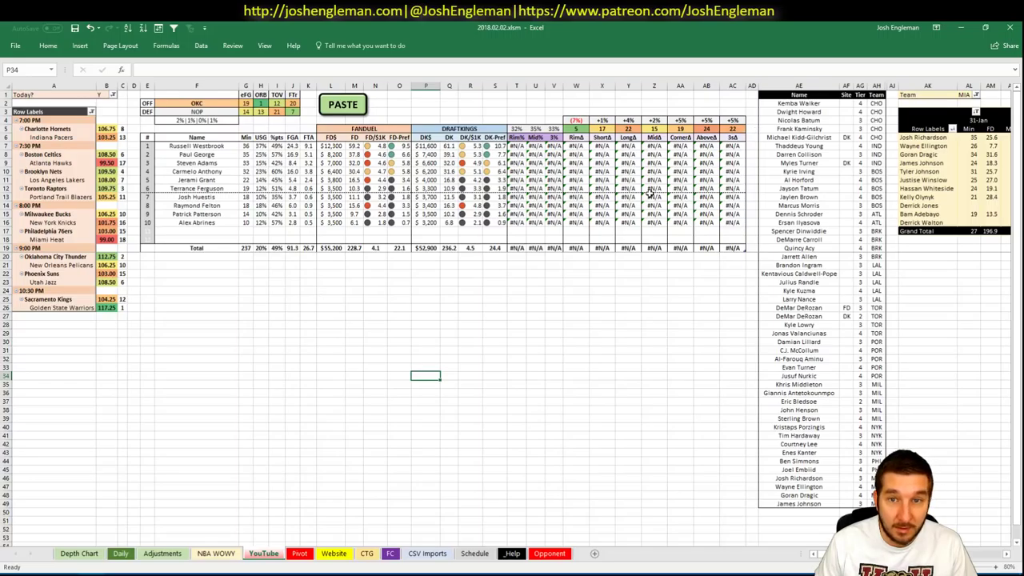
# - Switch to Cleaning the Glass in the browser and open the Oklahoma City Thunder team stats page
pyautogui.click(584, 298)
pyautogui.hotkey('alt', 'Tab')
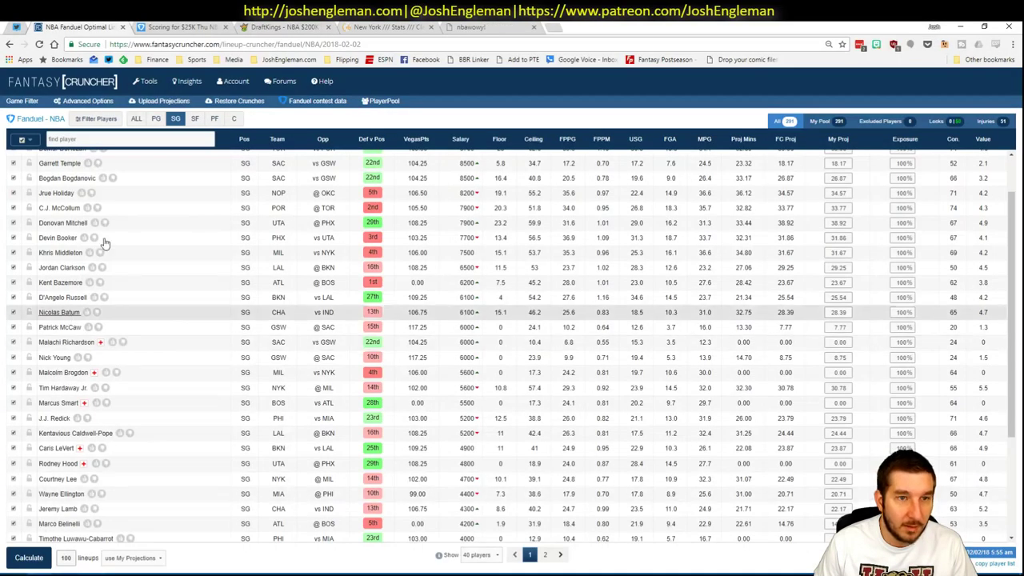
pyautogui.click(384, 27)
pyautogui.click(191, 106)
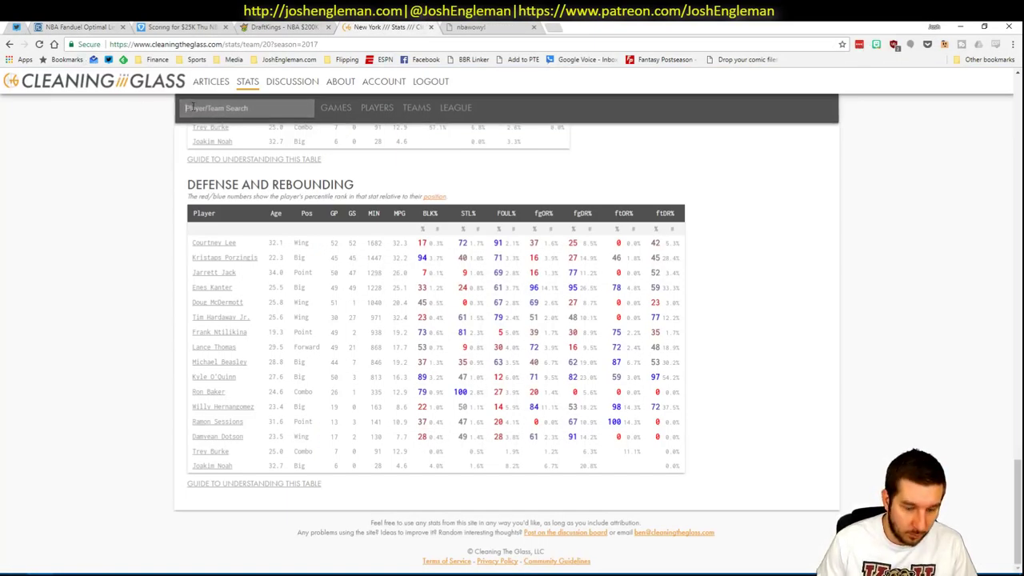
pyautogui.write('okla')
pyautogui.press('Return')
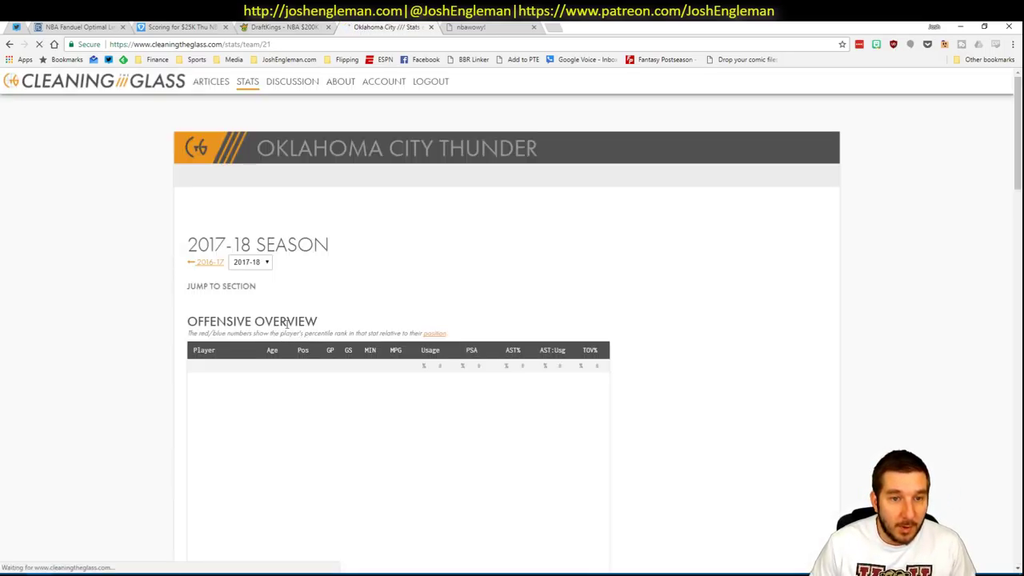
# - Copy all player rows of the Thunder's Shooting: Frequency table and paste them into the Excel workbook with its paste macro
pyautogui.scroll(-10, 327, 300)
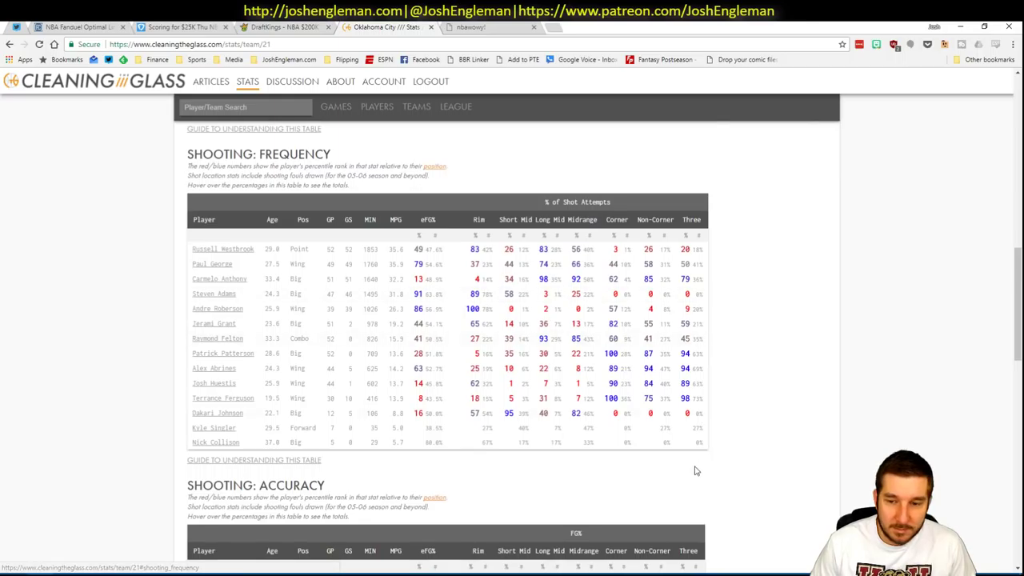
pyautogui.moveTo(701, 440); pyautogui.dragTo(194, 249)
pyautogui.hotkey('ctrl', 'c')
pyautogui.hotkey('alt', 'Tab')
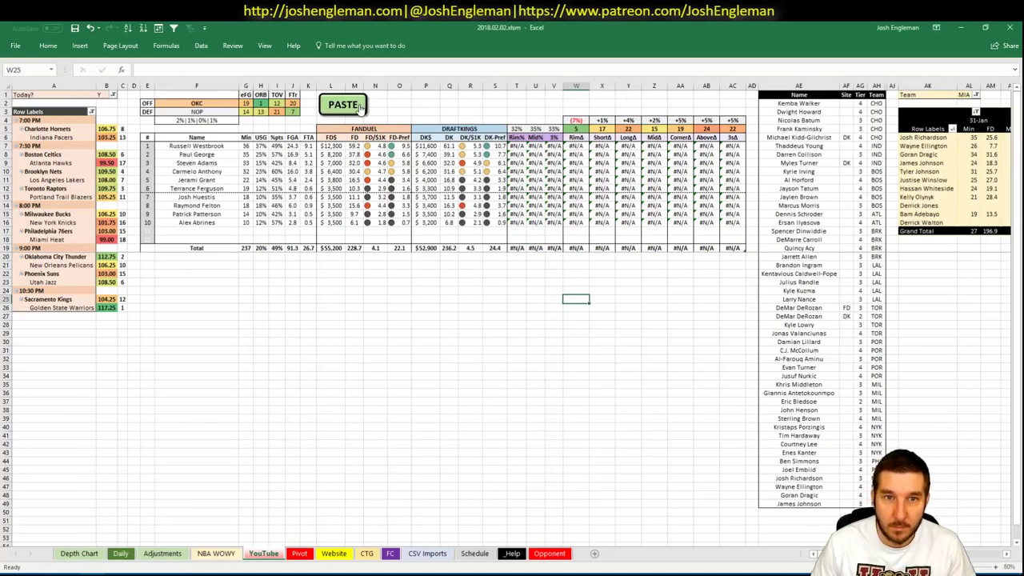
pyautogui.click(352, 104)
pyautogui.click(632, 358)
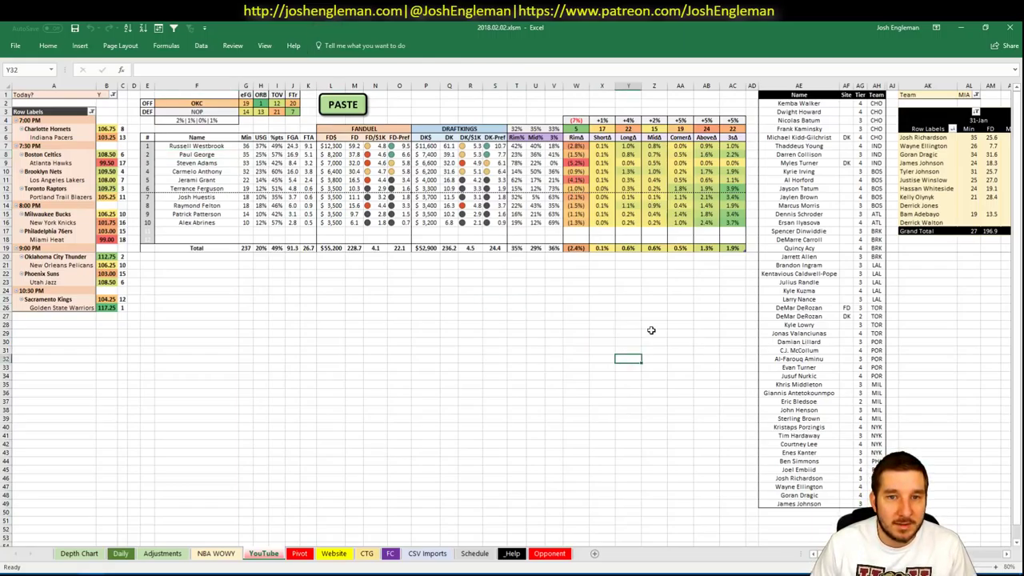
# - Filter the game log pivot table to team OKC and review the players' recent minutes and FanDuel points
pyautogui.click(967, 95)
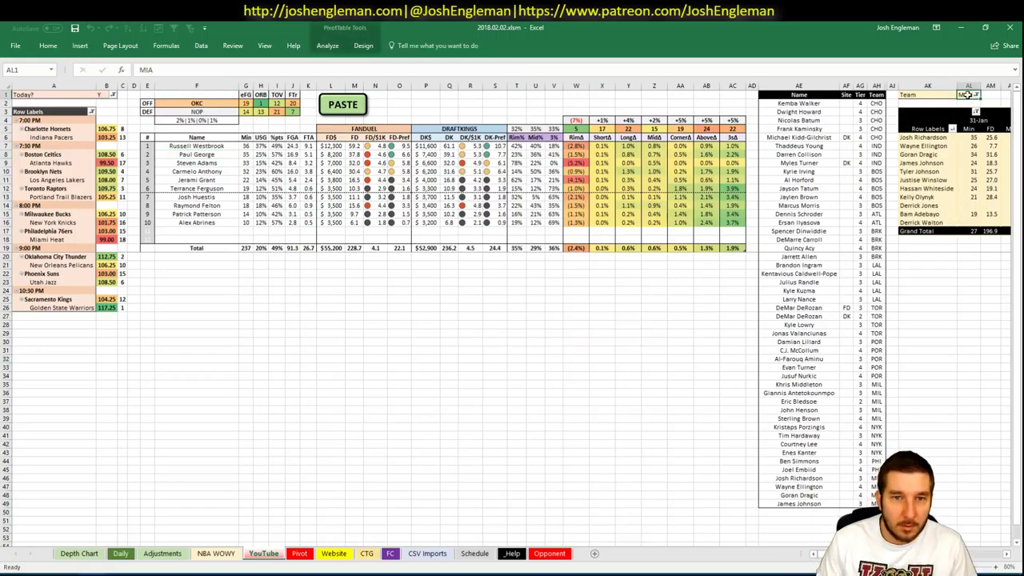
pyautogui.write('OKC')
pyautogui.press('Return')
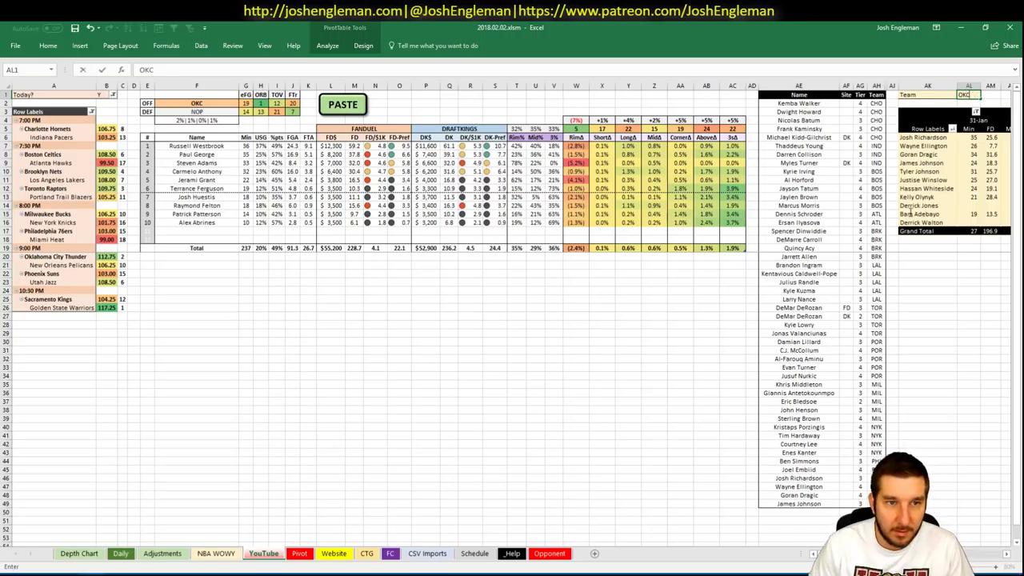
pyautogui.hscroll(6, 512, 320)
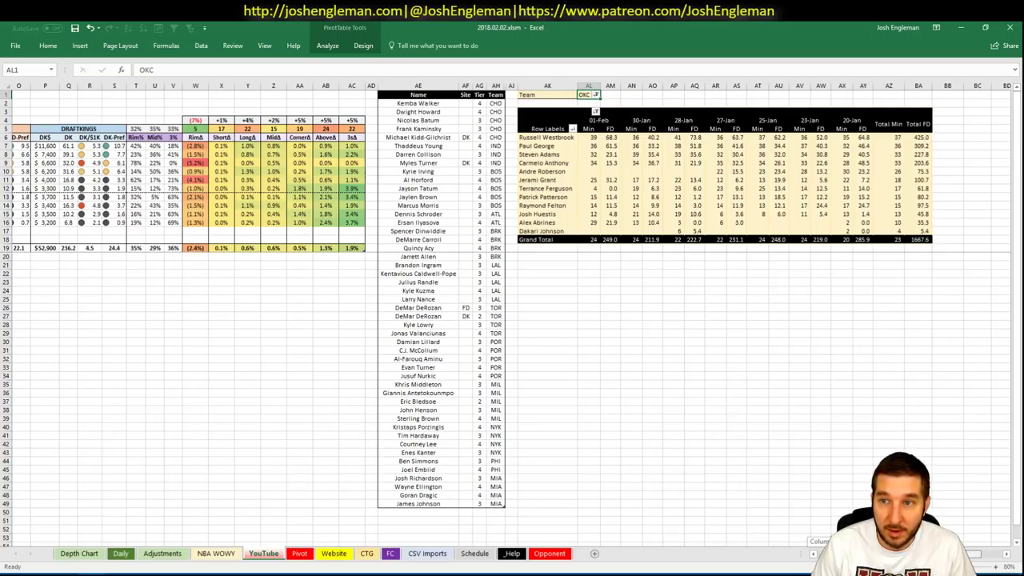
pyautogui.hscroll(1, 513, 320)
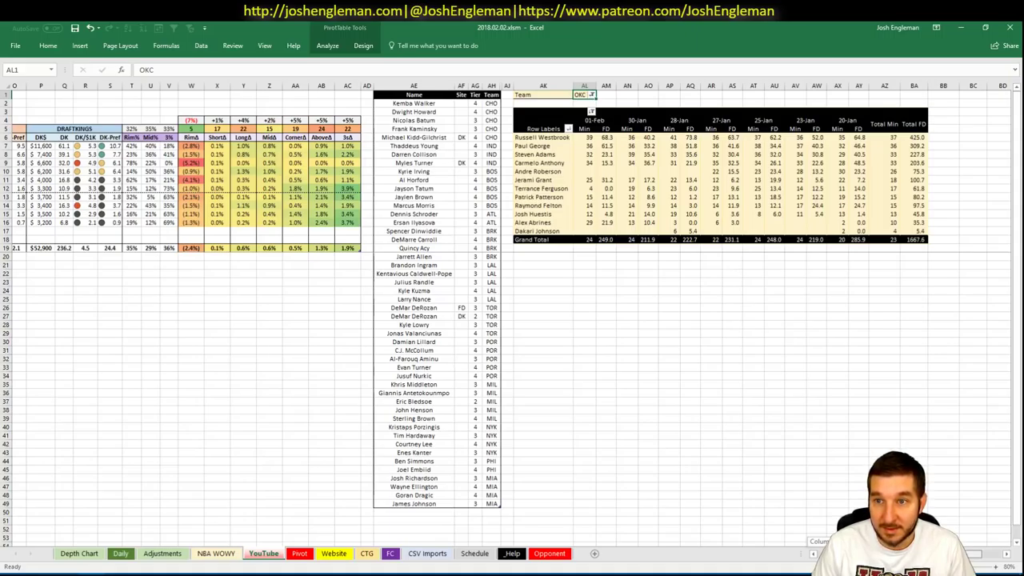
pyautogui.hscroll(-5, 467, 351)
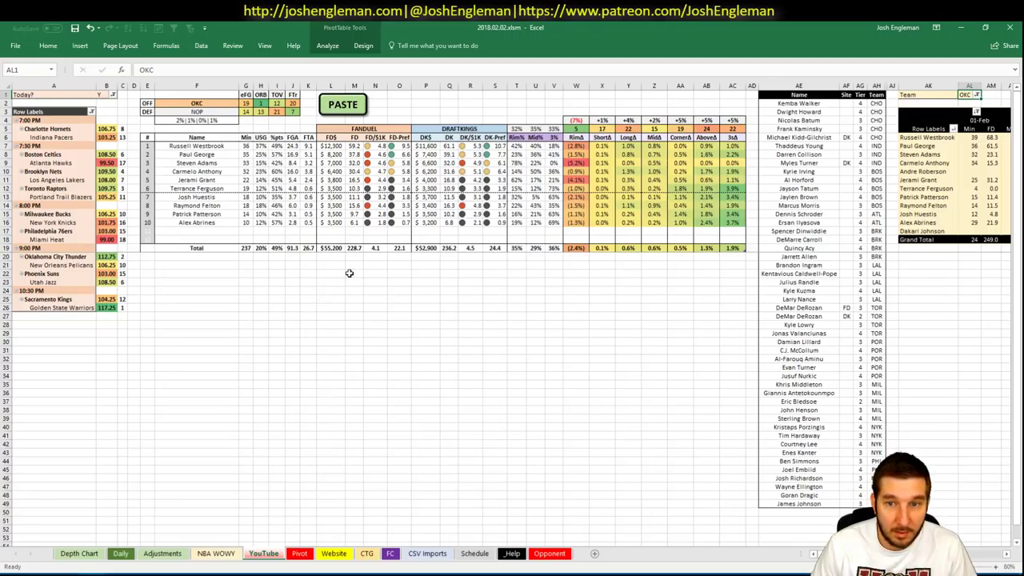
# - Add Russell Westbrook to the first empty row of the player list with tier 3
pyautogui.hotkey('alt', 'Tab')
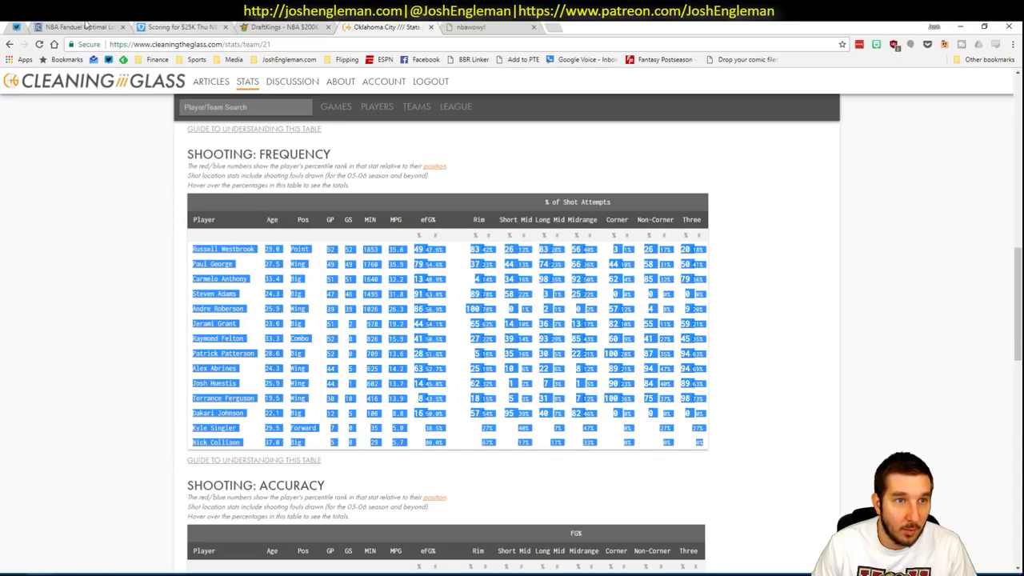
pyautogui.click(102, 24)
pyautogui.hotkey('alt', 'Tab')
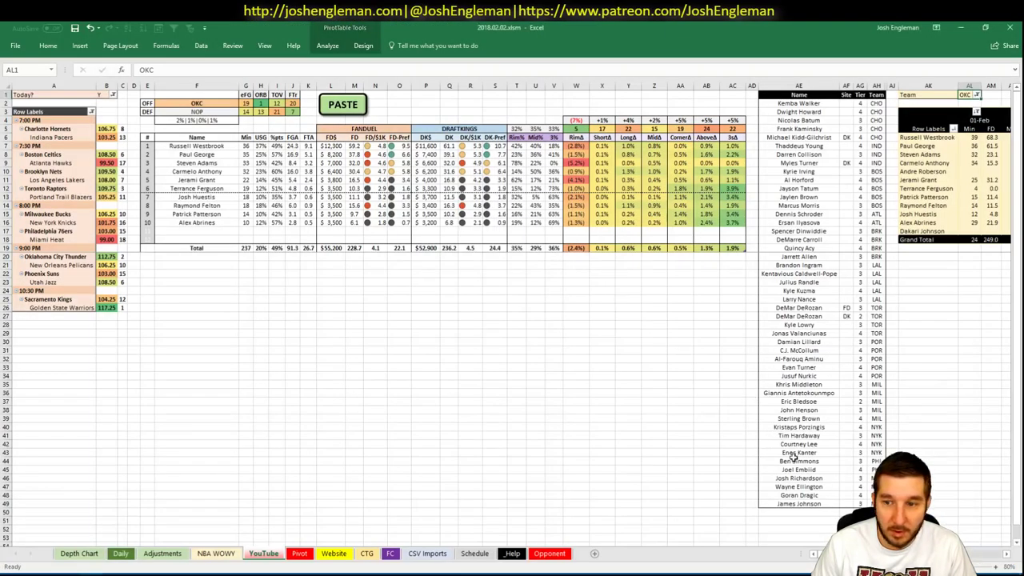
pyautogui.click(810, 347)
pyautogui.click(812, 359)
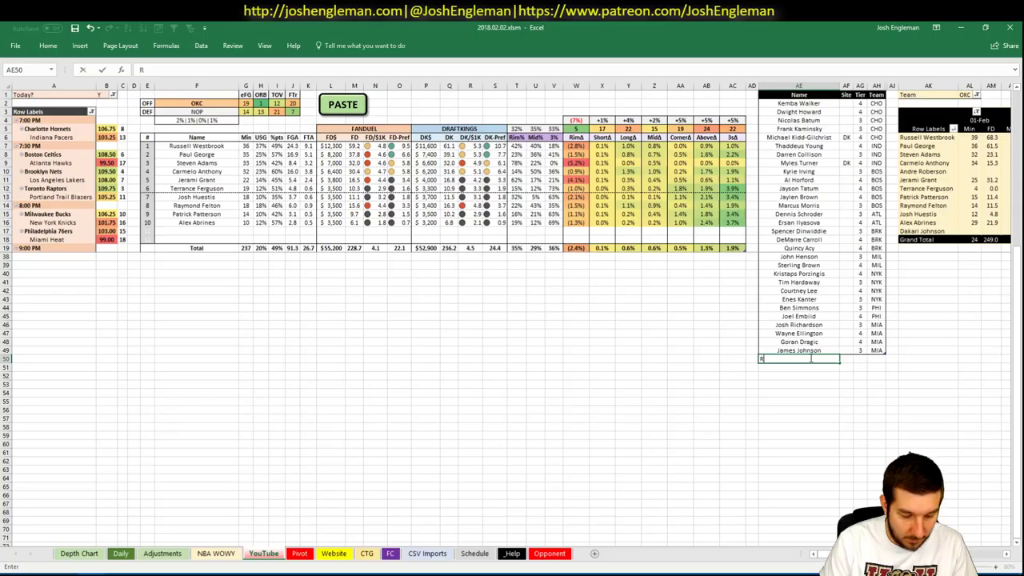
pyautogui.write('Russell Westbrook')
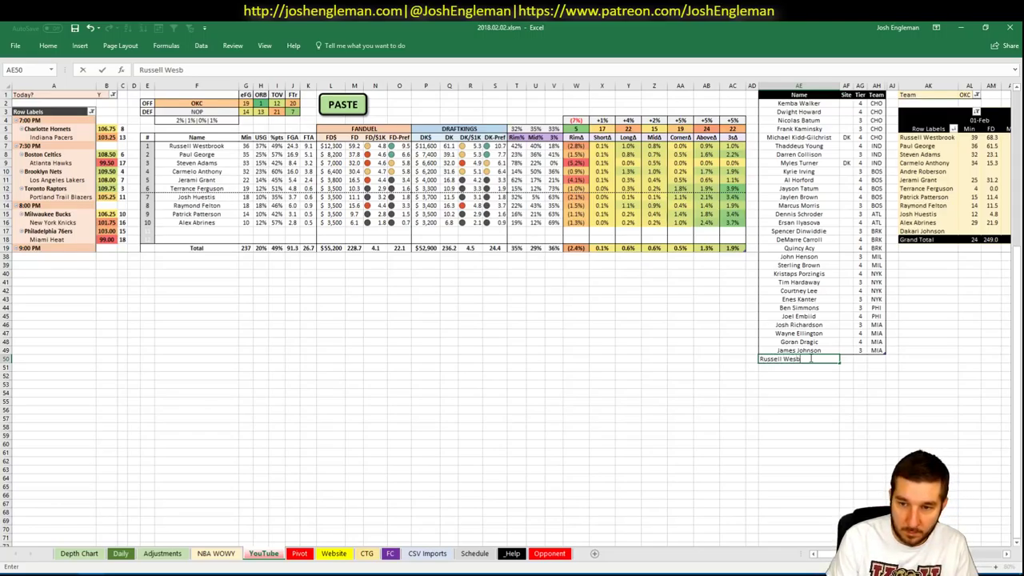
pyautogui.press('Return')
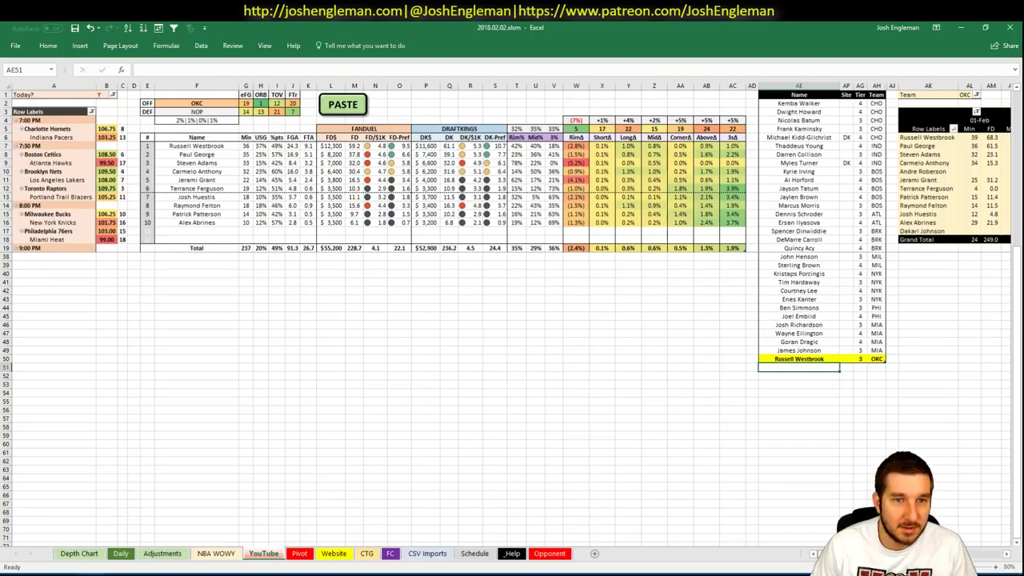
# - Enter Paul George as the next name in the player list below Russell Westbrook
pyautogui.hscroll(7, 512, 320)
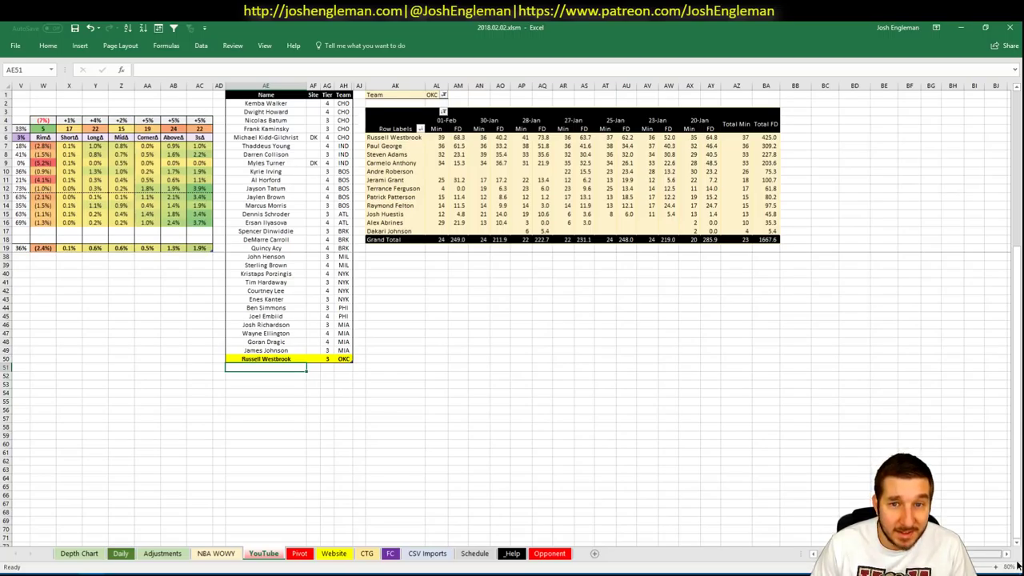
pyautogui.hscroll(-7, 744, 512)
pyautogui.write('Paul George')
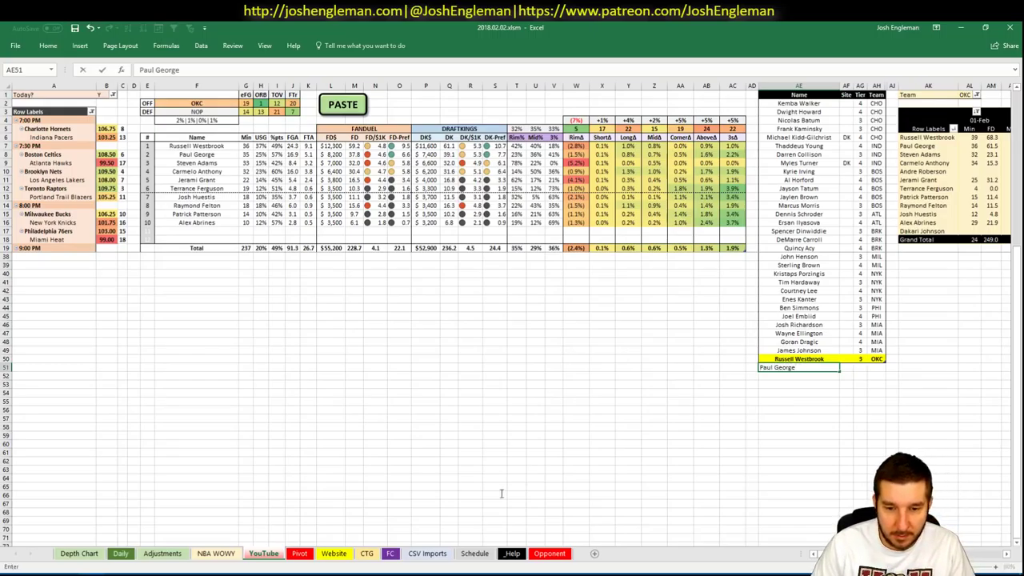
pyautogui.press('Return')
# - Examine Paul George's minutes and fantasy points per minute chart on the CSV Imports sheet, and return to the YouTube sheet
pyautogui.click(416, 557)
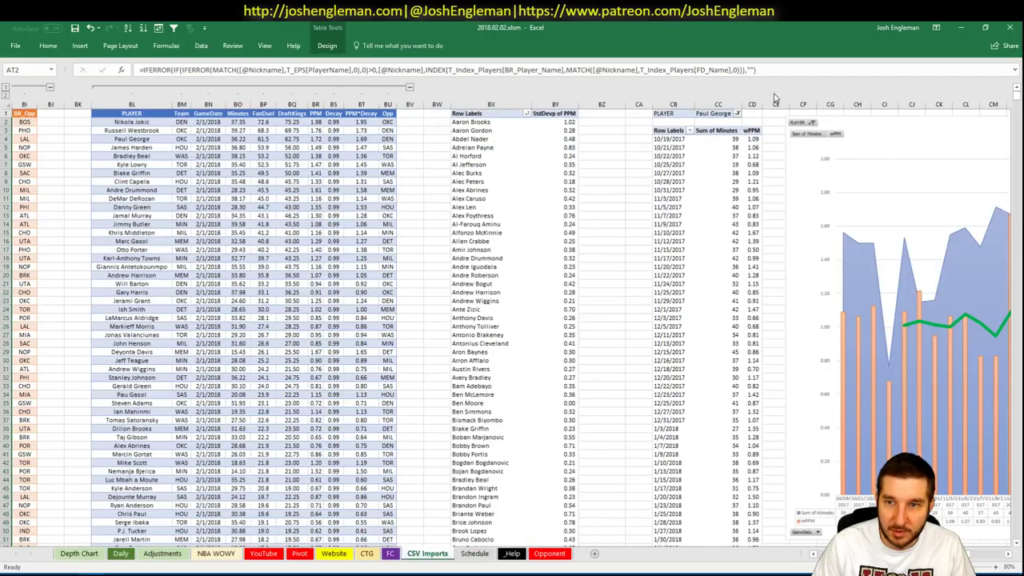
pyautogui.hscroll(10, 837, 281)
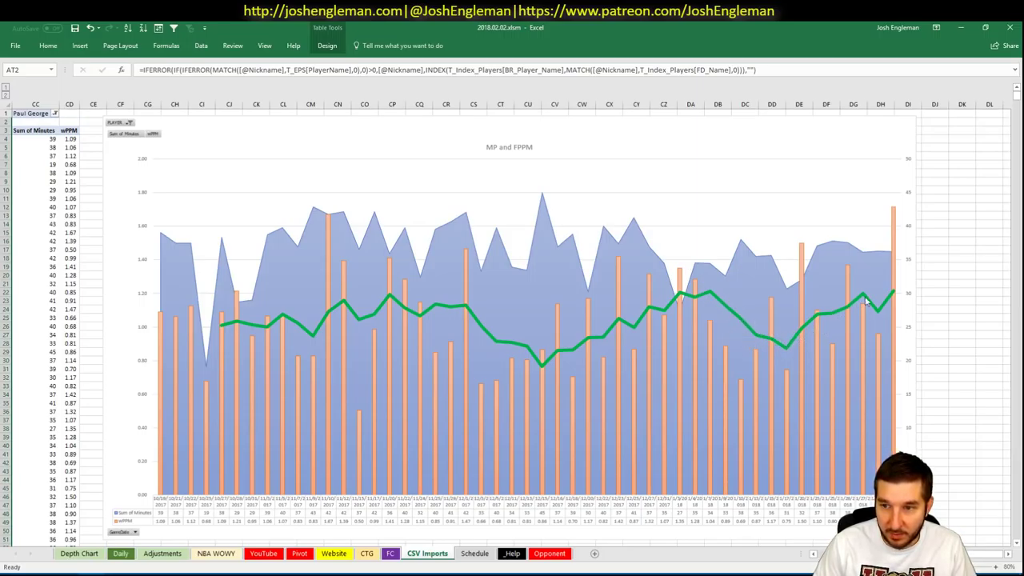
pyautogui.scroll(-10, 121, 357)
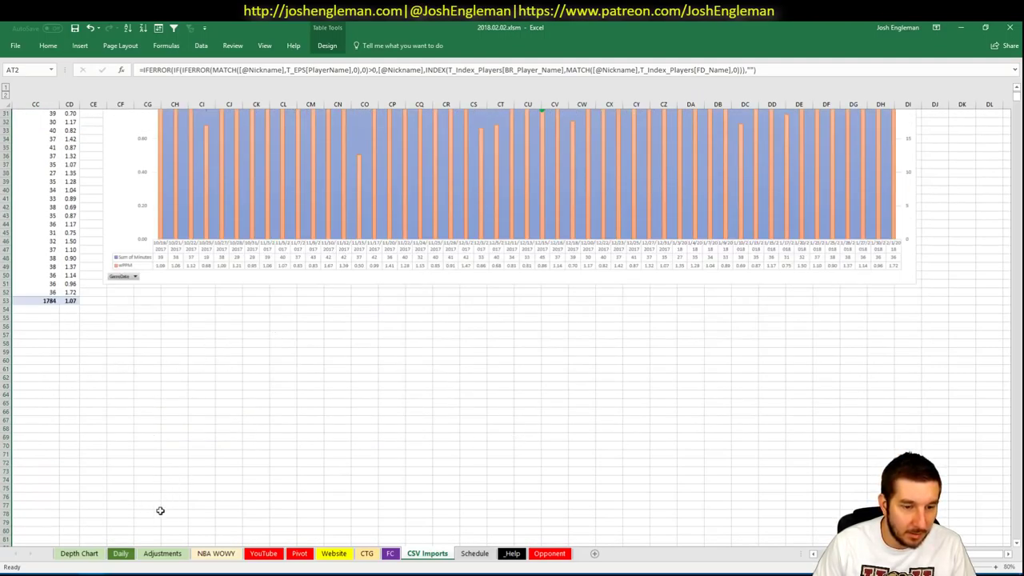
pyautogui.click(118, 554)
pyautogui.click(263, 554)
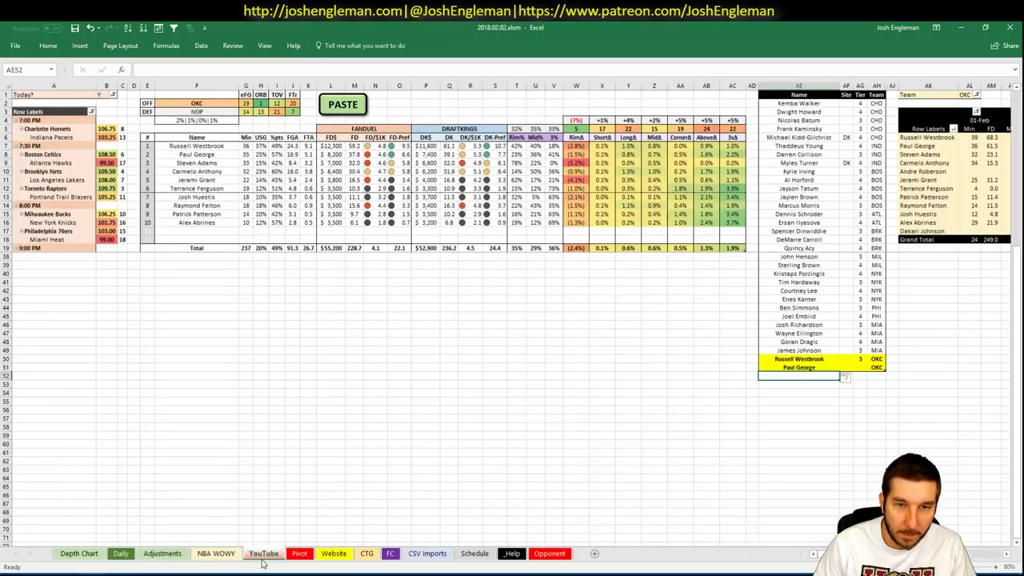
# - Set Paul George's site to FD and his tier to 3 in the player list
pyautogui.click(873, 367)
pyautogui.click(864, 367)
pyautogui.press('Escape')
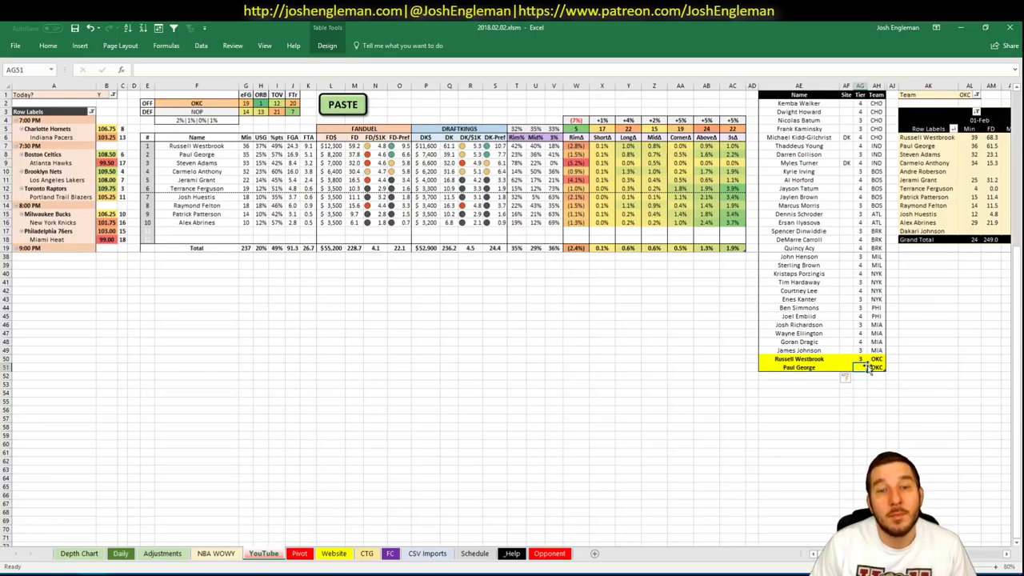
pyautogui.press('Left')
pyautogui.write('FD')
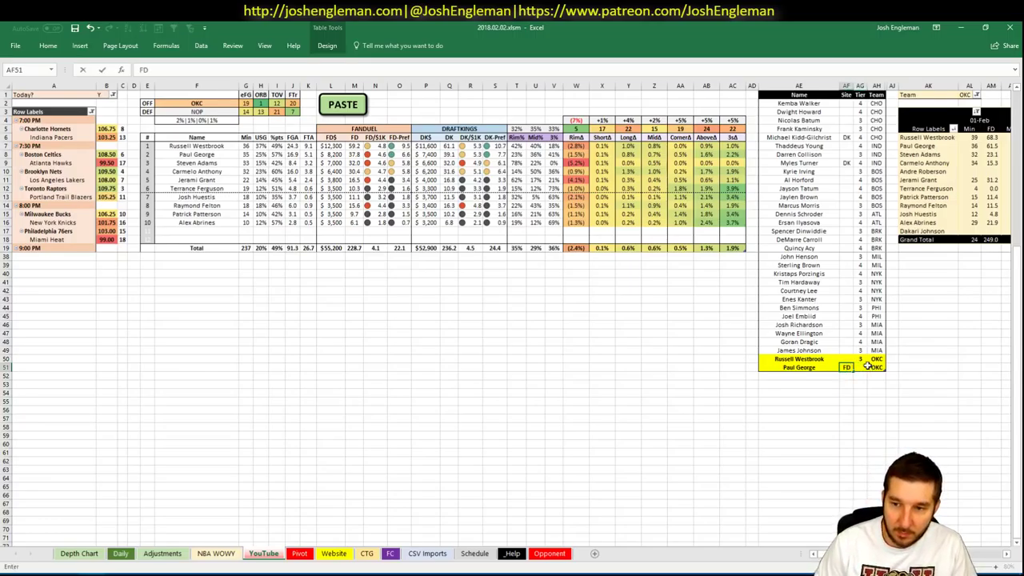
pyautogui.press('Return')
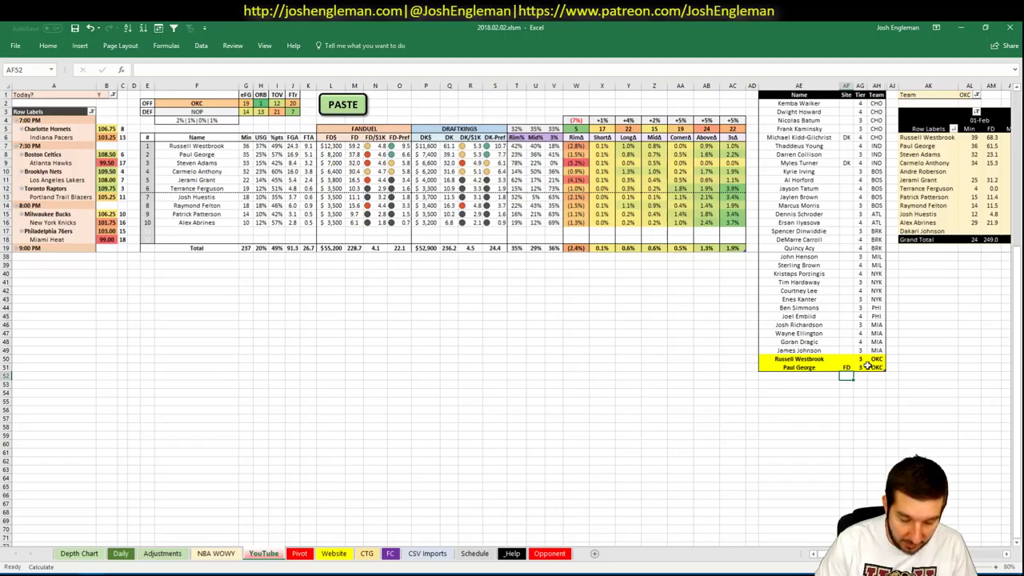
# - Add a second Paul George row to the player list with site DK and tier 2
pyautogui.press('Left')
pyautogui.write('Pau')
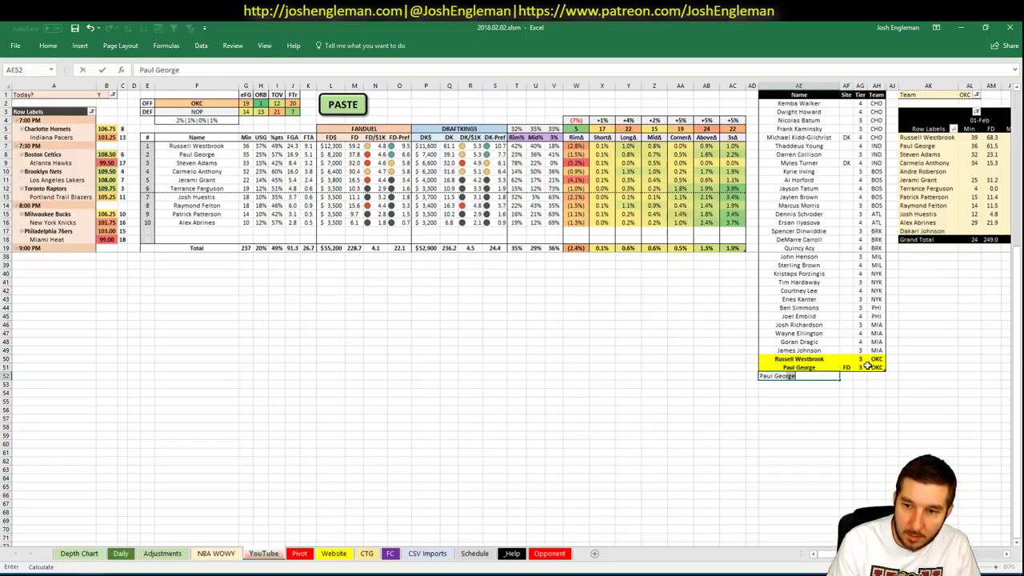
pyautogui.press('Tab')
pyautogui.write('DK')
pyautogui.press('Tab')
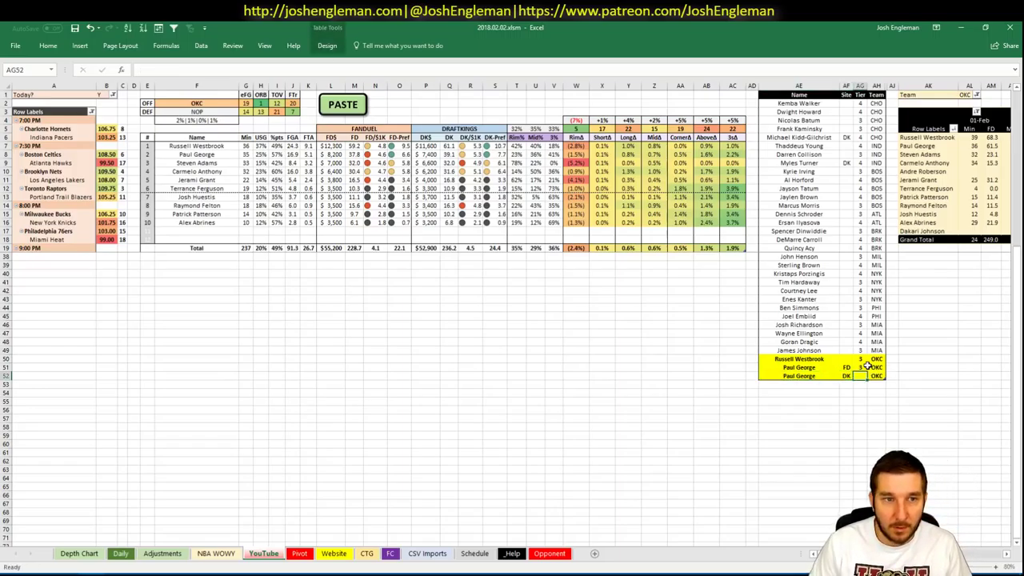
pyautogui.write('2')
pyautogui.press('Return')
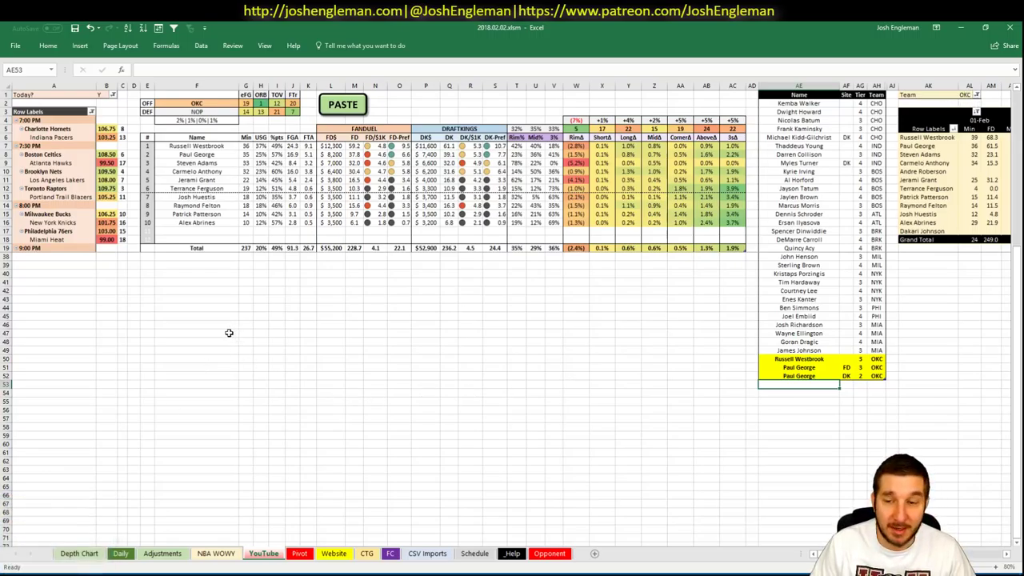
# - Switch to Fantasy Cruncher in the browser and examine center Steven Adams's game log filtered to opponent NOP
pyautogui.click(274, 307)
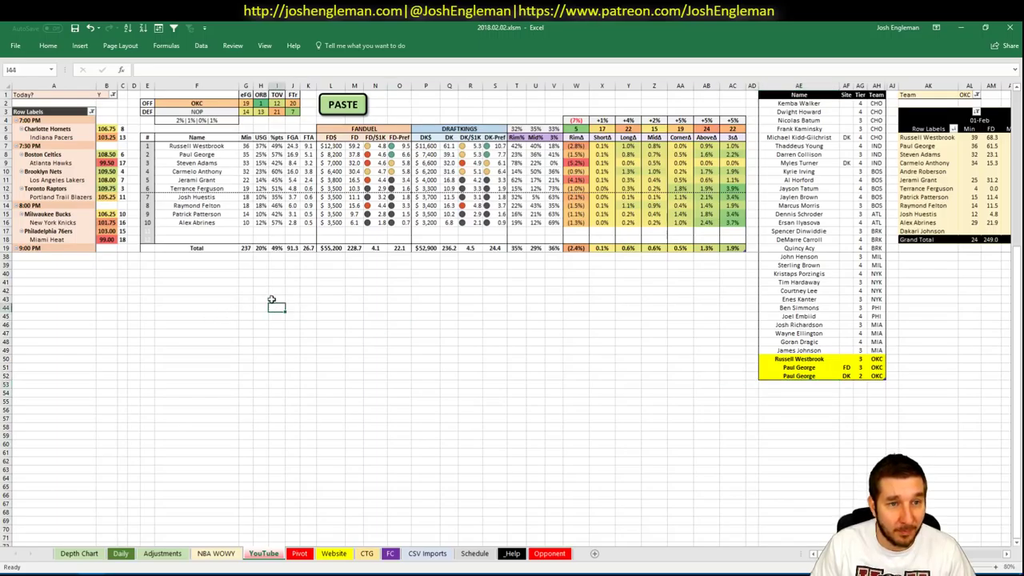
pyautogui.click(60, 544)
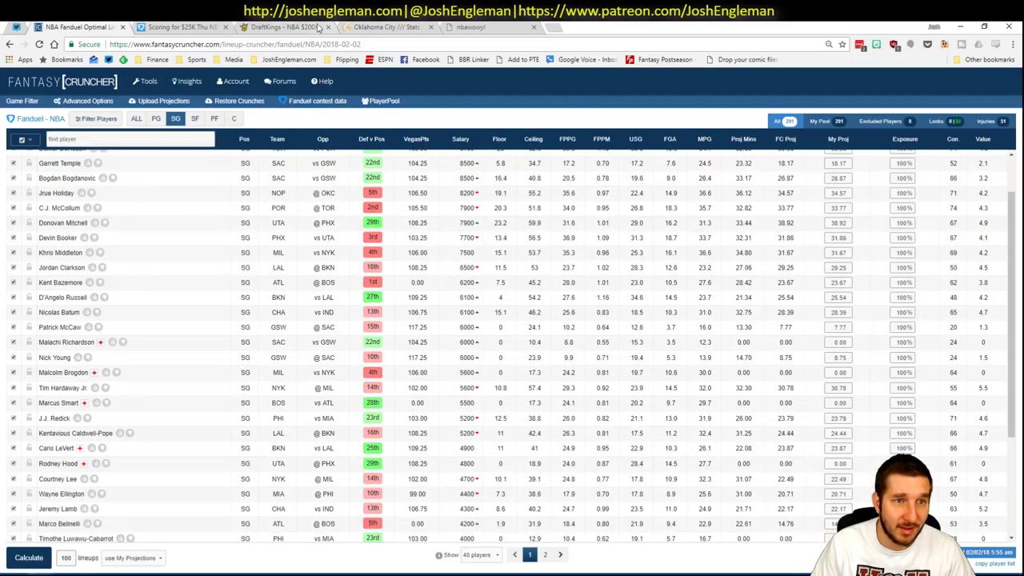
pyautogui.click(234, 118)
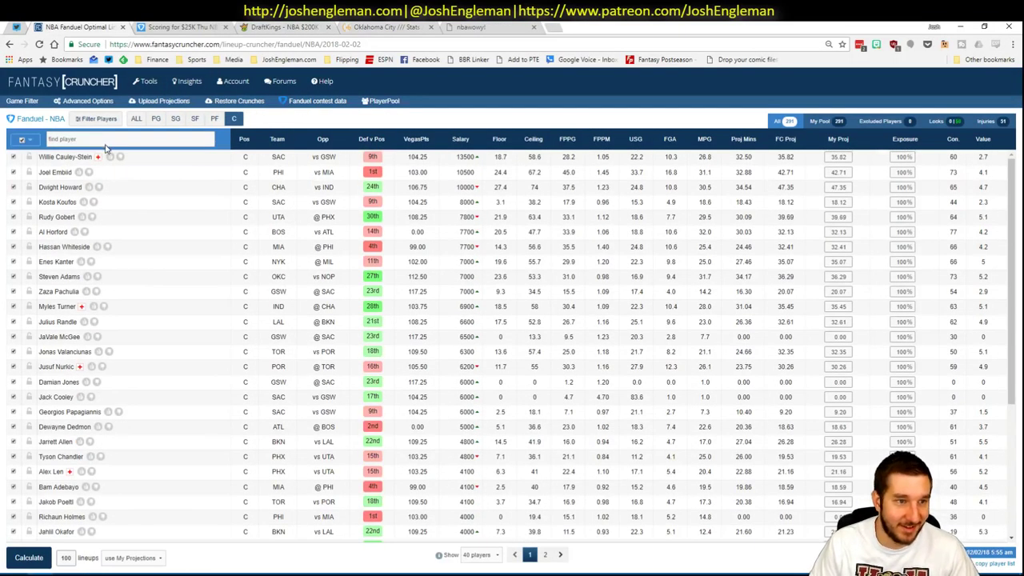
pyautogui.click(62, 278)
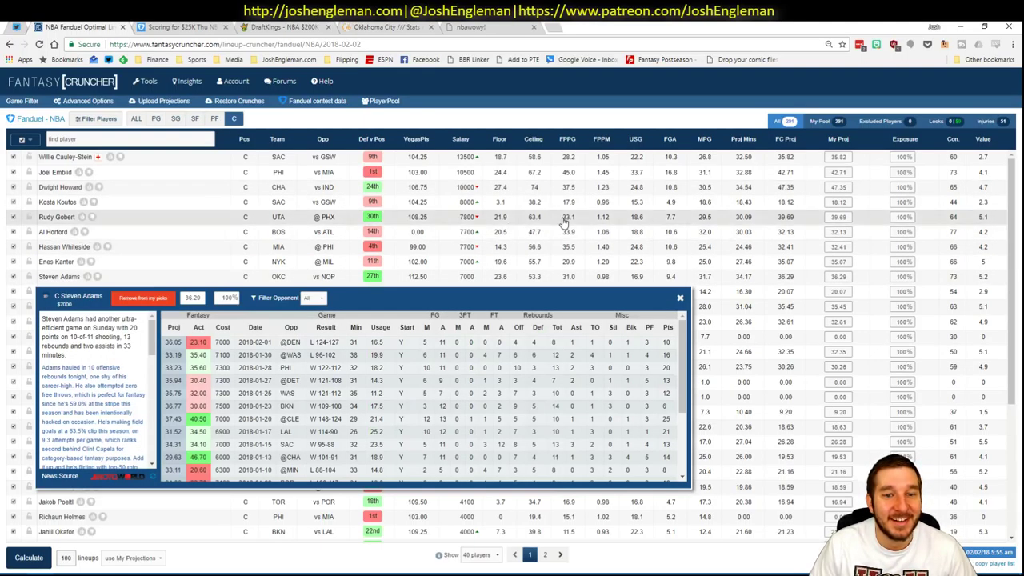
pyautogui.click(312, 298)
pyautogui.click(319, 317)
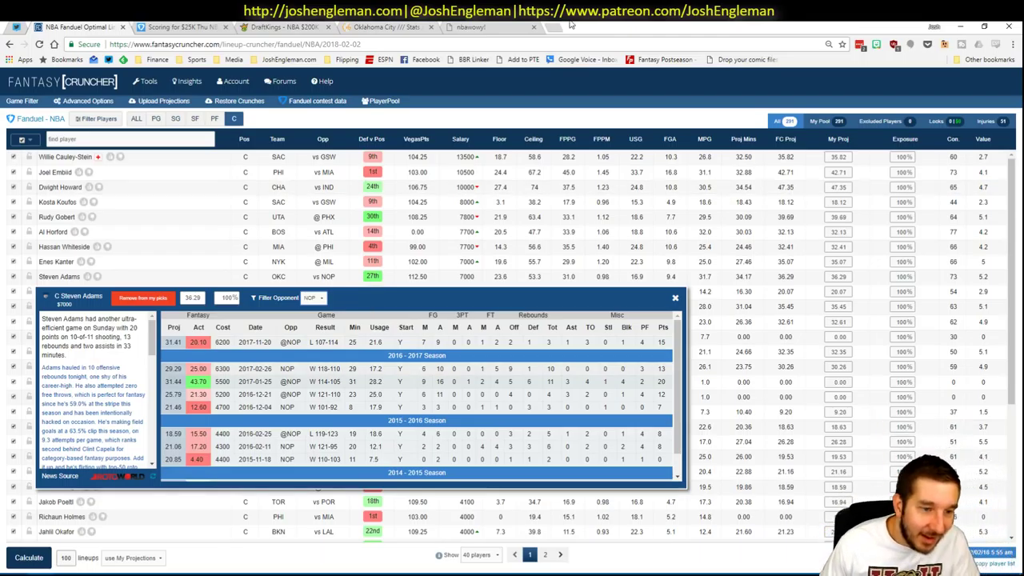
pyautogui.click(675, 299)
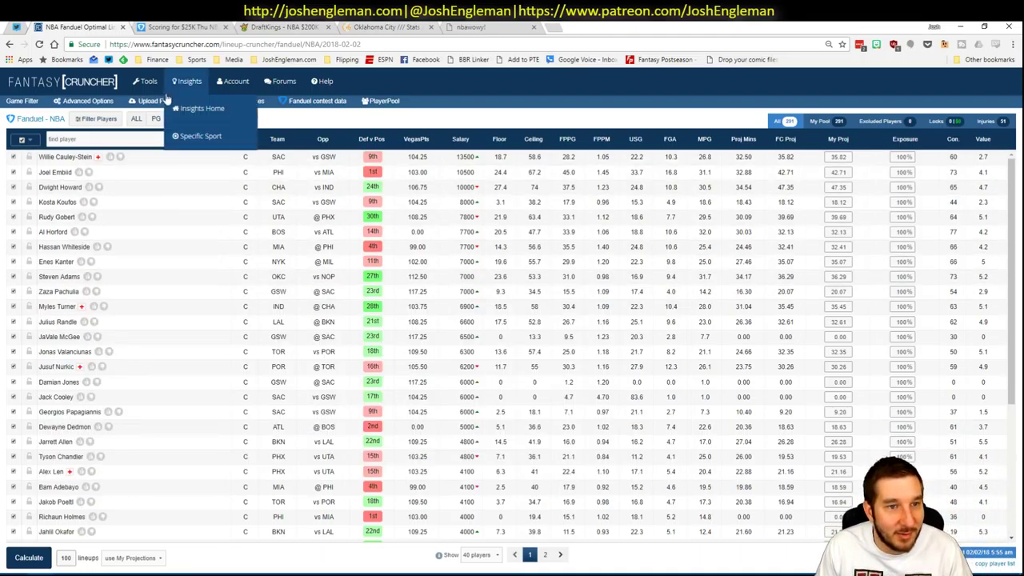
# - Examine power forward Anthony Davis's game log filtered to opponent OKC
pyautogui.click(214, 119)
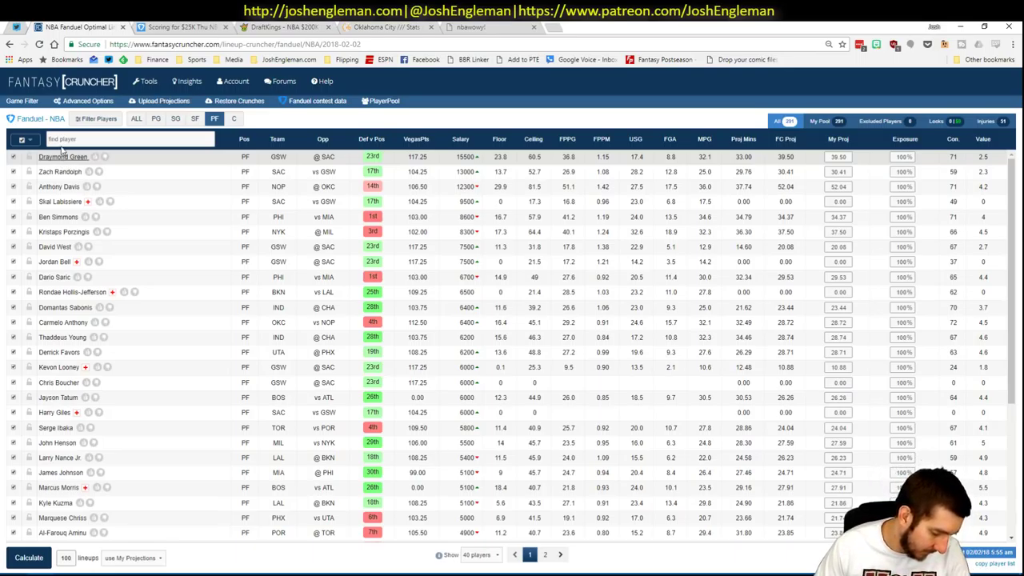
pyautogui.click(66, 187)
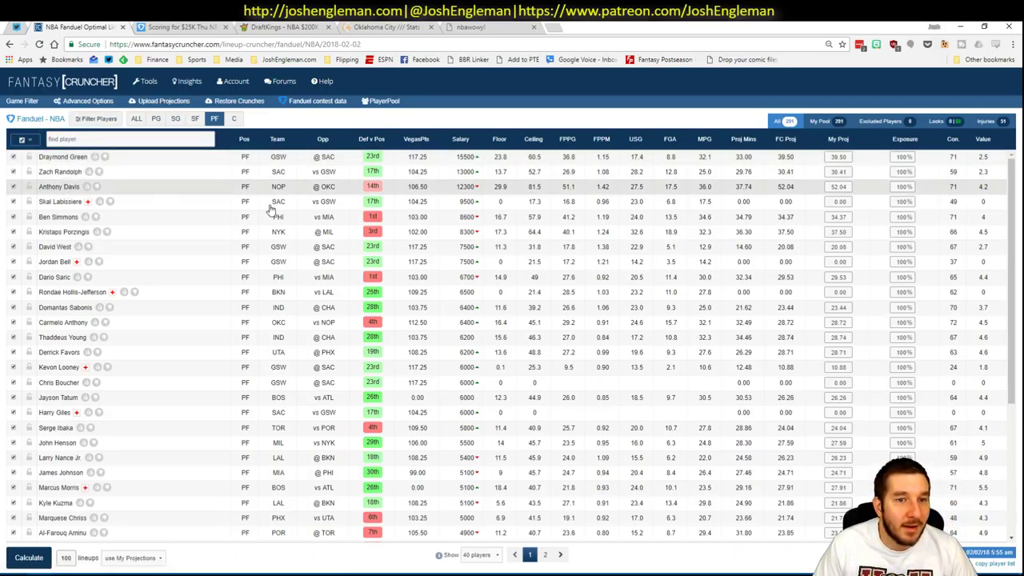
pyautogui.click(302, 208)
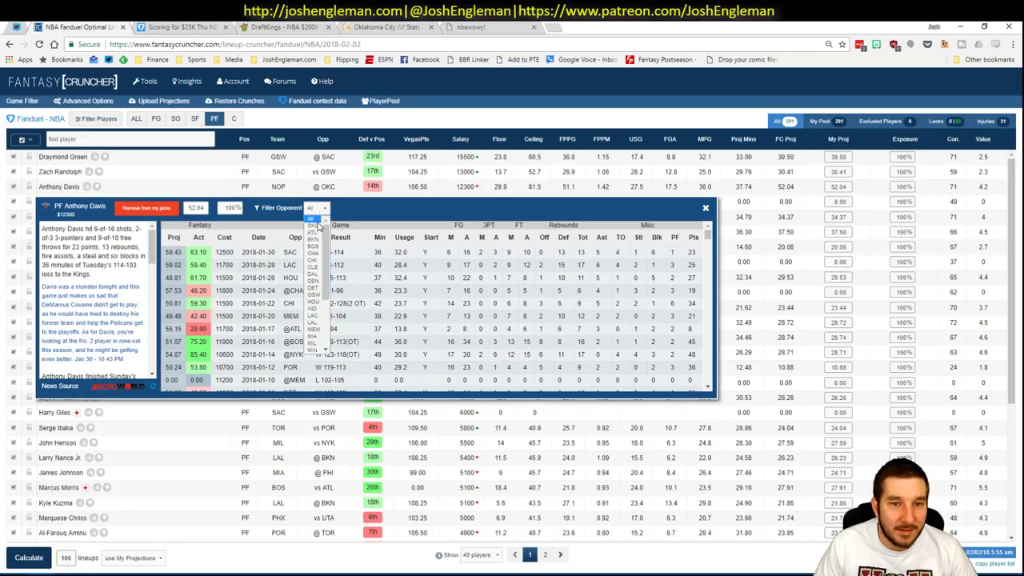
pyautogui.click(313, 224)
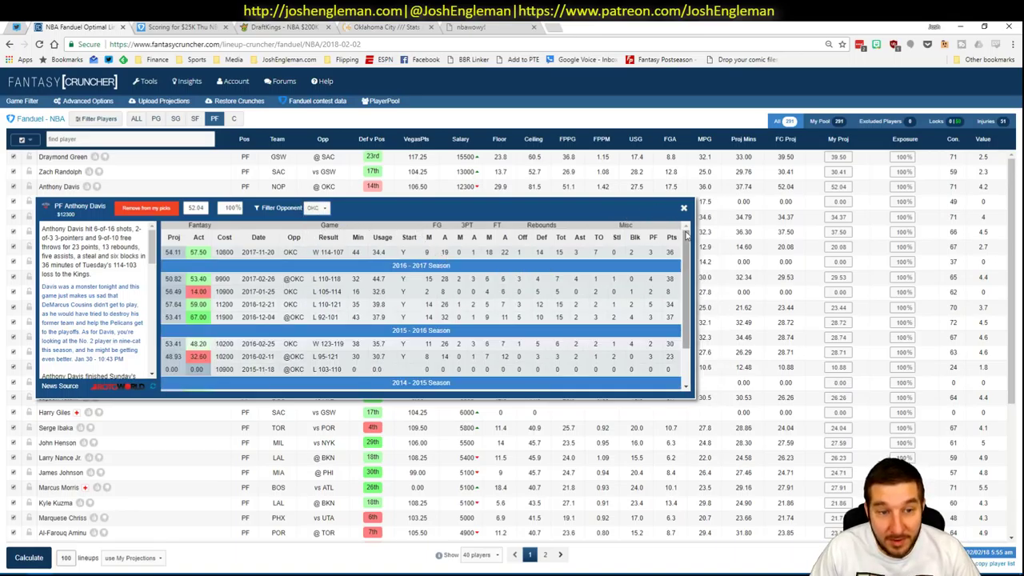
# - Switch back to the Excel workbook and add Steven Adams to the player list with tier 4
pyautogui.hotkey('alt', 'Tab')
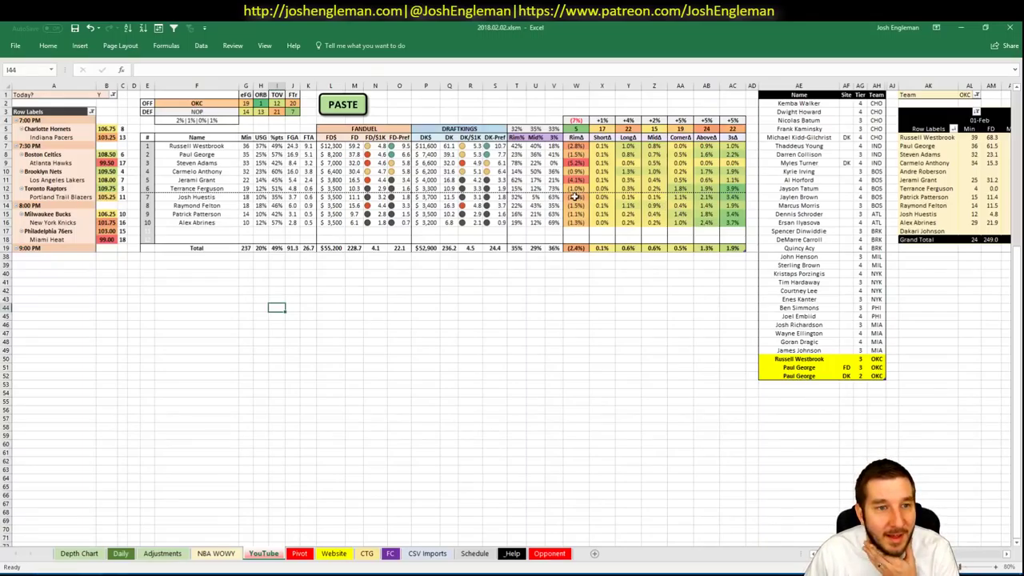
pyautogui.click(792, 384)
pyautogui.write('Steven Adams')
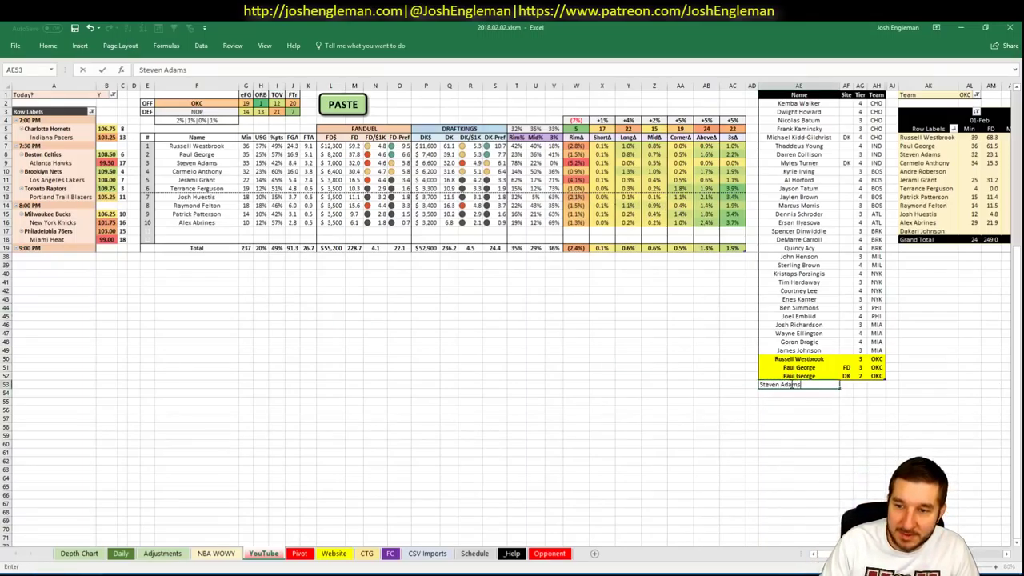
pyautogui.press('Tab')
pyautogui.press('Tab')
pyautogui.press('Return')
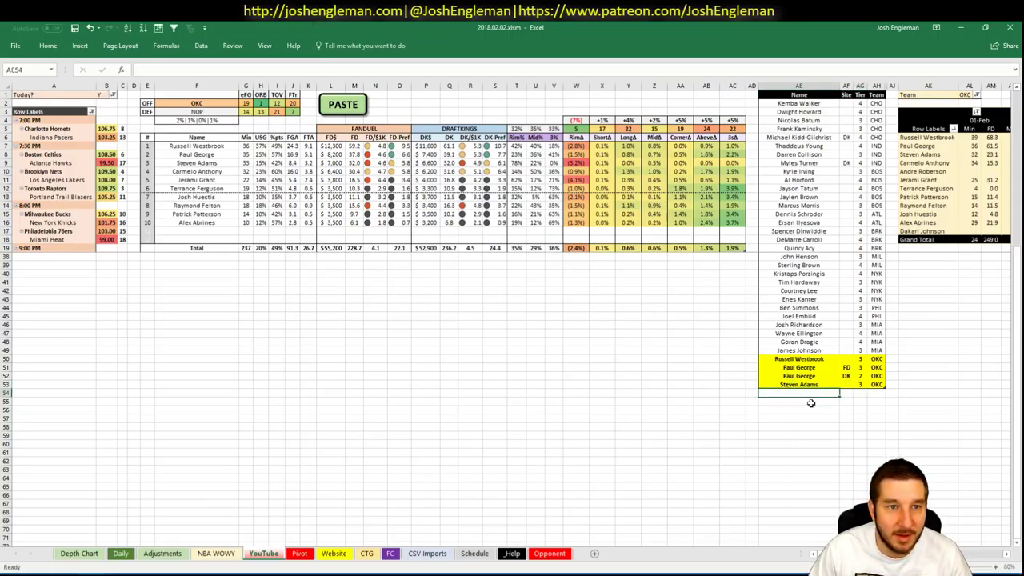
pyautogui.click(860, 384)
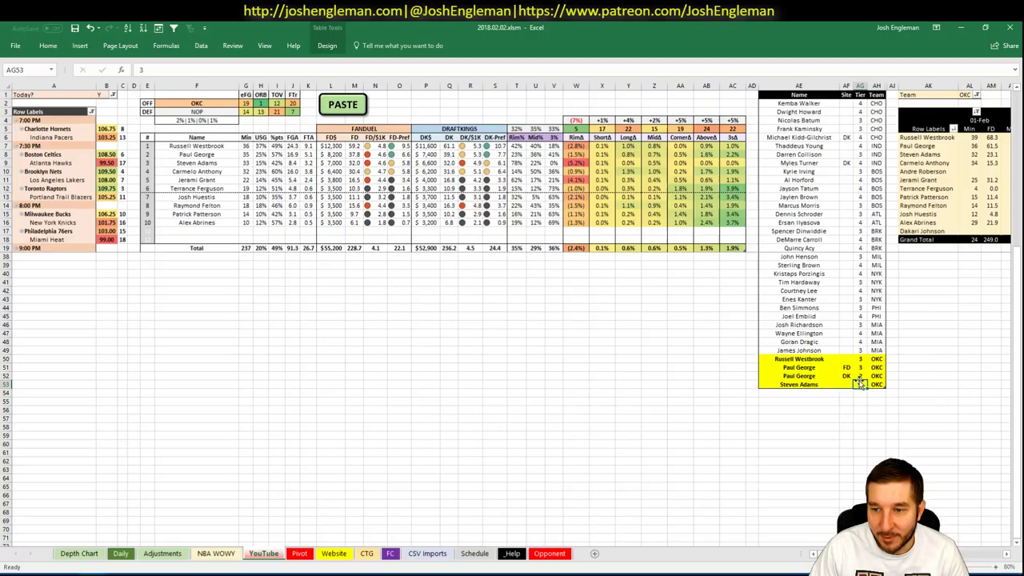
pyautogui.write('4')
pyautogui.press('Tab')
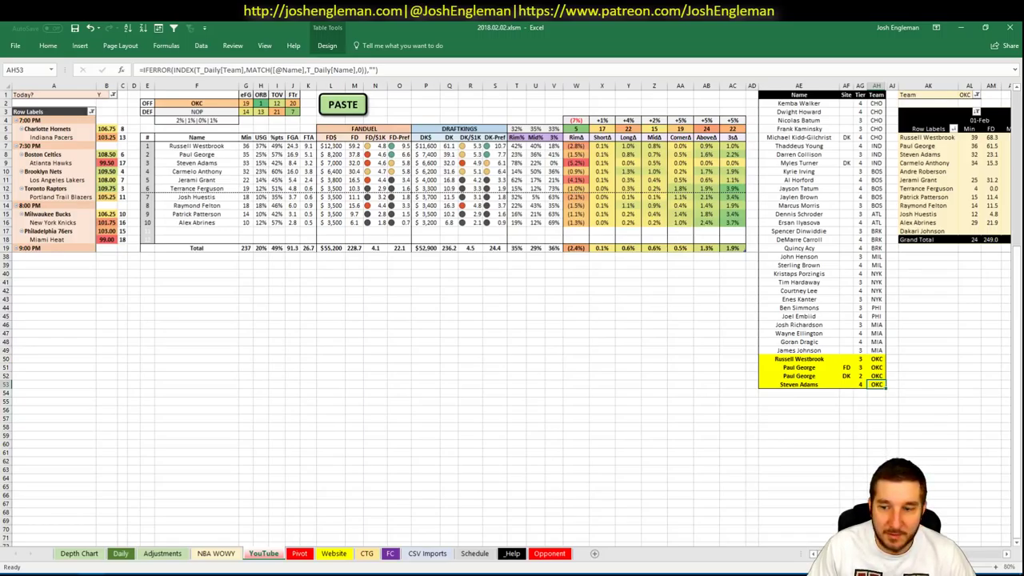
pyautogui.hscroll(7, 512, 320)
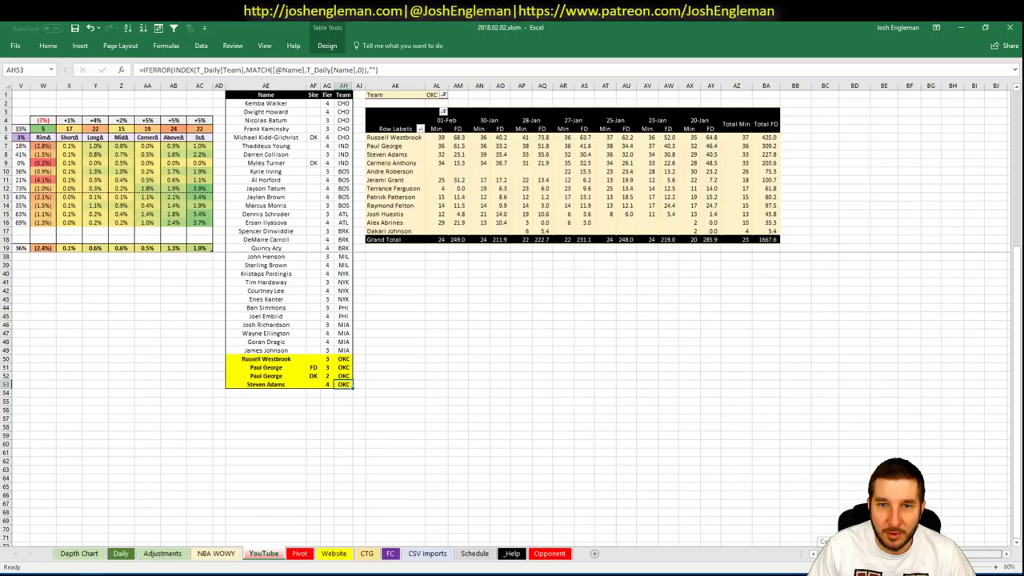
pyautogui.hscroll(-7, 684, 534)
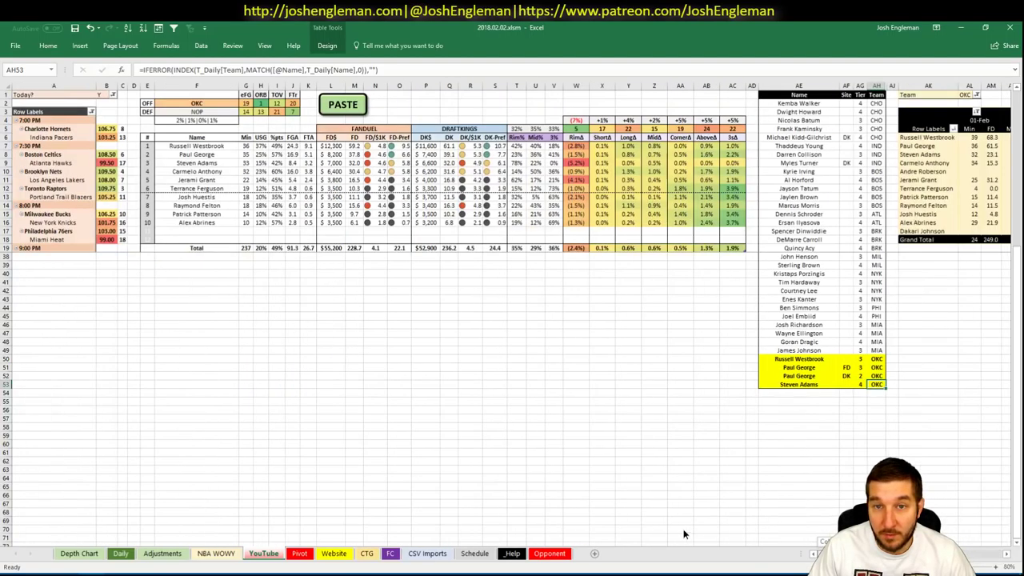
pyautogui.press('Down')
pyautogui.press('Left')
pyautogui.write('Carm')
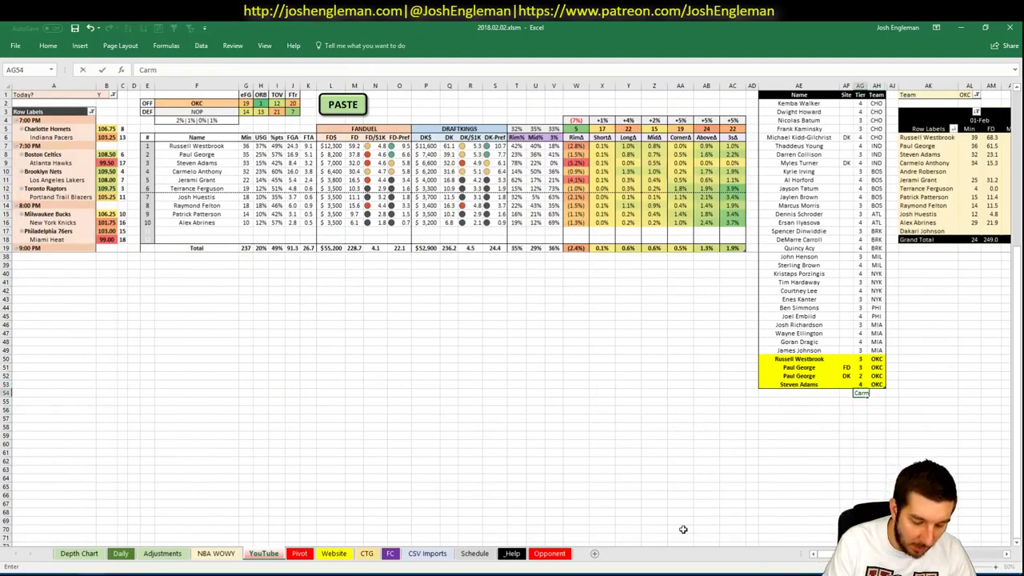
pyautogui.write('elo Anthony')
pyautogui.press('Escape')
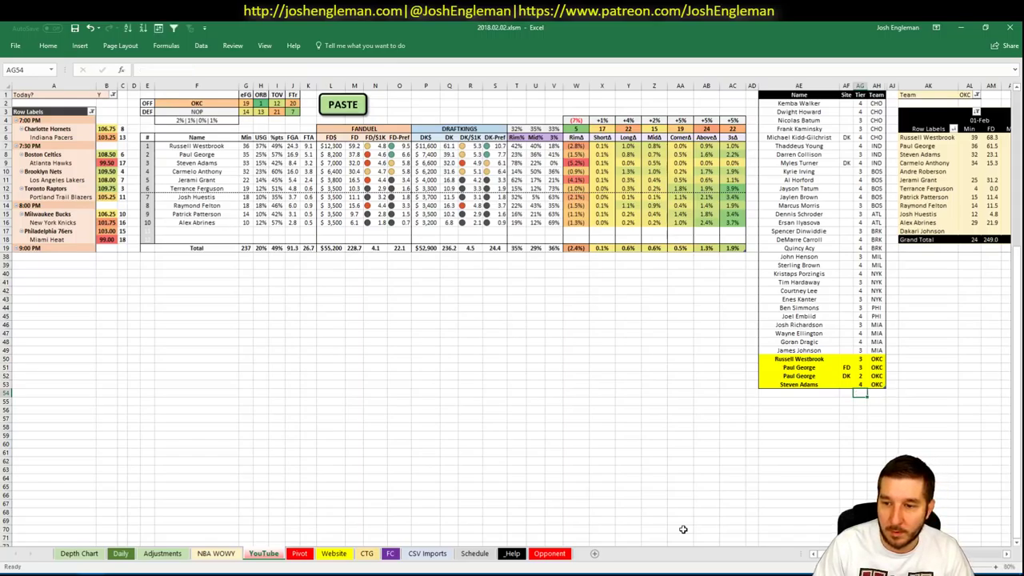
# - Enter Carmelo Anthony in the Name column of the row below Steven Adams
pyautogui.press('Left')
pyautogui.press('Left')
pyautogui.write('Carmel')
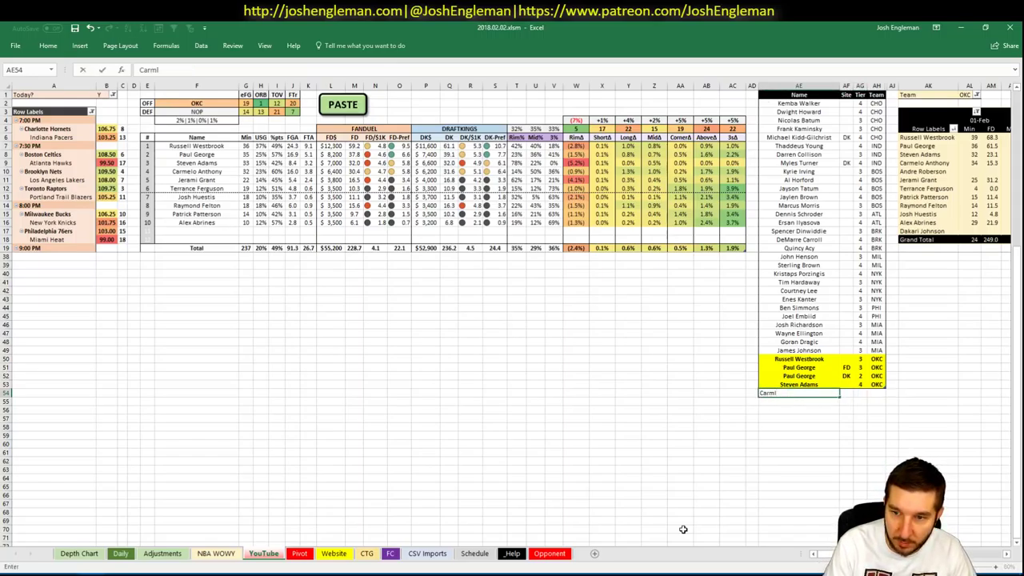
pyautogui.write('o Anthony')
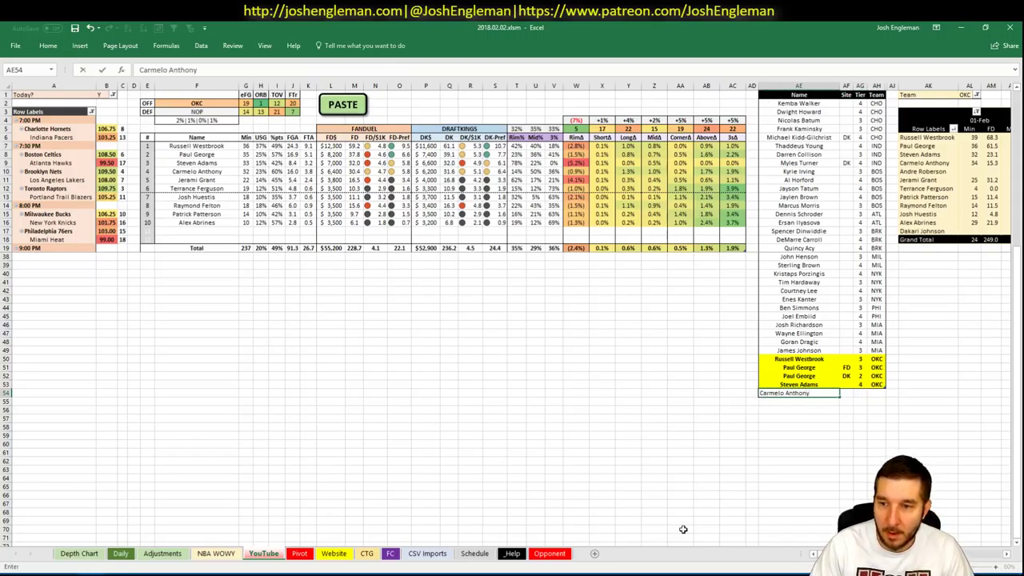
# - Finish the Carmelo Anthony entry in the player list and set the offensive team to NOP
pyautogui.press('Return')
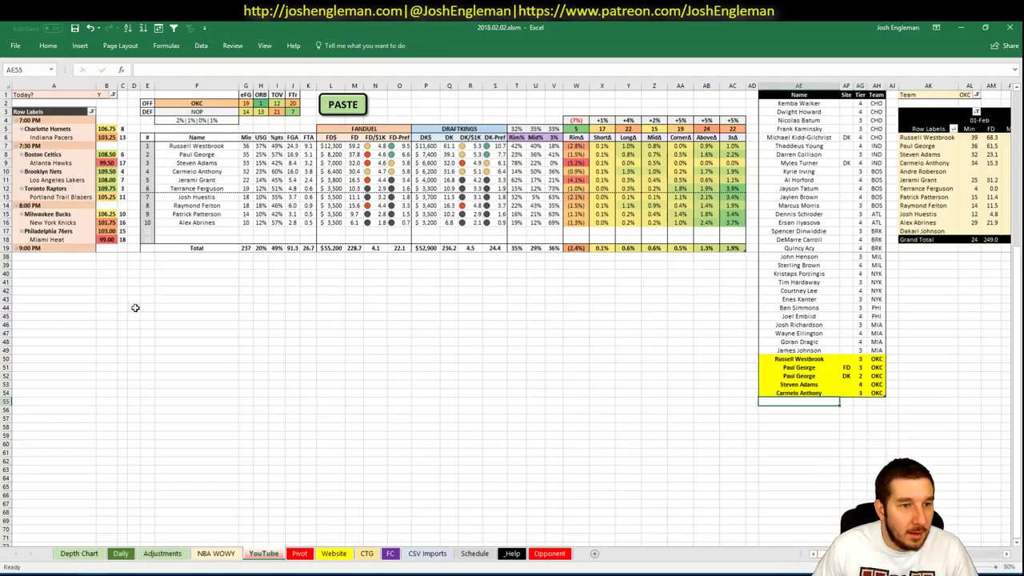
pyautogui.click(213, 104)
pyautogui.write('NOP')
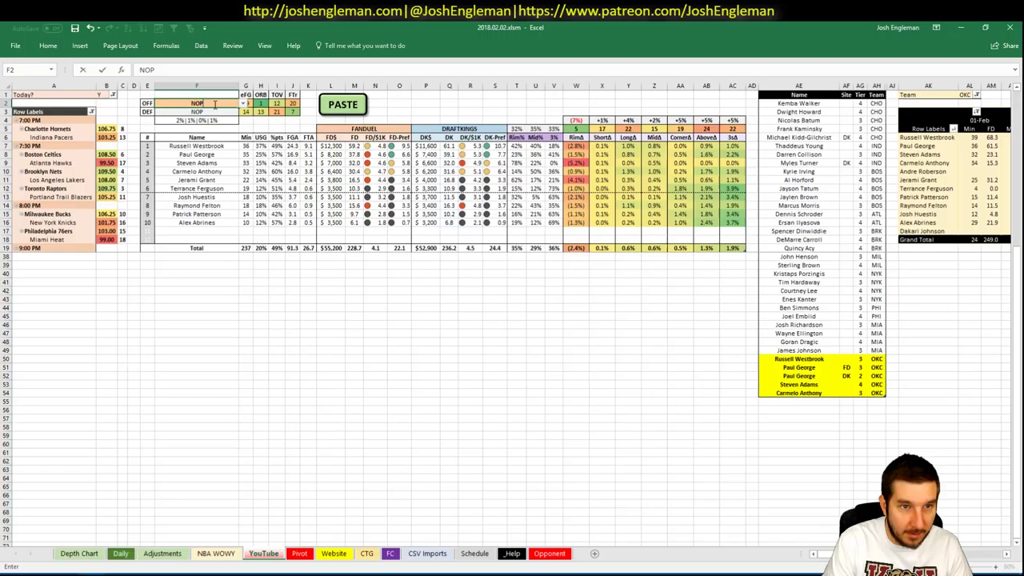
pyautogui.press('Return')
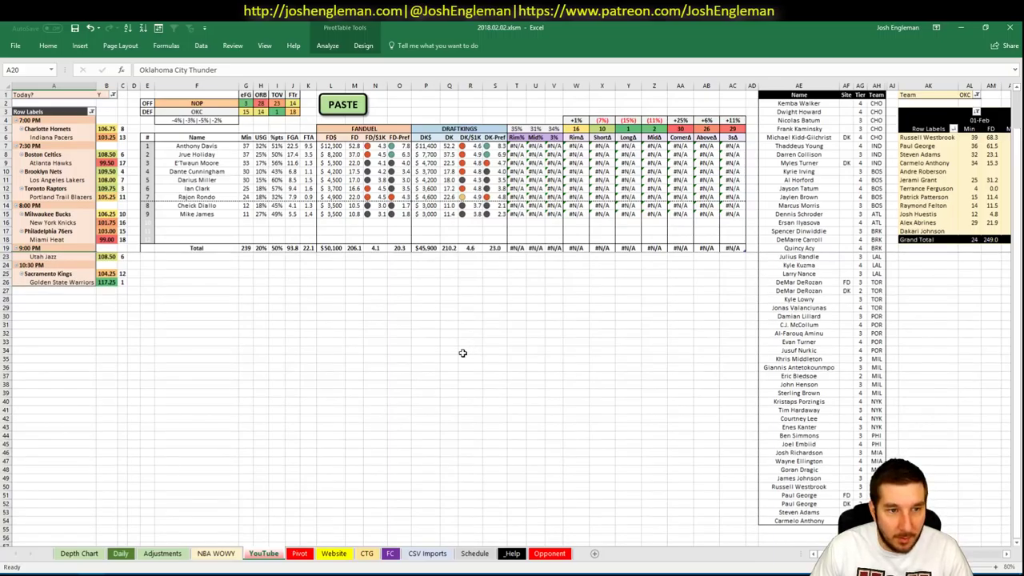
# - Switch to Cleaning the Glass in the browser and open the New Orleans Pelicans' Shooting: Frequency section
pyautogui.click(88, 574)
pyautogui.click(389, 26)
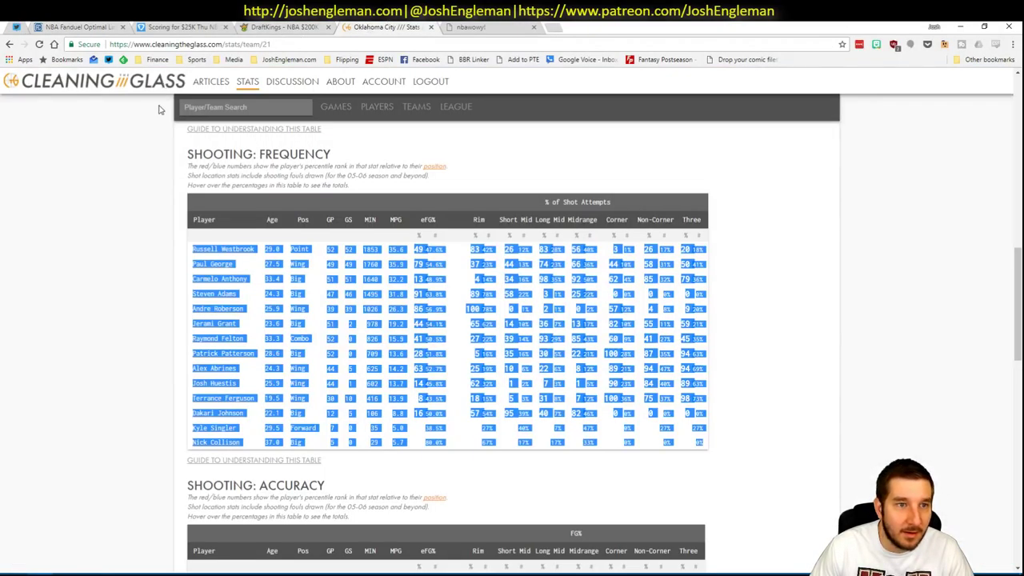
pyautogui.click(215, 110)
pyautogui.write('pelicans')
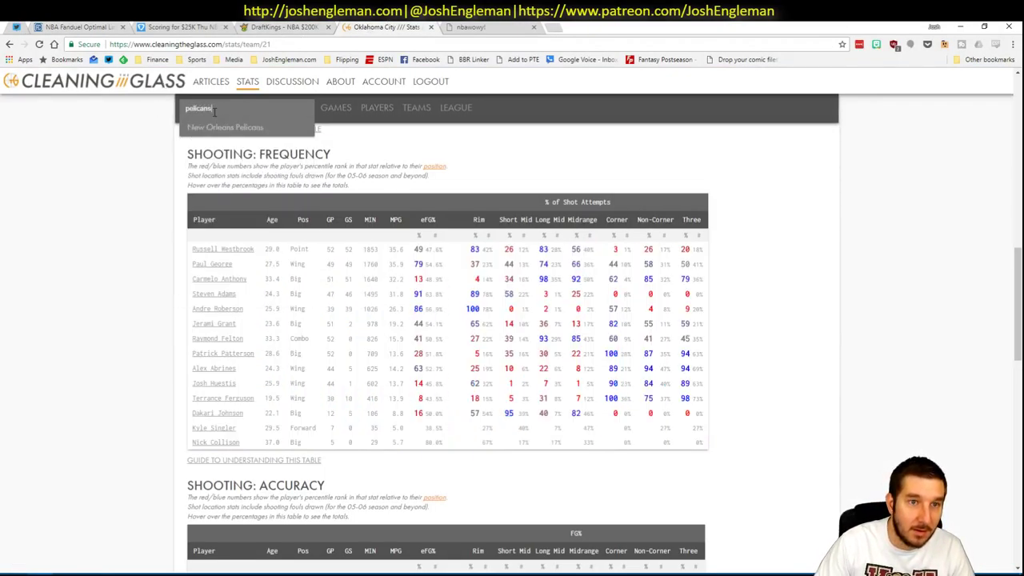
pyautogui.click(225, 127)
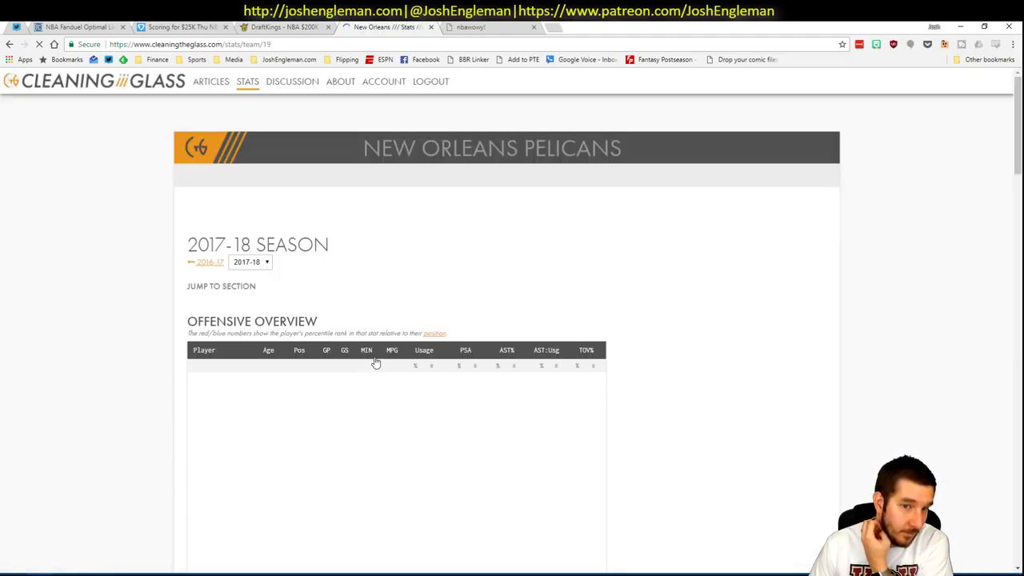
pyautogui.click(347, 300)
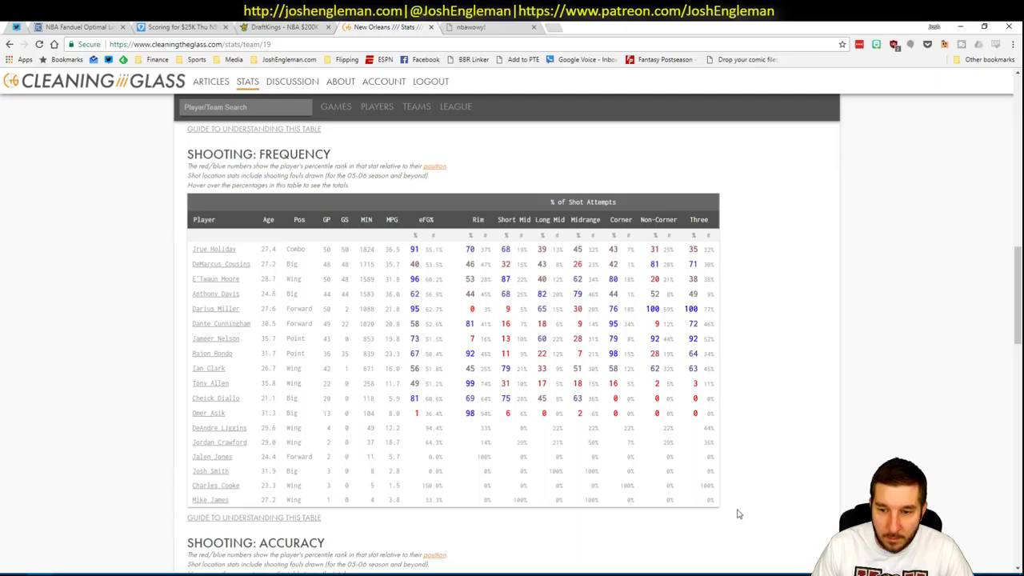
# - Copy all Pelicans player rows of the shooting frequency table and paste them into the Excel workbook with its paste macro
pyautogui.moveTo(716, 502); pyautogui.dragTo(196, 249)
pyautogui.hotkey('ctrl', 'c')
pyautogui.hotkey('alt', 'Tab')
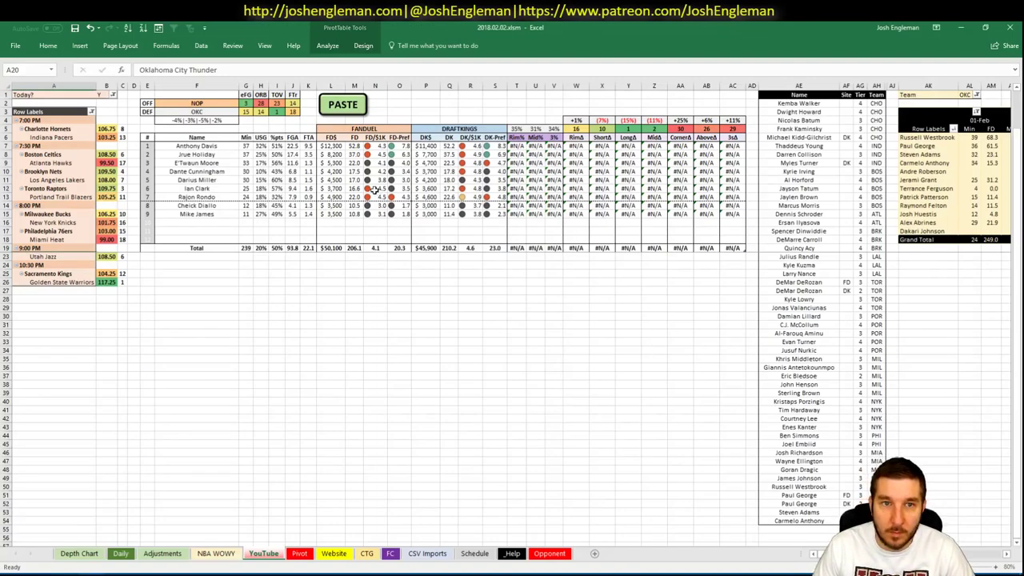
pyautogui.click(339, 106)
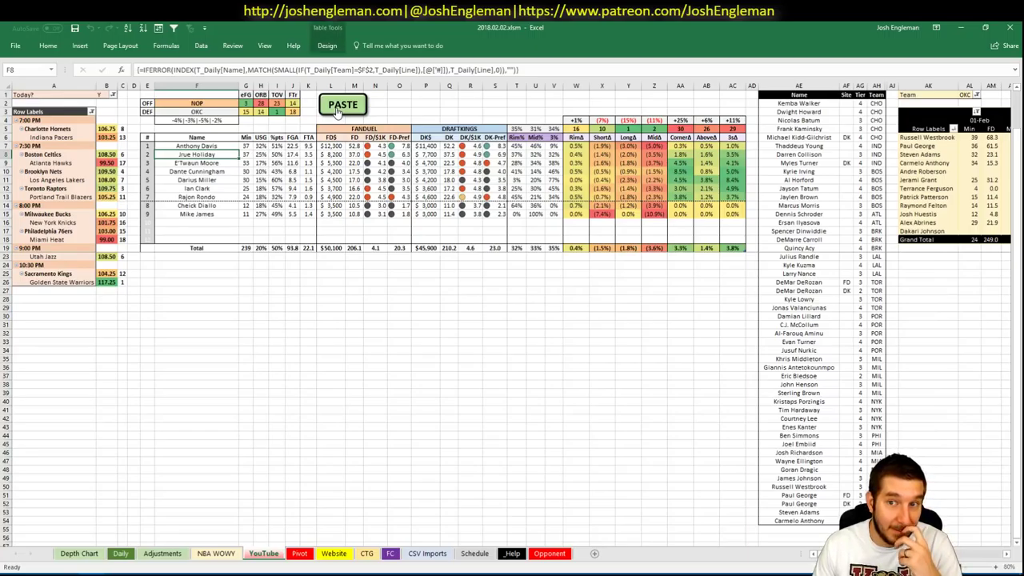
# - Filter the recent-games pivot table by team NOP
pyautogui.click(658, 307)
pyautogui.click(679, 296)
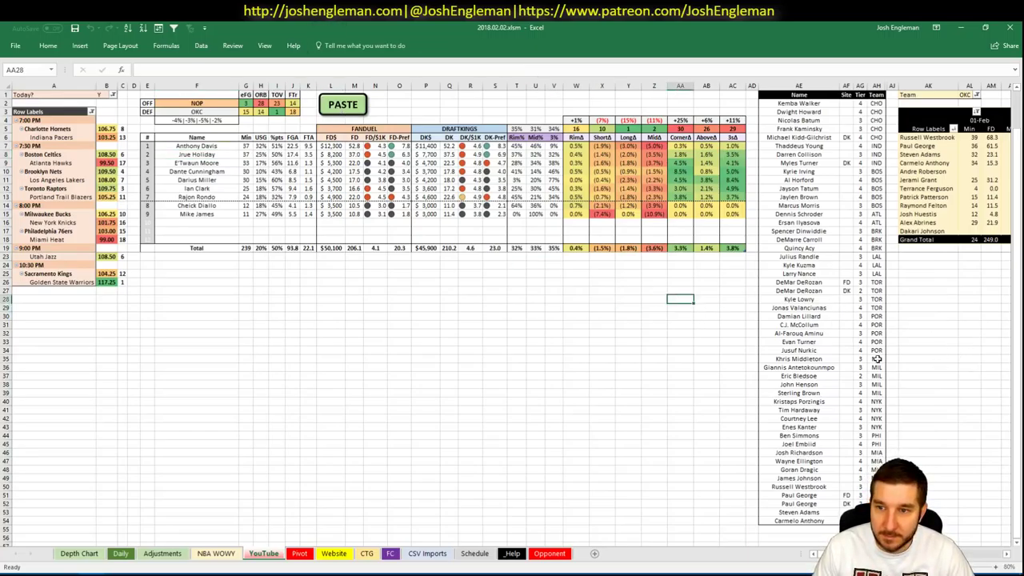
pyautogui.click(574, 417)
pyautogui.scroll(-10, 745, 398)
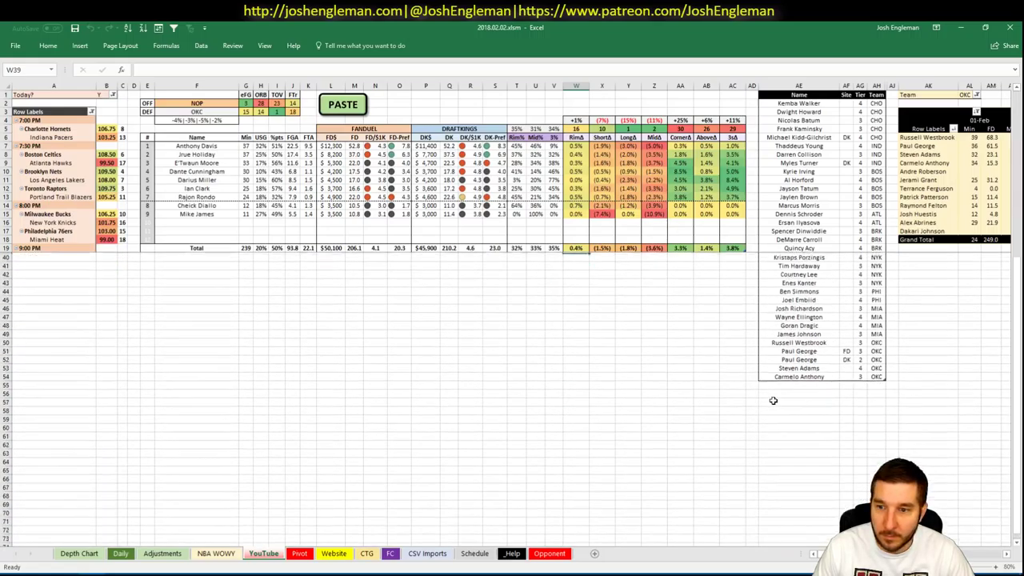
pyautogui.click(965, 95)
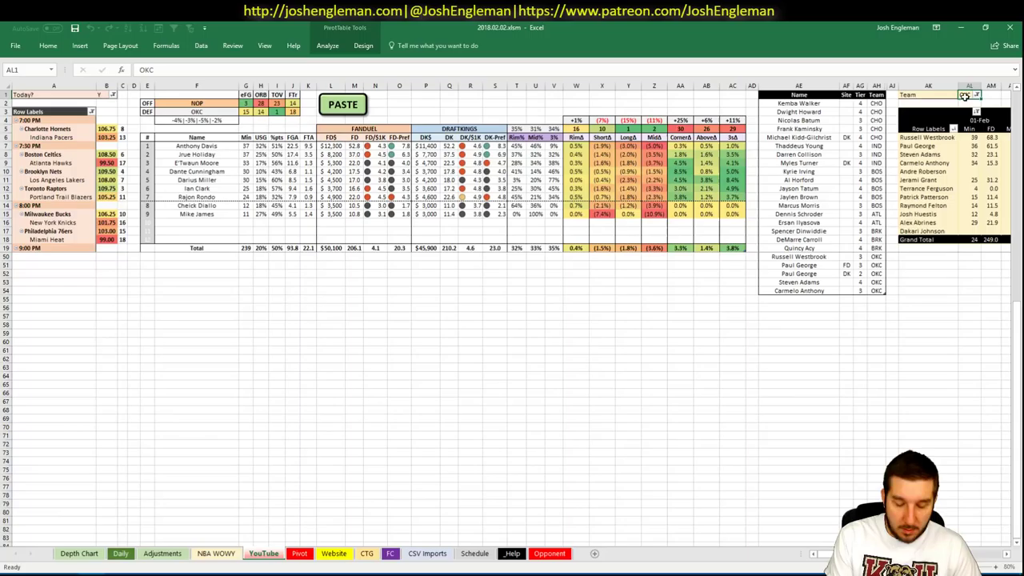
pyautogui.write('NOP')
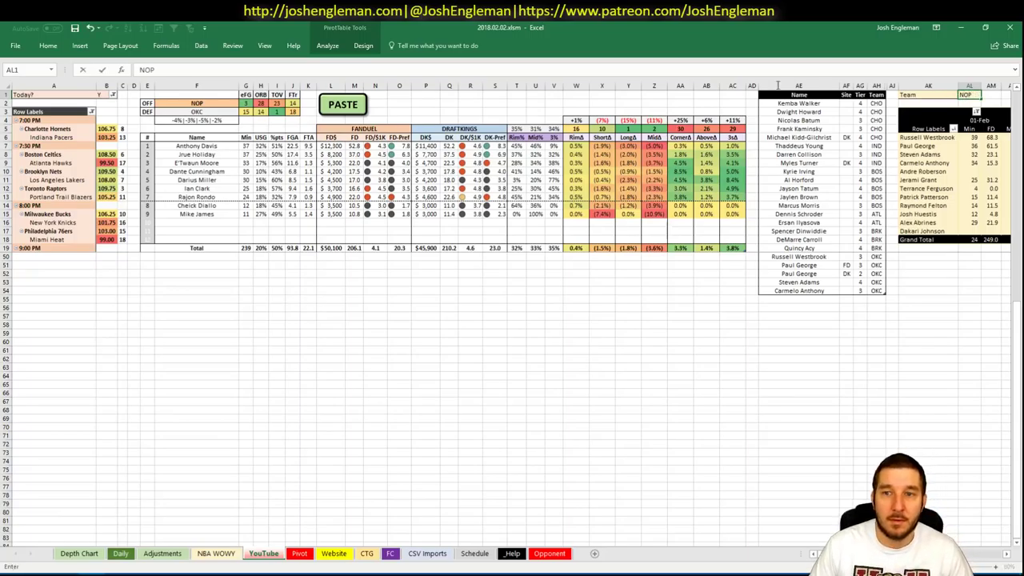
pyautogui.click(477, 322)
pyautogui.click(486, 358)
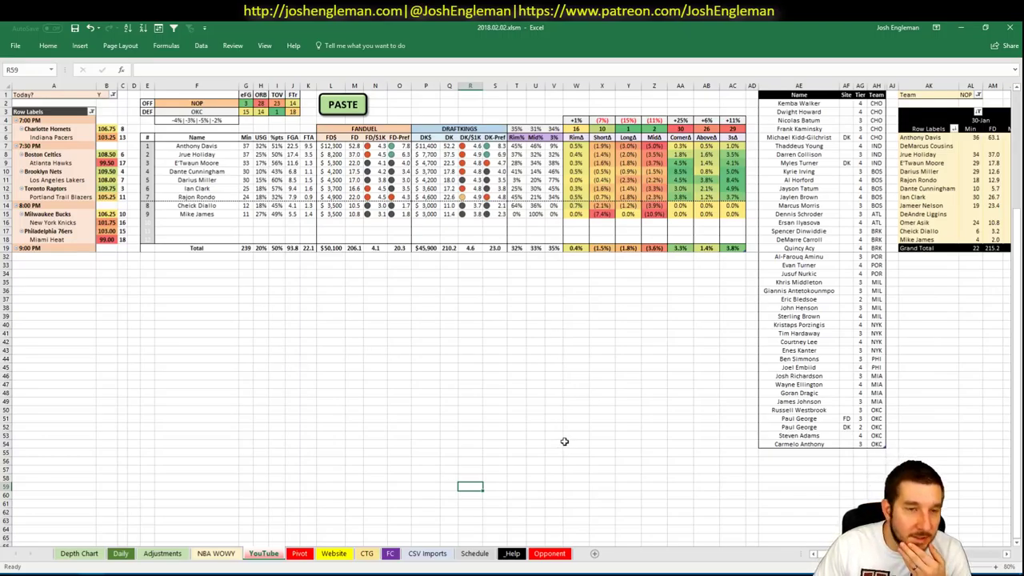
# - Add Anthony Davis to the end of the player list with tier 3
pyautogui.click(832, 454)
pyautogui.write('Anthony Davi')
pyautogui.press('Tab')
pyautogui.press('Tab')
pyautogui.write('3')
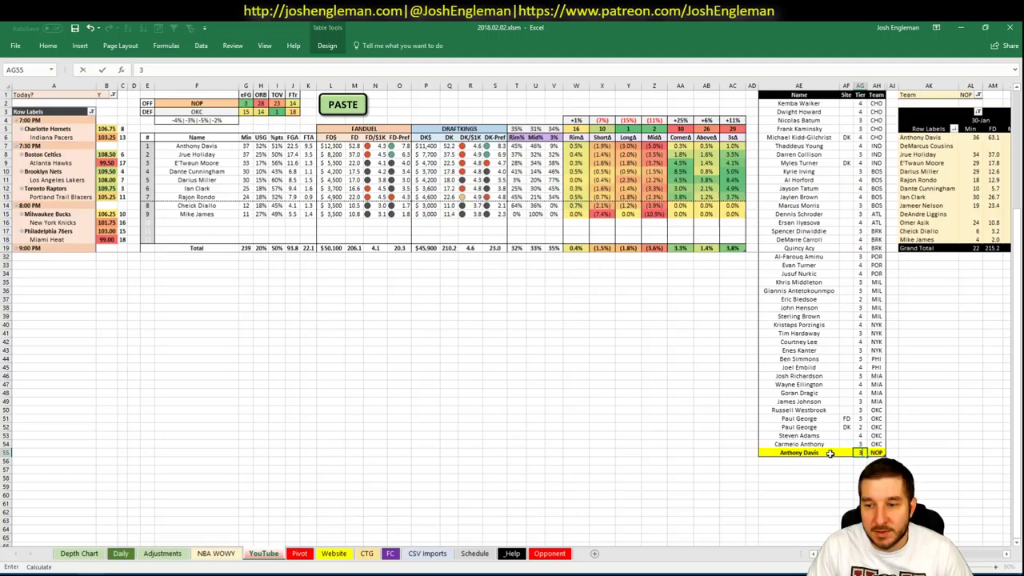
pyautogui.press('Return')
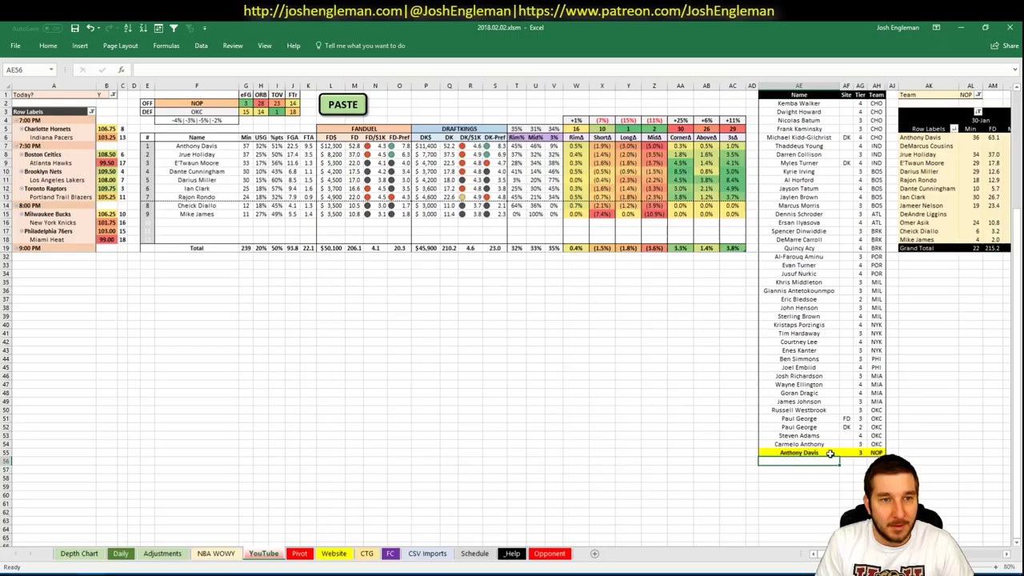
# - Add Jrue Holiday below Anthony Davis in the player list with tier 3 and no site
pyautogui.write('Jrue Holiday')
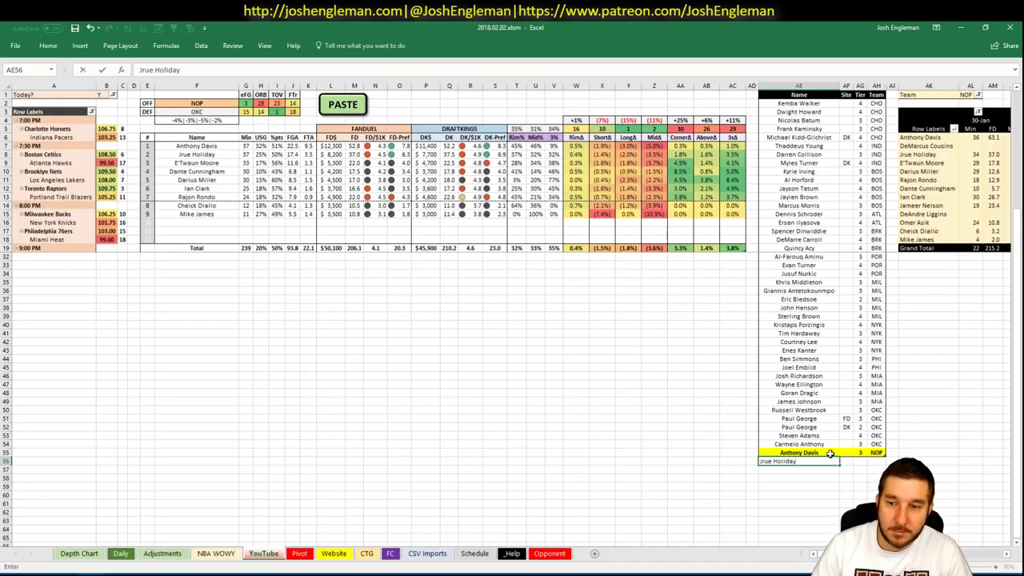
pyautogui.press('Tab')
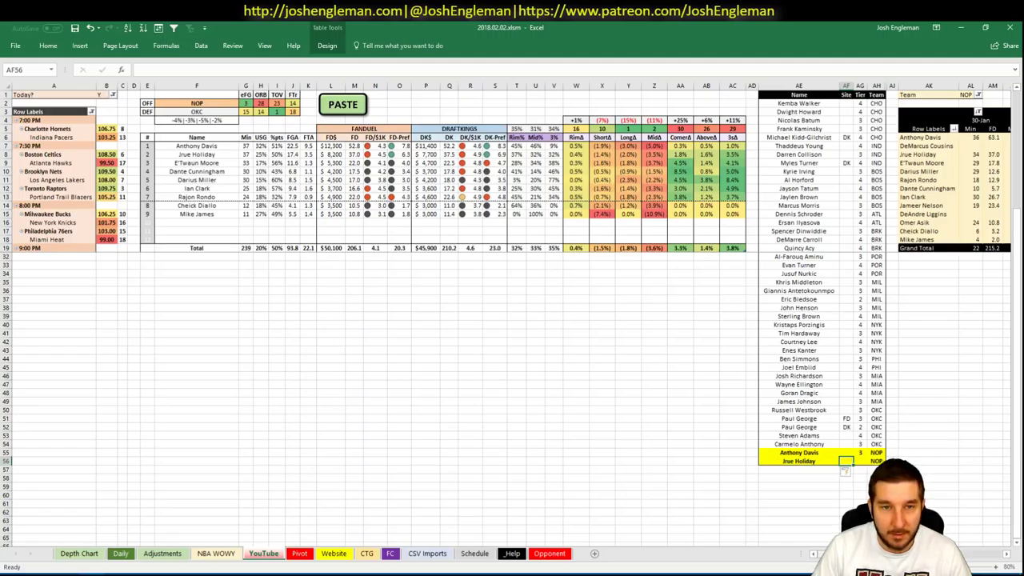
pyautogui.hscroll(5, 512, 320)
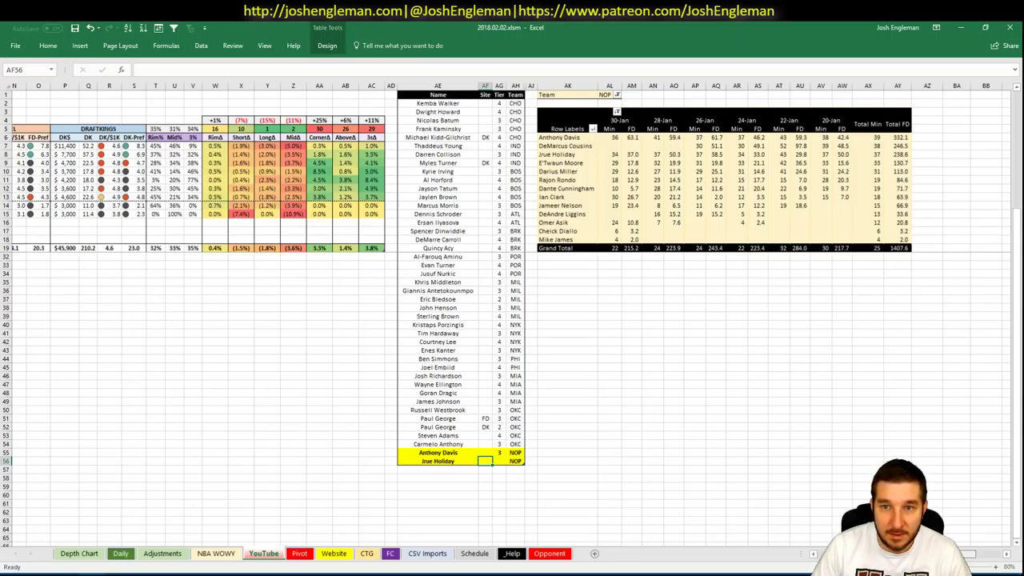
pyautogui.hscroll(-5, 764, 532)
pyautogui.click(865, 461)
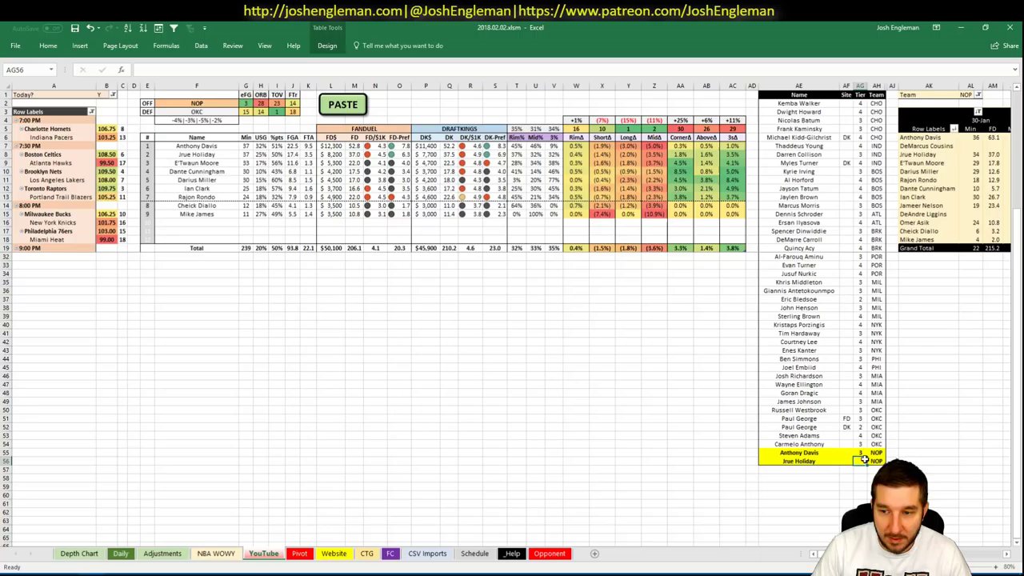
pyautogui.press('Right')
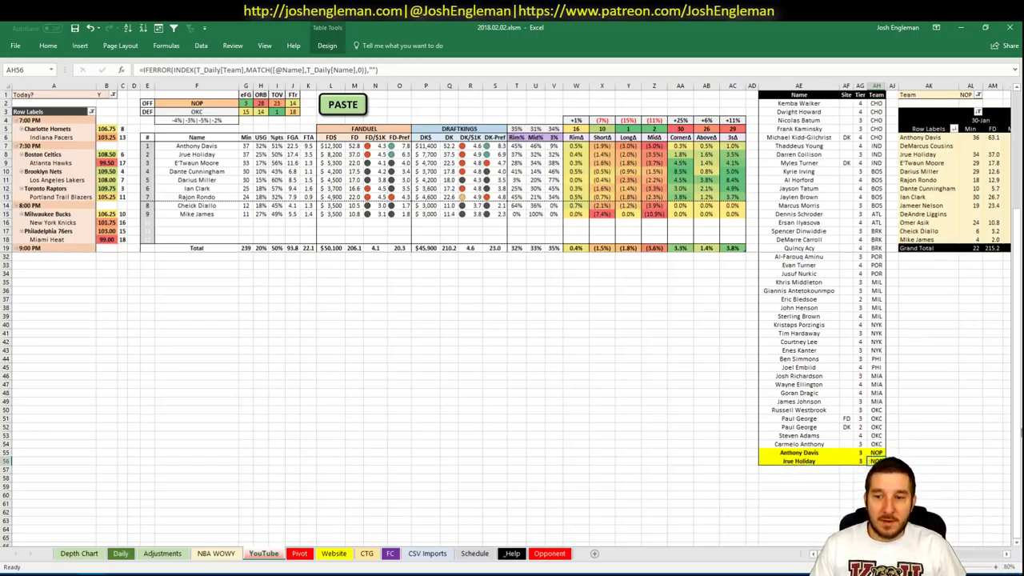
# - Add E'Twaun Moore below Jrue Holiday in the player list with site DK and tier 3
pyautogui.click(860, 470)
pyautogui.press('Left')
pyautogui.press('Left')
pyautogui.write('E')
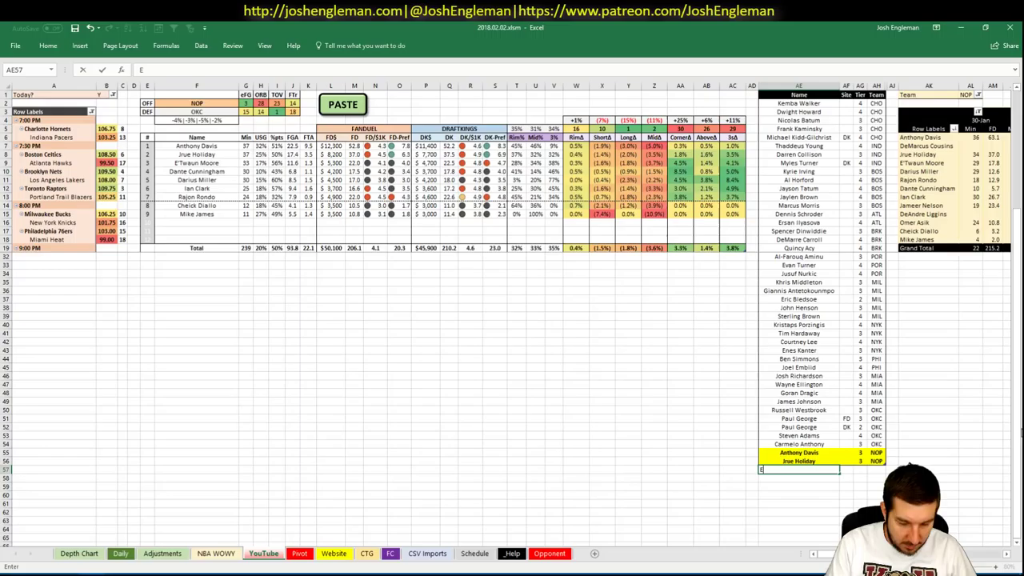
pyautogui.write("'Twa")
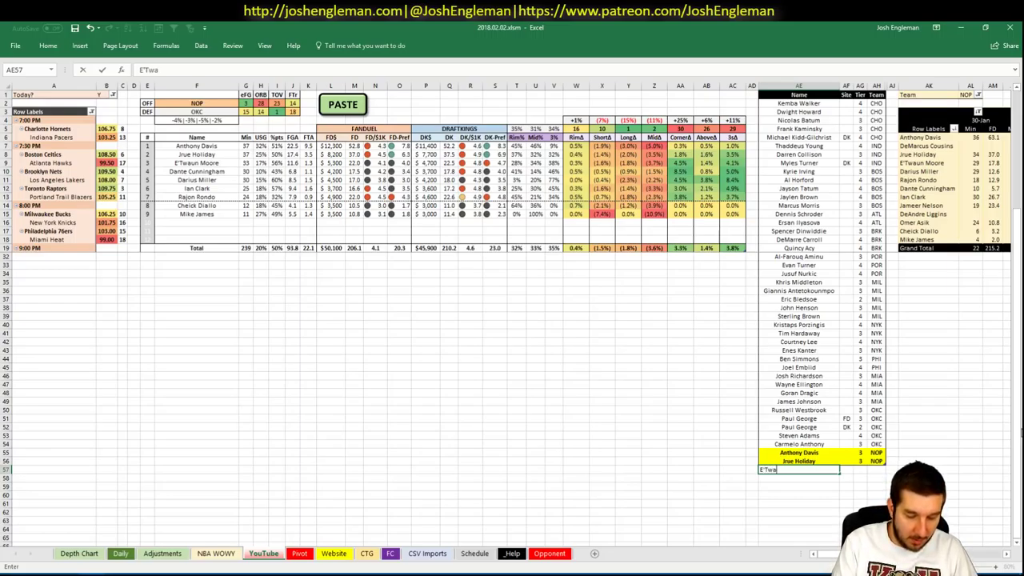
pyautogui.write('un Moore')
pyautogui.press('Tab')
pyautogui.write('DK')
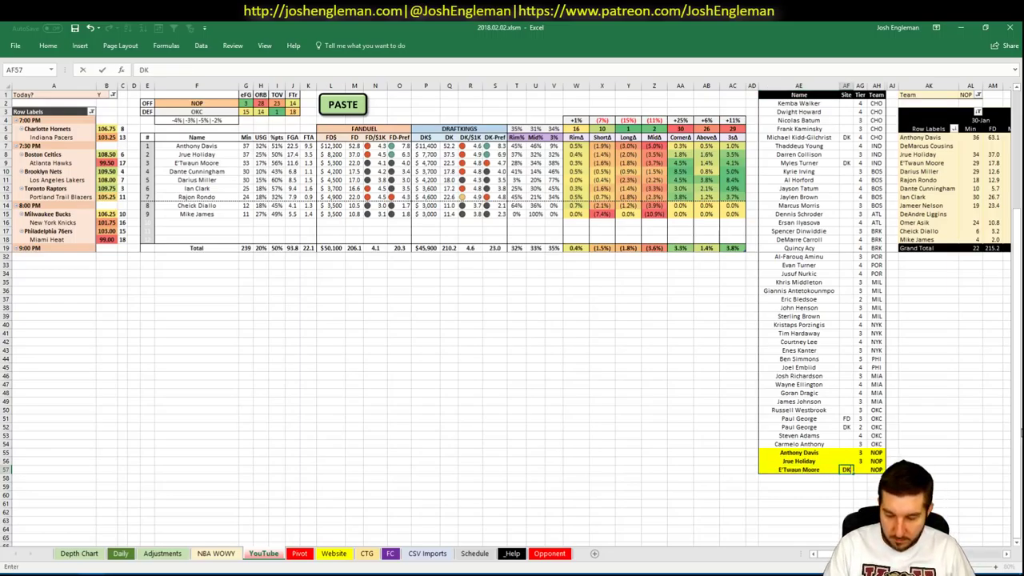
pyautogui.press('Return')
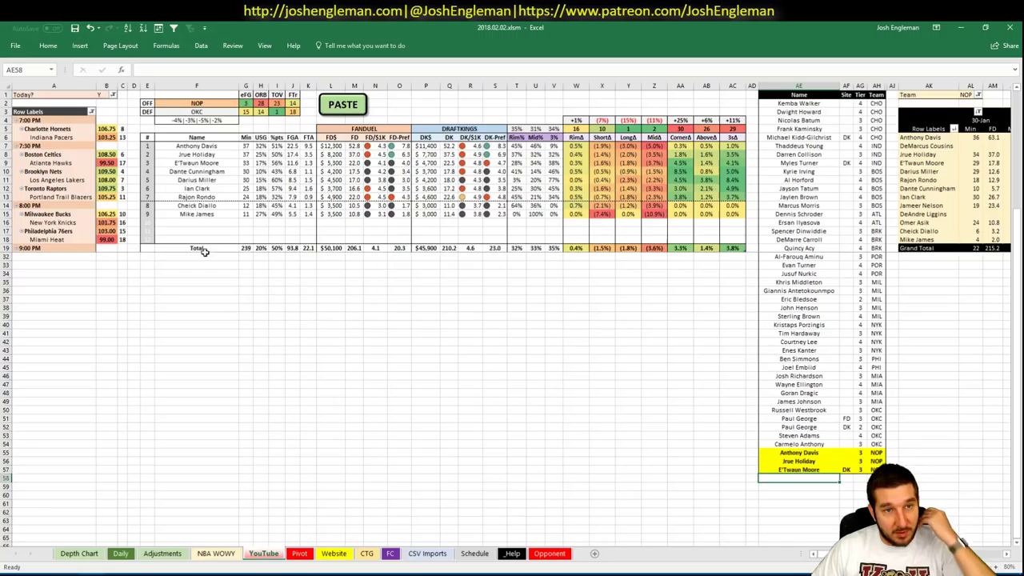
# - Set the offensive team of the matchup table to PHO
pyautogui.click(222, 302)
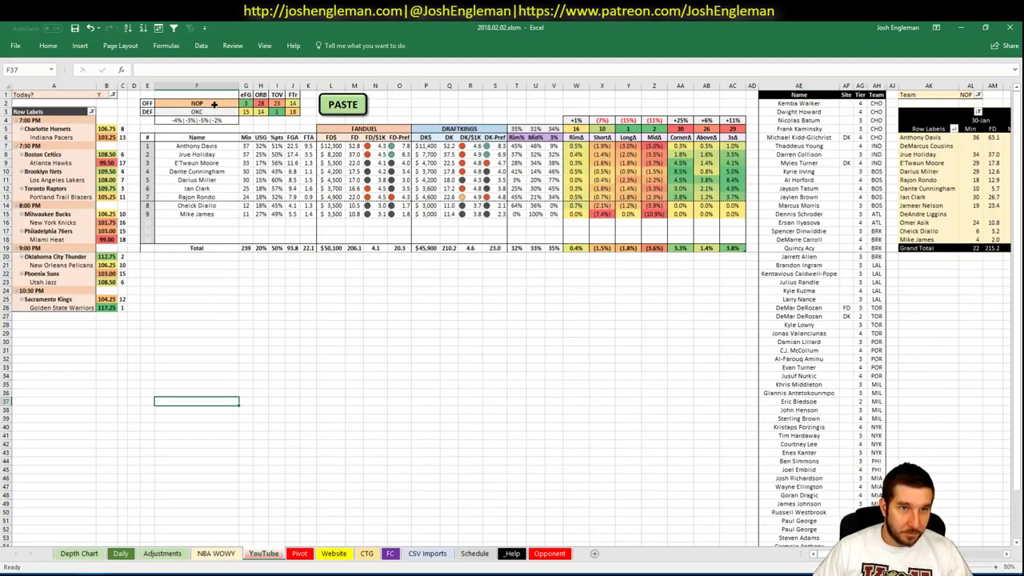
pyautogui.click(214, 104)
pyautogui.write('P')
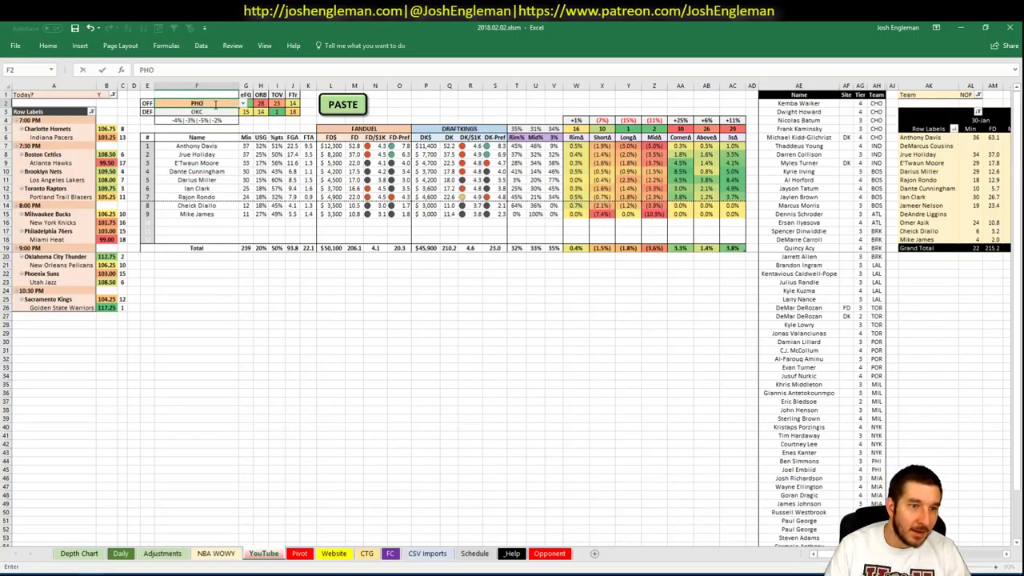
pyautogui.write('HO')
pyautogui.press('Return')
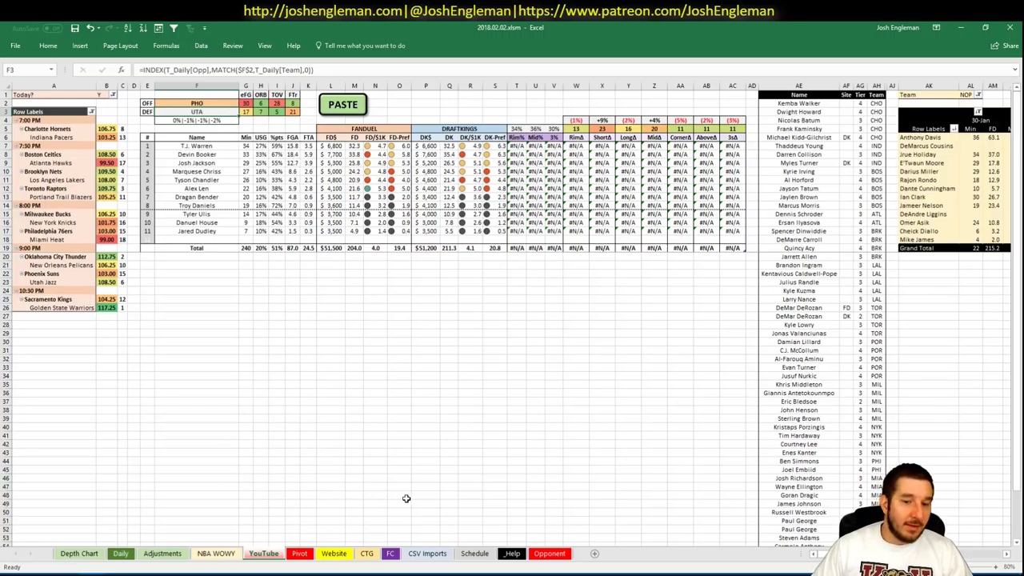
# - Check the last player rows on the CTG sheet, then return to the YouTube sheet
pyautogui.click(367, 553)
pyautogui.scroll(-20, 372, 334)
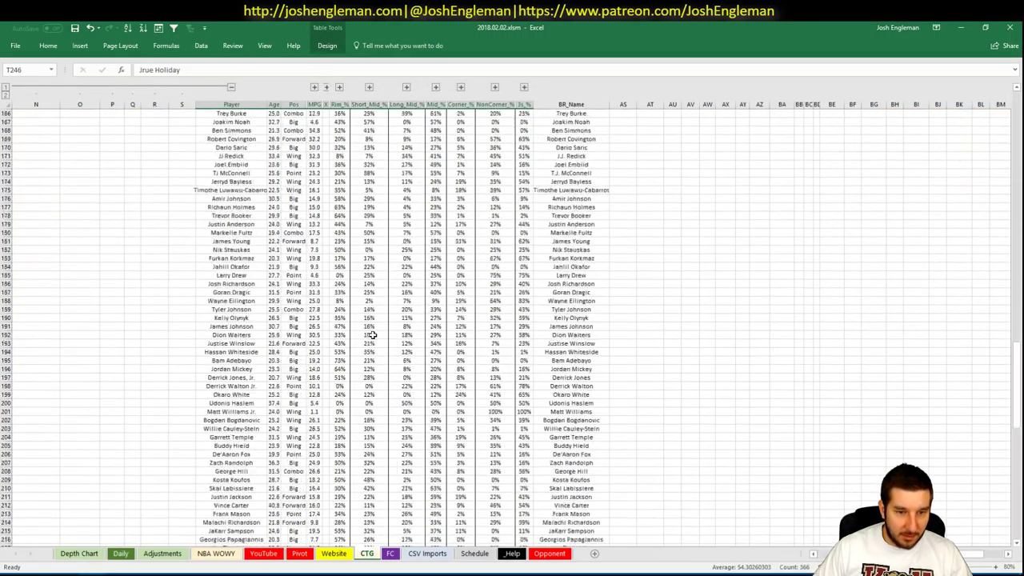
pyautogui.scroll(-2, 371, 334)
pyautogui.click(340, 421)
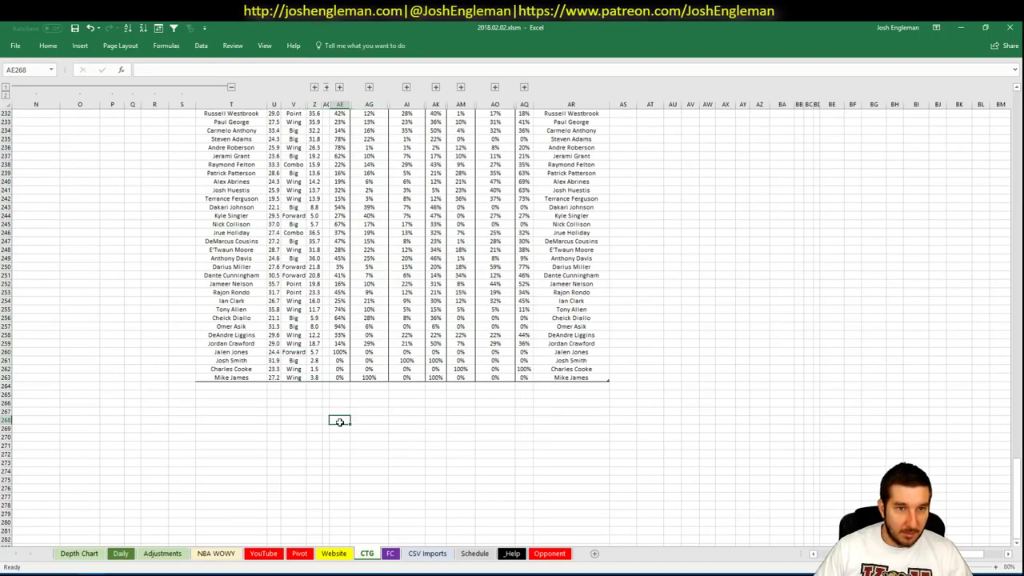
pyautogui.hotkey('ctrl', 'Home')
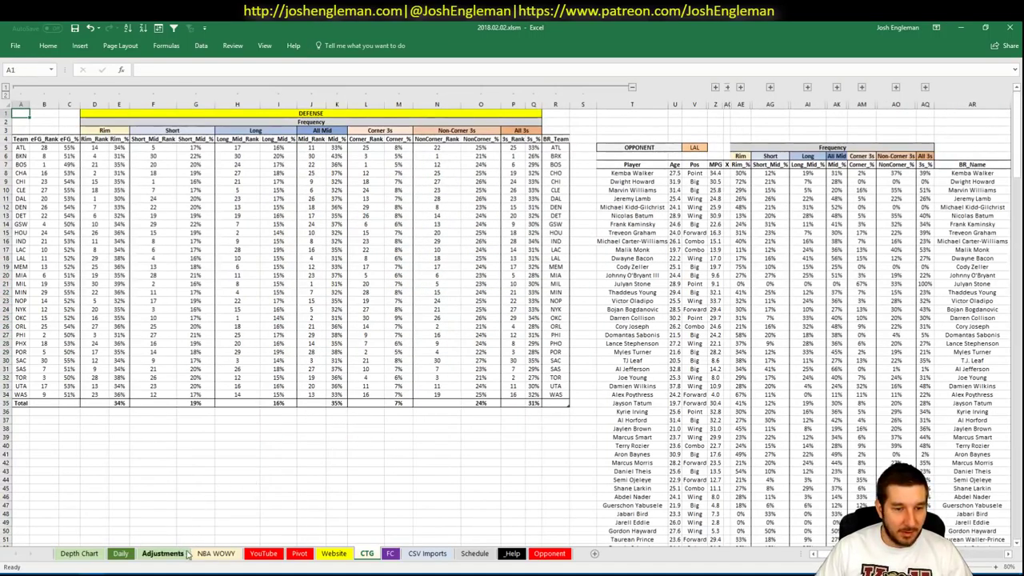
pyautogui.click(260, 555)
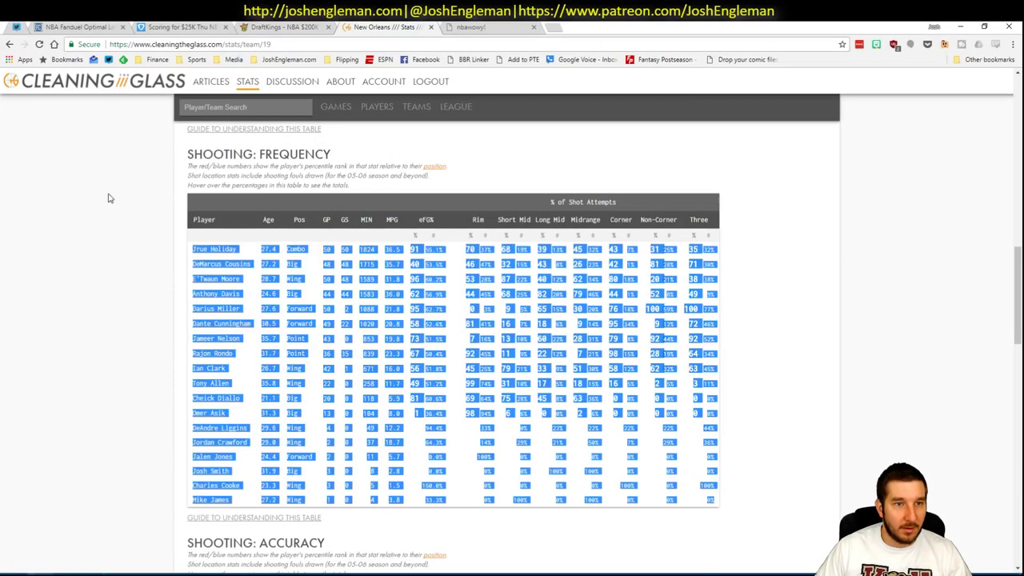
# - Find the Phoenix Suns on Cleaning the Glass and select all player rows of their Shooting: Frequency table
pyautogui.click(47, 568)
pyautogui.click(206, 106)
pyautogui.write('phoe')
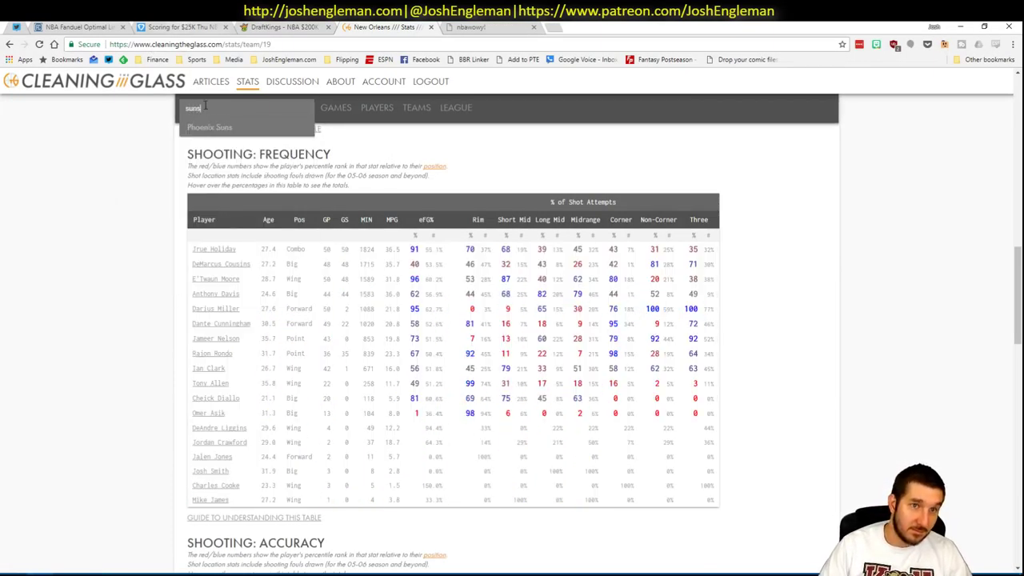
pyautogui.press('Return')
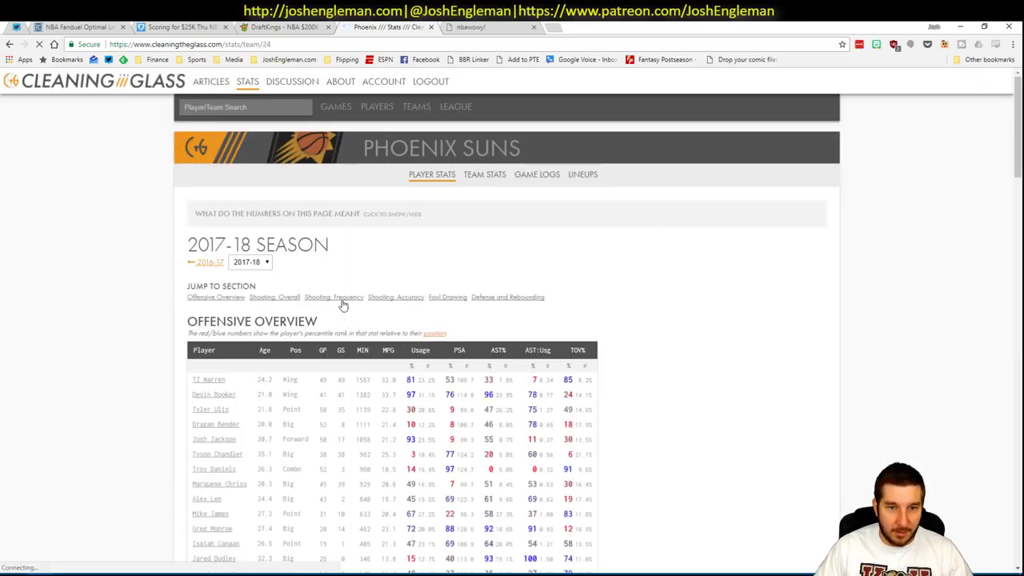
pyautogui.click(341, 297)
pyautogui.moveTo(711, 490); pyautogui.dragTo(193, 256)
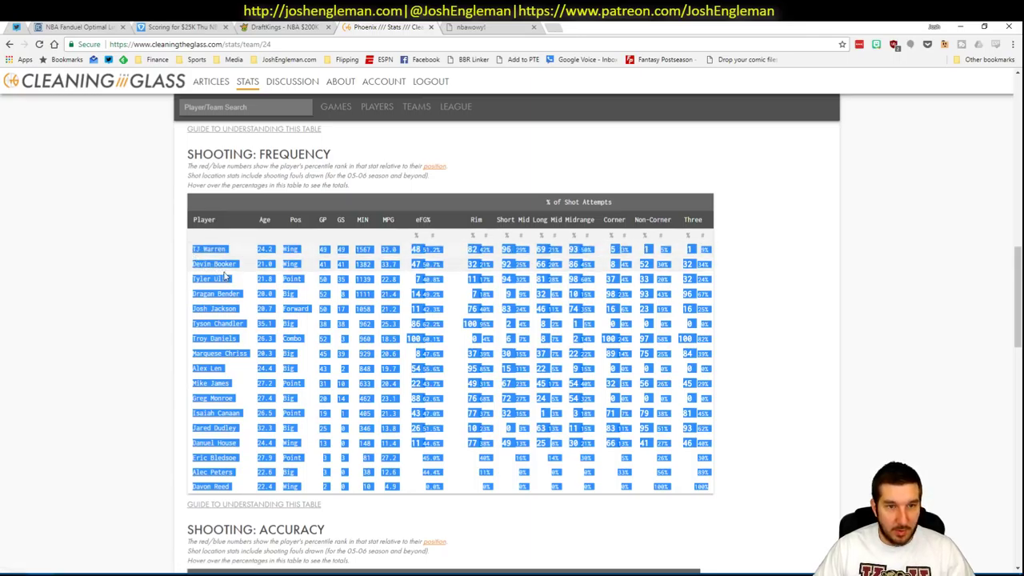
# - Copy the selected Phoenix Shooting: Frequency rows and import them into the workbook's YouTube sheet
pyautogui.hotkey('ctrl', 'c')
pyautogui.hotkey('alt', 'Tab')
pyautogui.click(352, 106)
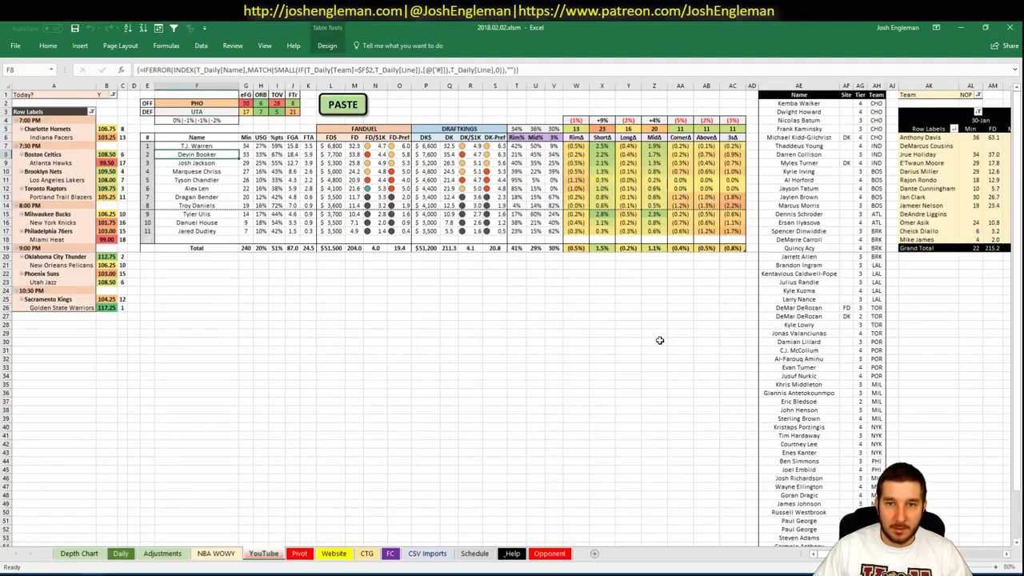
# - Filter the recent-games pivot table by team PHO and review the Suns' minutes and FD points
pyautogui.click(967, 94)
pyautogui.write('PHO')
pyautogui.press('Return')
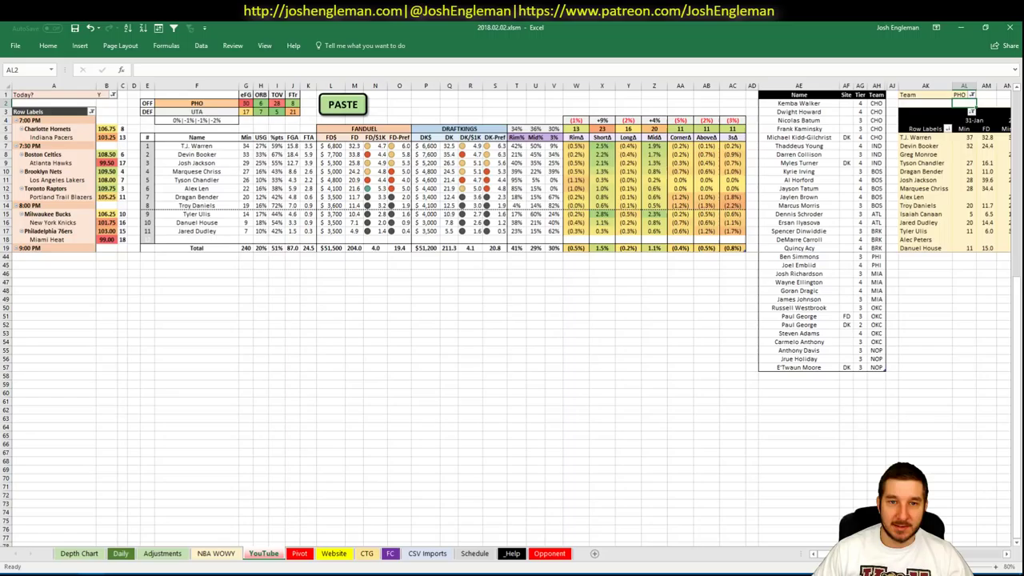
pyautogui.hscroll(10, 976, 562)
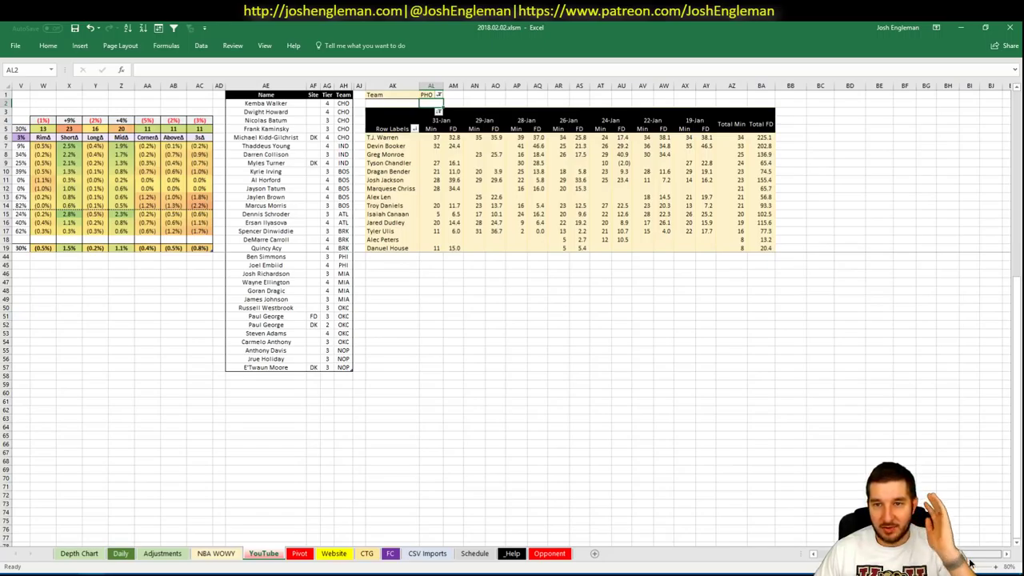
pyautogui.hscroll(-10, 971, 563)
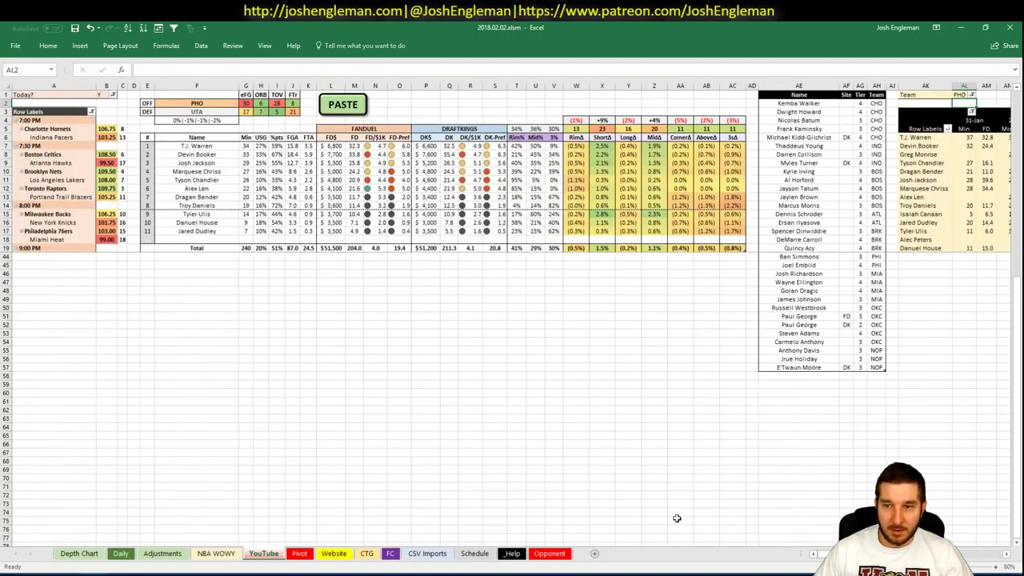
# - Add T.J. Warren below E'Twaun Moore in the player list with tier 3
pyautogui.click(793, 377)
pyautogui.write('T.J')
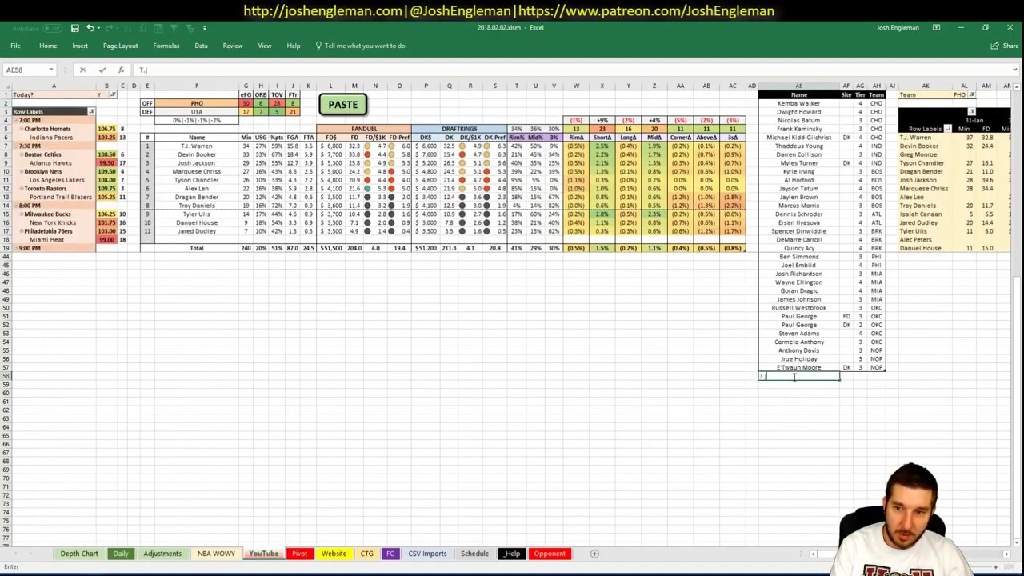
pyautogui.write('. Warren')
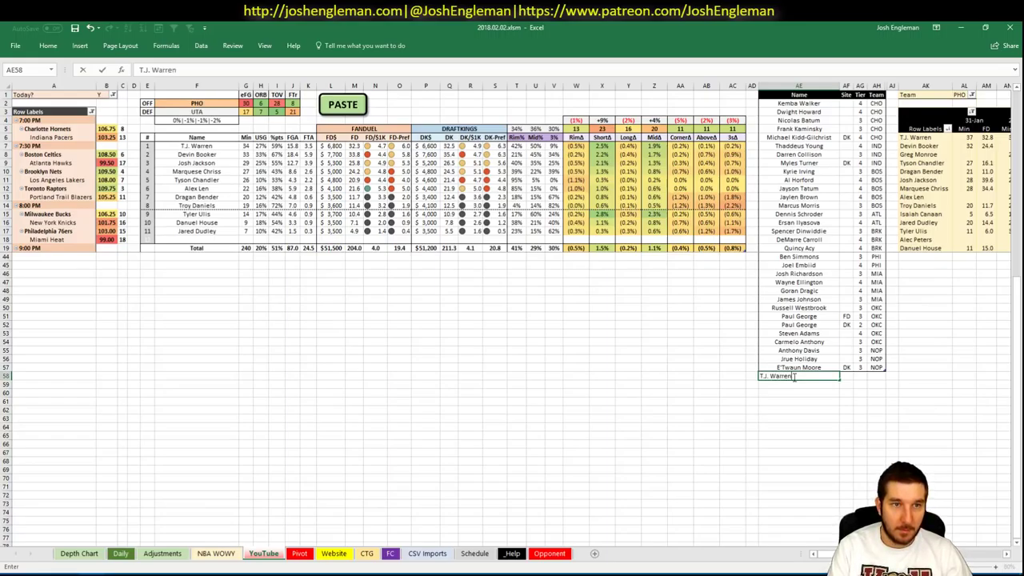
pyautogui.press('Return')
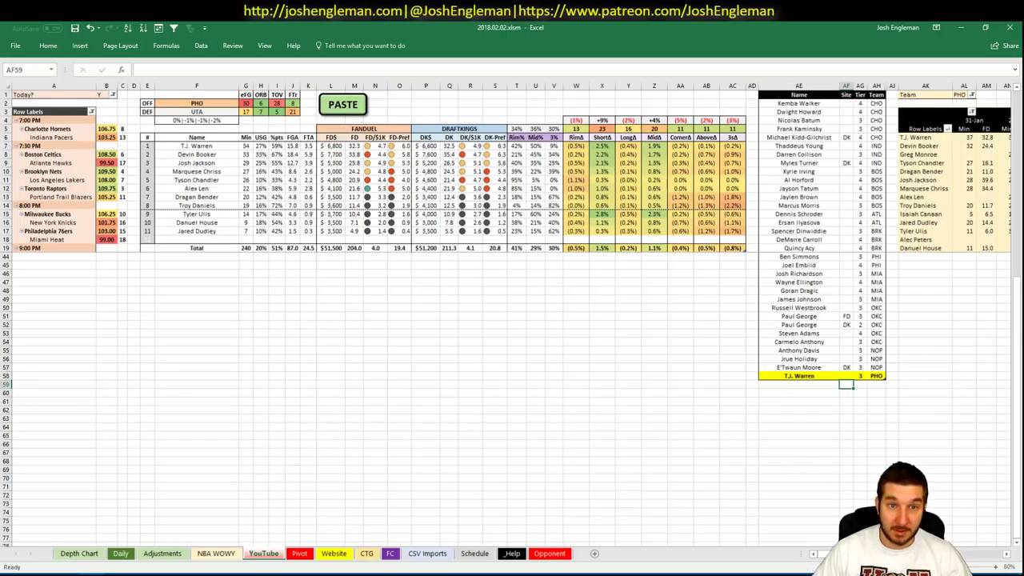
# - Check the Suns' recent game log and add Devin Booker below T.J. Warren with tier 3
pyautogui.hscroll(6, 512, 320)
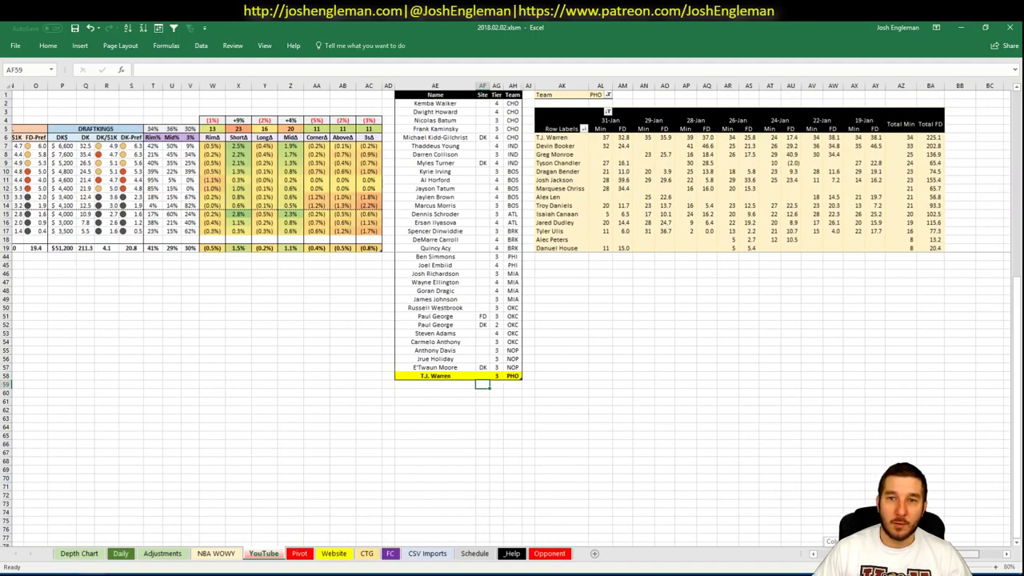
pyautogui.hscroll(3, 512, 320)
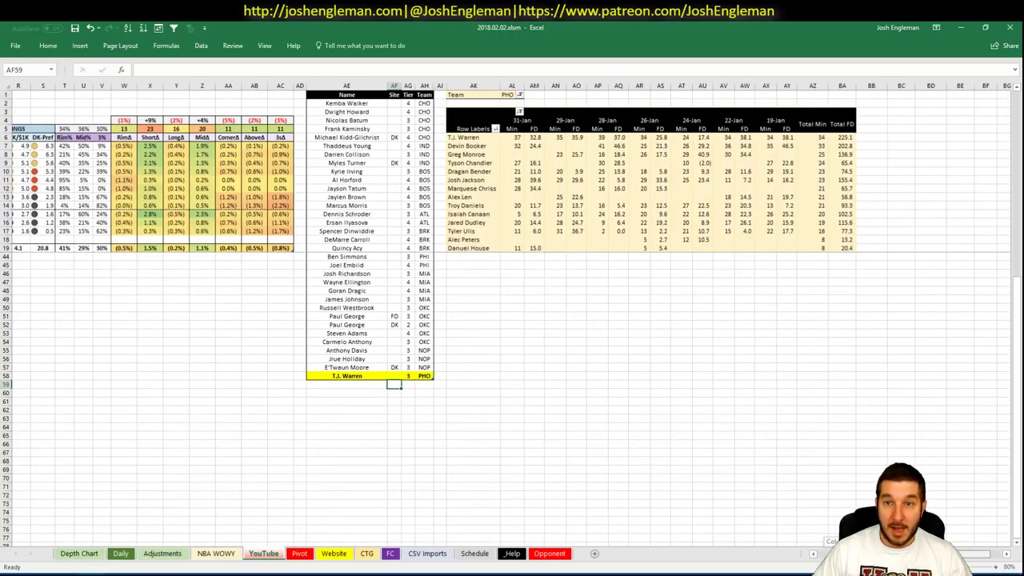
pyautogui.hscroll(-6, 670, 531)
pyautogui.press('Left')
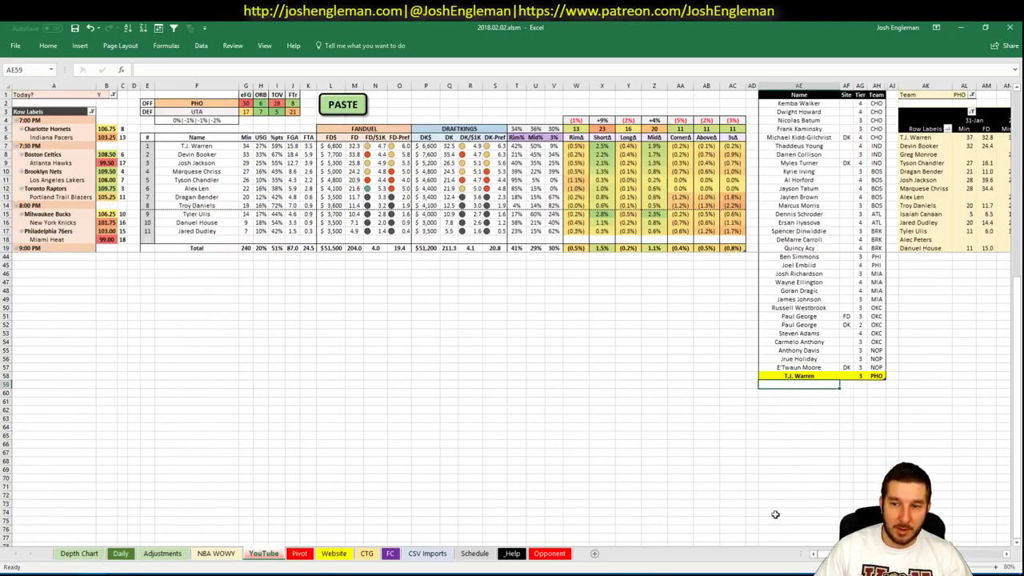
pyautogui.write('Devin Book')
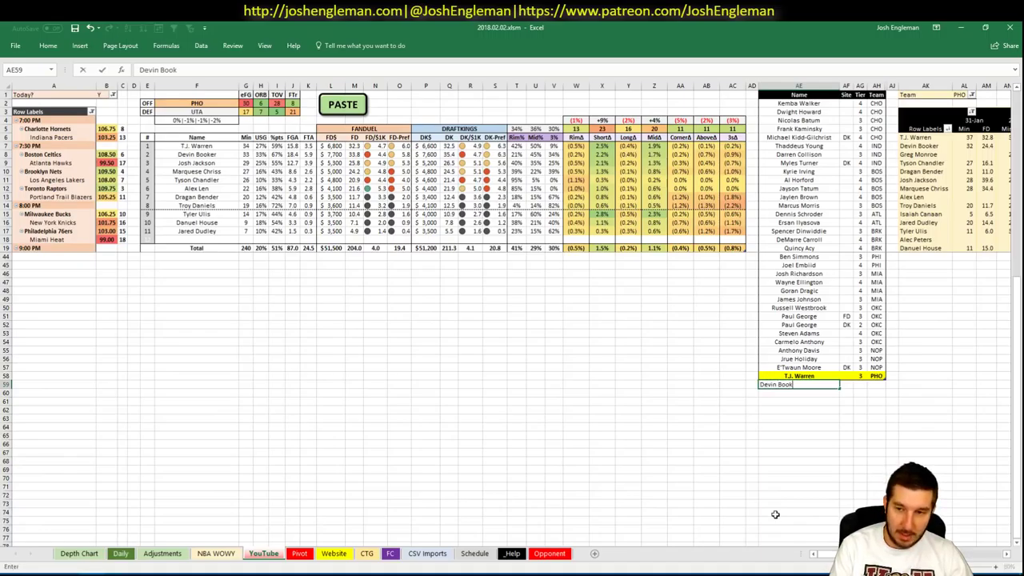
pyautogui.write('er')
pyautogui.press('Return')
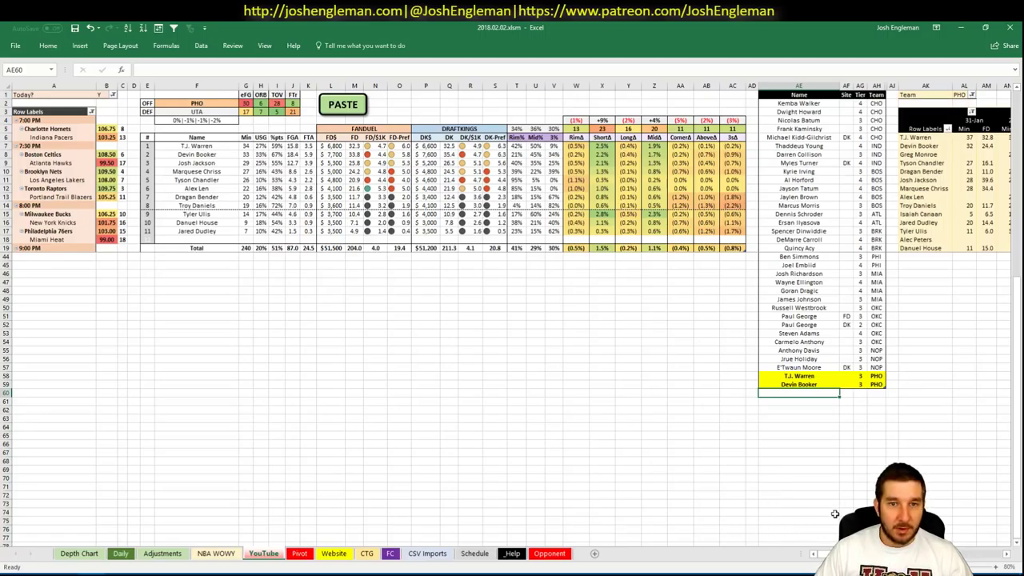
# - Review the recent Suns games again and add Josh Jackson below Devin Booker with tier 3
pyautogui.hscroll(10, 513, 320)
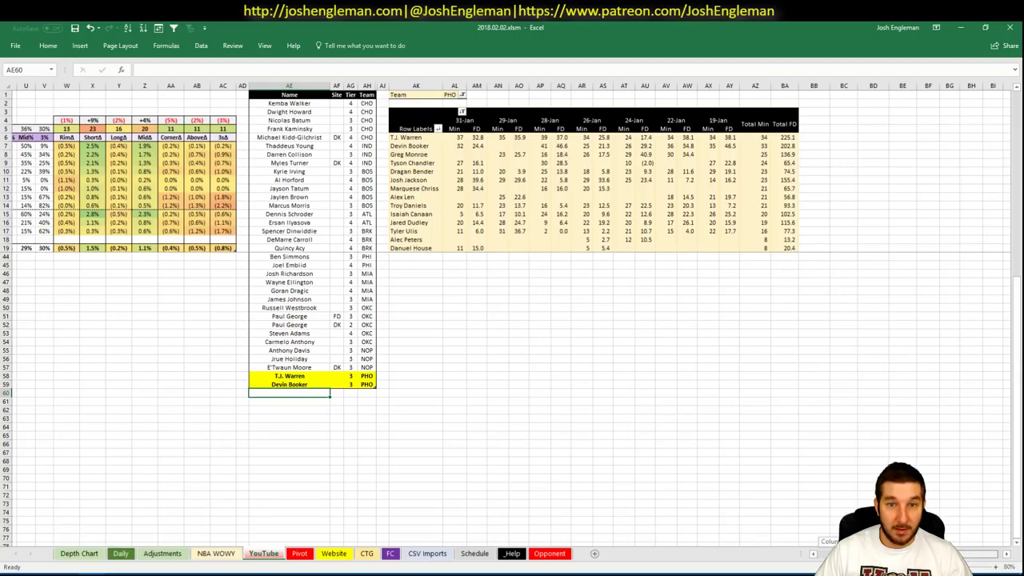
pyautogui.hscroll(-1, 513, 320)
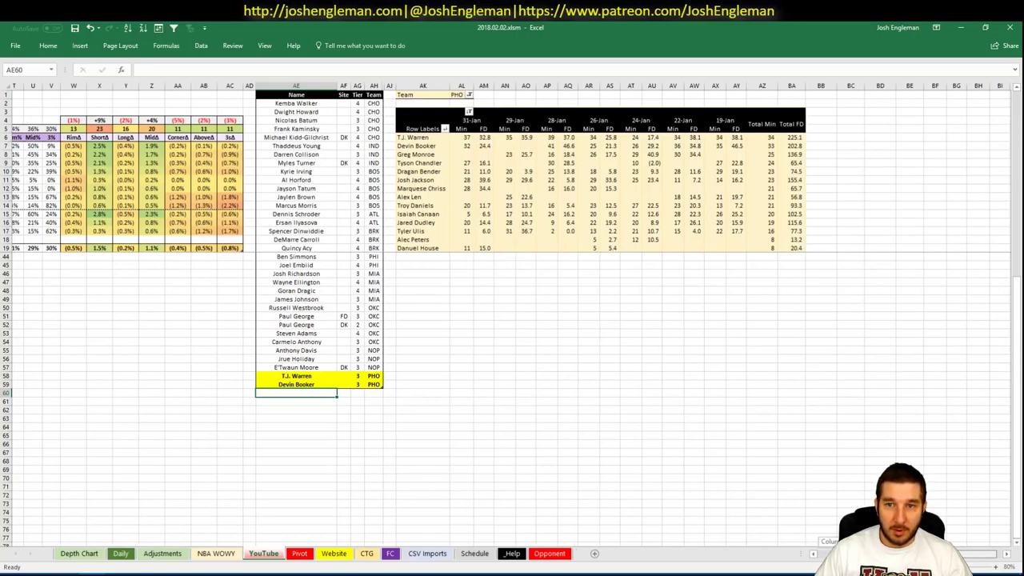
pyautogui.hscroll(-10, 831, 430)
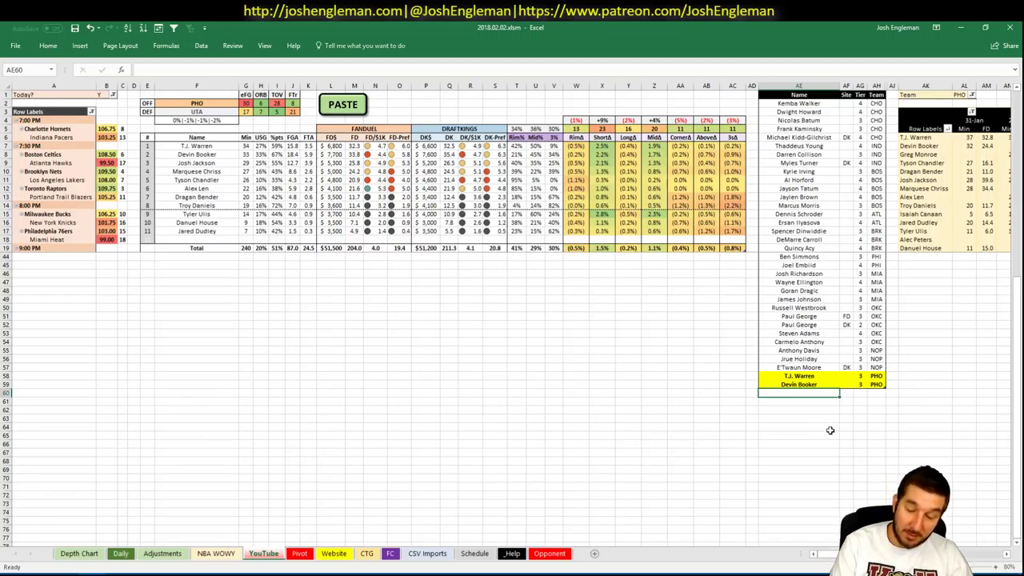
pyautogui.write('Josh Jackson')
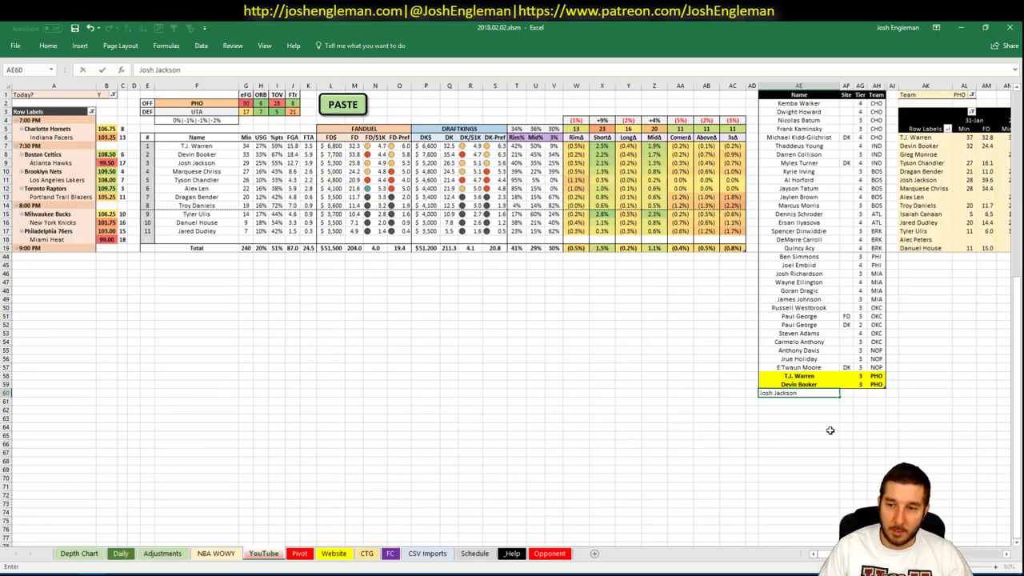
pyautogui.press('Return')
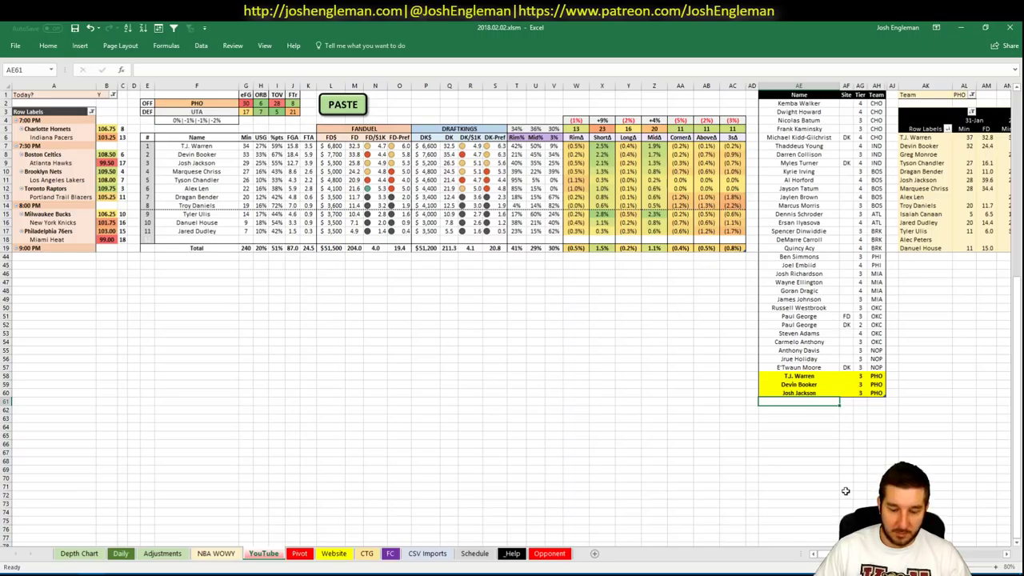
# - Add Marquese Chriss below Josh Jackson in the player list with tier 3
pyautogui.write('Marq')
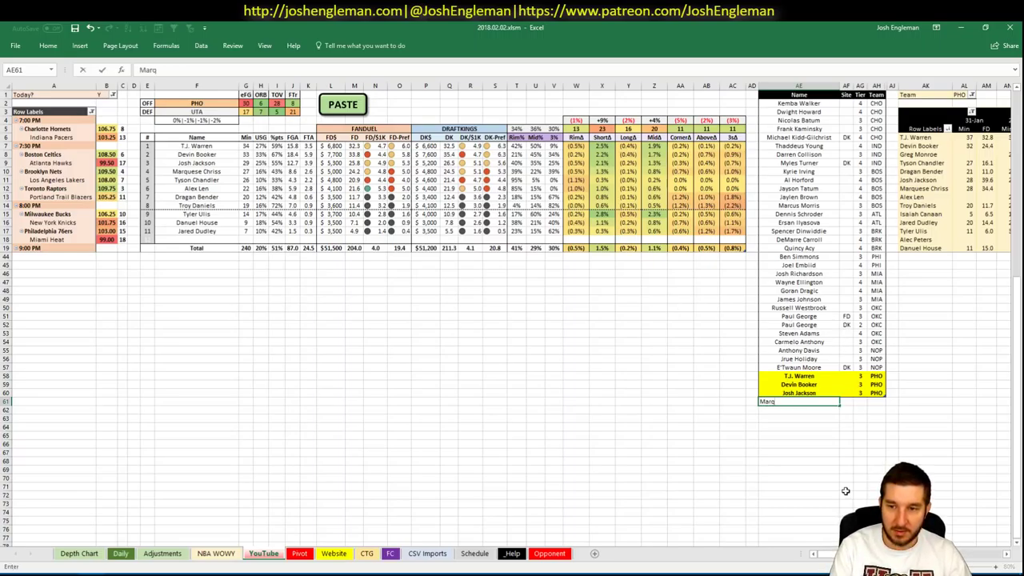
pyautogui.write('uese Chriss')
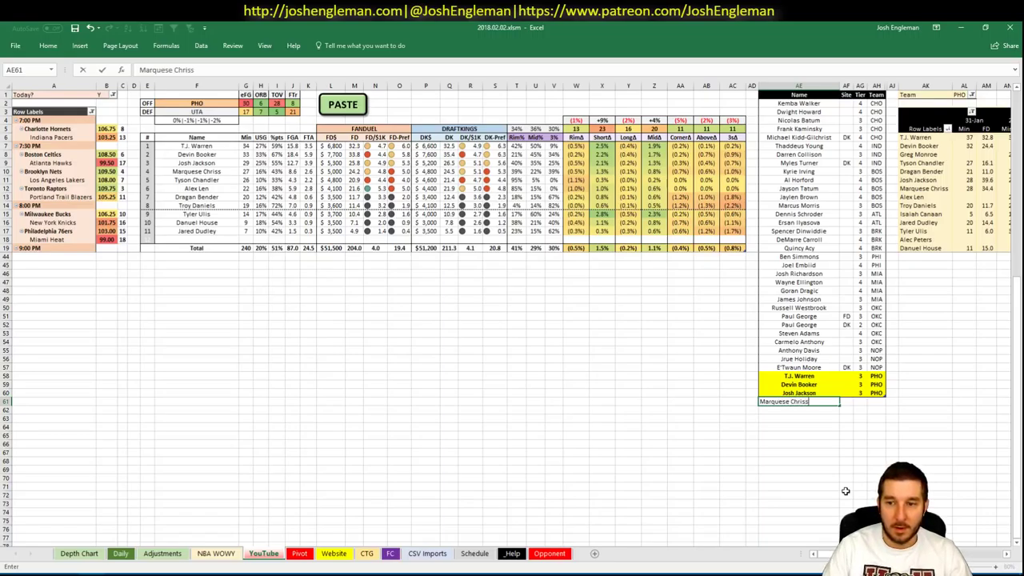
pyautogui.press('Tab')
pyautogui.press('Tab')
pyautogui.write('3')
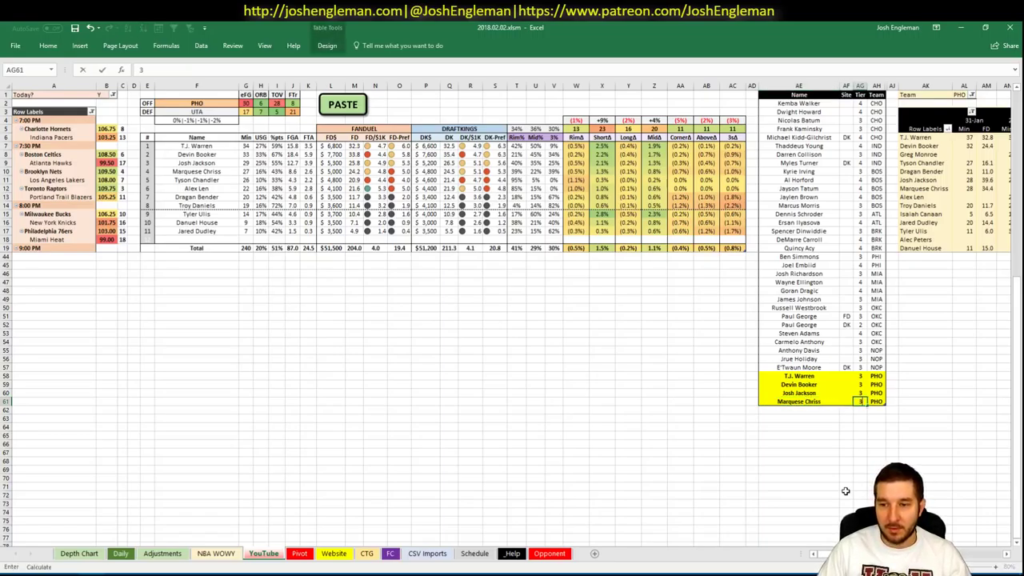
pyautogui.press('Return')
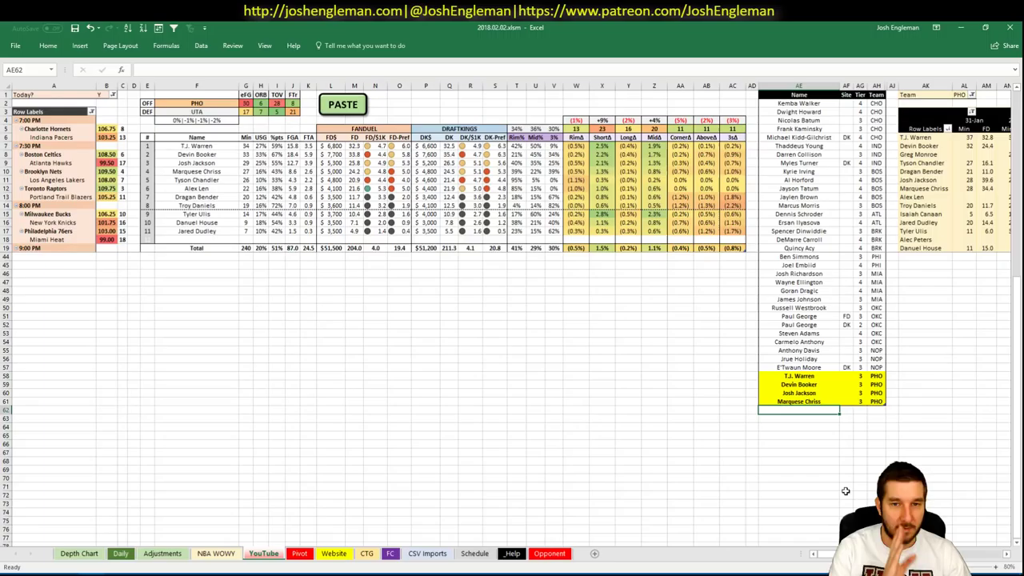
# - Add Alex Len below Marquese Chriss with tier 3, checking the recent Suns minutes before setting the tier
pyautogui.write('A')
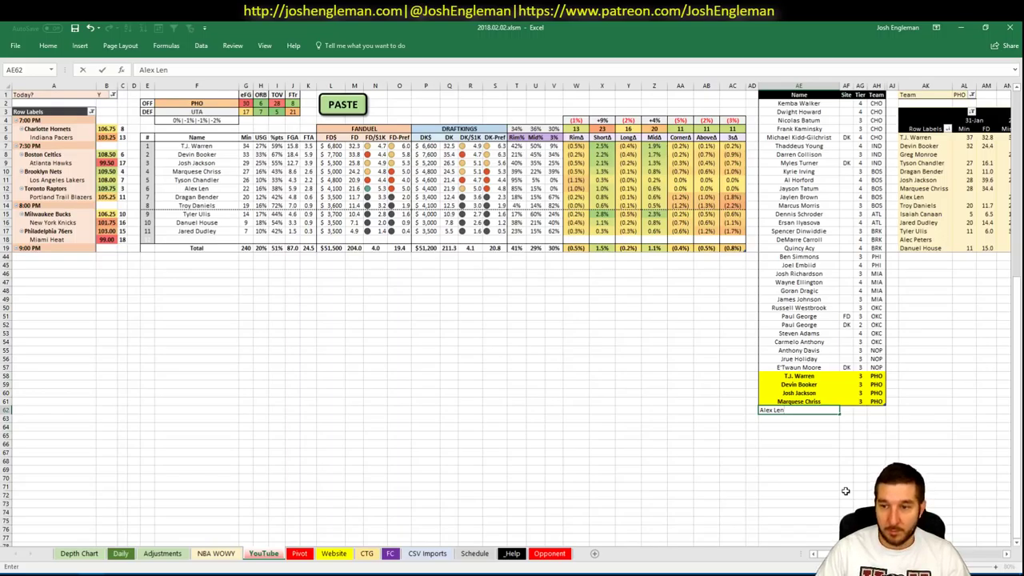
pyautogui.write('lex Len')
pyautogui.press('Tab')
pyautogui.press('Tab')
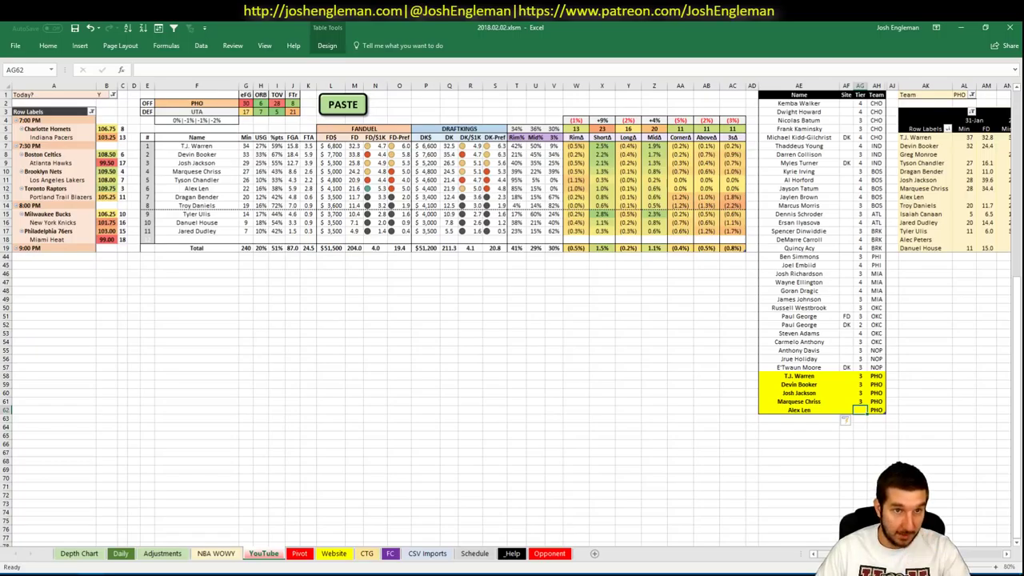
pyautogui.moveTo(828, 554); pyautogui.dragTo(975, 554)
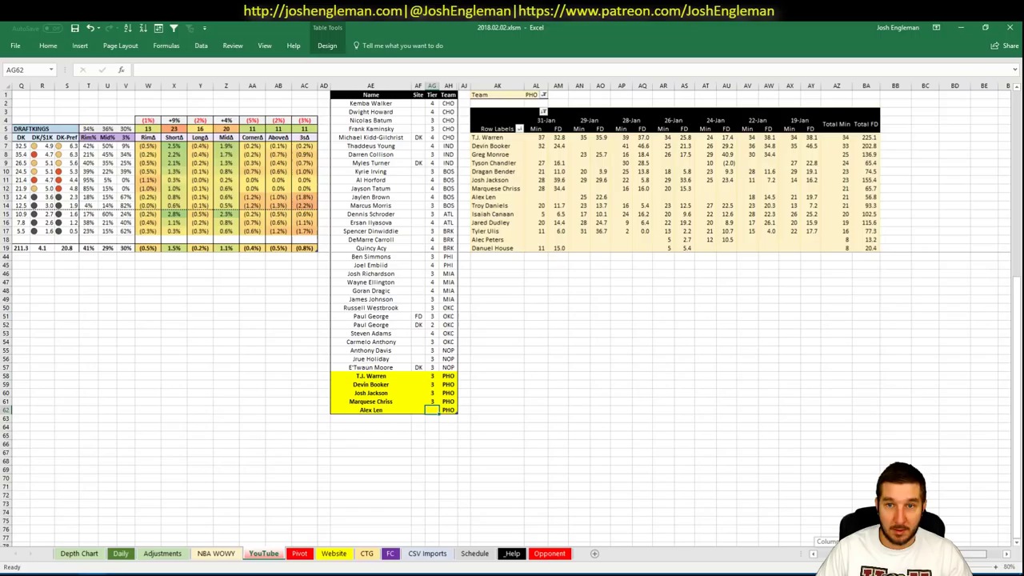
pyautogui.moveTo(974, 553); pyautogui.dragTo(829, 554)
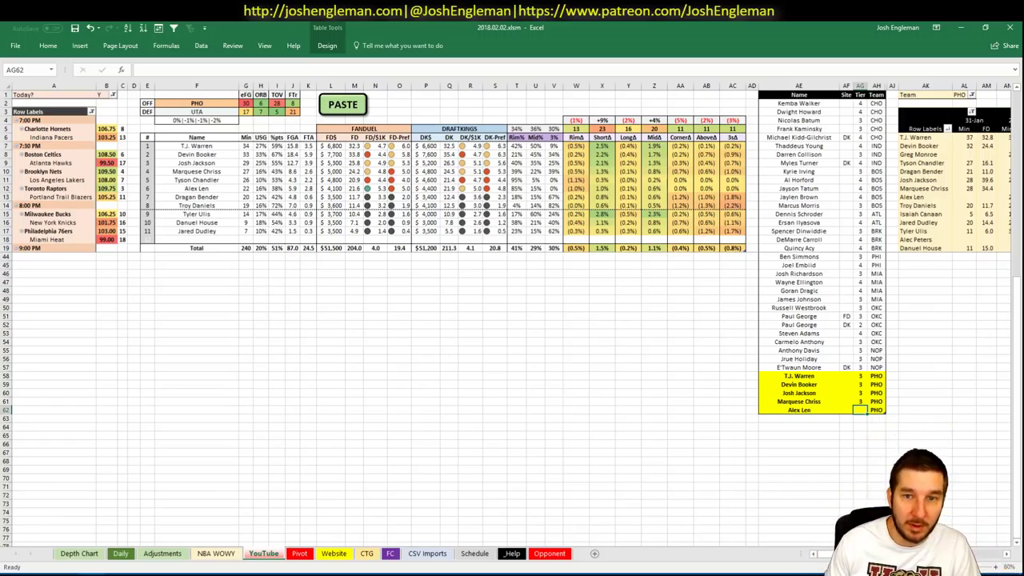
pyautogui.write('3')
pyautogui.press('Return')
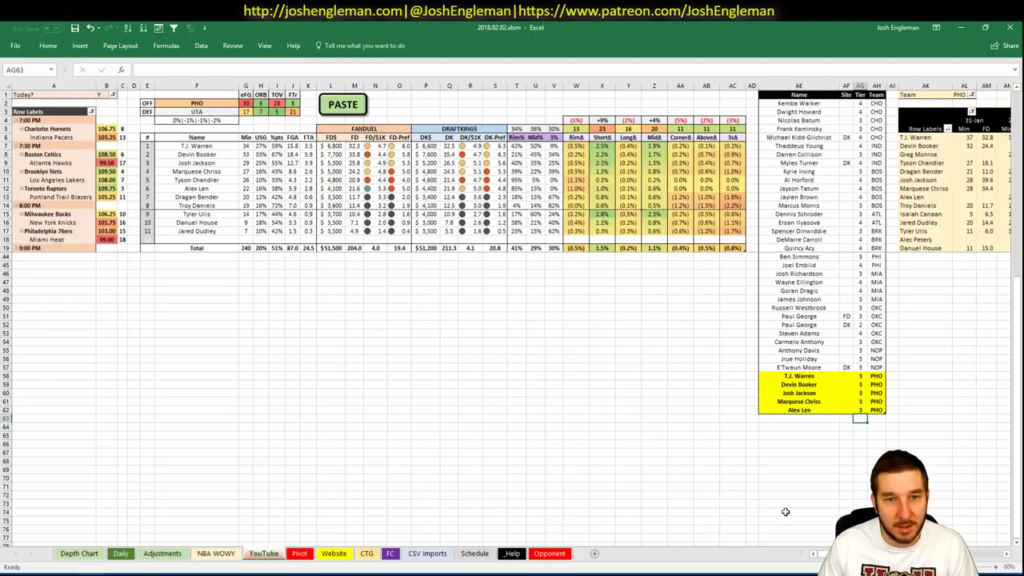
# - Set the offensive team of the matchup table to UTA
pyautogui.click(204, 103)
pyautogui.write('UTA')
pyautogui.press('Return')
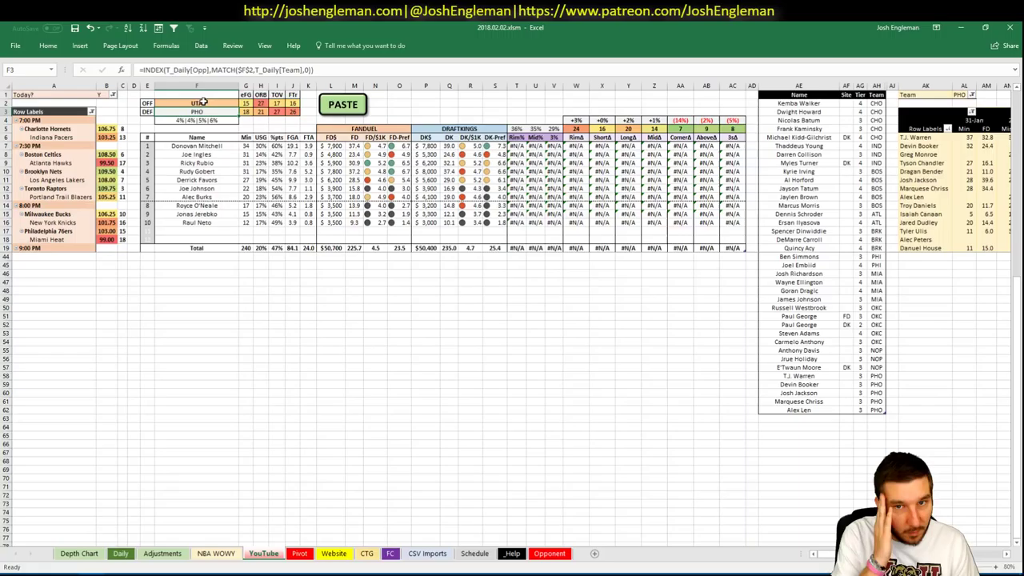
# - Switch to Cleaning the Glass in the browser and open the Utah Jazz team page
pyautogui.hotkey('alt', 'Tab')
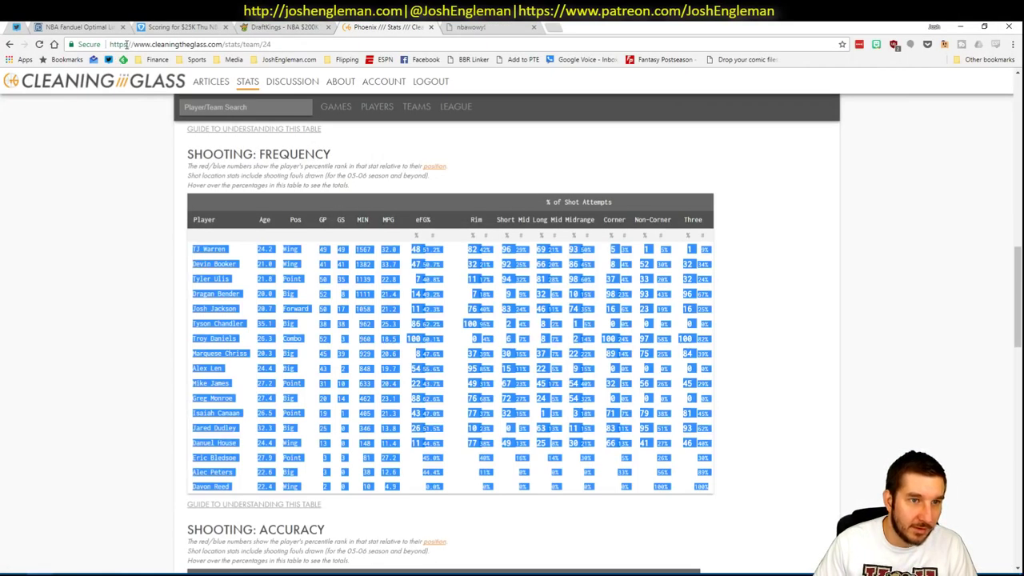
pyautogui.click(257, 108)
pyautogui.write('uta')
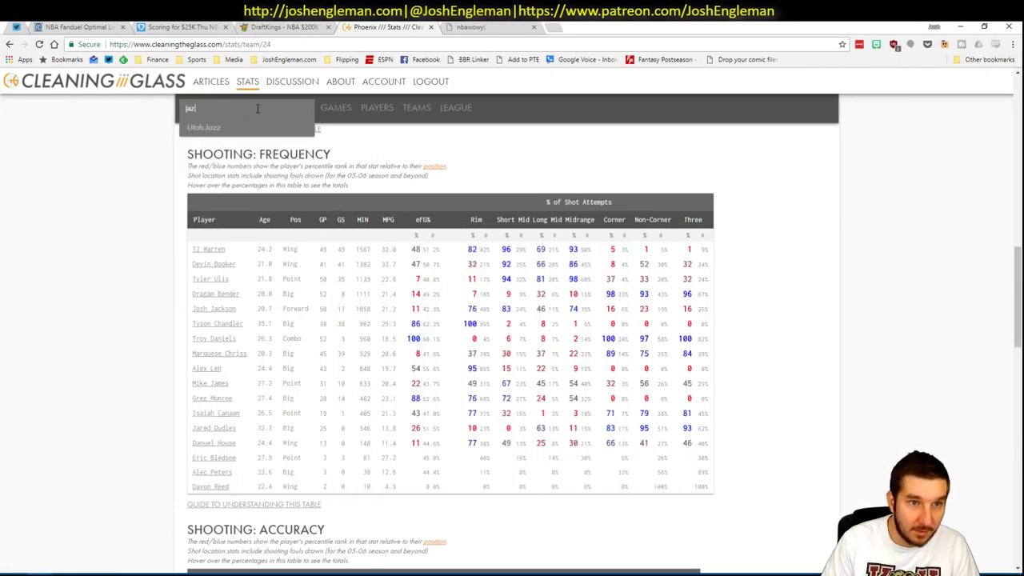
pyautogui.press('Return')
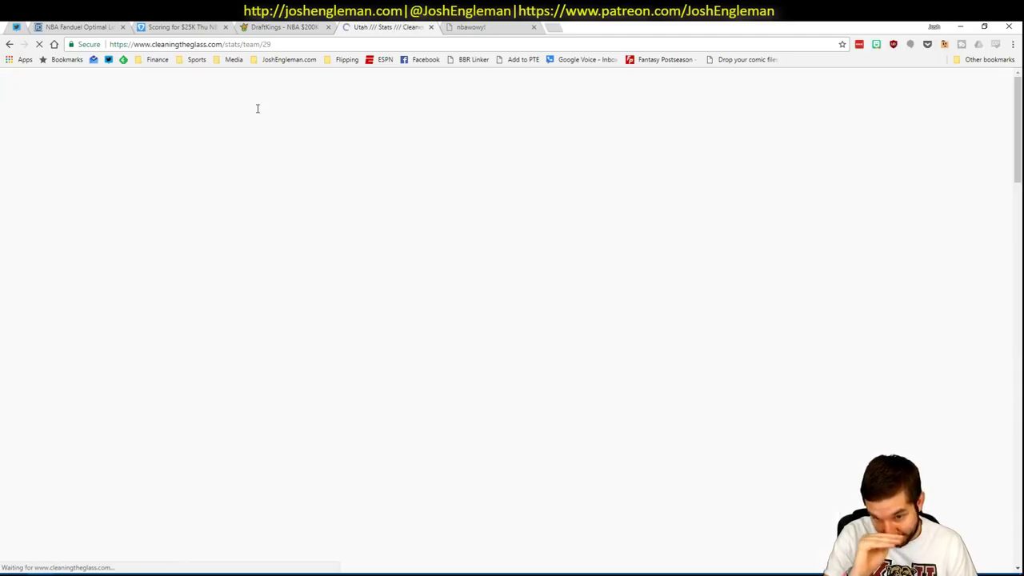
# - Copy all player rows of the Jazz Shooting: Frequency table and import them into the workbook's YouTube sheet
pyautogui.click(338, 298)
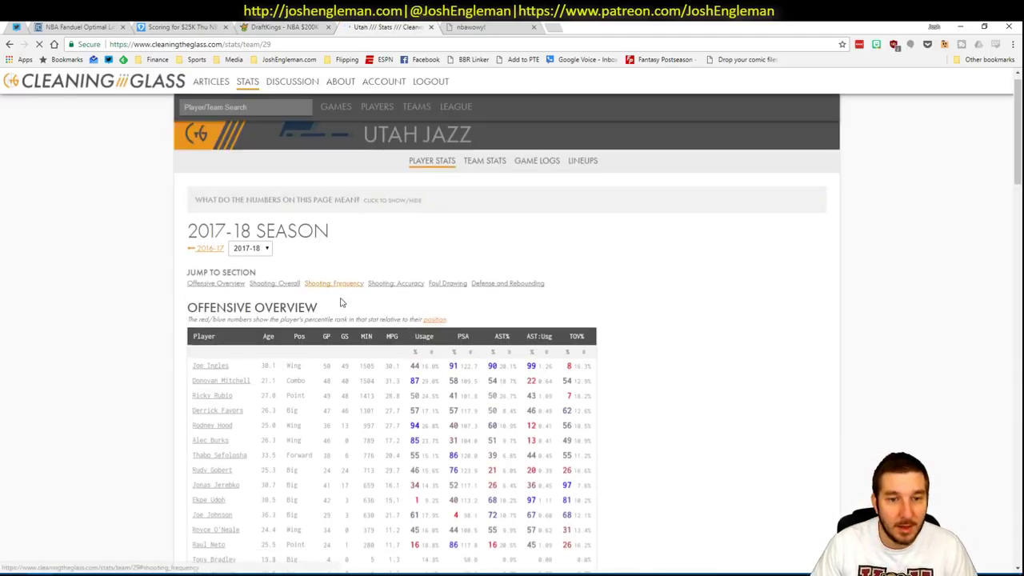
pyautogui.moveTo(704, 472)
pyautogui.moveTo(704, 473); pyautogui.dragTo(256, 250)
pyautogui.hotkey('alt', 'Tab')
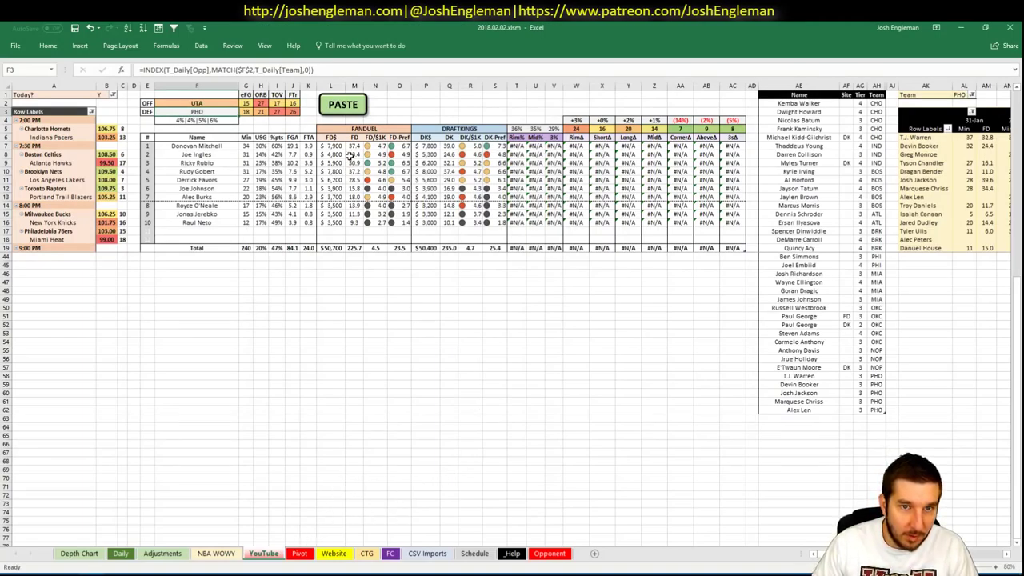
pyautogui.click(349, 110)
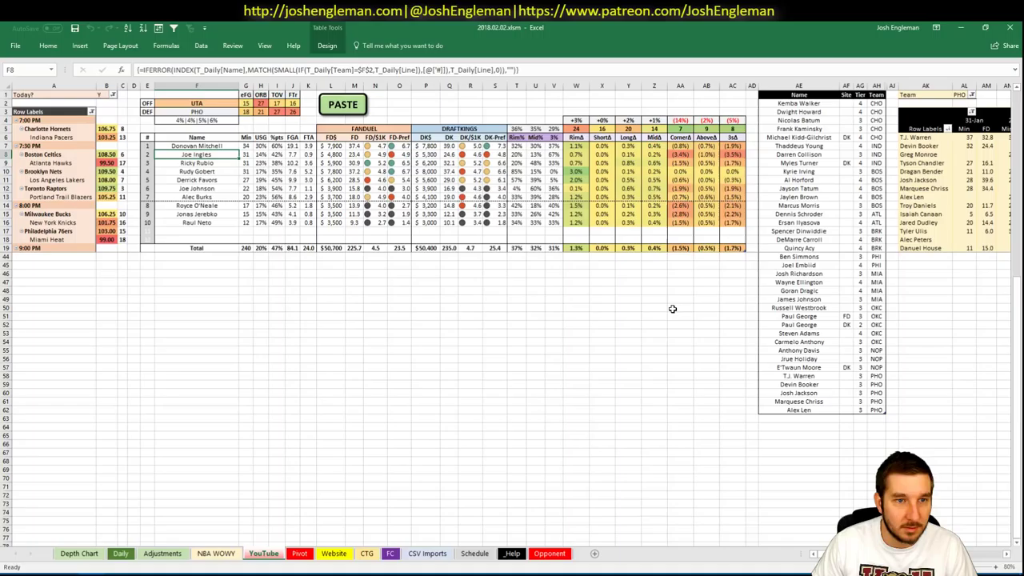
# - Select the empty name cell below Alex Len, then switch to the FanDuel NBA player list on FantasyCruncher
pyautogui.click(806, 419)
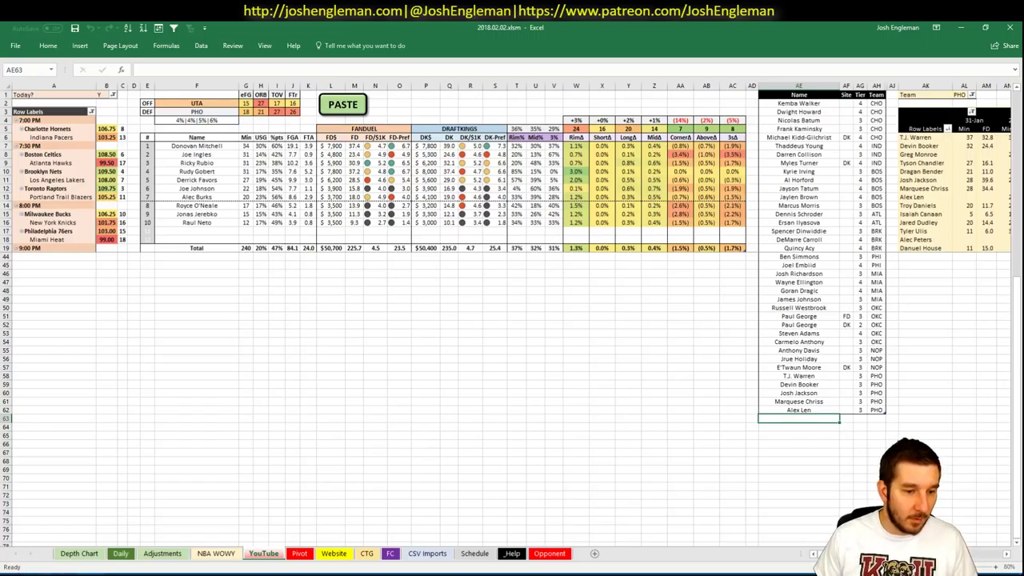
pyautogui.hotkey('alt', 'Tab')
pyautogui.click(80, 27)
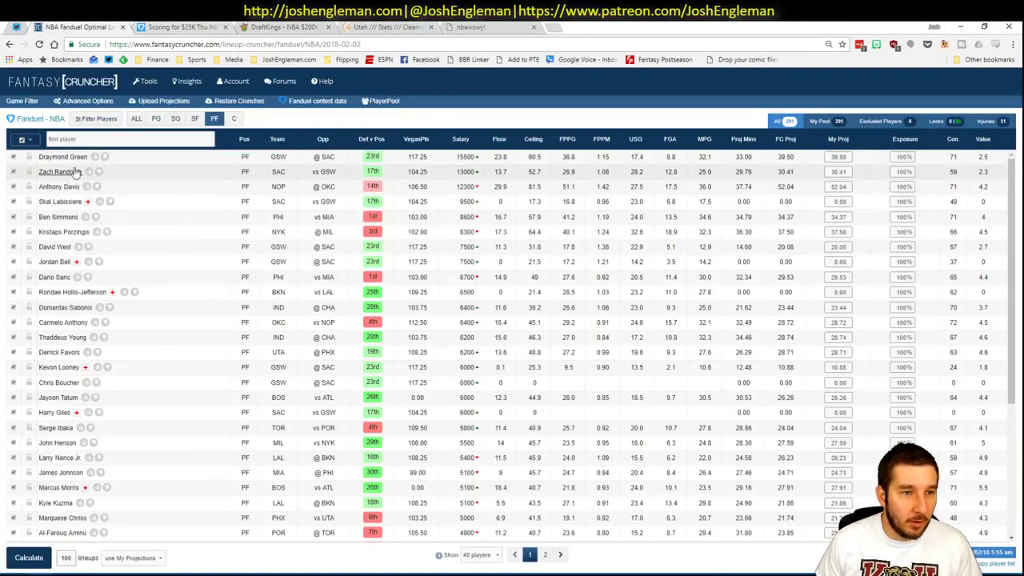
# - Show only point guards in the FanDuel player list and view Ricky Rubio's game log
pyautogui.click(156, 118)
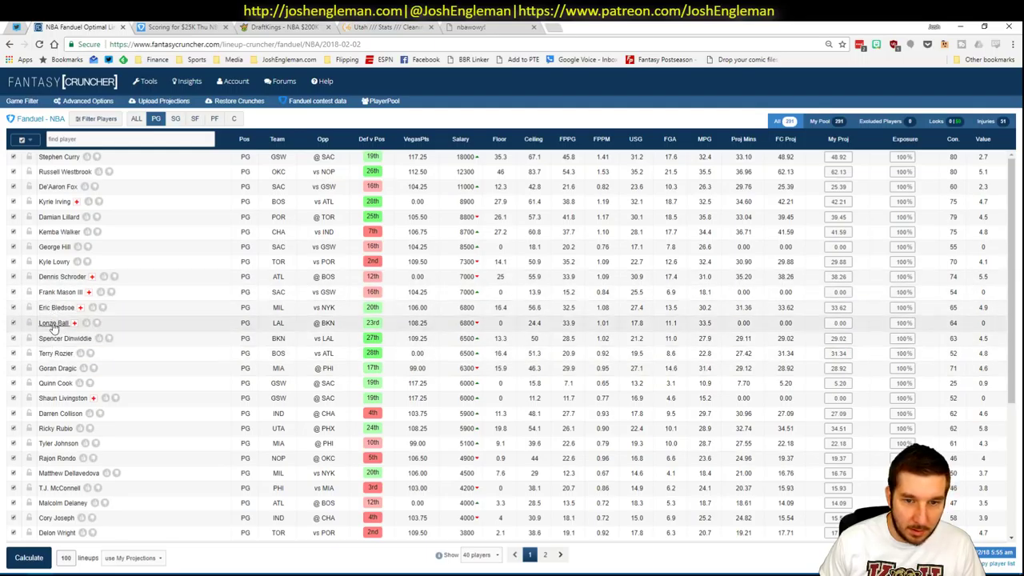
pyautogui.click(52, 431)
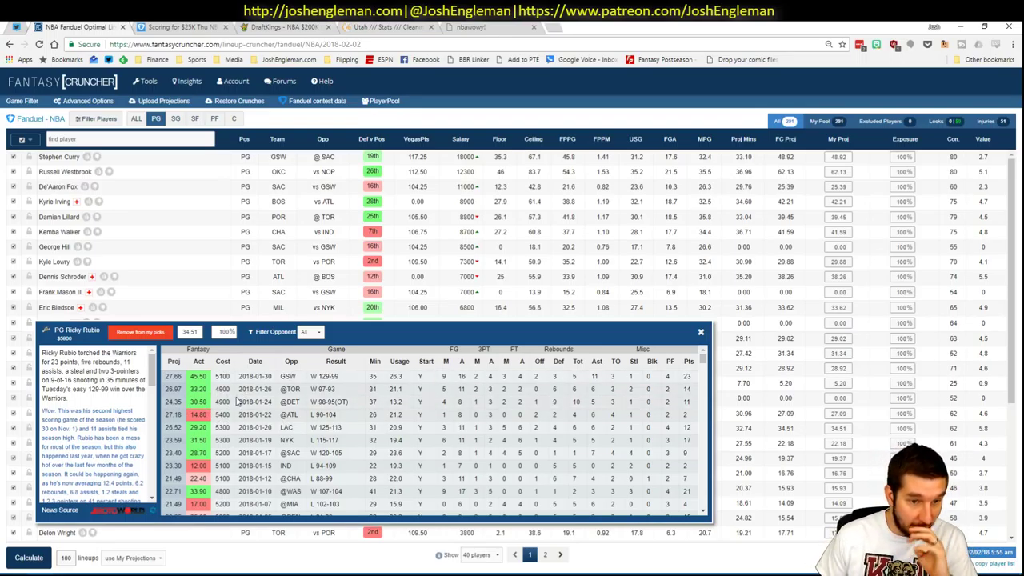
pyautogui.click(701, 332)
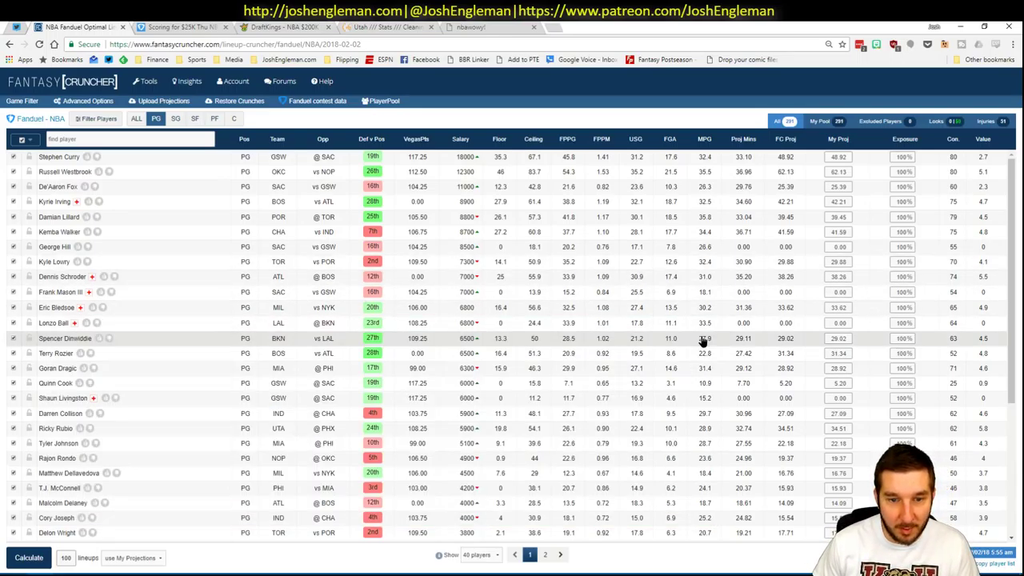
# - Switch to the Excel workbook and set the Team filter of the recent games pivot table to UTA
pyautogui.hotkey('alt', 'Tab')
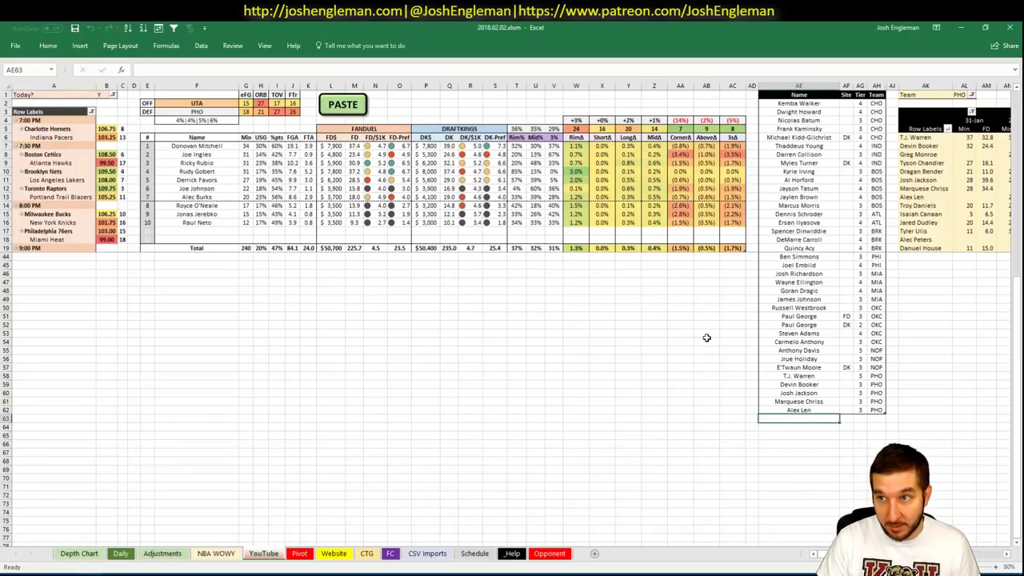
pyautogui.click(960, 95)
pyautogui.write('UTA')
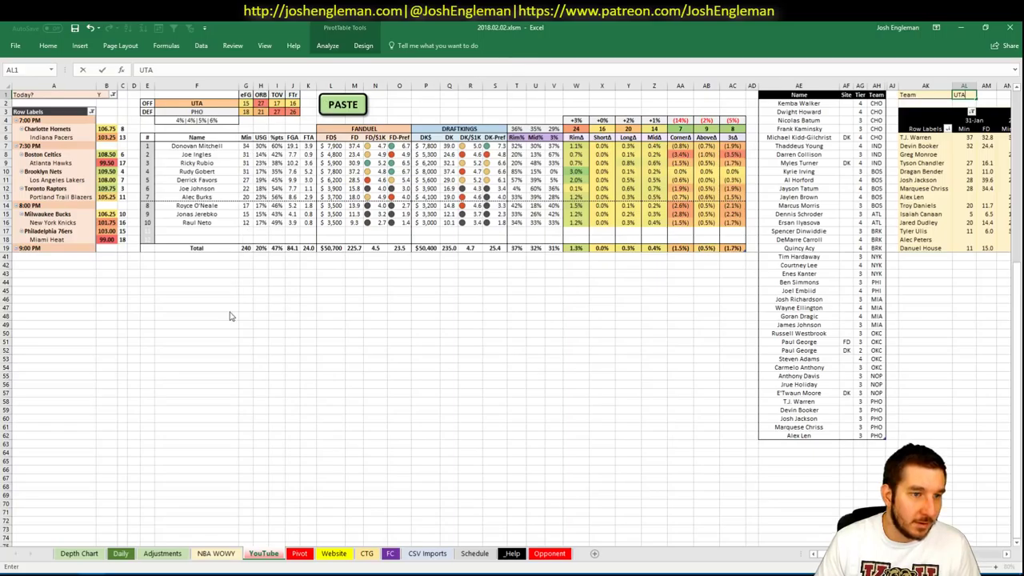
pyautogui.click(230, 312)
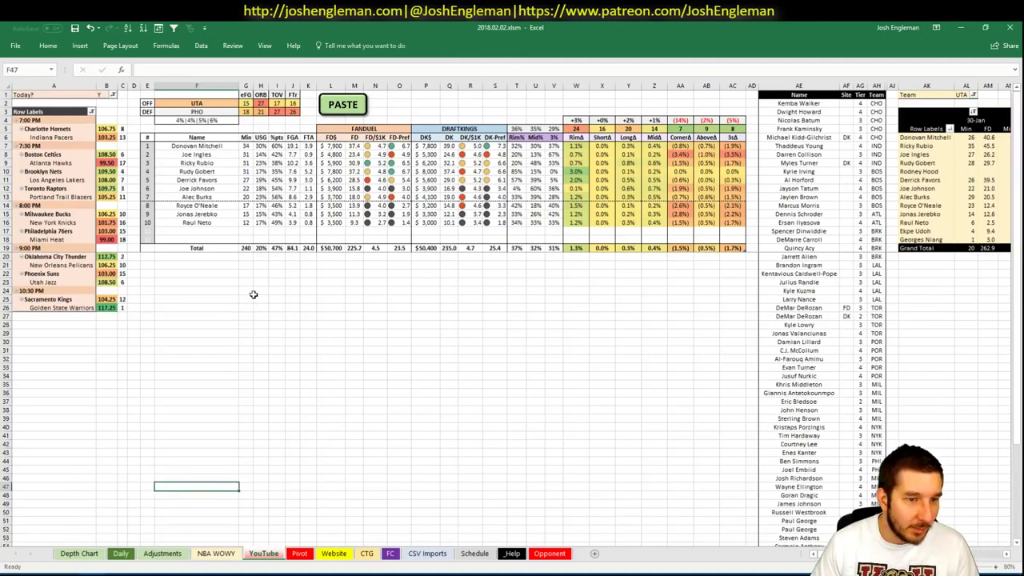
# - Select the empty name cell below Alex Len in the picks list and review Utah's recent games table
pyautogui.scroll(-12, 365, 330)
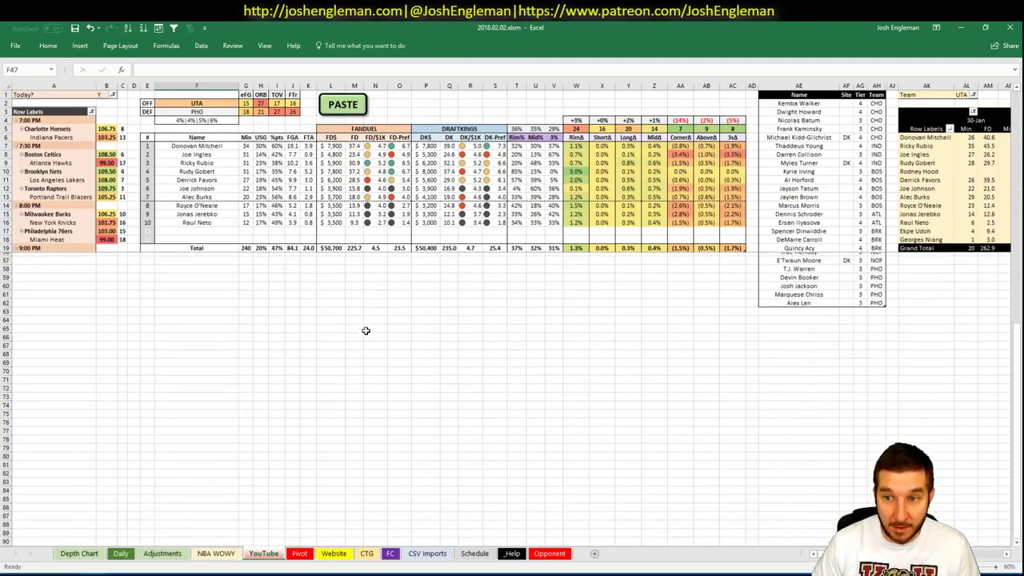
pyautogui.scroll(3, 365, 331)
pyautogui.click(824, 317)
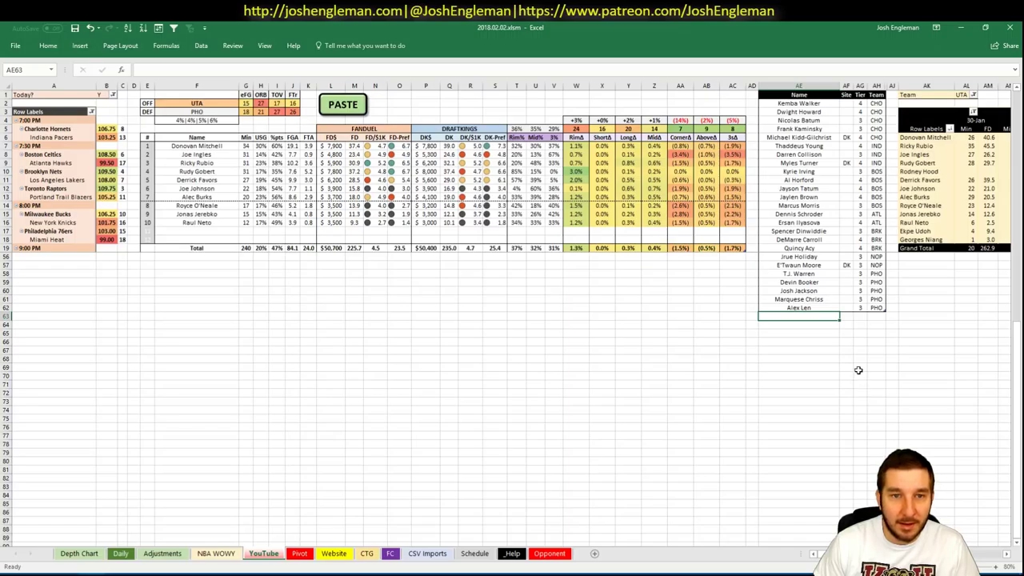
pyautogui.hscroll(5, 513, 320)
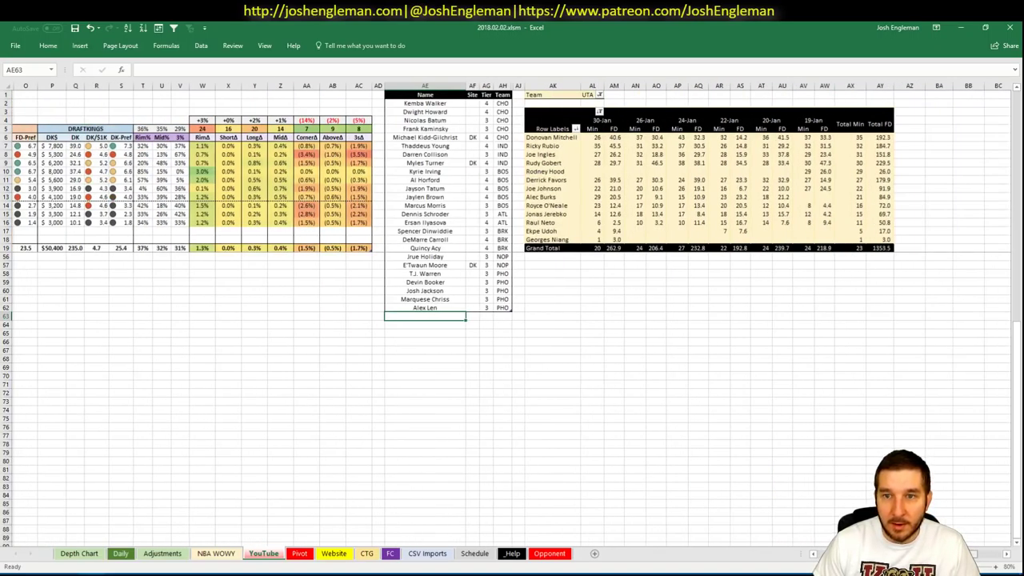
pyautogui.hscroll(-5, 512, 320)
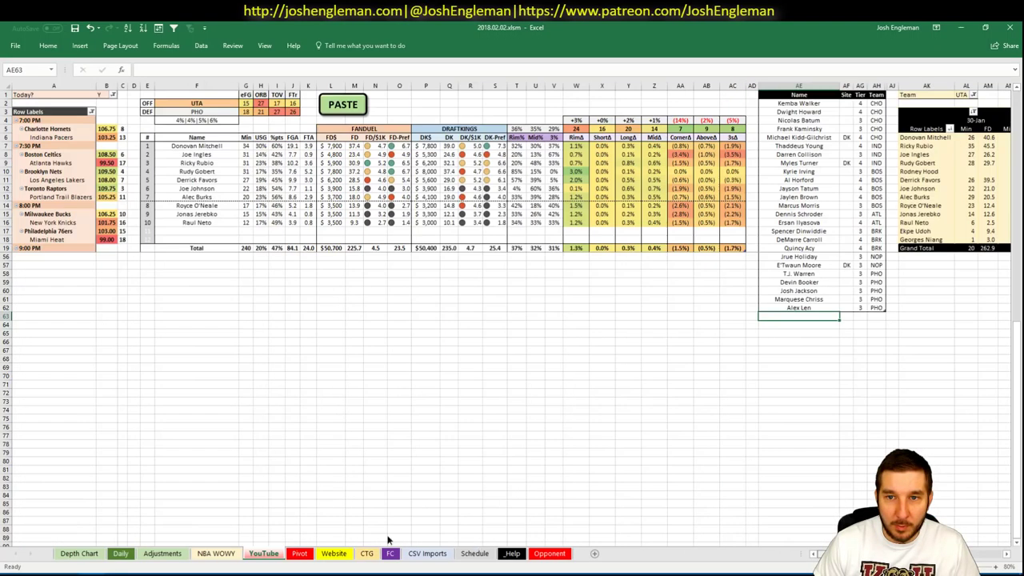
# - Switch to FantasyCruncher, show only shooting guards and view Donovan Mitchell's game log against PHX
pyautogui.hotkey('alt', 'Tab')
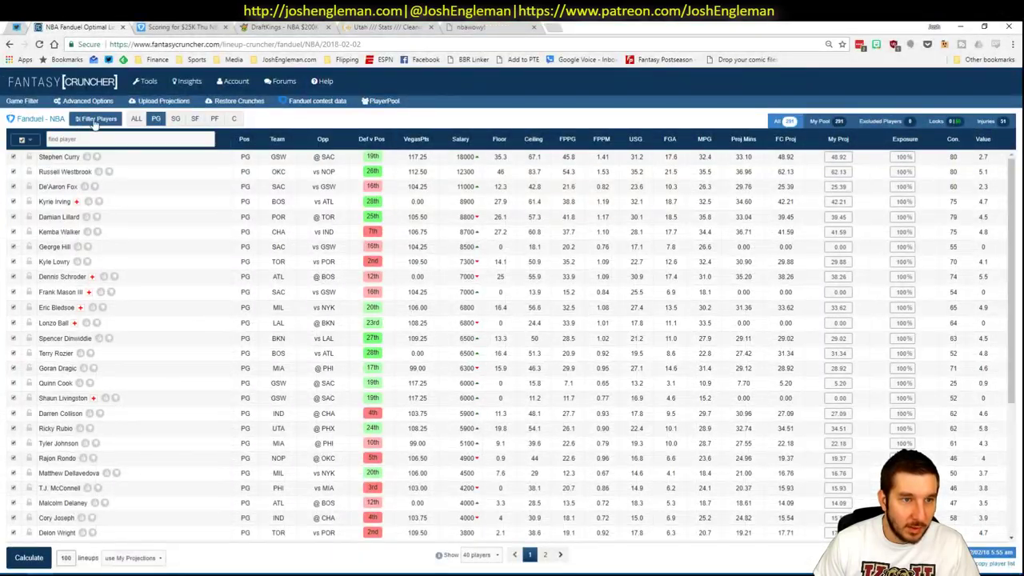
pyautogui.click(176, 119)
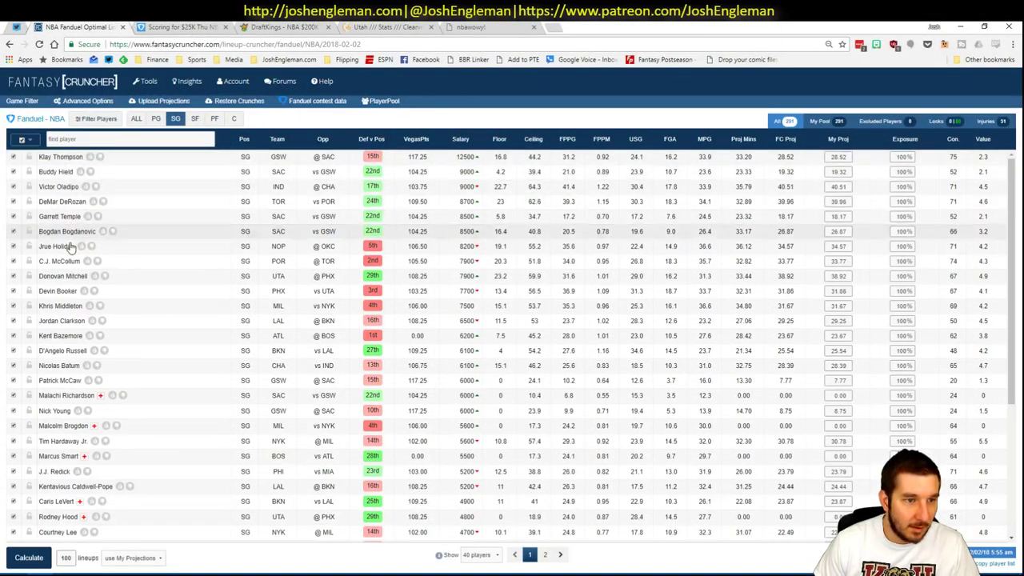
pyautogui.click(64, 276)
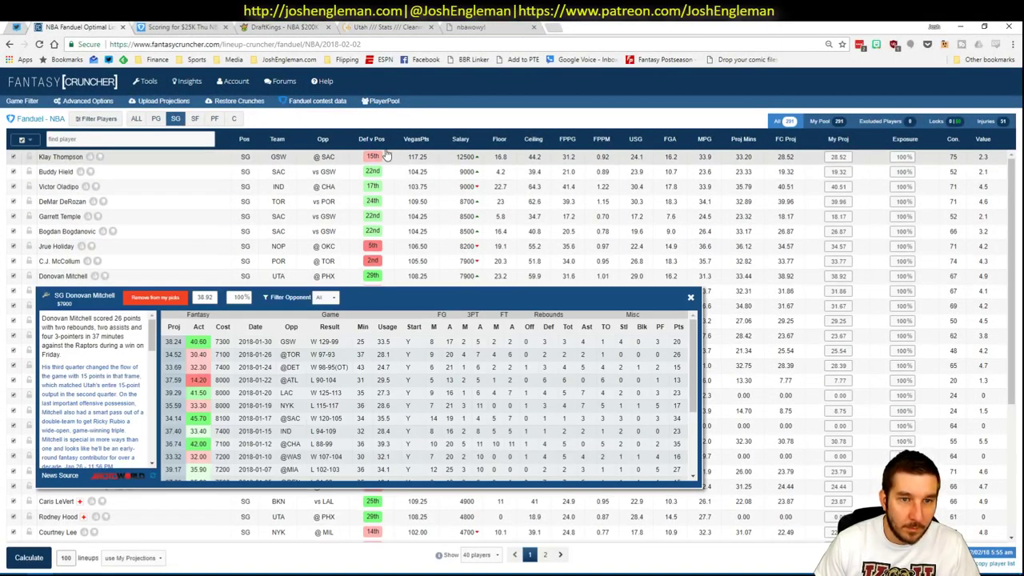
pyautogui.click(327, 298)
pyautogui.click(328, 317)
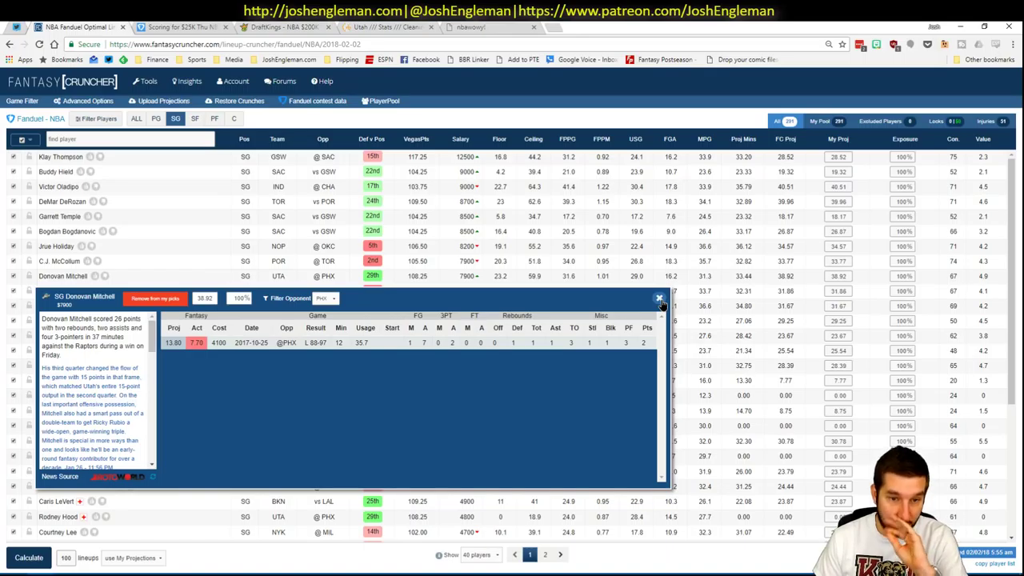
pyautogui.click(659, 300)
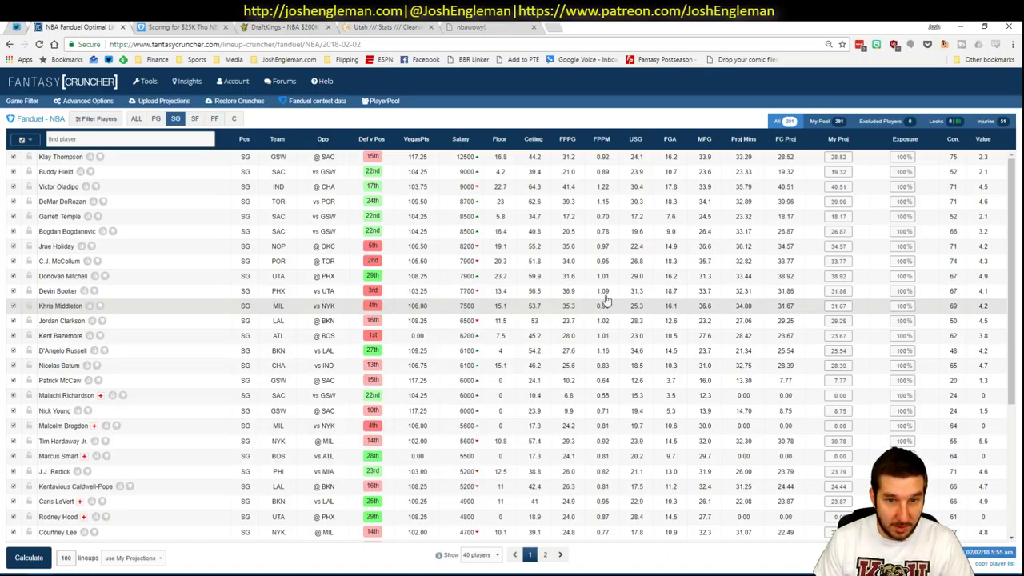
# - View Devin Booker's game log filtered to the opponent UTA
pyautogui.click(466, 296)
pyautogui.click(314, 312)
pyautogui.click(311, 334)
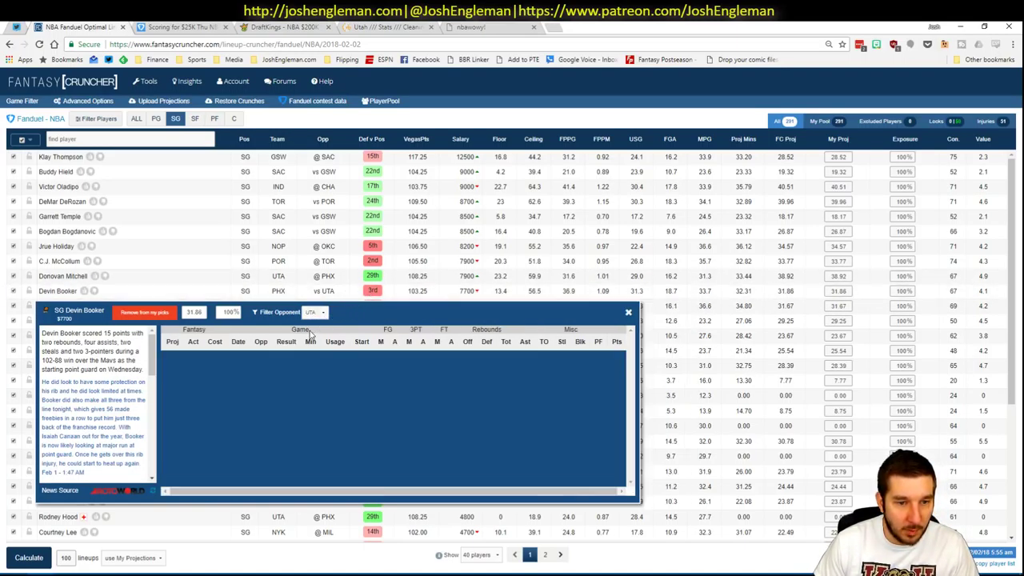
pyautogui.click(315, 314)
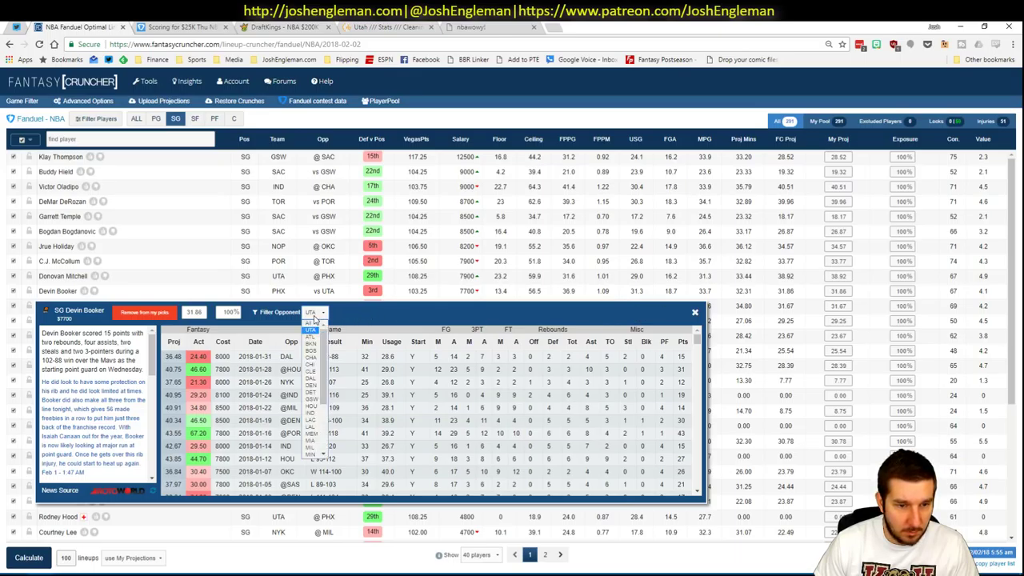
pyautogui.click(314, 319)
pyautogui.click(314, 316)
pyautogui.click(312, 337)
pyautogui.click(312, 316)
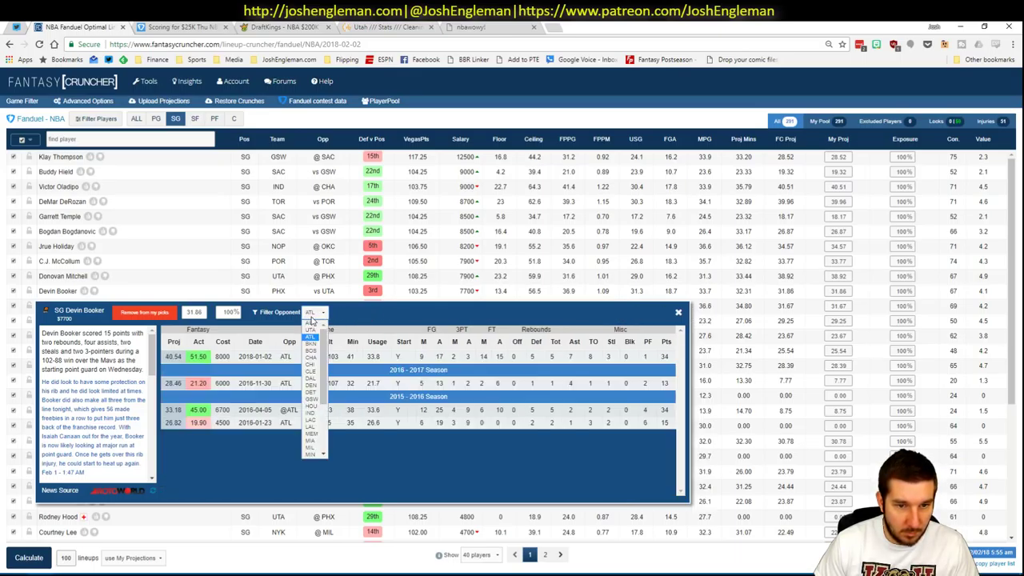
pyautogui.click(313, 329)
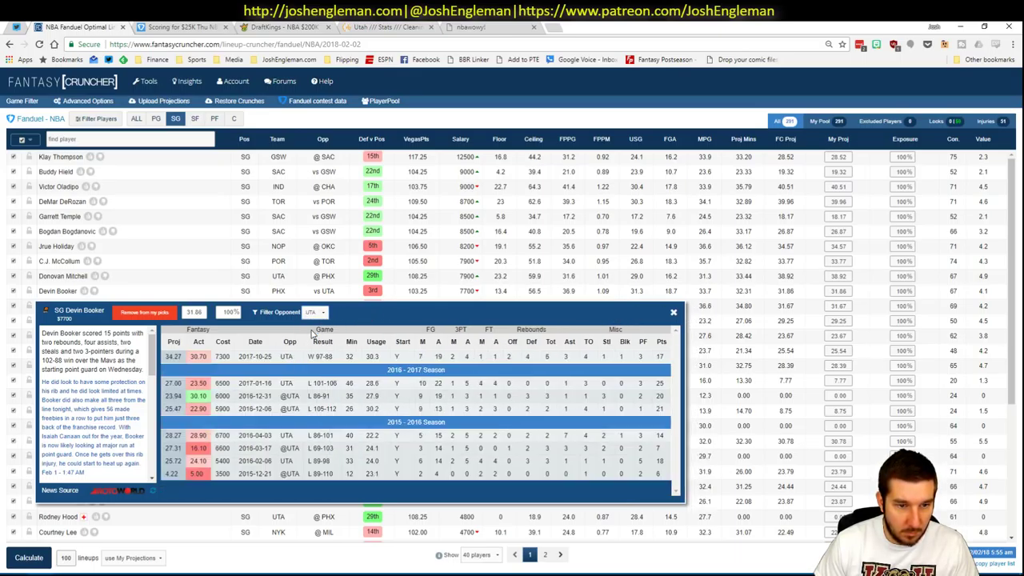
pyautogui.click(674, 315)
# - Switch to the Excel workbook and add Donovan Mitchell to the picks list below Alex Len as tier 2
pyautogui.hotkey('alt', 'Tab')
pyautogui.write('D')
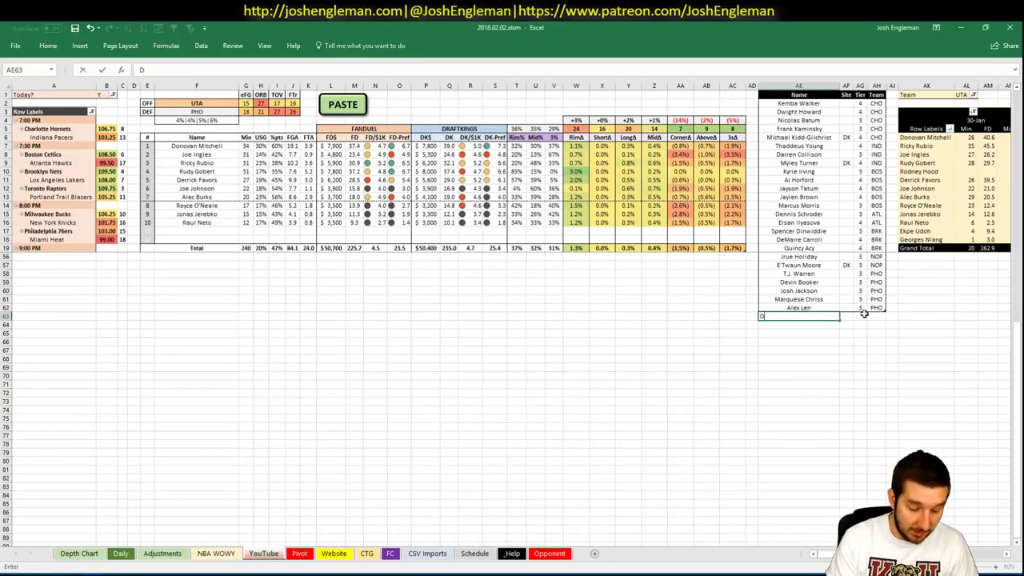
pyautogui.write('onovan Mitchel')
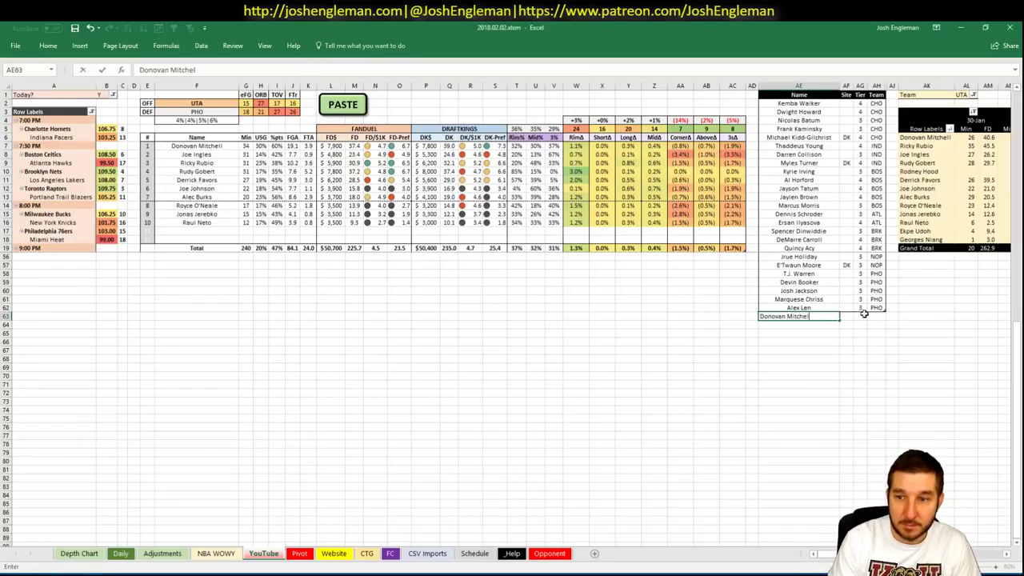
pyautogui.write('l')
pyautogui.click(864, 316)
pyautogui.write('2')
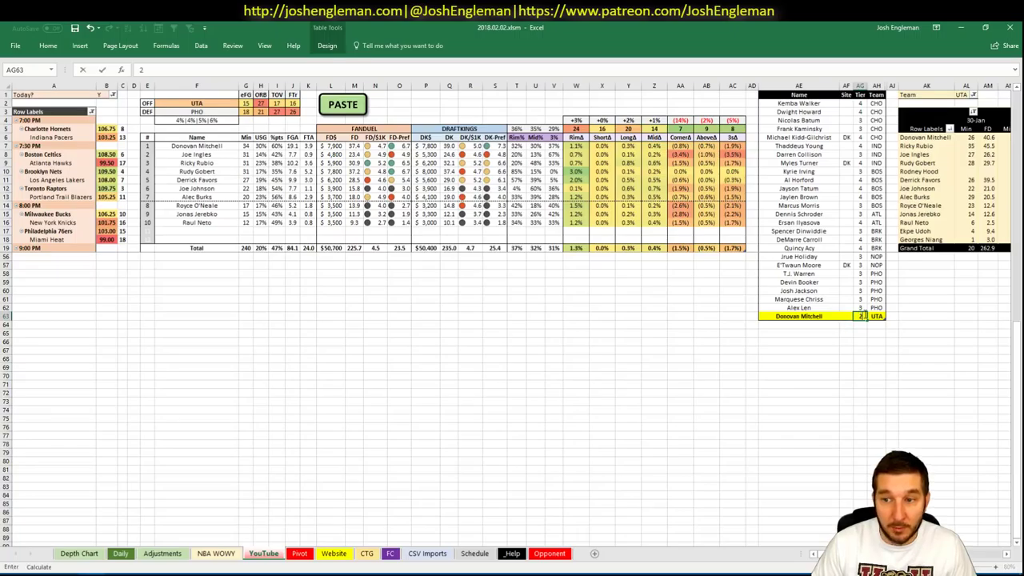
pyautogui.press('Return')
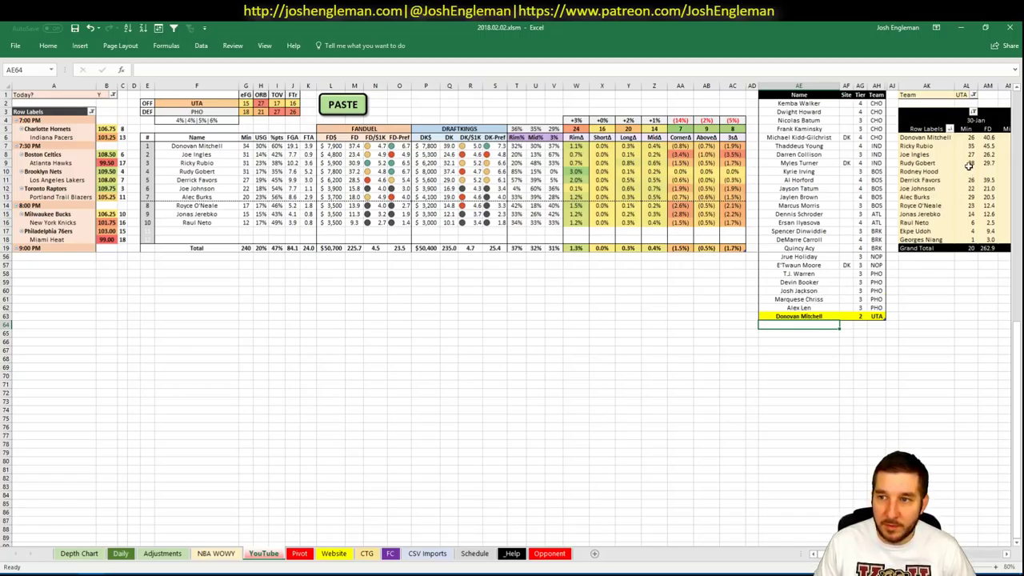
# - Check Utah's recent games table, then add Joe Ingles to the picks list as tier 3
pyautogui.hscroll(5, 512, 312)
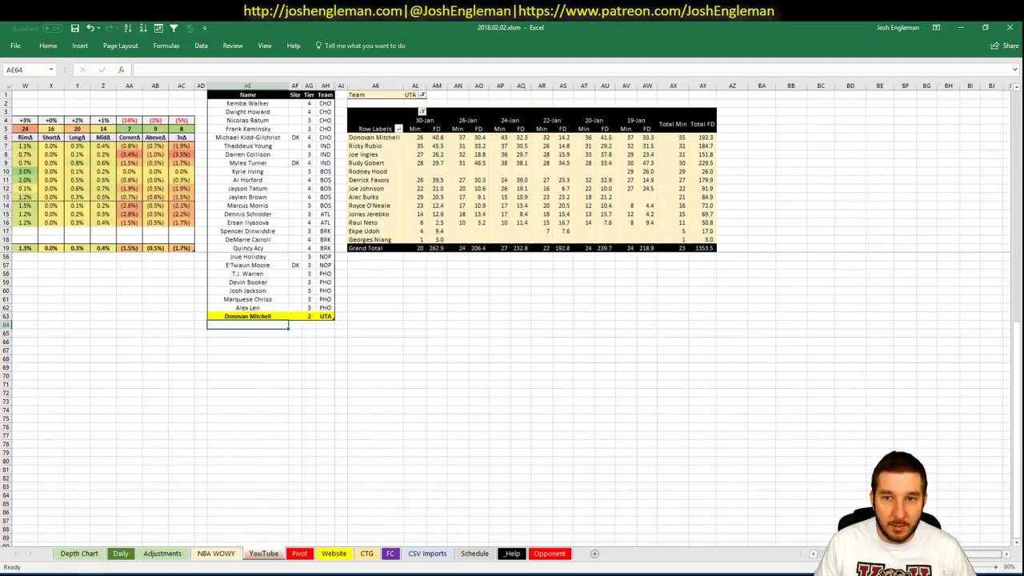
pyautogui.hscroll(-5, 669, 537)
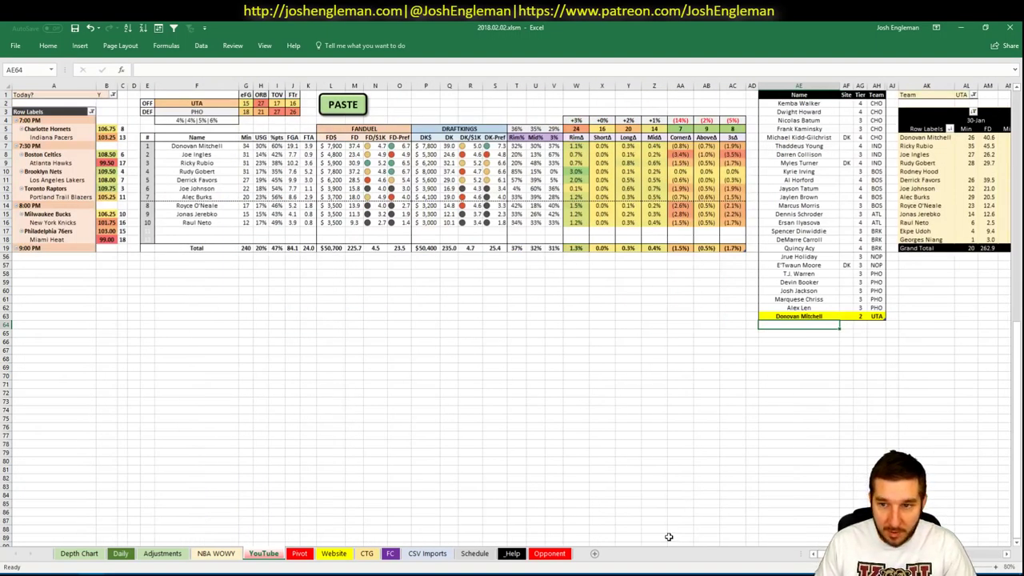
pyautogui.write('Joe Ingles')
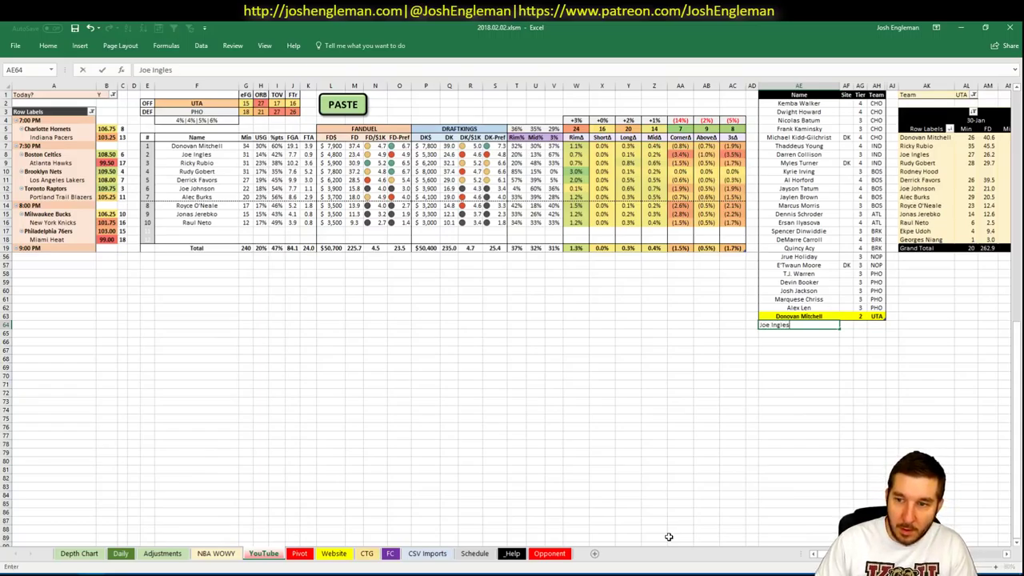
pyautogui.press('Tab')
pyautogui.press('Tab')
pyautogui.write('3')
pyautogui.press('Return')
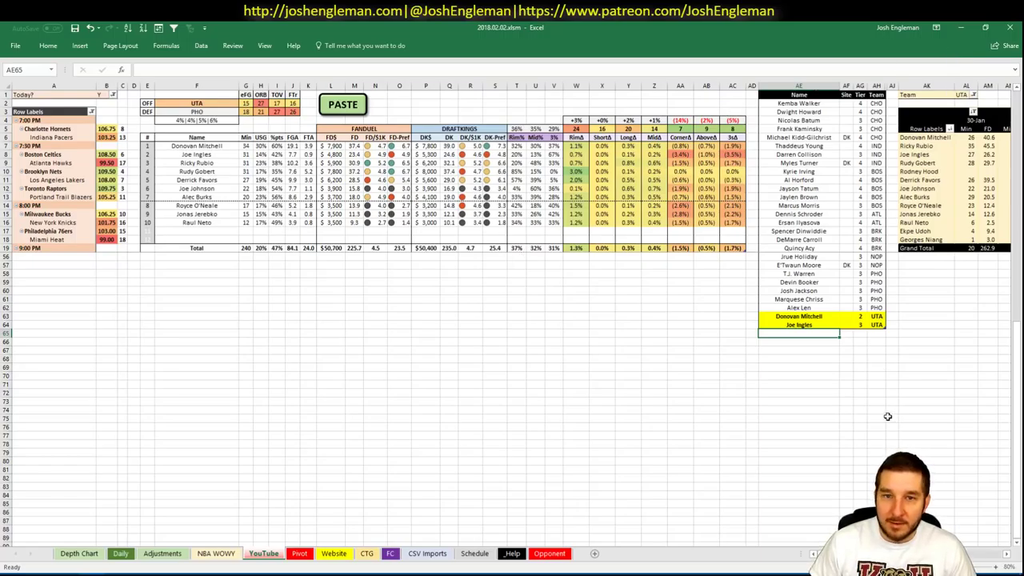
# - Check Utah's recent games table again, then add Ricky Rubio to the picks list as tier 3
pyautogui.hscroll(7, 512, 312)
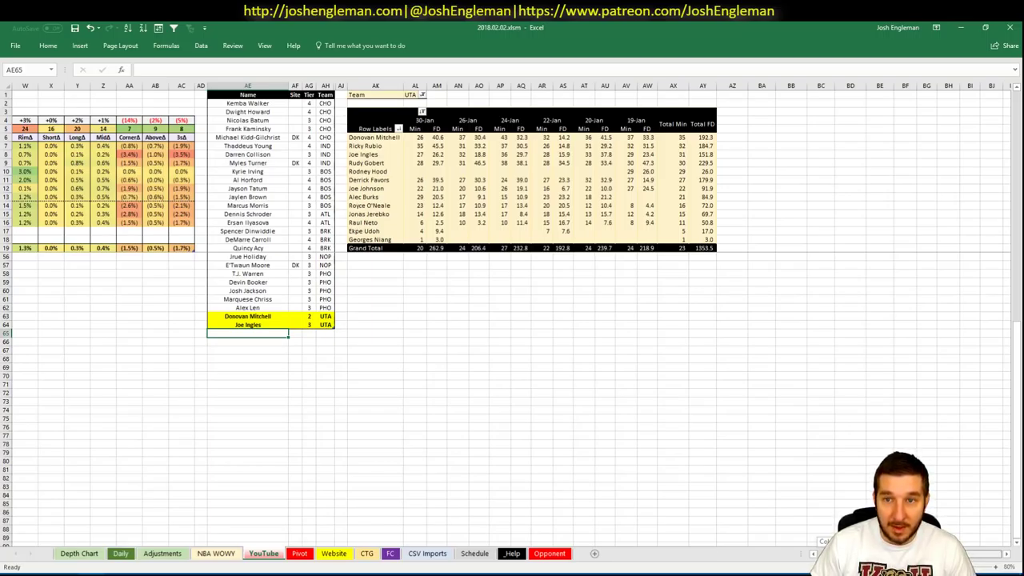
pyautogui.hscroll(-7, 727, 534)
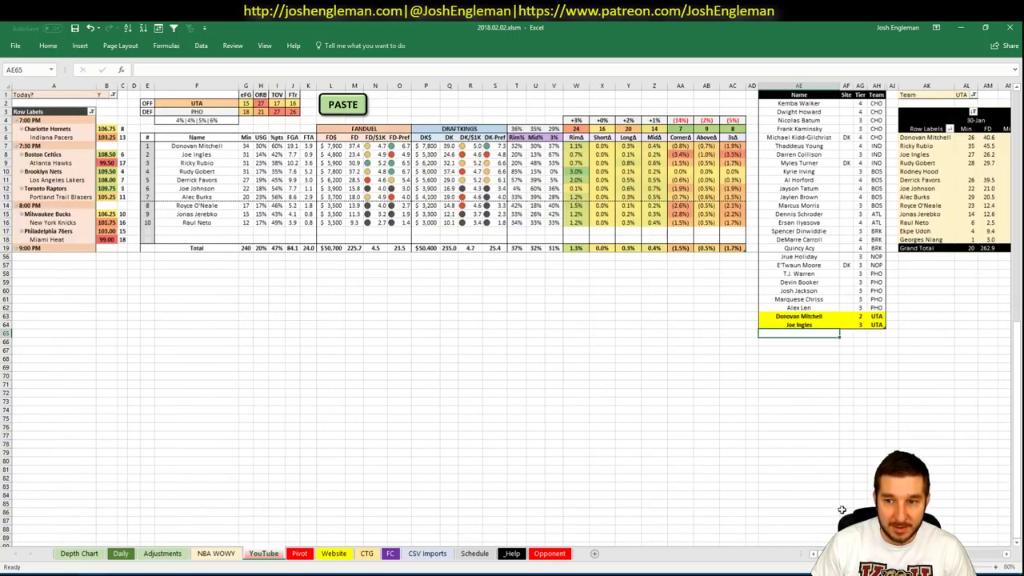
pyautogui.write('Ricky Rubio')
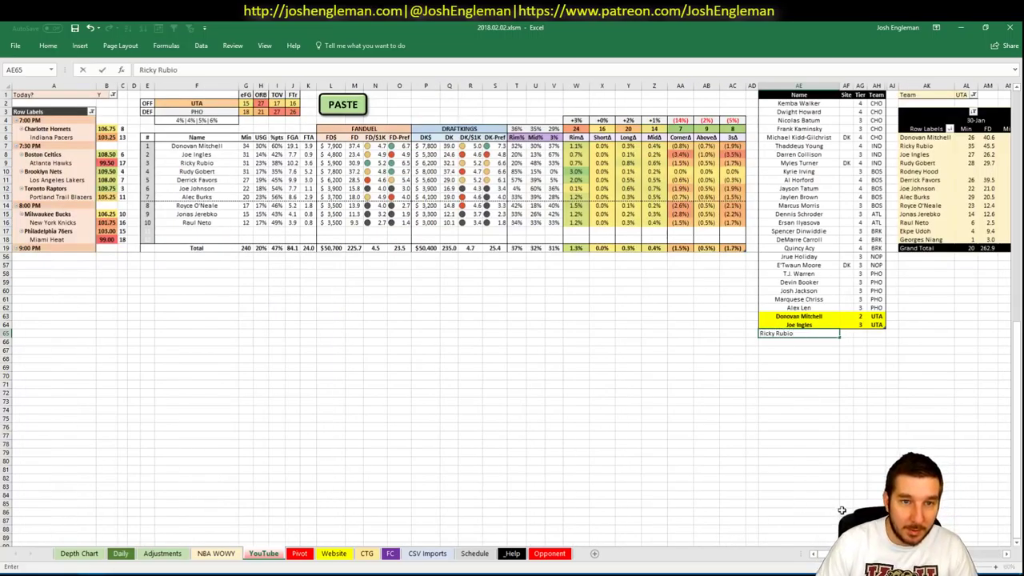
pyautogui.press('Tab')
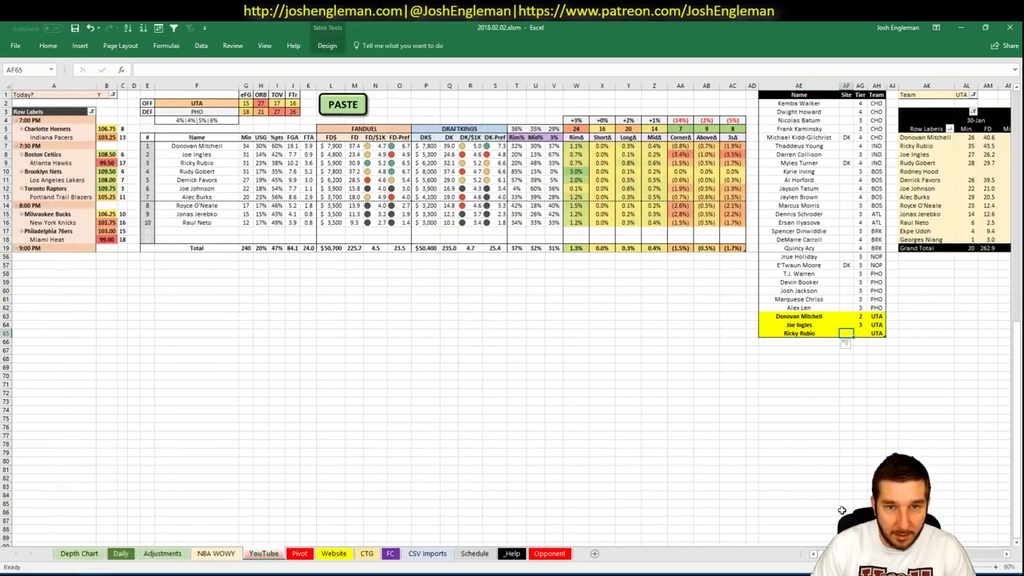
pyautogui.press('Tab')
pyautogui.press('Return')
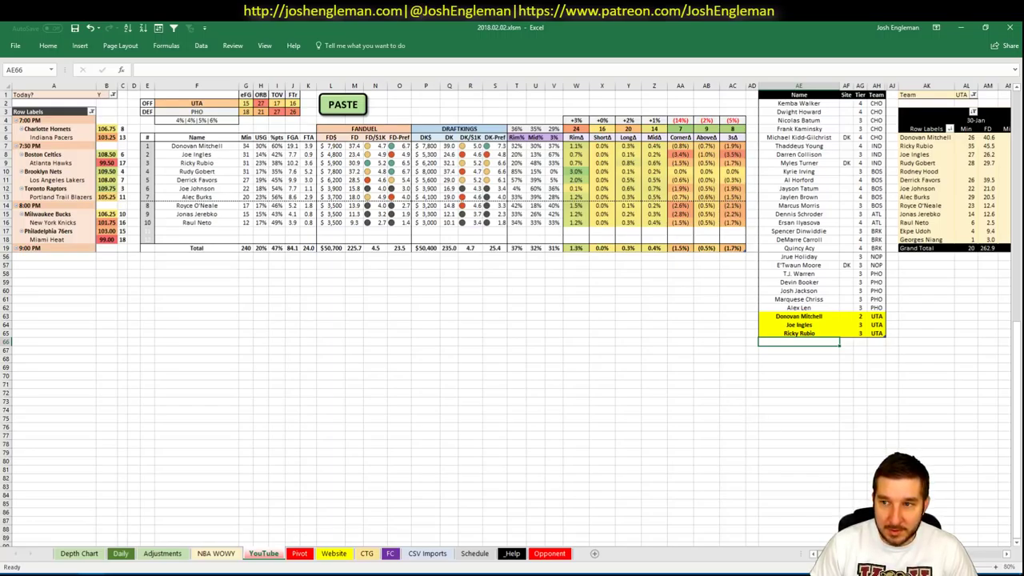
# - Examine the recent minutes and FanDuel points of the remaining Utah players in the recent games pivot table
pyautogui.hscroll(5, 512, 313)
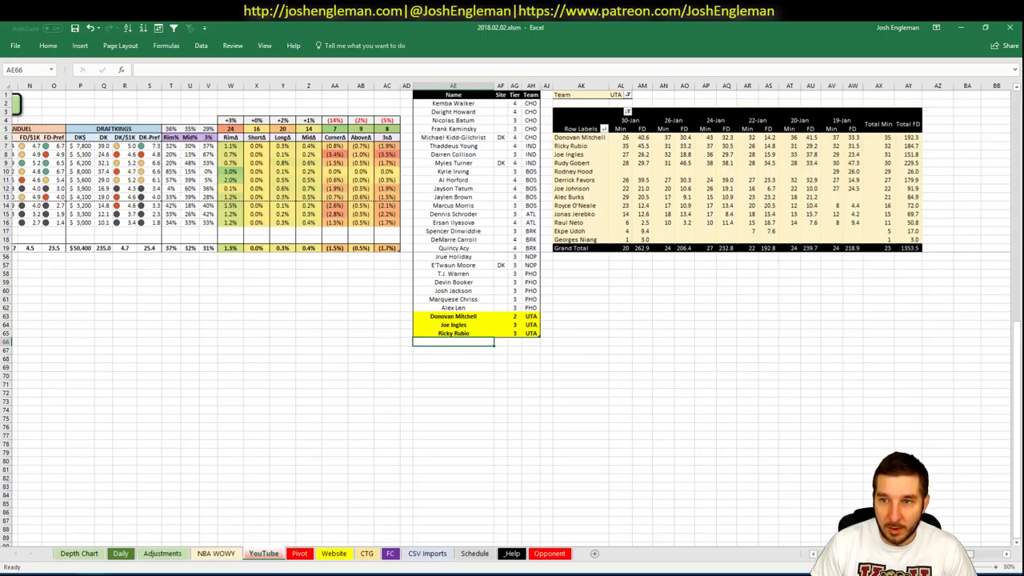
pyautogui.hscroll(1, 513, 312)
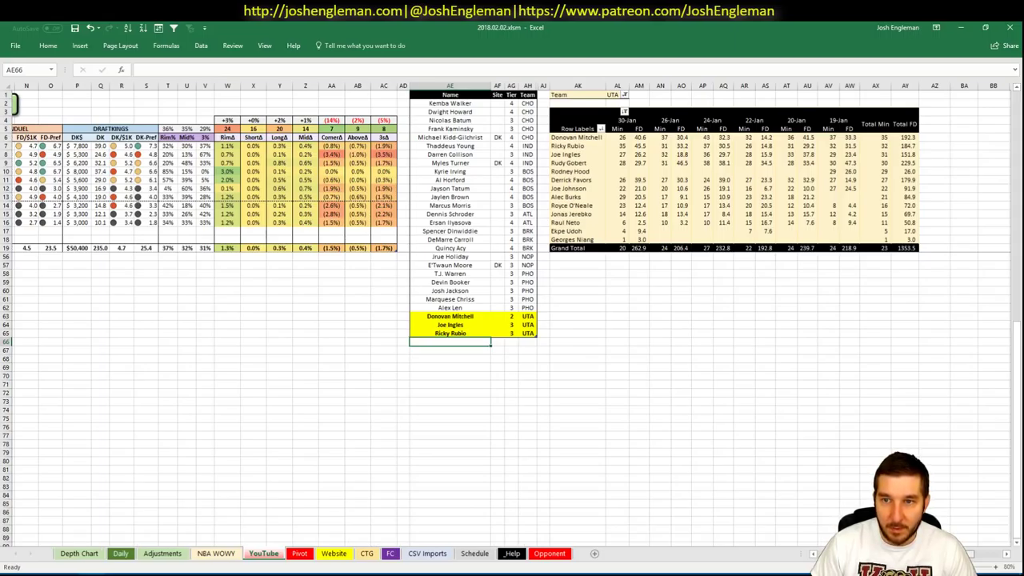
pyautogui.hscroll(-5, 658, 516)
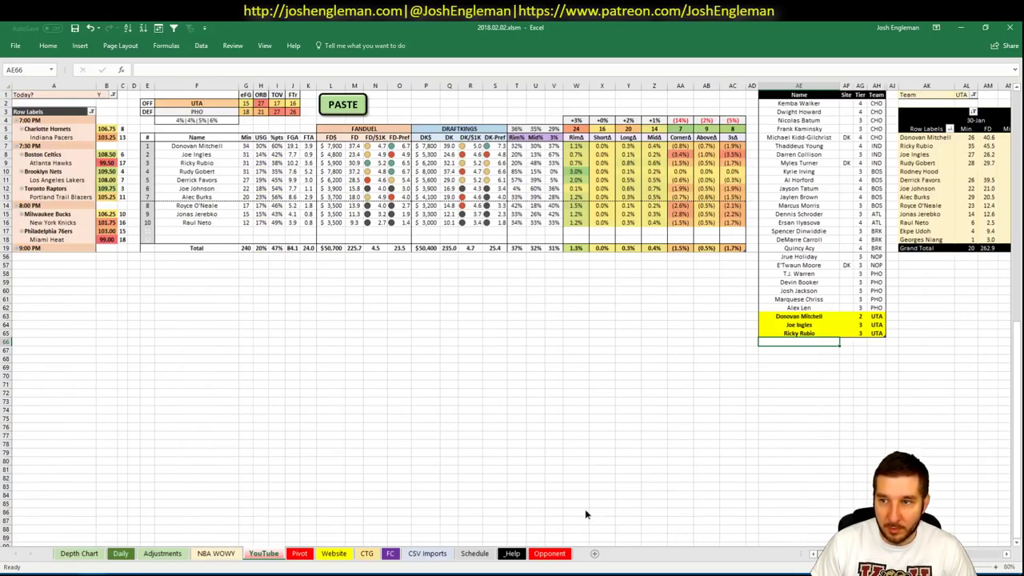
# - Add Rudy Gobert to the picks list below Ricky Rubio as tier 3
pyautogui.write('R')
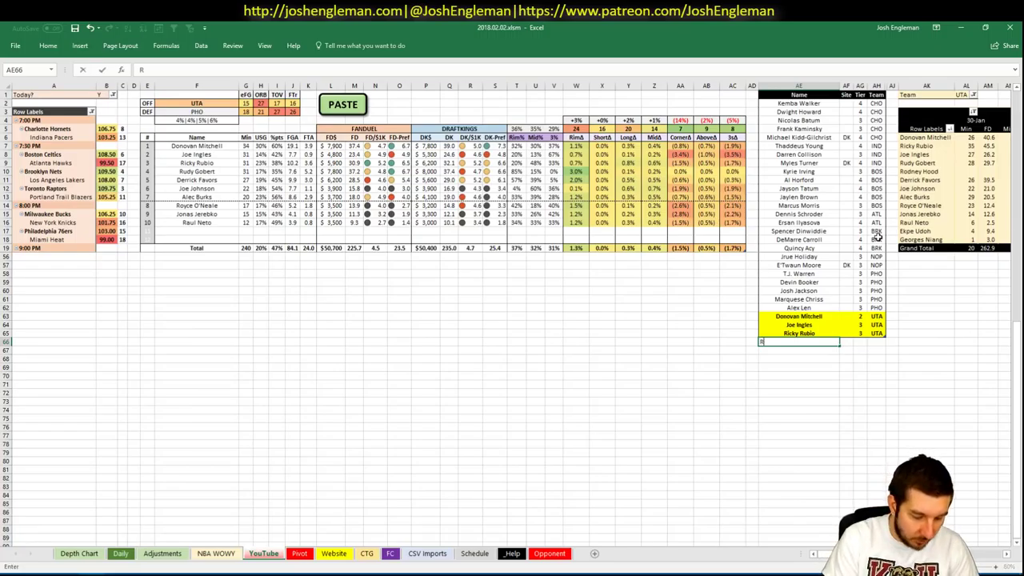
pyautogui.write('udy Gobert')
pyautogui.press('Tab')
pyautogui.press('Tab')
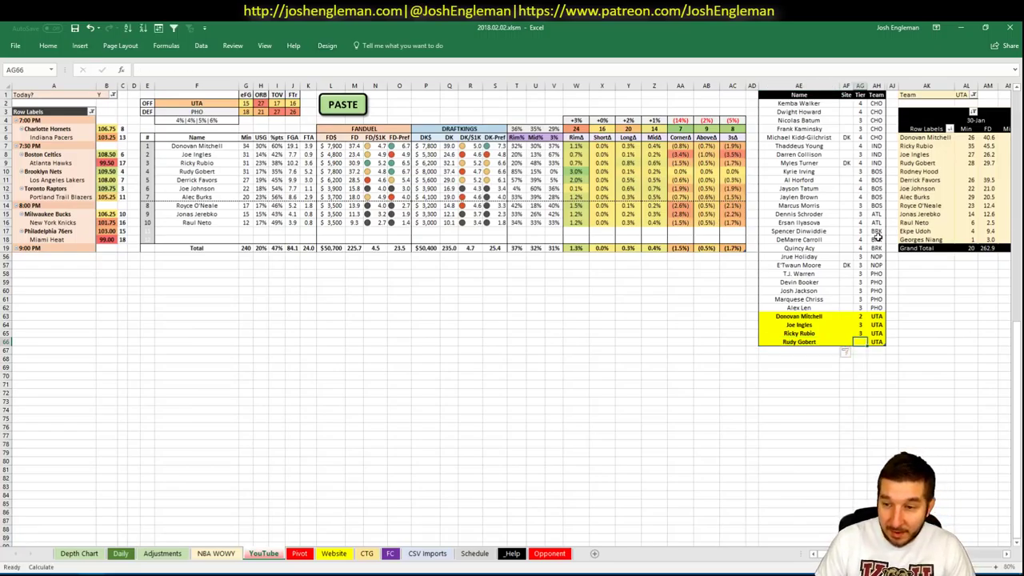
pyautogui.write('3')
pyautogui.press('Return')
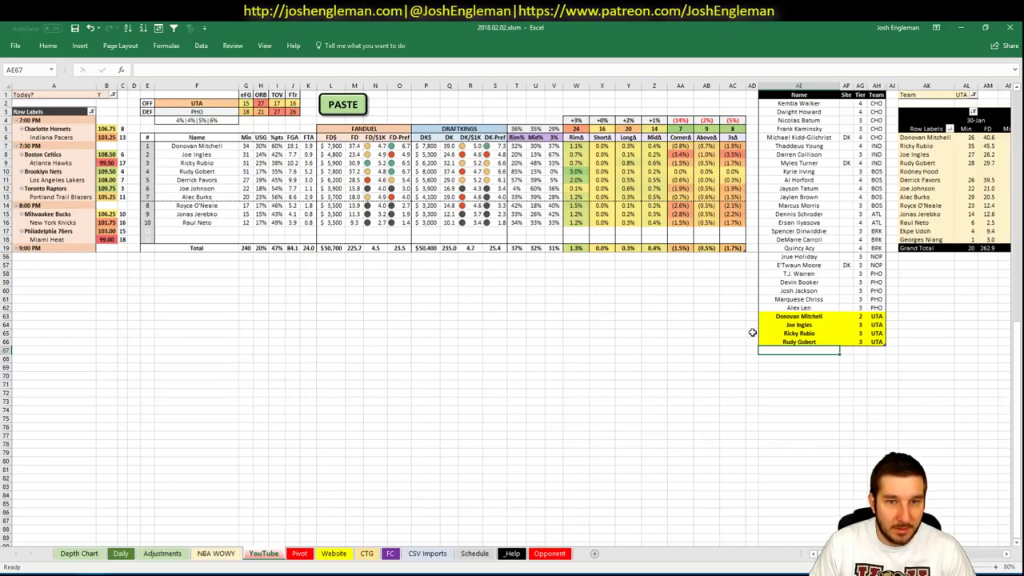
# - Check Utah's recent games table, then add Derrick Favors to the picks list as tier 3
pyautogui.hscroll(6, 512, 312)
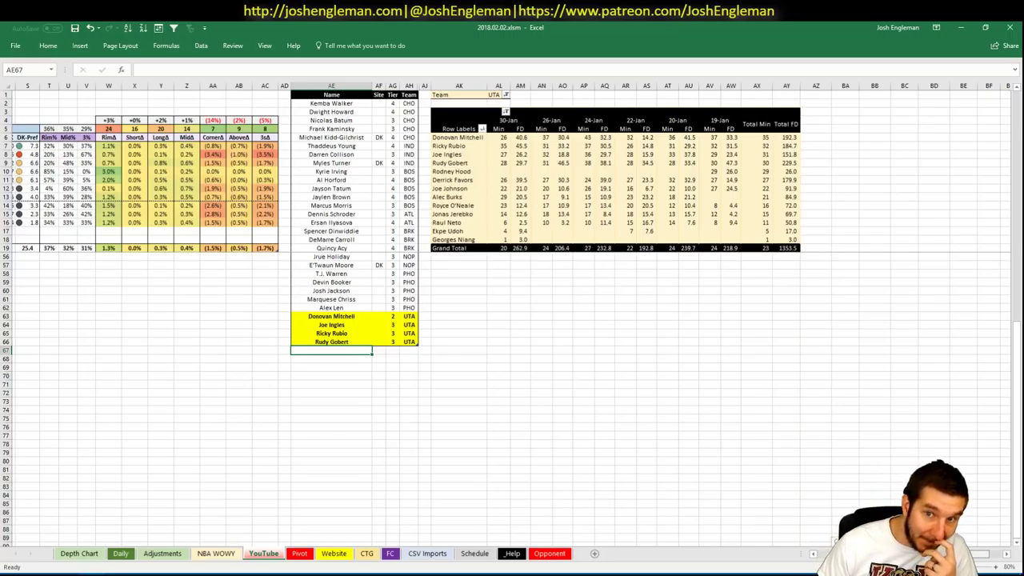
pyautogui.hscroll(1, 512, 312)
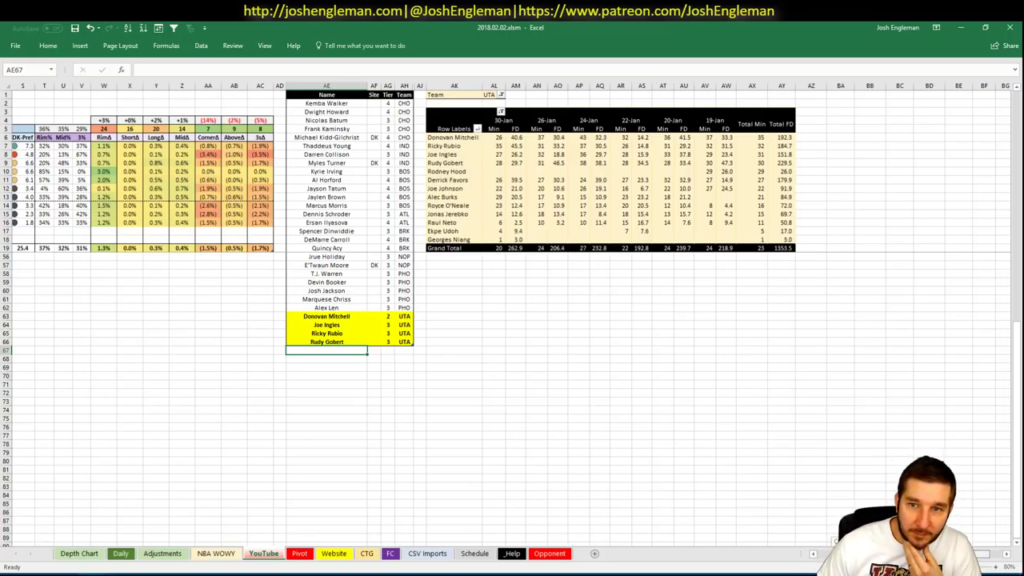
pyautogui.hscroll(-6, 651, 508)
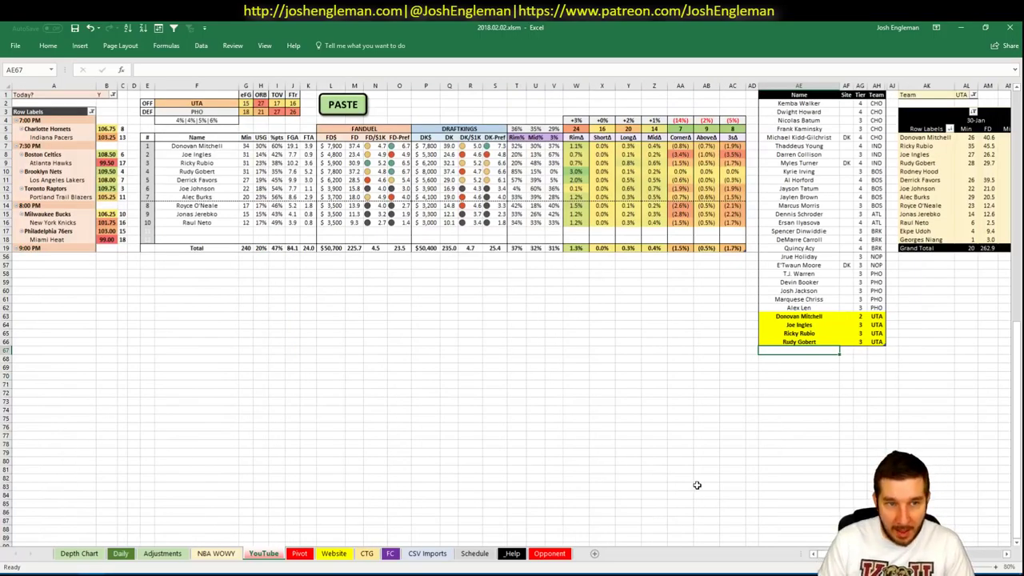
pyautogui.write('Derrick Favors')
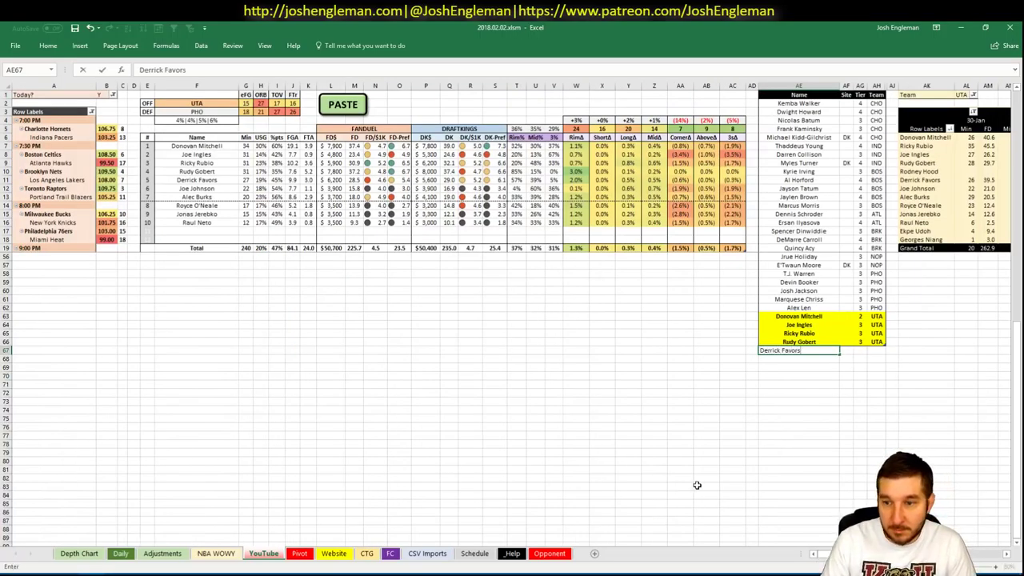
pyautogui.press('Return')
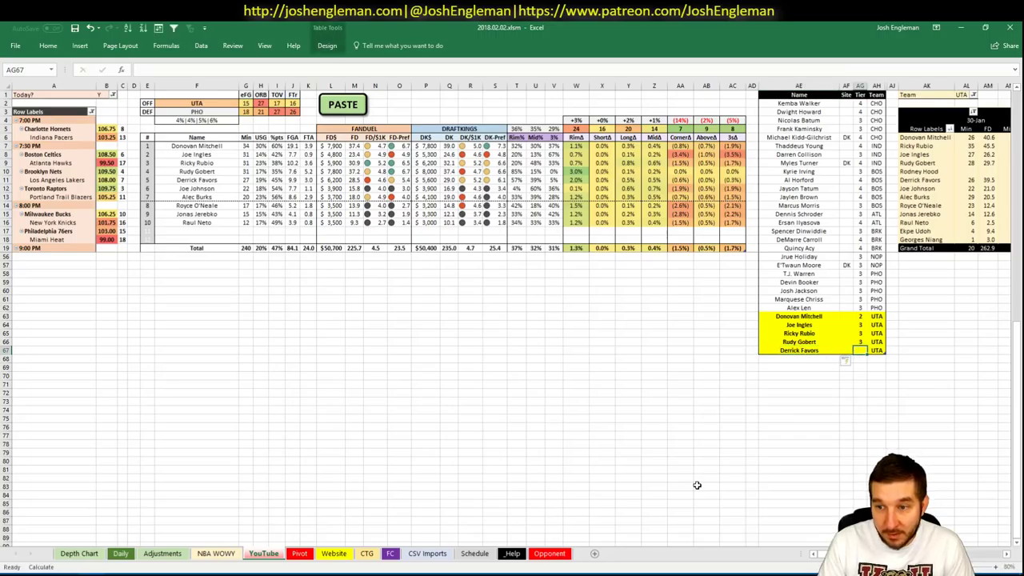
pyautogui.click(470, 291)
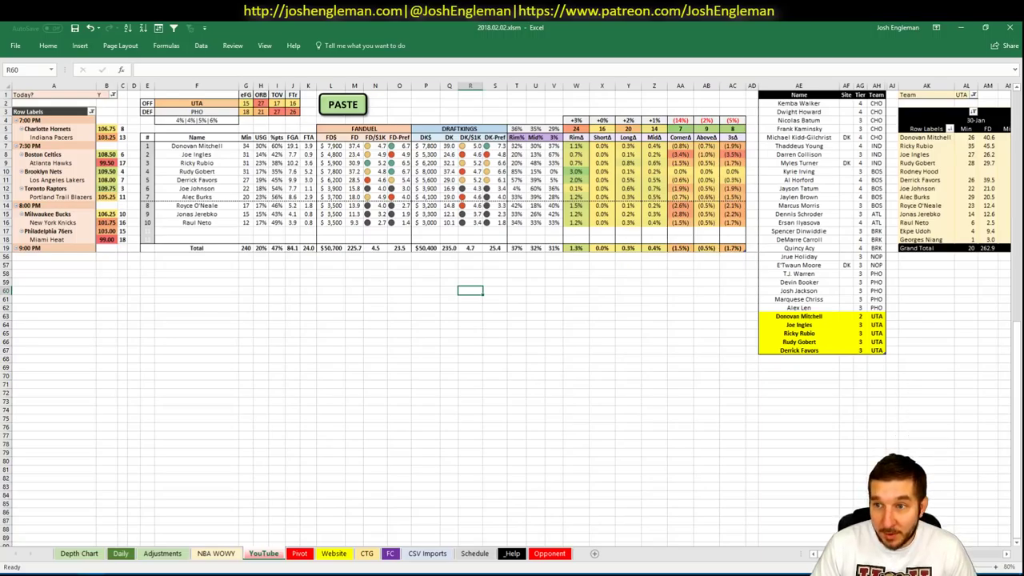
# - Review Utah's recent games table once more, then add Alec Burks to the picks list as tier 3
pyautogui.hscroll(6, 512, 313)
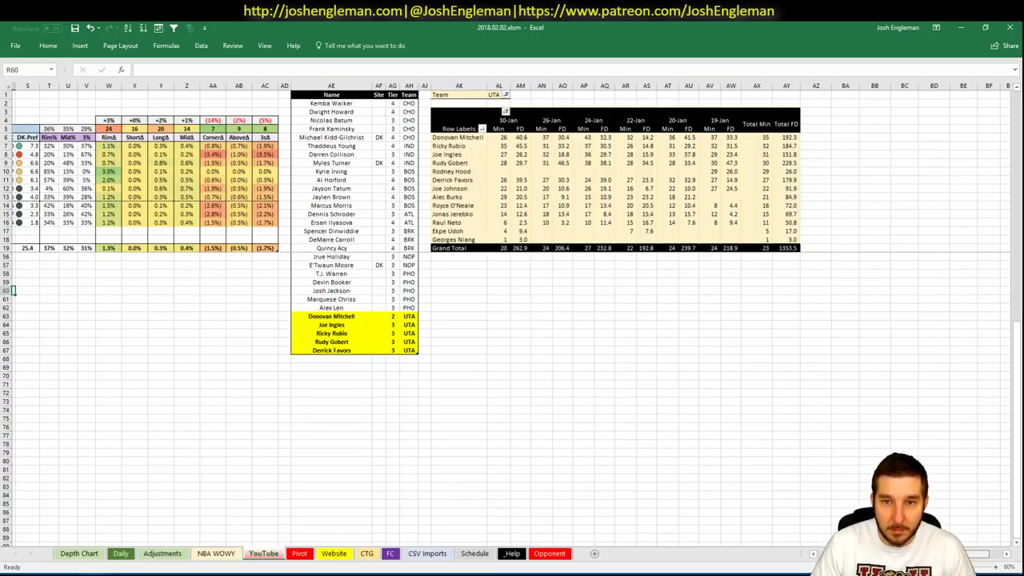
pyautogui.hscroll(-6, 681, 527)
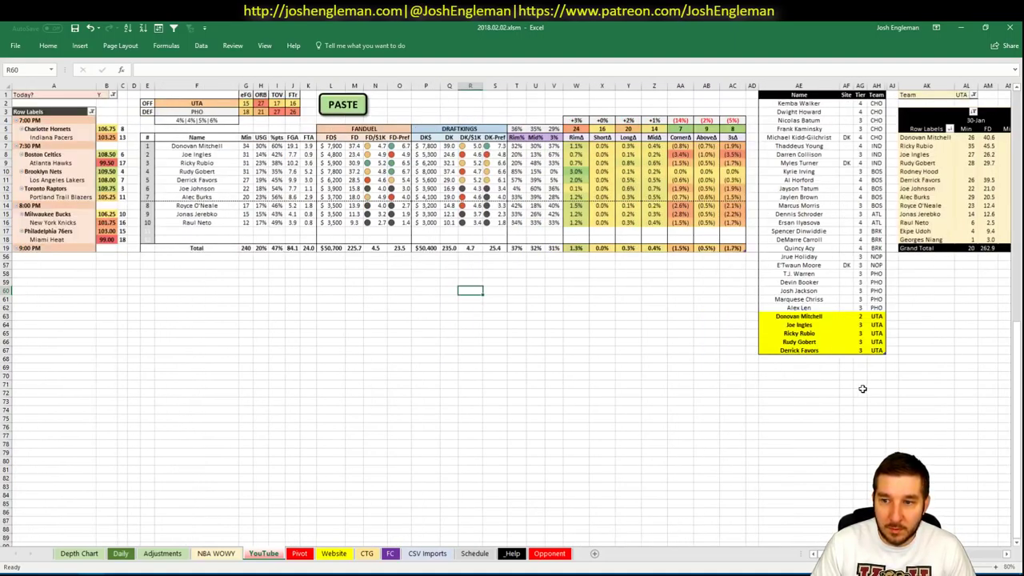
pyautogui.click(791, 359)
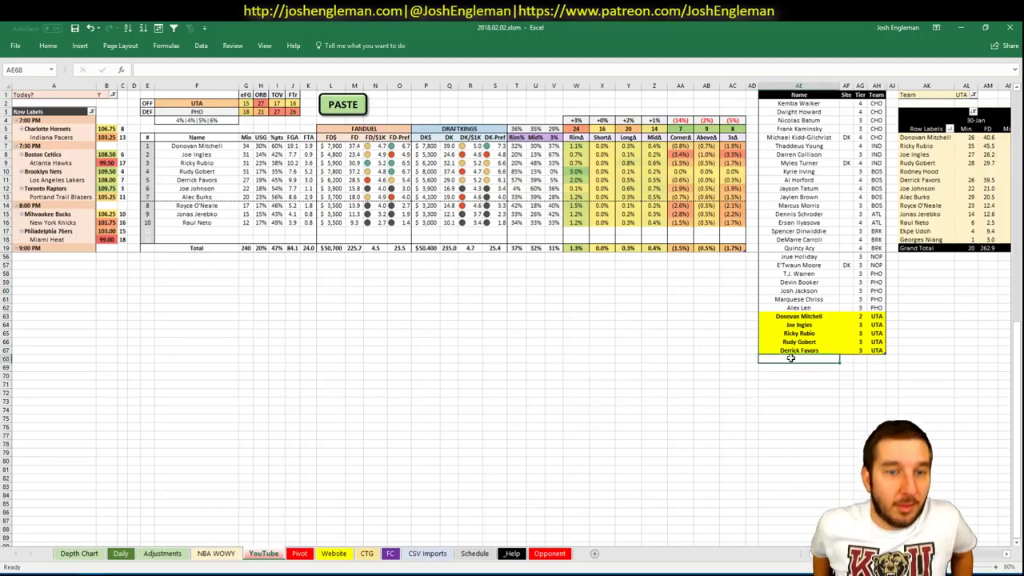
pyautogui.write('Alec Burks')
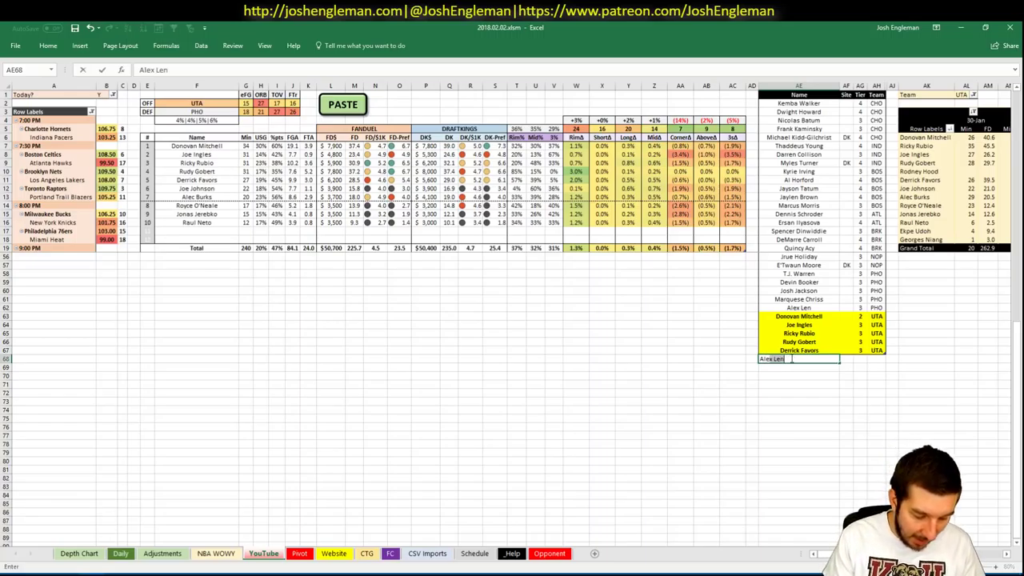
pyautogui.press('Tab')
pyautogui.press('Tab')
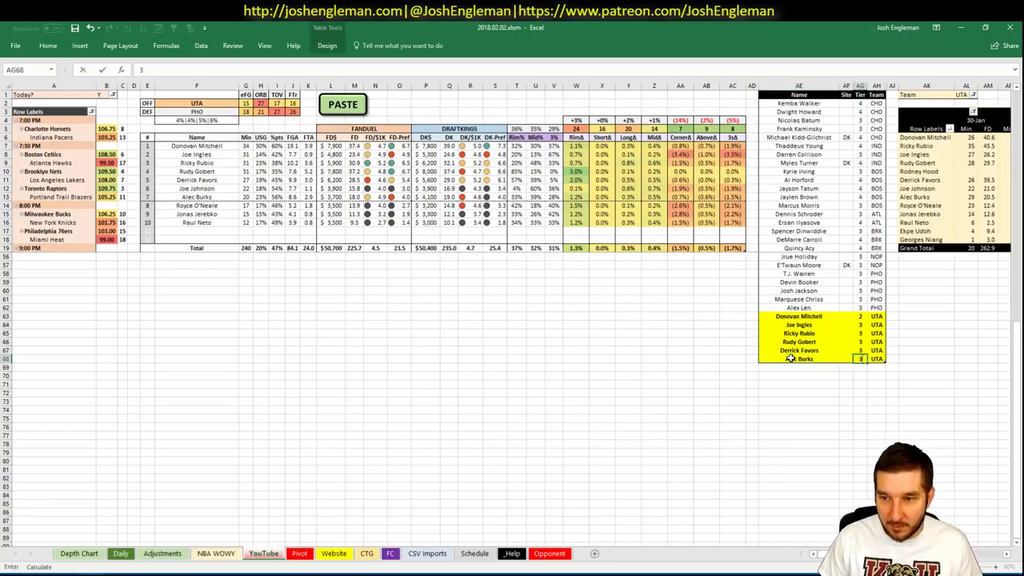
pyautogui.click(576, 409)
pyautogui.click(283, 358)
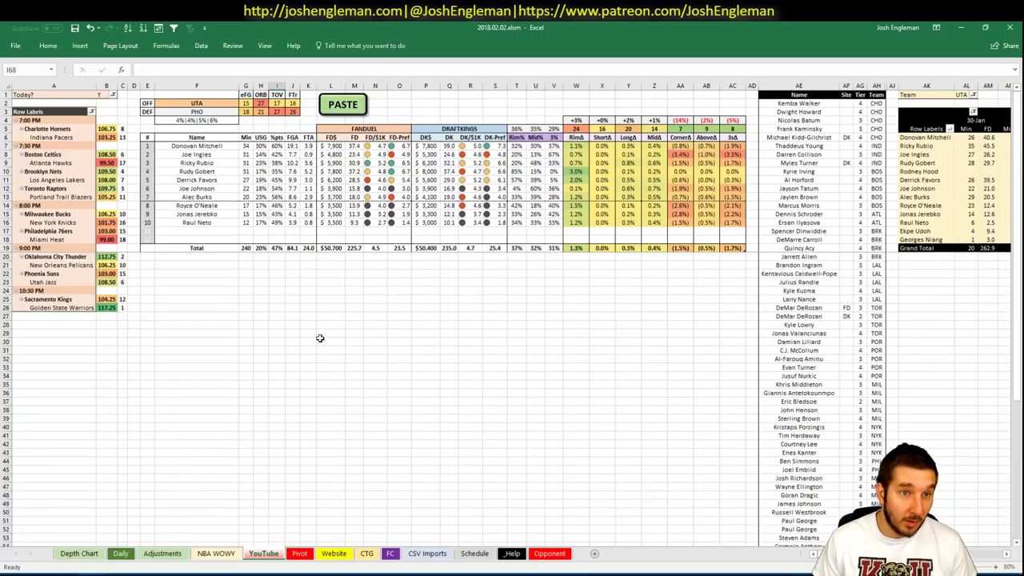
# - Set the offense team of the matchup table to SAC and review Sacramento's player and shooting data
pyautogui.click(210, 104)
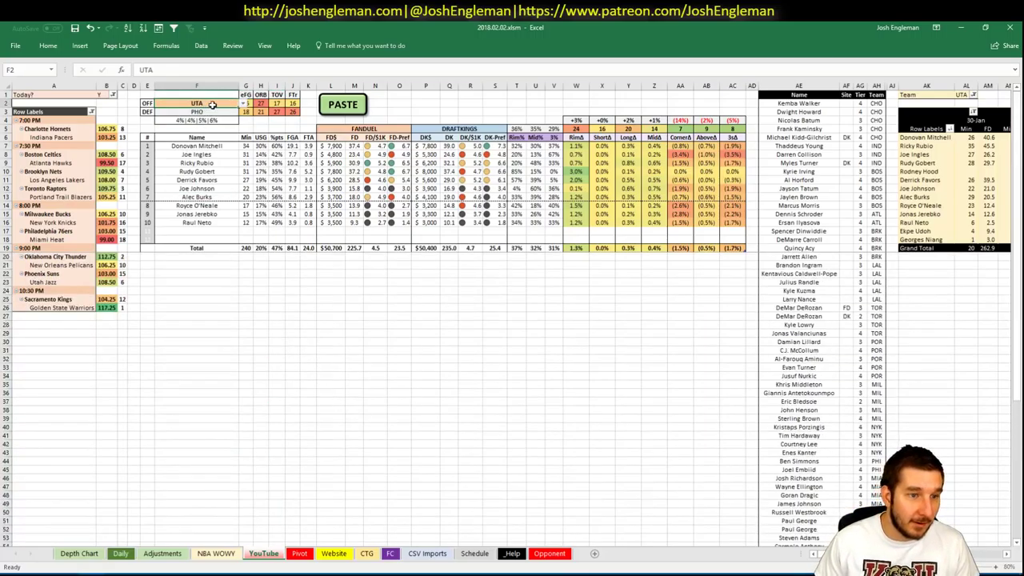
pyautogui.write('SAC')
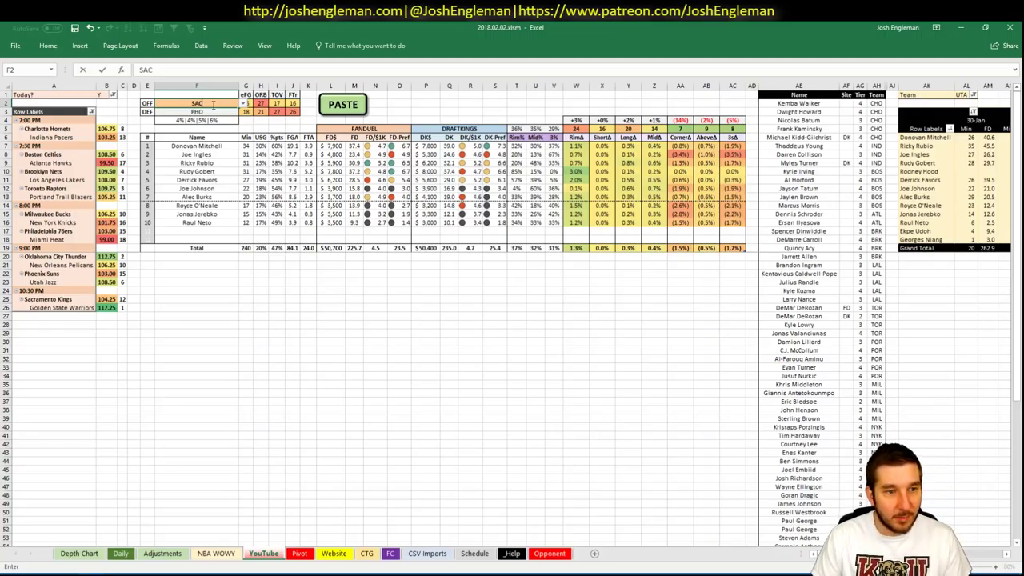
pyautogui.press('Return')
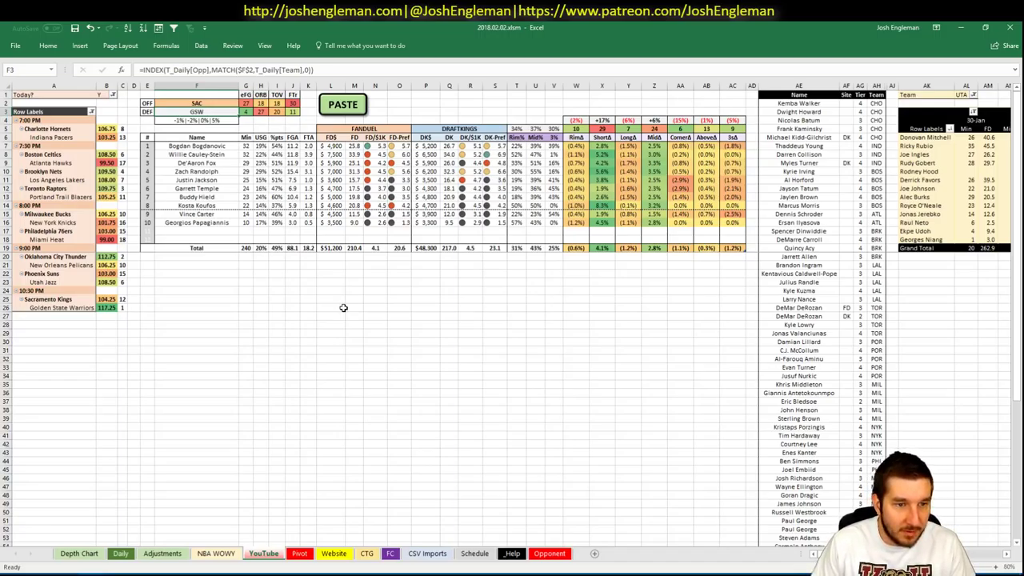
pyautogui.click(509, 332)
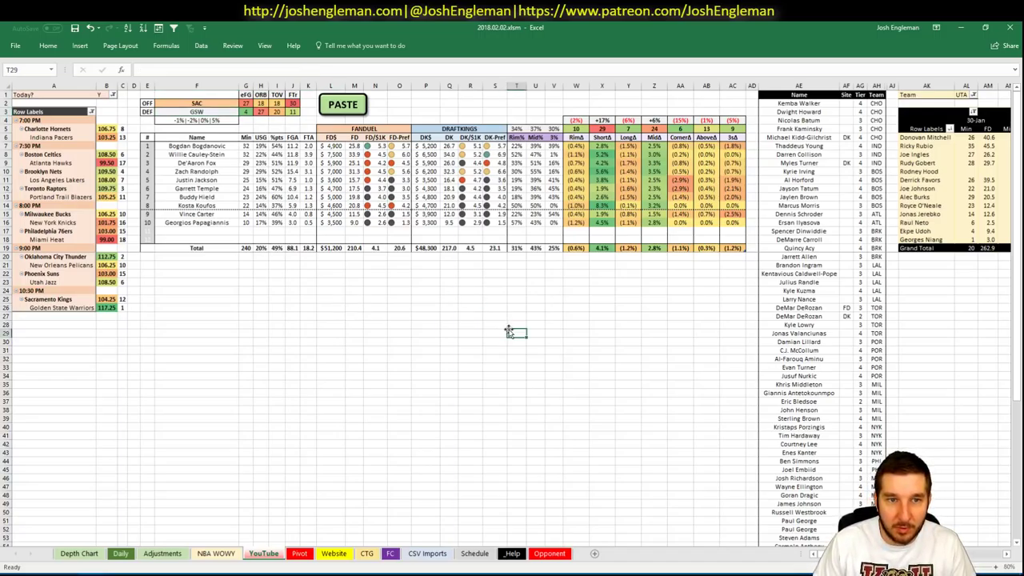
pyautogui.scroll(-2, 509, 332)
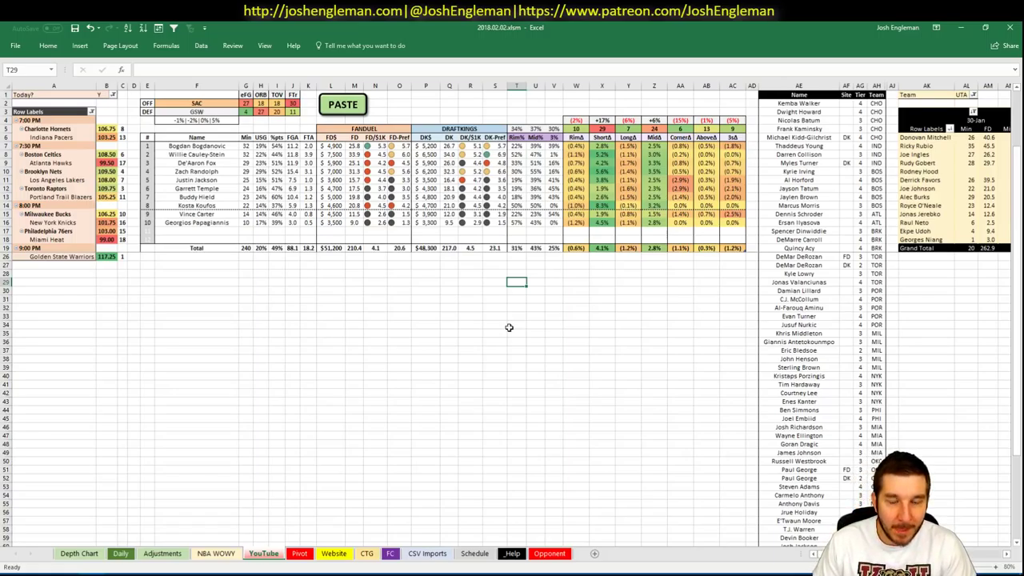
pyautogui.click(666, 331)
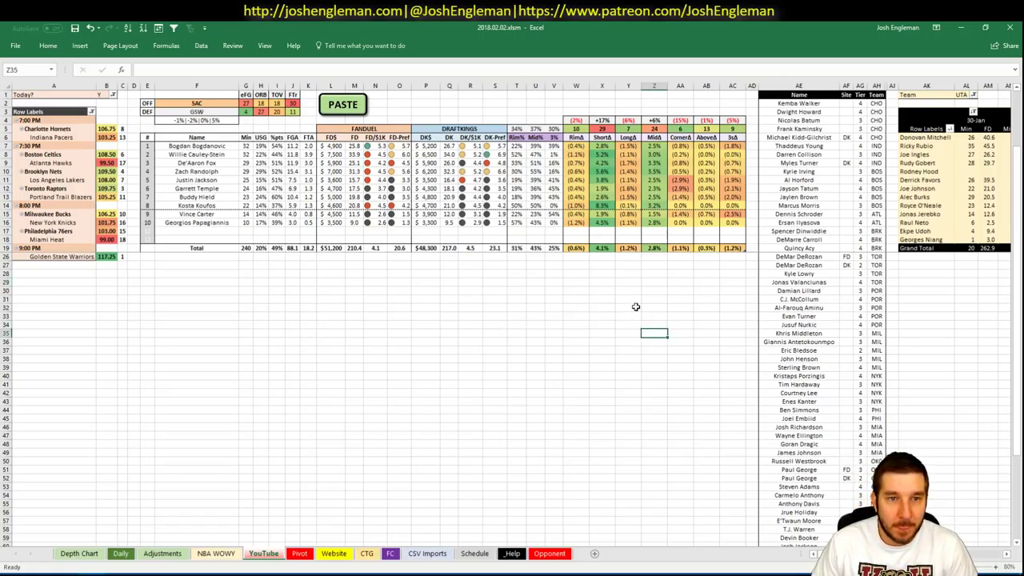
# - Filter the recent games pivot table to team SAC and check the players' recent minutes and FanDuel points
pyautogui.click(966, 94)
pyautogui.write('SAC')
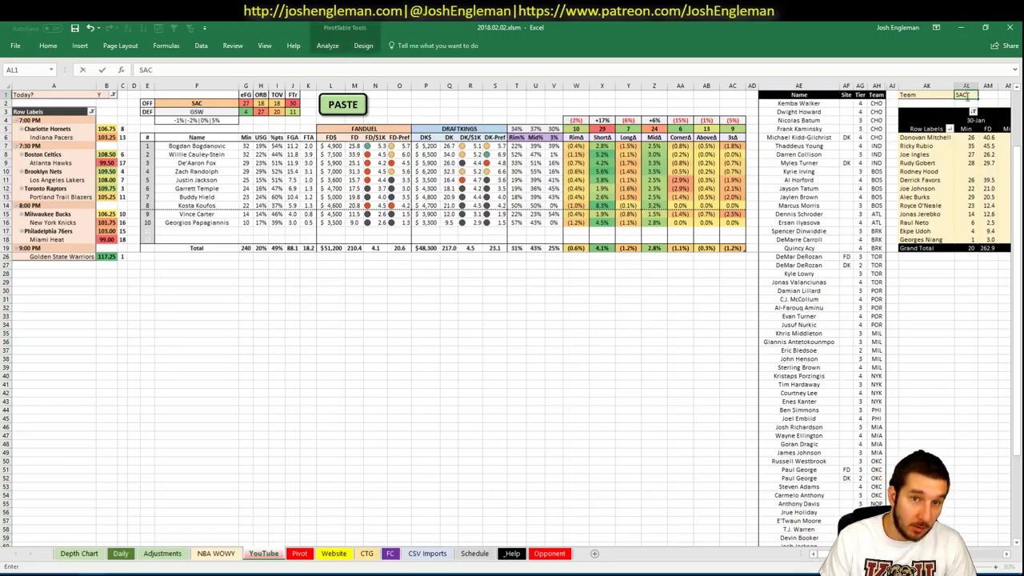
pyautogui.press('Return')
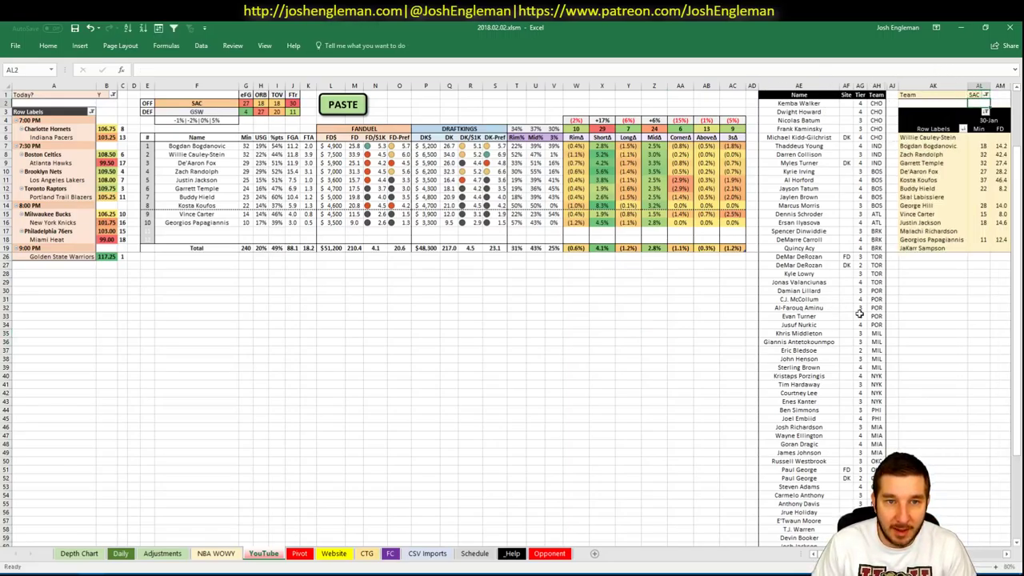
pyautogui.hscroll(6, 512, 320)
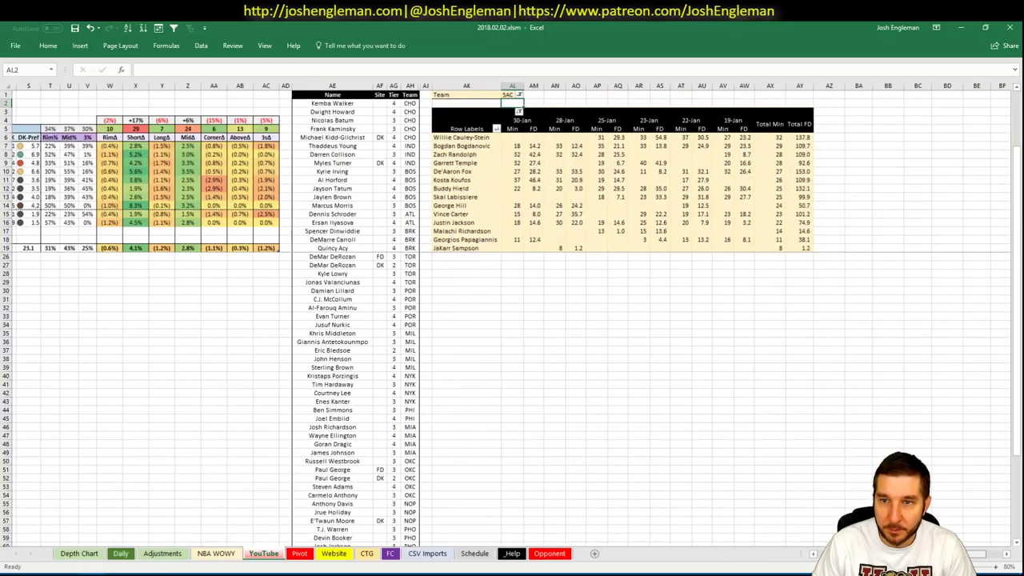
pyautogui.hotkey('ctrl', 'pageup')
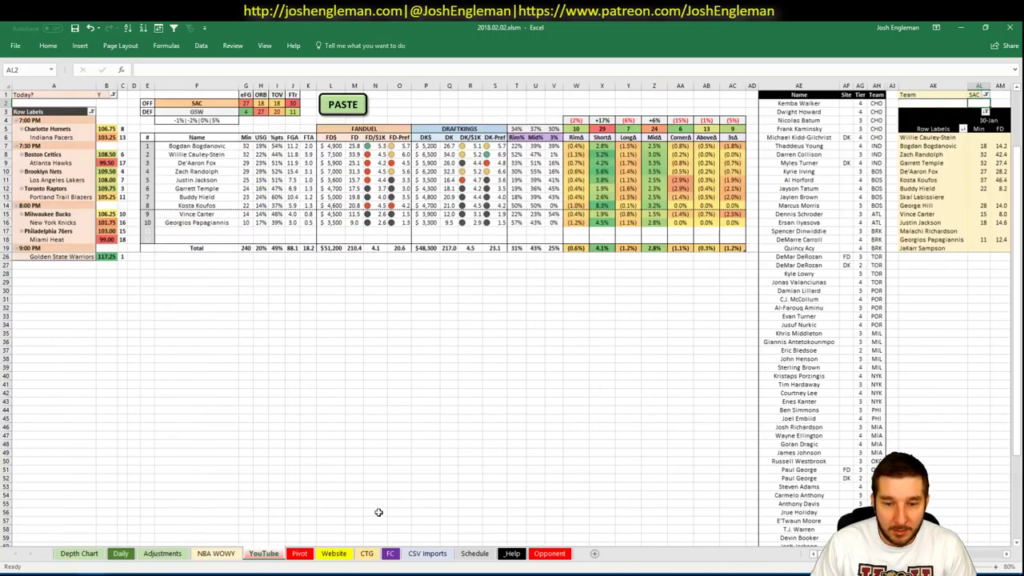
# - Look through the Pivot, NBA WOWY and Daily sheets, then return to the YouTube sheet
pyautogui.click(299, 553)
pyautogui.click(284, 488)
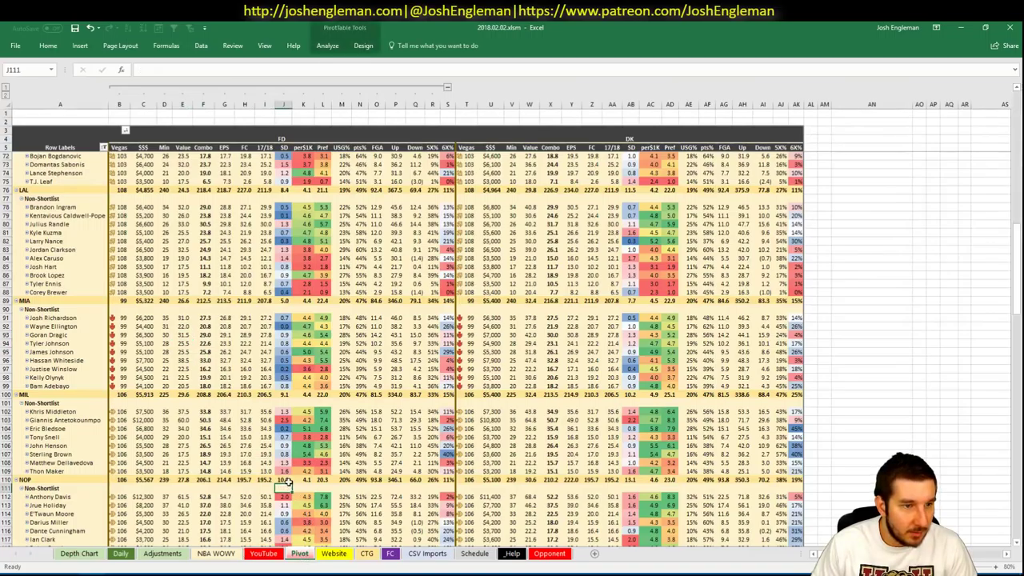
pyautogui.scroll(-20, 336, 496)
pyautogui.scroll(-2, 338, 498)
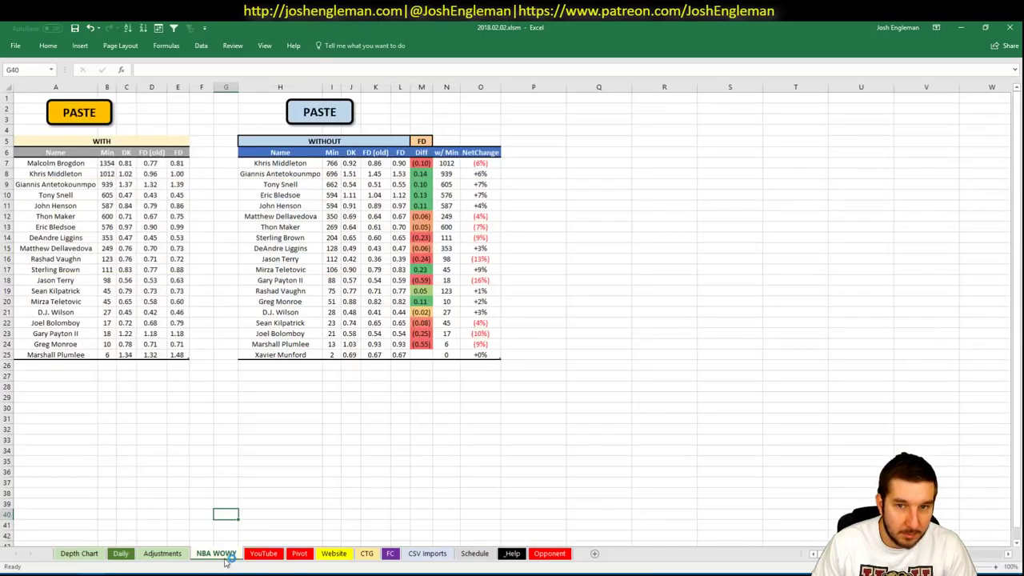
pyautogui.click(227, 556)
pyautogui.click(122, 554)
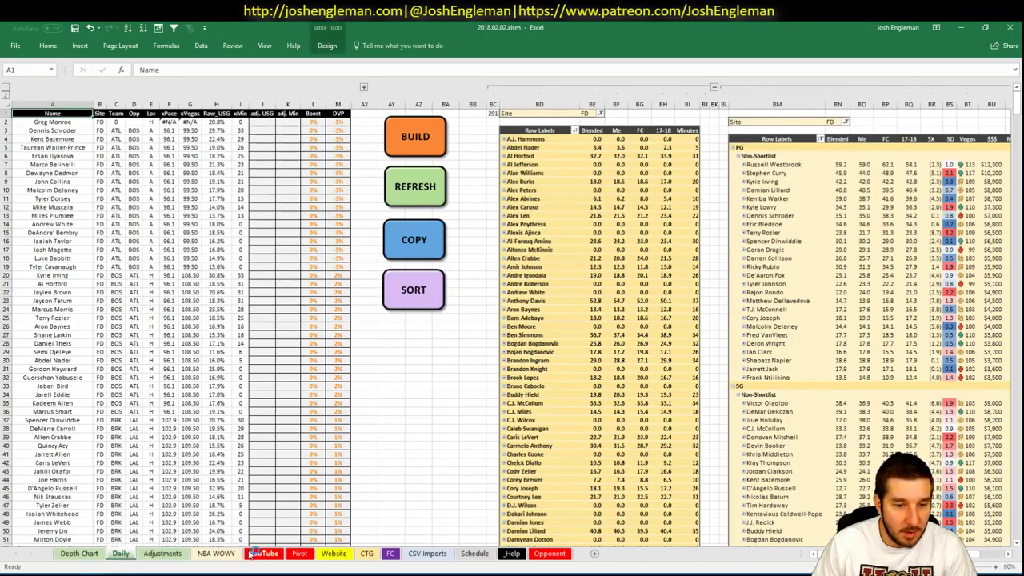
pyautogui.click(252, 556)
pyautogui.click(670, 337)
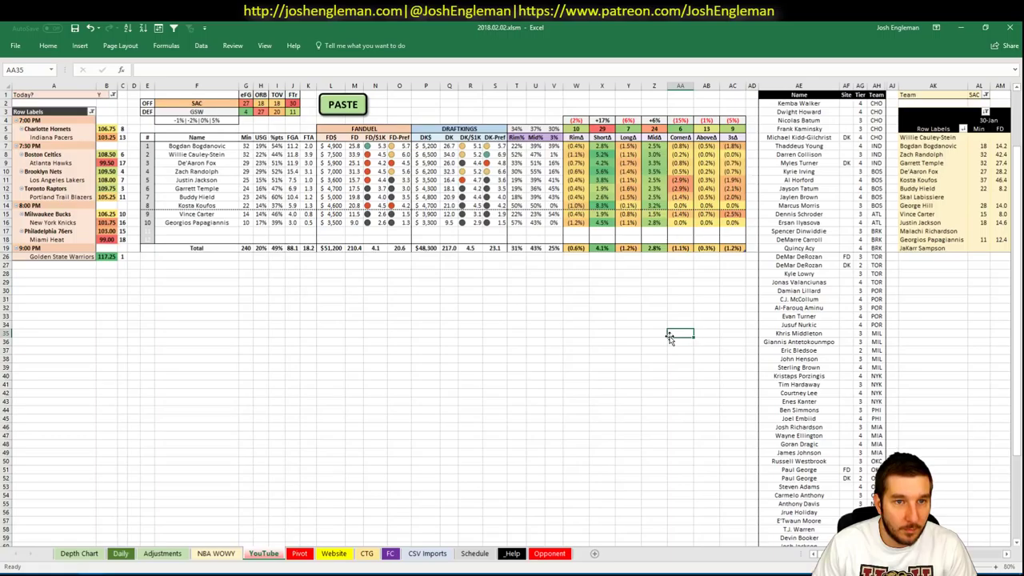
# - Add Bogdan Bogdanovic to the picks list below Alec Burks as tier 4
pyautogui.click(803, 316)
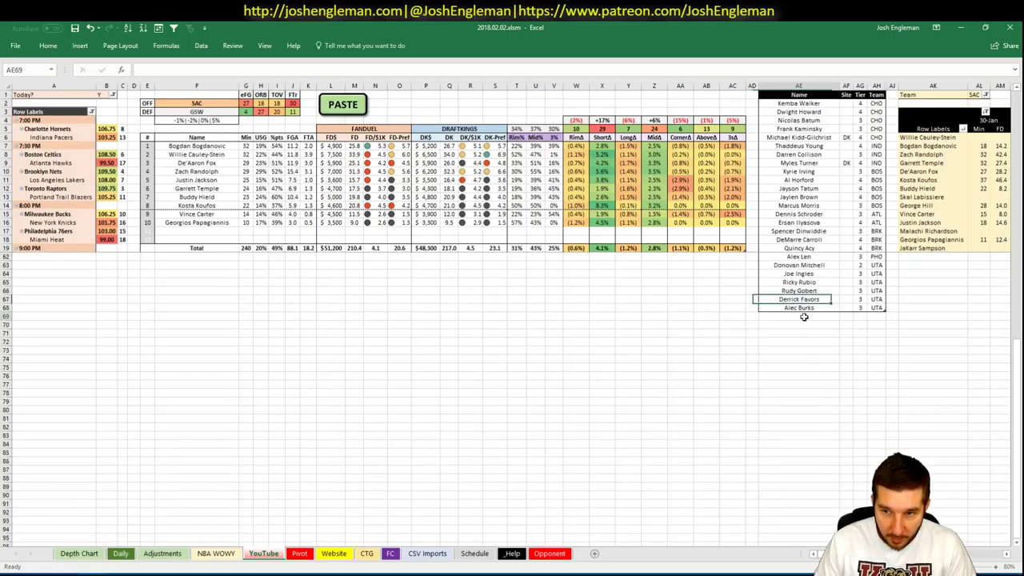
pyautogui.write('Bogdan B')
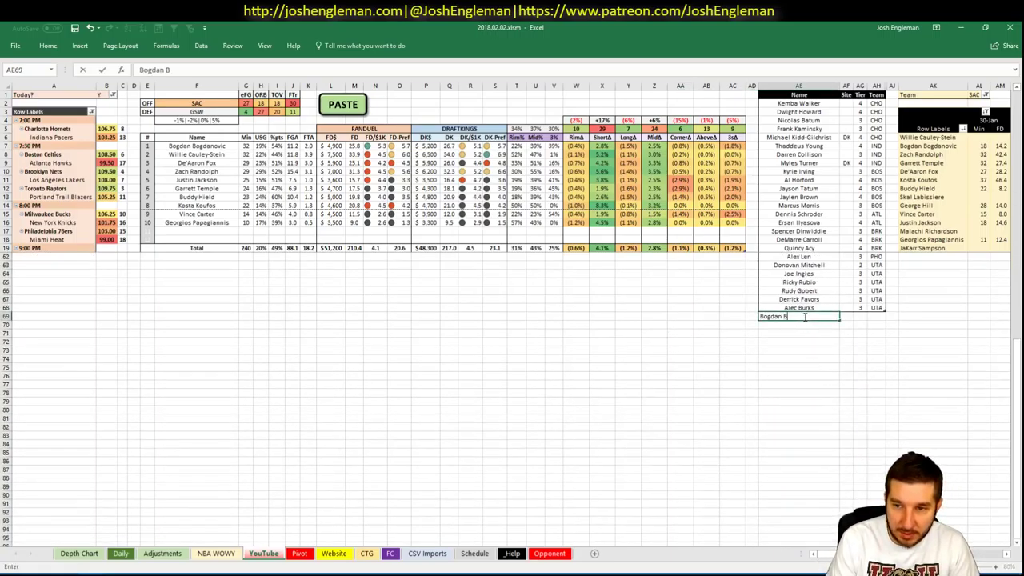
pyautogui.write('ogdanovic')
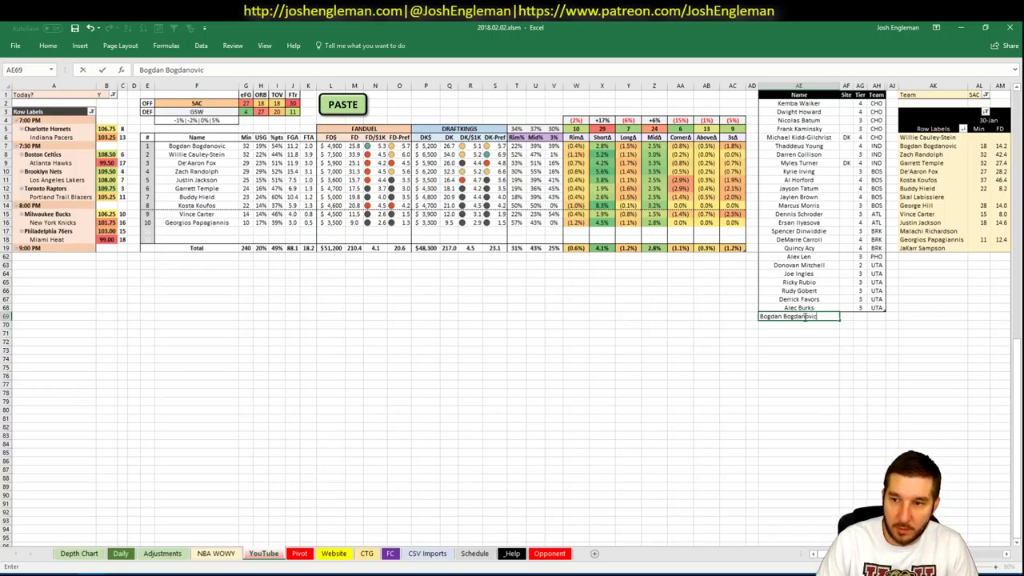
pyautogui.press('Return')
pyautogui.write('4')
pyautogui.press('Return')
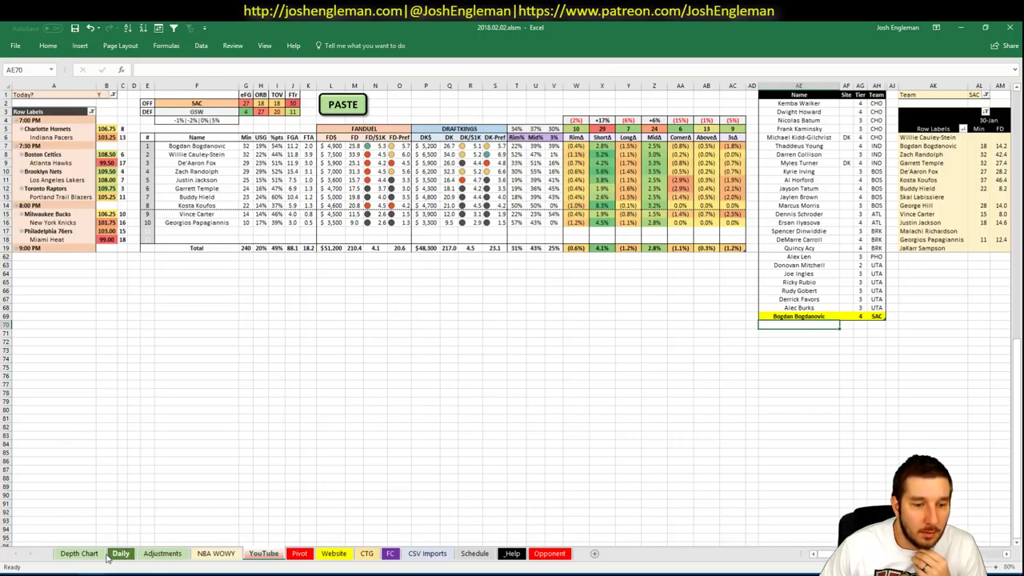
# - In FantasyCruncher, list the centers and check Willie Cauley-Stein's news and game log, closing it to return to the Excel workbook
pyautogui.hotkey('alt', 'Tab')
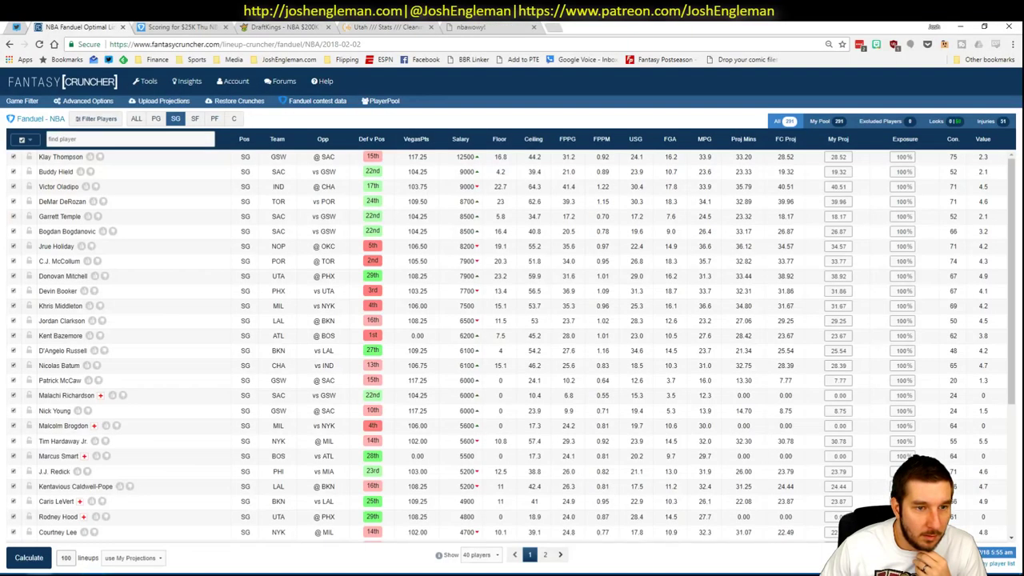
pyautogui.click(232, 118)
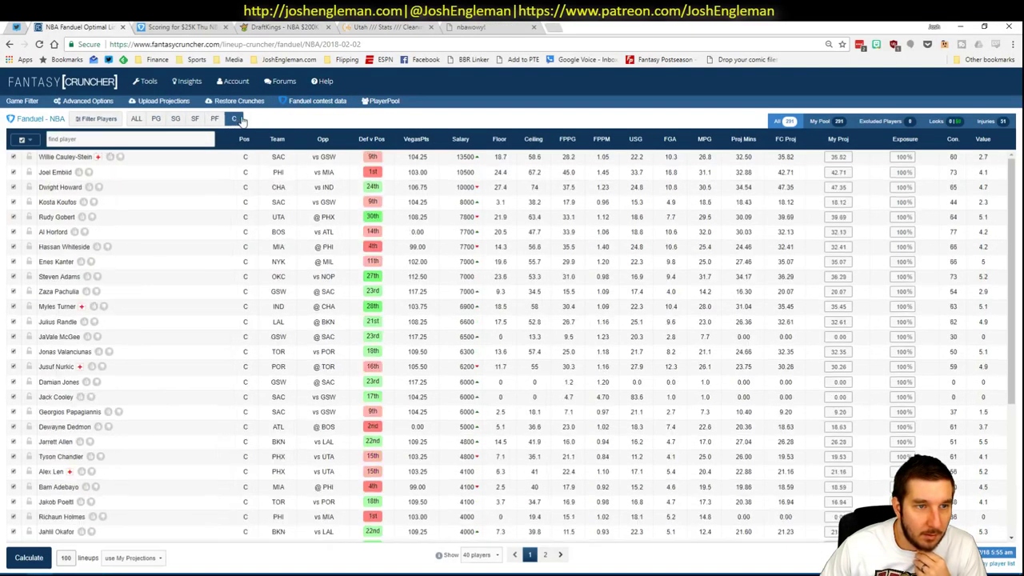
pyautogui.click(64, 157)
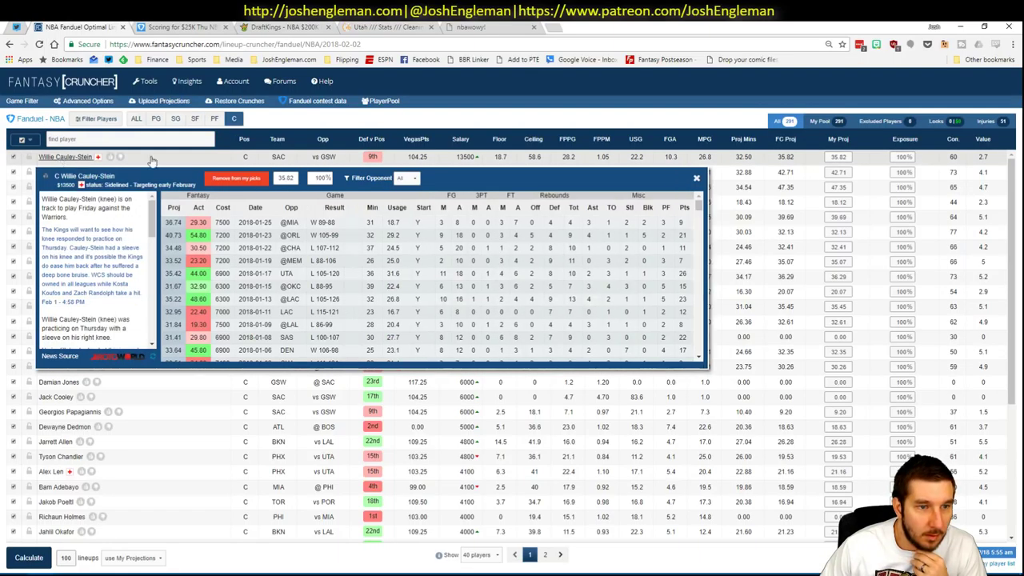
pyautogui.click(696, 180)
pyautogui.hotkey('alt', 'Tab')
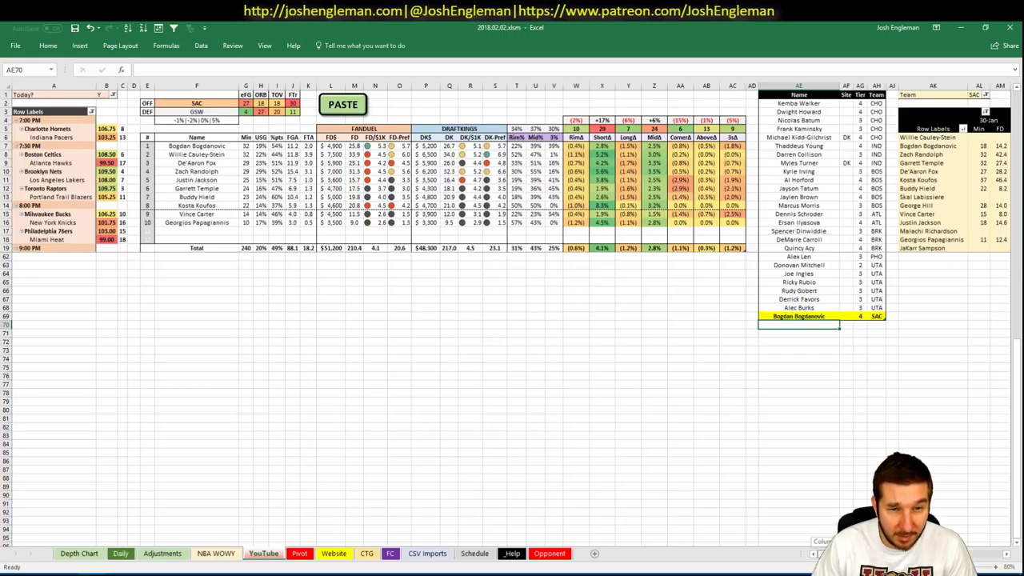
# - Add Willie Cauley-Stein to the picks list below Bogdan Bogdanovic with site DK and tier 4
pyautogui.hscroll(8, 513, 320)
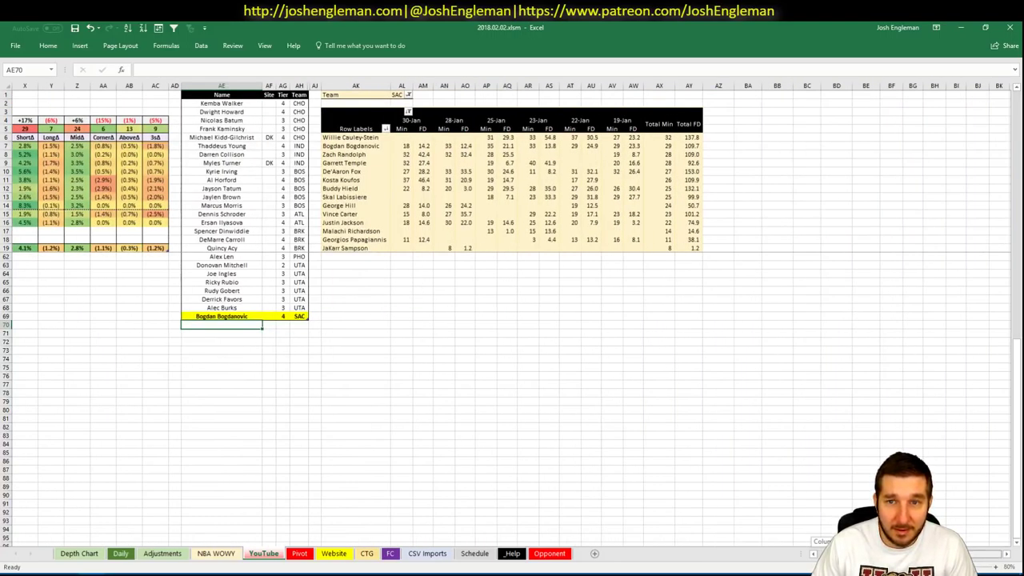
pyautogui.hscroll(-8, 735, 532)
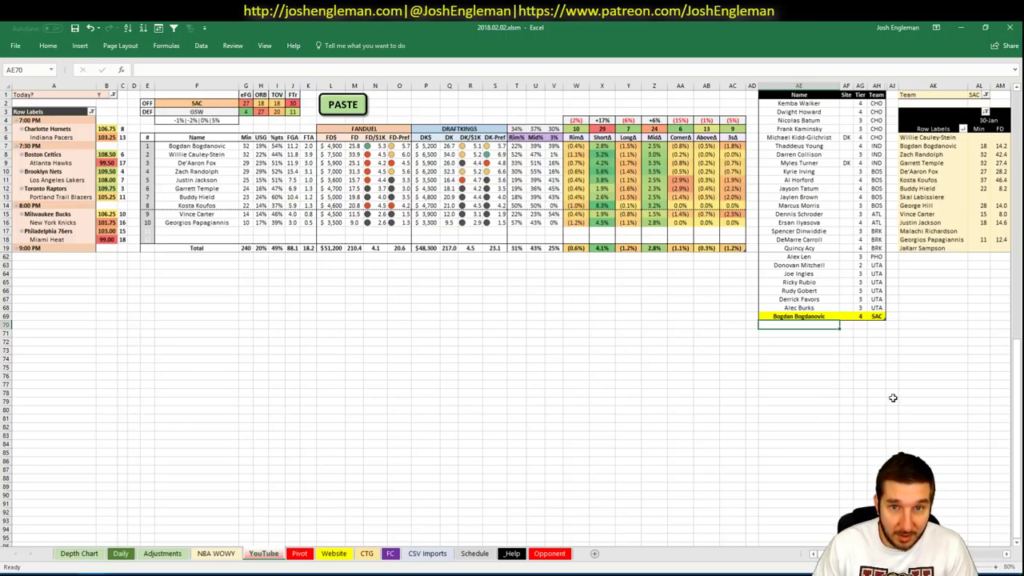
pyautogui.write('Willie C')
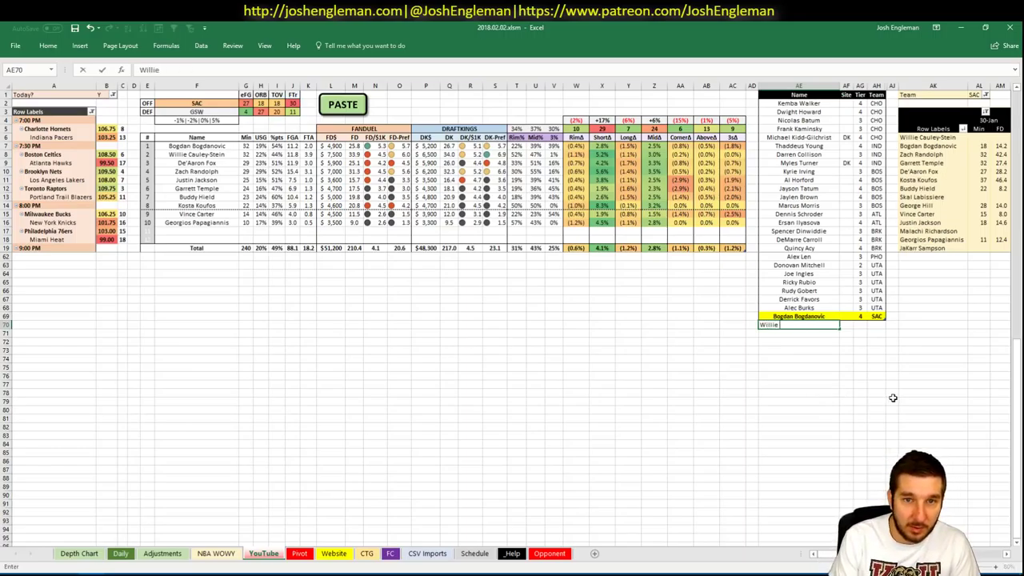
pyautogui.write('auley-Stein')
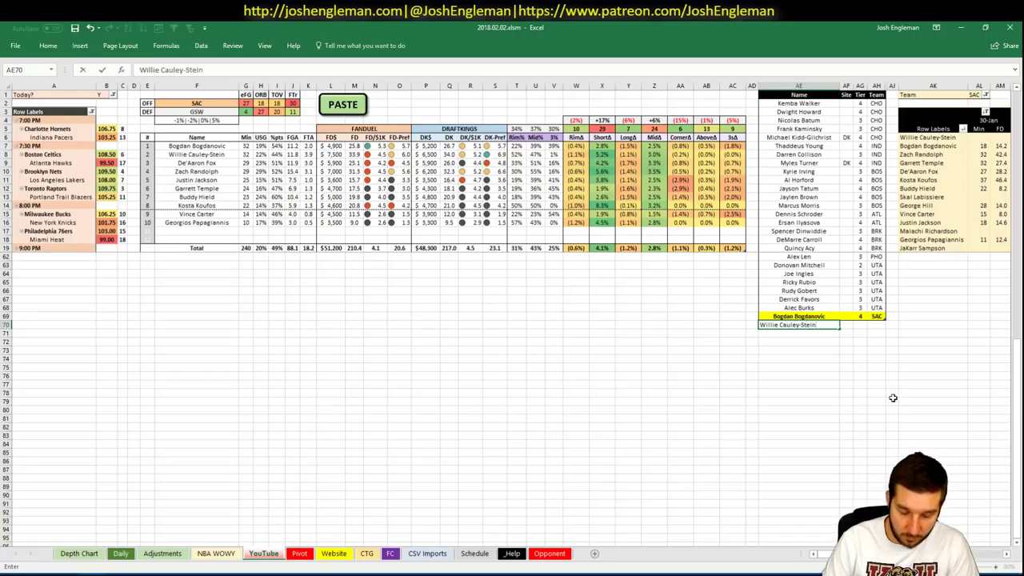
pyautogui.press('Return')
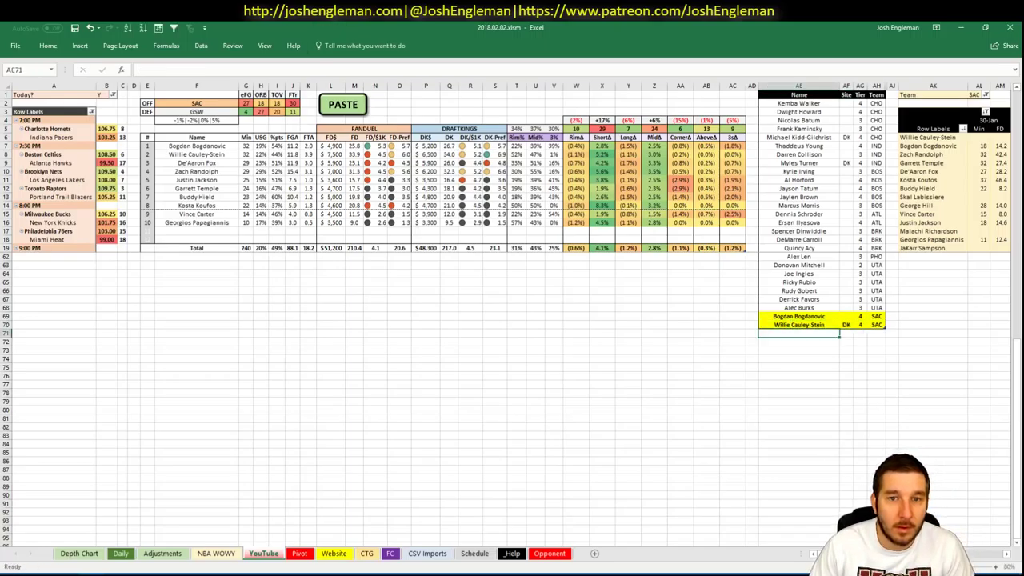
# - Add Zach Randolph to the picks list below Willie Cauley-Stein with site DK and tier 4
pyautogui.write('Za')
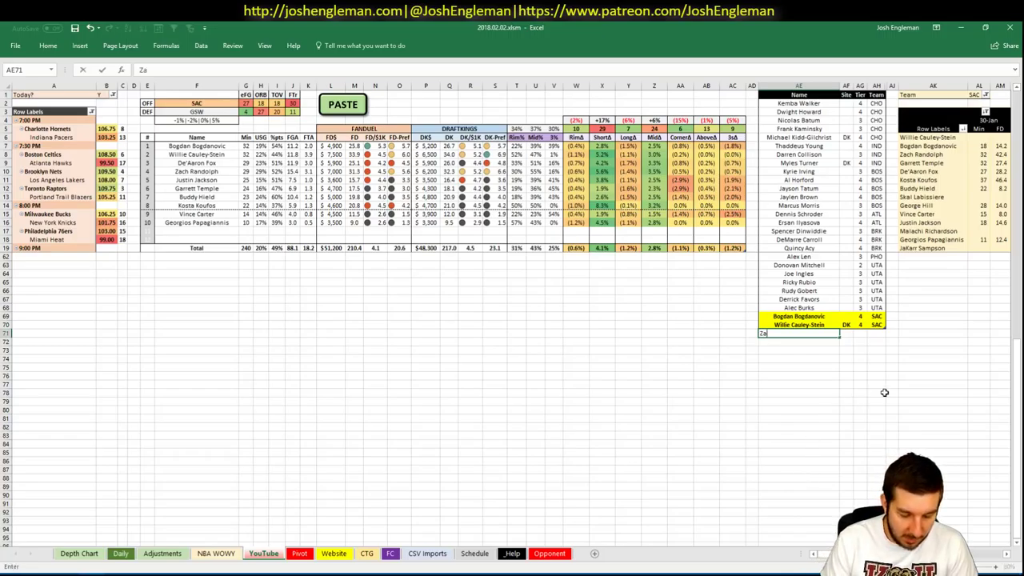
pyautogui.write('ch Randolph')
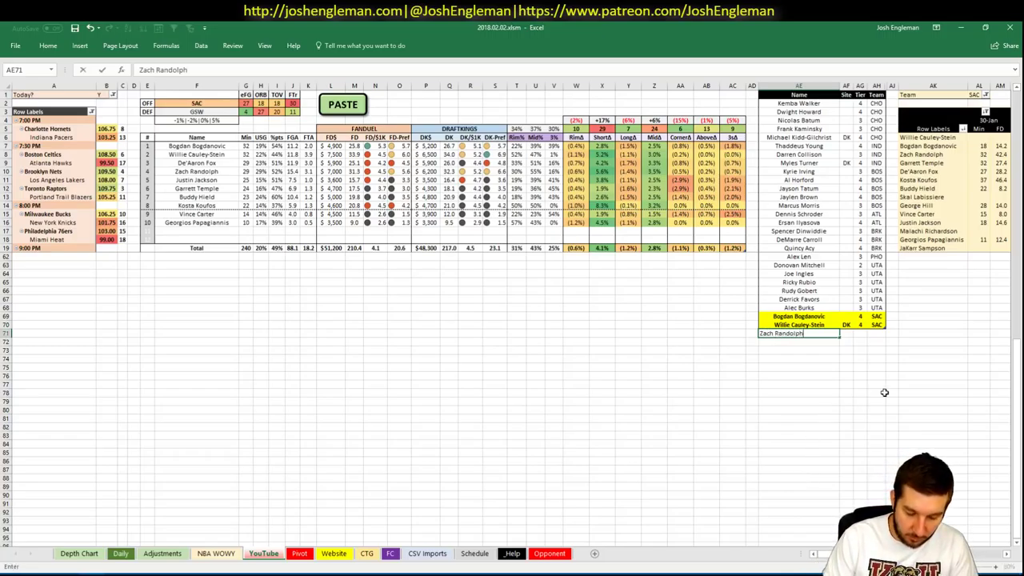
pyautogui.press('Return')
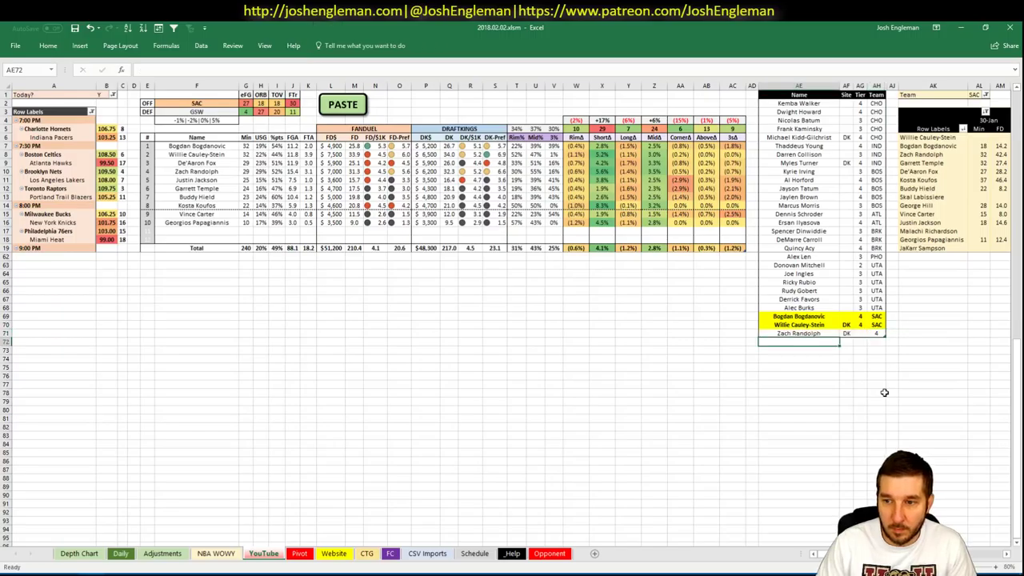
pyautogui.press('Up')
pyautogui.press('Right')
pyautogui.press('Right')
pyautogui.press('Delete')
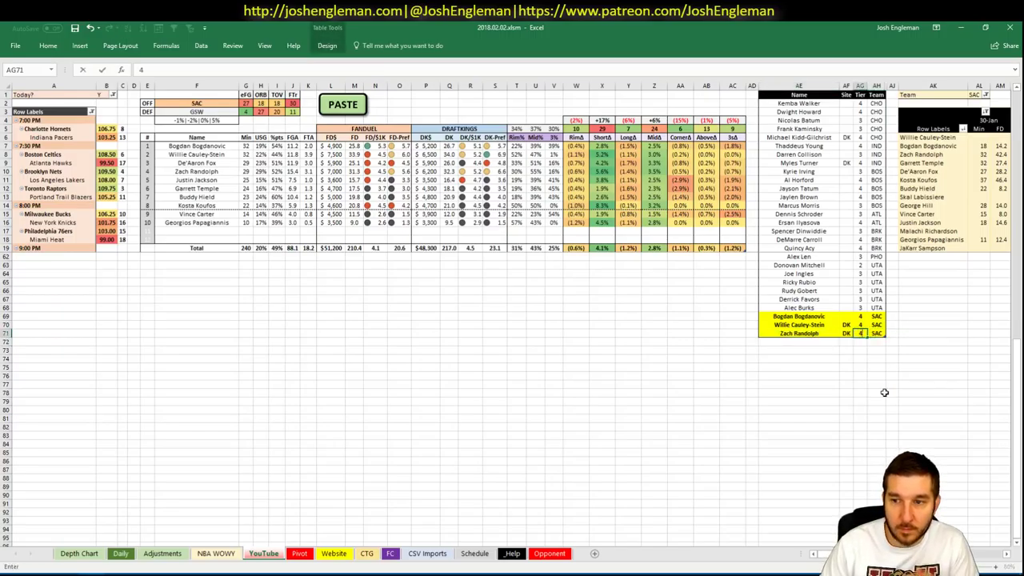
pyautogui.write('4')
pyautogui.press('Return')
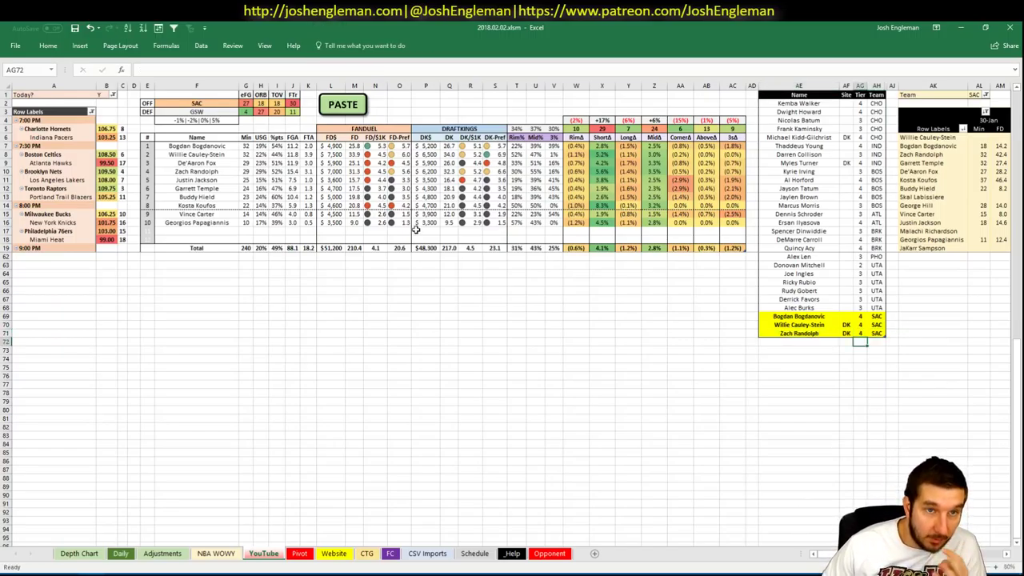
# - Set the offense team of the matchup table to GSW
pyautogui.click(225, 107)
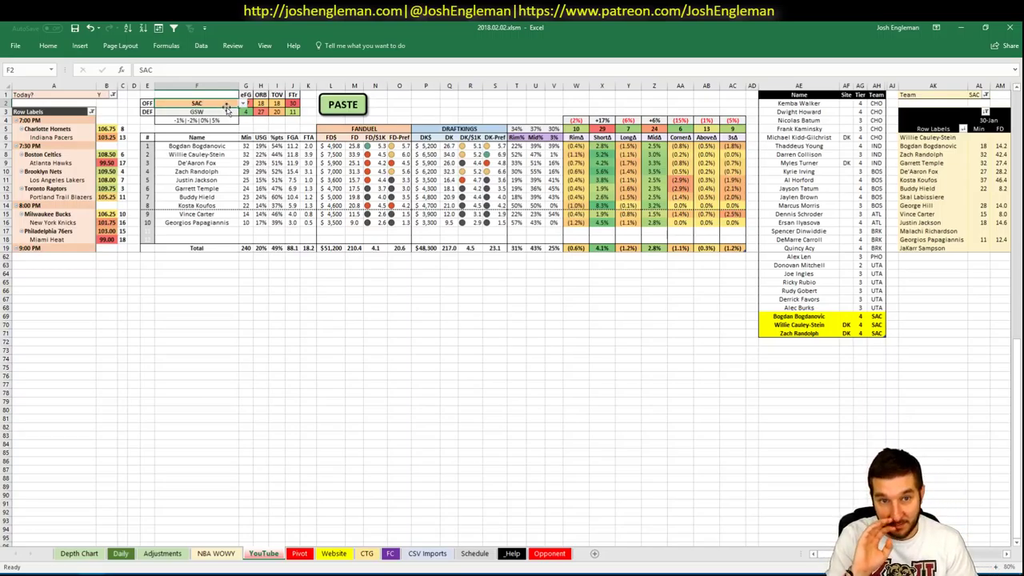
pyautogui.write('GSW')
pyautogui.press('Return')
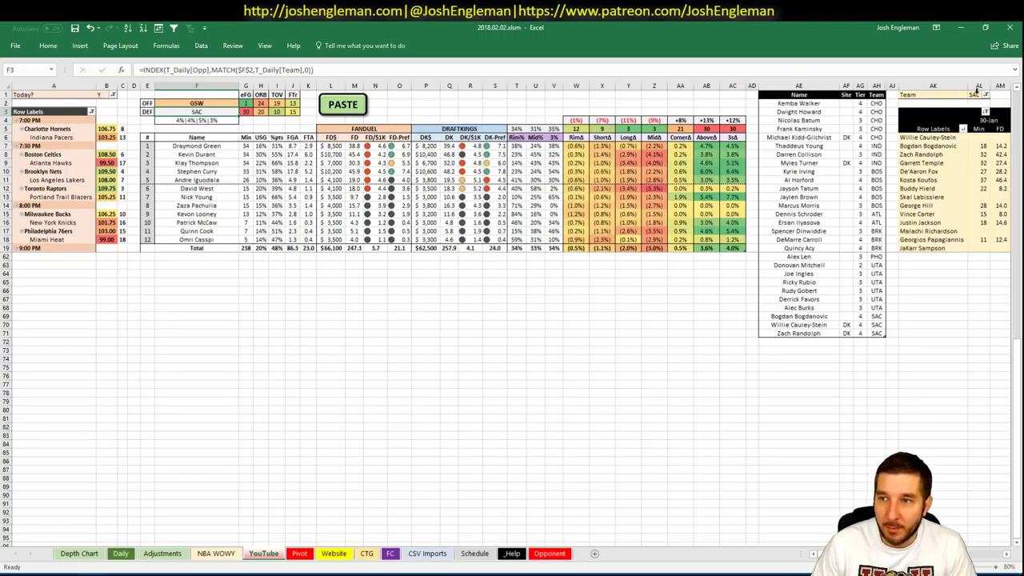
# - Filter the recent games pivot table to team GSW and check the players' recent minutes and FanDuel points
pyautogui.click(975, 95)
pyautogui.write('GSW')
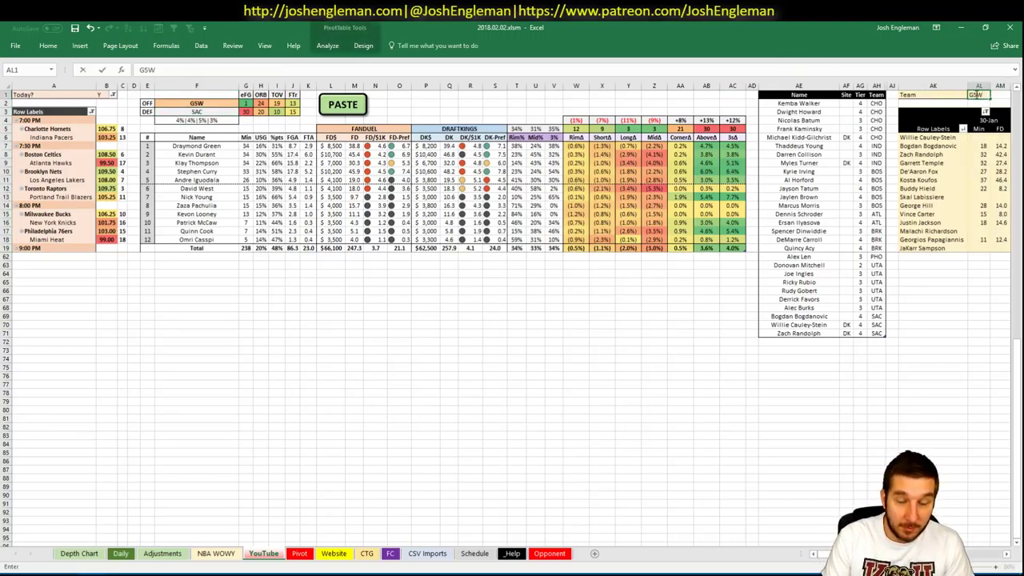
pyautogui.press('Return')
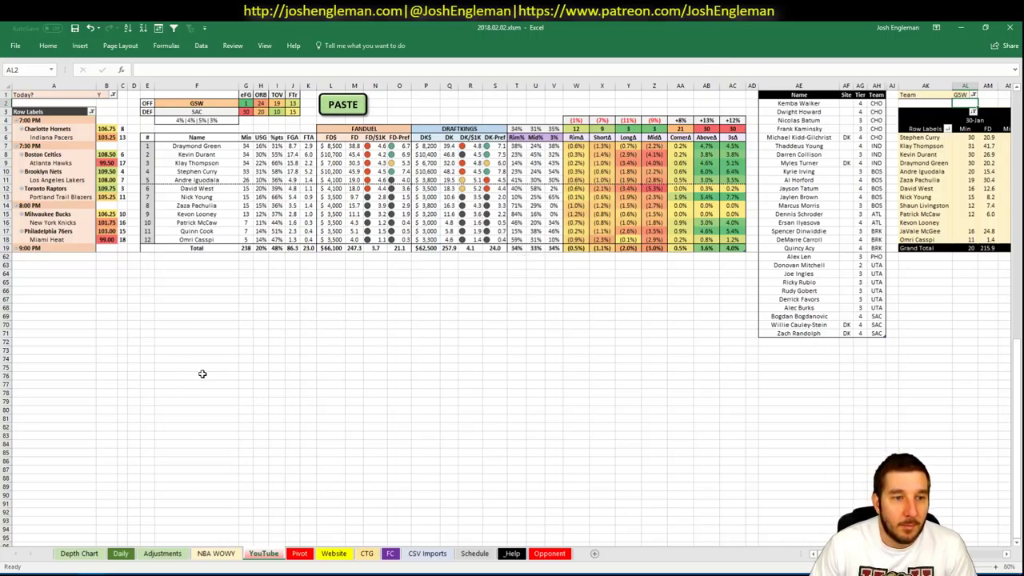
pyautogui.scroll(-12, 232, 365)
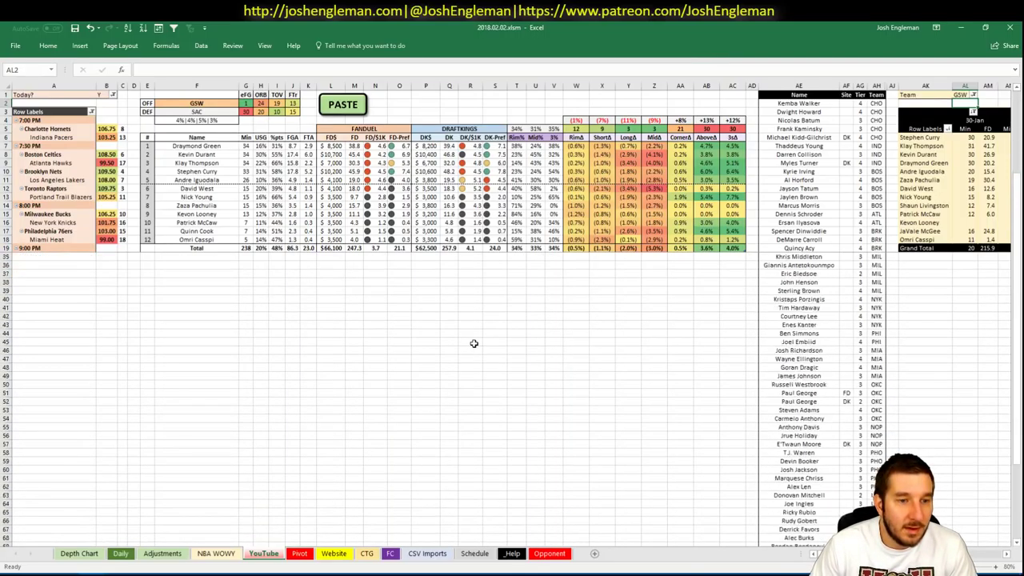
pyautogui.scroll(-3, 474, 341)
pyautogui.click(823, 319)
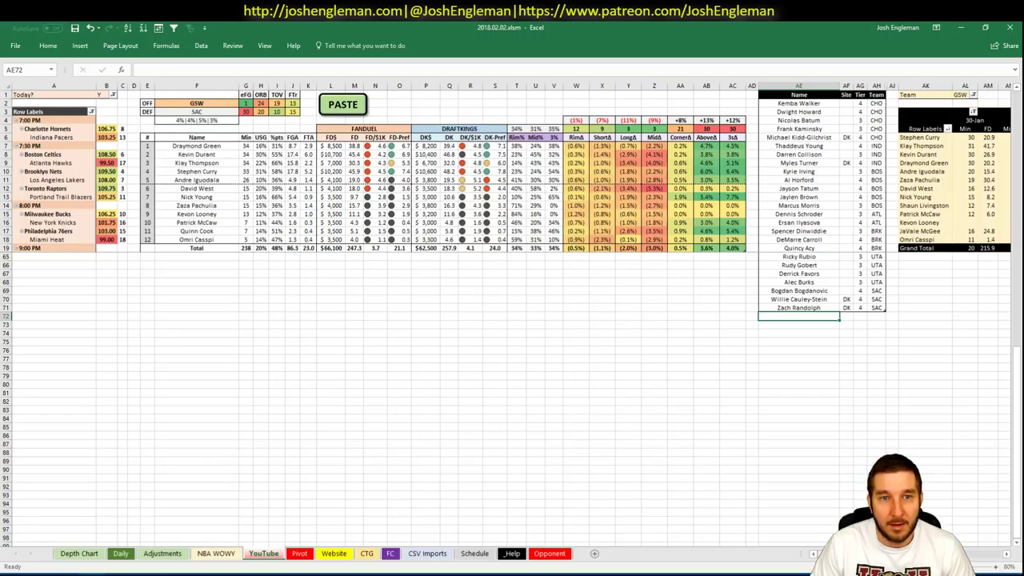
pyautogui.hscroll(6, 512, 312)
pyautogui.hscroll(1, 512, 313)
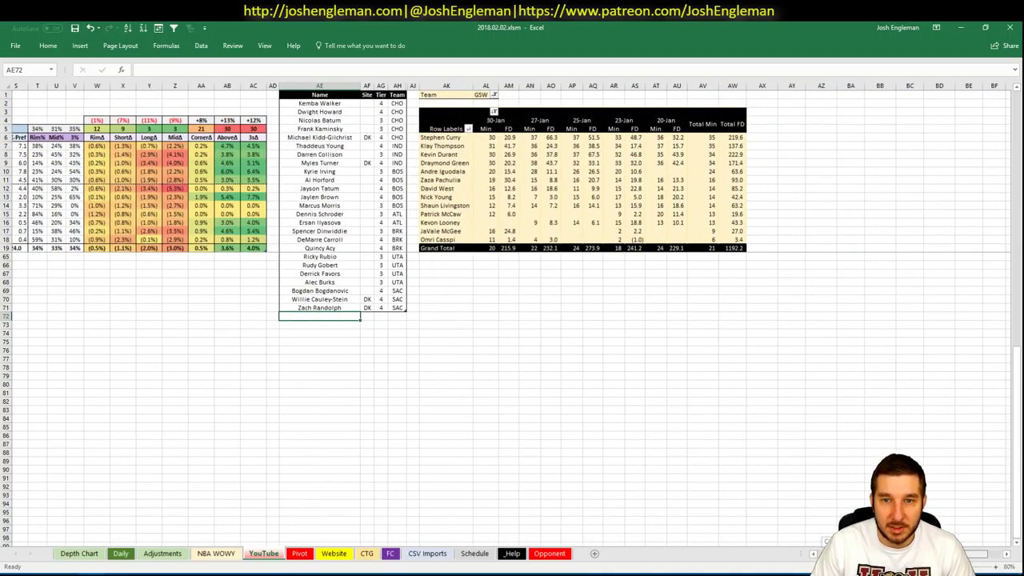
pyautogui.hscroll(2, 512, 312)
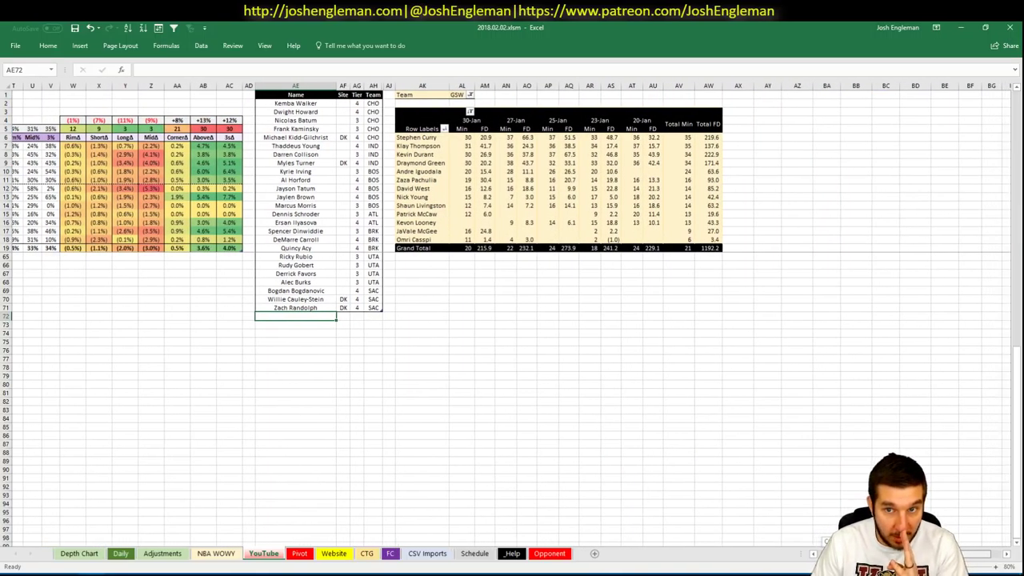
pyautogui.hscroll(-9, 660, 493)
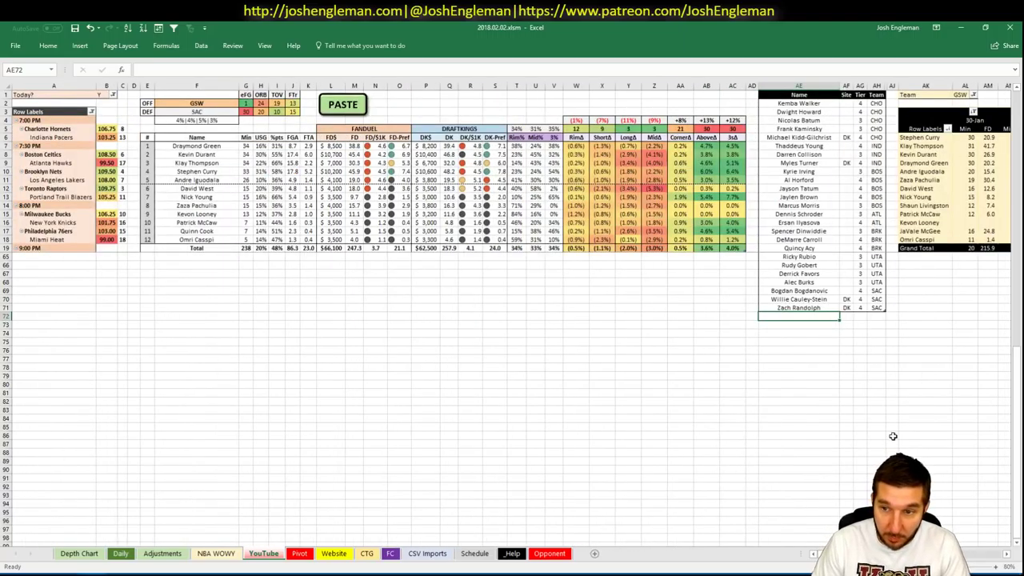
# - Add Draymond Green to the picks list below Zach Randolph as tier 3
pyautogui.write('Dray')
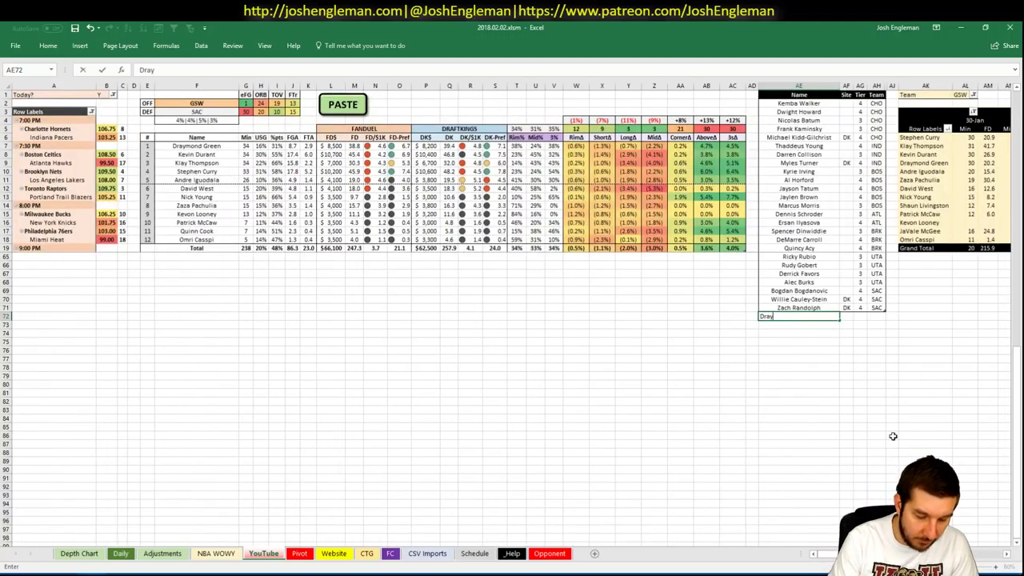
pyautogui.write('mond Green')
pyautogui.press('Return')
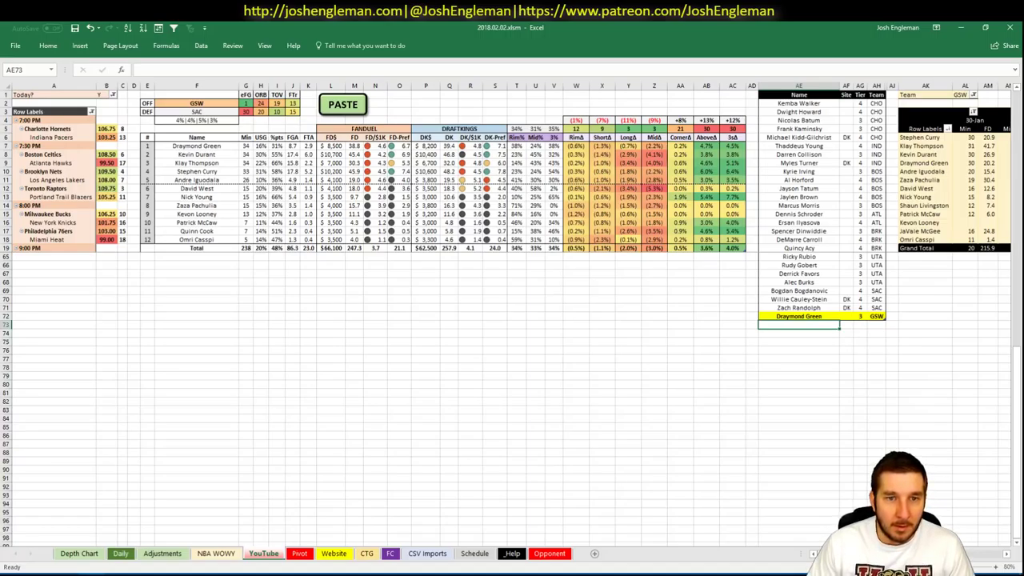
# - Review the Golden State recent games again and add Kevin Durant to the picks list below Draymond Green as tier 3
pyautogui.hscroll(3, 512, 312)
pyautogui.hscroll(4, 512, 312)
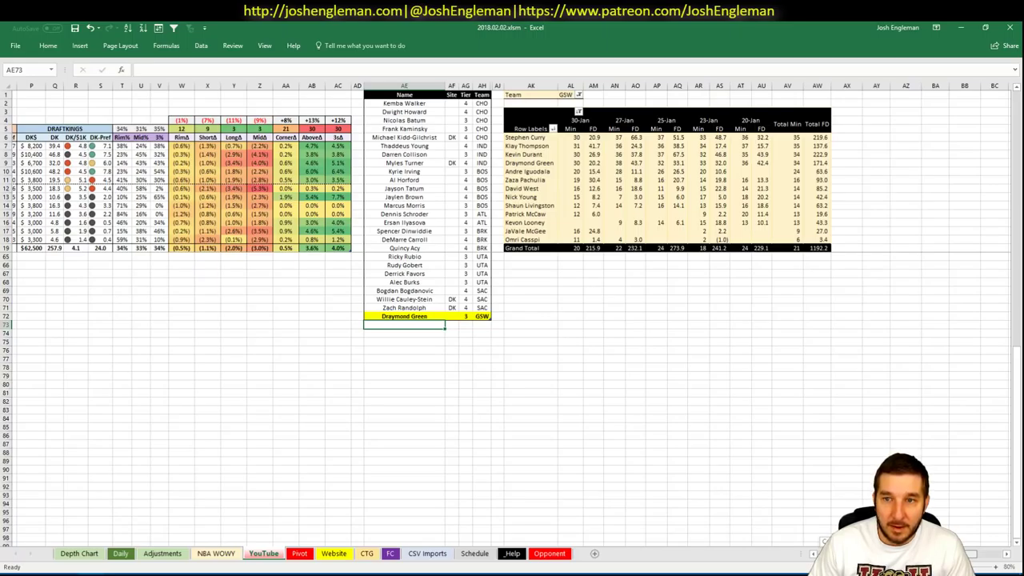
pyautogui.hscroll(1, 512, 312)
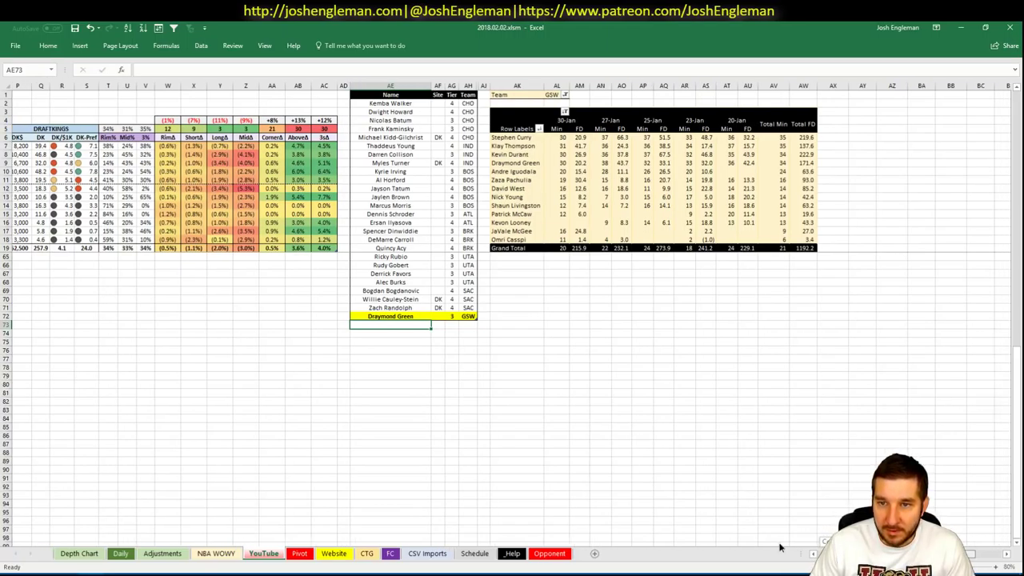
pyautogui.hscroll(-5, 694, 538)
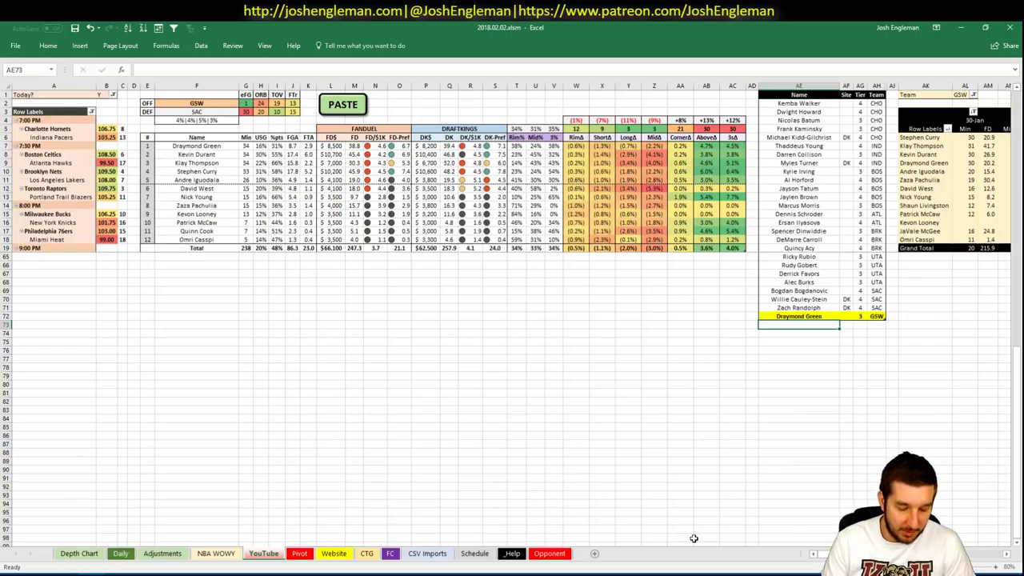
pyautogui.write('Kevin Durant')
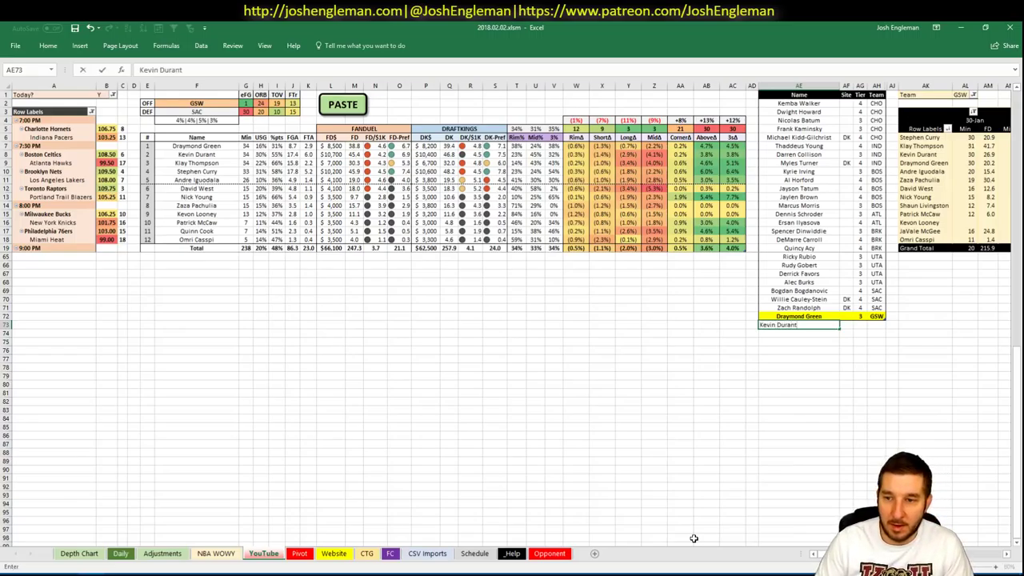
pyautogui.press('Tab')
pyautogui.press('Tab')
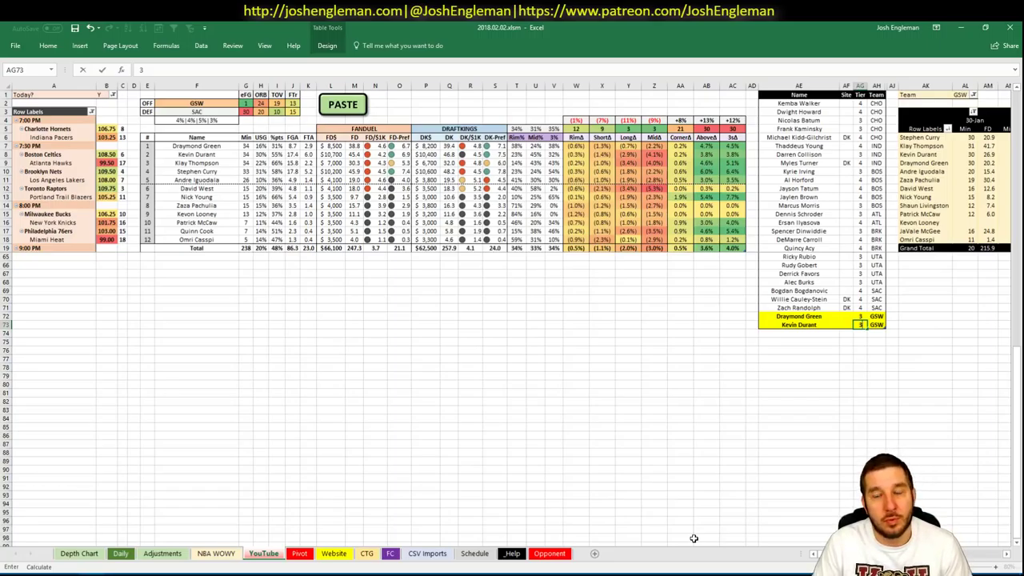
pyautogui.press('Return')
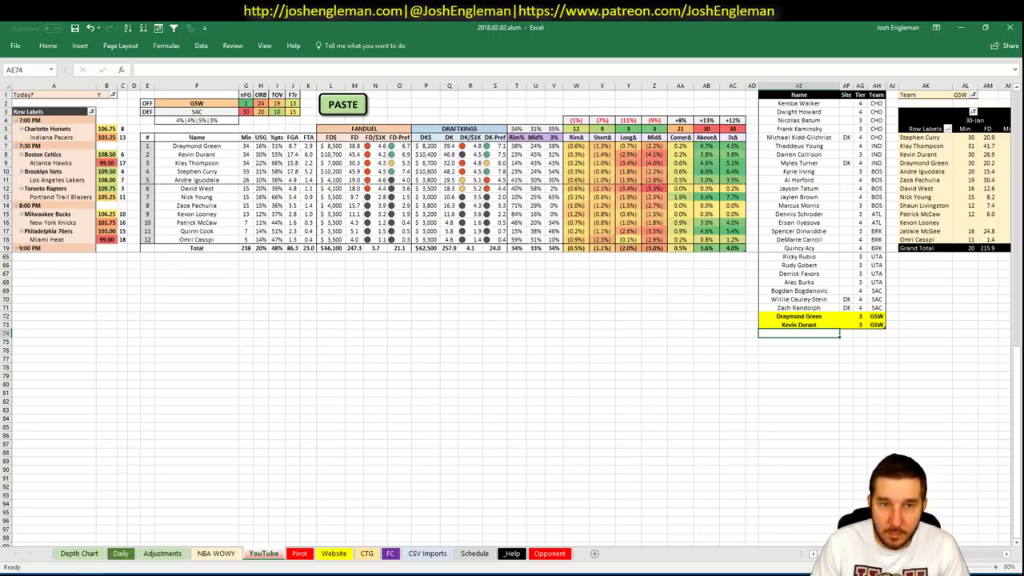
# - Check the Golden State recent games and add Klay Thompson to the picks list below Kevin Durant as tier 3
pyautogui.hscroll(6, 512, 320)
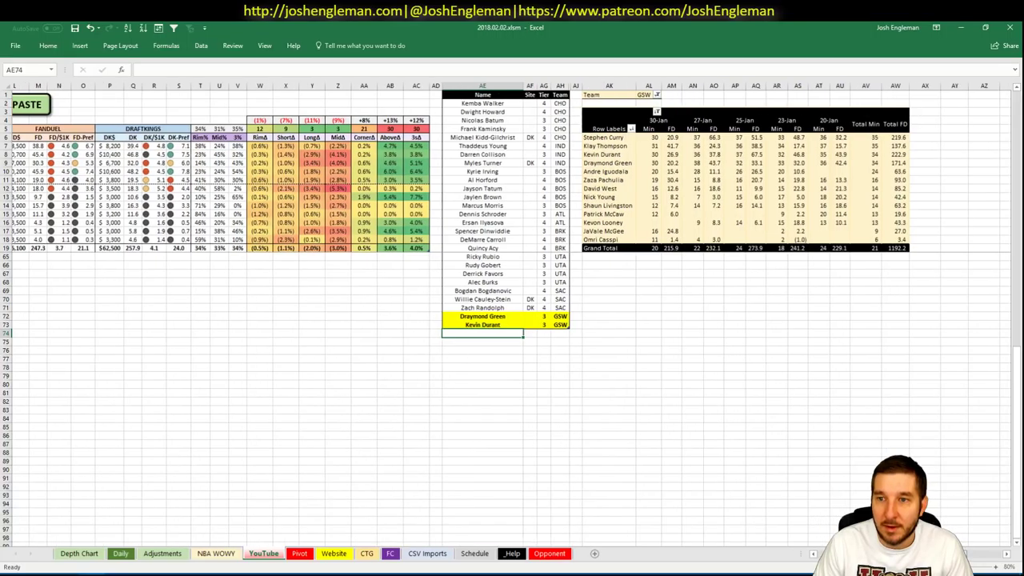
pyautogui.hscroll(-6, 787, 542)
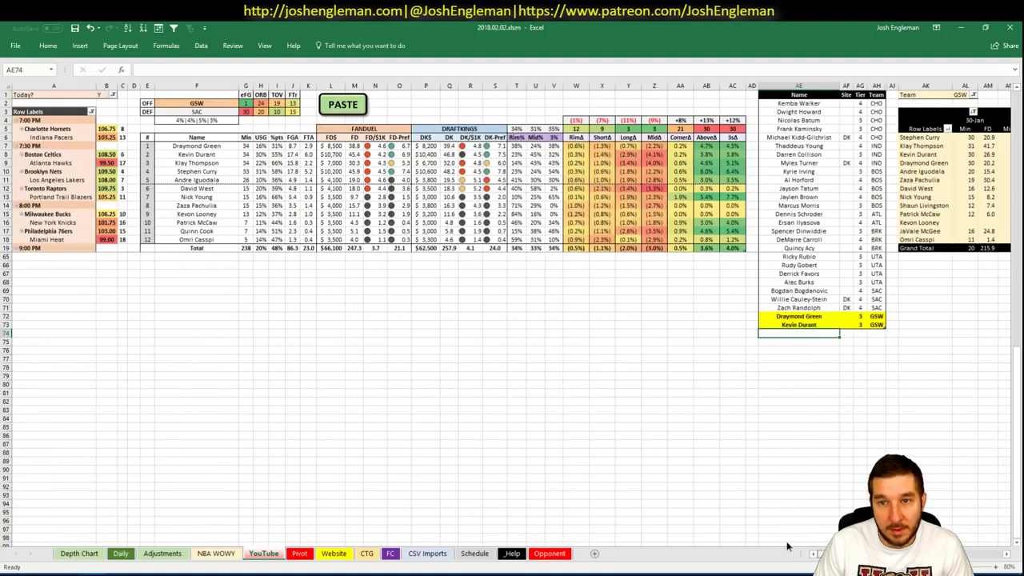
pyautogui.write('Klay Thompson')
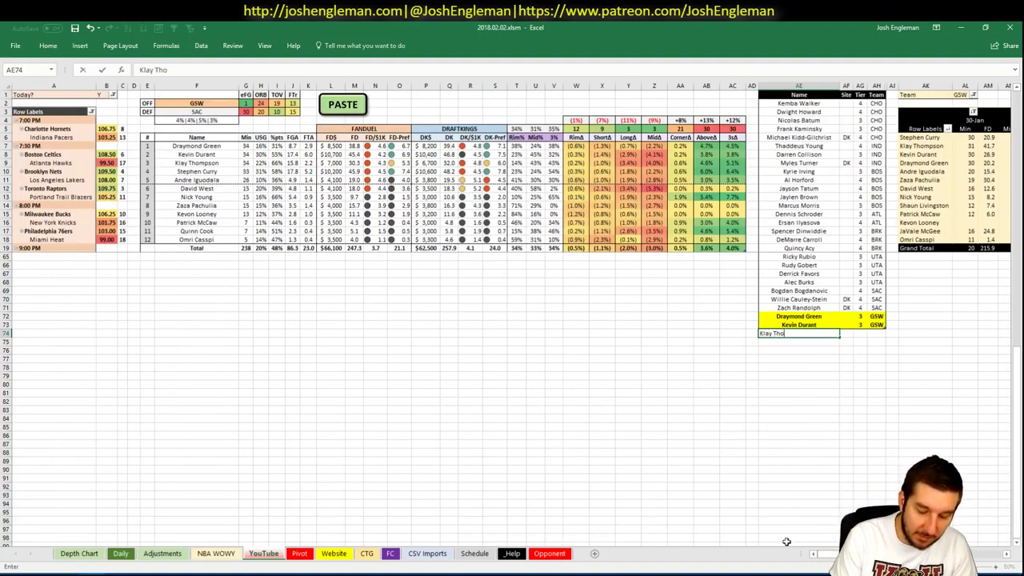
pyautogui.press('Tab')
pyautogui.press('Tab')
pyautogui.write('3')
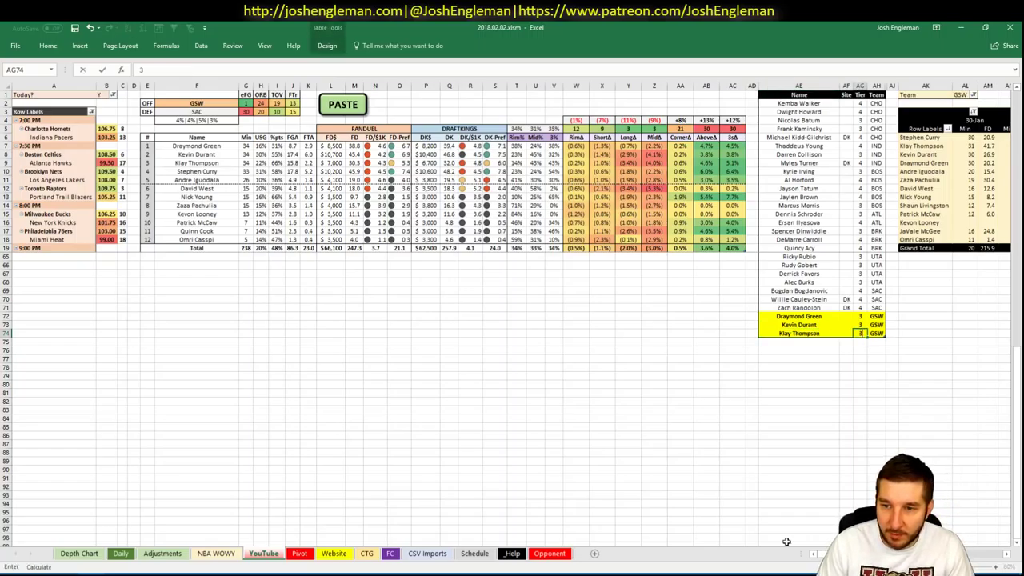
pyautogui.press('Return')
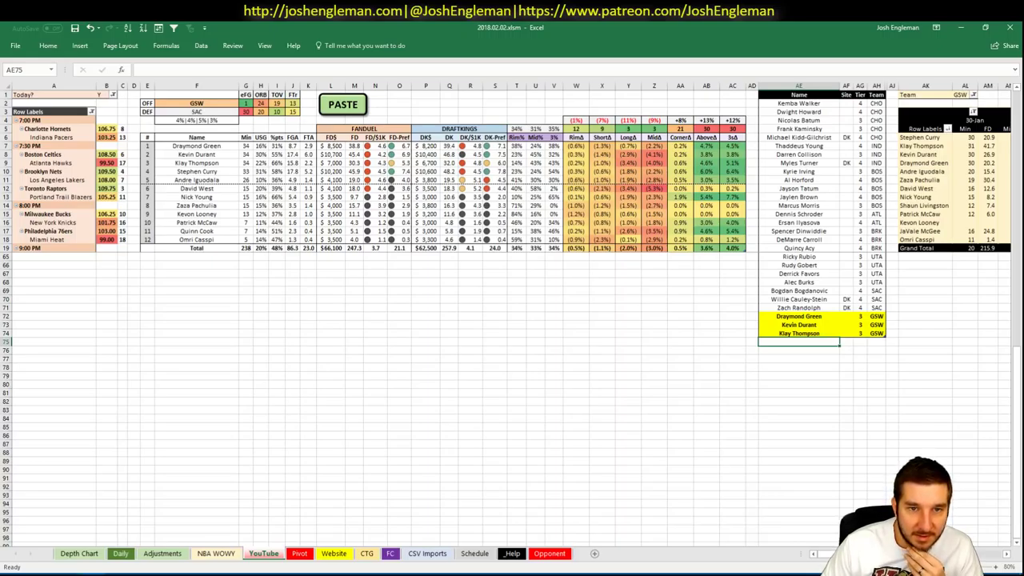
# - Review the Golden State recent games again and add Stephen Curry to the picks list below Klay Thompson as tier 3
pyautogui.moveTo(830, 554); pyautogui.dragTo(834, 552)
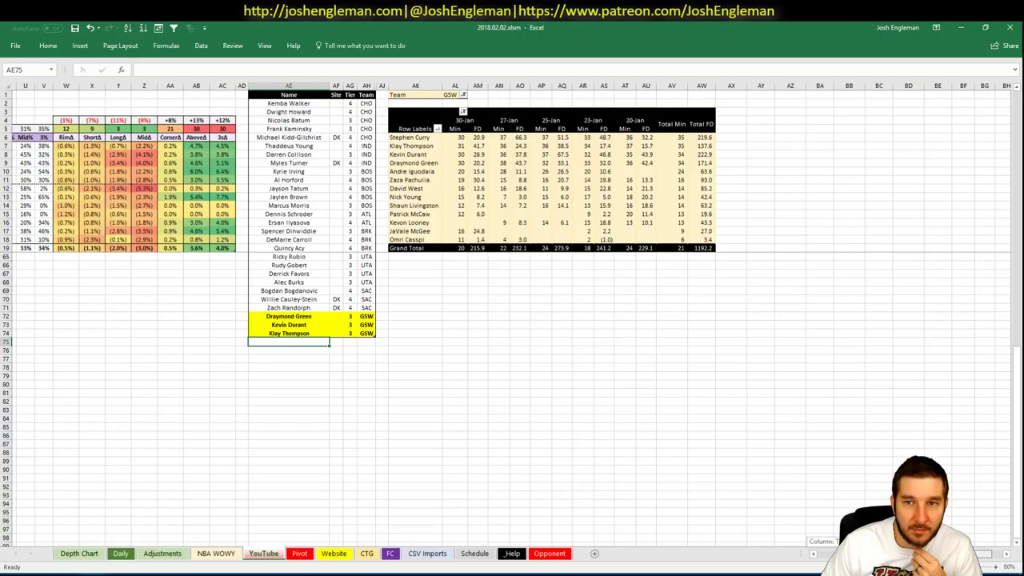
pyautogui.moveTo(833, 552); pyautogui.dragTo(837, 553)
pyautogui.write('St')
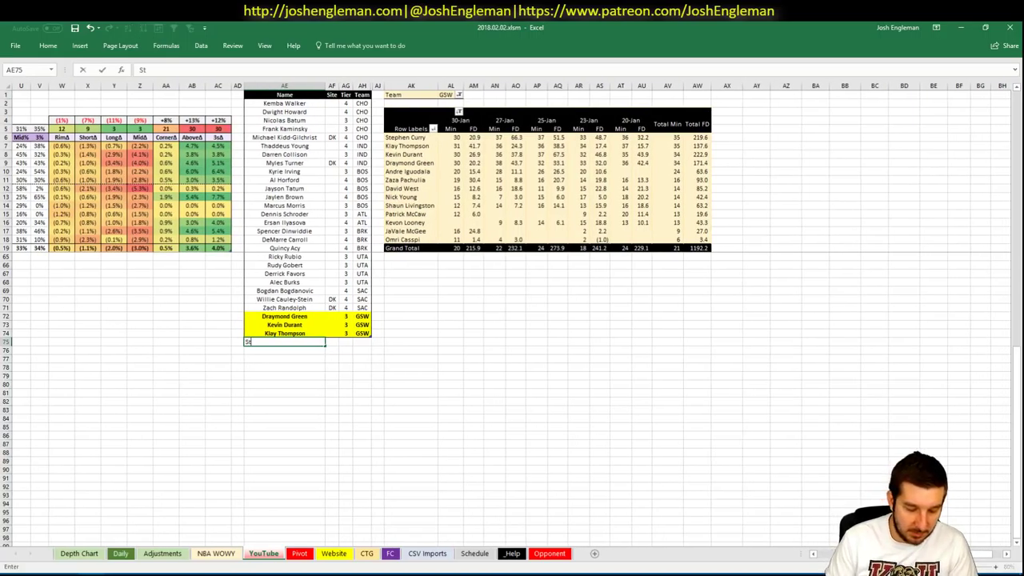
pyautogui.write('ephen Curry')
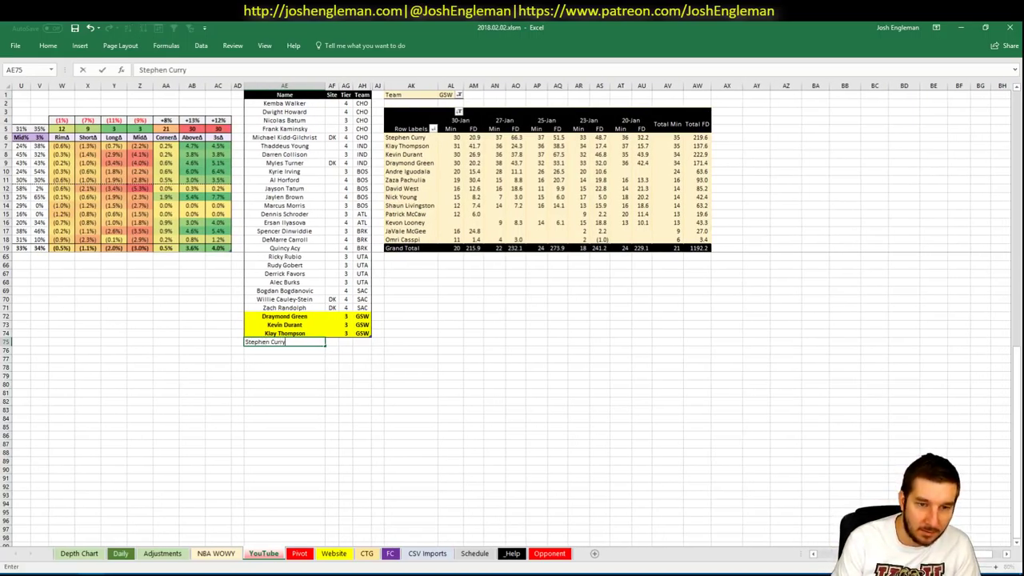
pyautogui.press('Return')
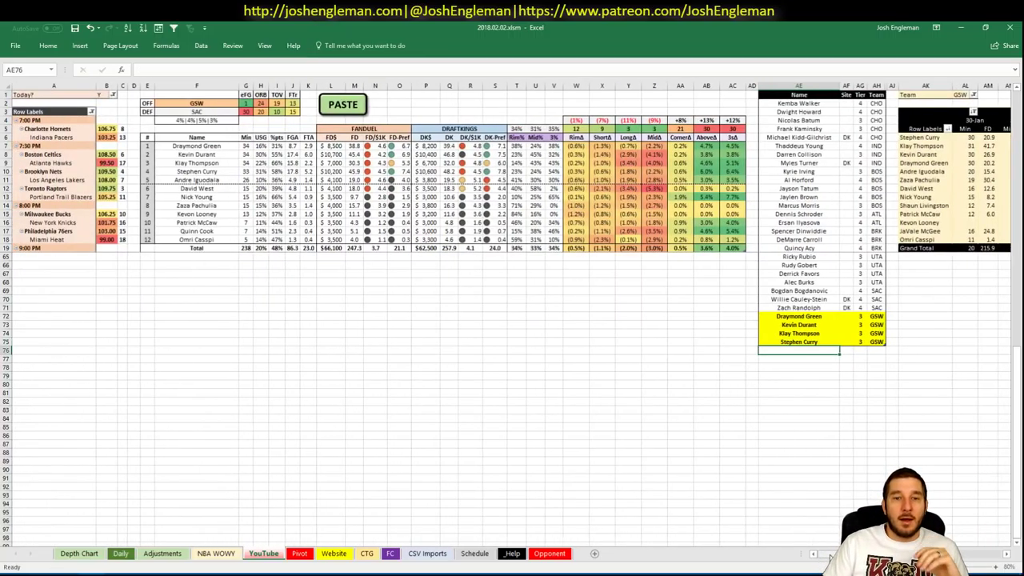
# - Add Andre Iguodala to the picks list below Stephen Curry as tier 3
pyautogui.write('Andr')
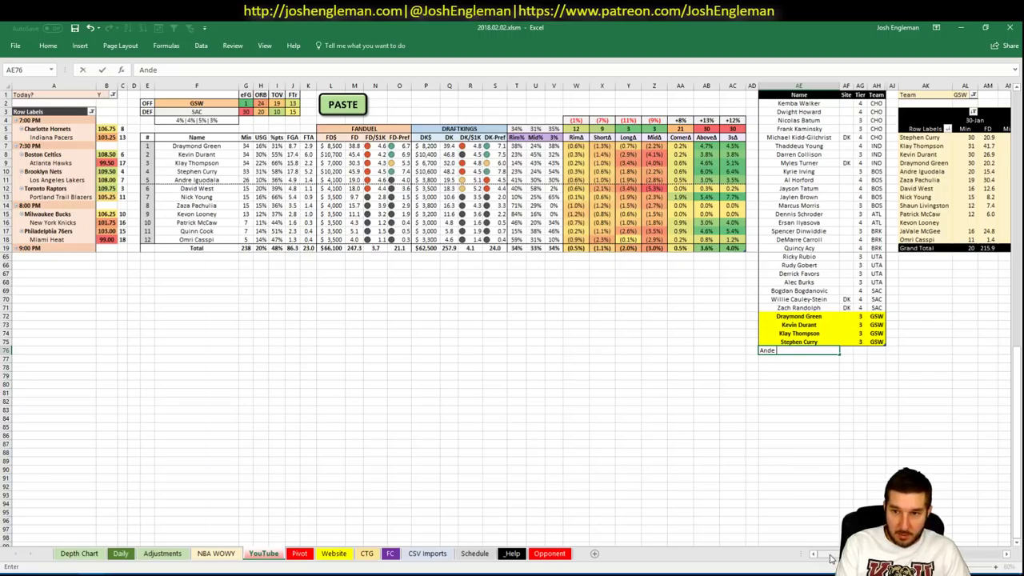
pyautogui.press('BackSpace')
pyautogui.write('re Iguodala')
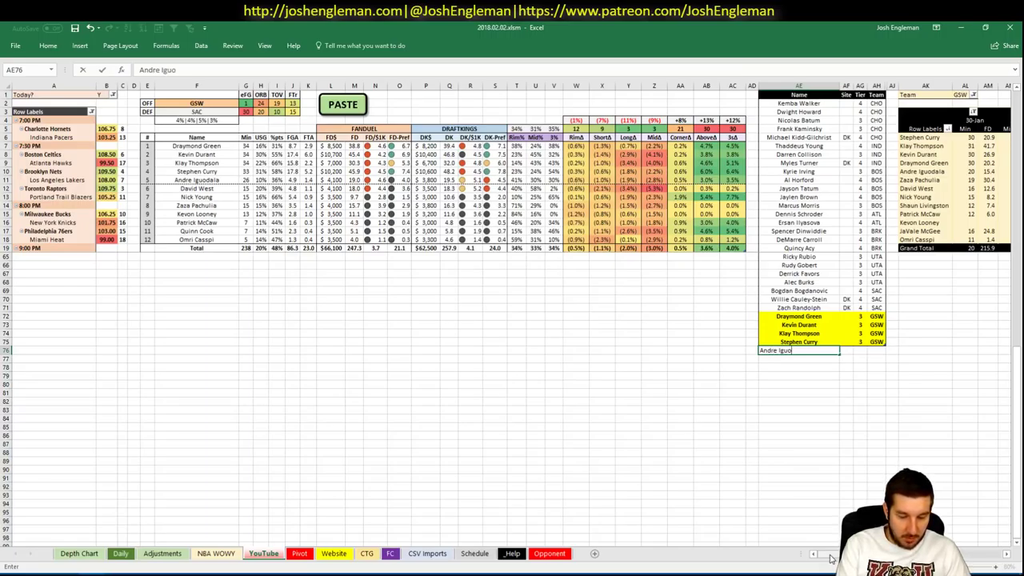
pyautogui.press('Tab')
pyautogui.press('Tab')
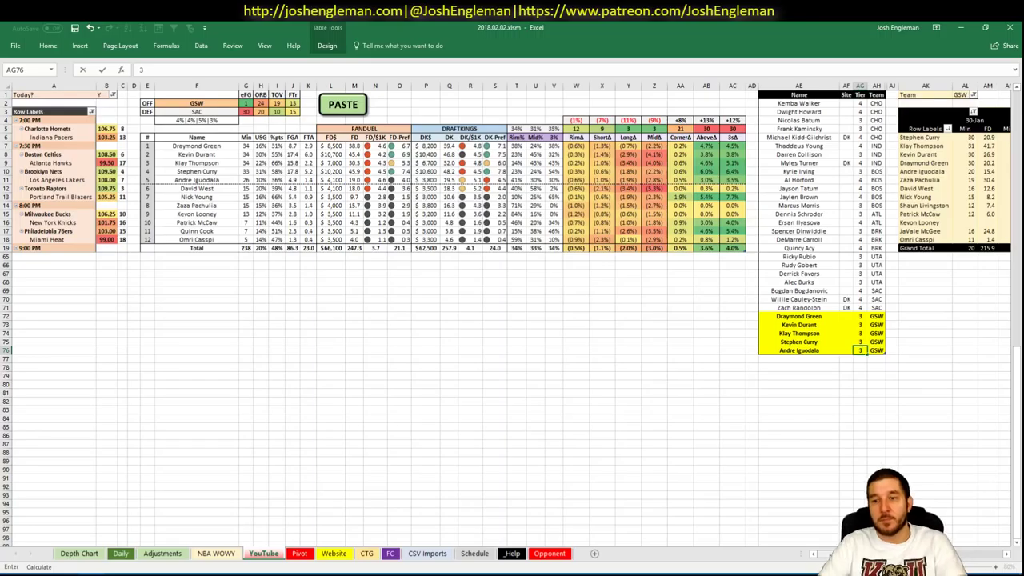
pyautogui.press('Return')
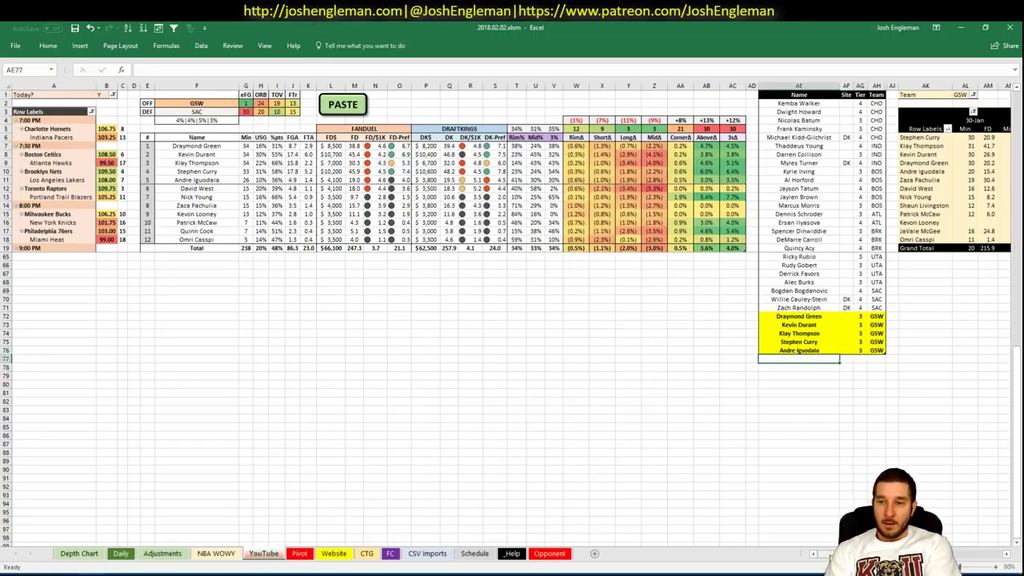
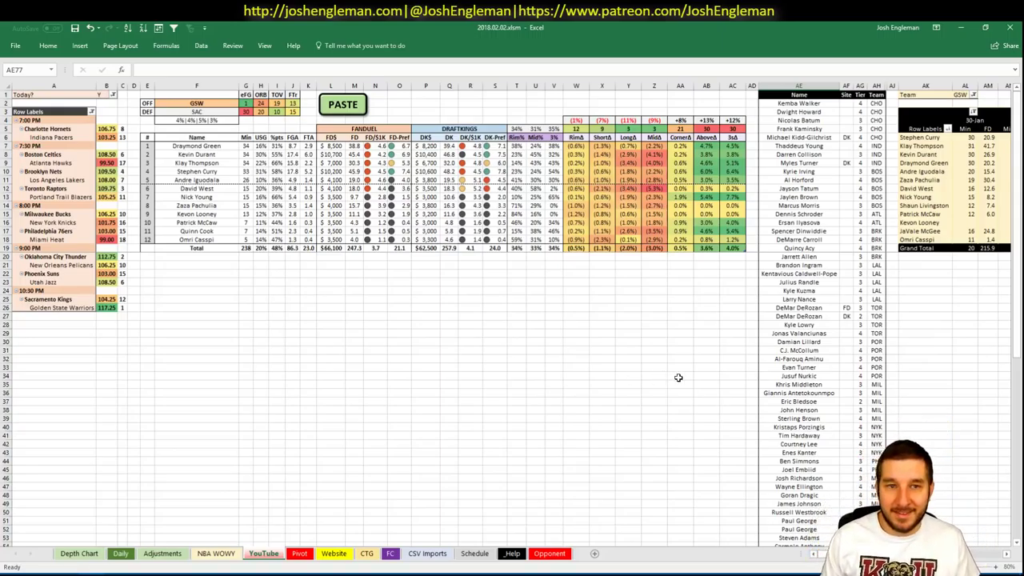
# - Refresh the Daily sheet so its player pivot tables are grouped by the shortlist tiers
pyautogui.click(121, 556)
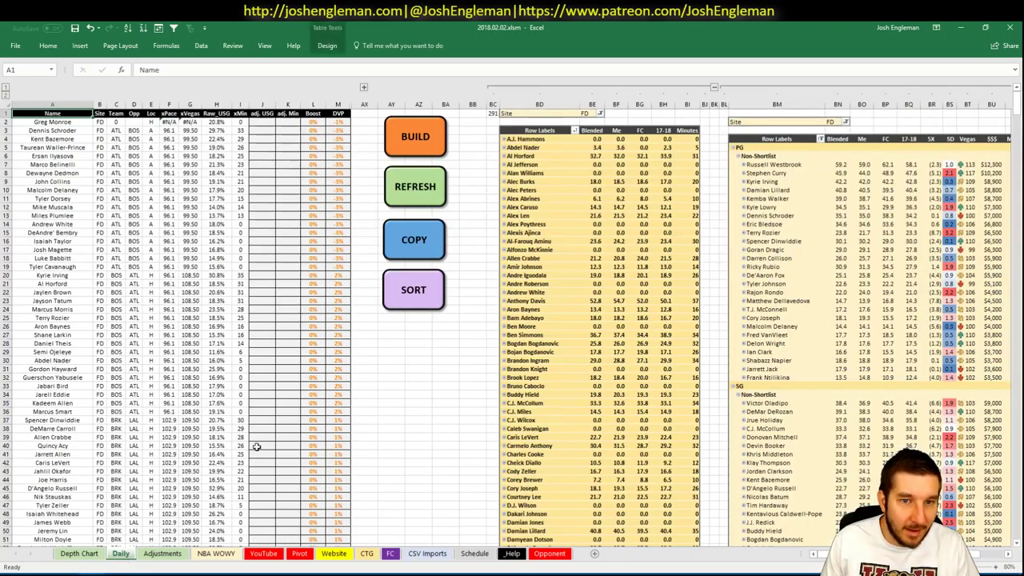
pyautogui.click(413, 197)
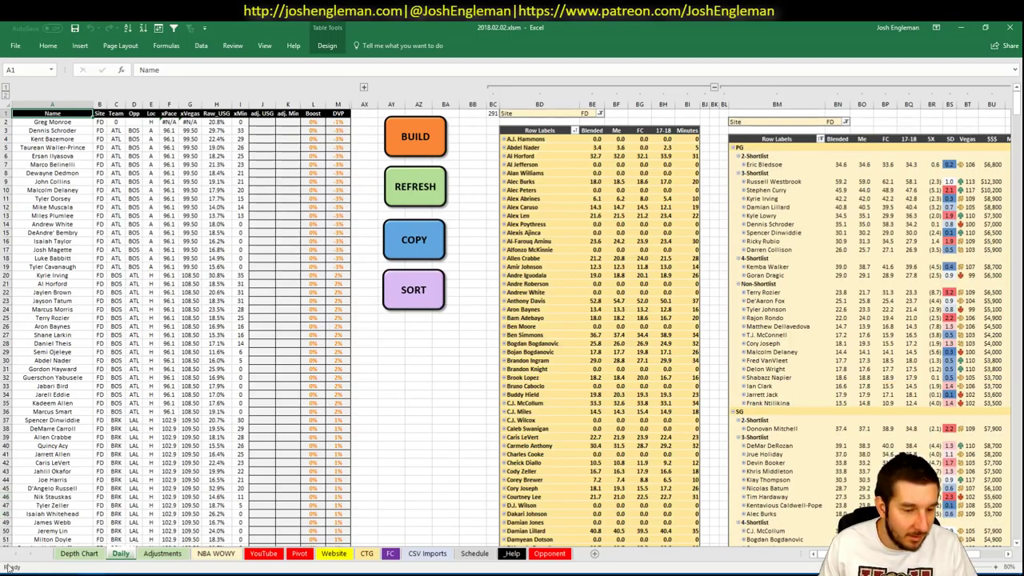
# - Open the projection upload page in FantasyCruncher in the browser, and copy the FanDuel player projections from the workbook's Daily sheet
pyautogui.hotkey('alt', 'Tab')
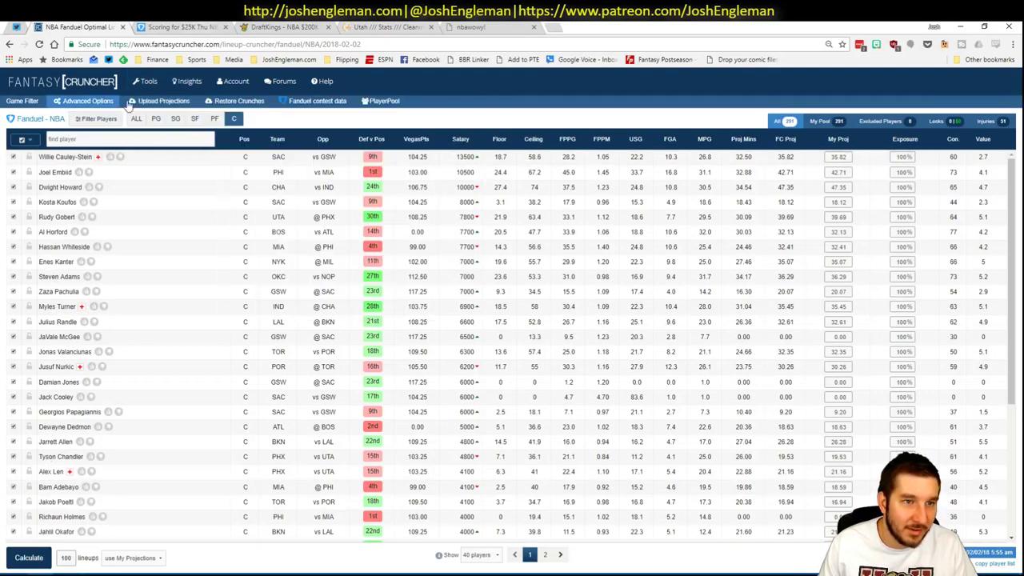
pyautogui.click(157, 102)
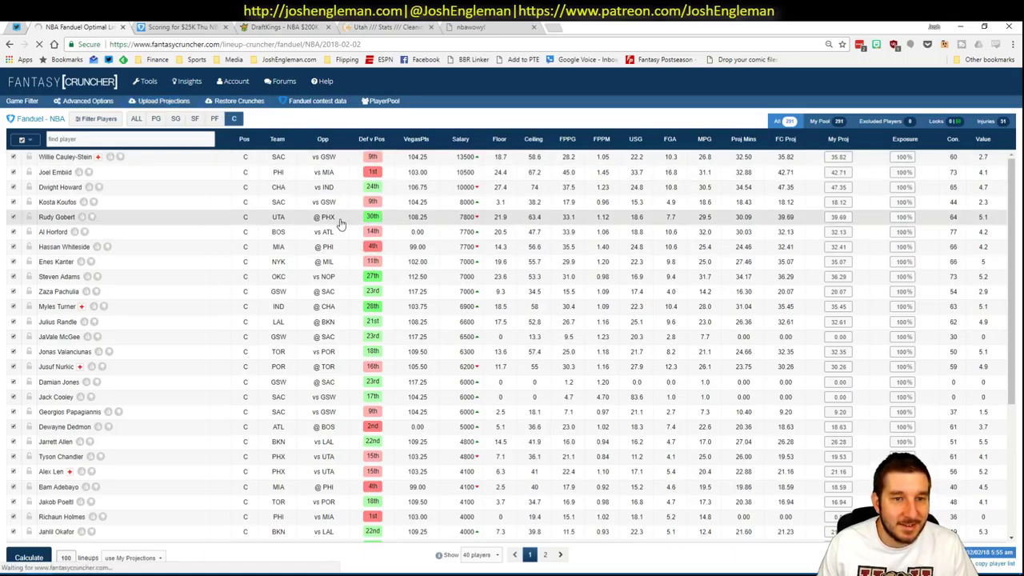
pyautogui.hotkey('alt', 'Tab')
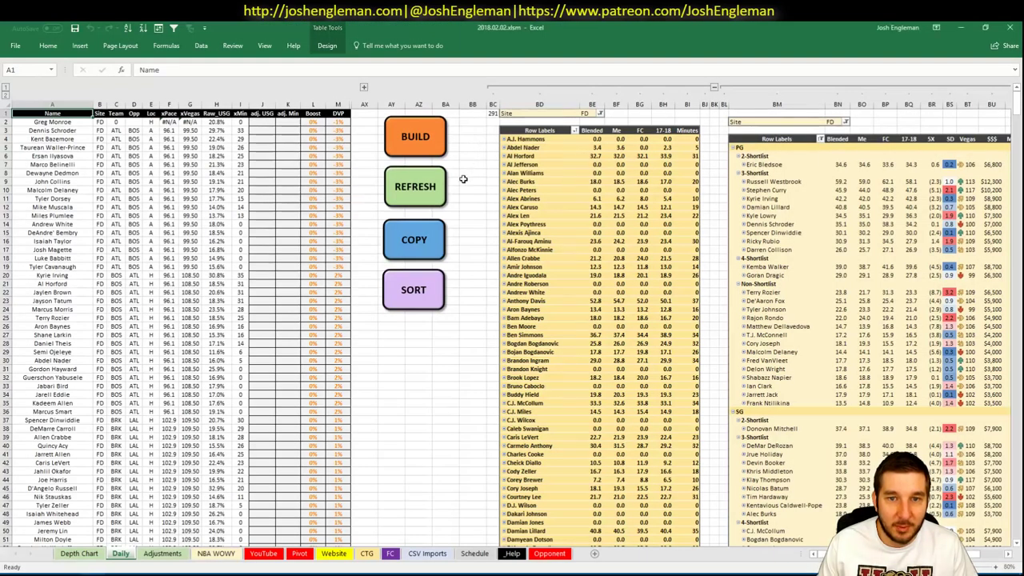
pyautogui.click(418, 238)
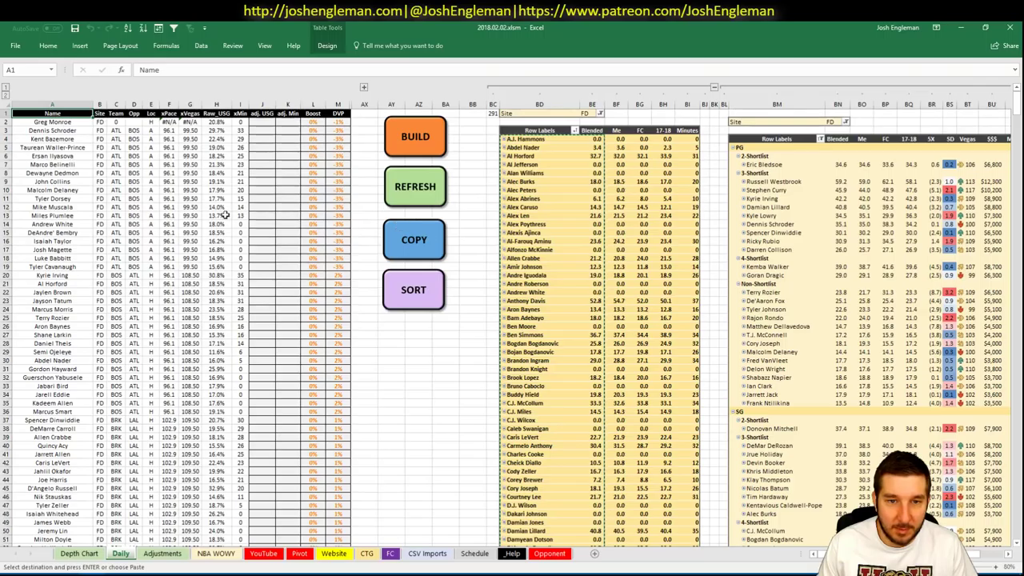
# - Paste the copied projections into FantasyCruncher's FanDuel upload table, upload them and return to the lineup cruncher
pyautogui.hotkey('alt', 'Tab')
pyautogui.click(327, 192)
pyautogui.hotkey('ctrl', 'v')
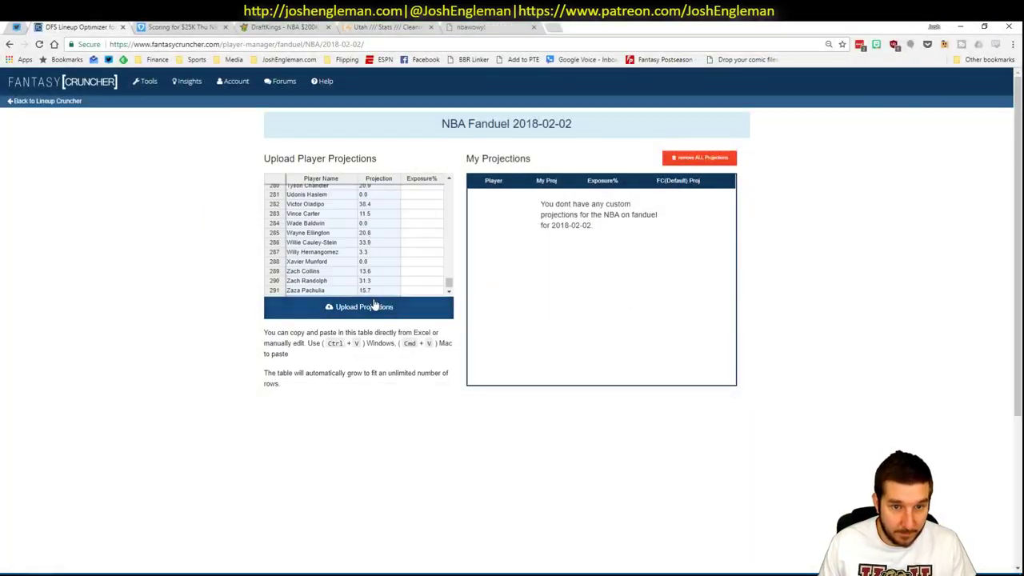
pyautogui.click(373, 306)
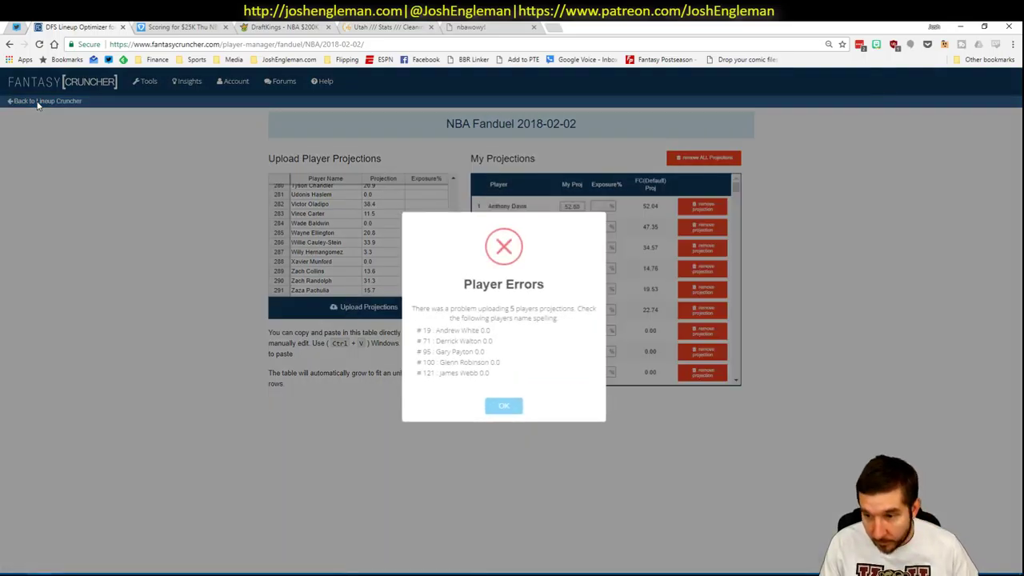
pyautogui.click(510, 410)
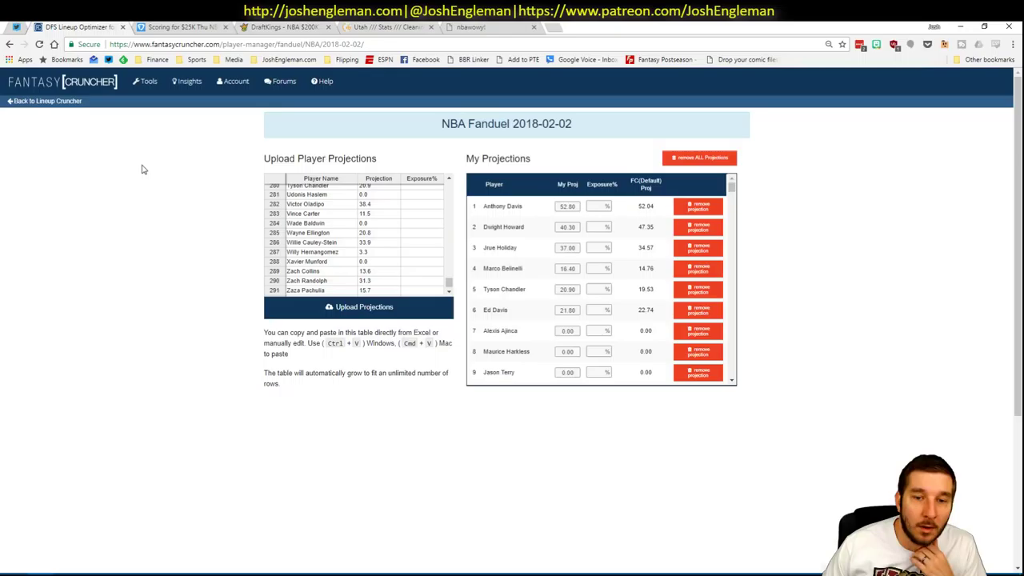
pyautogui.click(68, 105)
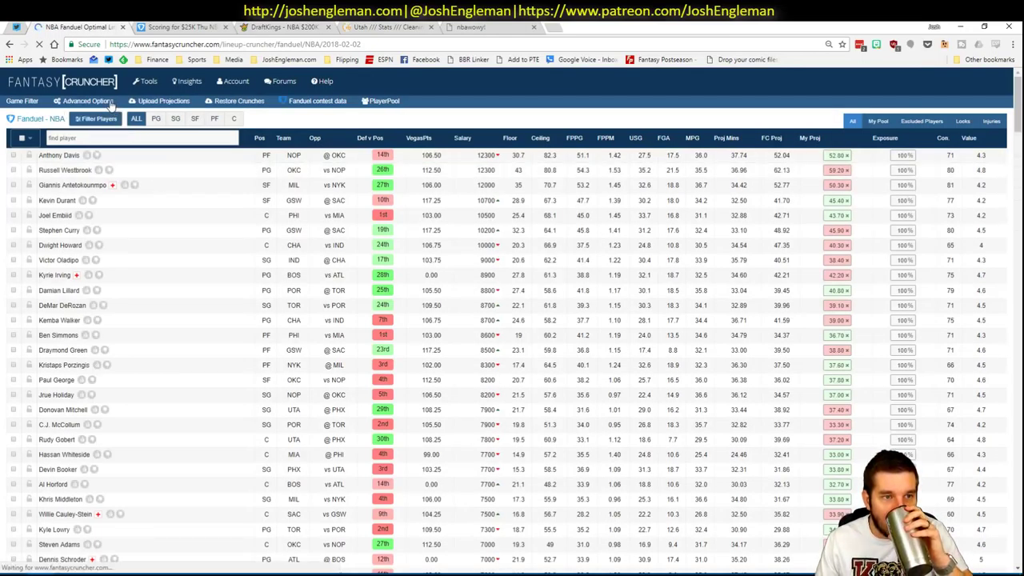
# - Set the lineup randomness to 10% and calculate 100 FanDuel lineups using My Projections
pyautogui.click(109, 103)
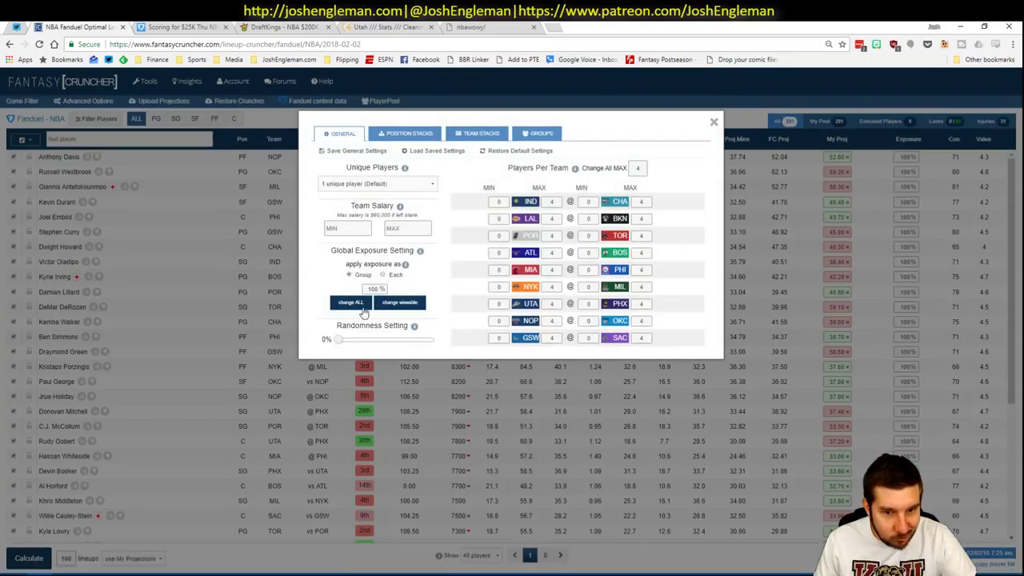
pyautogui.moveTo(348, 341); pyautogui.dragTo(352, 339)
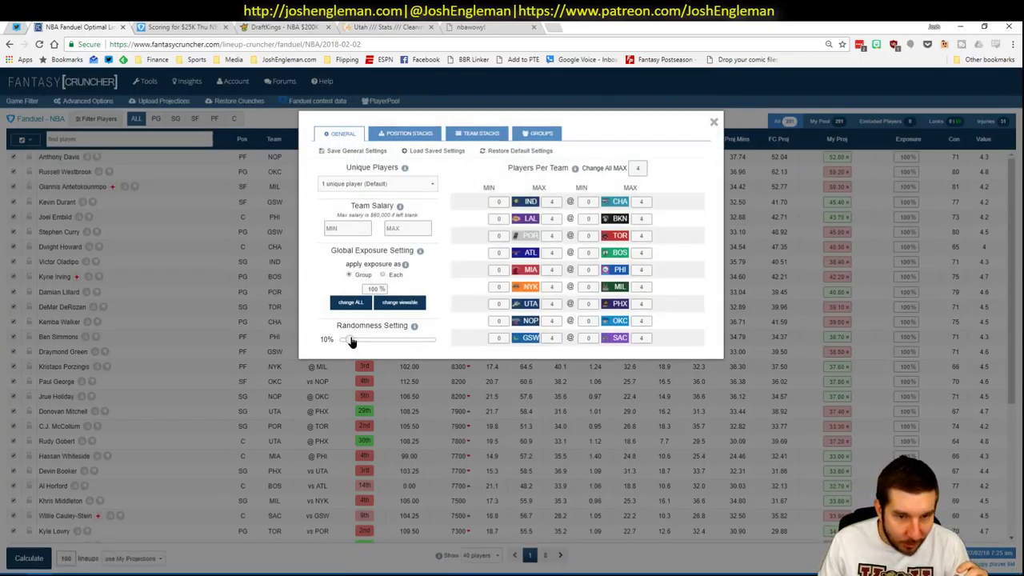
pyautogui.click(714, 123)
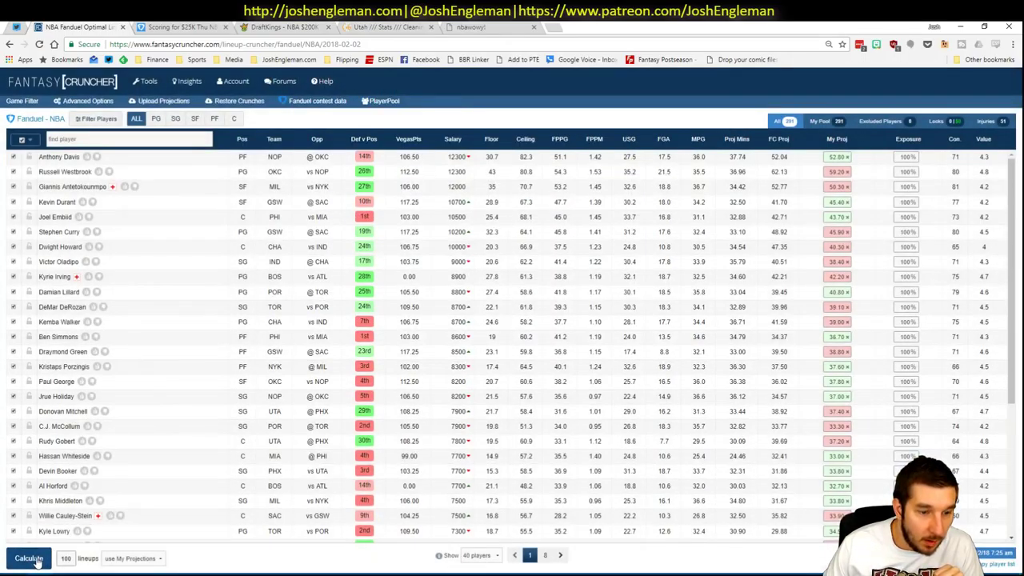
pyautogui.click(28, 558)
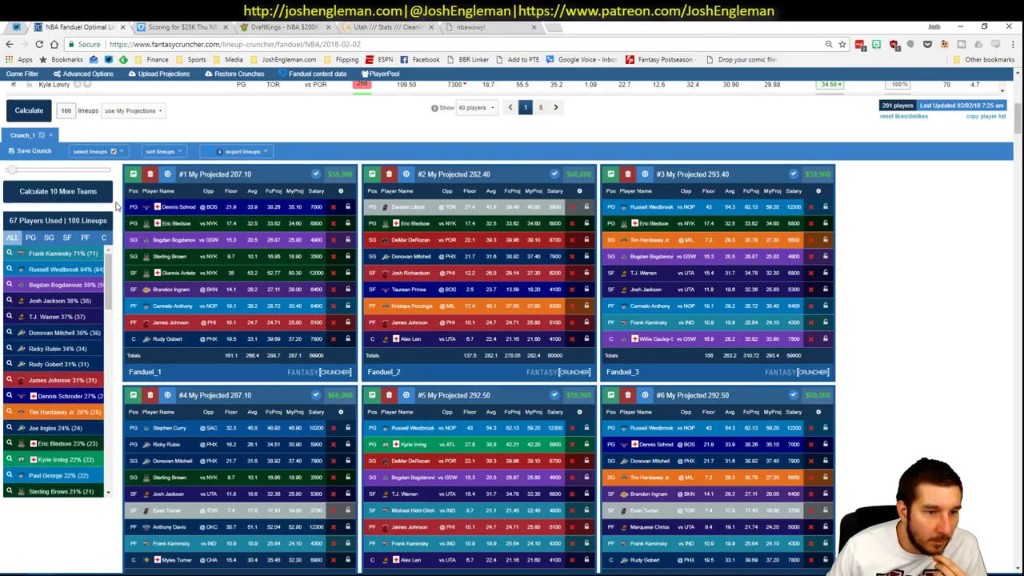
# - Filter the generated lineups to those containing both Russell Westbrook and Donovan Mitchell
pyautogui.click(9, 272)
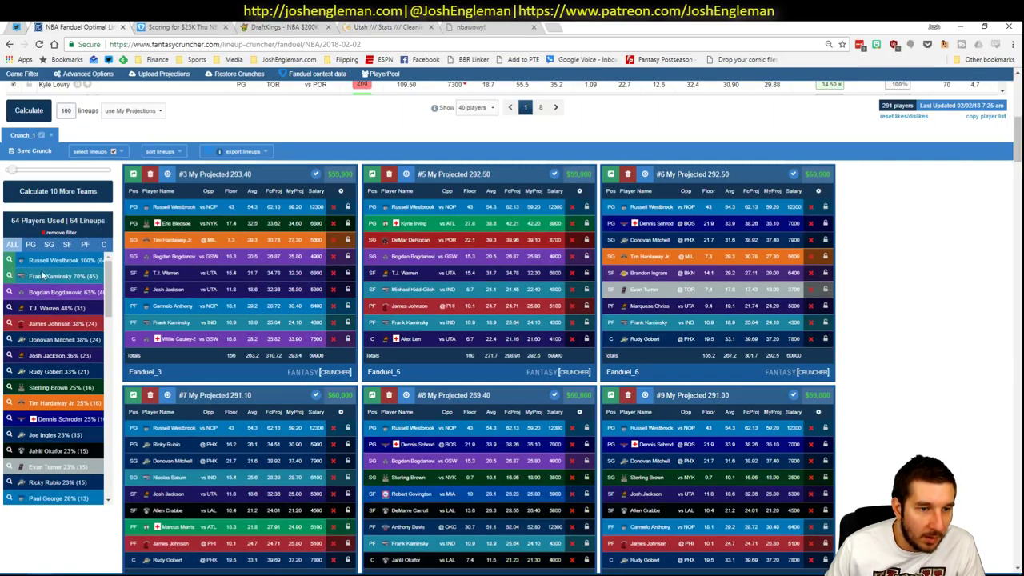
pyautogui.keyDown('ctrl'); pyautogui.click(9, 339); pyautogui.keyUp('ctrl')
# - Switch to the Excel workbook and examine the shortlisted players' projections and preference scores by position on the Daily sheet
pyautogui.hotkey('alt', 'Tab')
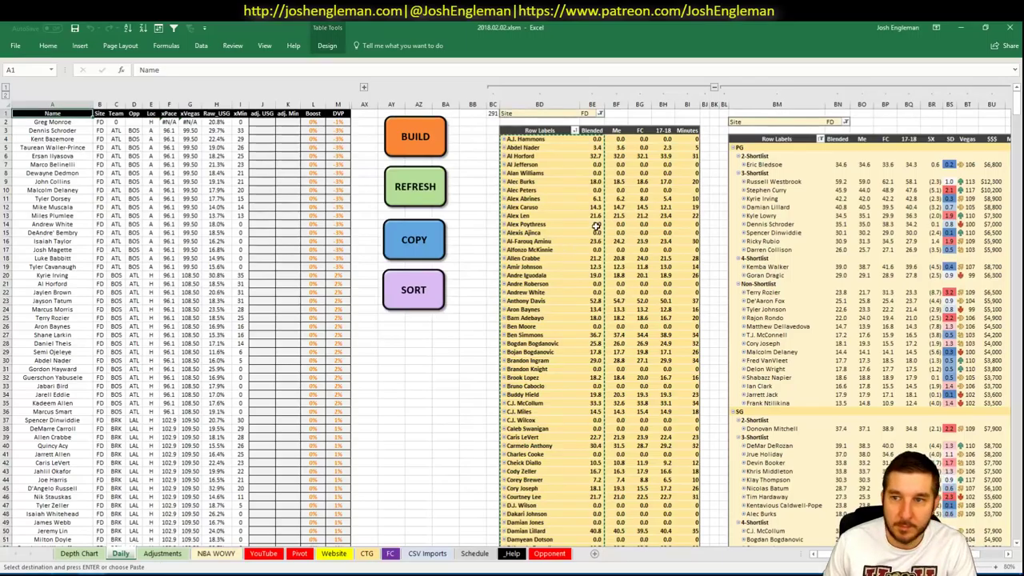
pyautogui.hscroll(5, 695, 389)
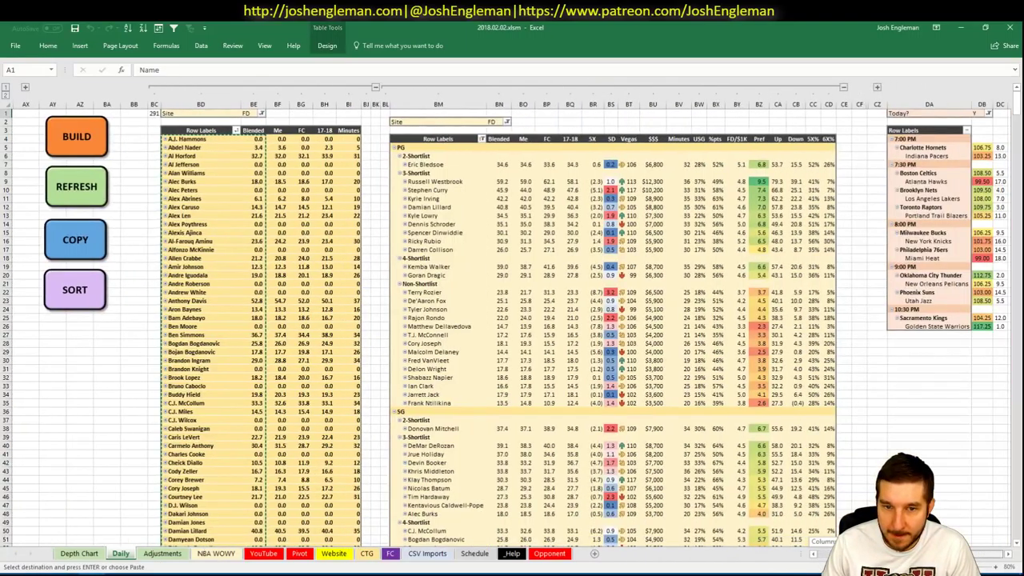
pyautogui.click(695, 386)
pyautogui.scroll(-20, 720, 384)
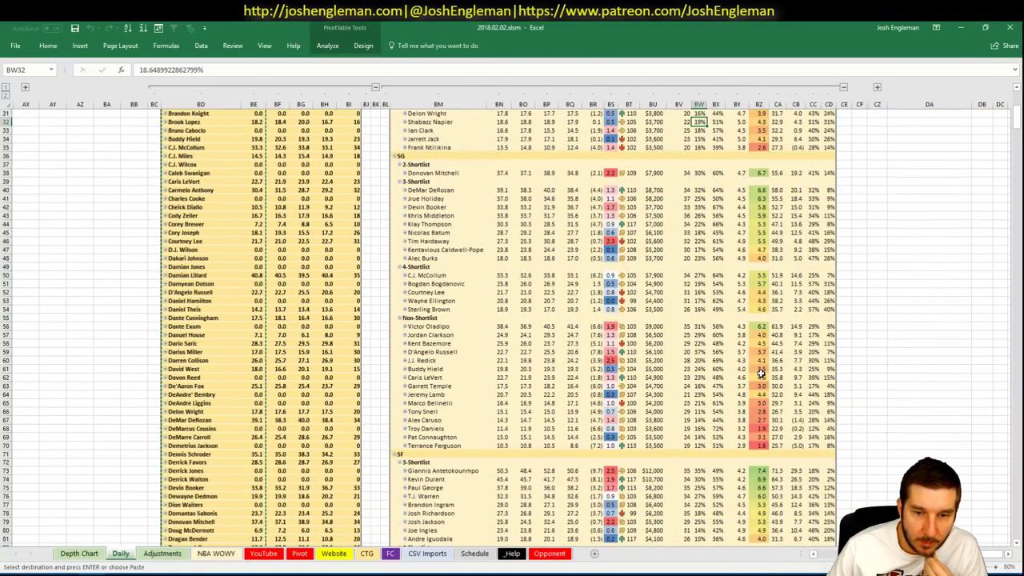
pyautogui.scroll(20, 766, 378)
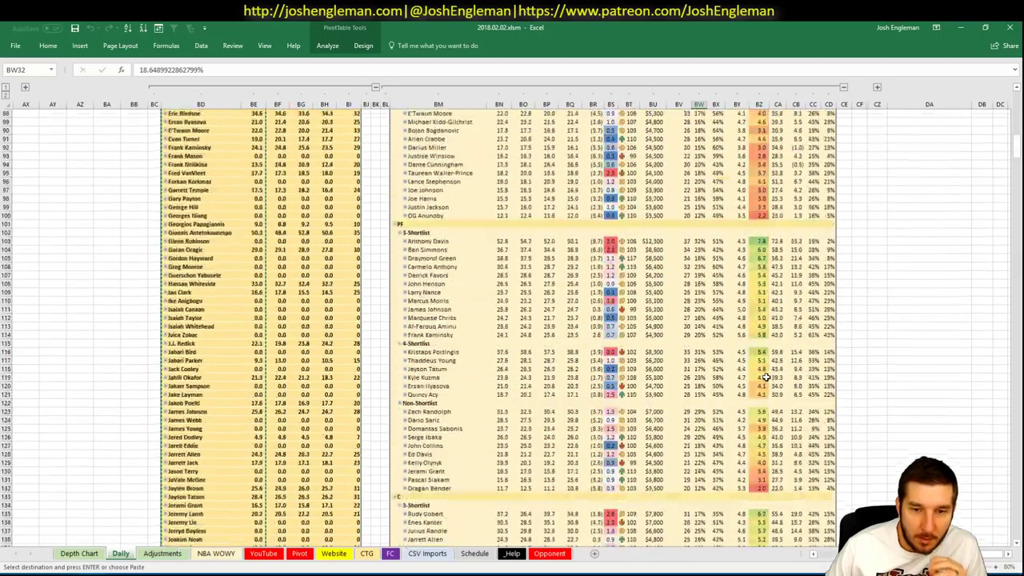
# - Switch to FantasyCruncher and try narrowing the Westbrook and Mitchell lineups to those with point guard Eric Bledsoe
pyautogui.hotkey('alt', 'Tab')
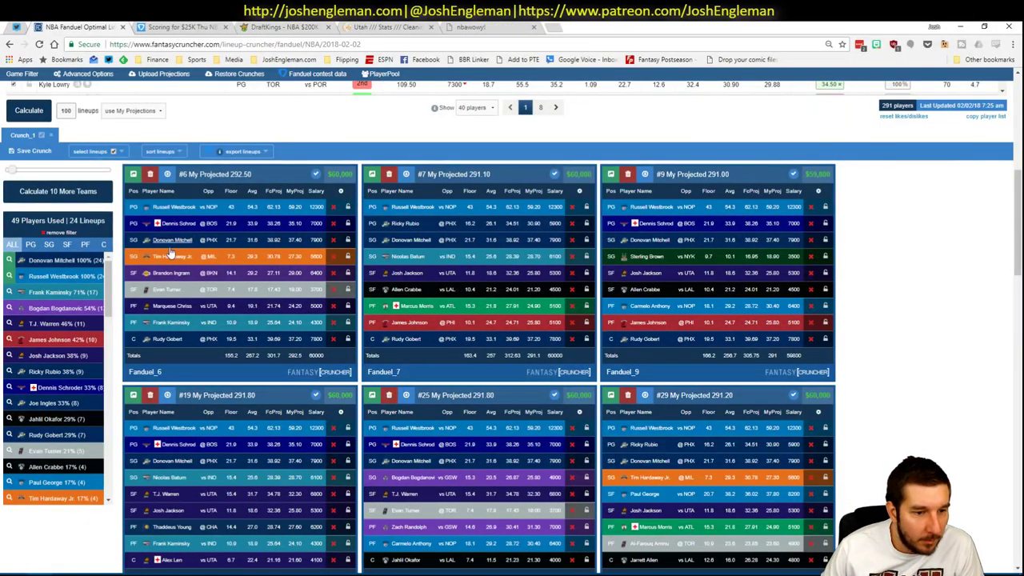
pyautogui.click(30, 245)
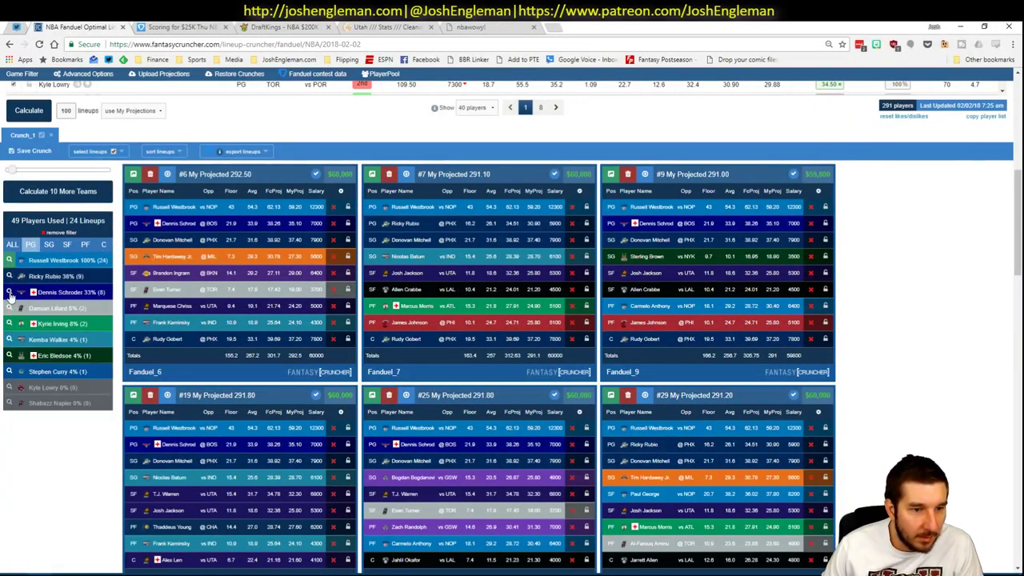
pyautogui.click(9, 356)
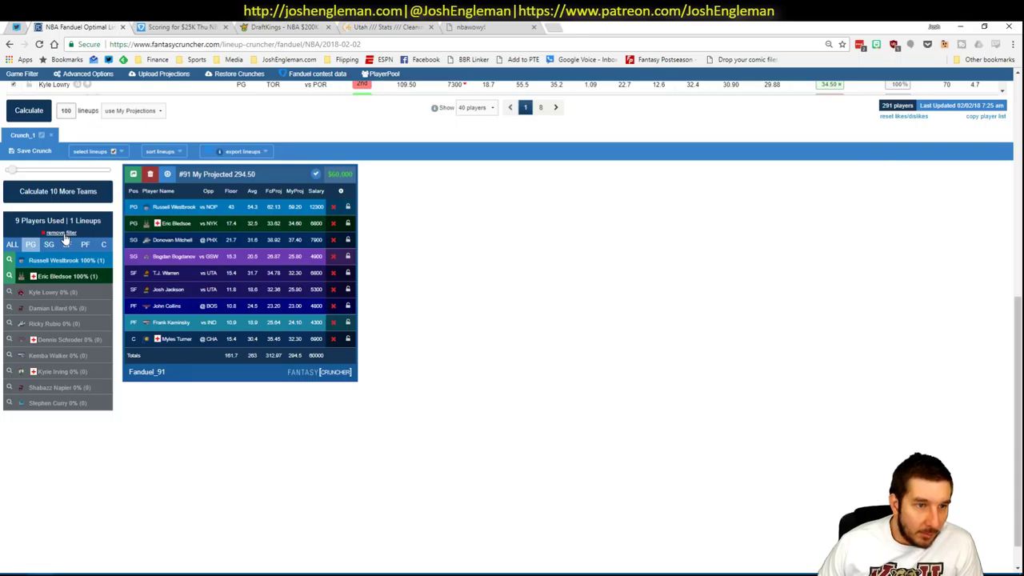
pyautogui.click(10, 276)
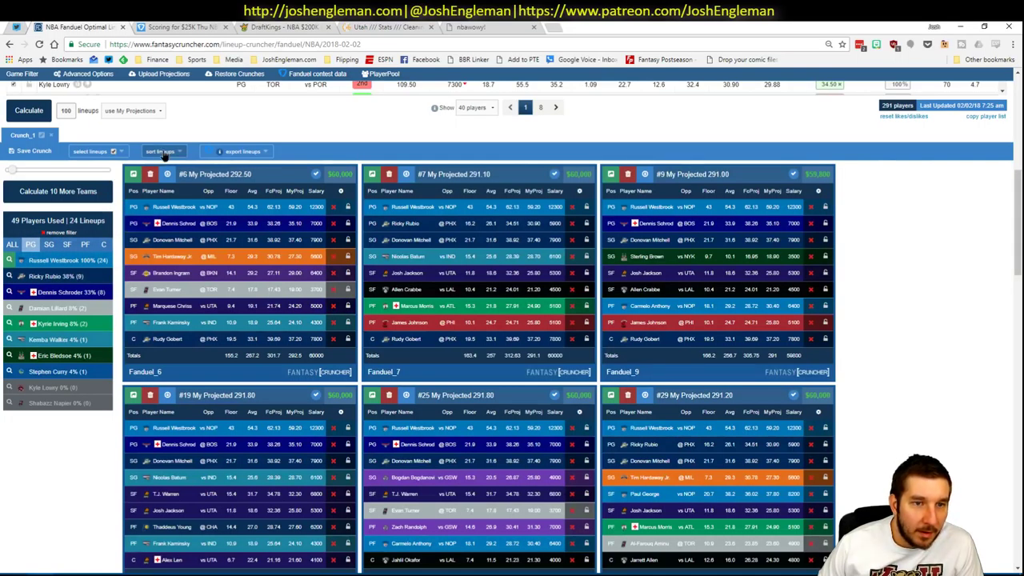
# - Sort the lineups by My Projected score from highest to lowest and filter them to those including power forward Frank Kaminsky
pyautogui.click(160, 152)
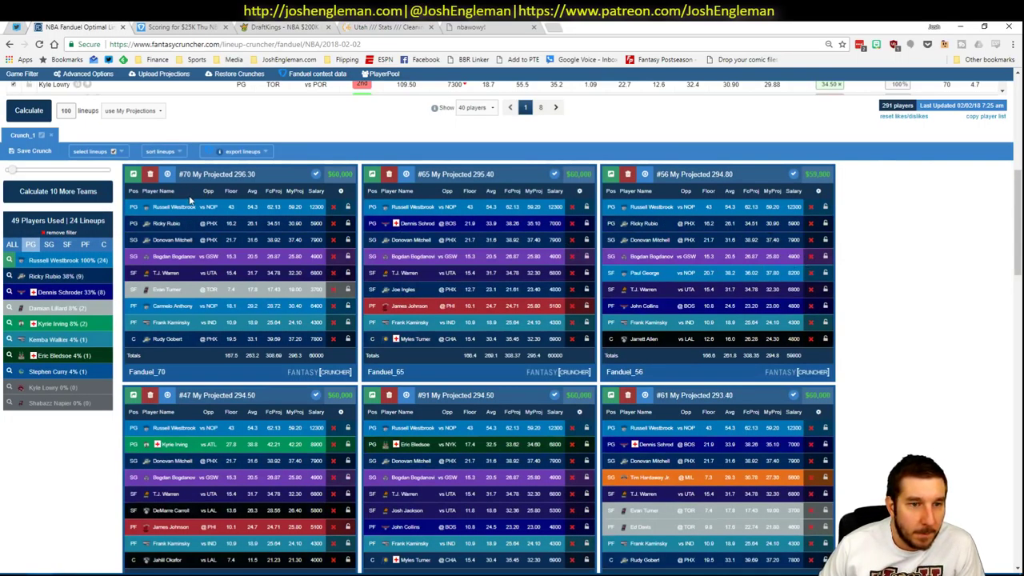
pyautogui.click(48, 244)
pyautogui.click(30, 245)
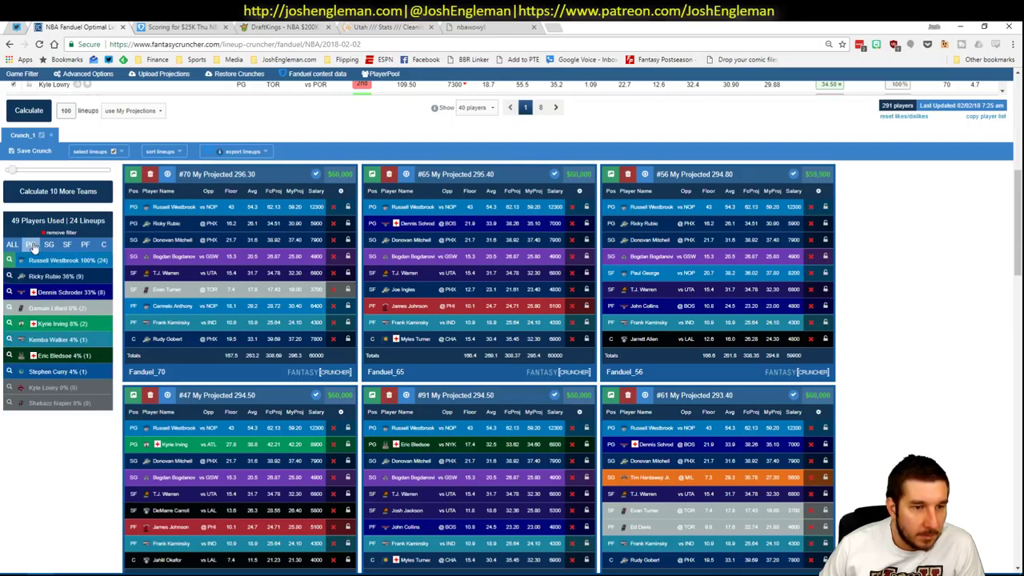
pyautogui.click(85, 245)
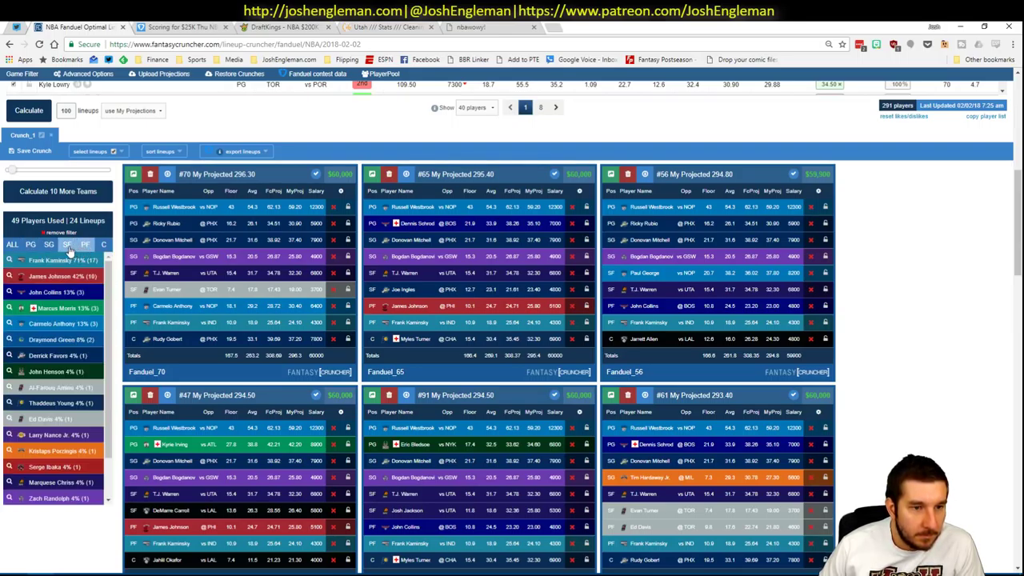
pyautogui.click(9, 260)
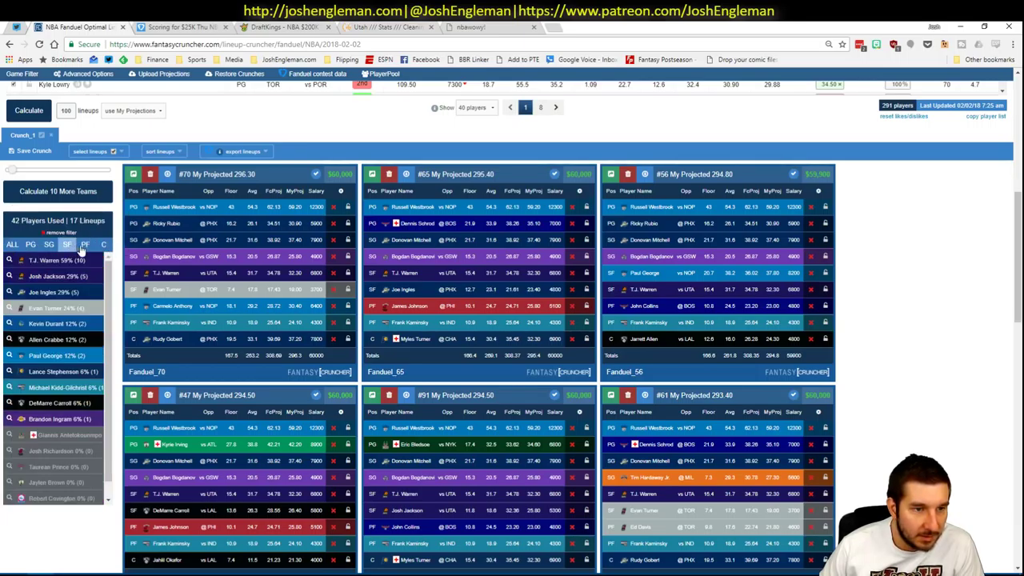
# - Check the small forwards on the workbook's Daily sheet and filter the FantasyCruncher lineups to those including T.J. Warren
pyautogui.hotkey('alt', 'Tab')
pyautogui.scroll(-11, 692, 275)
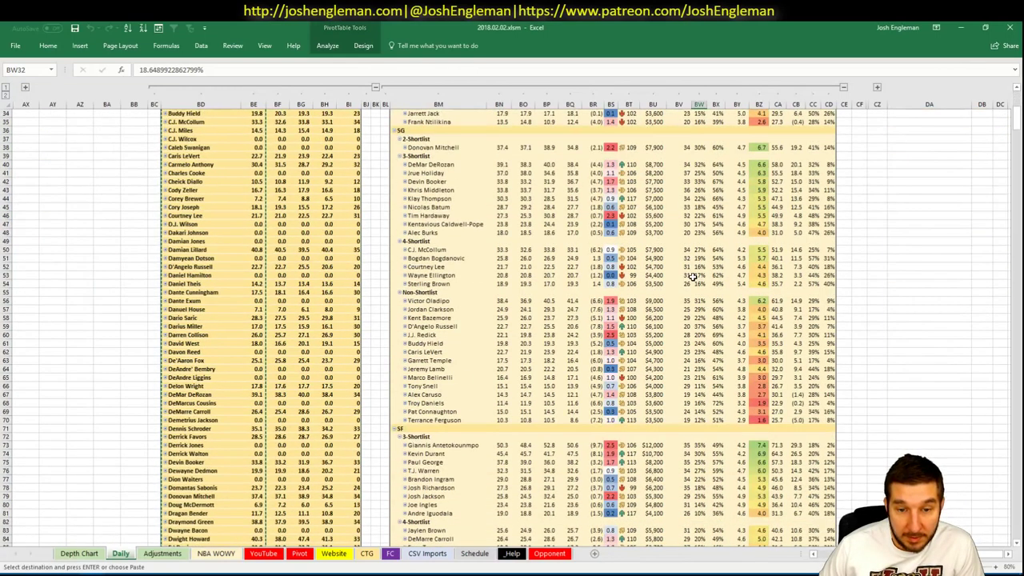
pyautogui.hotkey('alt', 'Tab')
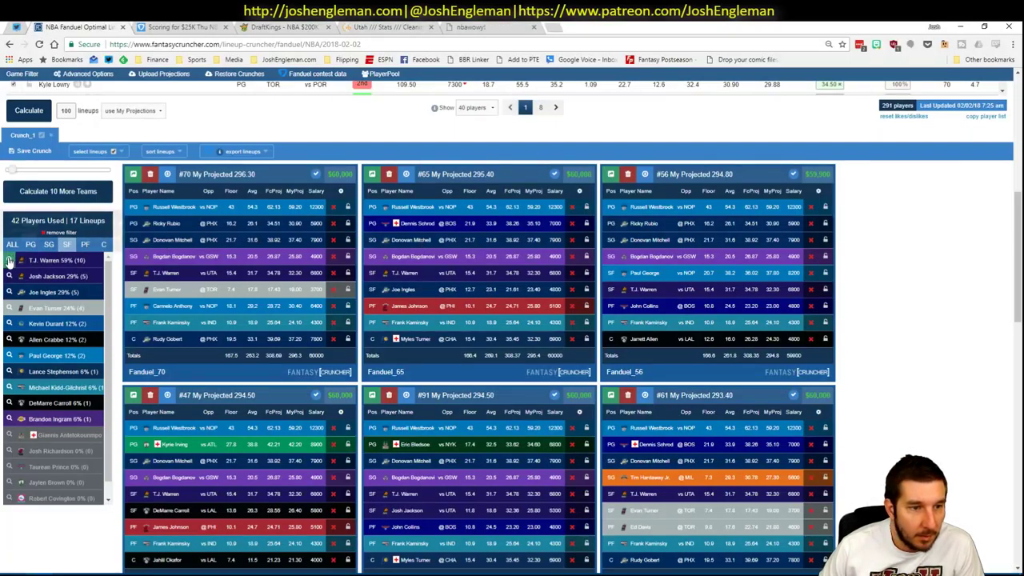
pyautogui.click(66, 245)
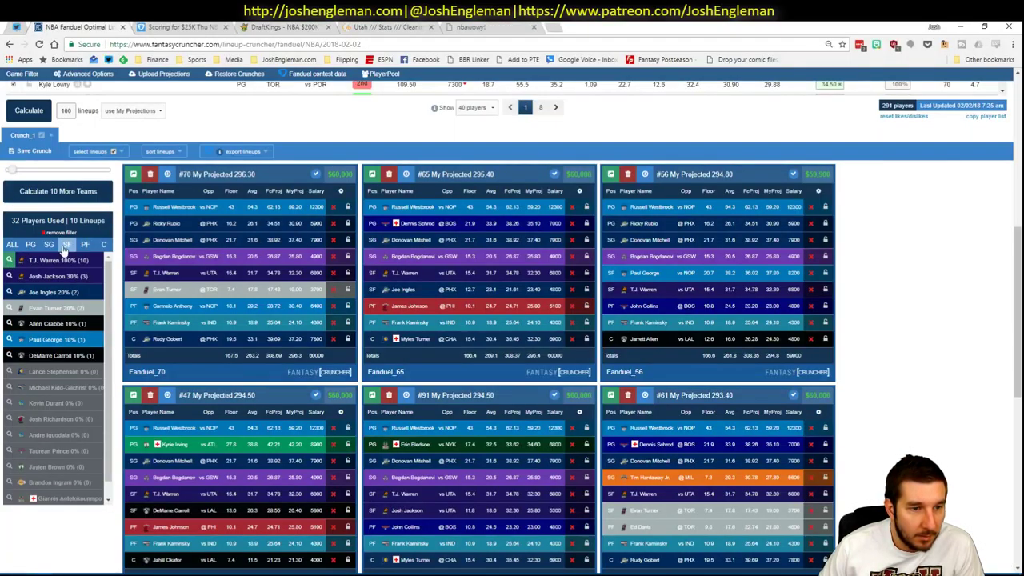
# - List the centers in the filtered lineups and compare them with the center projections on the workbook's Daily sheet
pyautogui.click(111, 245)
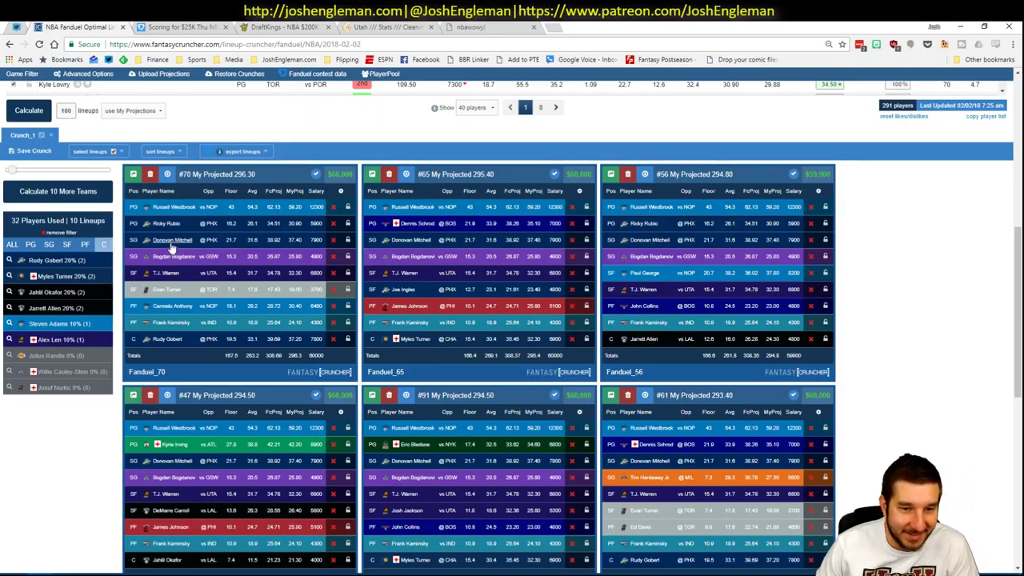
pyautogui.hotkey('alt', 'Tab')
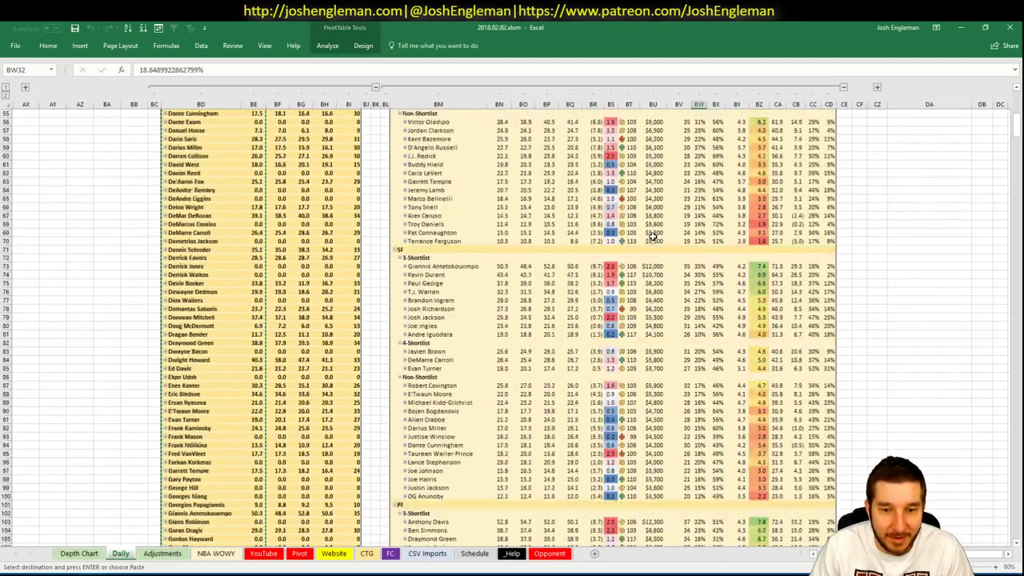
pyautogui.scroll(-12, 648, 232)
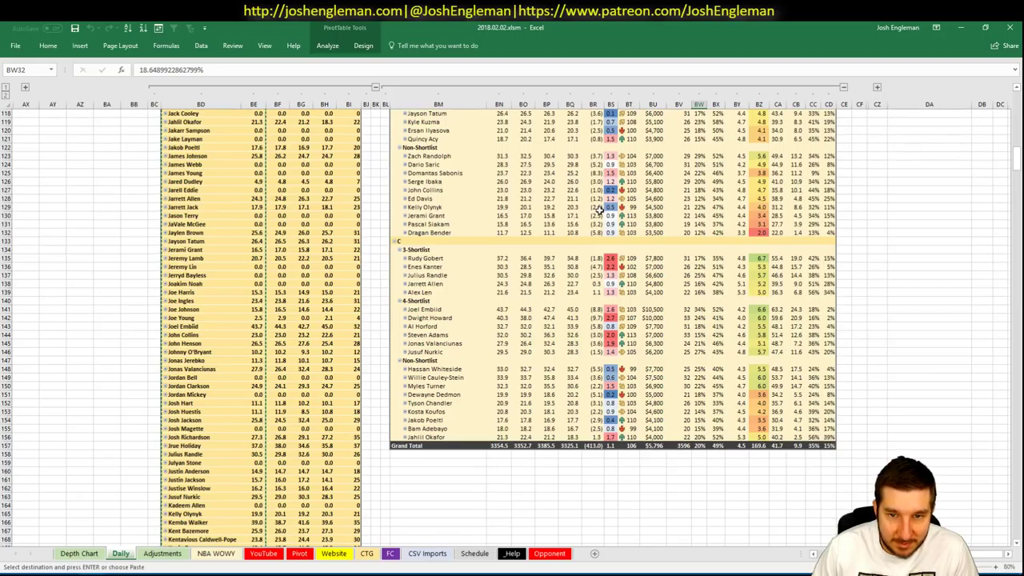
pyautogui.hotkey('alt', 'Tab')
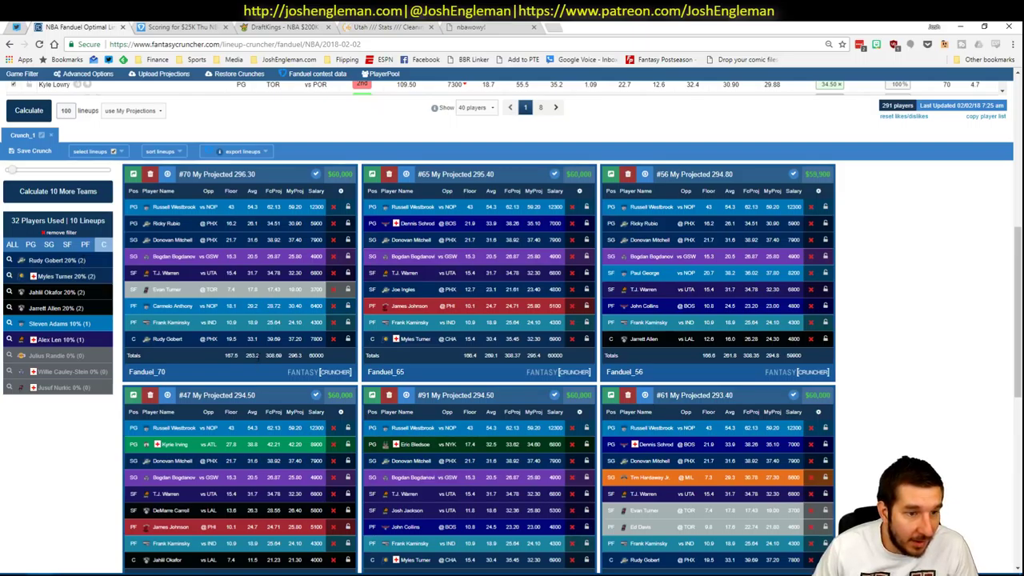
pyautogui.hotkey('alt', 'Tab')
pyautogui.hotkey('alt', 'Tab')
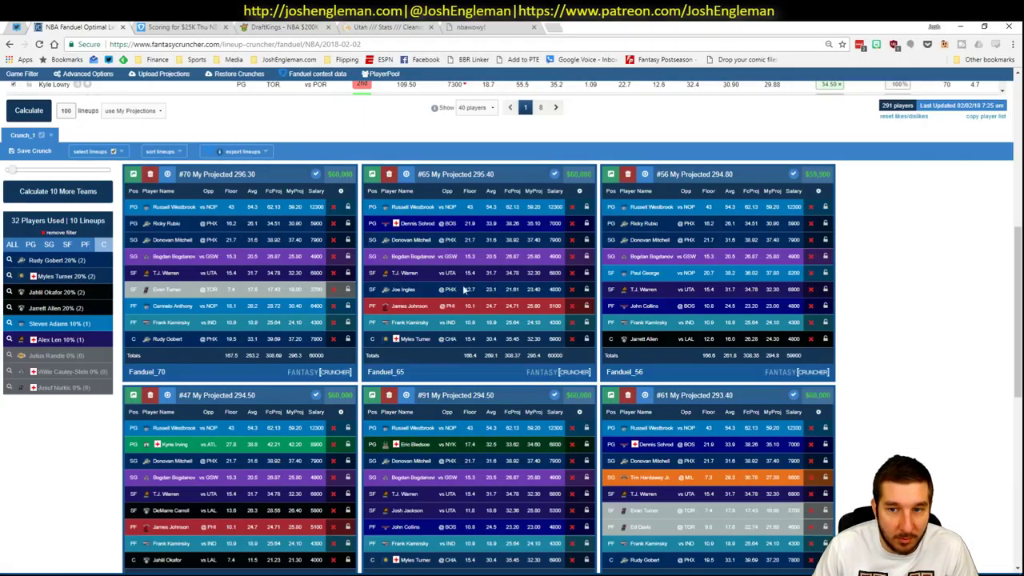
# - Remove the T.J. Warren filter, check the remaining centers, and clear all other player filters
pyautogui.click(68, 244)
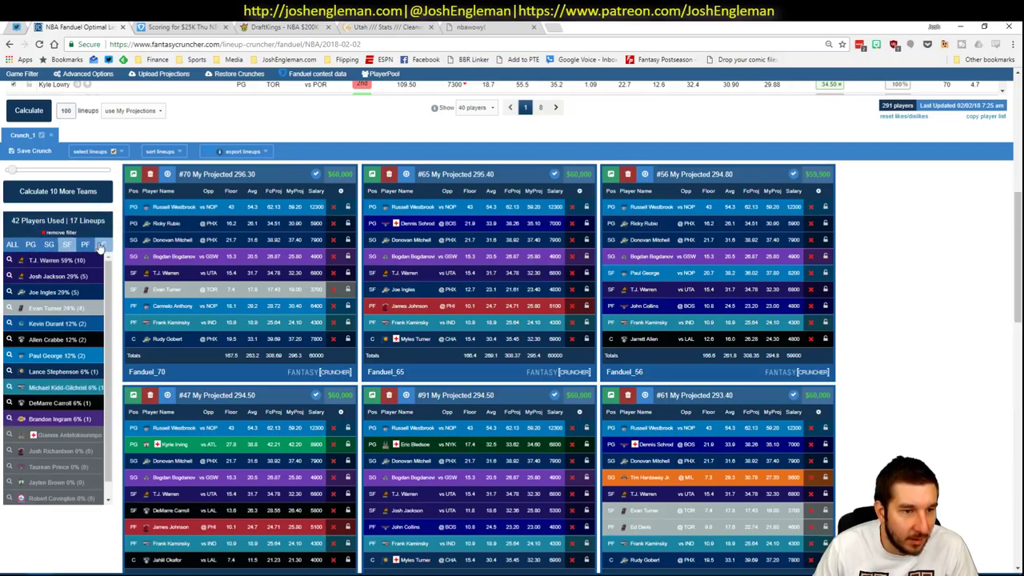
pyautogui.click(103, 244)
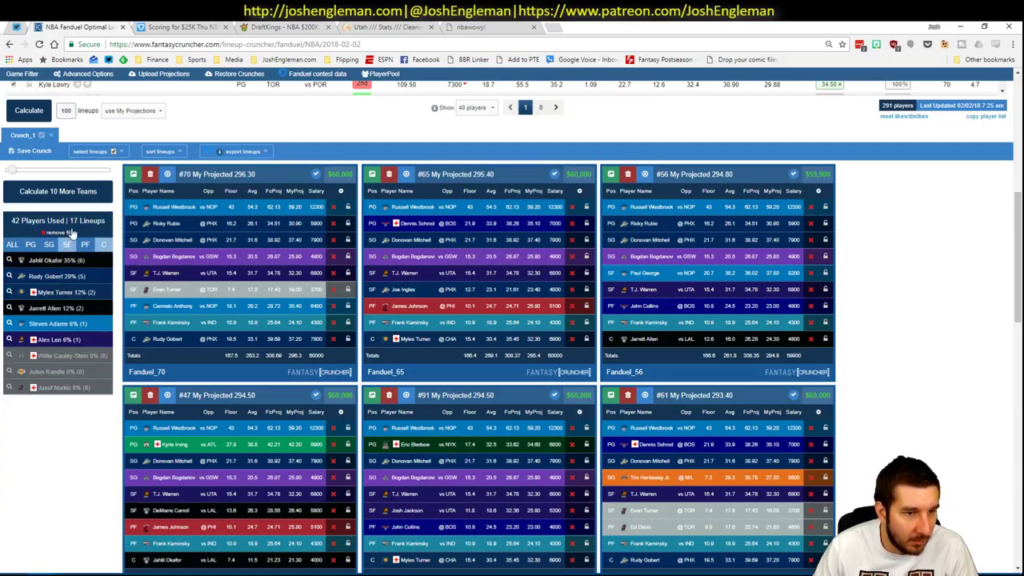
pyautogui.click(79, 370)
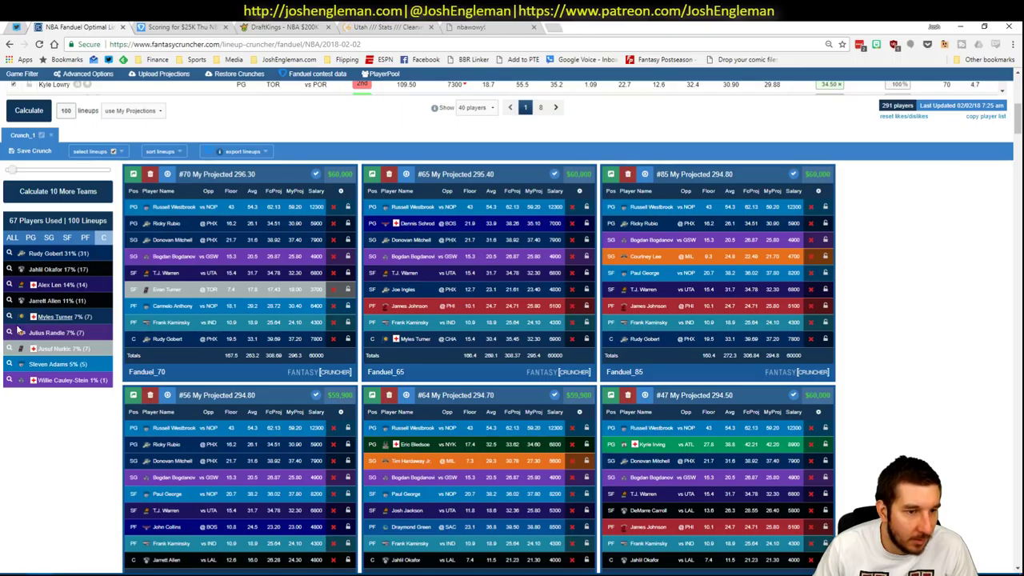
# - Filter the lineups to those with Julius Randle and Donovan Mitchell and review the remaining players by position
pyautogui.click(12, 244)
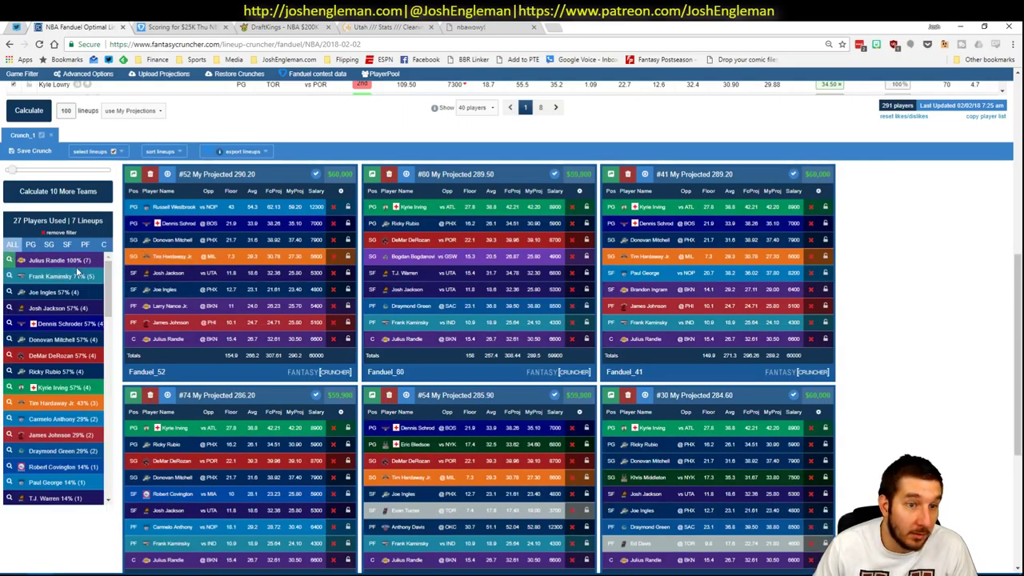
pyautogui.click(31, 244)
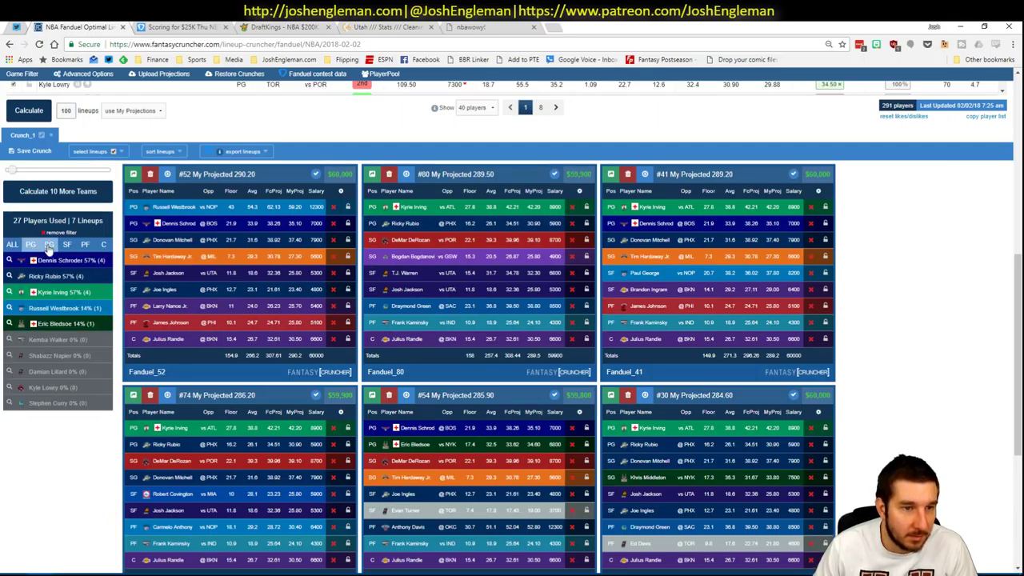
pyautogui.click(49, 245)
pyautogui.click(52, 260)
pyautogui.click(72, 244)
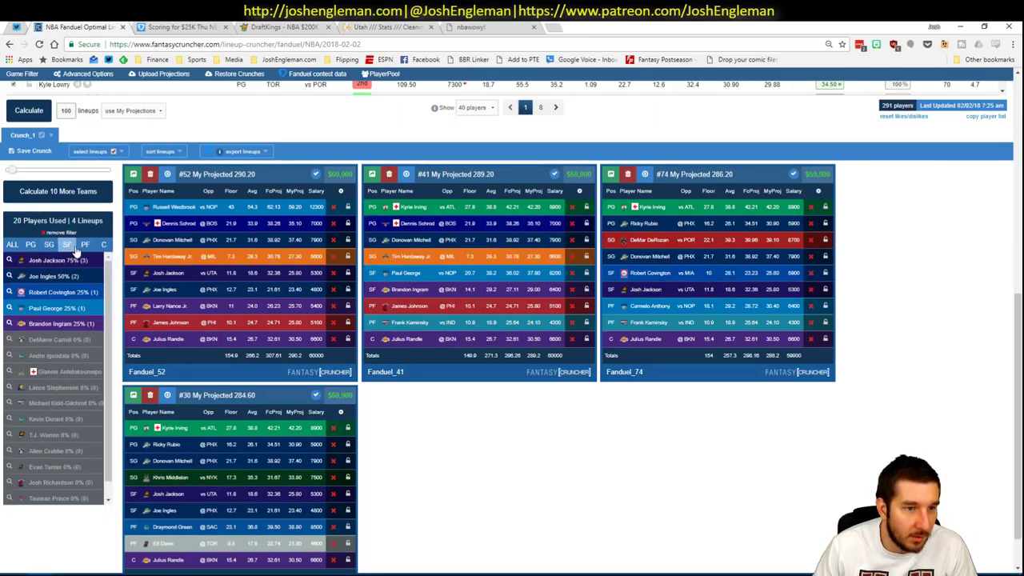
pyautogui.click(84, 244)
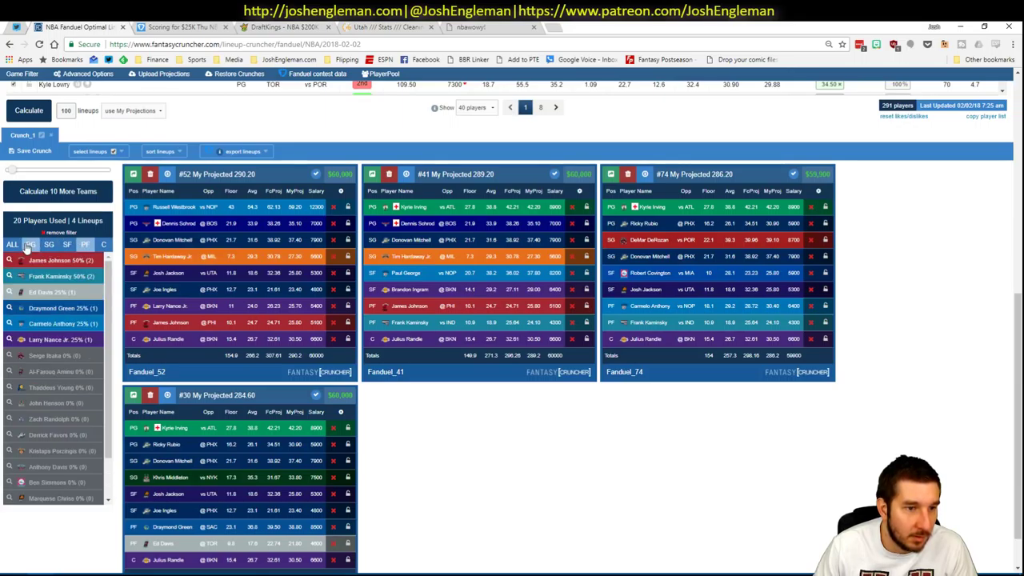
pyautogui.click(29, 245)
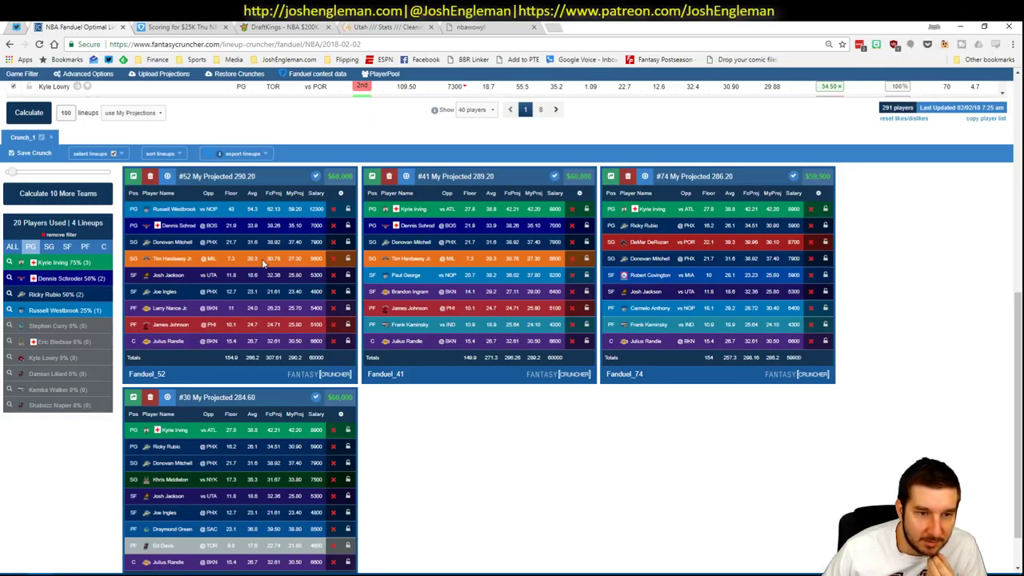
# - Replace the filters with Russell Westbrook and Donovan Mitchell, and review the centers and power forwards in those lineups
pyautogui.click(32, 248)
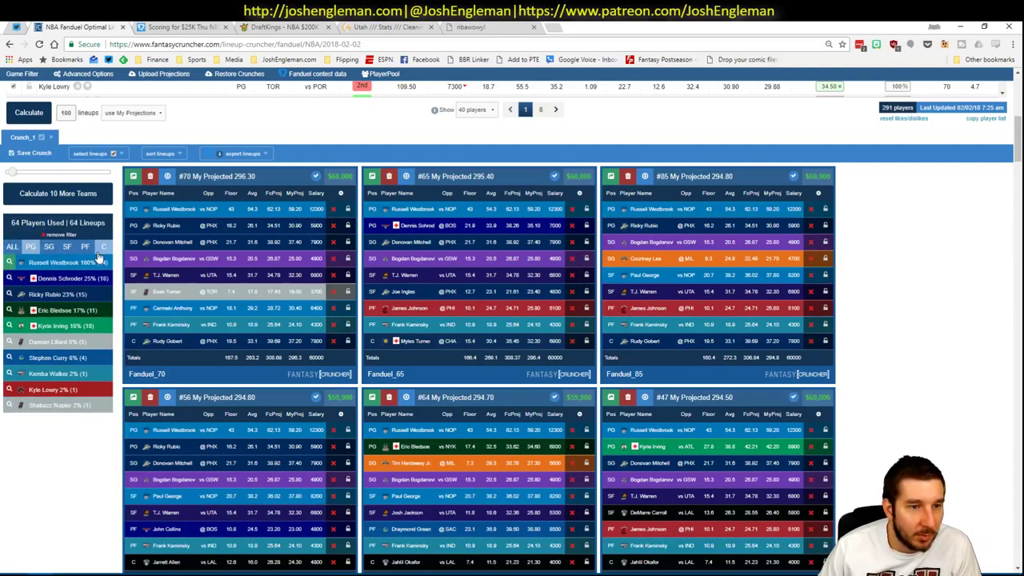
pyautogui.click(51, 250)
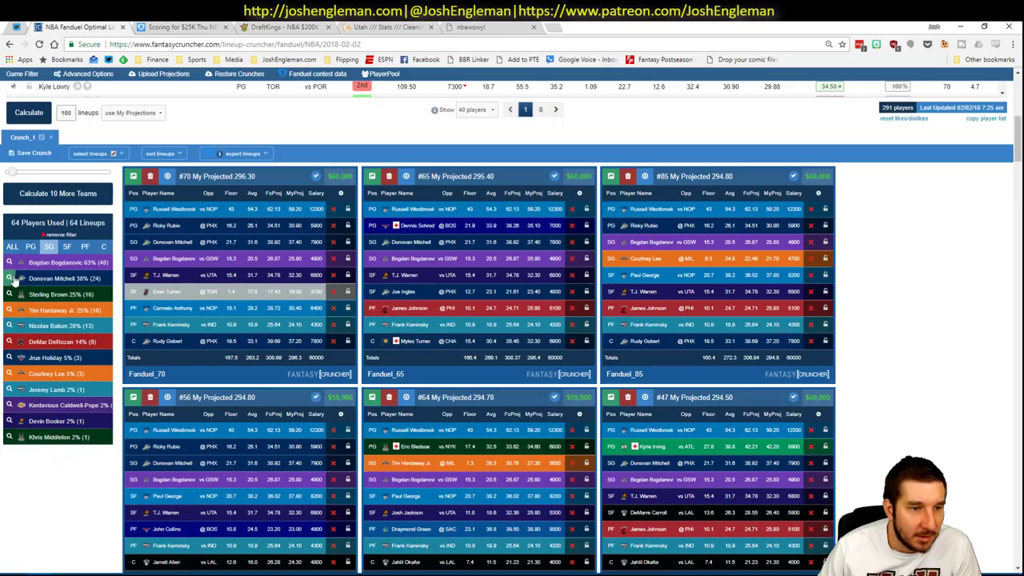
pyautogui.click(109, 250)
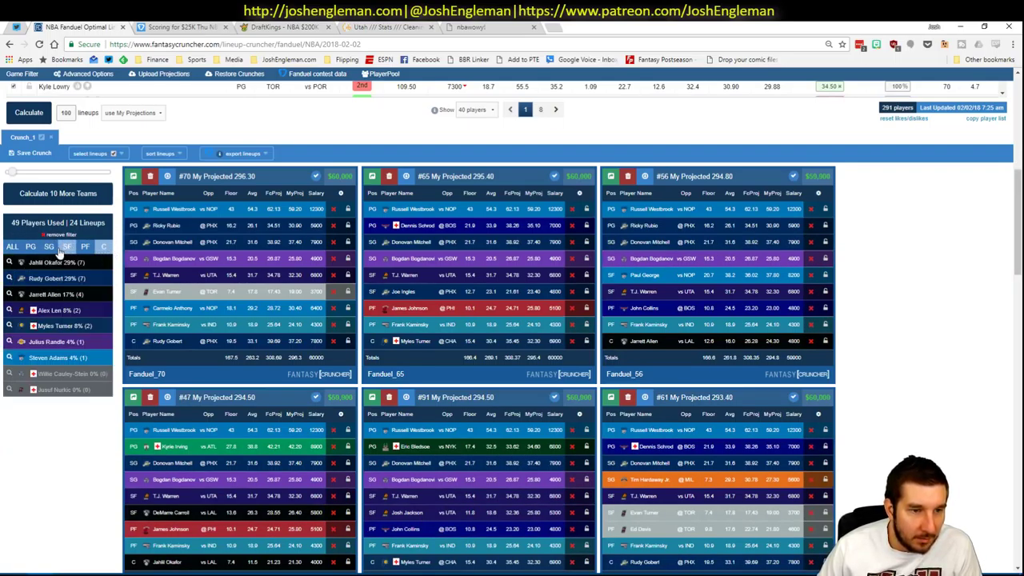
pyautogui.click(84, 248)
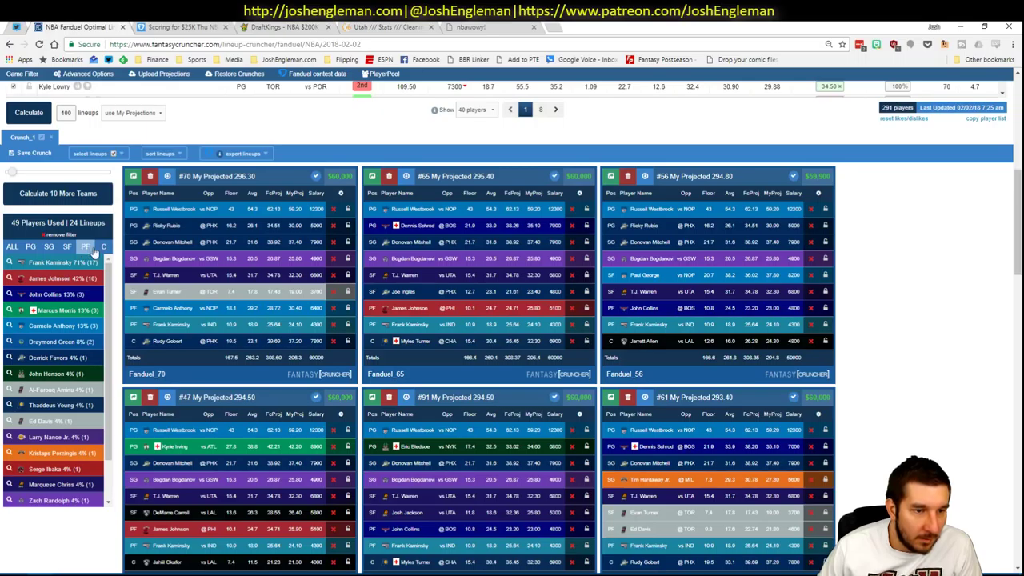
pyautogui.click(49, 247)
# - Try adding Eric Bledsoe to the restored Westbrook and Mitchell lineup filter
pyautogui.click(31, 247)
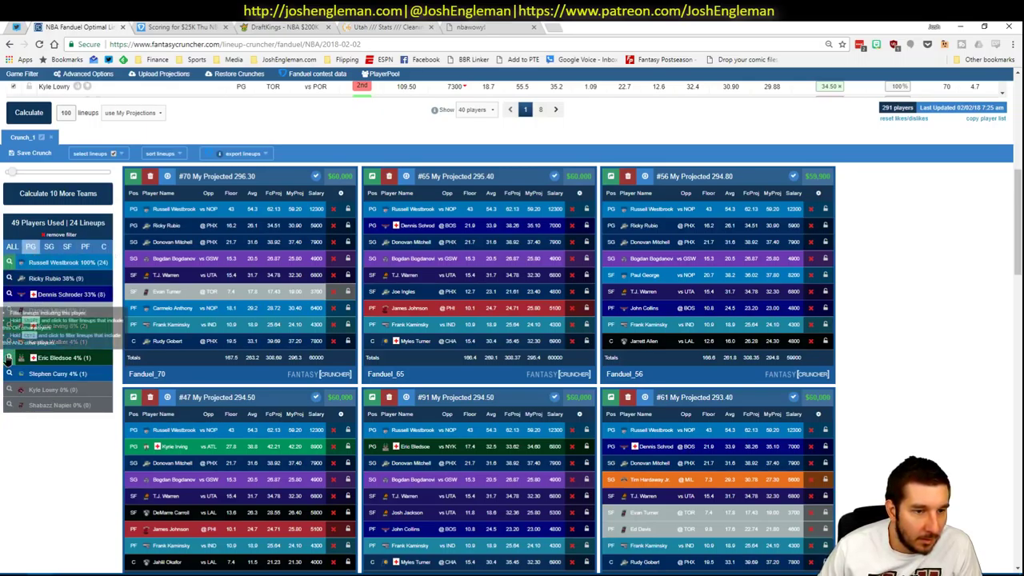
pyautogui.click(8, 358)
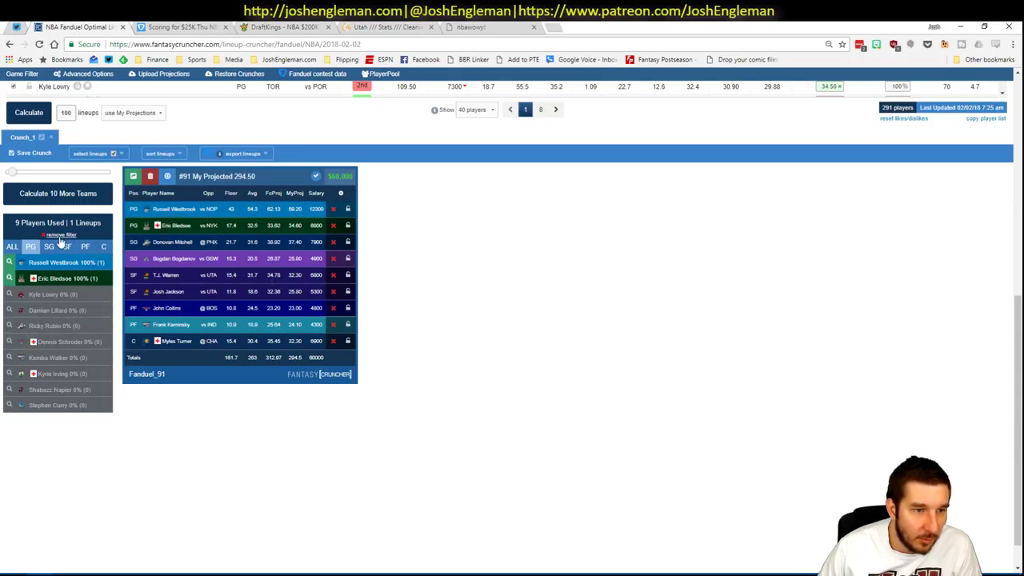
pyautogui.click(10, 279)
# - Check the centers against the workbook, and filter the lineups to those also including Rudy Gobert and T.J. Warren
pyautogui.click(101, 248)
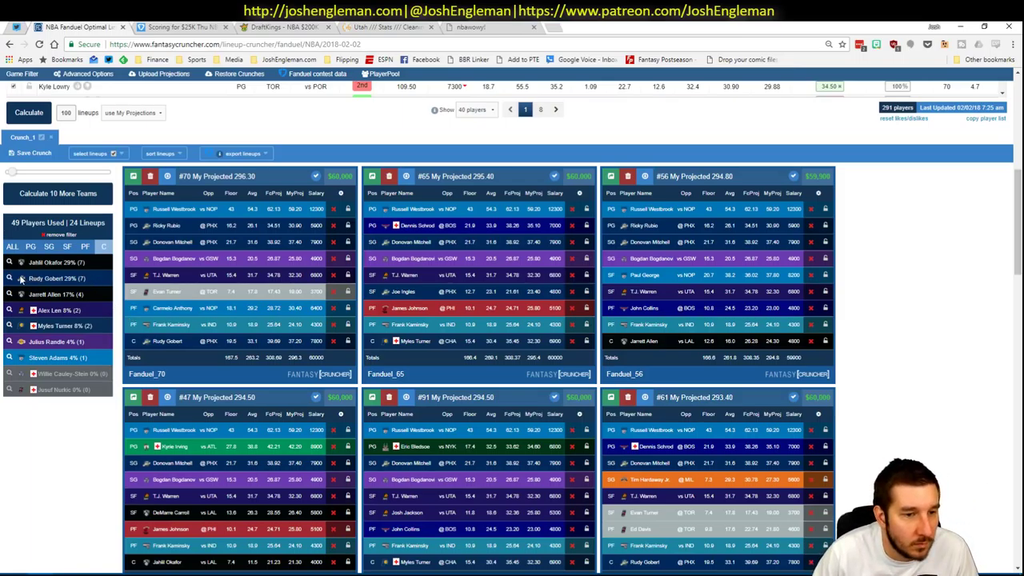
pyautogui.hotkey('alt', 'Tab')
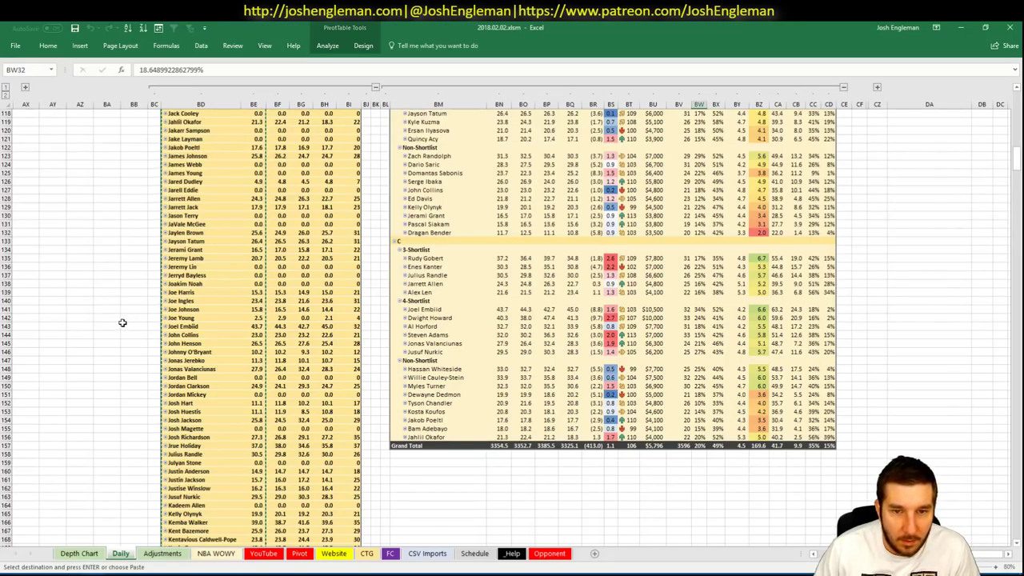
pyautogui.hotkey('alt', 'Tab')
pyautogui.click(10, 280)
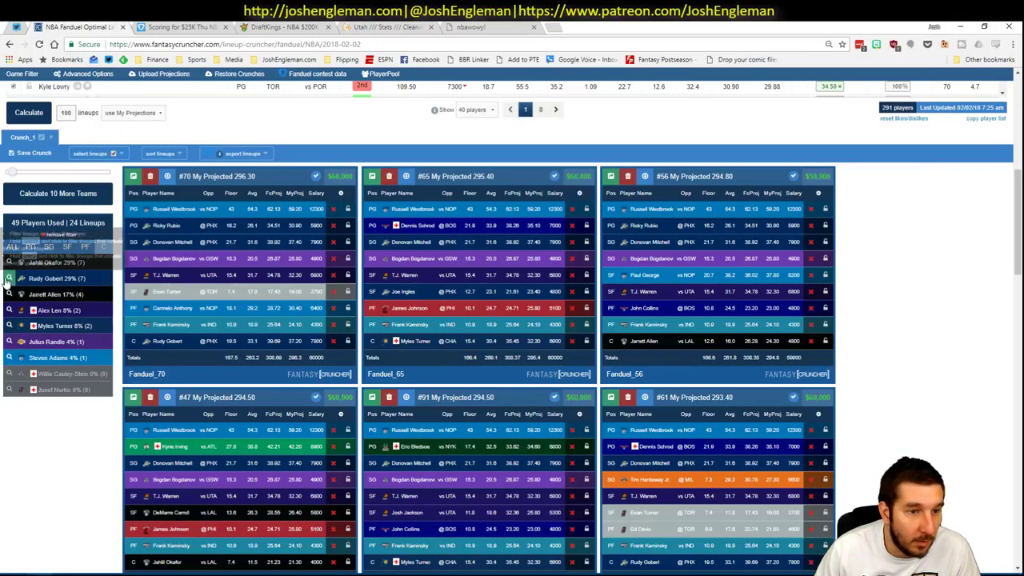
pyautogui.click(67, 247)
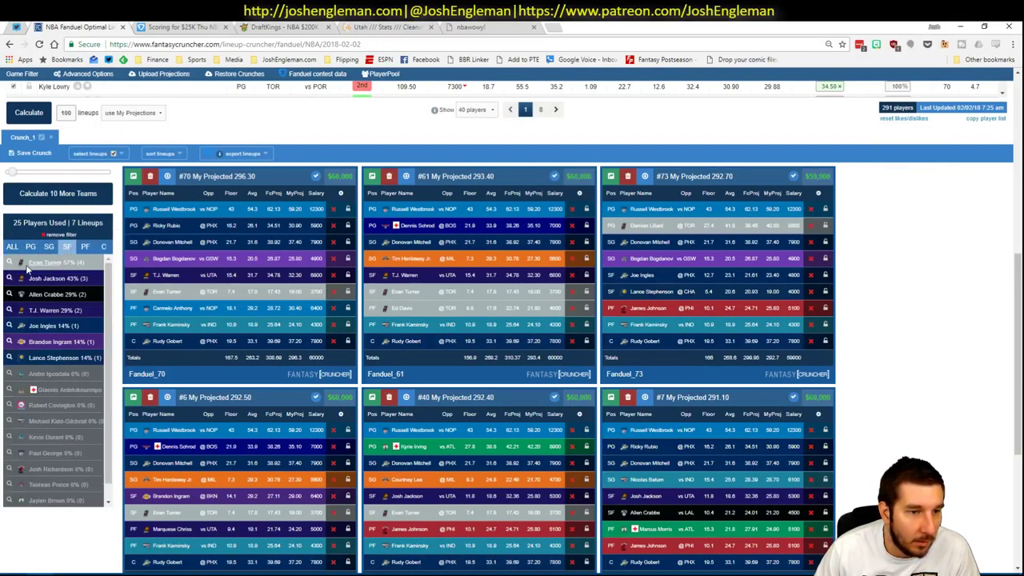
pyautogui.click(9, 311)
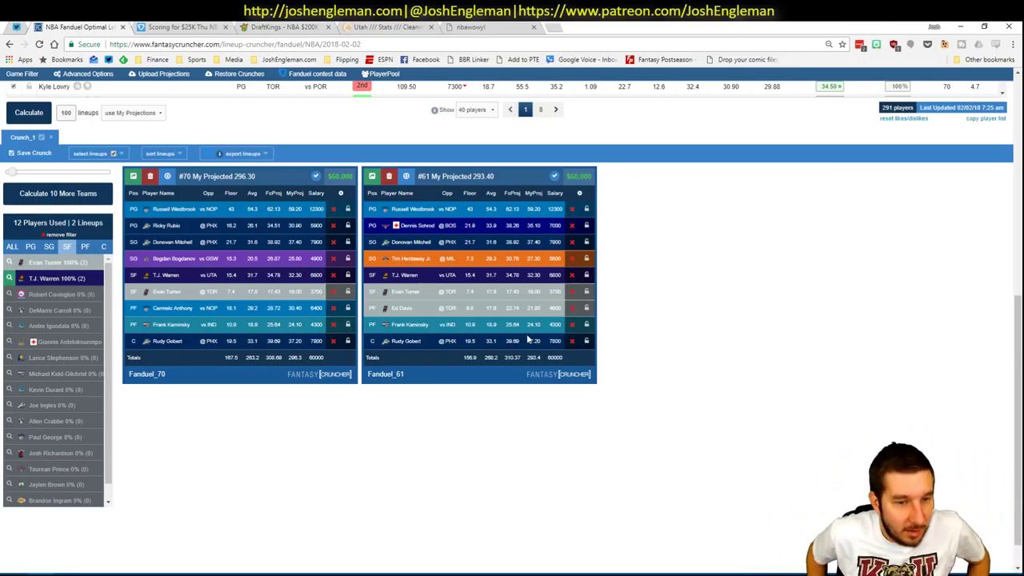
# - Check the copied projections in the workbook and open FantasyCruncher's DraftKings NBA lineup page for 2018-02-02
pyautogui.scroll(6, 551, 294)
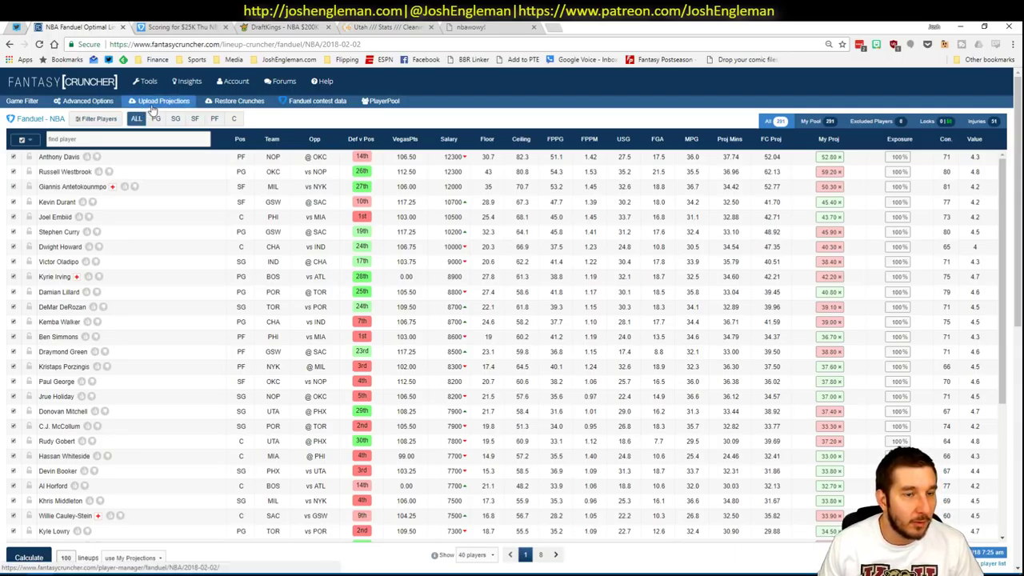
pyautogui.hotkey('alt', 'Tab')
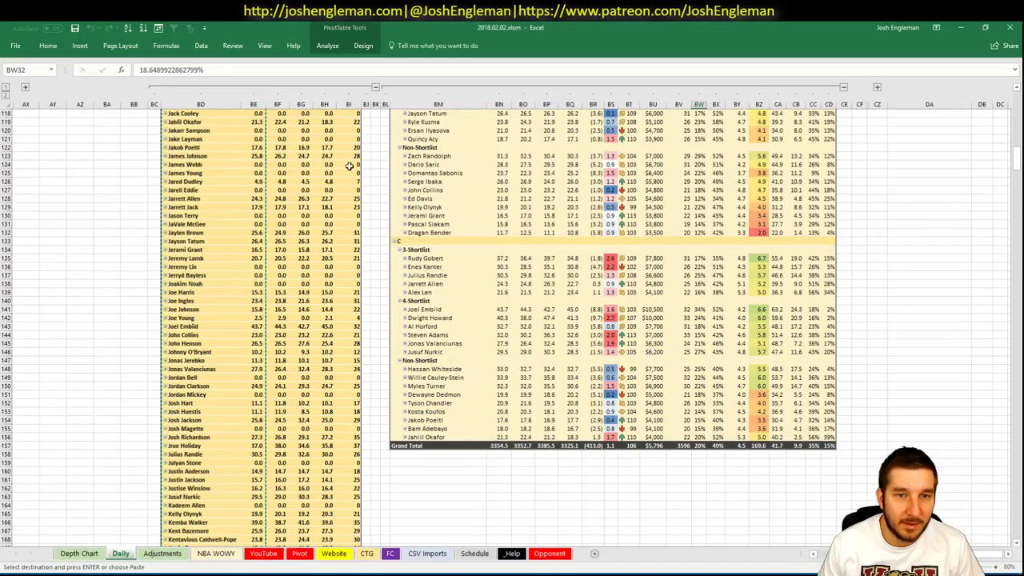
pyautogui.scroll(20, 137, 167)
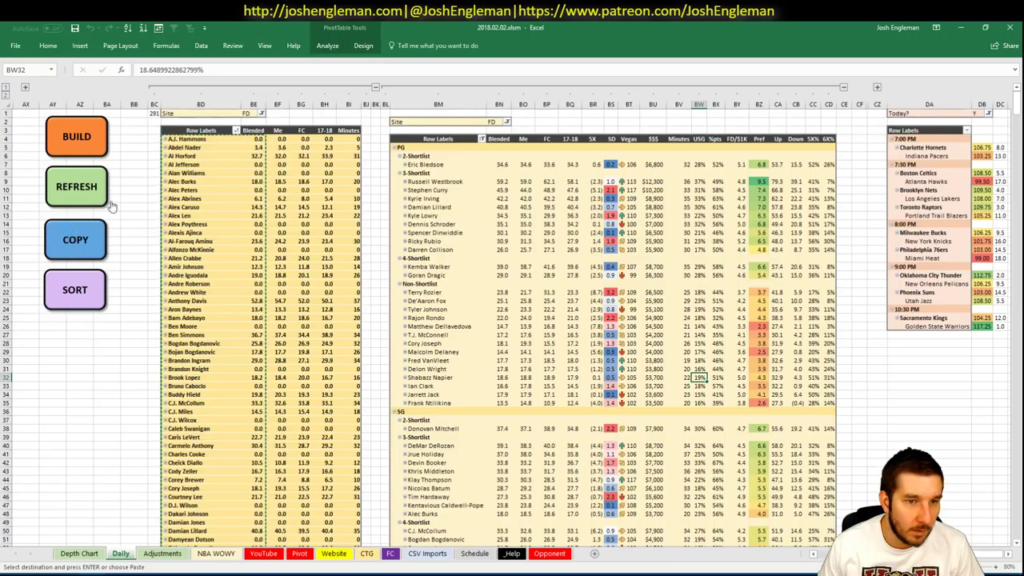
pyautogui.hotkey('alt', 'Tab')
pyautogui.click(148, 81)
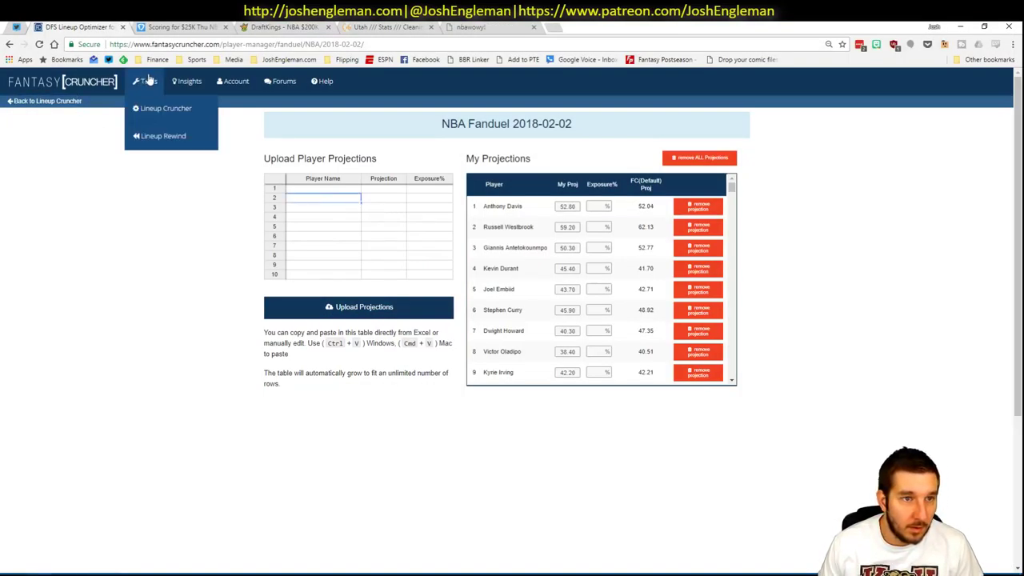
pyautogui.moveTo(160, 108)
pyautogui.click(311, 160)
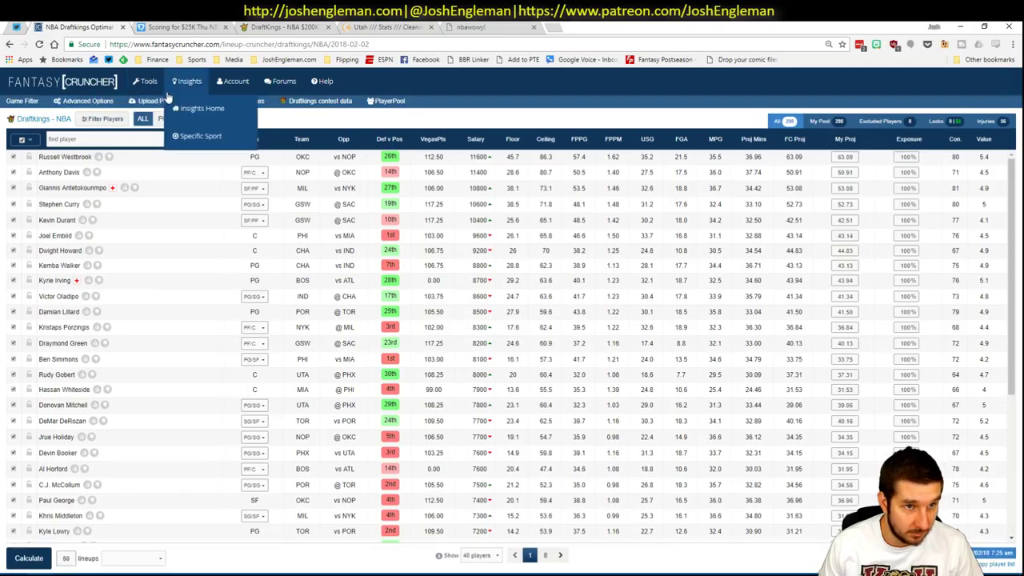
# - Paste the copied workbook projections into the DraftKings player projections table and upload them
pyautogui.click(134, 104)
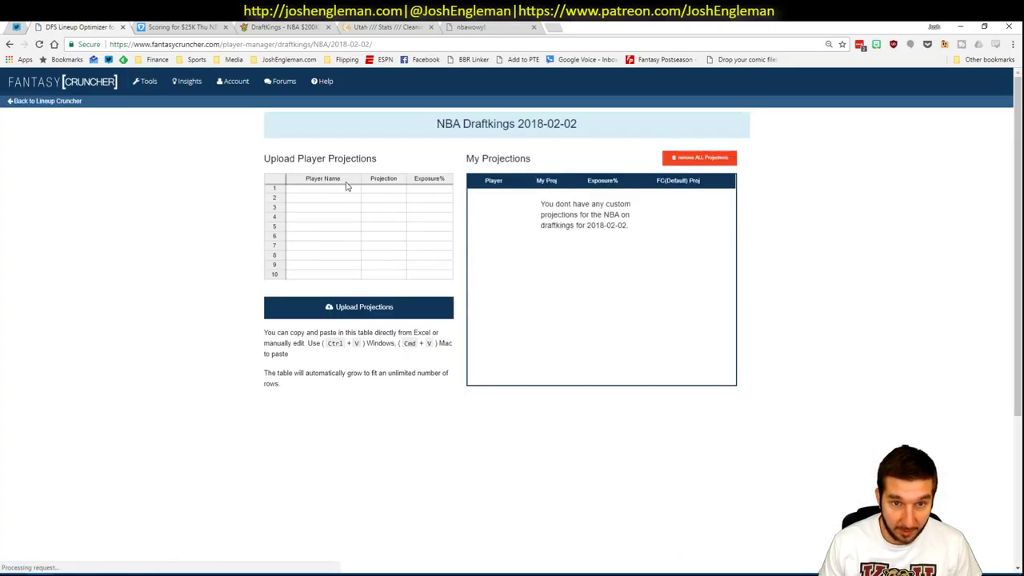
pyautogui.click(323, 191)
pyautogui.hotkey('ctrl', 'v')
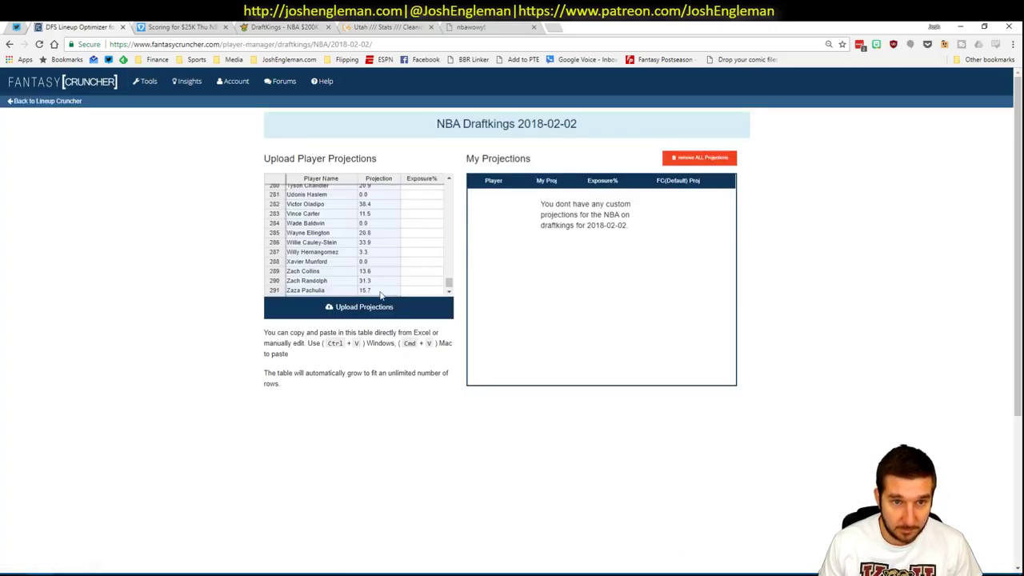
pyautogui.click(381, 307)
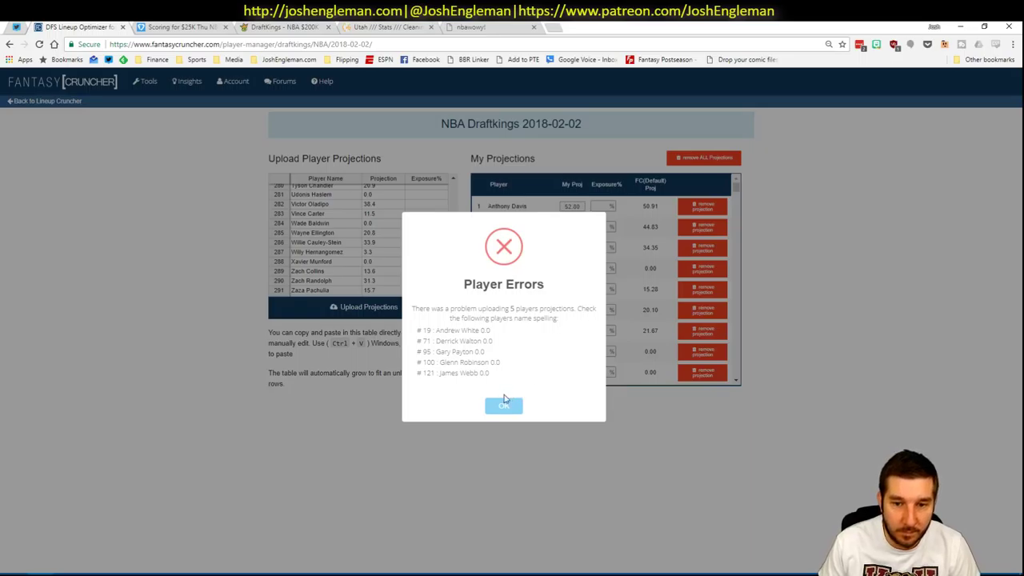
pyautogui.click(504, 406)
# - Return to the DraftKings lineup cruncher and adjust the randomness setting in its advanced options
pyautogui.click(51, 102)
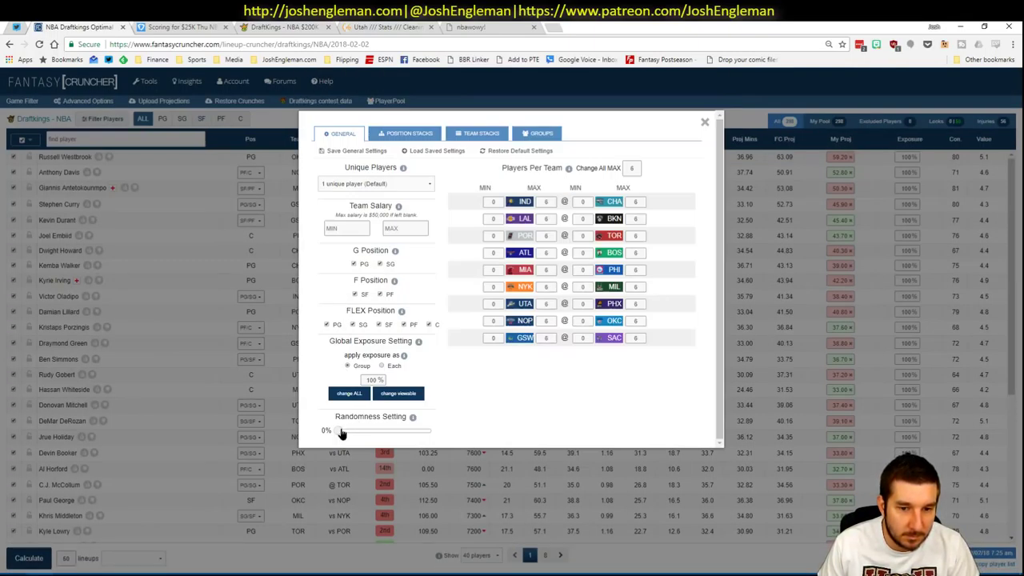
pyautogui.moveTo(350, 433); pyautogui.dragTo(351, 434)
pyautogui.click(703, 122)
# - Calculate 50 DraftKings lineups using My Projections and sort them by My Projected
pyautogui.click(133, 557)
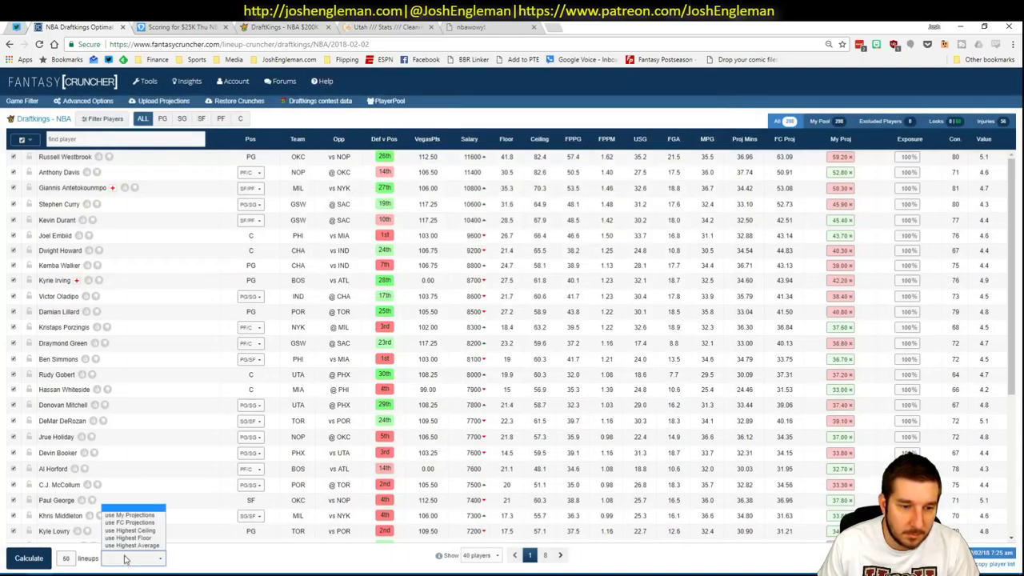
pyautogui.click(132, 518)
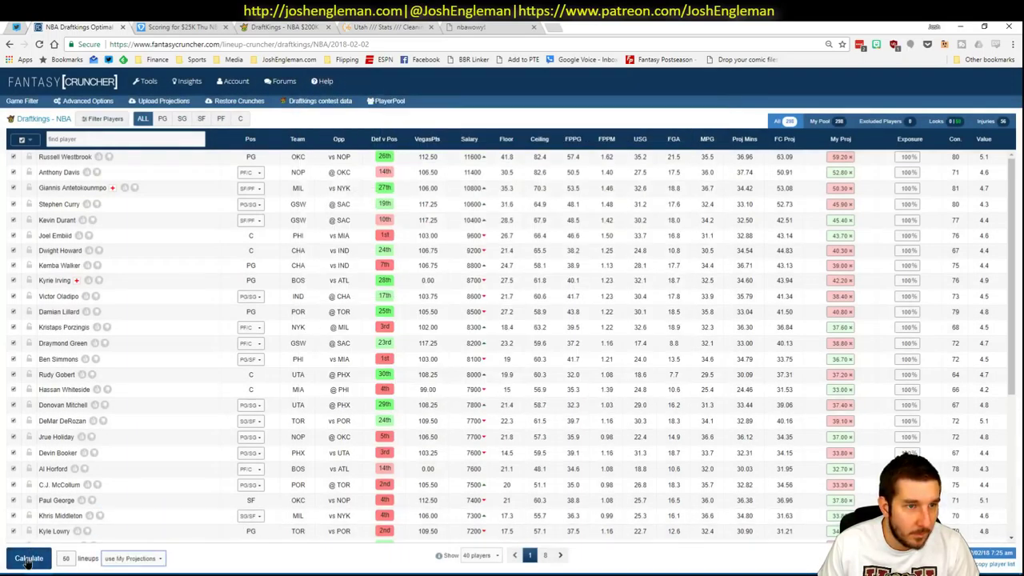
pyautogui.click(28, 559)
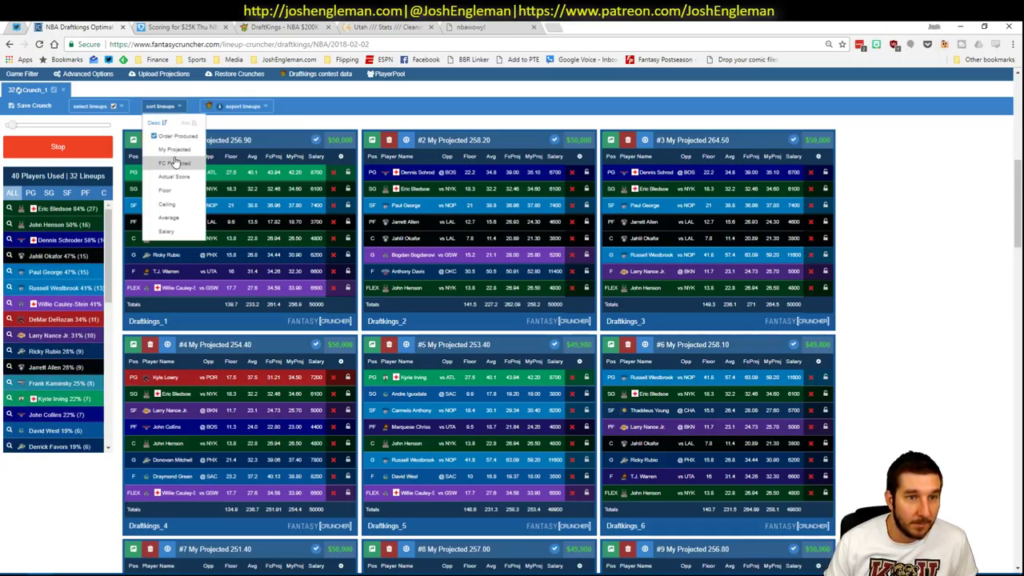
pyautogui.click(171, 151)
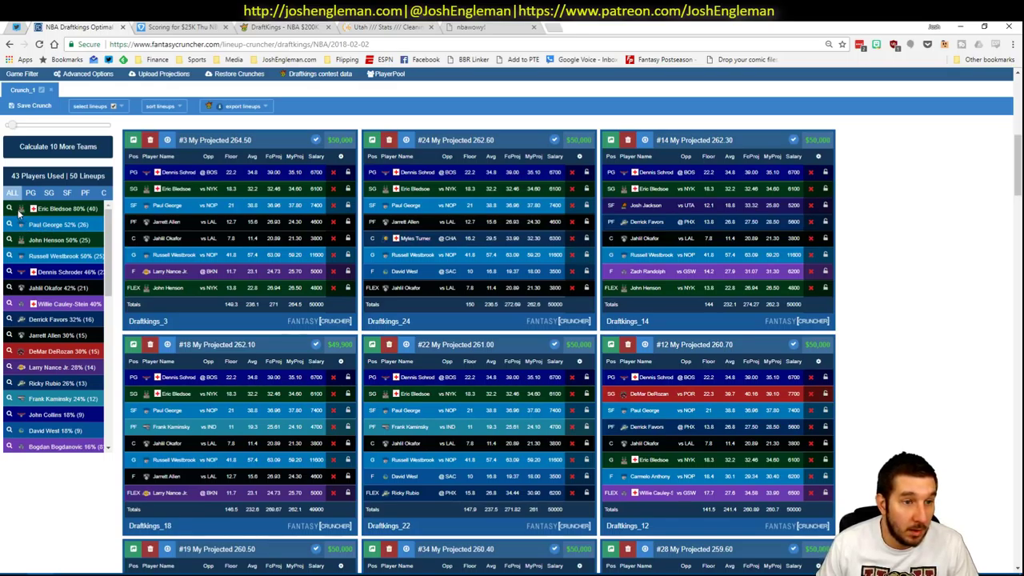
# - Filter the DraftKings lineups to those with Eric Bledsoe, Paul George and John Henson
pyautogui.hotkey('alt', 'Tab')
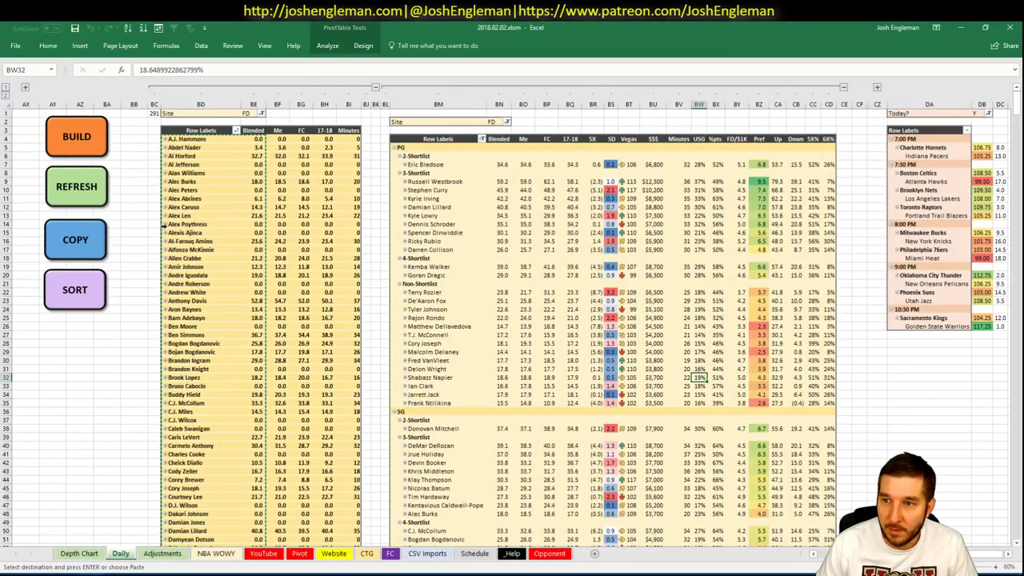
pyautogui.hotkey('alt', 'Tab')
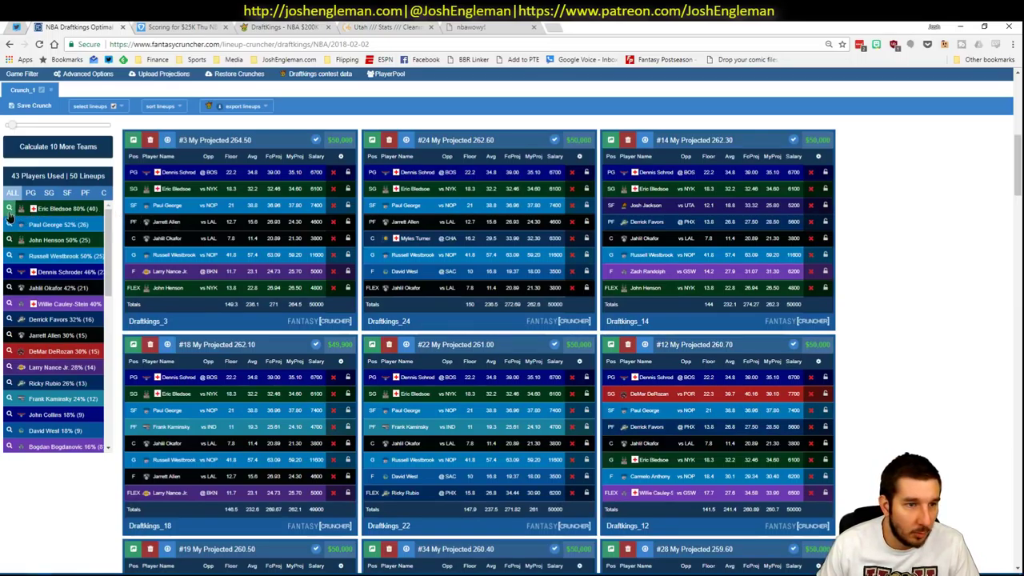
pyautogui.click(9, 209)
pyautogui.click(9, 232)
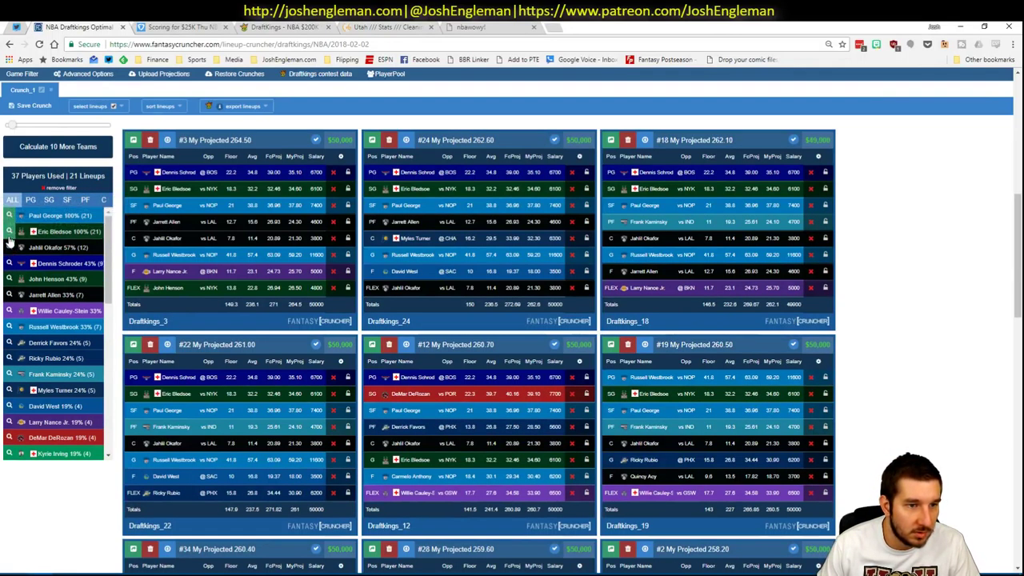
pyautogui.click(9, 280)
# - Check the DraftKings shortlist in the workbook and add shooting guard DeMar DeRozan to the lineup filter
pyautogui.hotkey('alt', 'Tab')
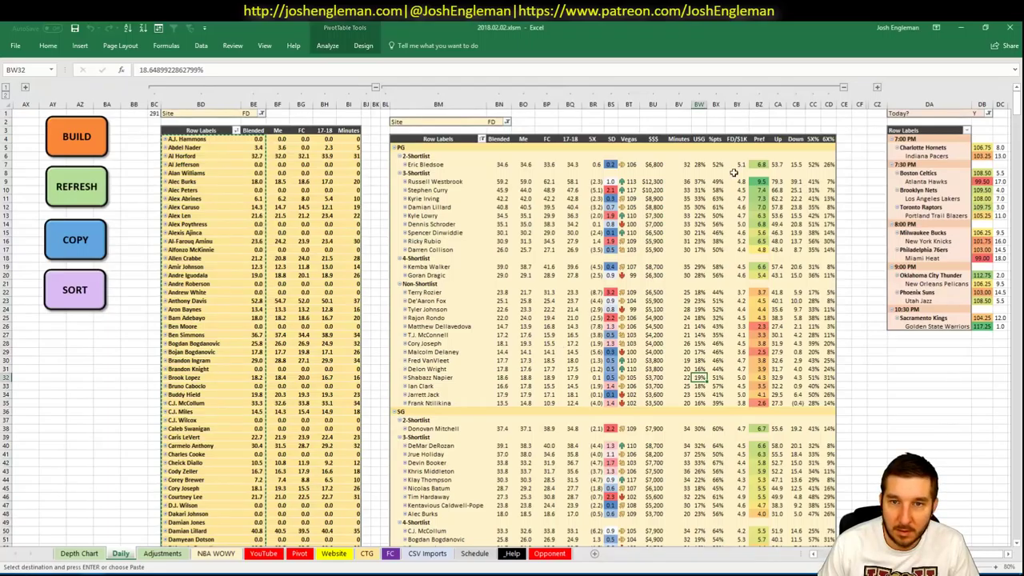
pyautogui.hscroll(5, 878, 88)
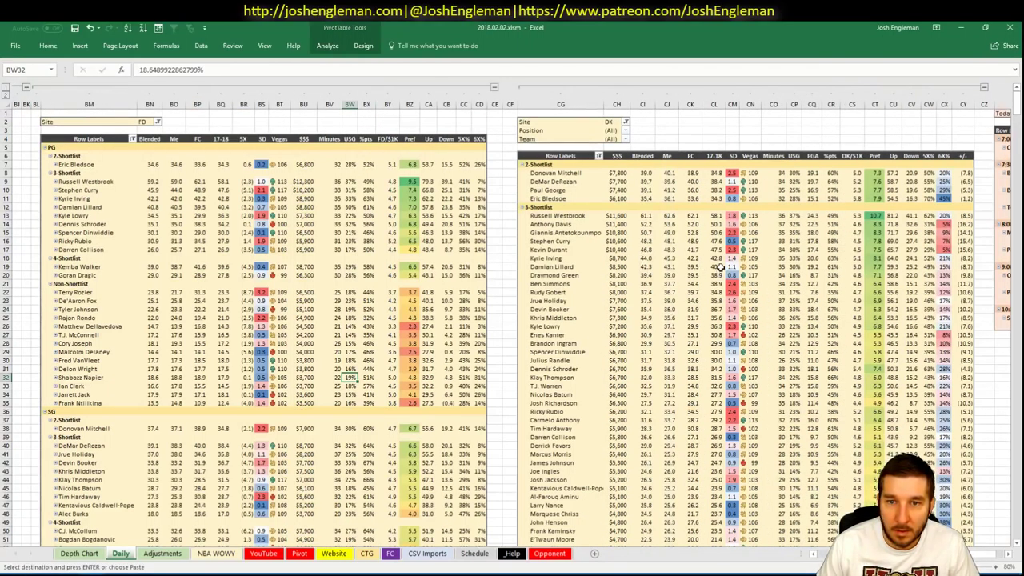
pyautogui.hotkey('alt', 'Tab')
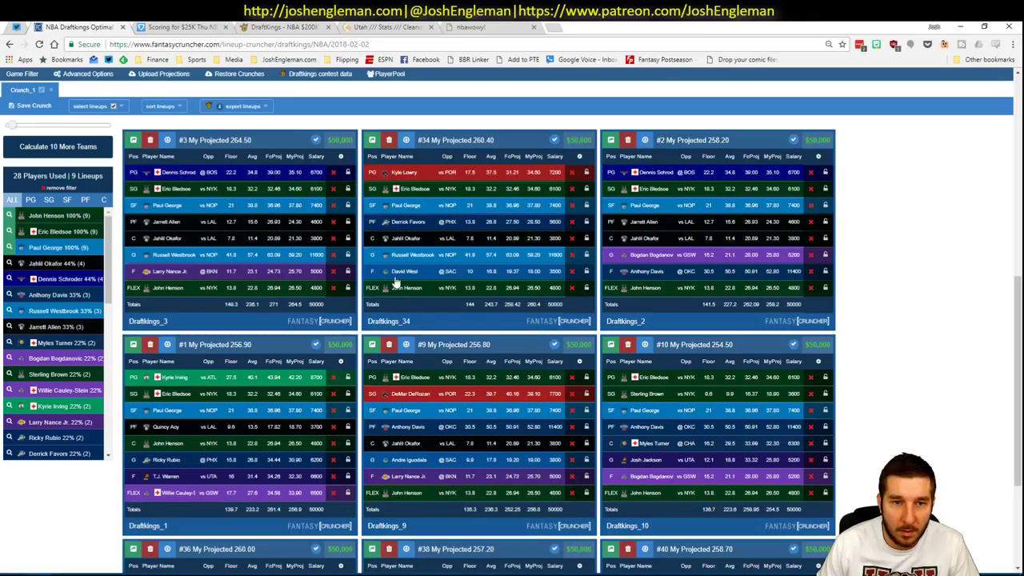
pyautogui.click(47, 201)
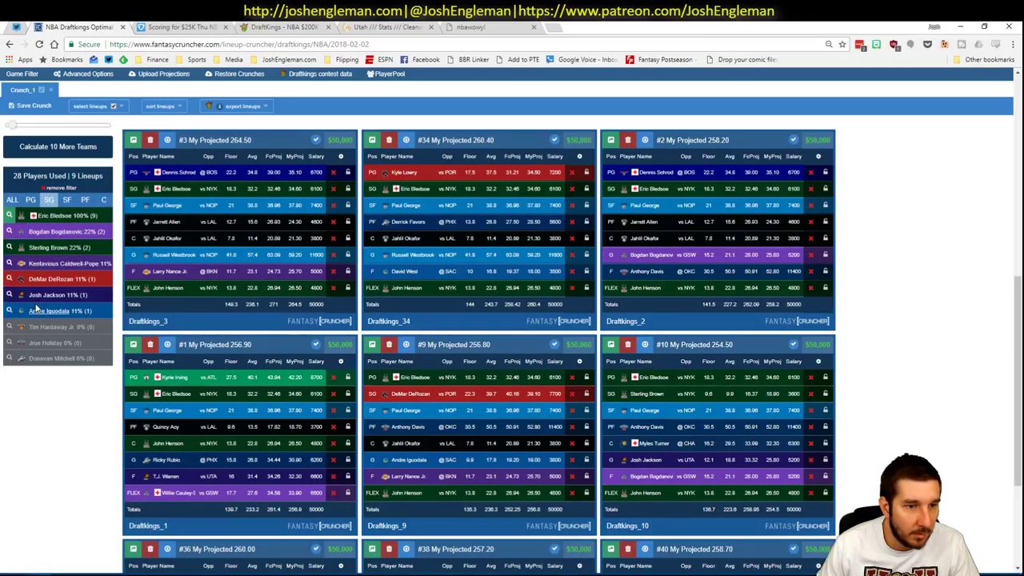
pyautogui.click(9, 279)
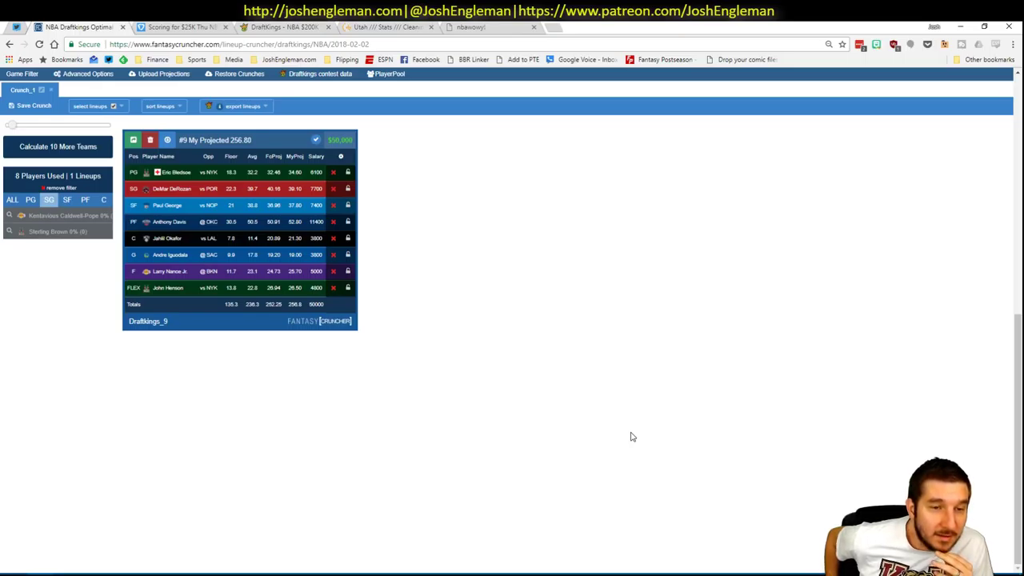
# - Compare the remaining lineup with the workbook and filter its DraftKings player table to positions containing C
pyautogui.hotkey('alt', 'Tab')
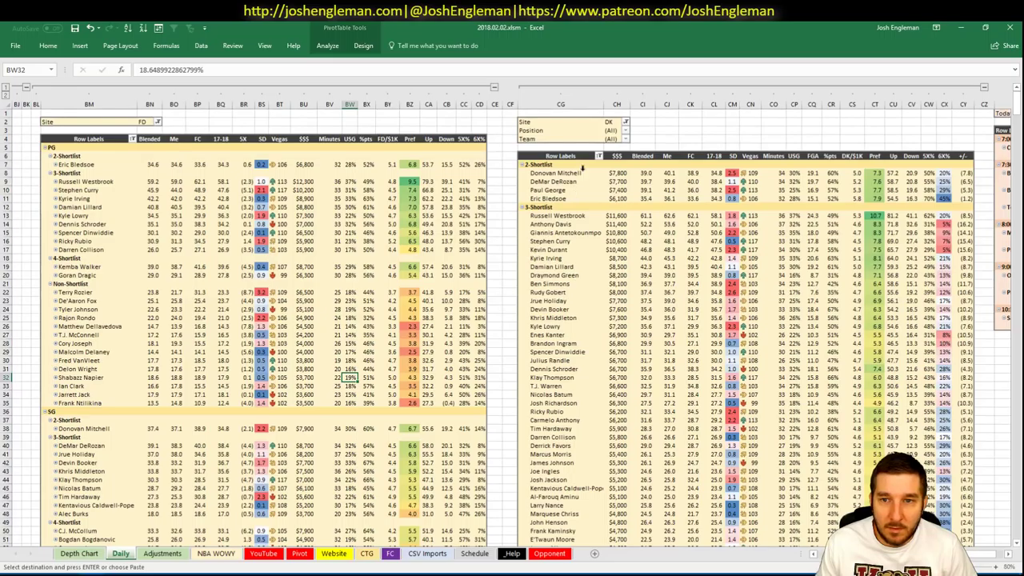
pyautogui.hotkey('alt', 'Tab')
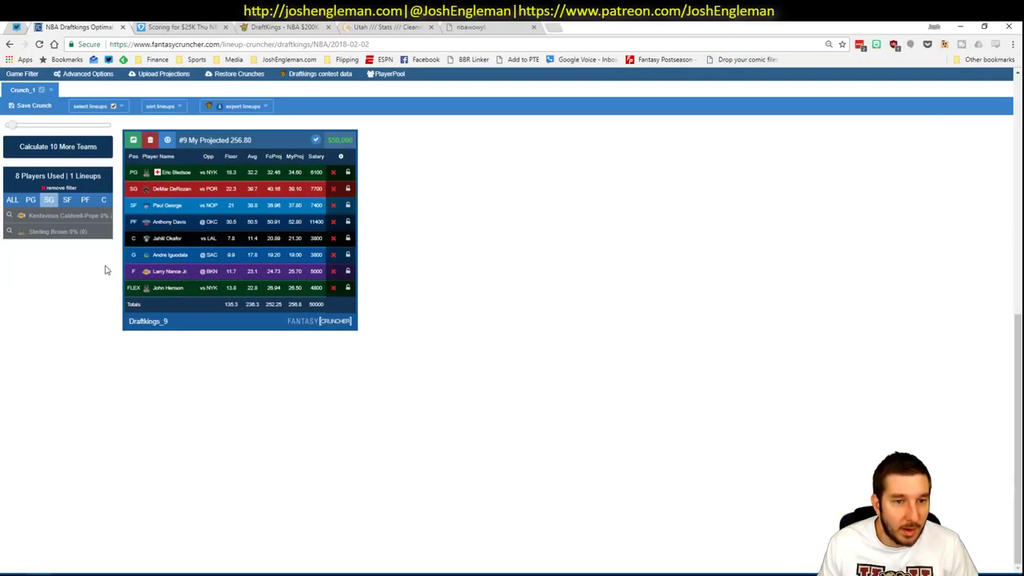
pyautogui.hotkey('alt', 'Tab')
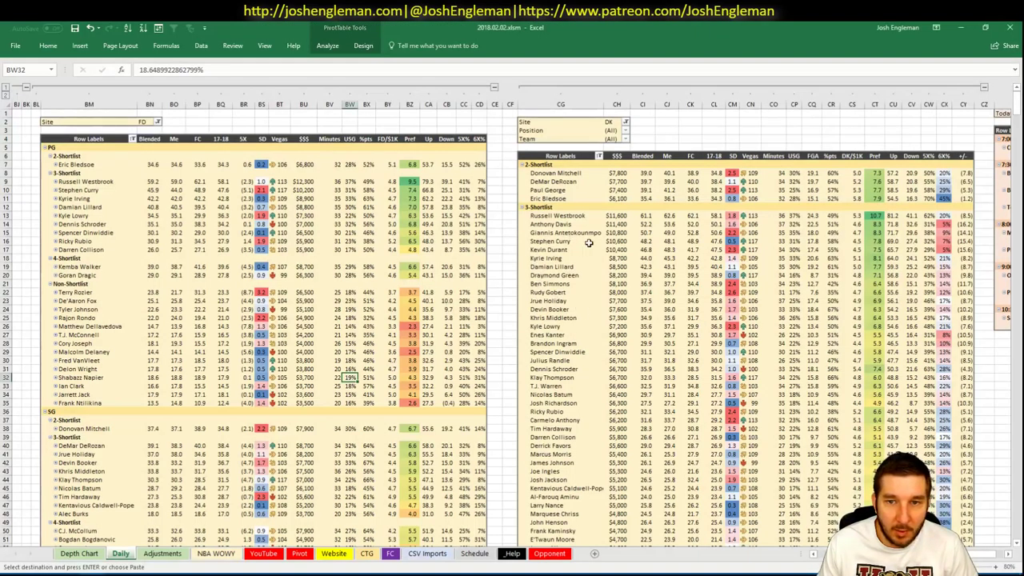
pyautogui.click(625, 130)
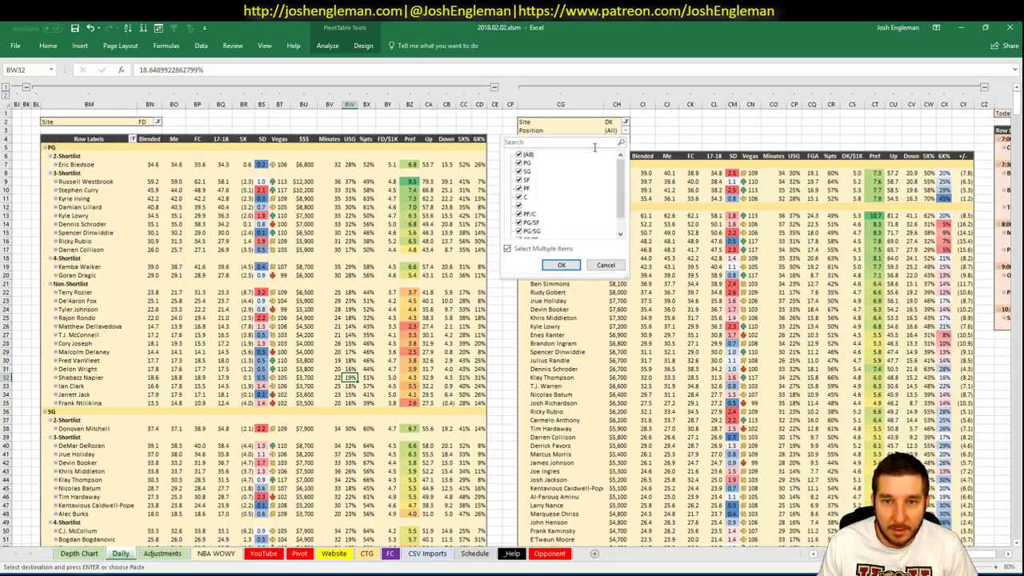
pyautogui.write('c')
pyautogui.press('Return')
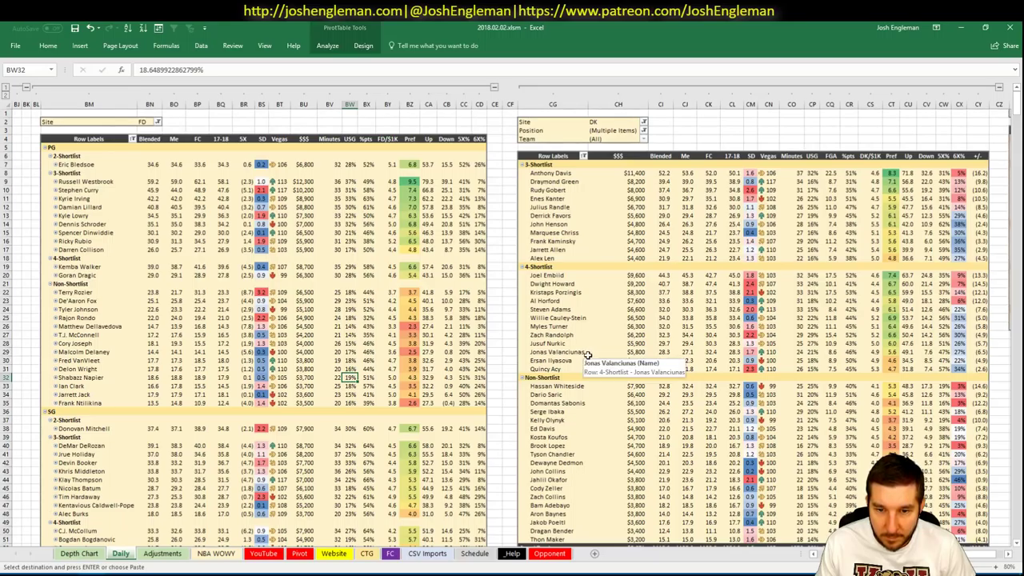
# - Compare Jahlil Okafor with Jarrett Allen in the DraftKings centers table and return to the filtered lineup
pyautogui.click(661, 479)
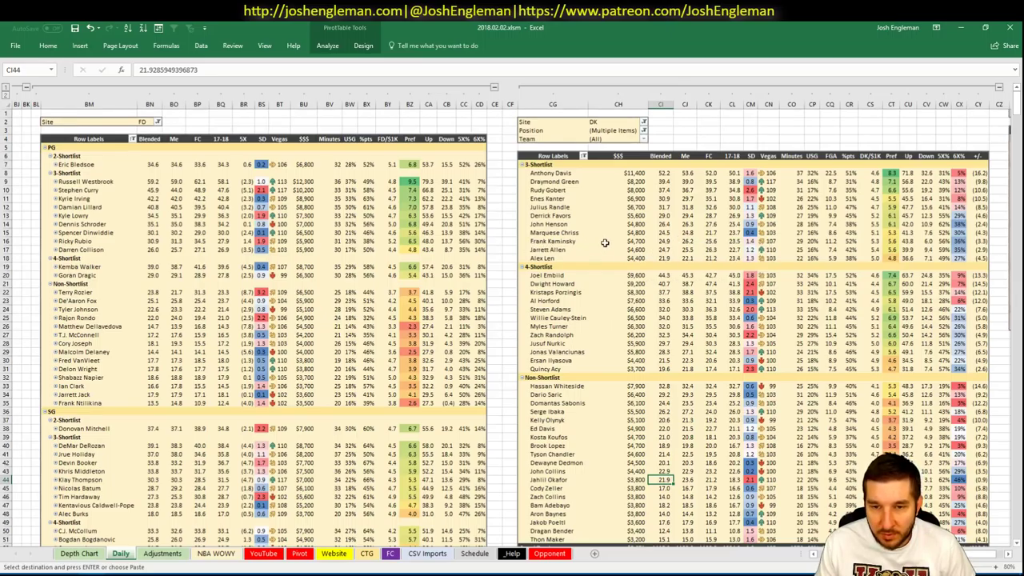
pyautogui.click(566, 251)
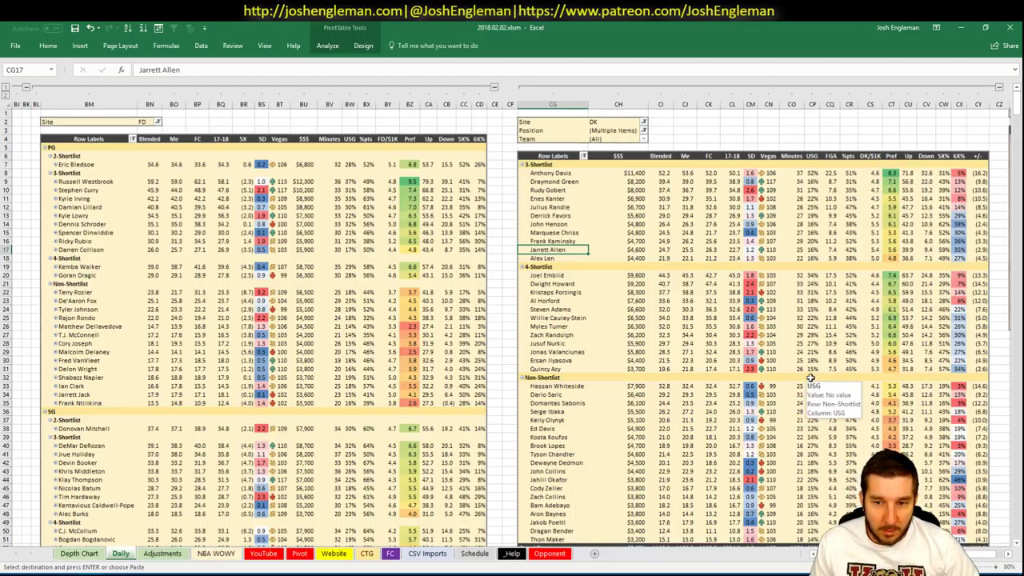
pyautogui.hotkey('alt', 'Tab')
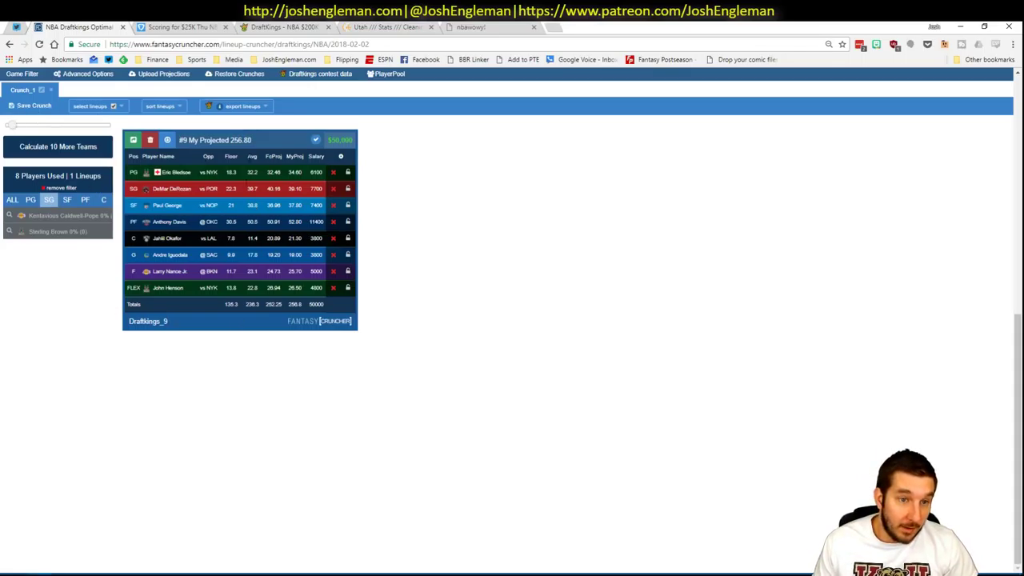